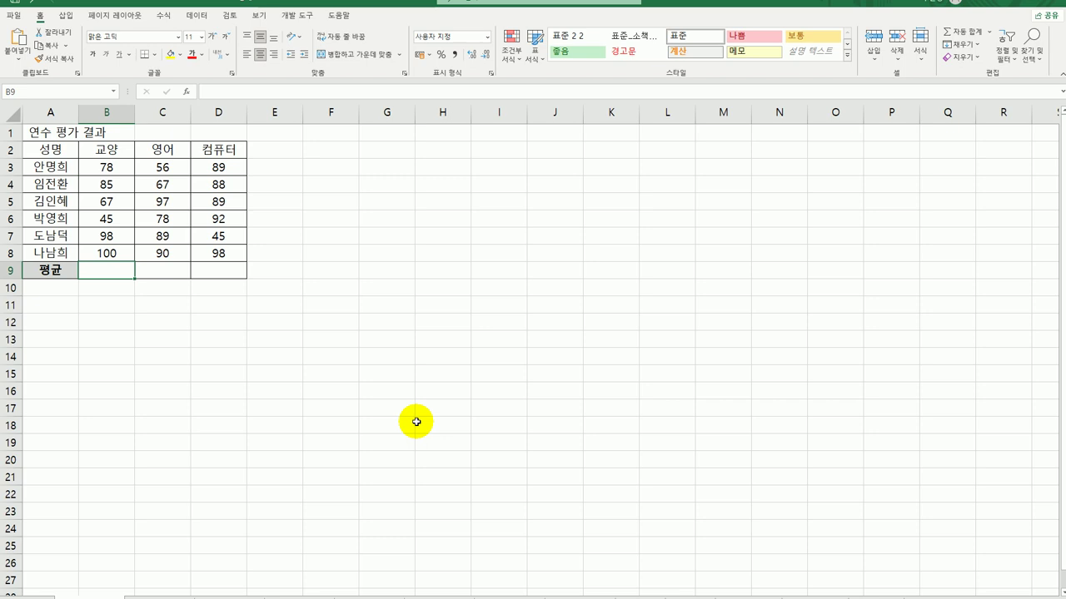
- Calculate the 교양 average in B9 with =AVERAGE(B3:B8) and copy the formula across to D9
text(=s)
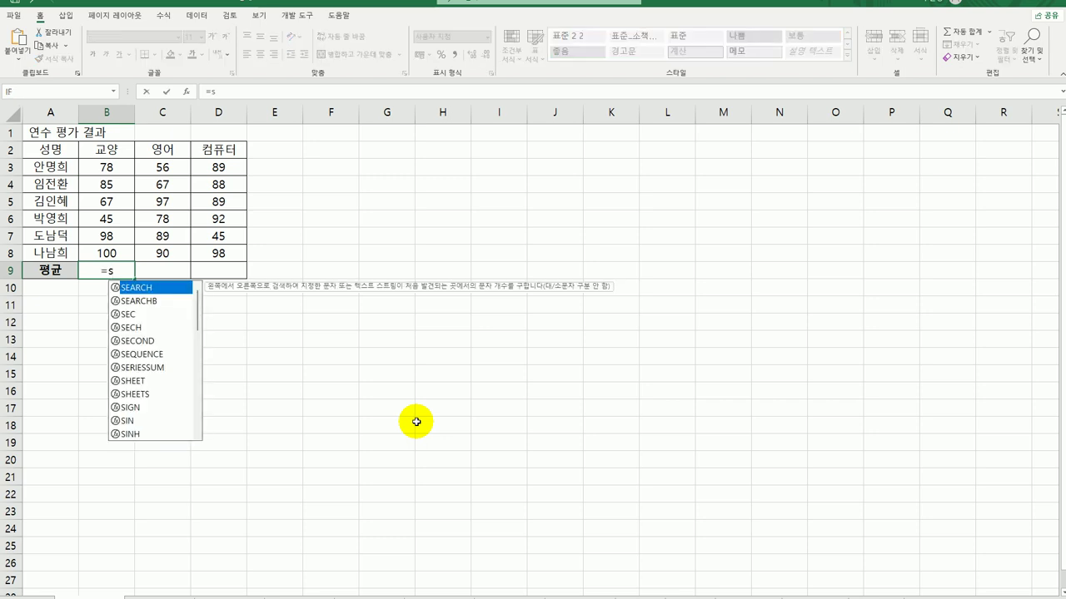
key(BackSpace)
text(av)
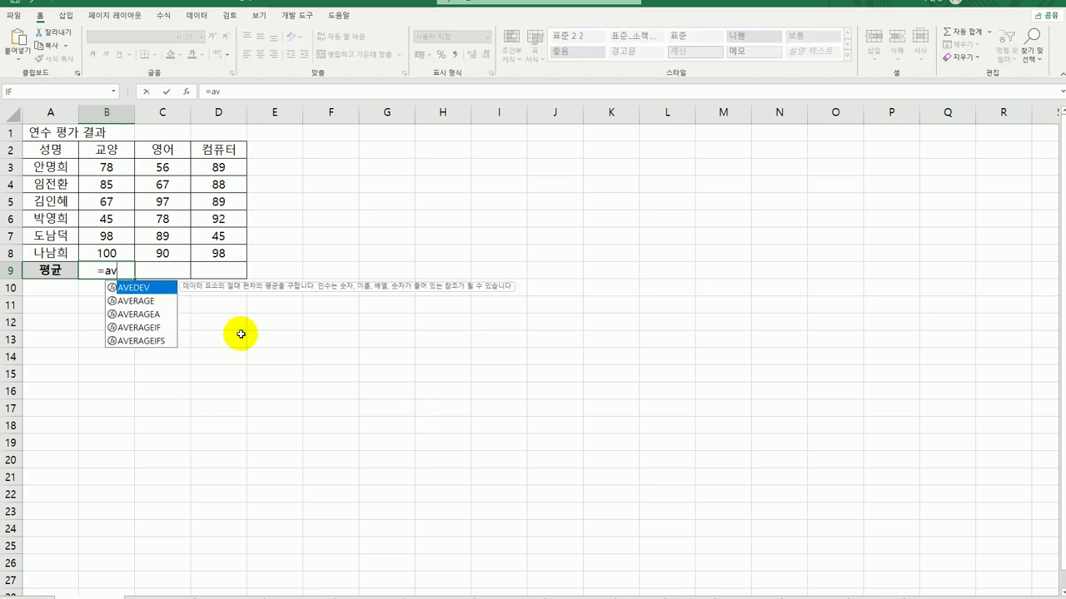
double_click(170, 302)
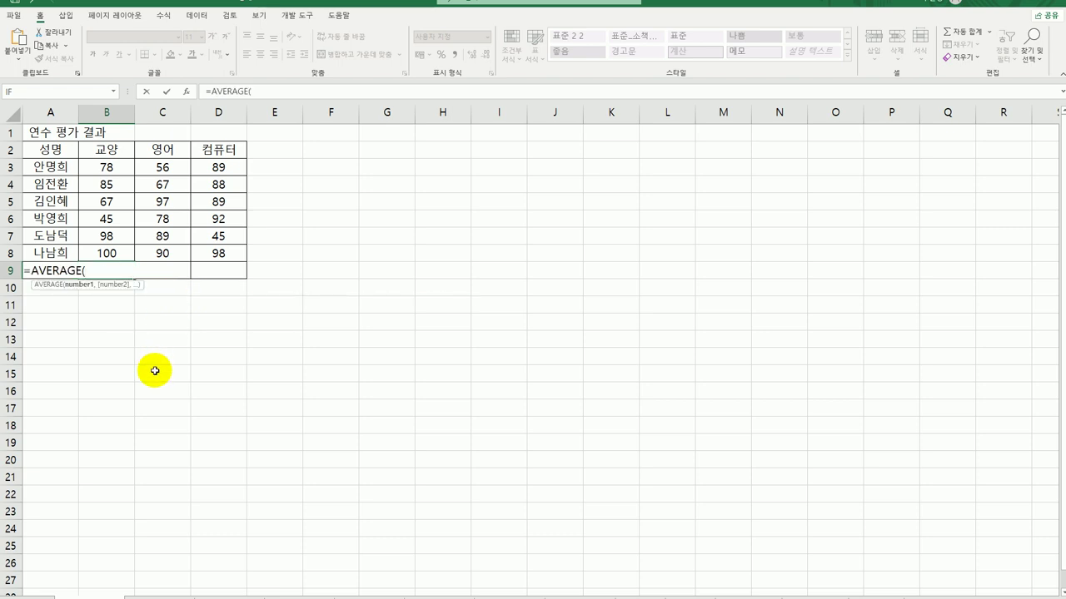
drag(108, 171, 105, 259)
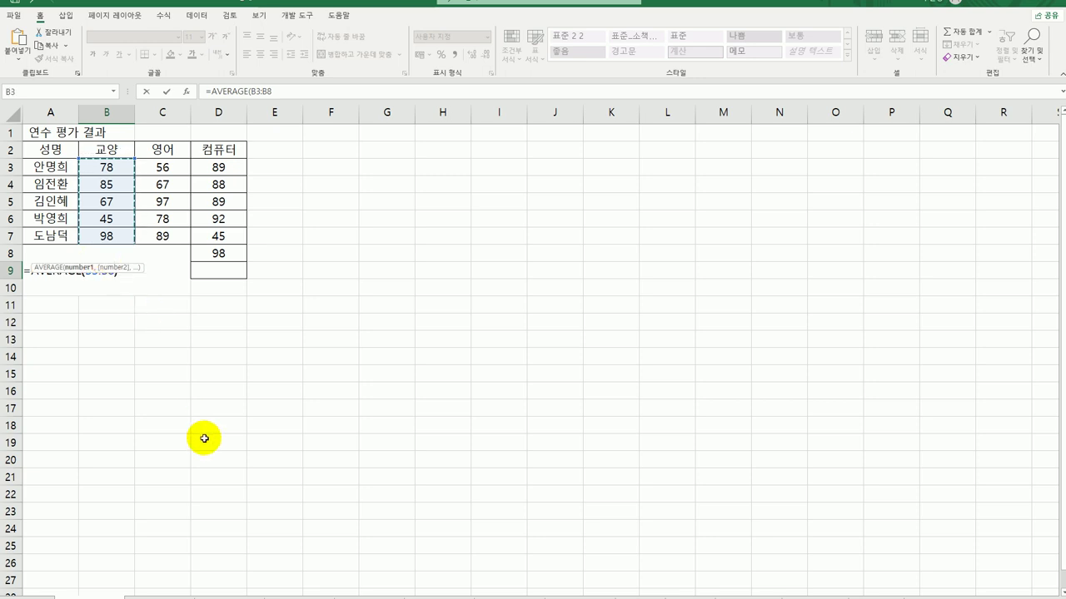
key(Return)
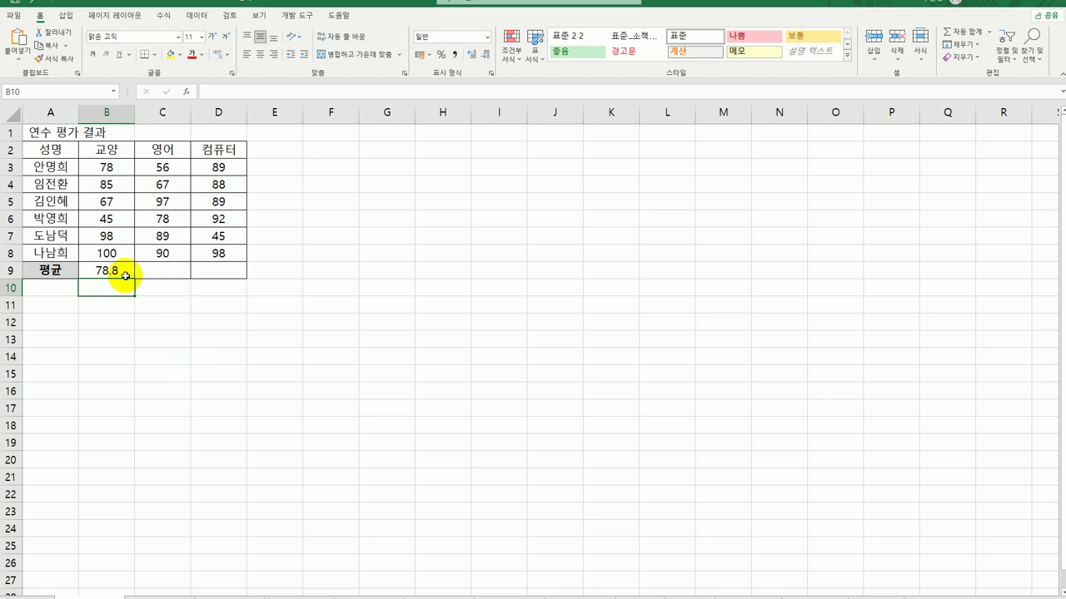
click(125, 275)
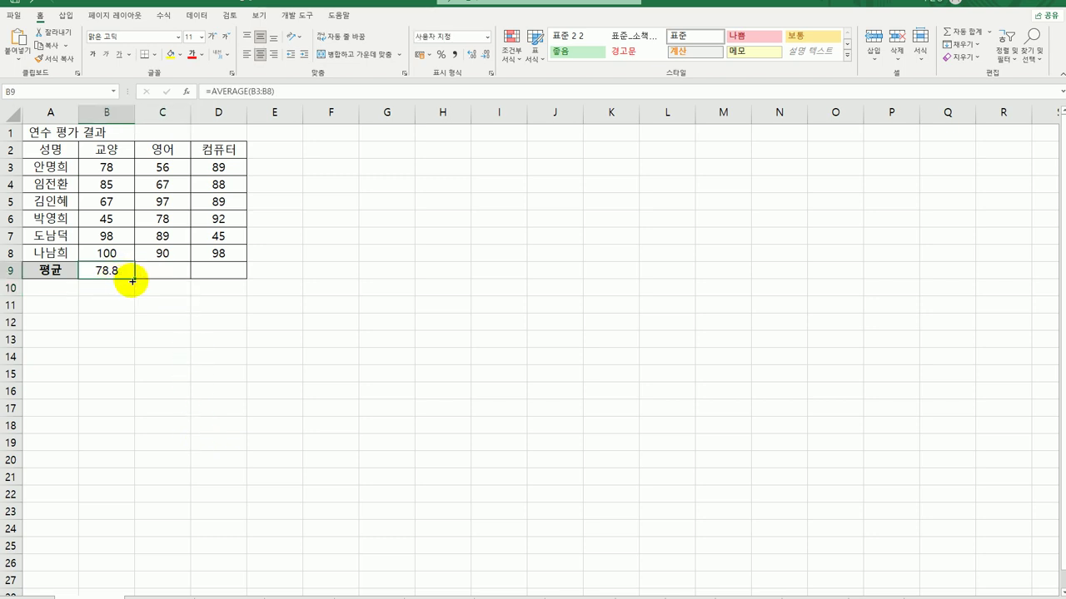
drag(134, 281, 226, 280)
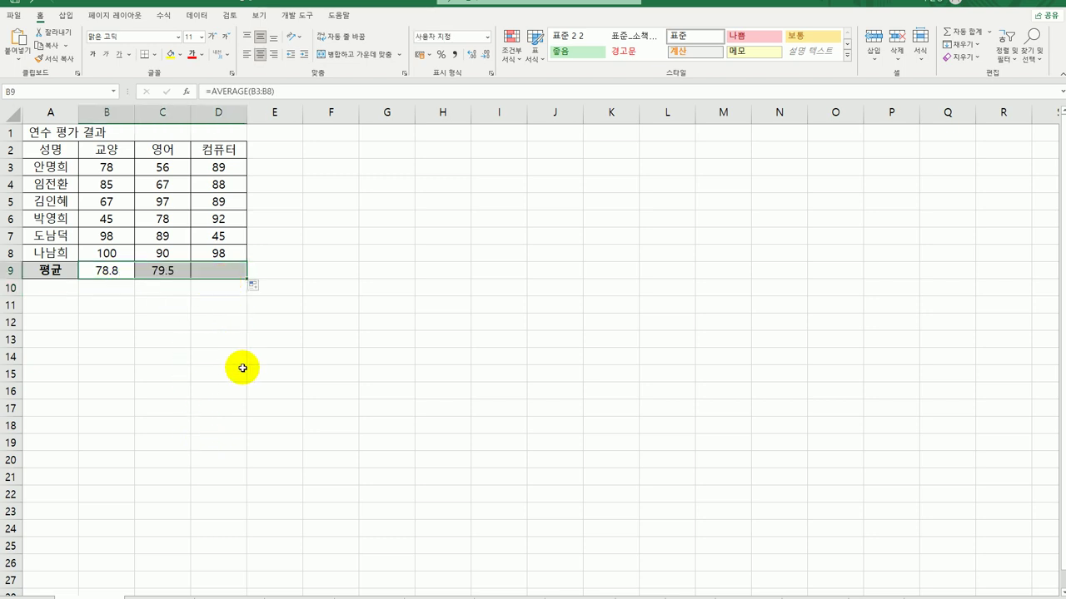
- Clear B9:D9 and fill in the averages of all three subjects at once with AutoSum's 평균 function over B3:D9
key(Delete)
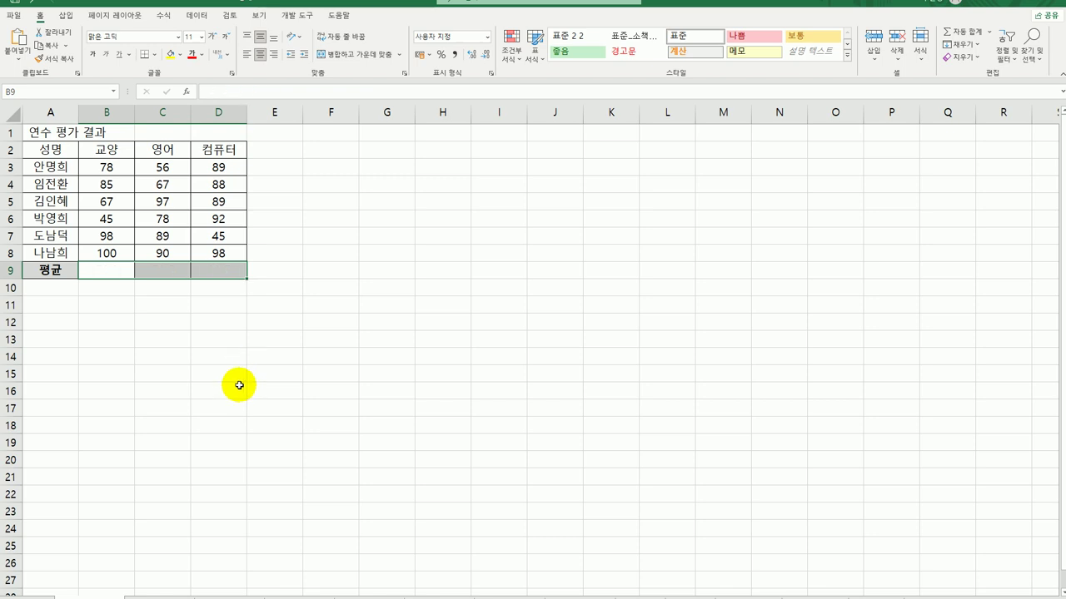
drag(107, 166, 221, 274)
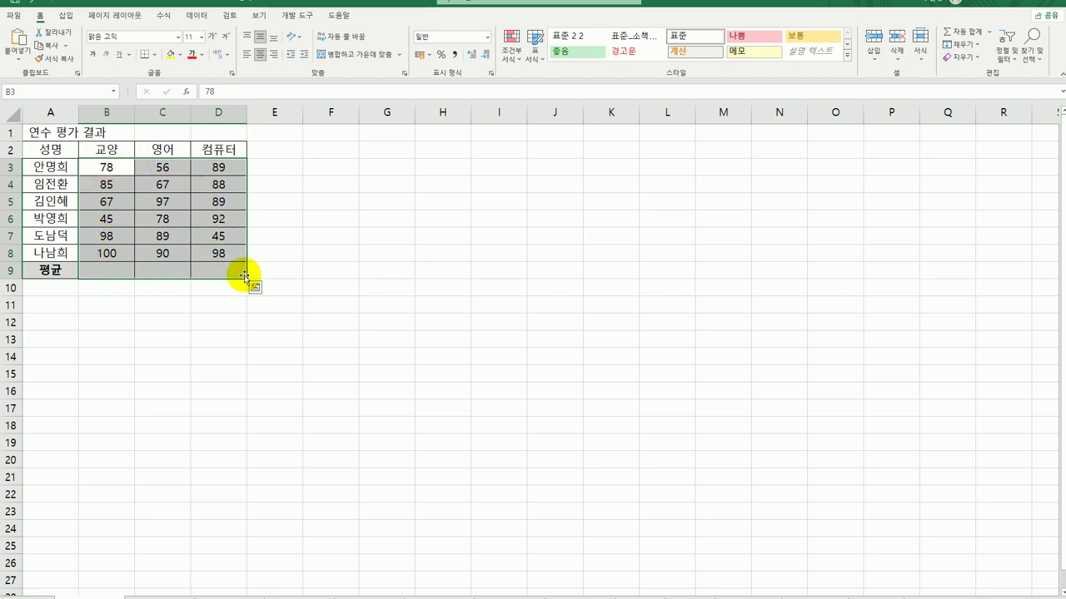
click(161, 16)
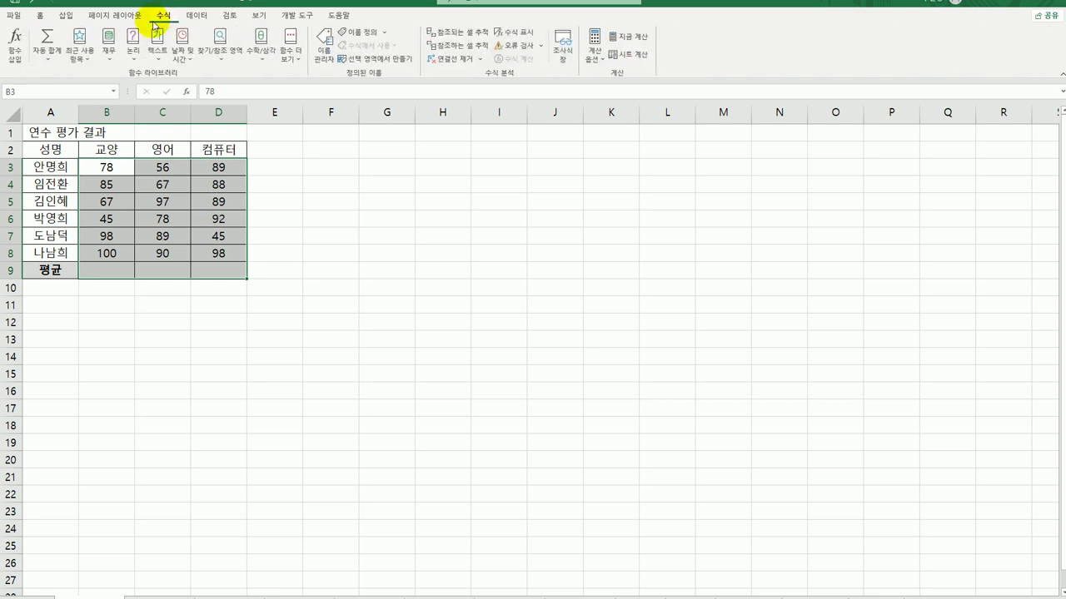
click(47, 61)
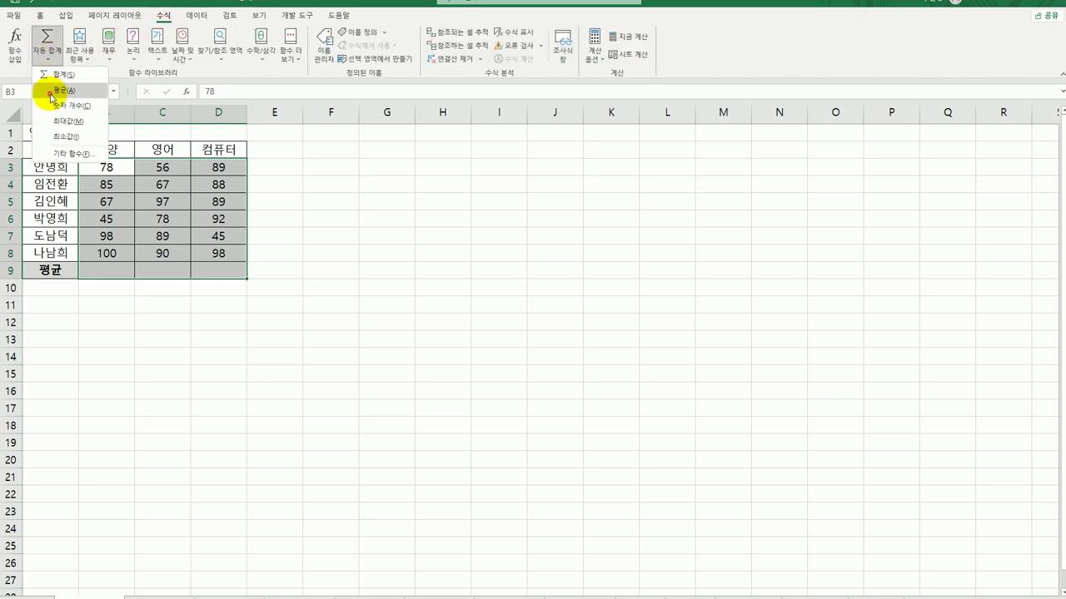
click(54, 89)
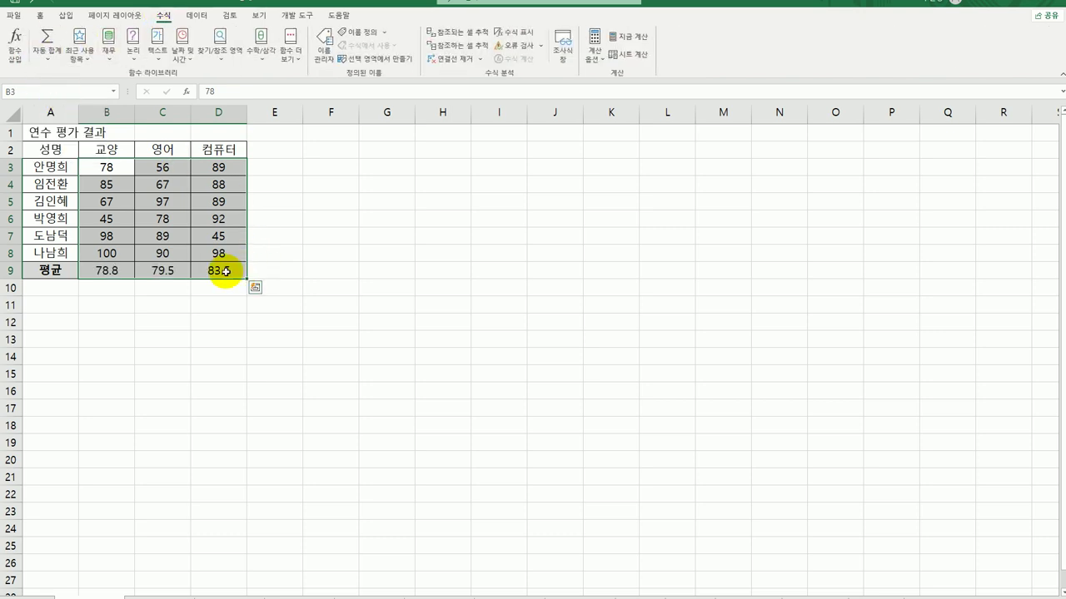
click(224, 272)
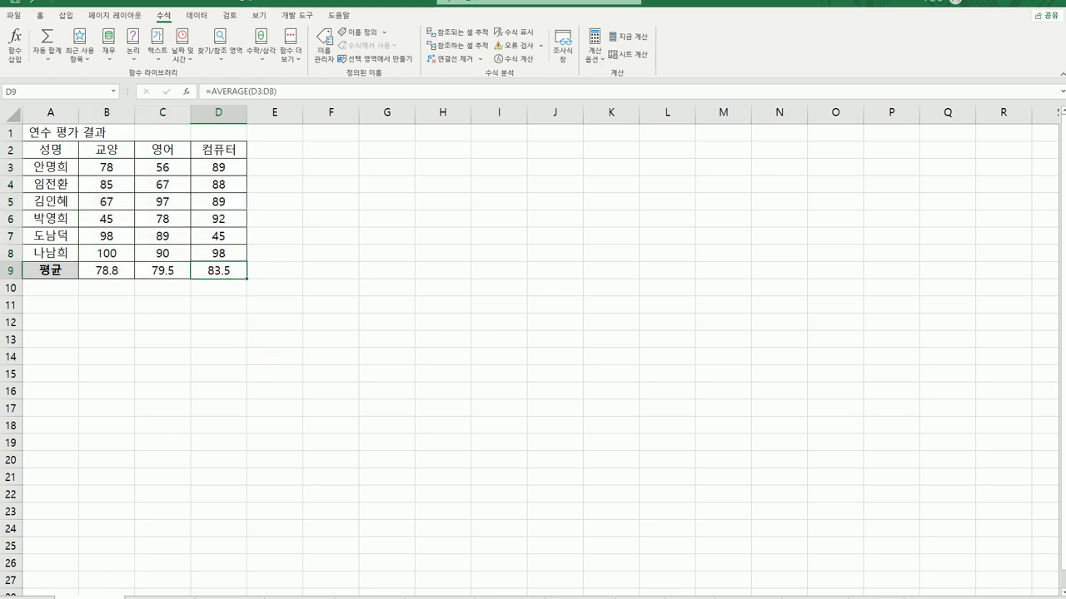
- Switch to the worksheet containing the 개인별 영업 실적 현황 table
key(ctrl+Home)
key(ctrl+End)
click(209, 596)
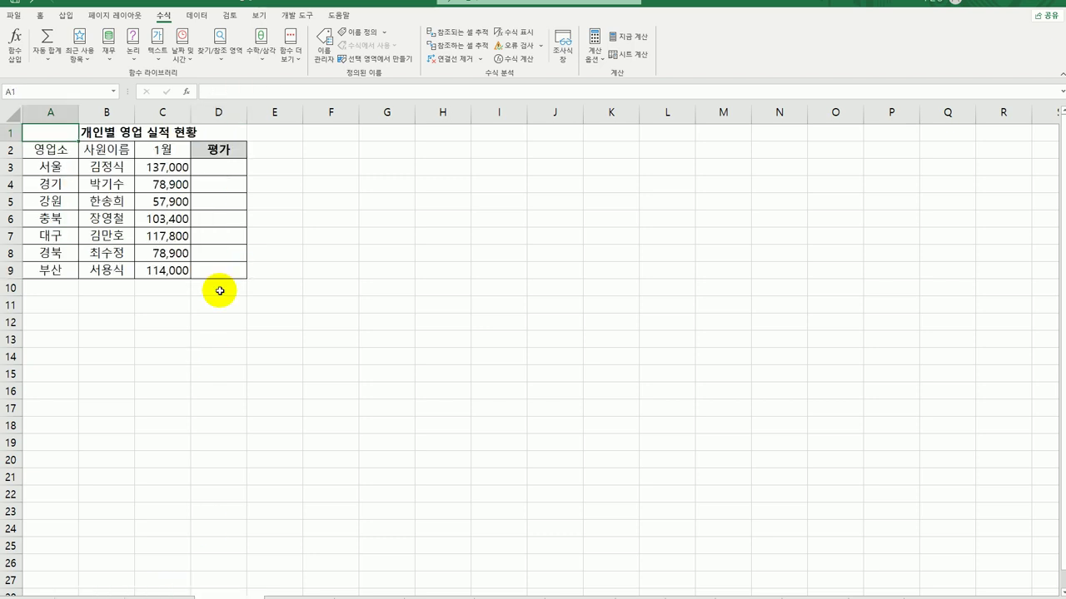
- Enter =AVERAGE($C$3:$C$9) in D3 through the function arguments, with the 1월 sales range as an absolute reference
click(222, 166)
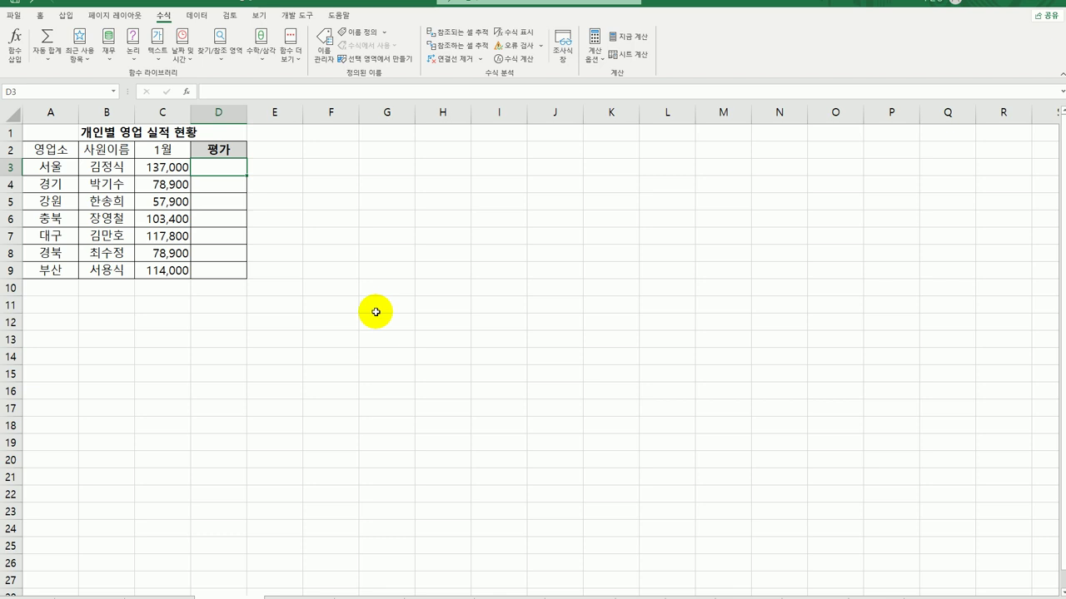
text(=)
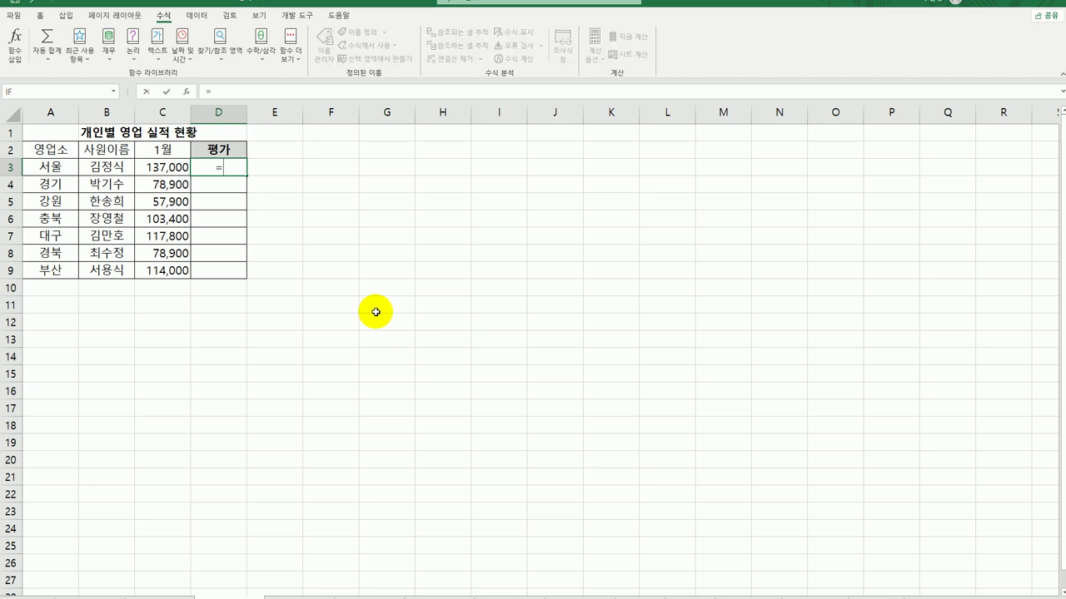
text(av)
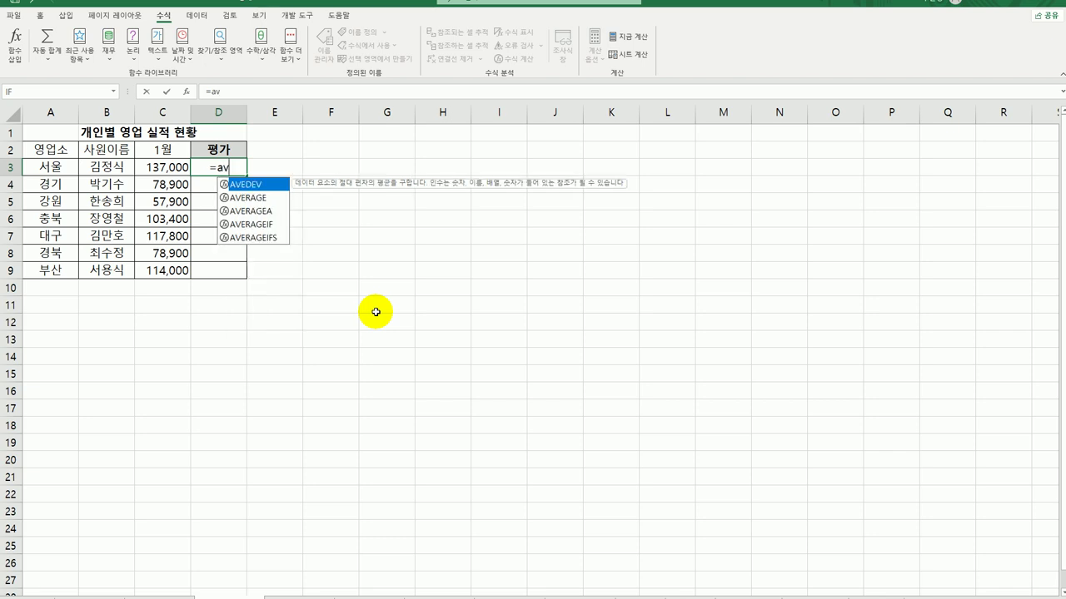
key(Down)
key(Tab)
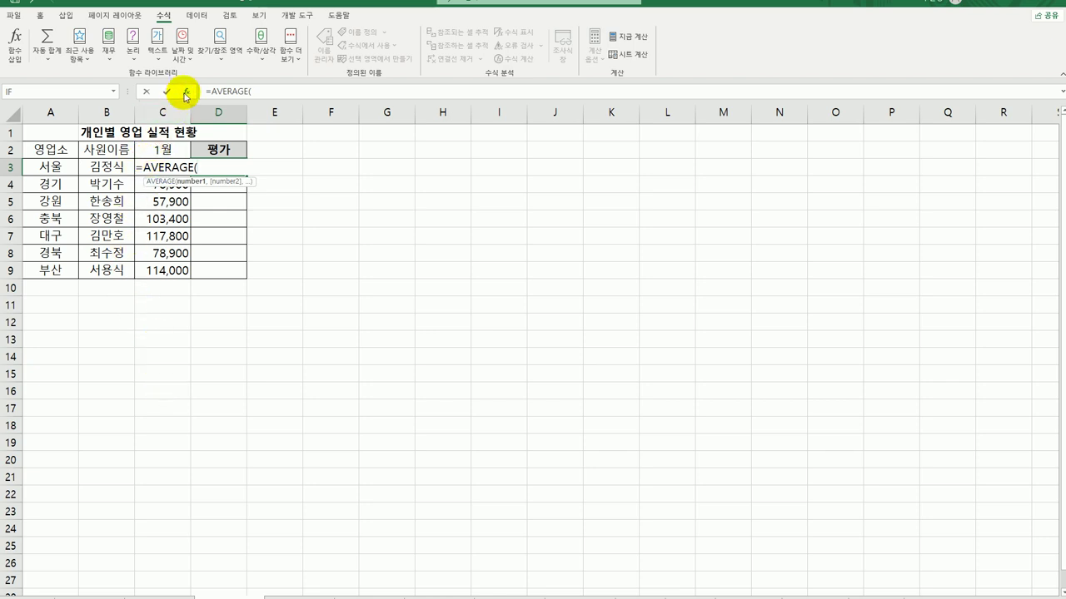
click(185, 91)
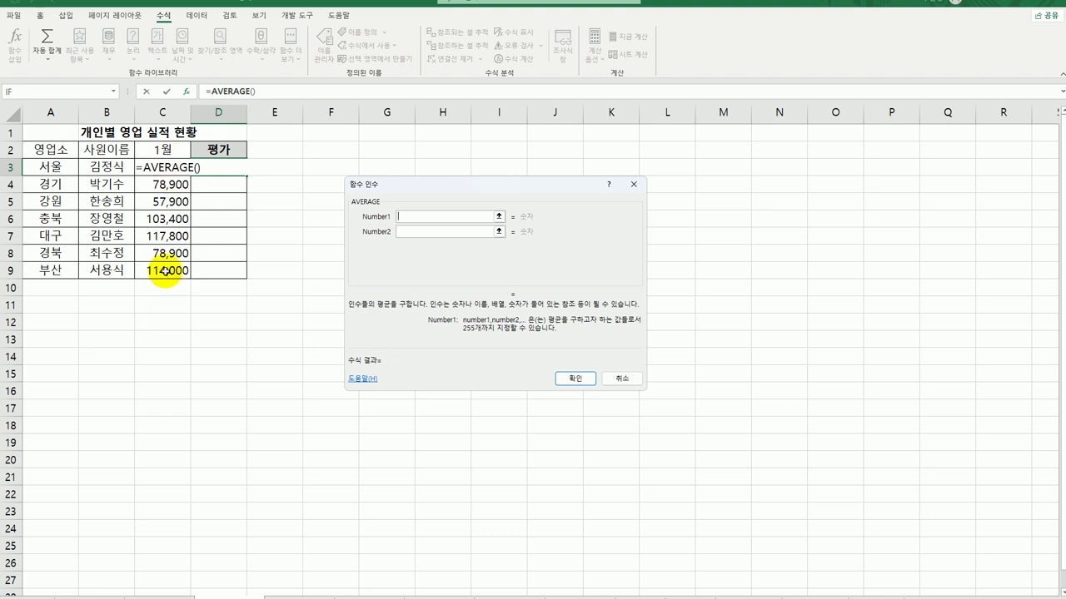
drag(172, 271, 165, 164)
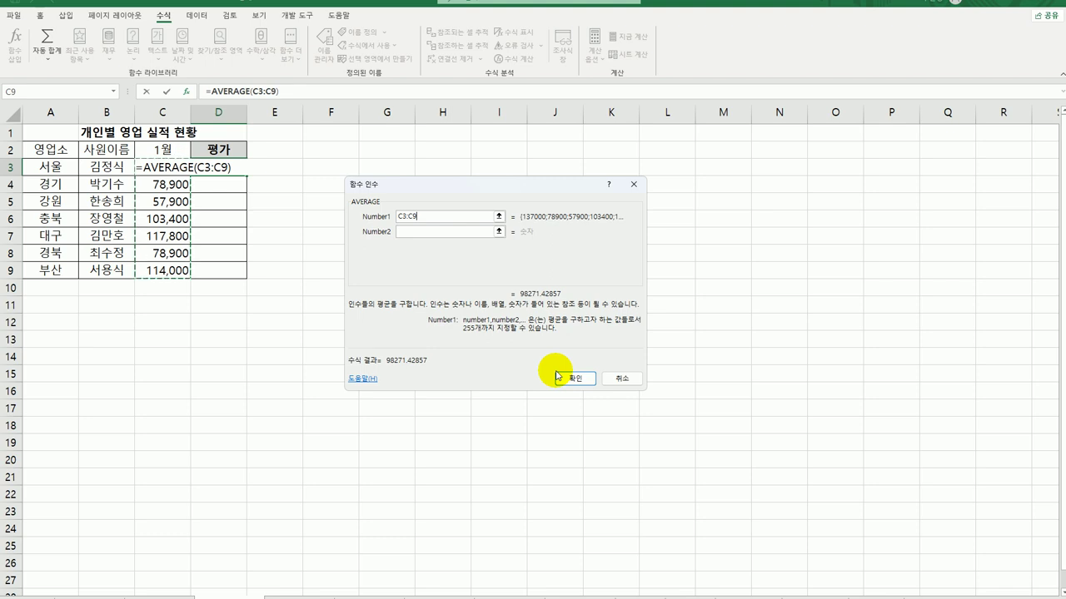
key(F4)
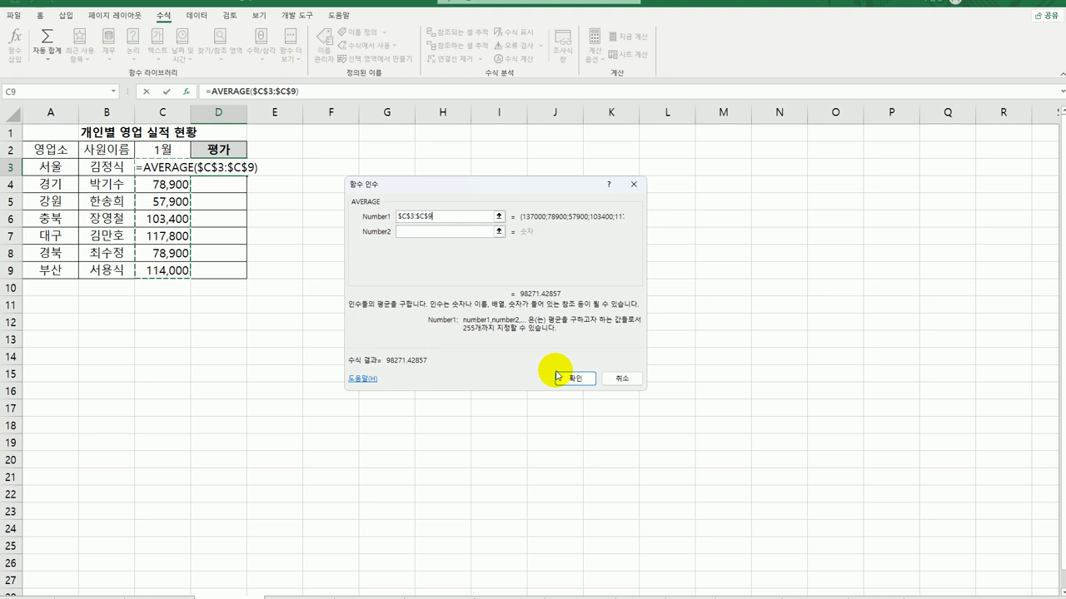
click(558, 377)
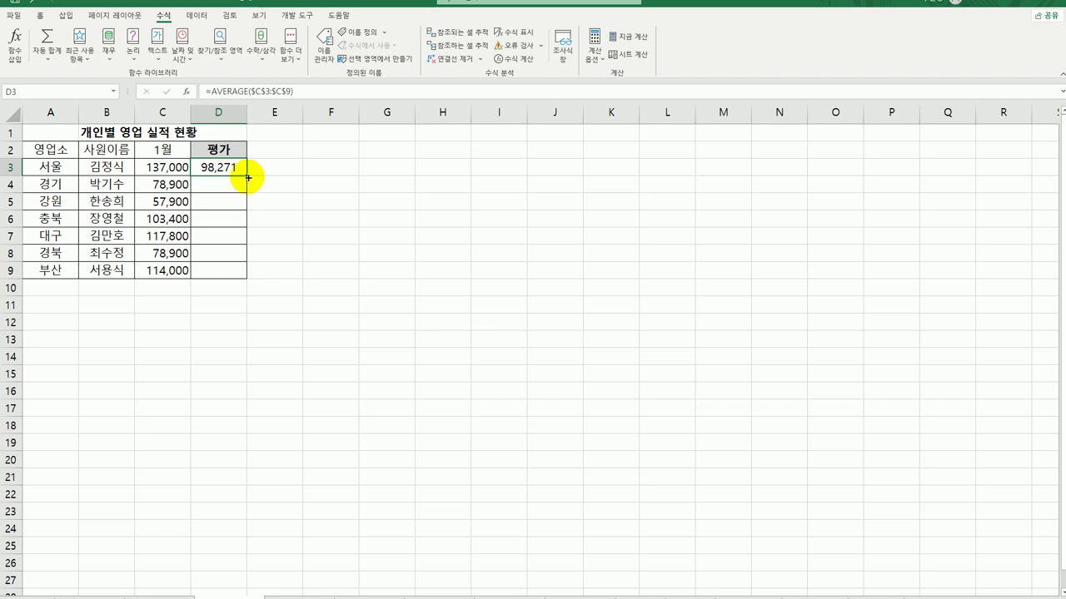
- Copy the average formula from D3 down through D9
drag(247, 178, 249, 281)
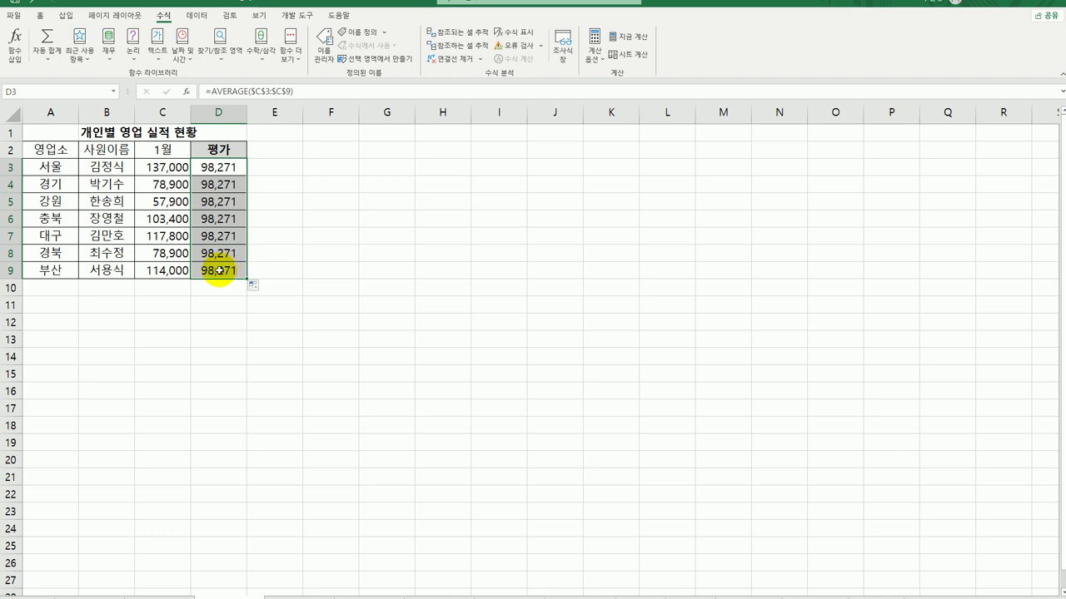
key(shift+Up)
key(shift+Up)
key(shift+Up)
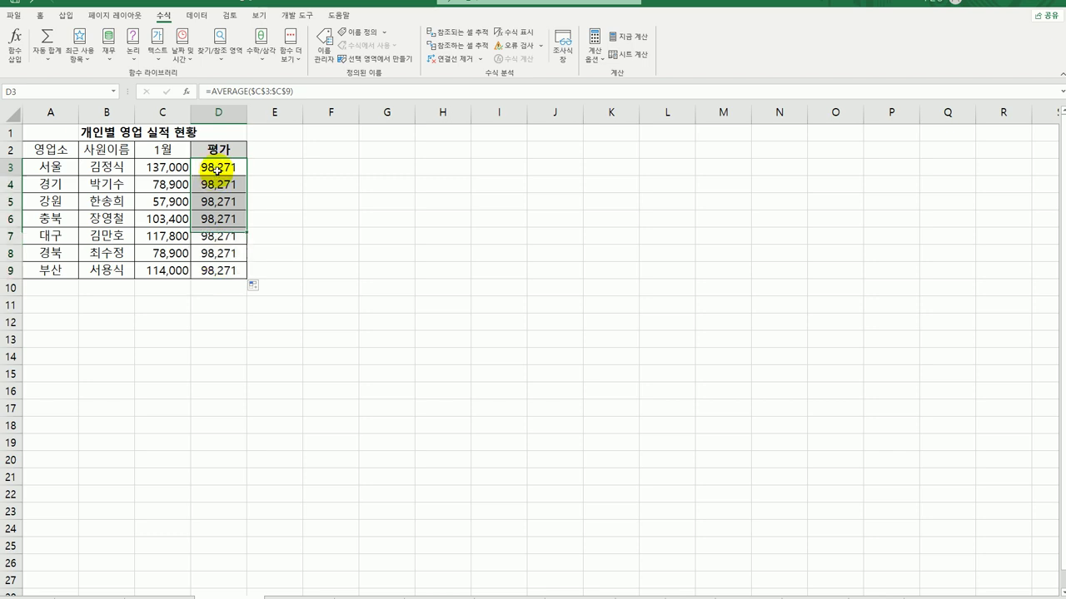
- Wrap the AVERAGE formula in D3 in an IF function and open the IF function arguments
click(217, 169)
double_click(217, 169)
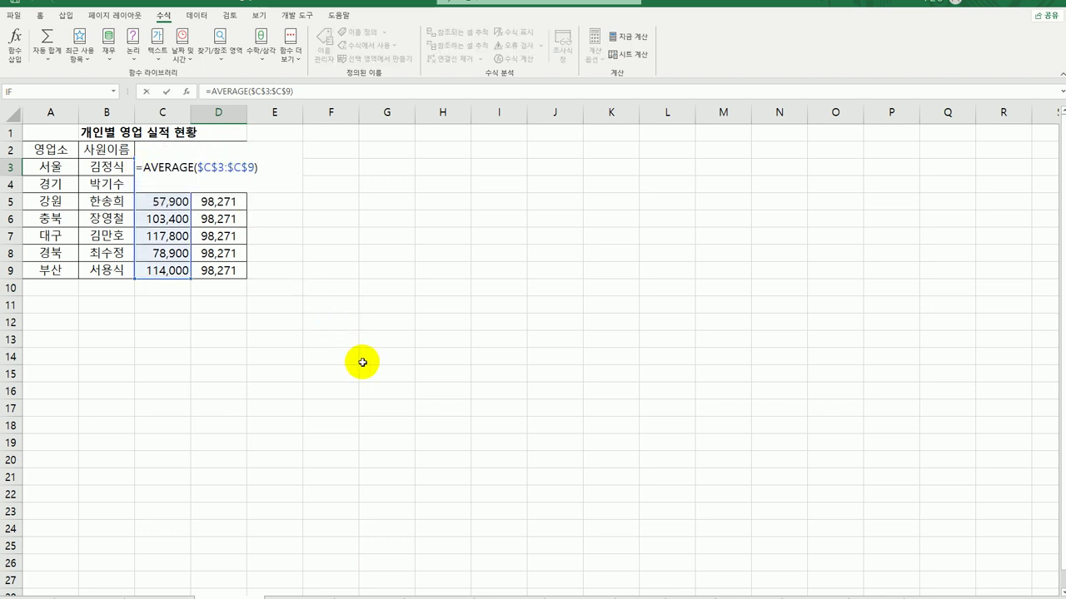
key(Home)
key(Right)
text(IF()
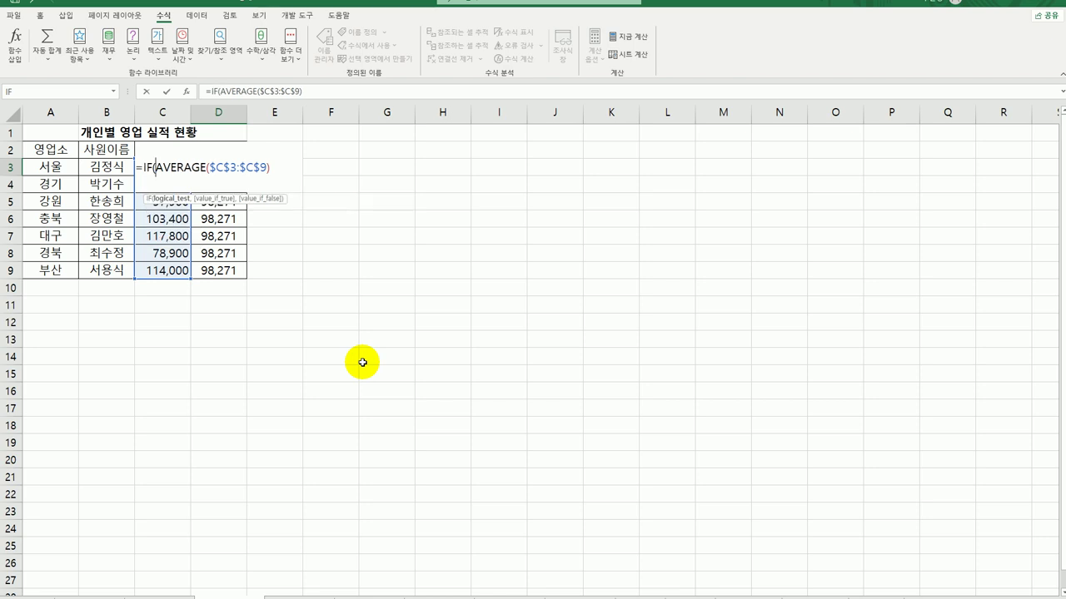
click(144, 169)
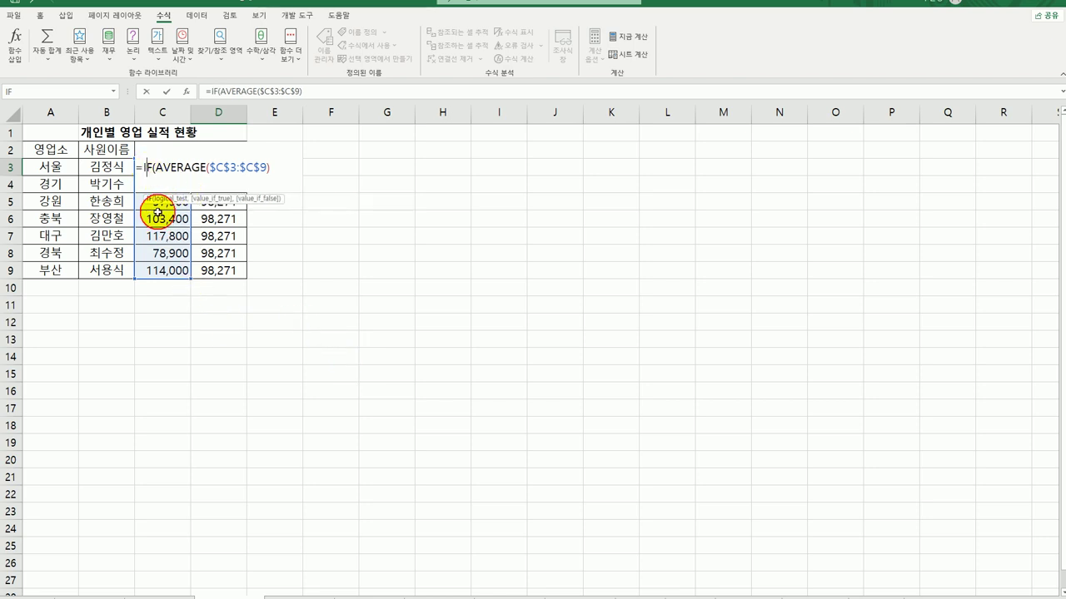
click(185, 91)
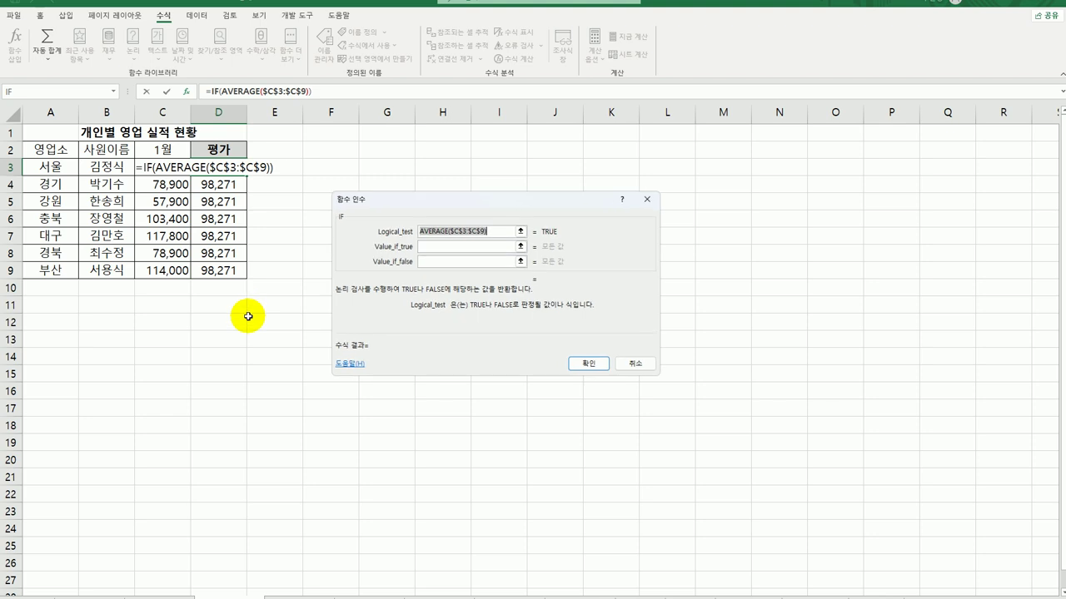
- Try AVERAGE($C$3:$C$9)<=C3 as the IF logical test and remove the <=C3 part
click(489, 232)
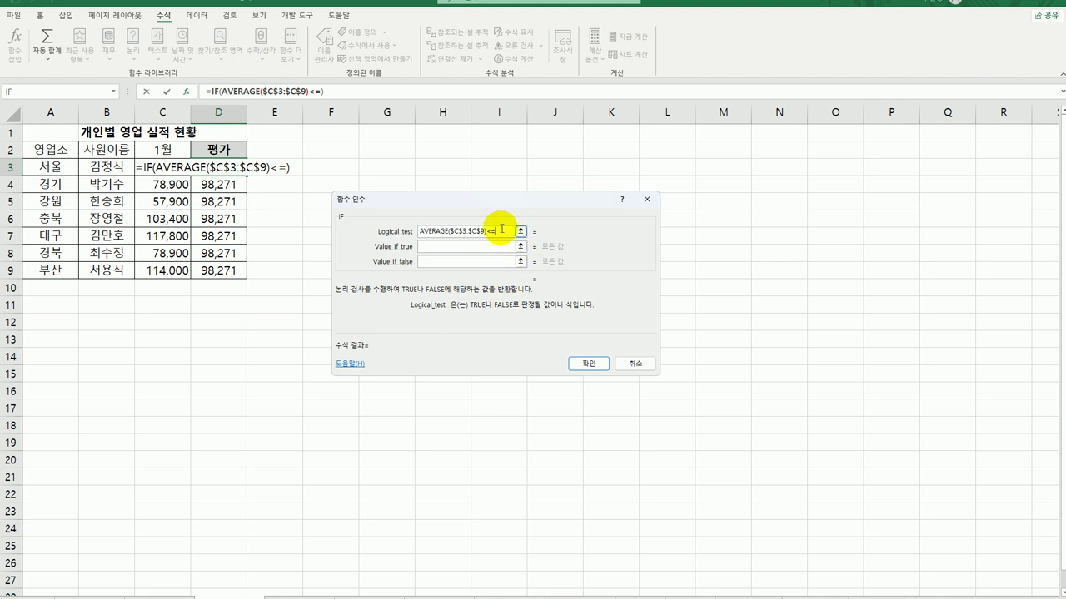
click(158, 167)
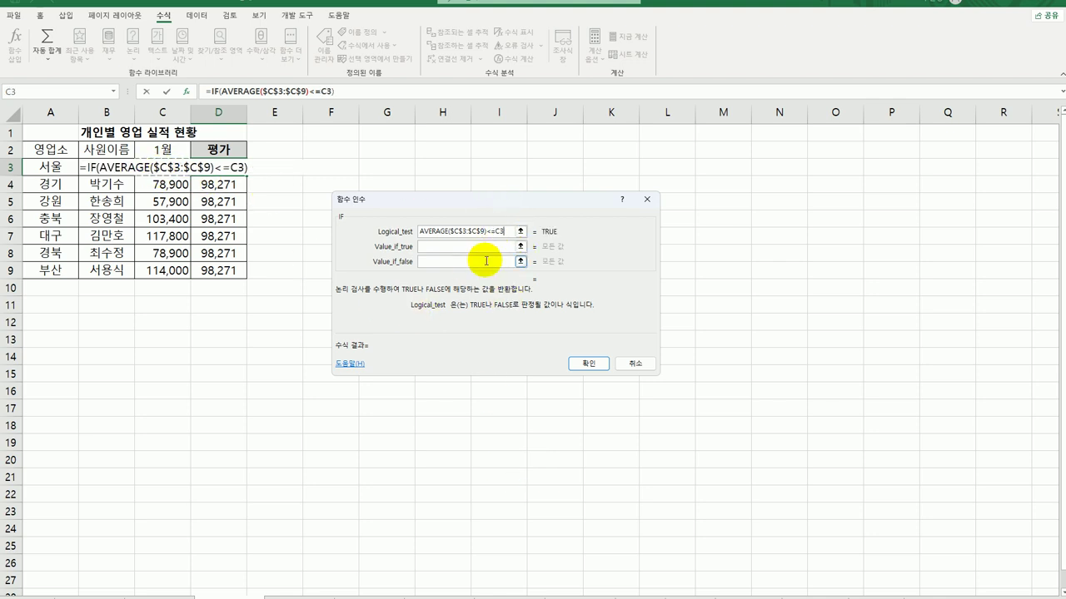
drag(478, 208, 464, 173)
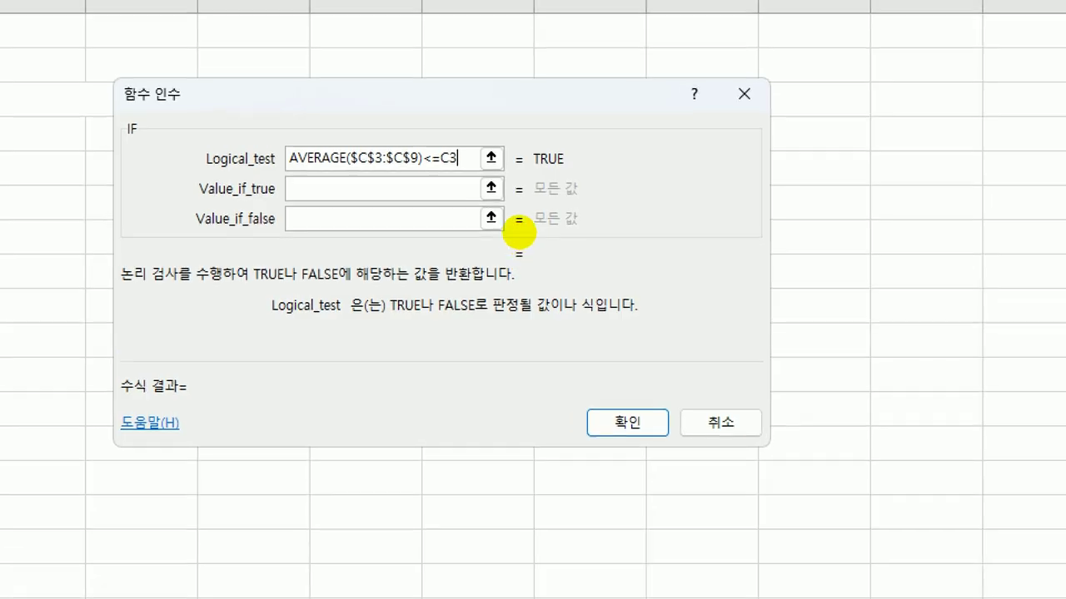
mouse_move(497, 201)
mouse_down()
mouse_move(479, 205)
mouse_move(475, 171)
mouse_up()
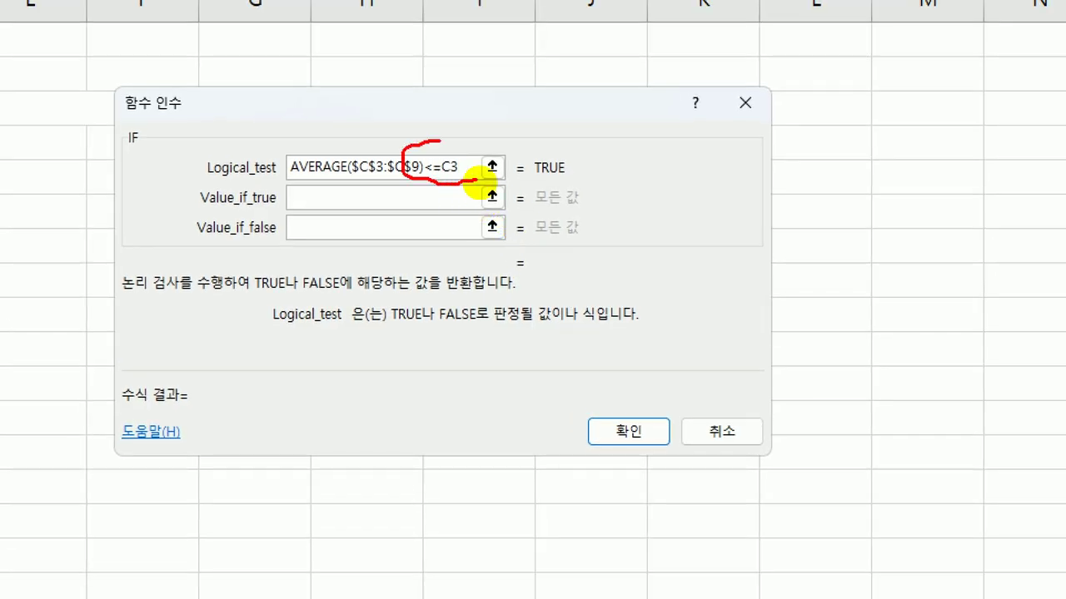
key(Escape)
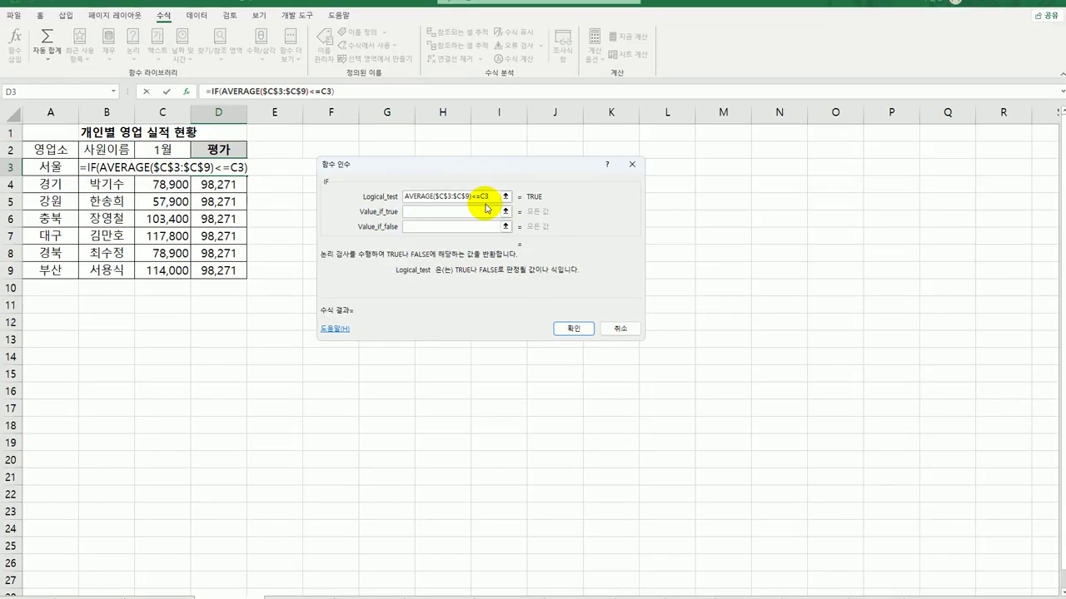
drag(472, 197, 494, 201)
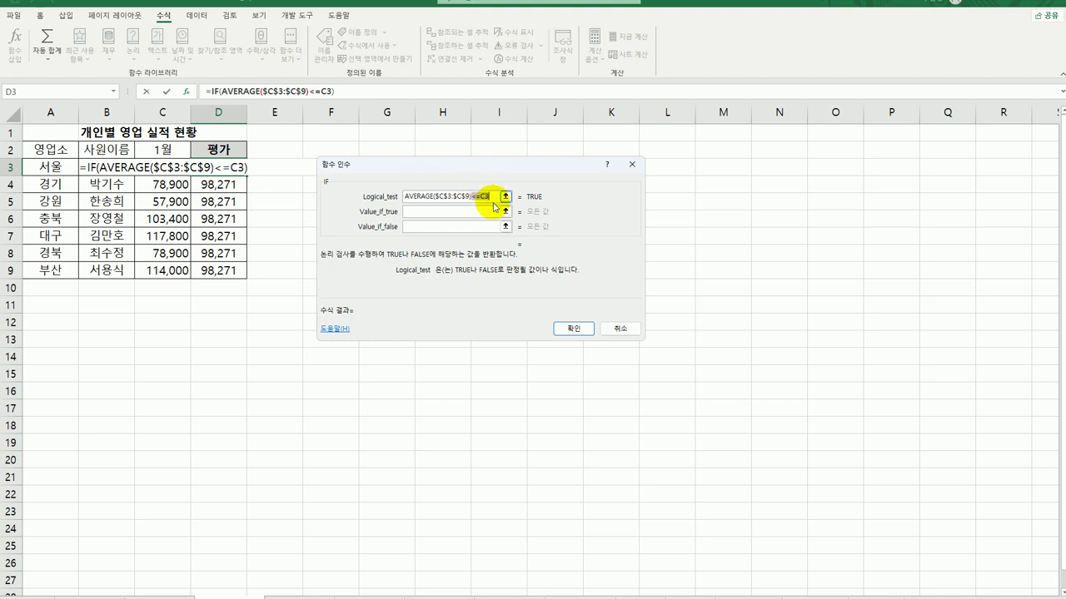
key(Delete)
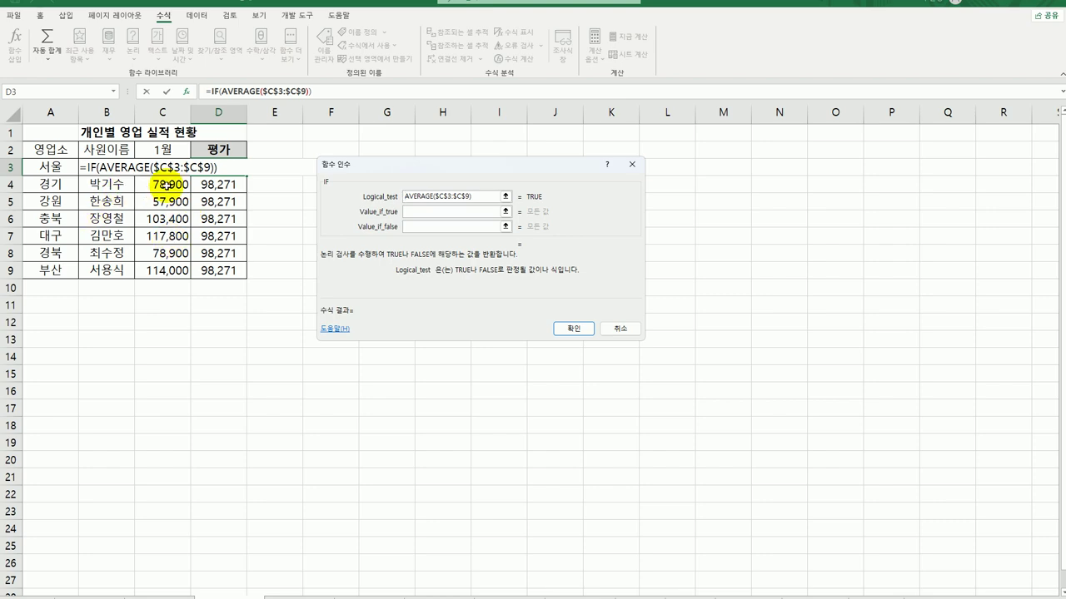
- Complete the IF logical test in D3 as C3>=AVERAGE($C$3:$C$9)
click(166, 169)
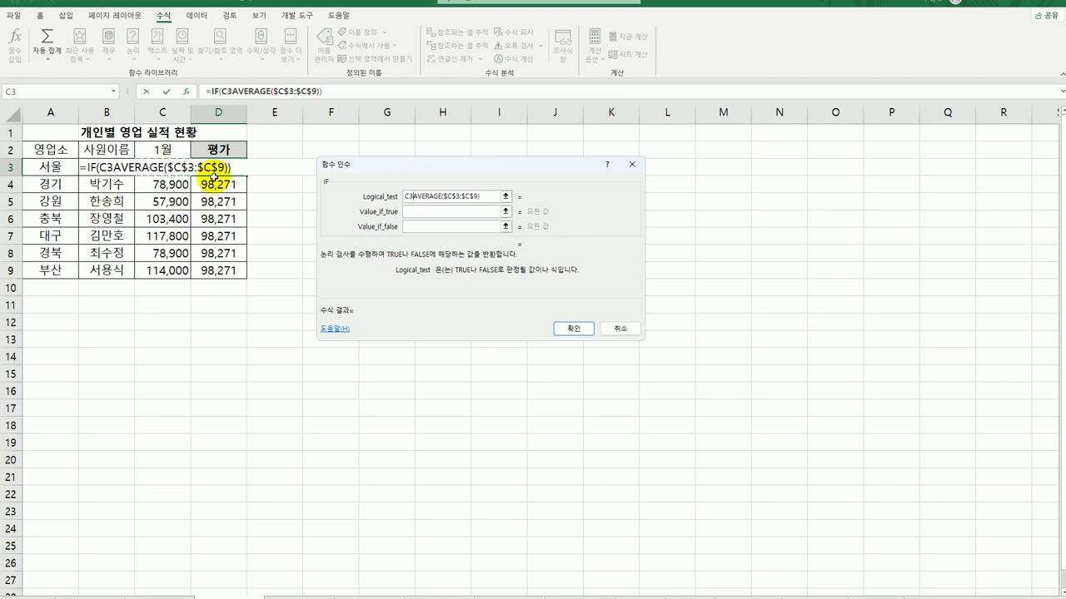
text(>=)
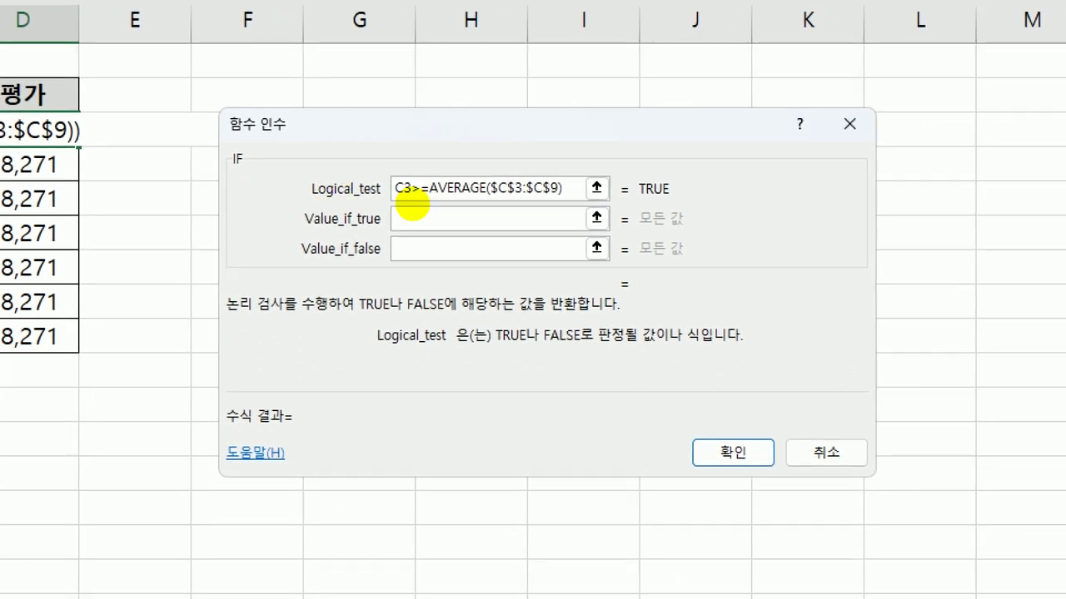
click(420, 209)
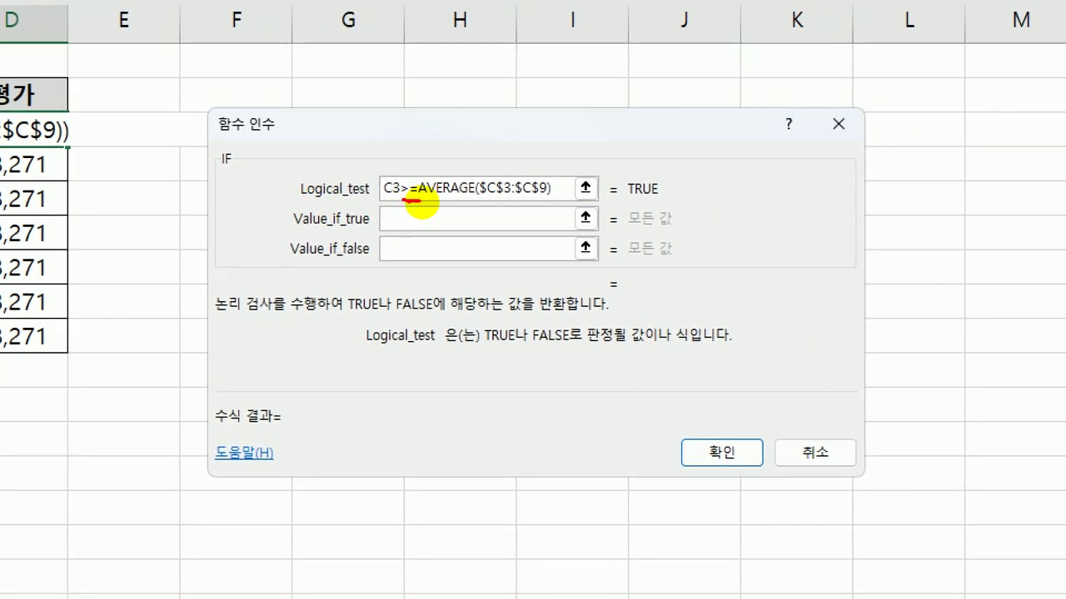
mouse_move(423, 202)
mouse_down()
mouse_move(476, 201)
mouse_move(416, 205)
mouse_up()
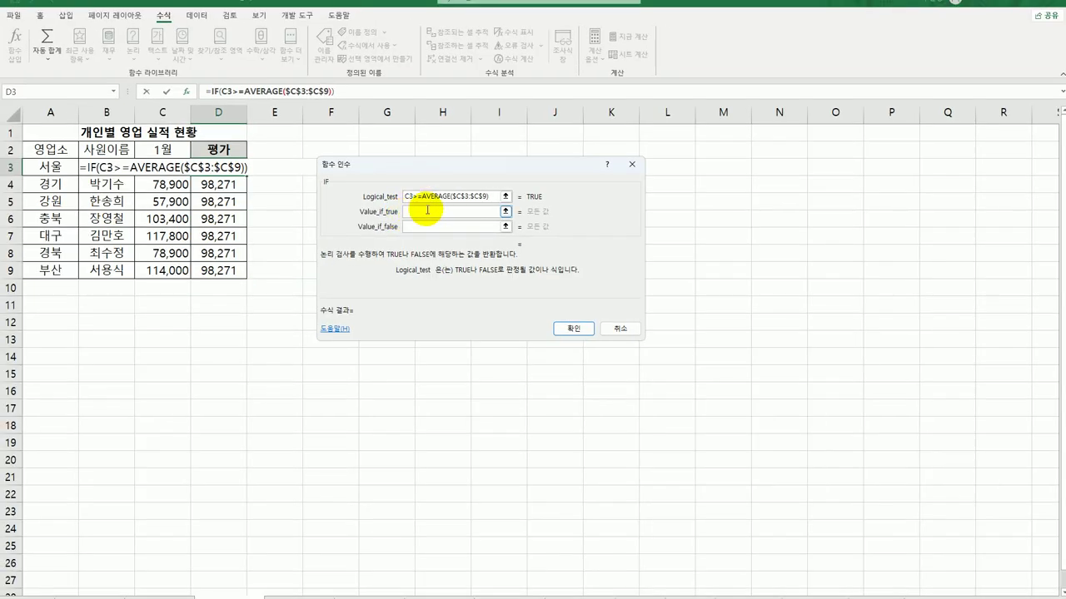
- Set the IF result to "우수" when true and an empty string ("") when false, and enter the formula in D3
click(413, 217)
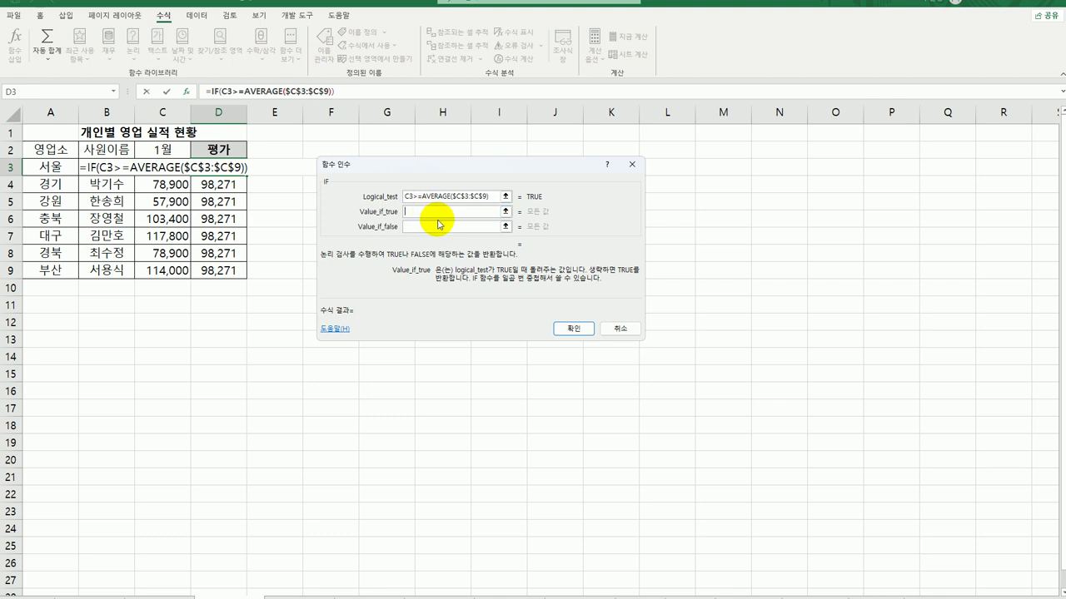
text(d)
key(BackSpace)
text(우수)
key(Tab)
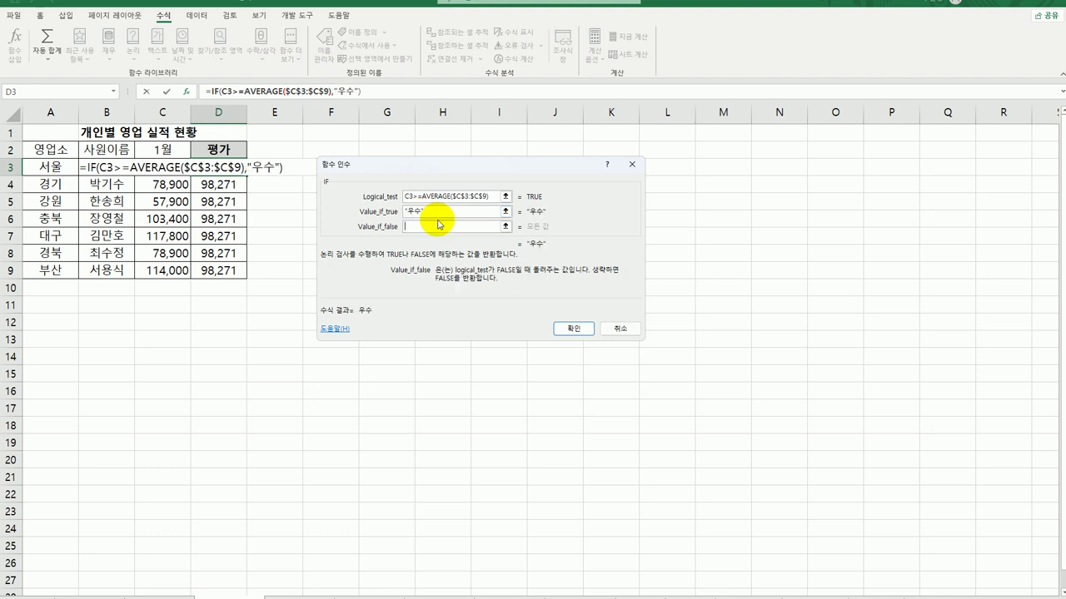
text("")
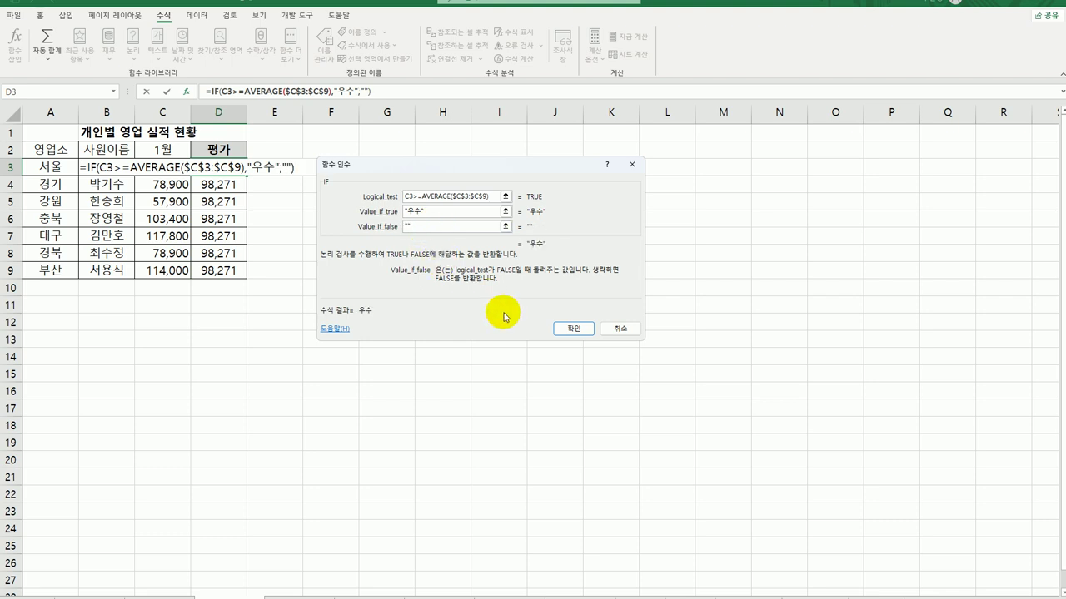
click(558, 328)
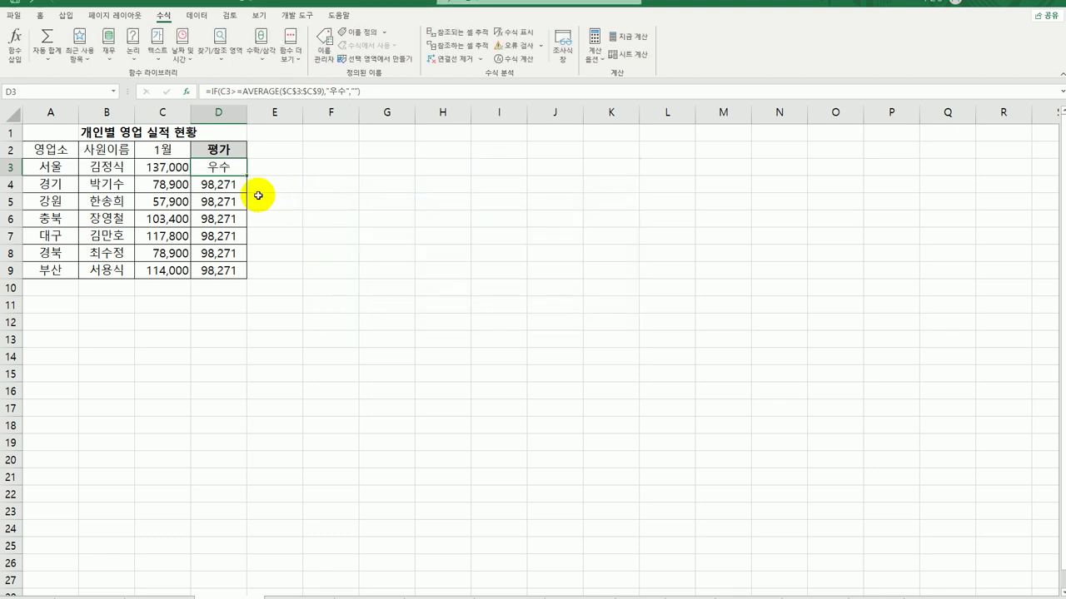
- Copy the IF formula from D3 down through D9
drag(246, 174, 238, 280)
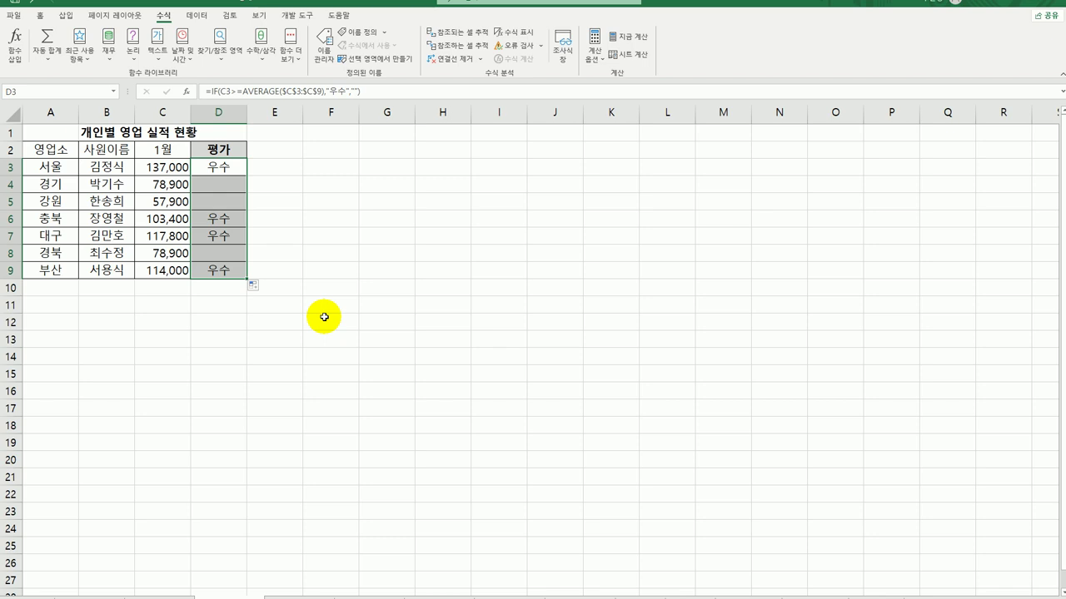
click(324, 317)
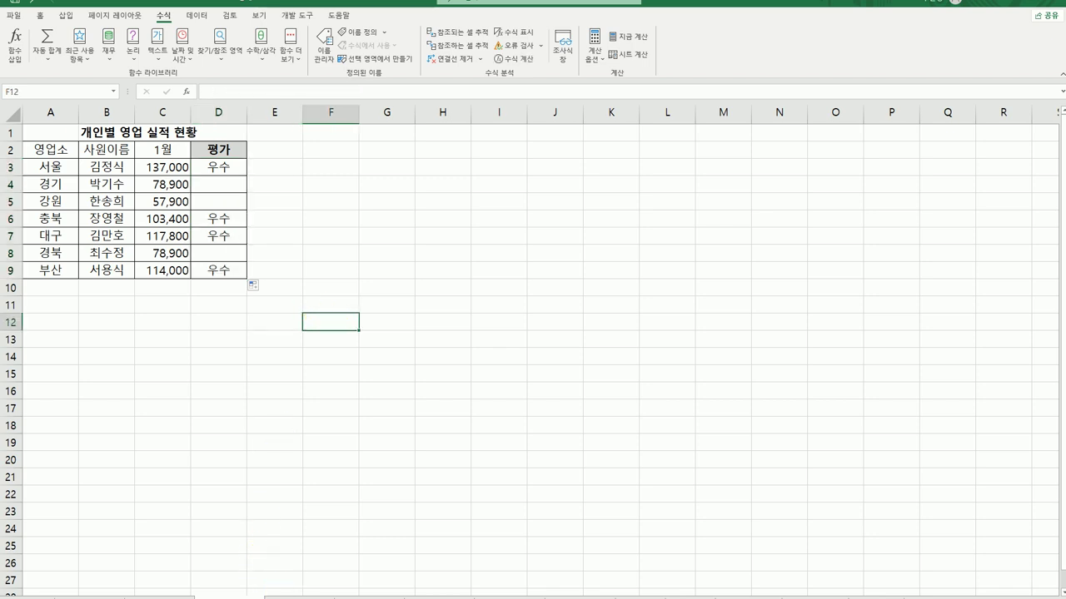
click(50, 132)
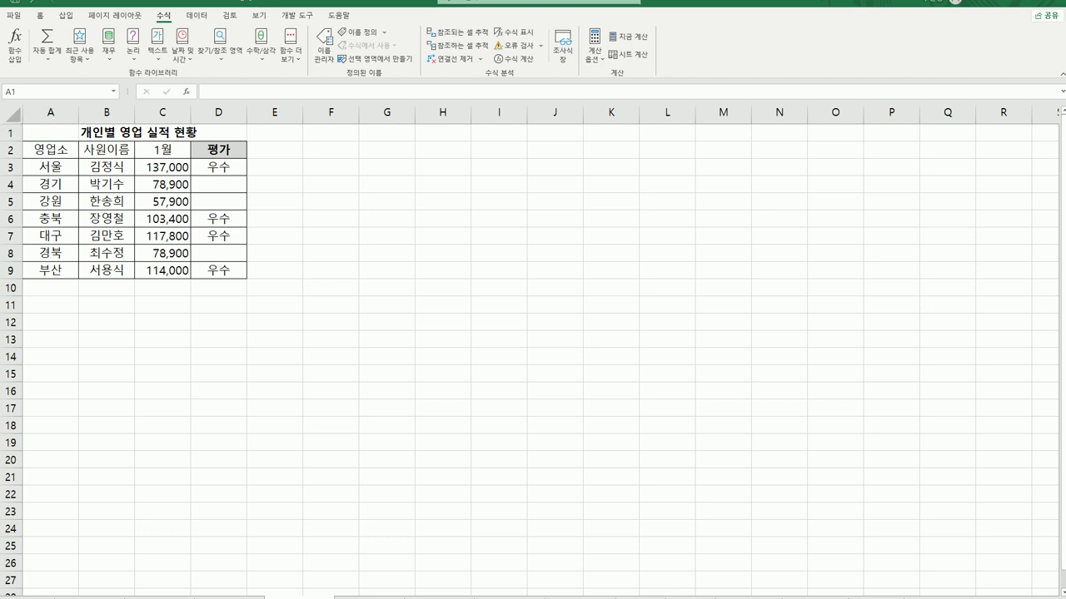
- Open the 입사 시험 성적 worksheet and review the scores in B3:D3 and the 선발기준 table in B14:D15
click(364, 594)
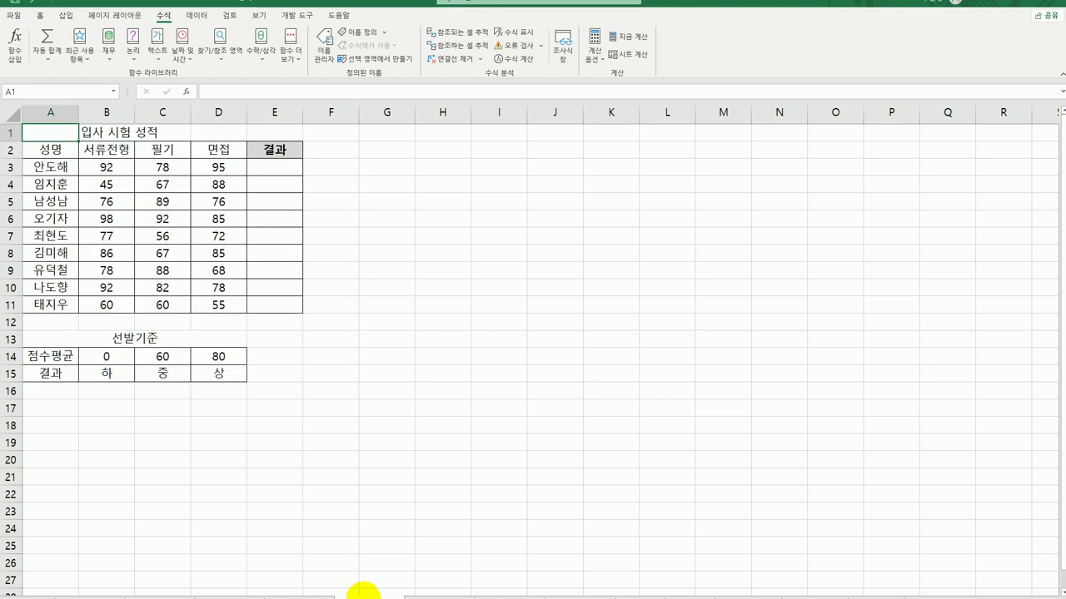
click(265, 168)
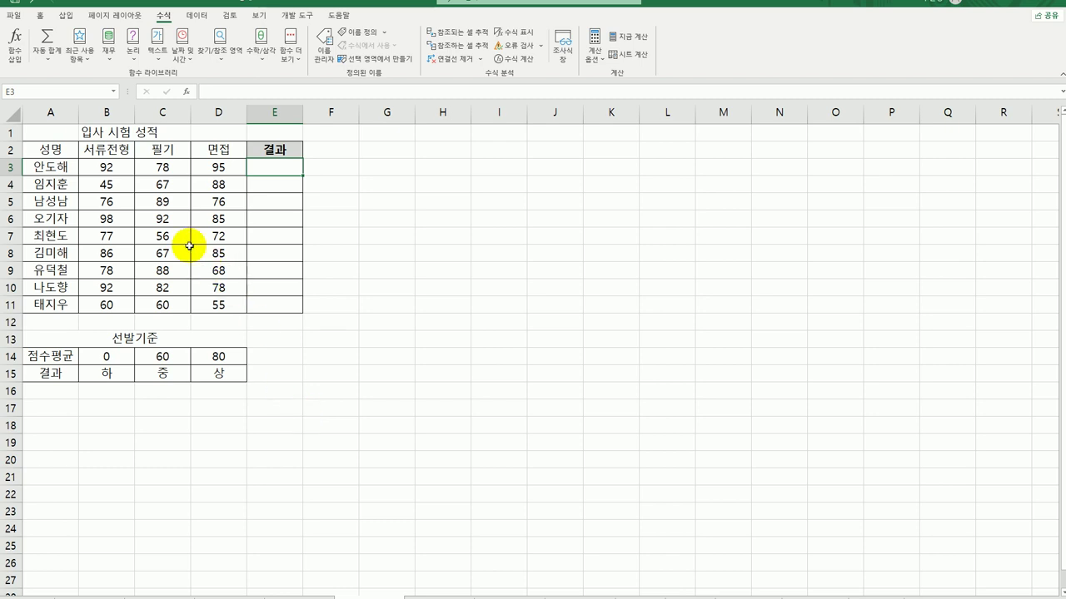
drag(107, 167, 221, 165)
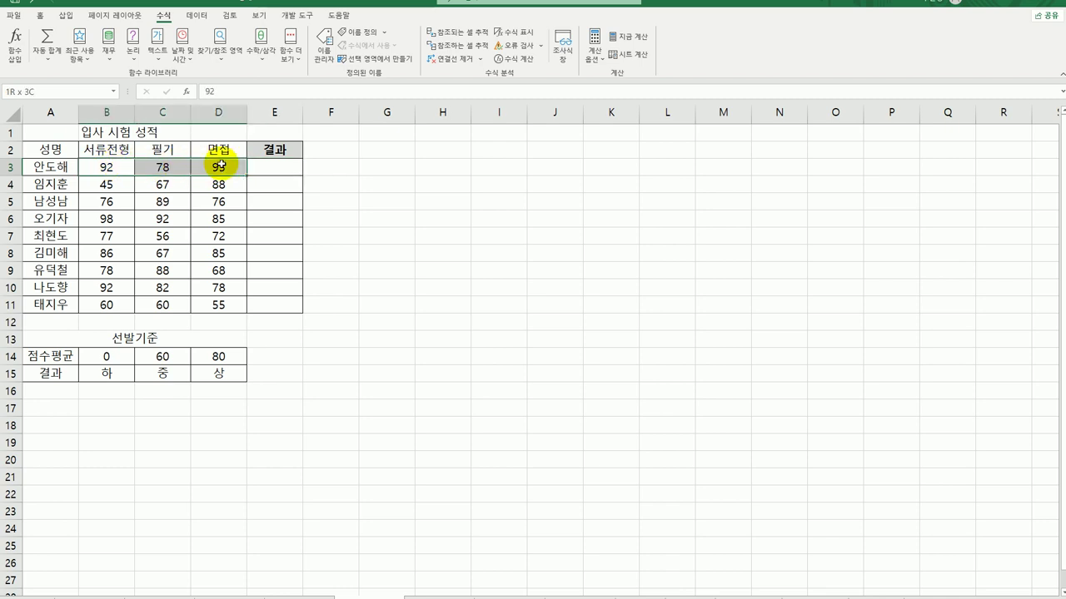
drag(221, 165, 220, 166)
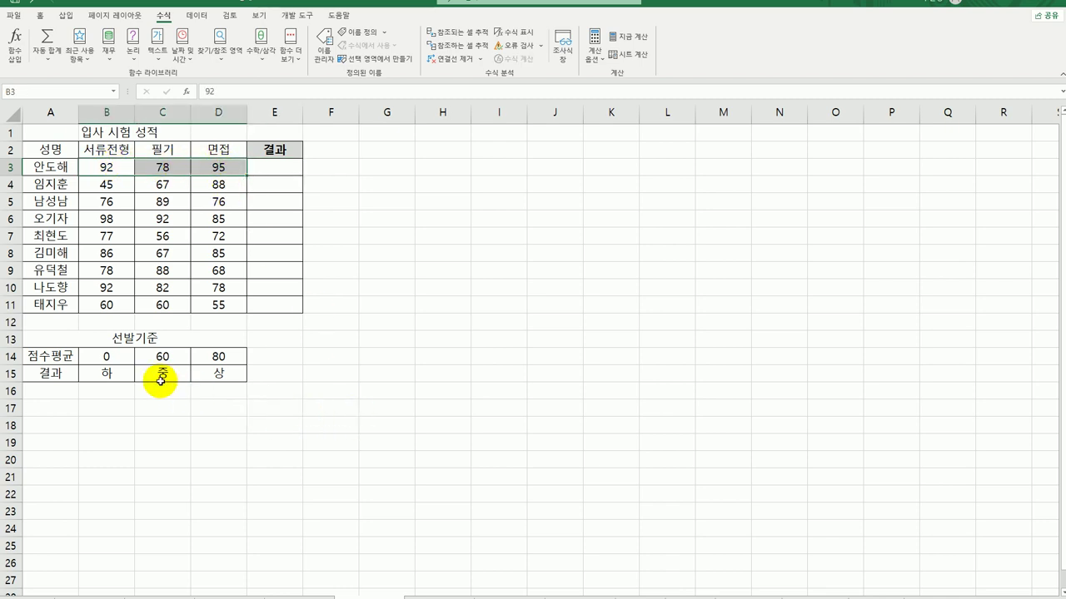
drag(98, 358, 221, 374)
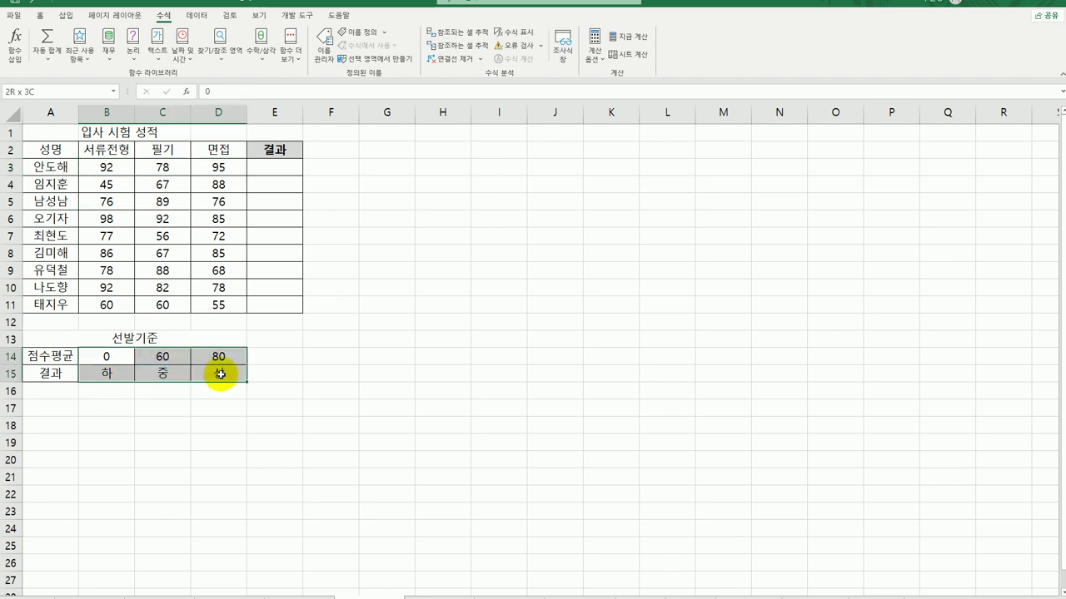
- Enter =AVERAGE(B3:D3) in E3 to average the first applicant's 서류전형, 필기 and 면접 scores
click(269, 166)
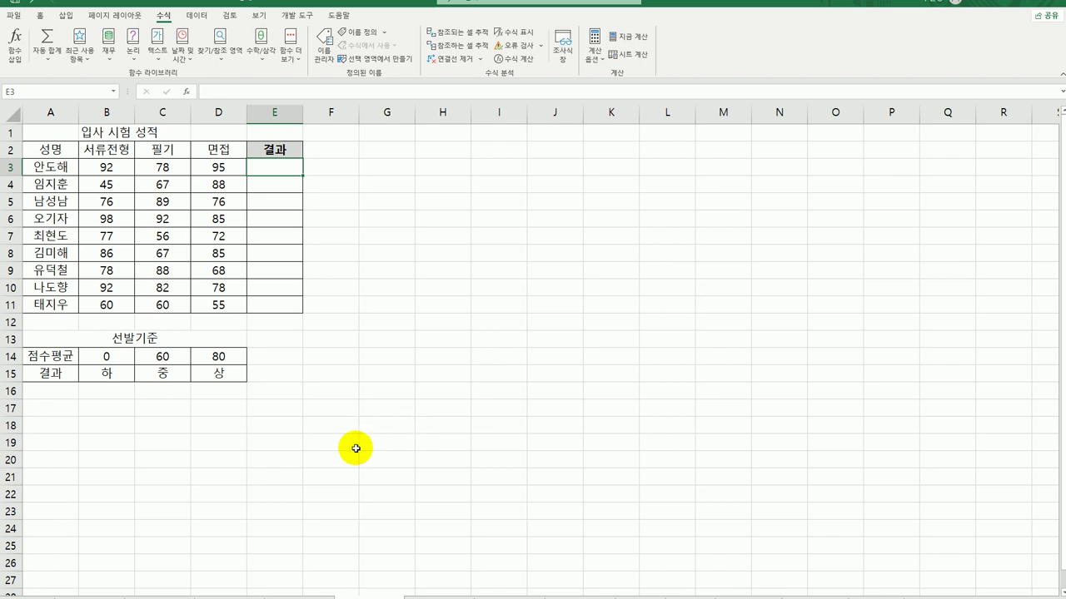
text(=)
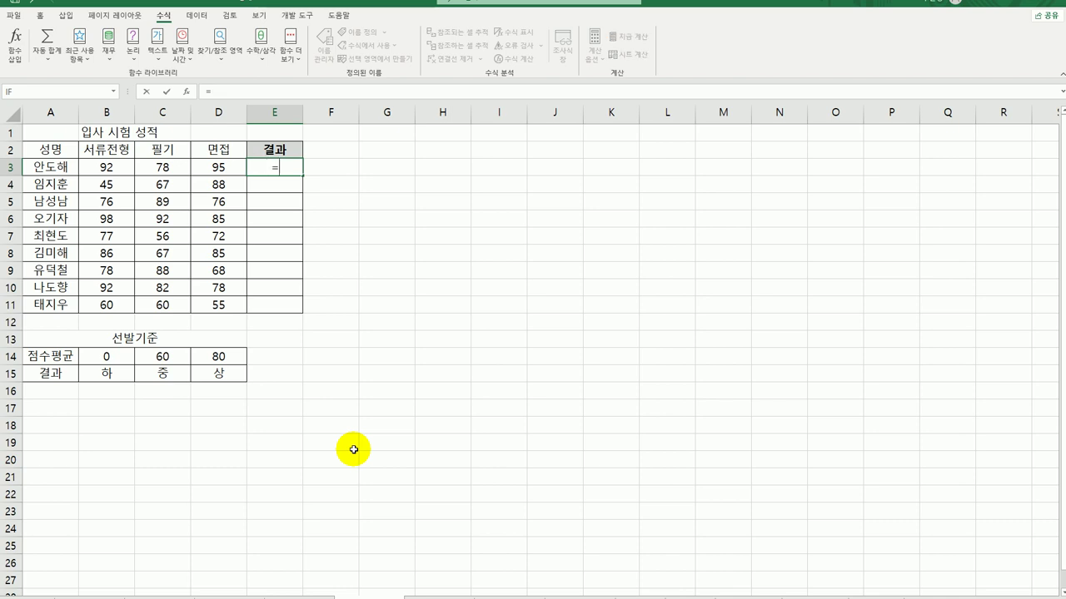
text(av)
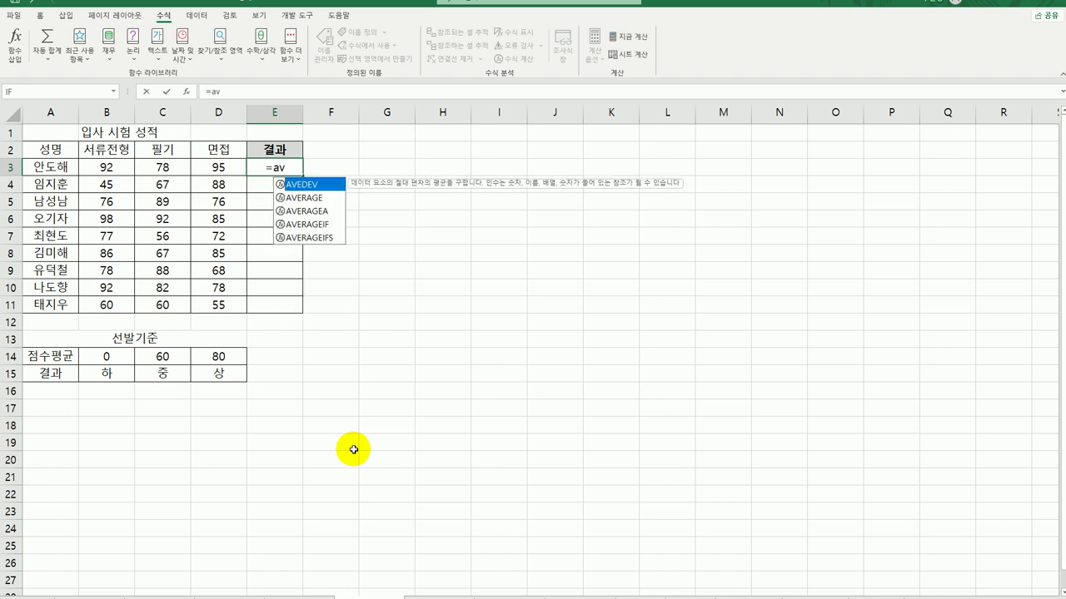
double_click(309, 197)
drag(107, 167, 206, 167)
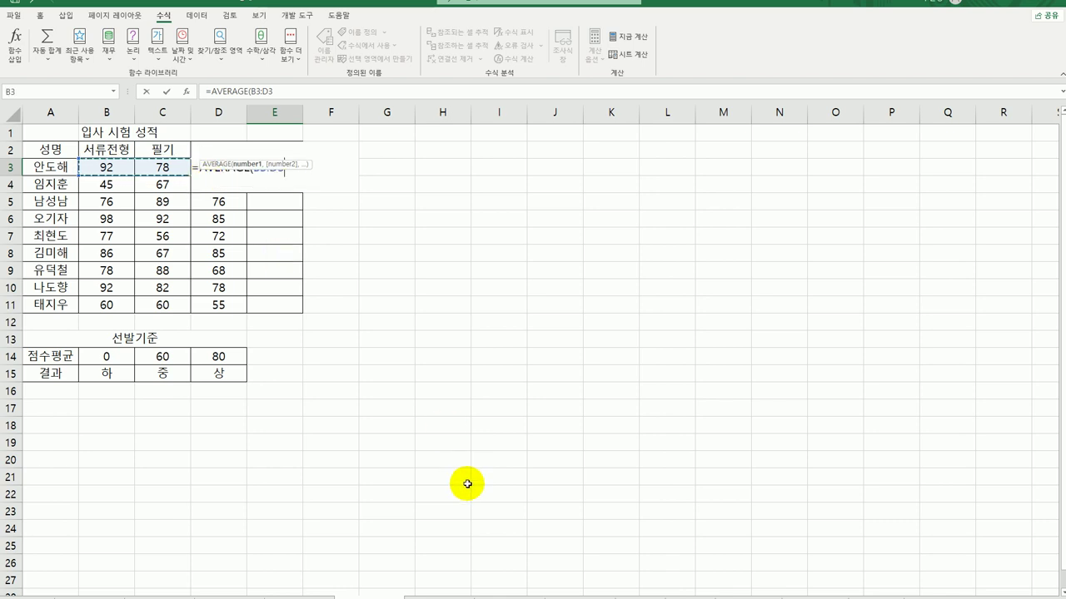
key(Return)
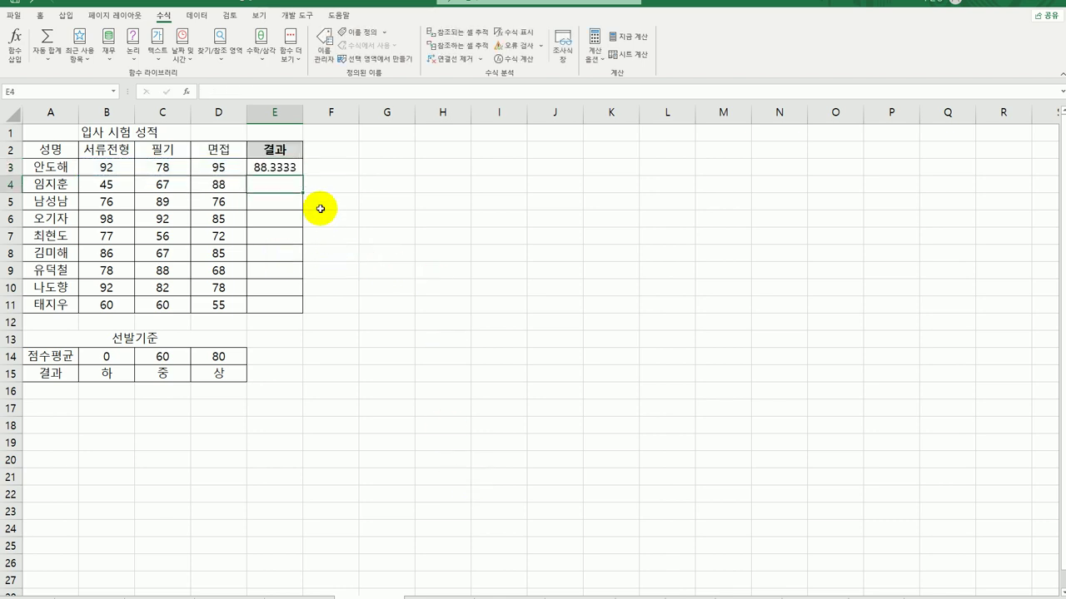
- Copy the average formula from E3 down through E11 and check the 선발기준 table in B14:D15
click(293, 170)
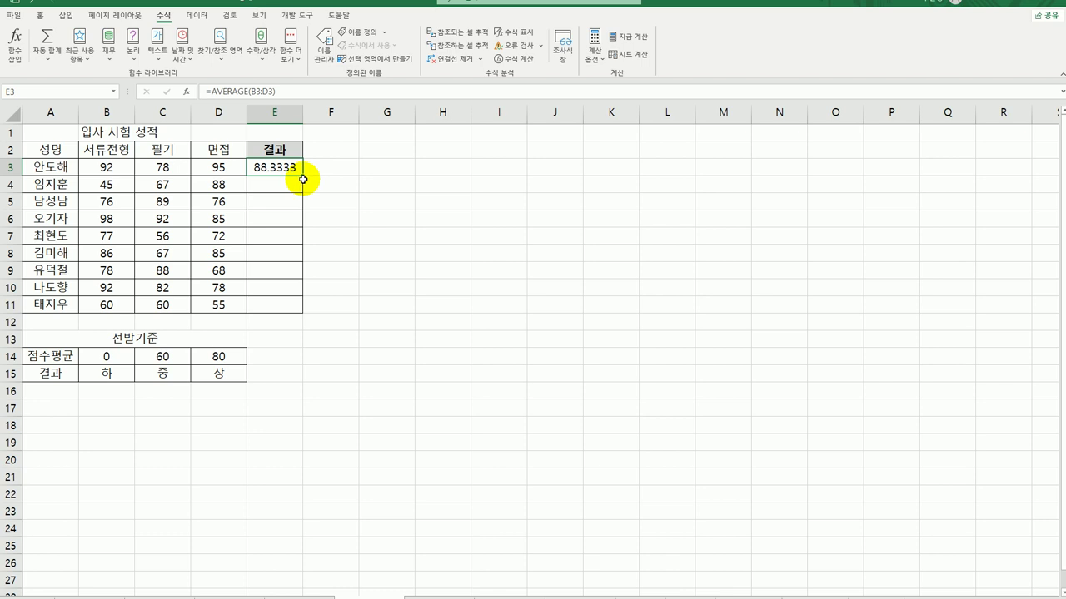
drag(302, 176, 287, 308)
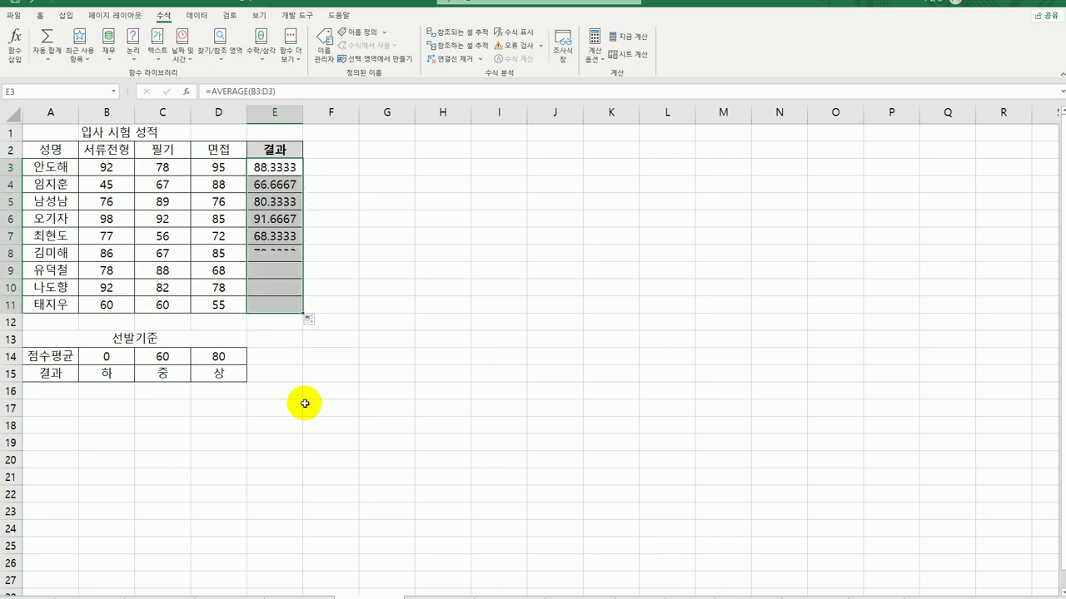
click(281, 168)
drag(107, 357, 227, 381)
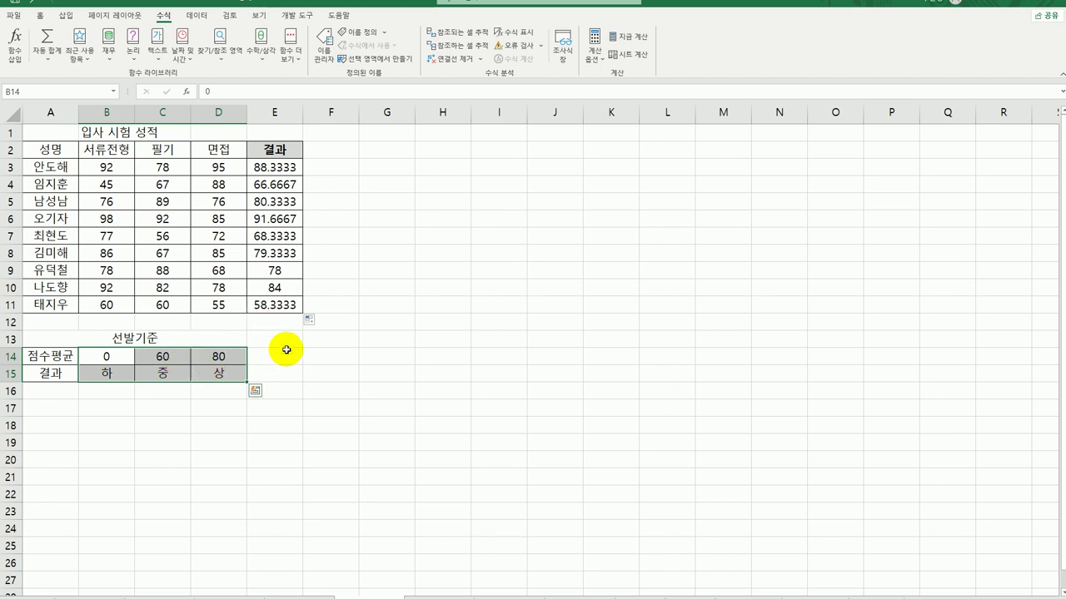
- Wrap the AVERAGE formula in E3 in an HLOOKUP function and open the HLOOKUP function arguments
click(275, 167)
double_click(275, 167)
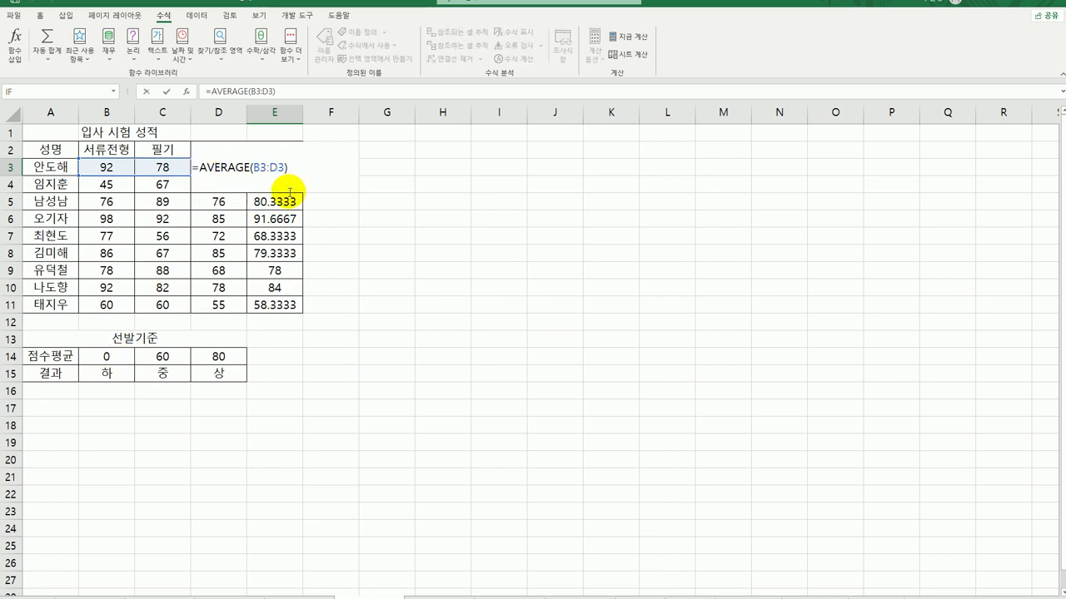
text(HL)
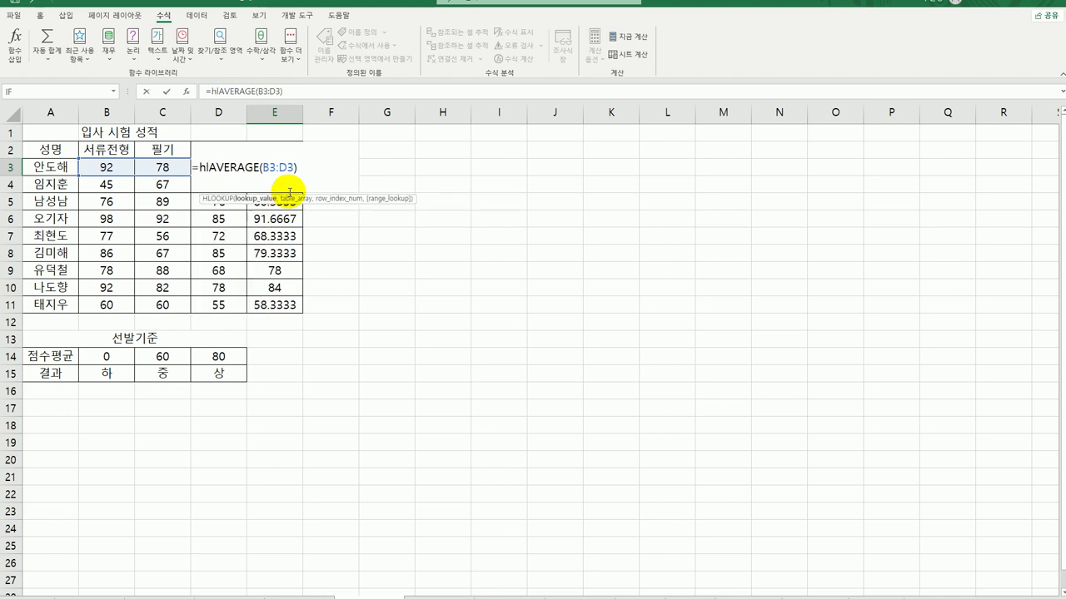
key(Tab)
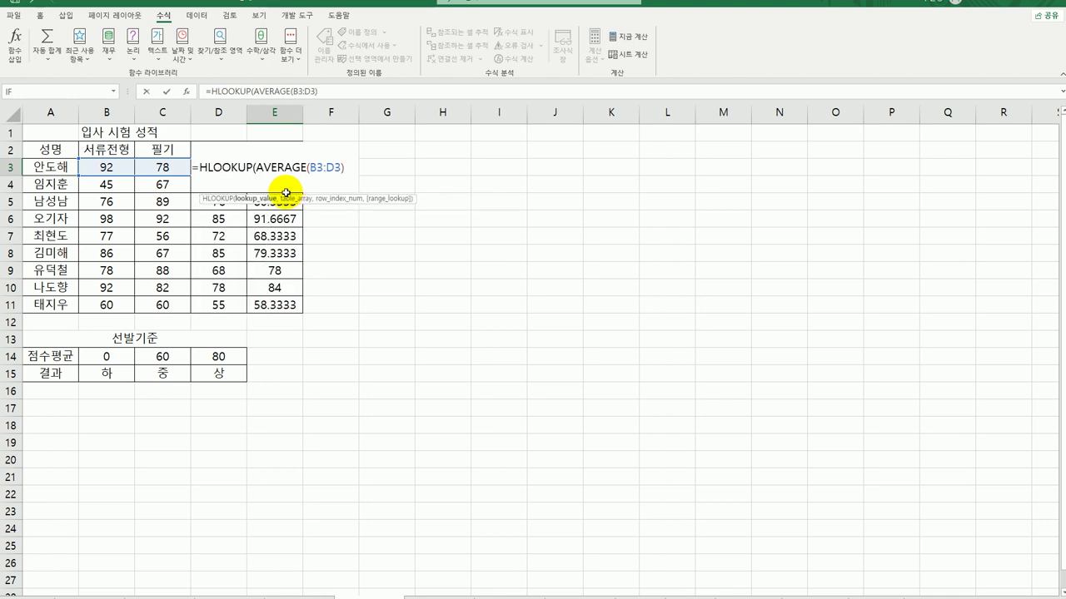
click(215, 167)
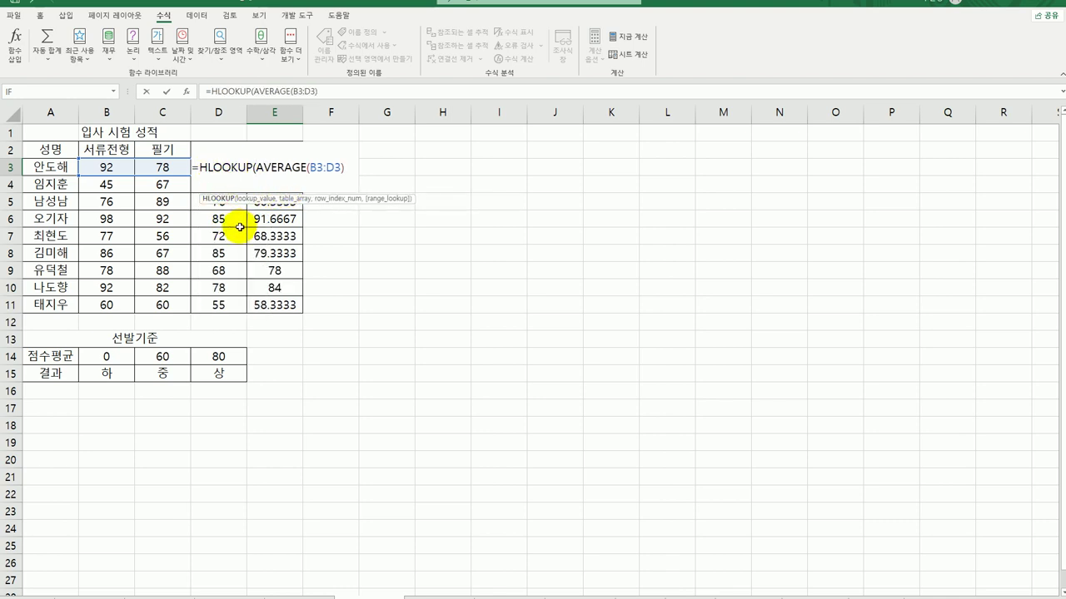
click(187, 91)
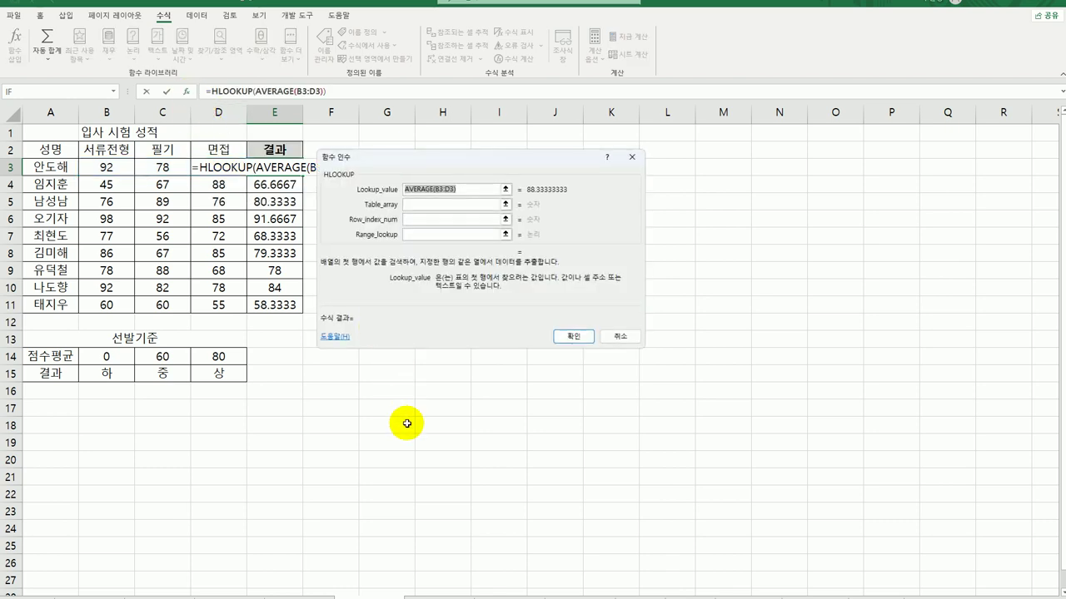
- Set the HLOOKUP table array to $B$14:$D$15 and row index to 2, leave the range lookup blank, and enter the formula in E3
drag(447, 157, 477, 167)
click(472, 214)
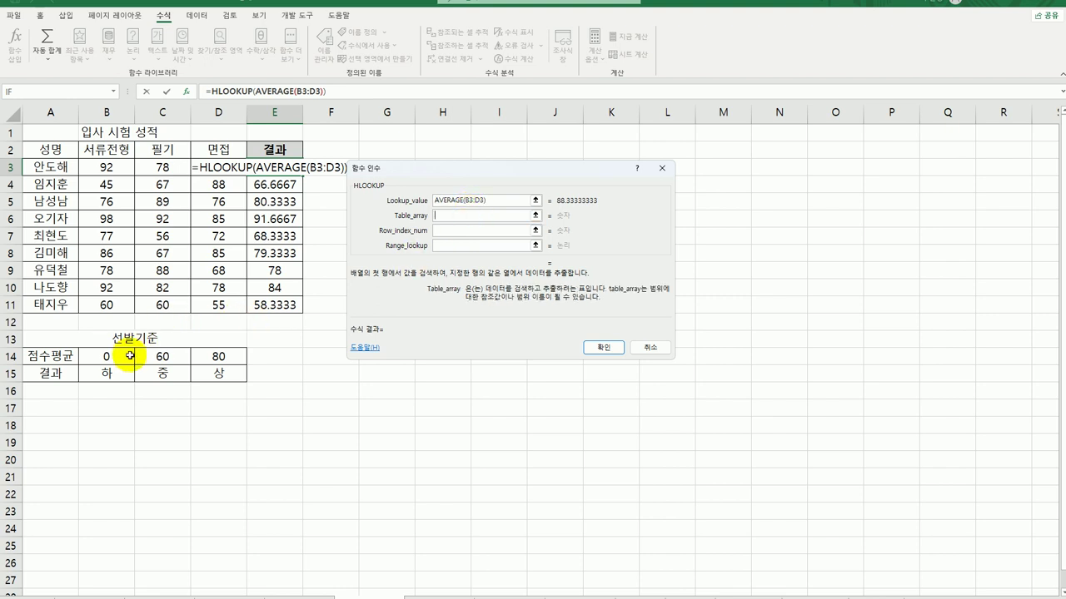
drag(129, 357, 201, 373)
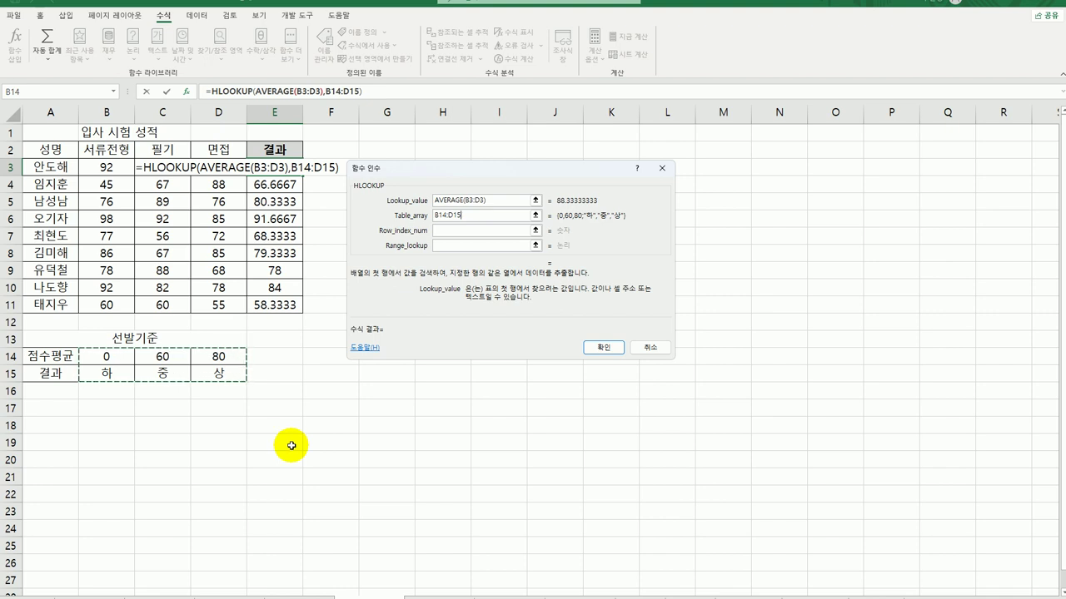
key(F4)
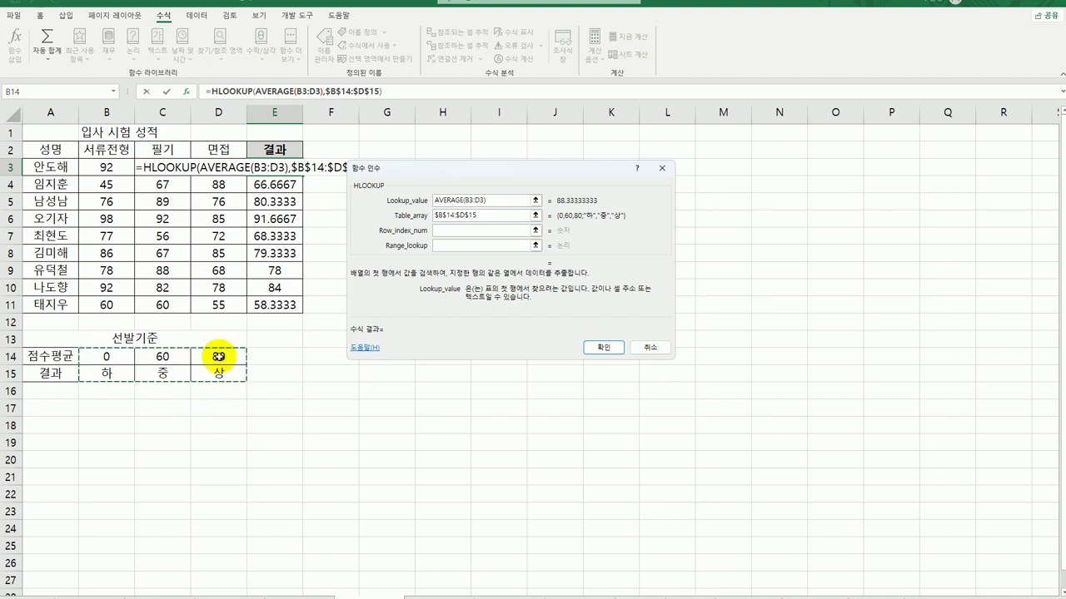
click(451, 228)
text(2)
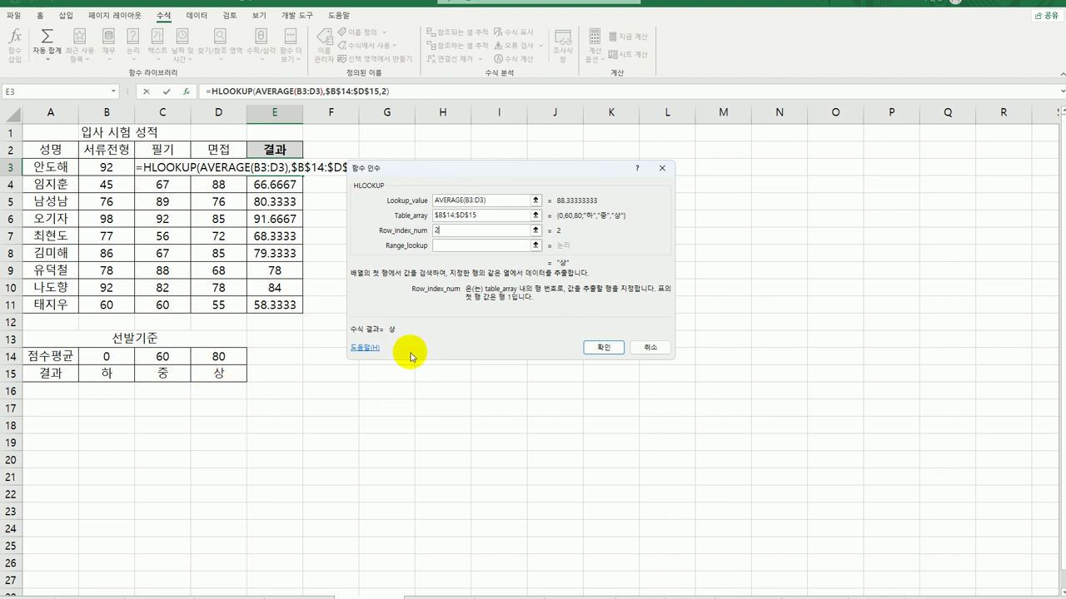
click(436, 248)
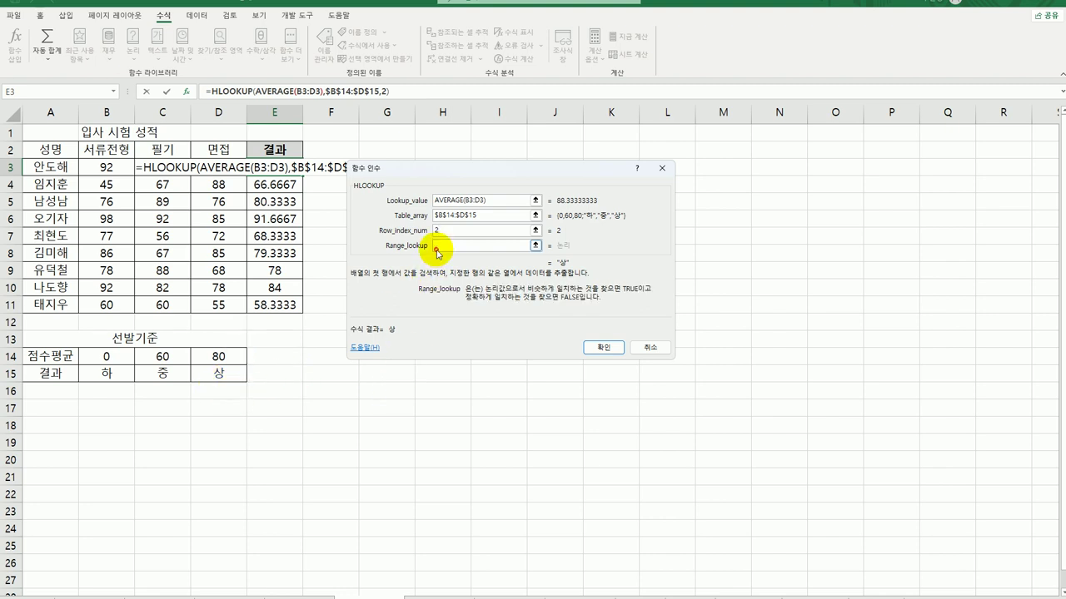
click(591, 350)
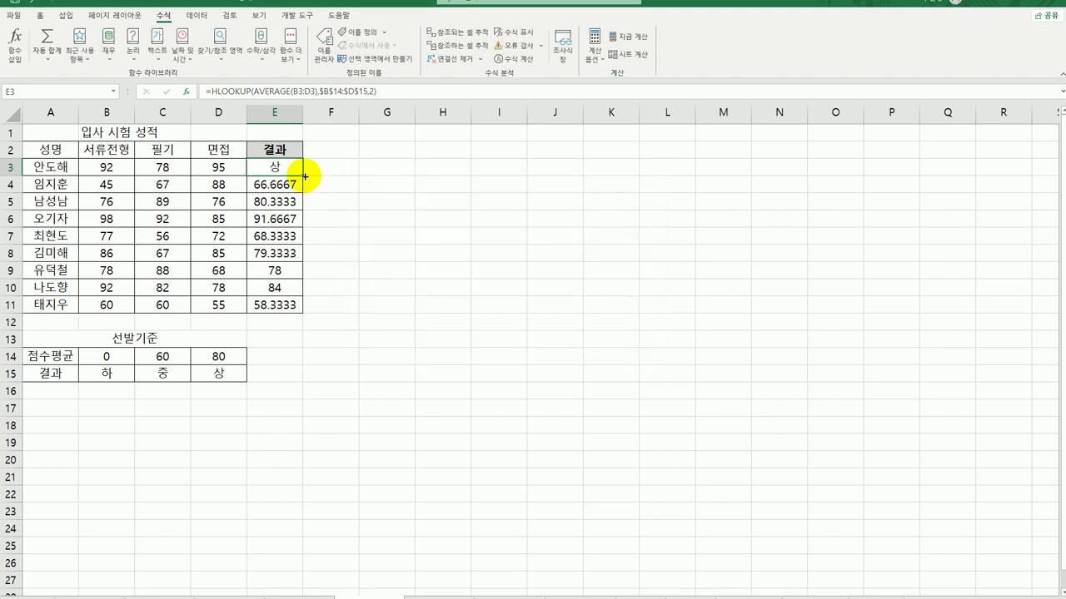
- Copy the HLOOKUP formula from E3 down through E11 and switch to the worksheet containing the 프로젝트-T 심사표 table
drag(303, 176, 303, 313)
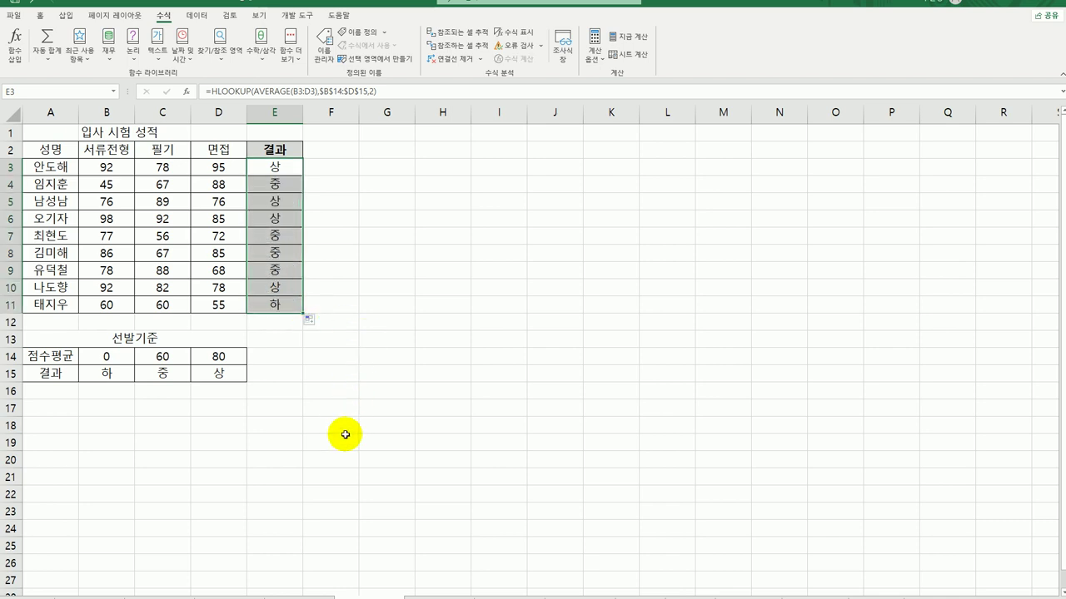
key(ctrl+Home)
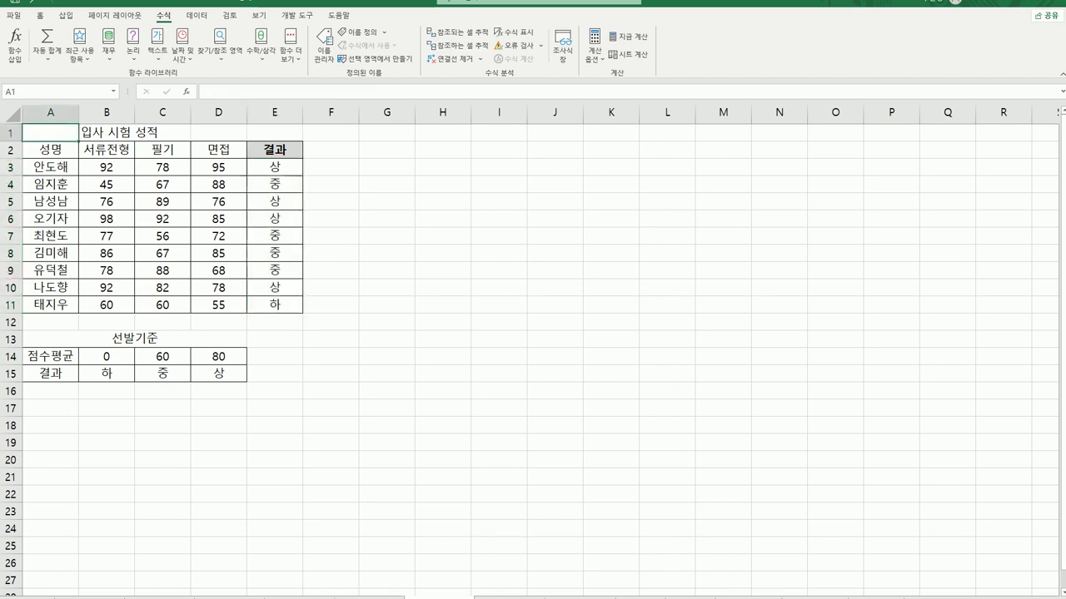
click(485, 595)
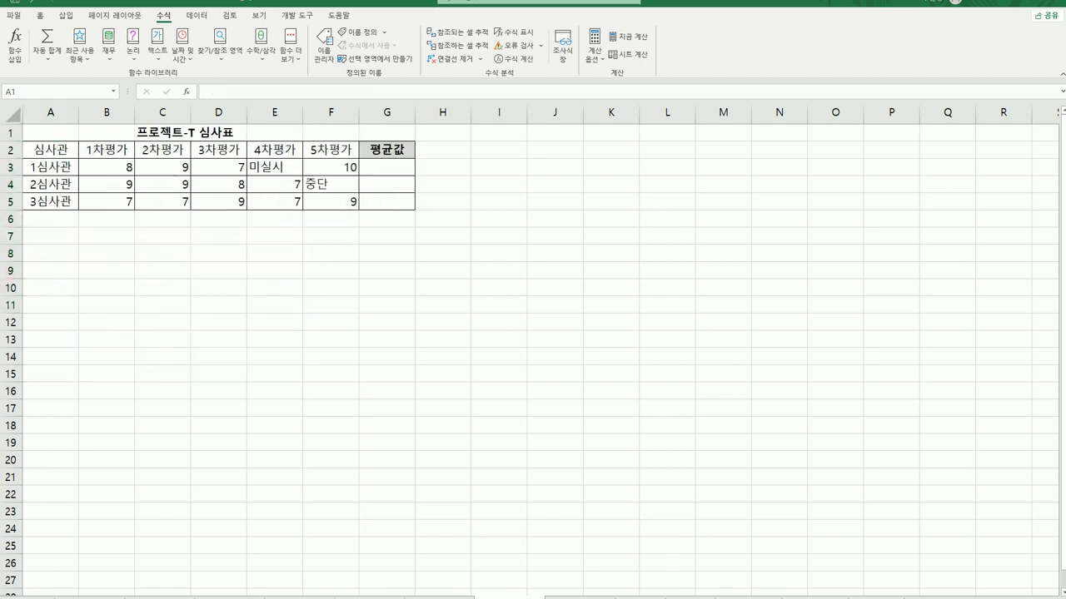
- Enter =AVERAGE(B3:F3) in H3, outside the table, to average the first judge's five evaluation scores
click(388, 169)
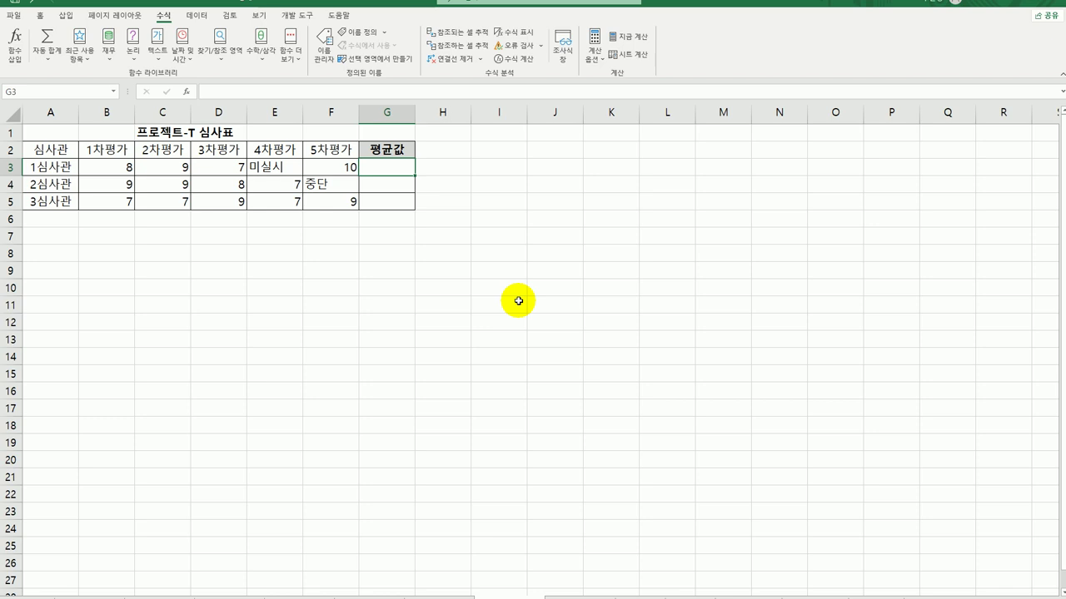
key(Right)
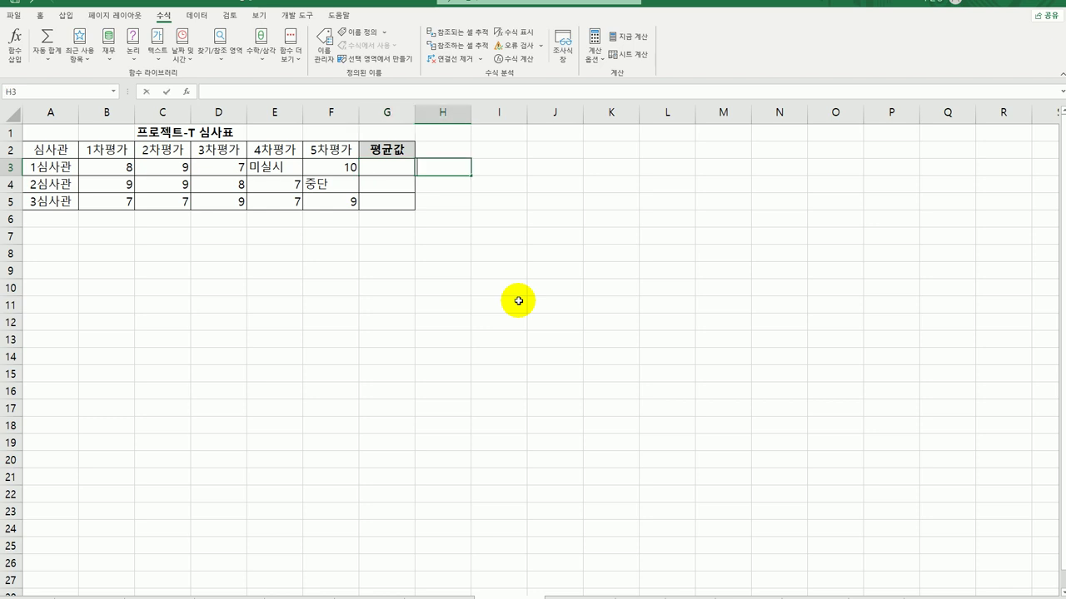
text(=av)
key(Down)
key(Tab)
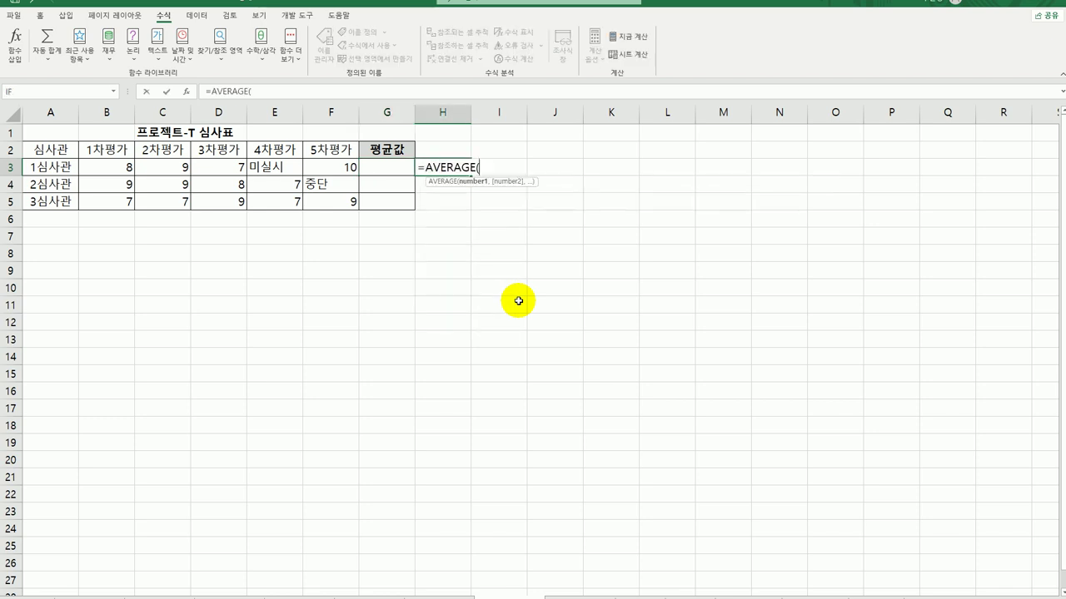
drag(125, 166, 333, 166)
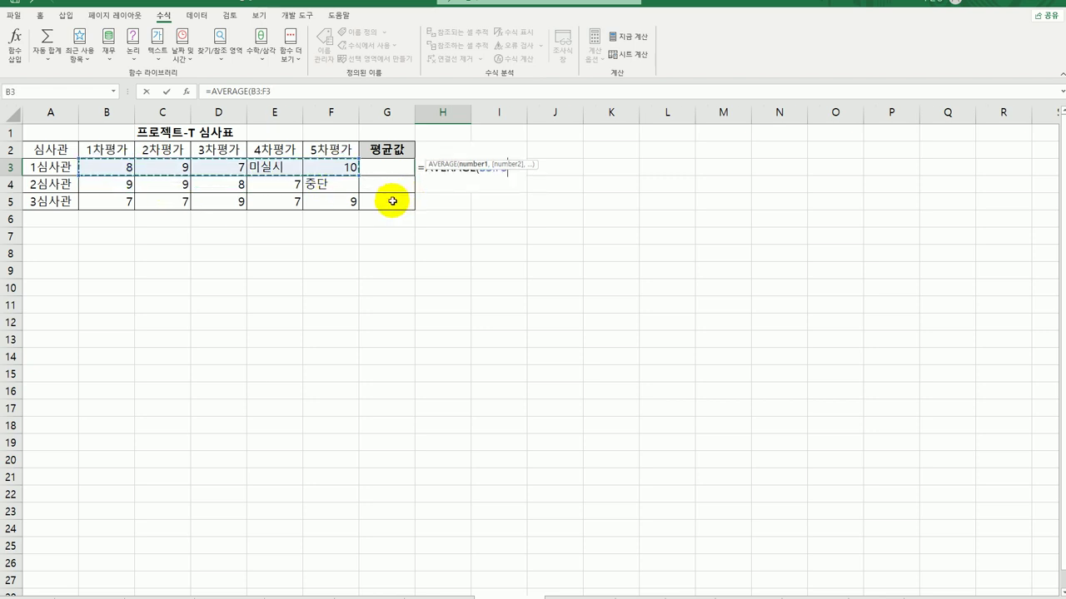
text())
key(Return)
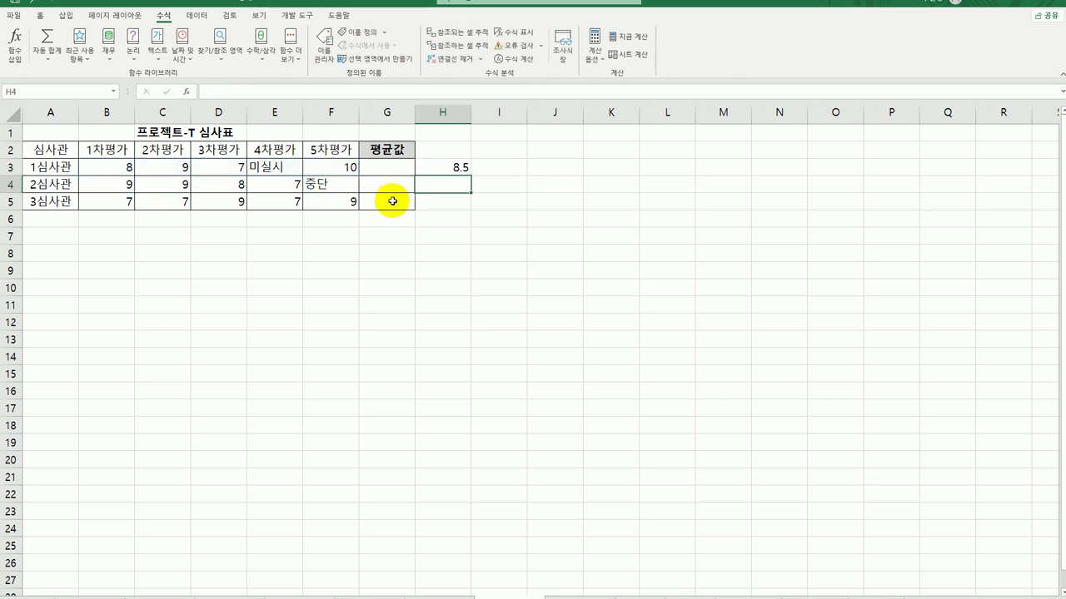
- Copy the AVERAGE formula from H3 down through H5 and check it against the first judge's entries in B3:F3
click(434, 167)
drag(472, 175, 461, 206)
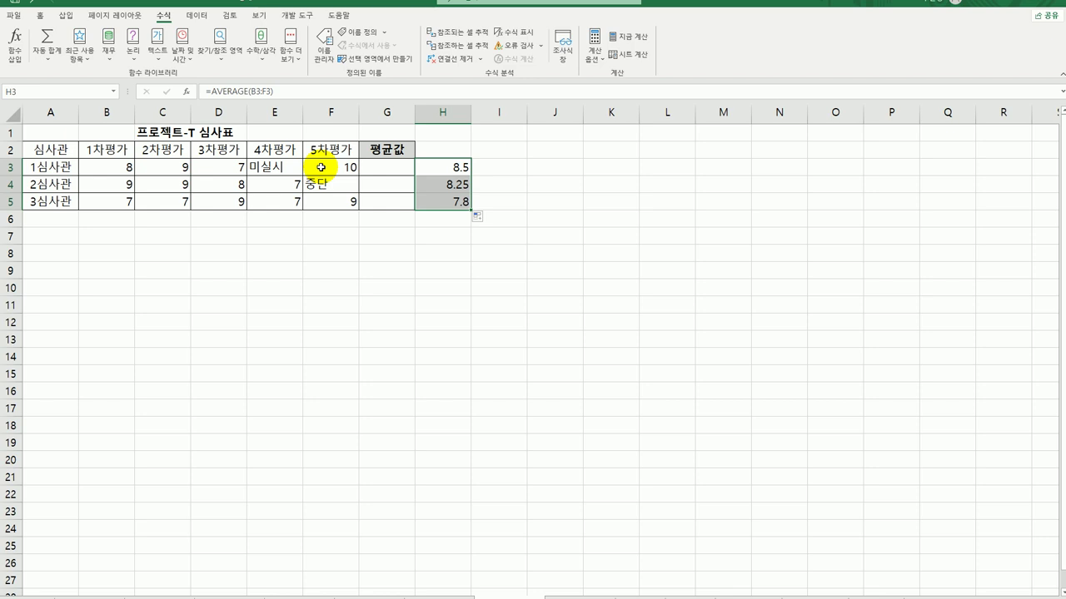
click(458, 163)
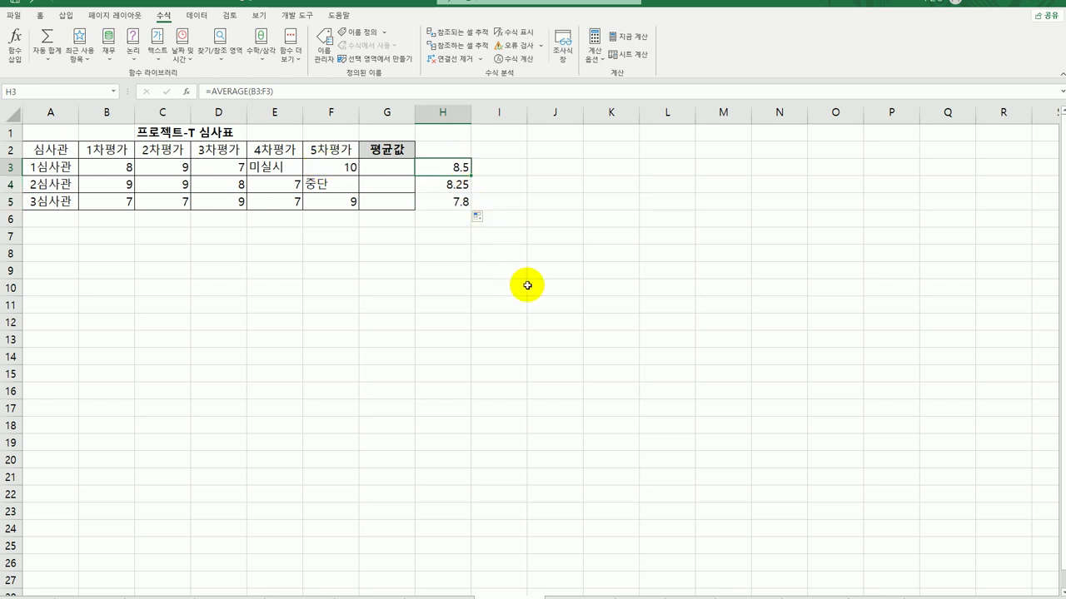
click(392, 171)
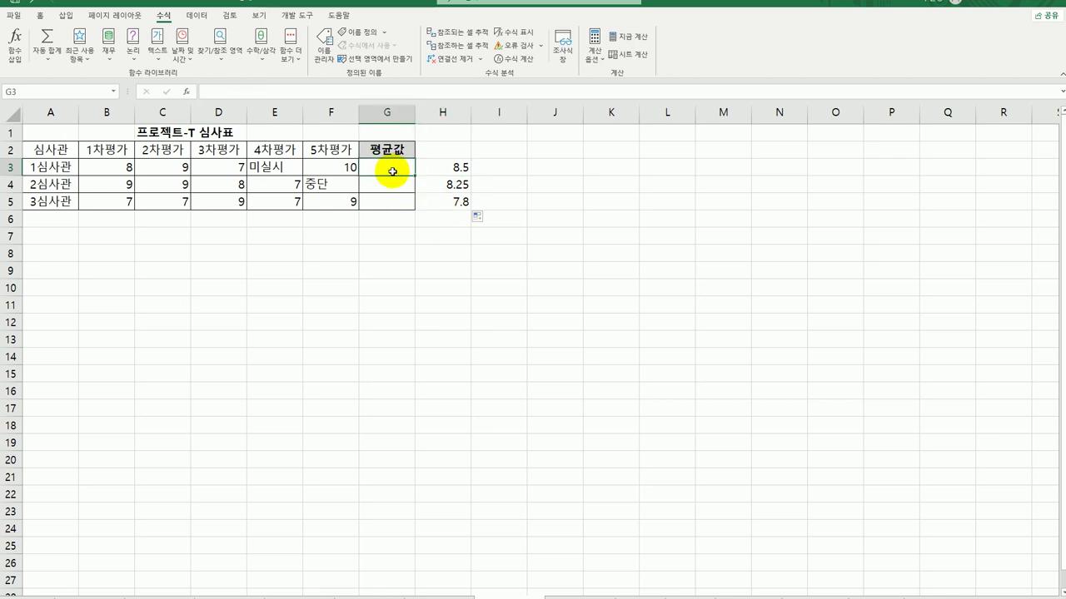
click(283, 171)
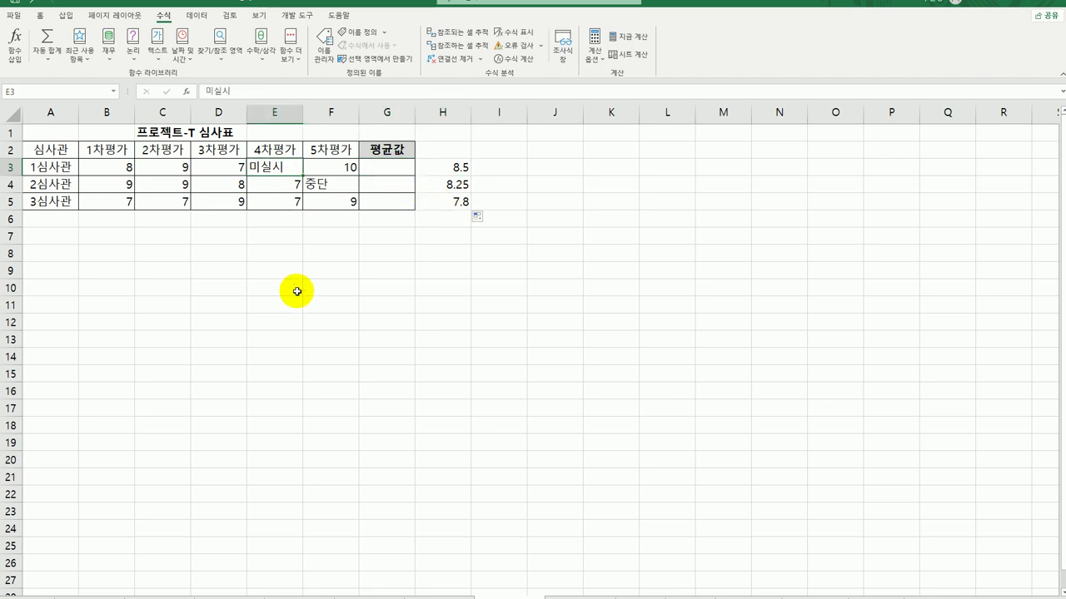
drag(125, 168, 341, 167)
- Enter =AVERAGEA(B3:F3) in G3 to compute the first judge's 평균값 with text entries counted
click(373, 167)
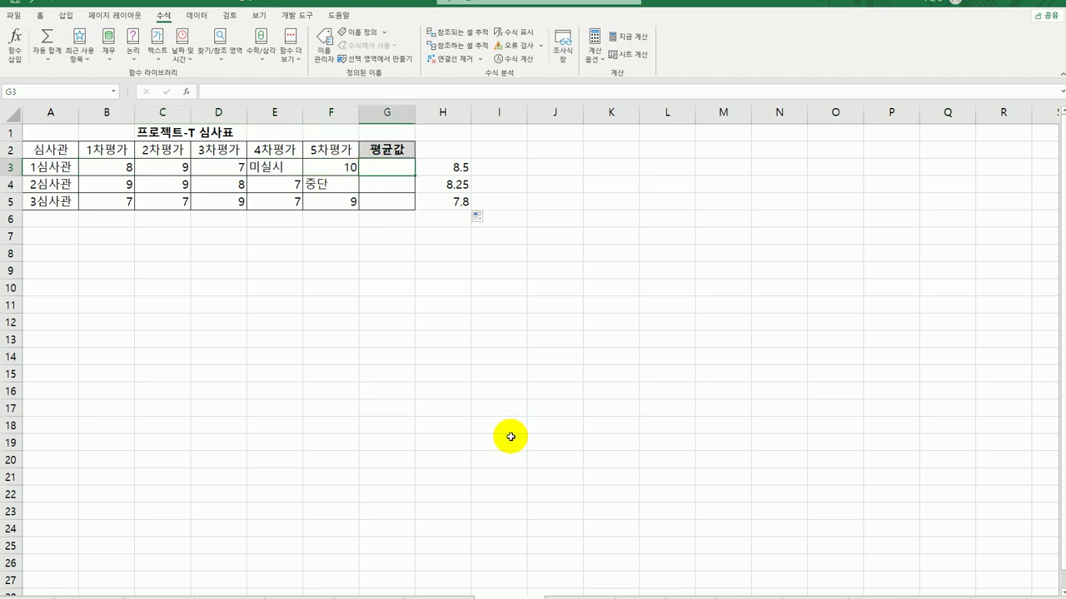
text(=av)
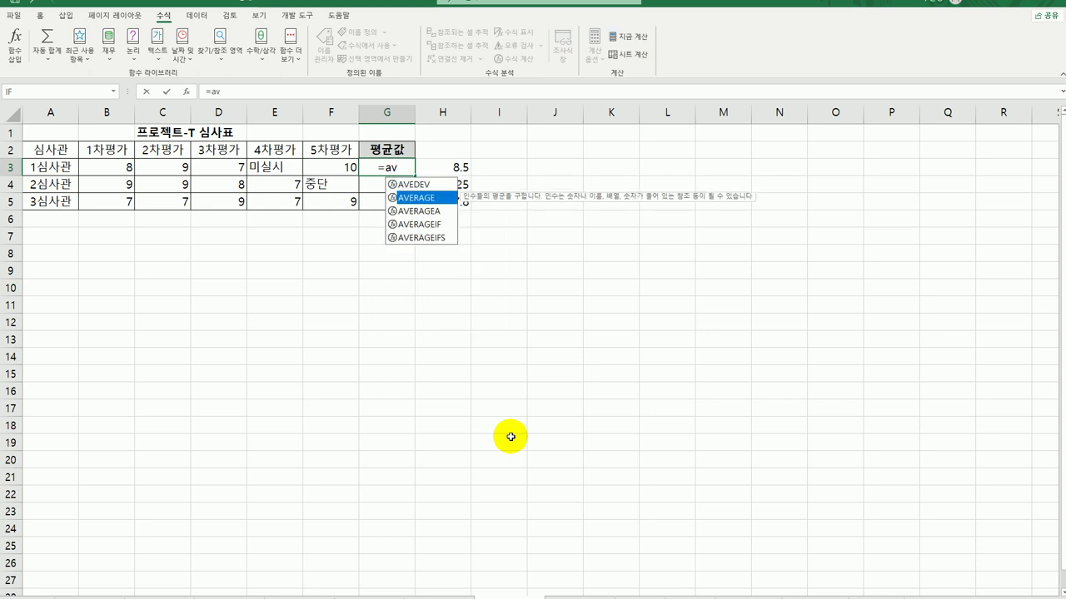
key(Down)
key(Tab)
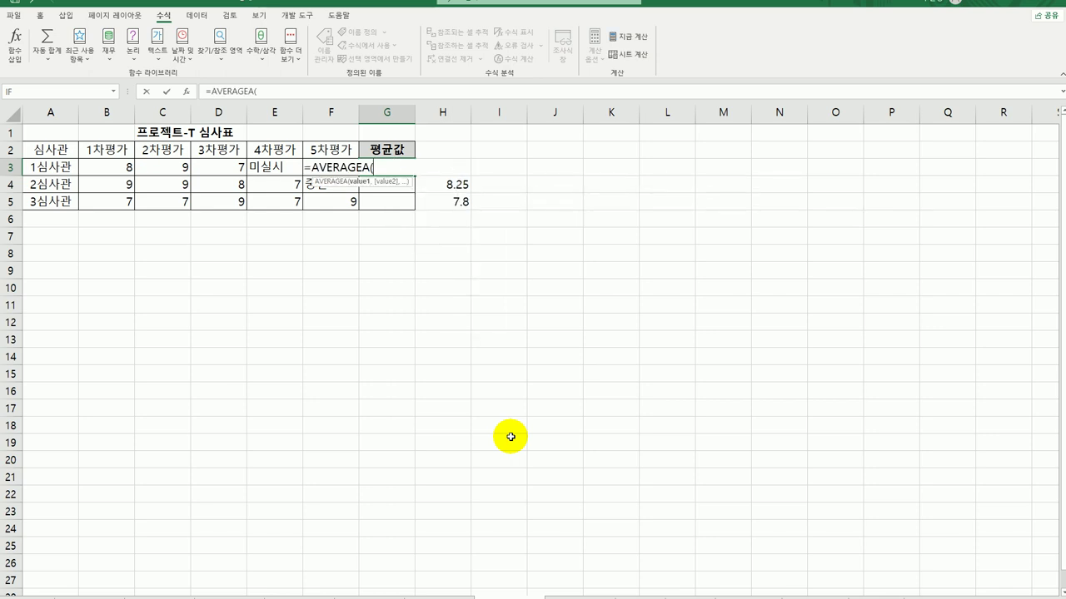
drag(105, 161, 341, 173)
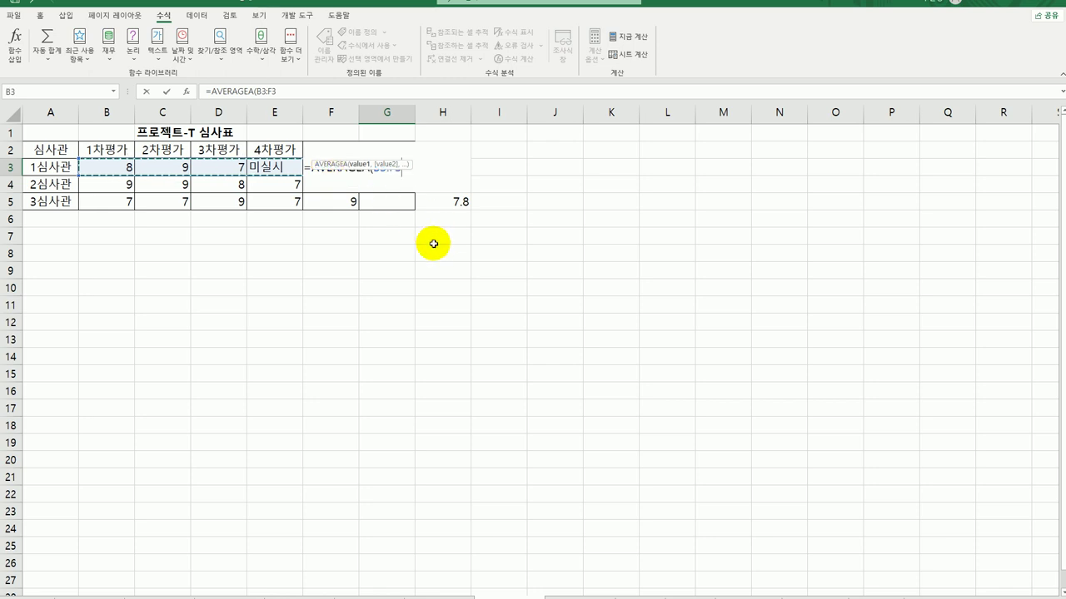
text())
key(Return)
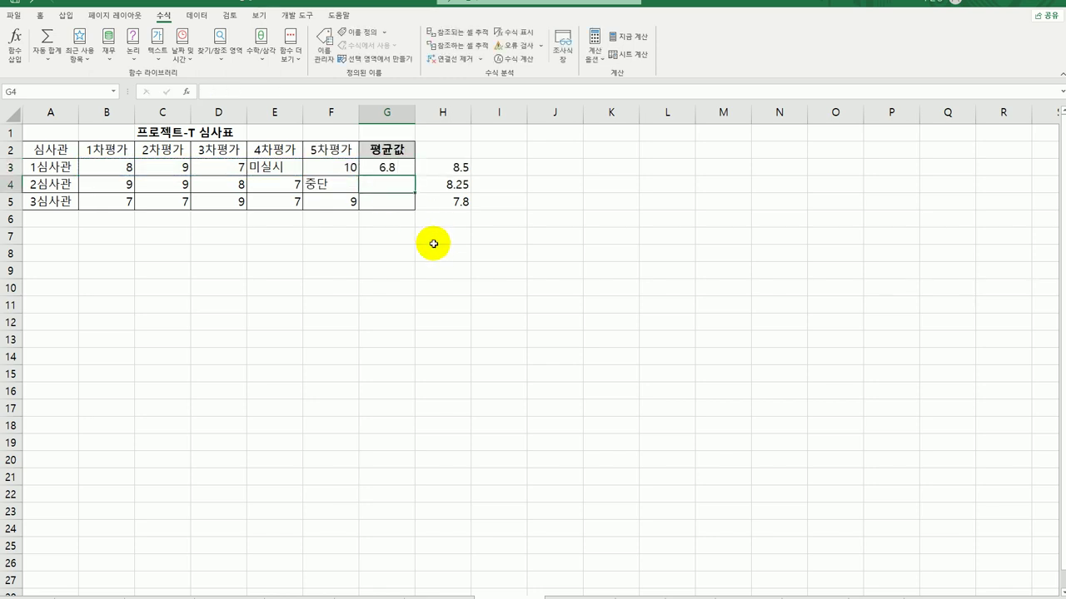
- Copy the AVERAGEA formula from G3 down through G5 and check the 평균값 column against the text entry in F4
click(386, 168)
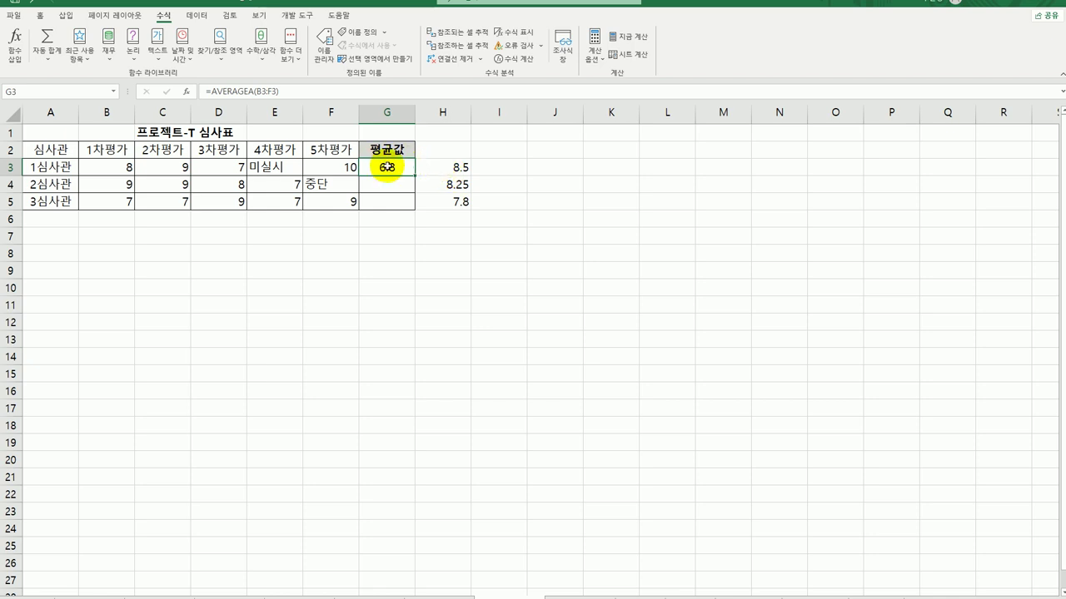
drag(414, 175, 412, 202)
click(325, 185)
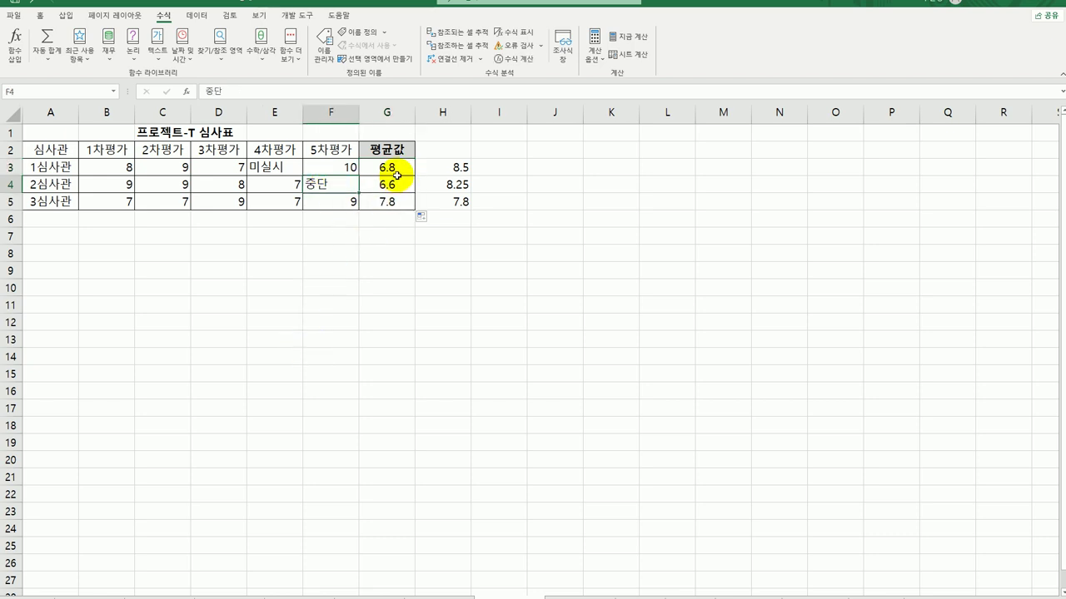
drag(398, 169, 399, 221)
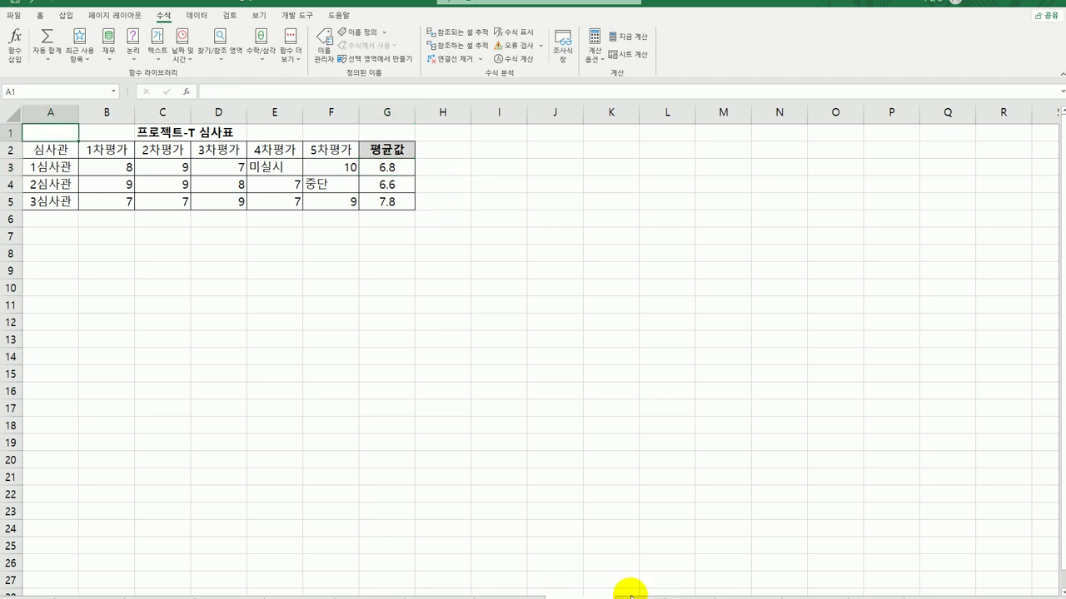
- On the 경진대회 성적 결과 worksheet, enter =MAX(E3:E9) in D11 to find the highest 총점 as 최고점수
click(630, 595)
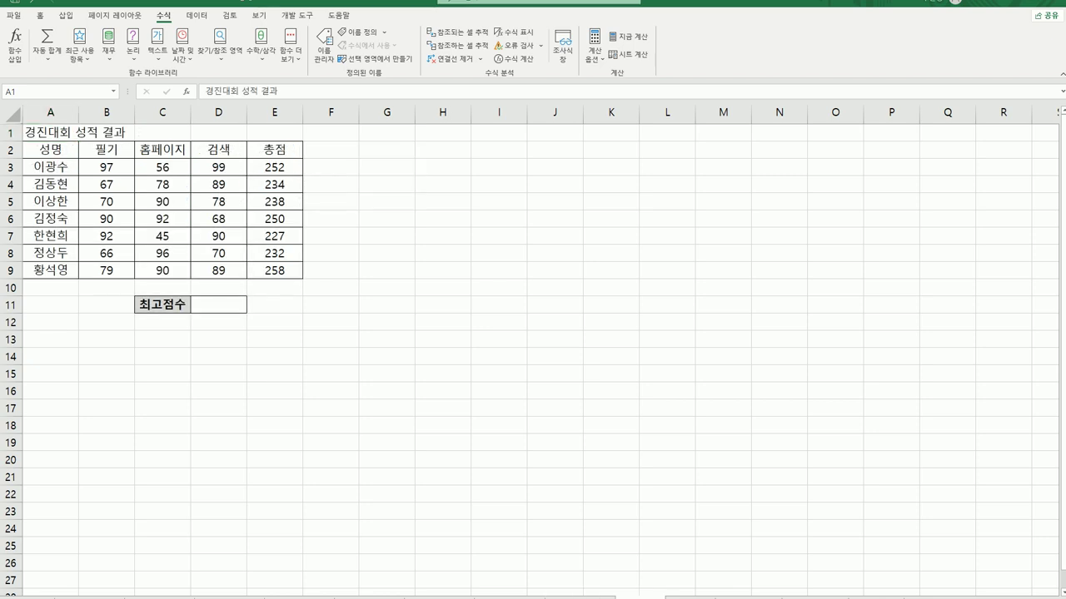
click(220, 305)
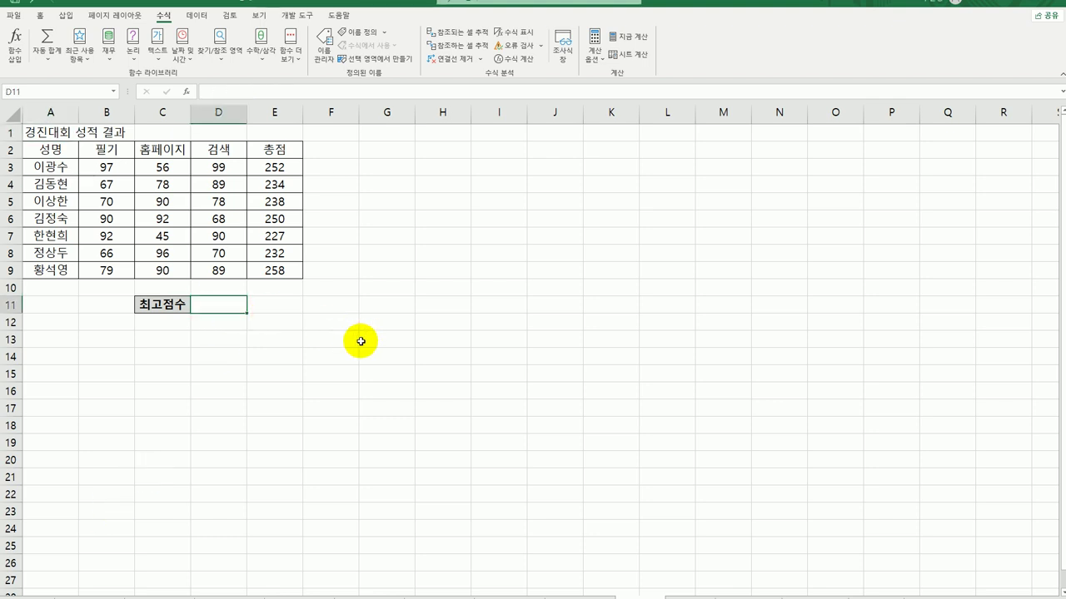
text(=m)
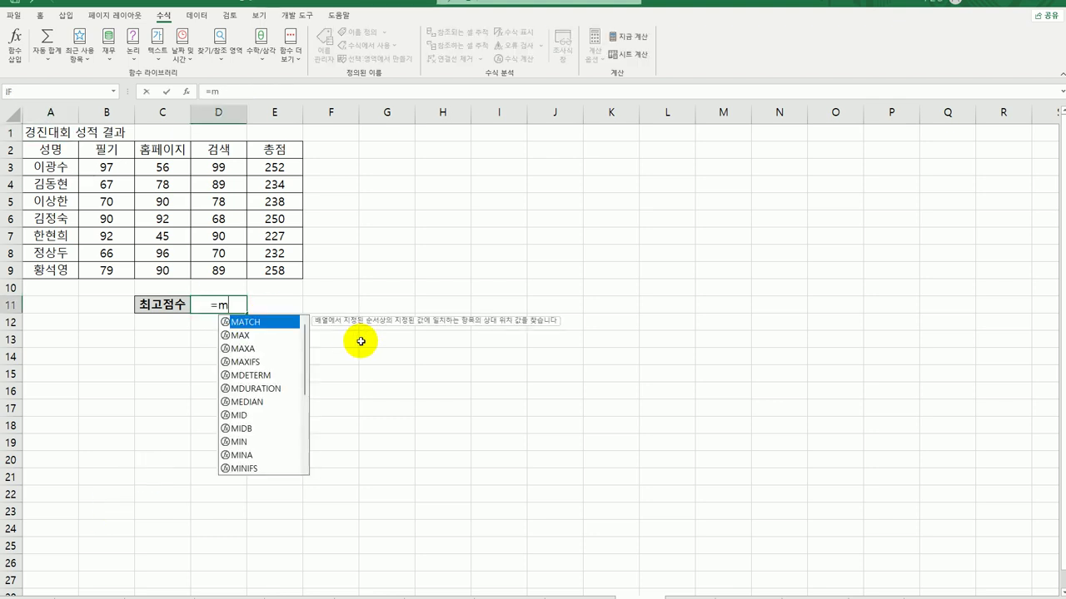
key(Down)
key(Tab)
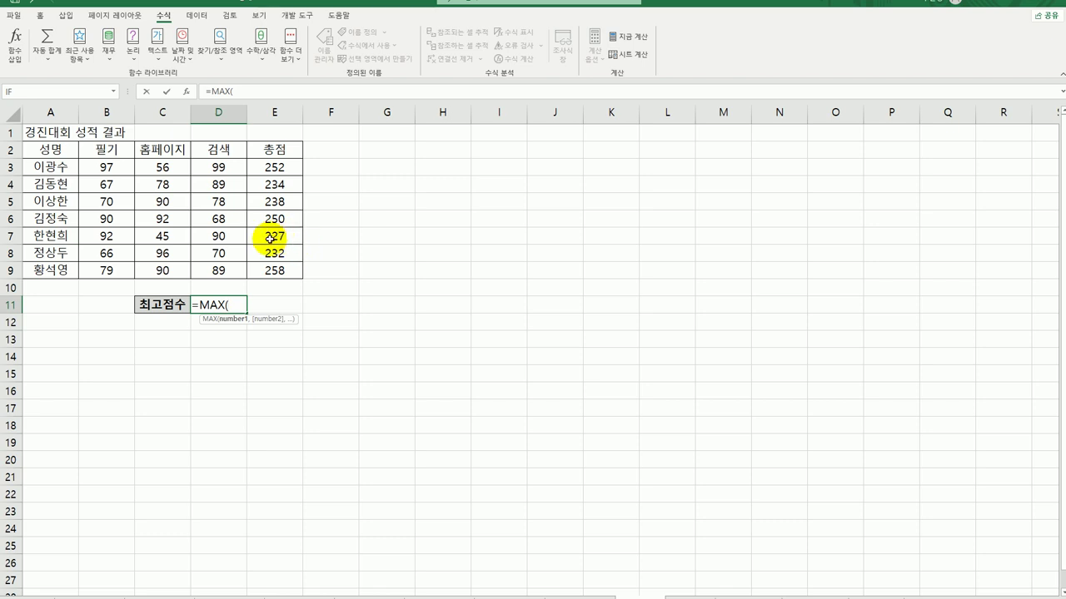
drag(268, 170, 280, 268)
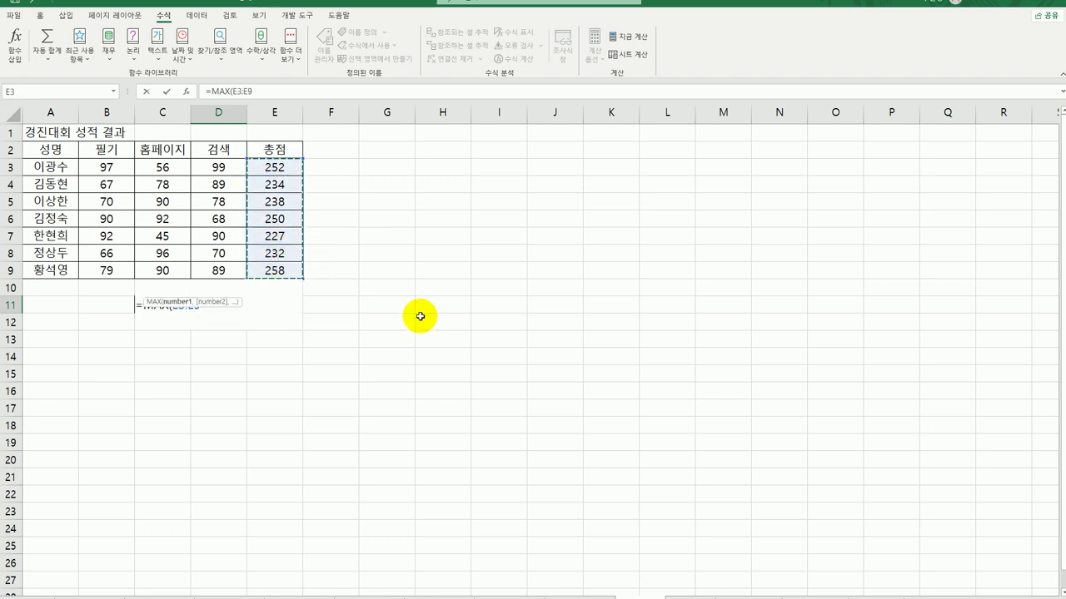
text())
key(Return)
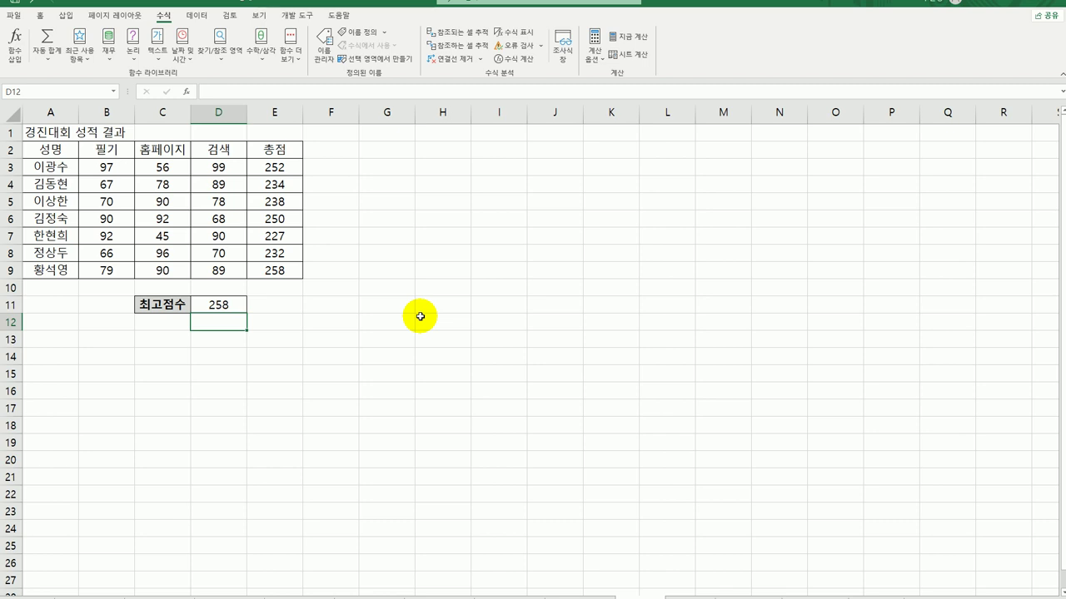
click(218, 305)
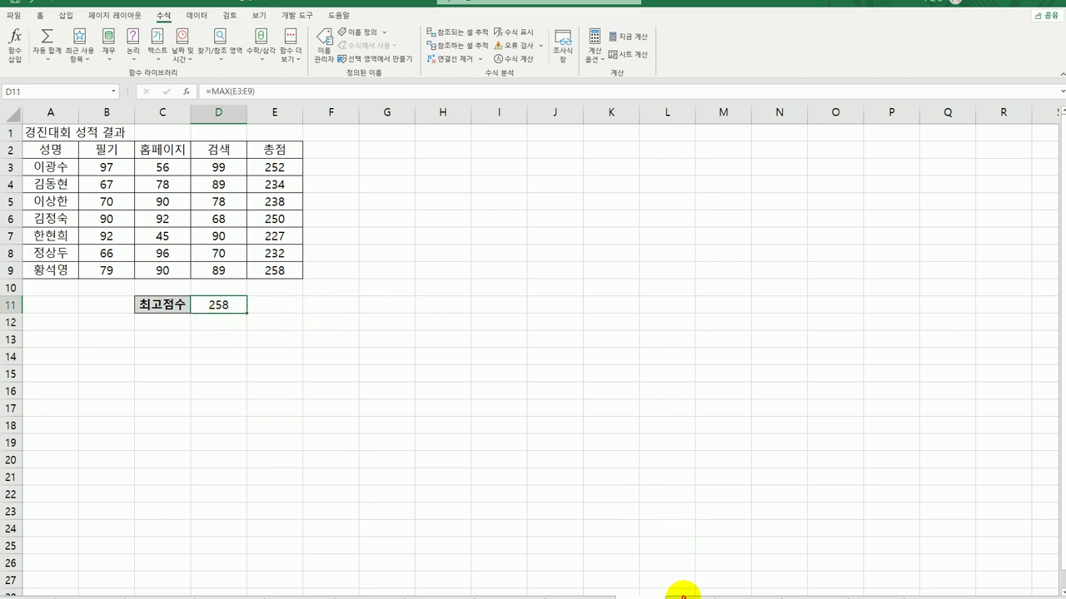
- On the 연수 성적 worksheet, enter =MAX(B3:B8) in the 점수차이 cell B9 to get the highest 상담개론 score
click(722, 593)
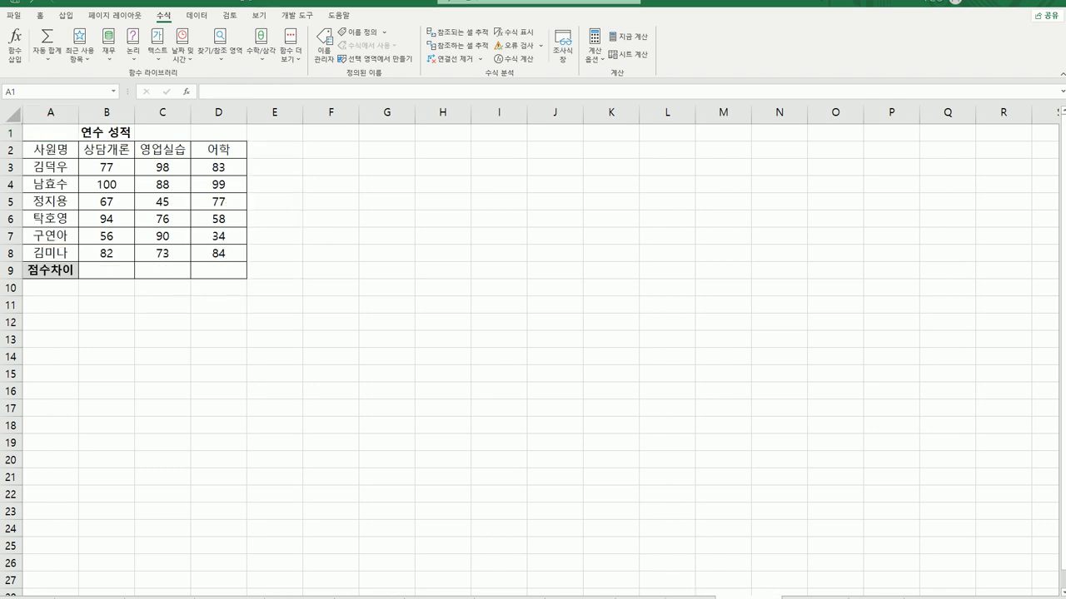
click(115, 270)
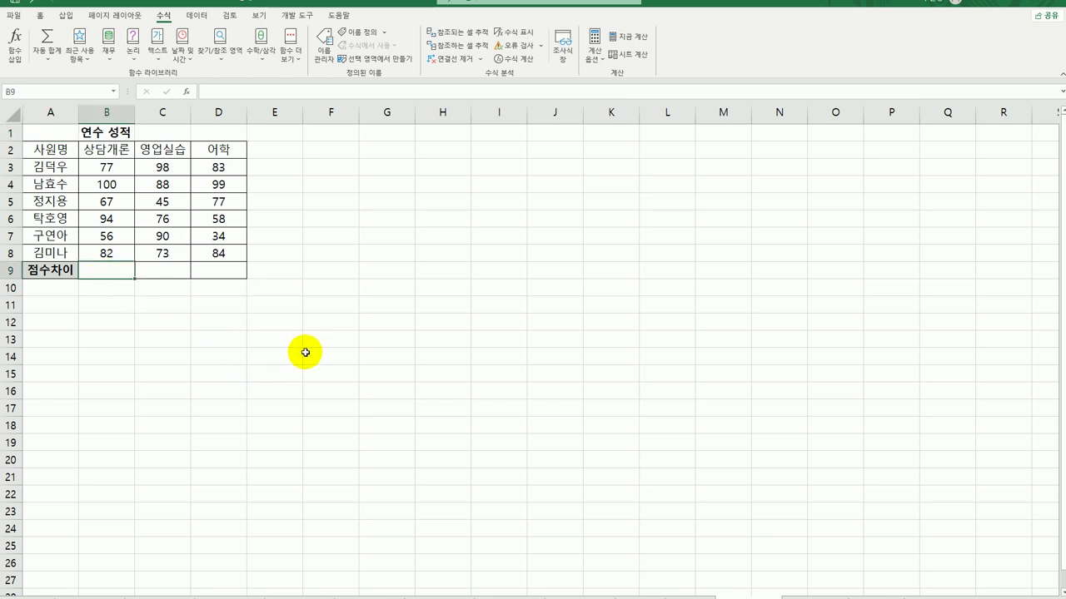
text(=)
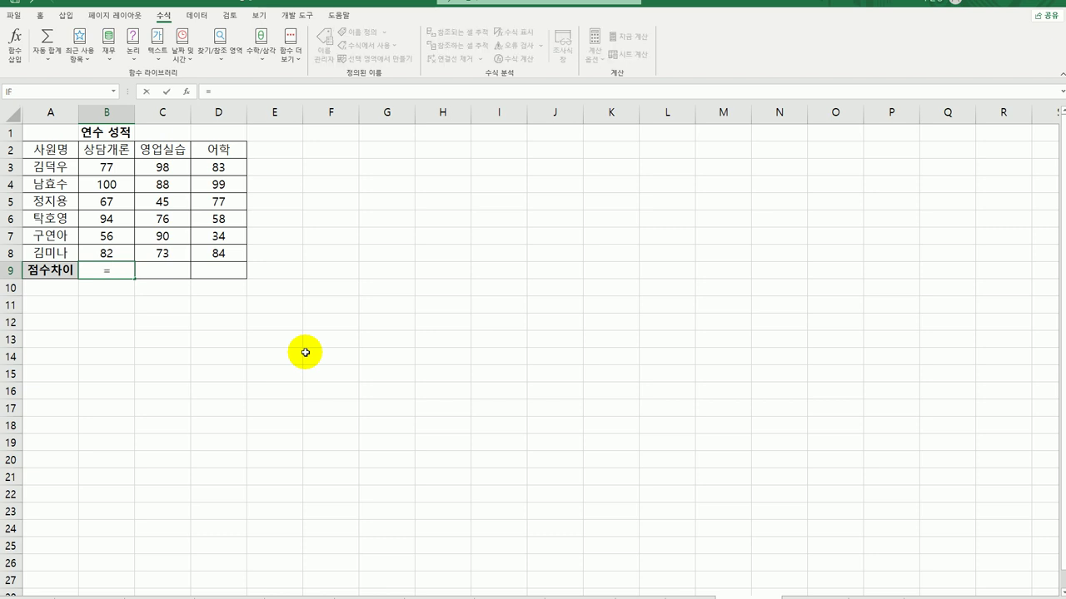
text(ma)
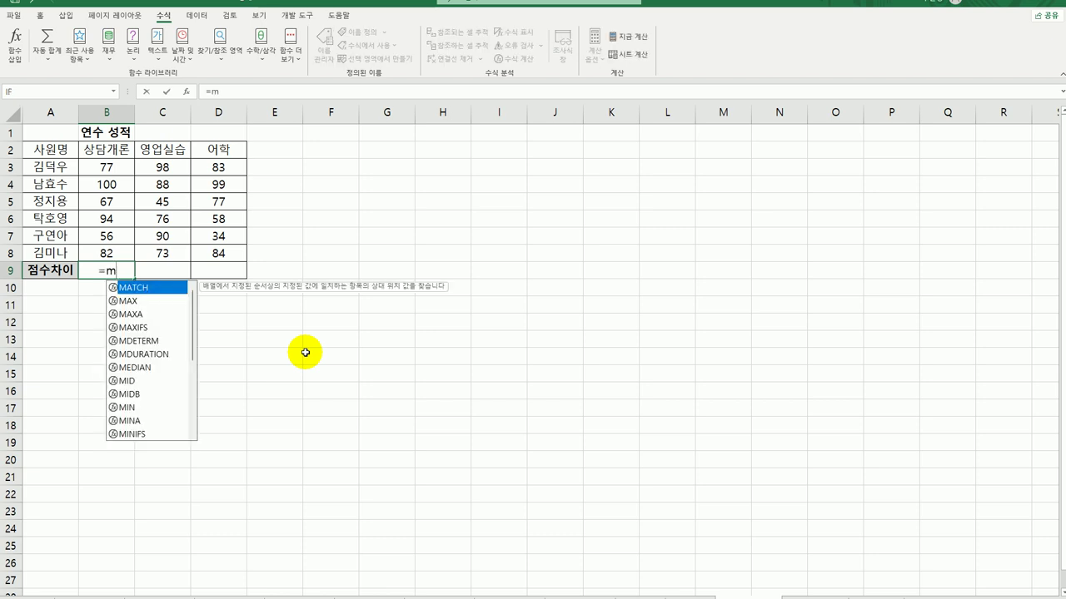
double_click(117, 301)
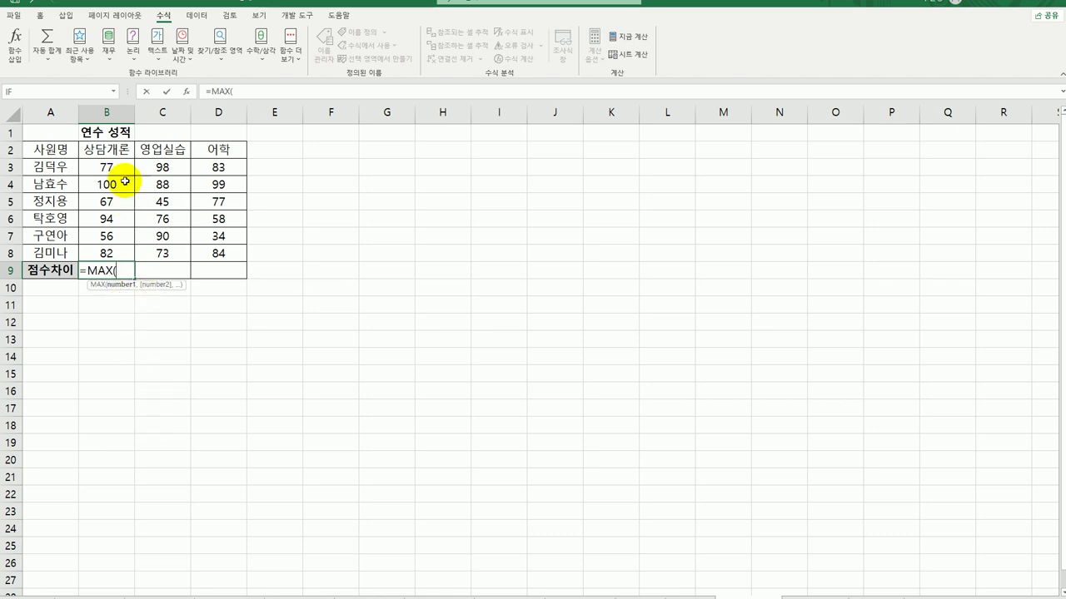
drag(118, 164, 113, 255)
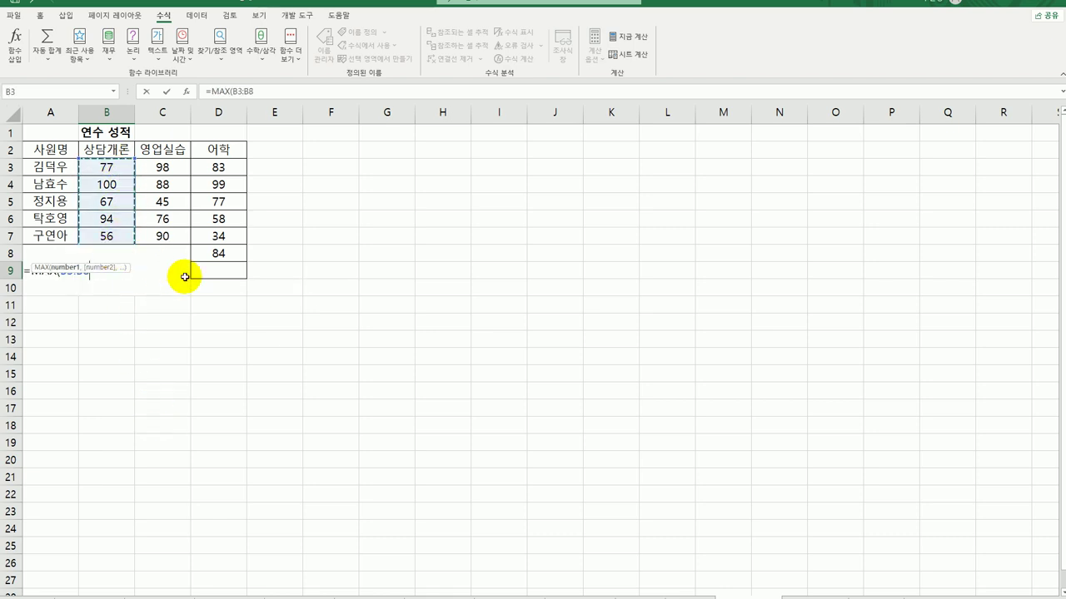
key(Return)
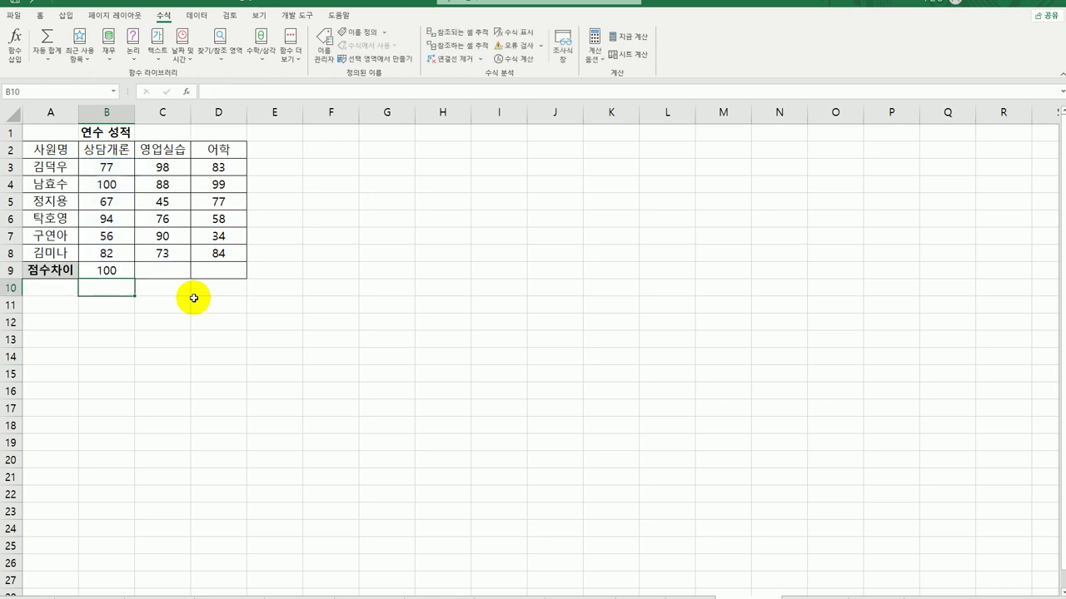
click(106, 271)
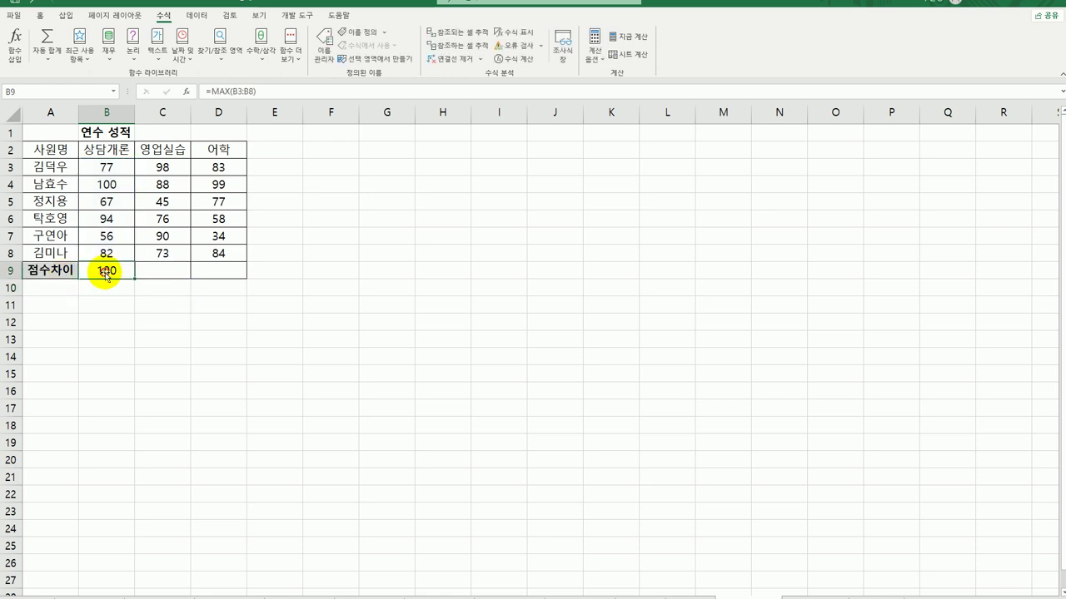
- Copy the MAX formula from B9 across to D9, and extend B9 to =MAX(B3:B8)-MIN(B3:B8) for the 상담개론 점수차이
drag(137, 280, 221, 282)
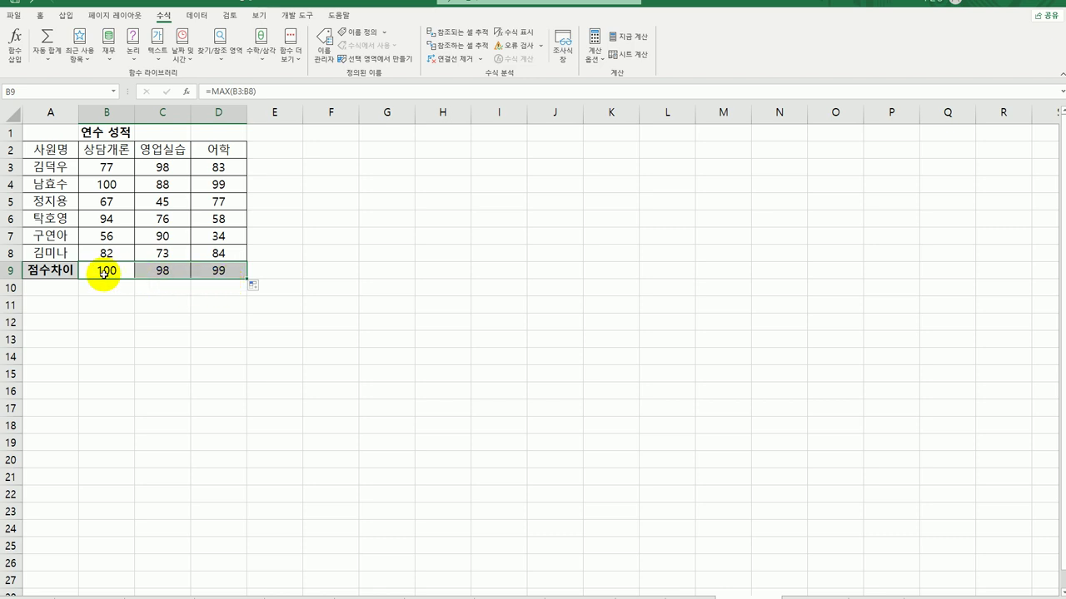
click(105, 275)
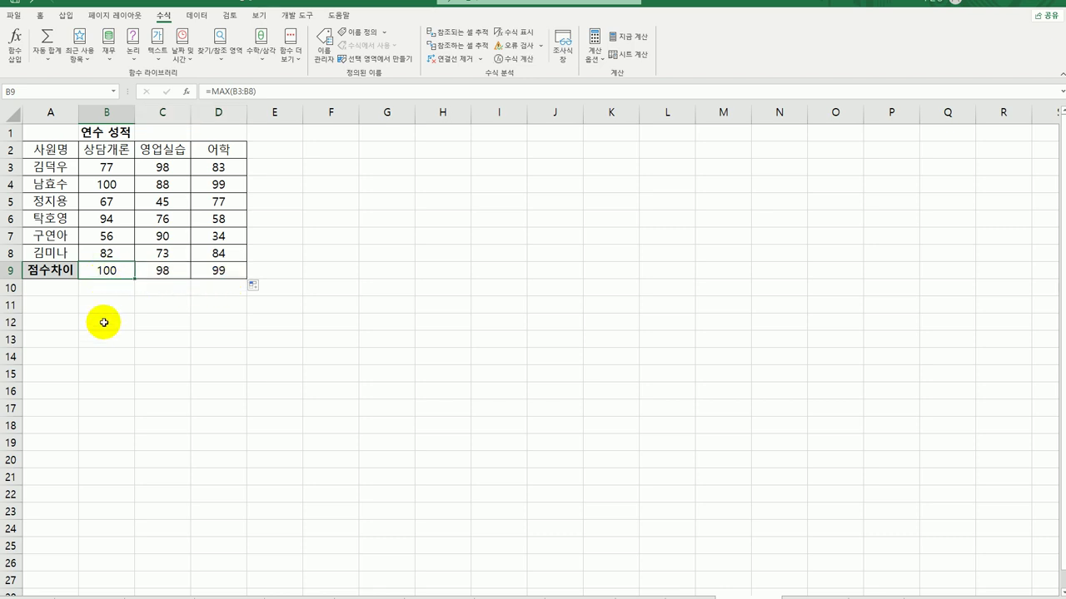
double_click(131, 271)
text(-)
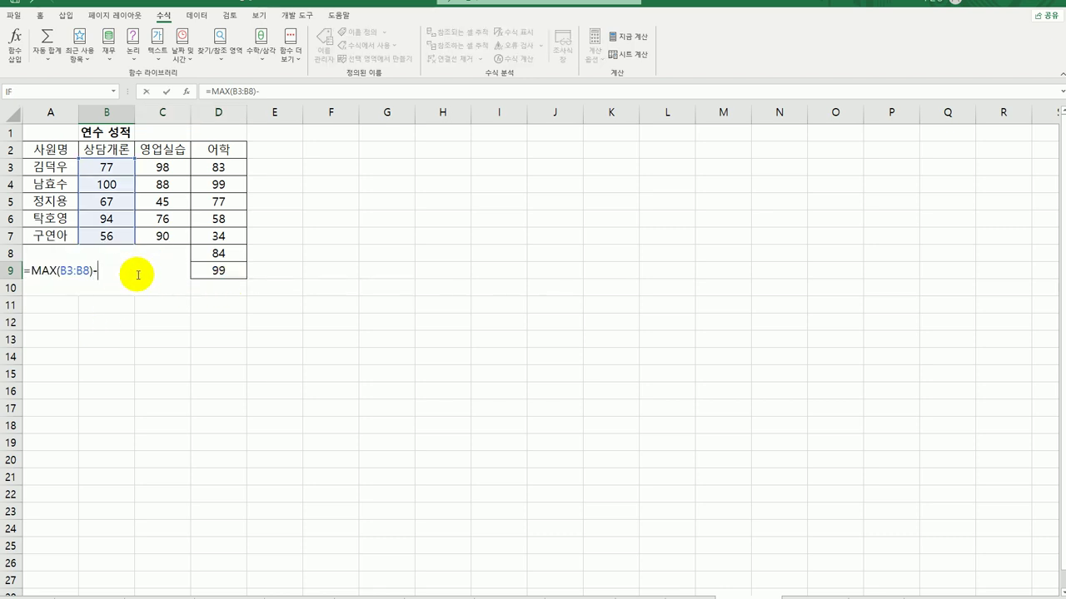
text(min)
key(Tab)
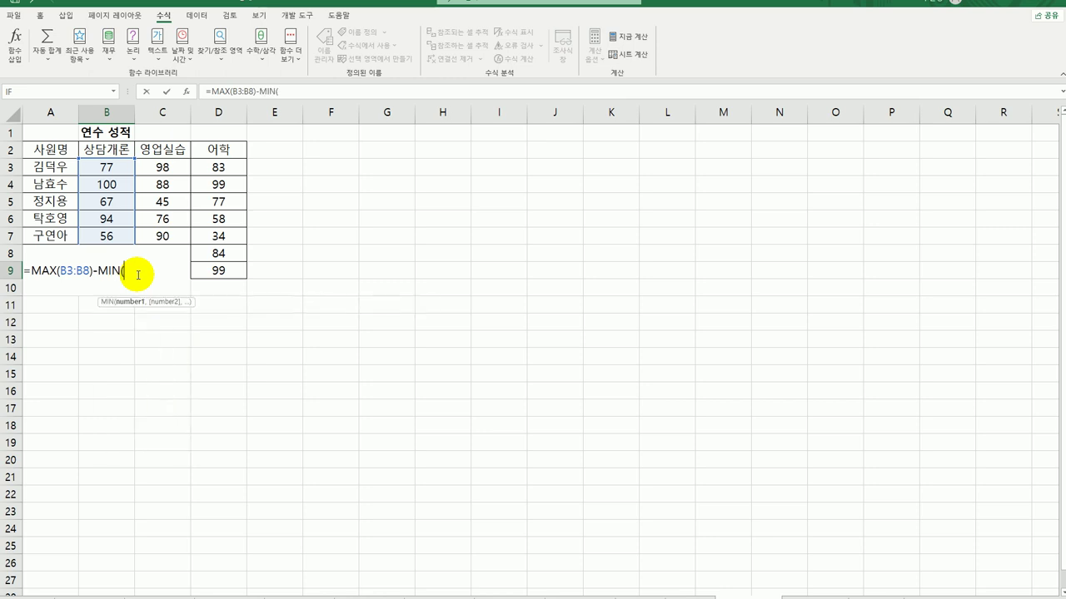
drag(99, 171, 105, 253)
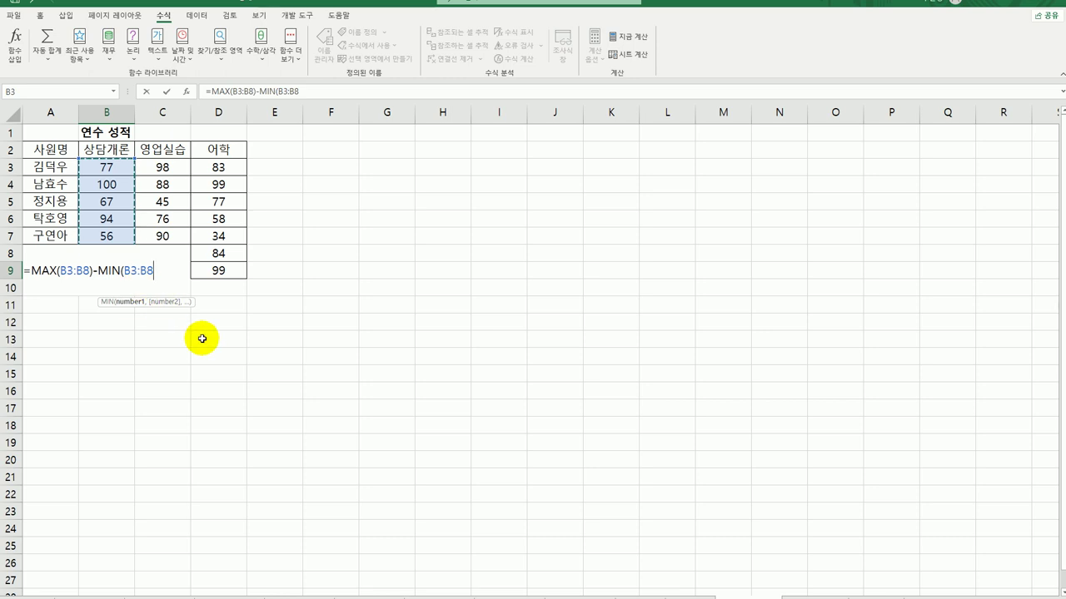
text())
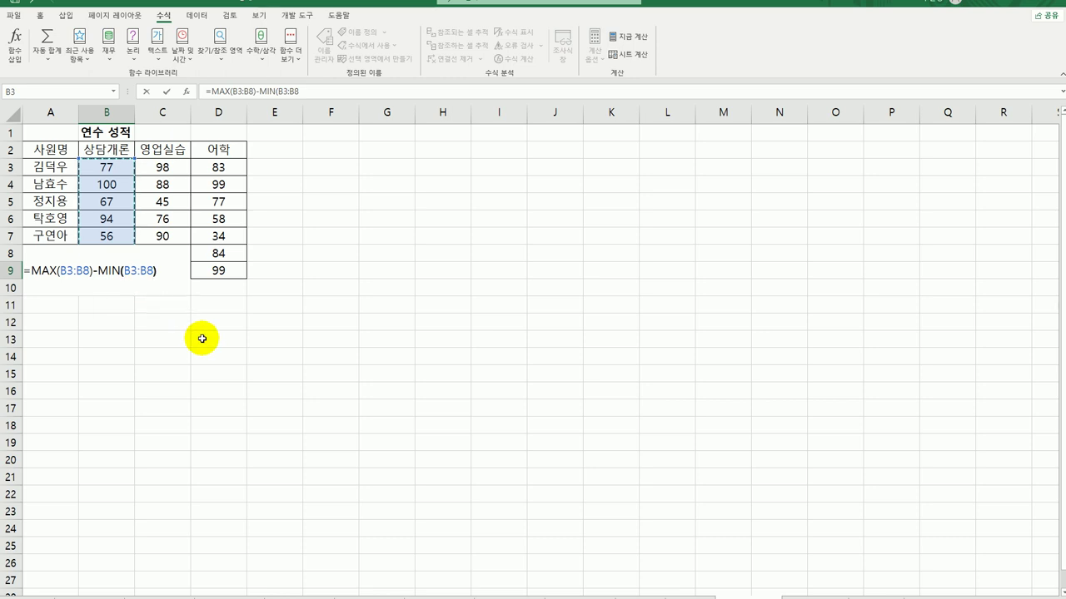
key(Return)
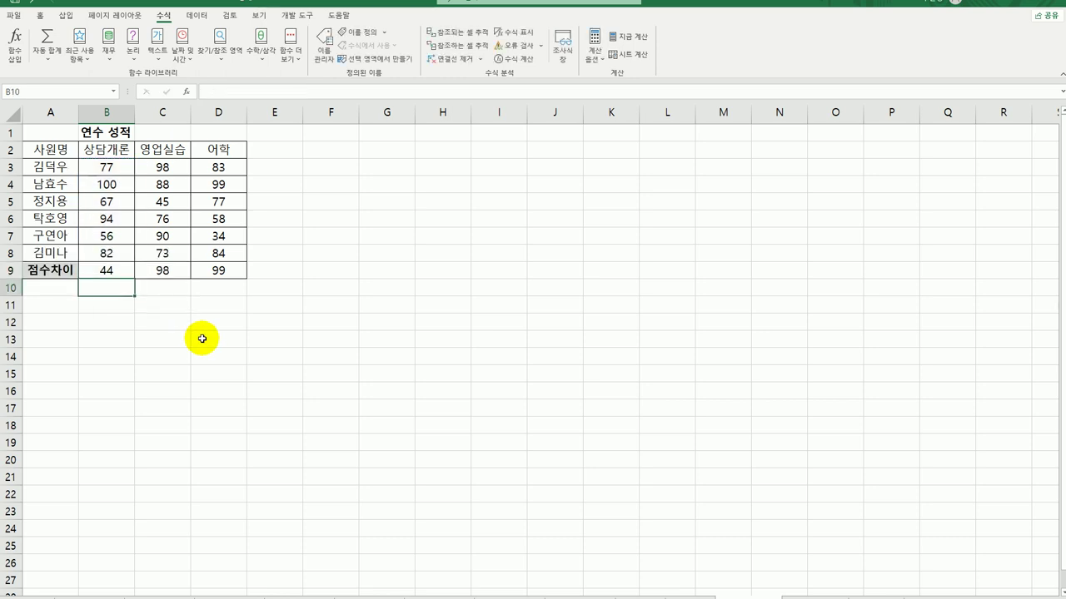
- Copy the MAX-minus-MIN formula from B9 across to D9 and check the resulting formula in the 어학 column
click(115, 269)
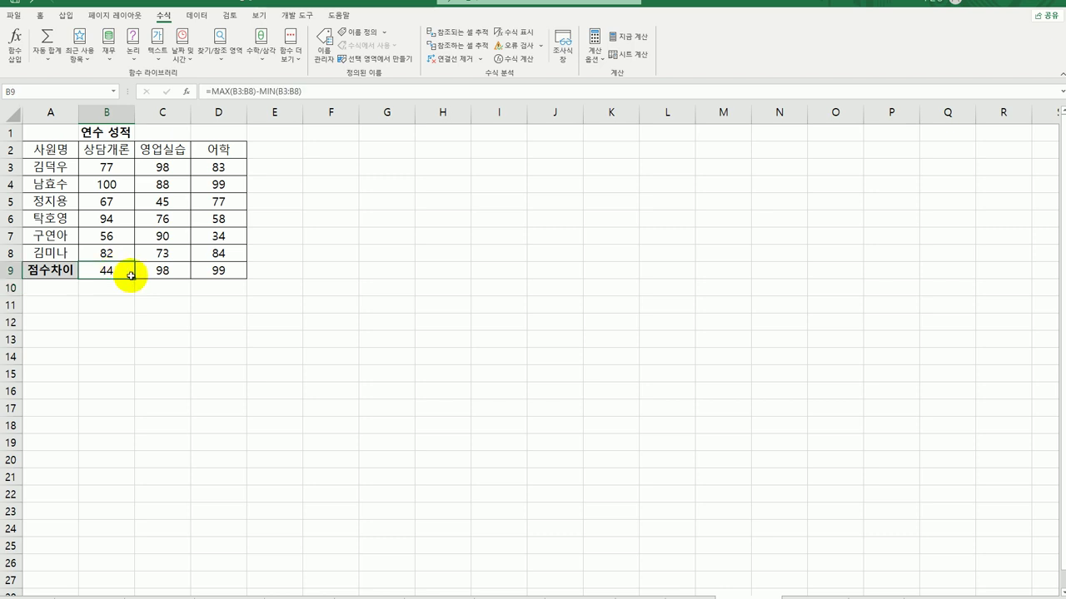
drag(134, 280, 222, 280)
click(223, 273)
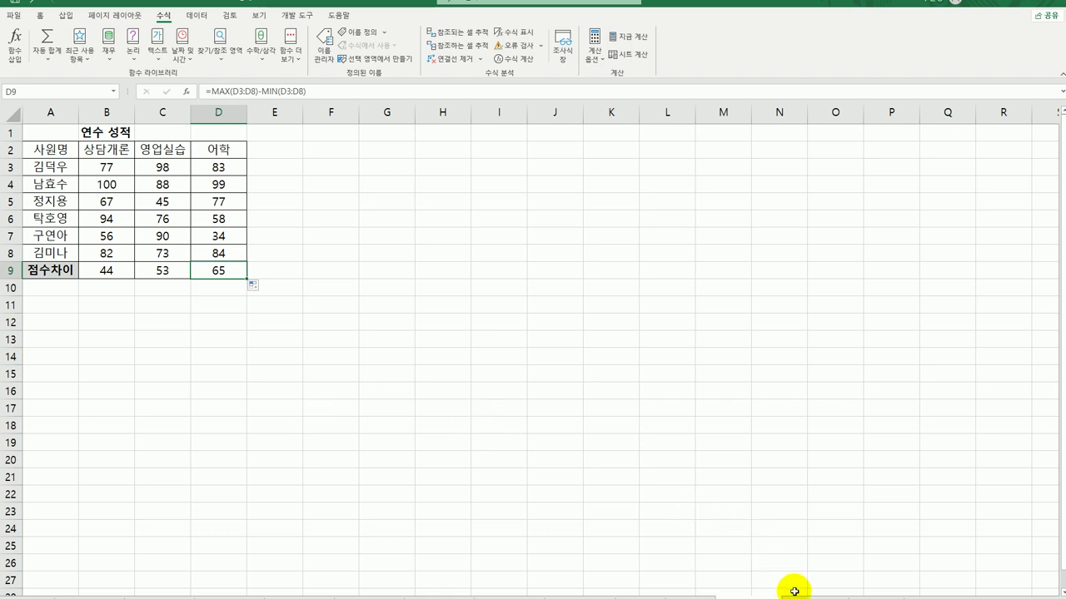
click(50, 133)
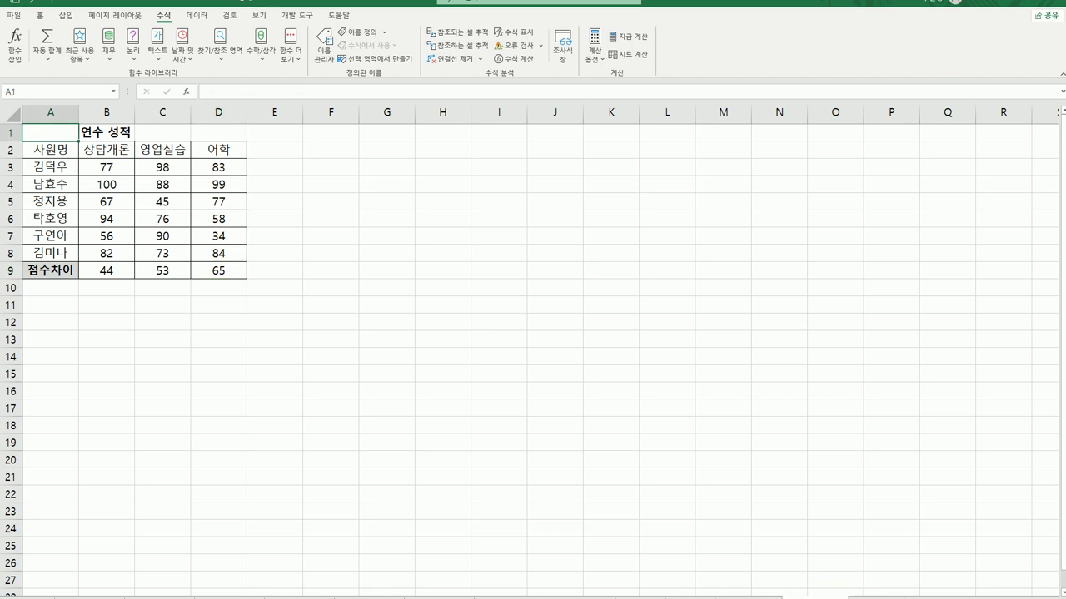
- On the 회원별 콘도 이용일수 worksheet, enter =LARGE(B3:B11,4) in C14 to find the fourth-highest 이용일수
click(310, 596)
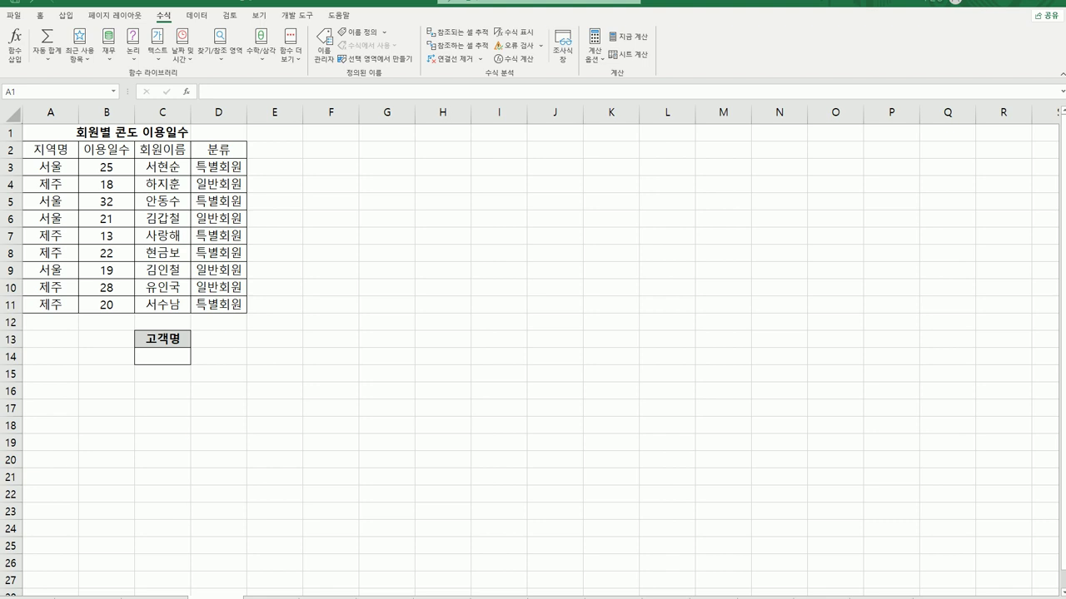
click(156, 357)
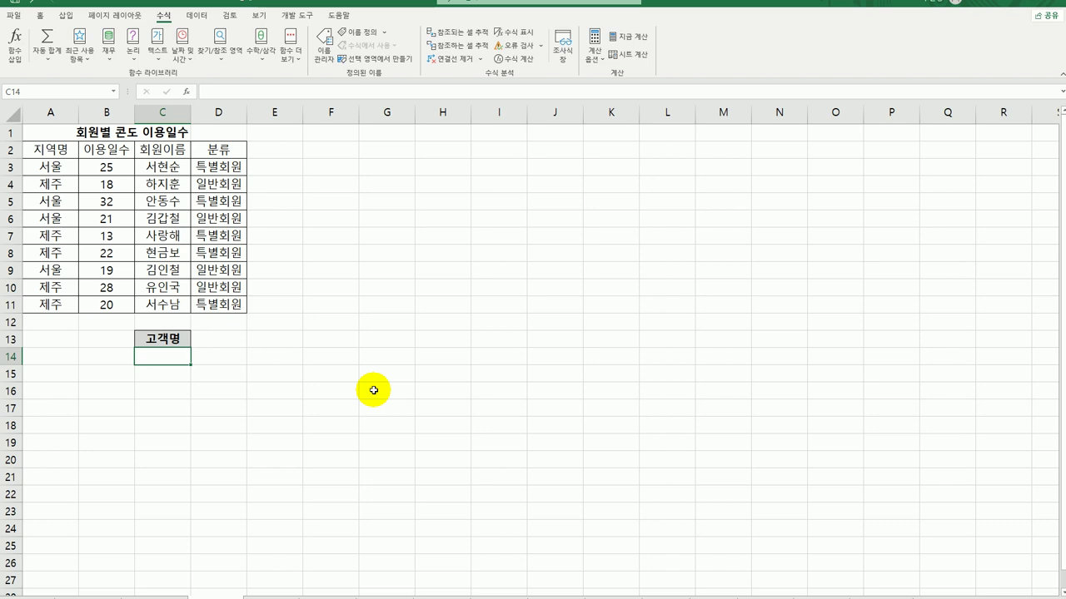
text(=)
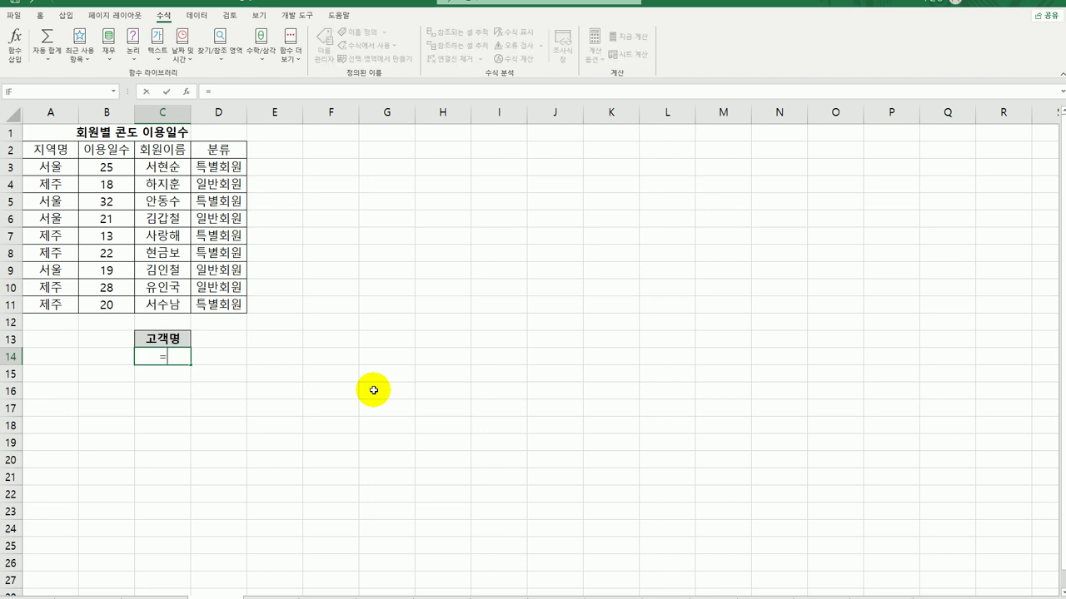
text(la)
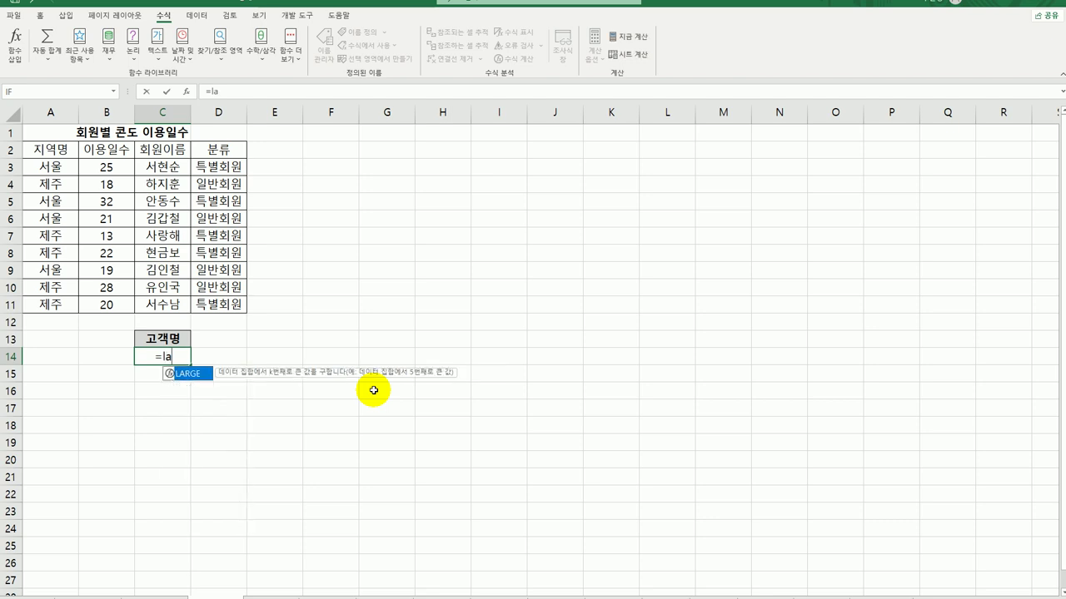
double_click(195, 375)
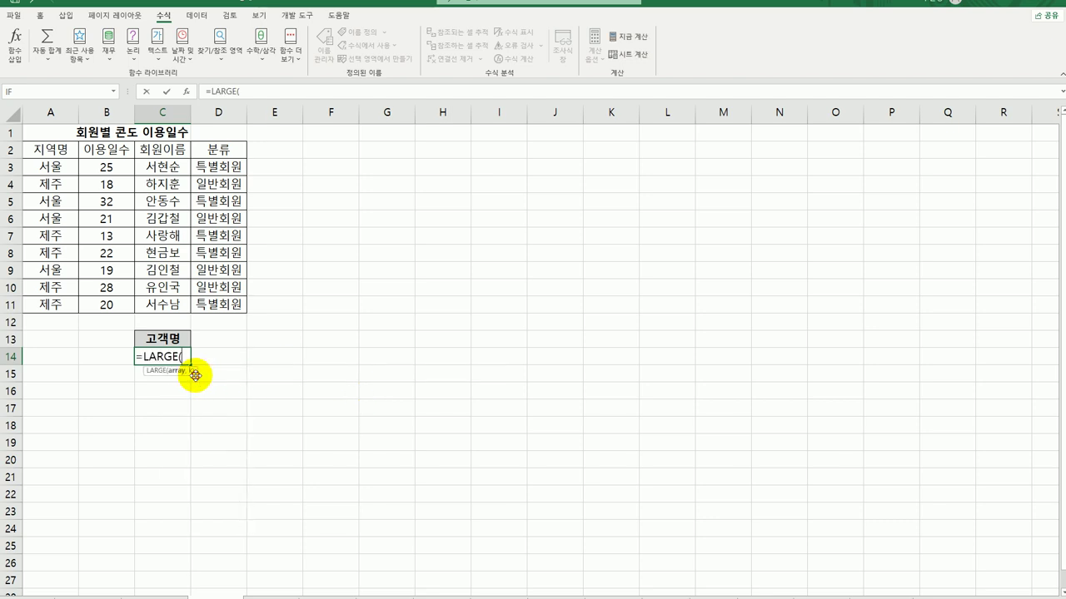
drag(110, 166, 109, 305)
text(,)
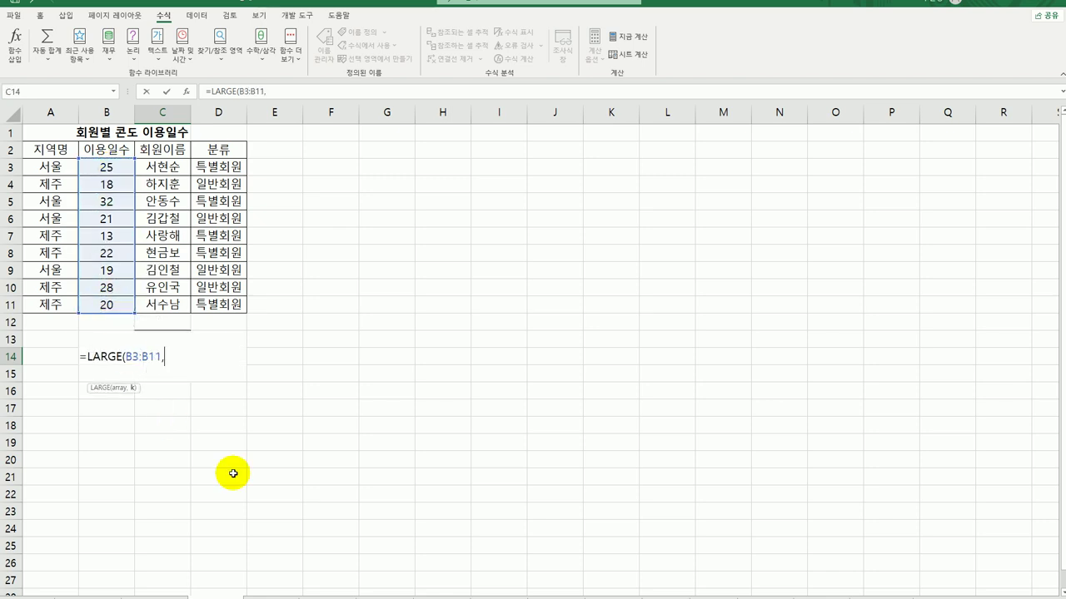
text(4))
key(Return)
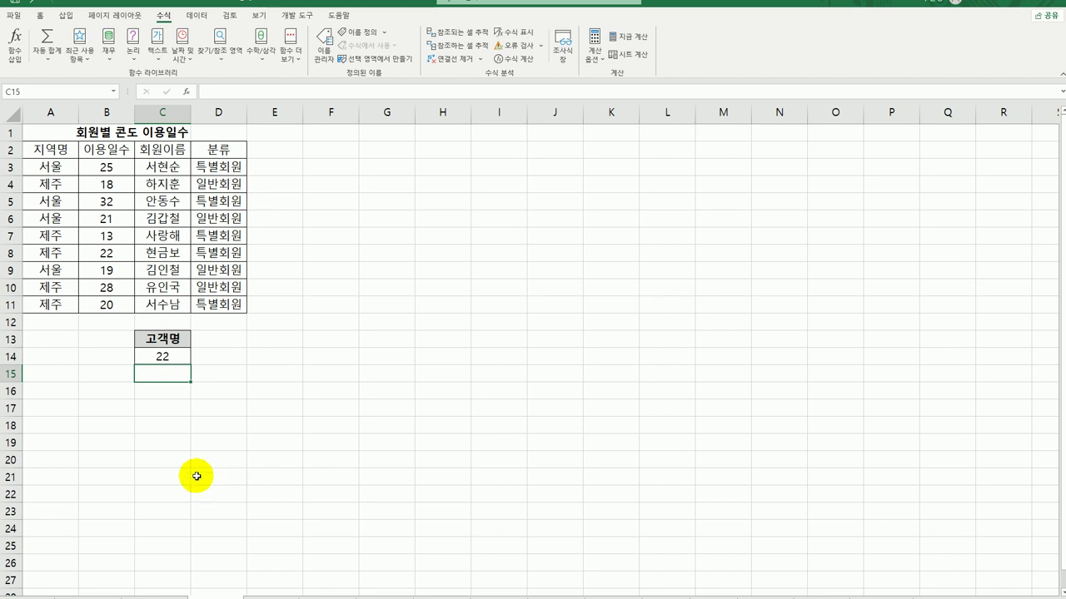
- Check the LARGE result in C14 against the highest 이용일수 values and the matching 회원이름 entry in row 8
click(184, 356)
click(109, 261)
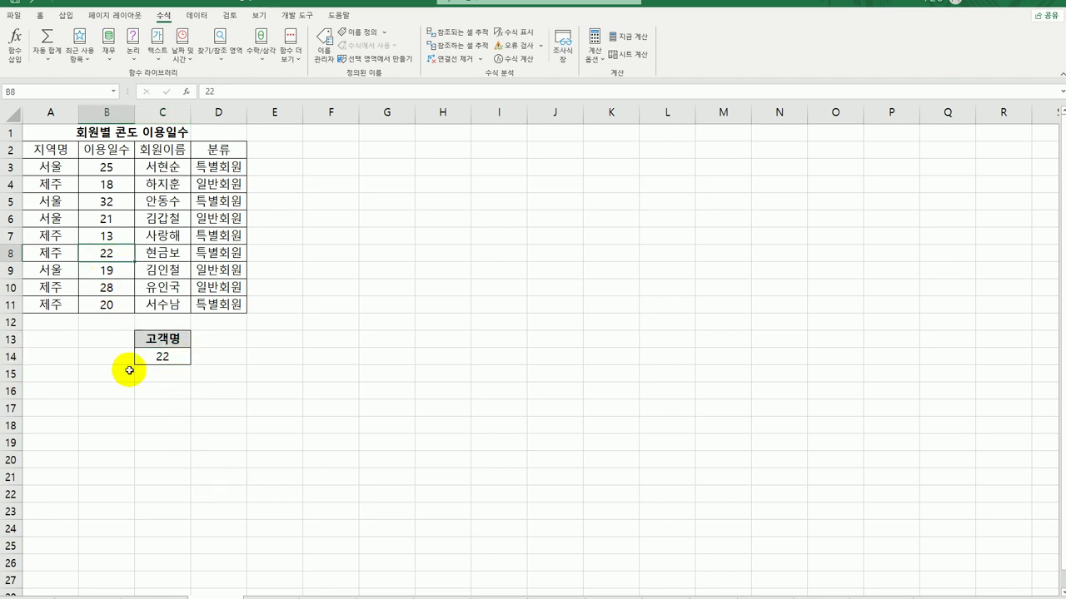
click(120, 206)
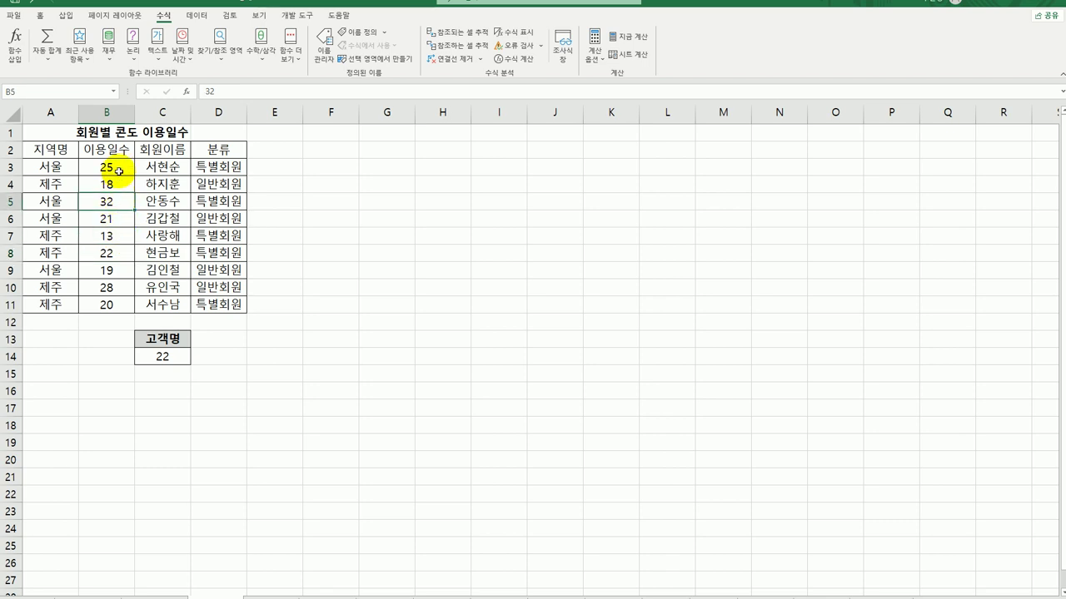
click(113, 288)
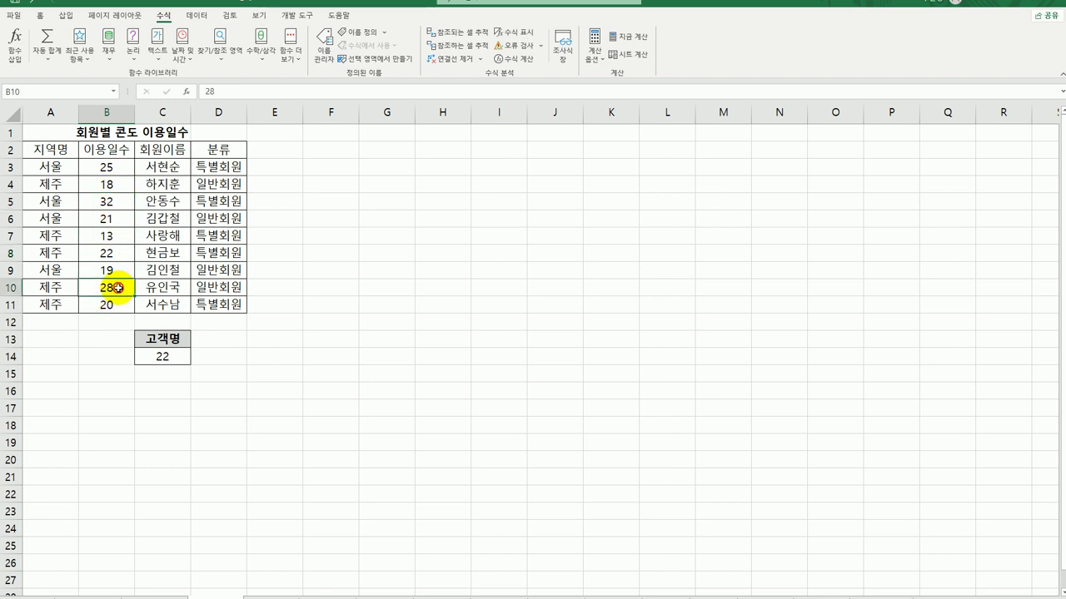
click(103, 253)
click(159, 356)
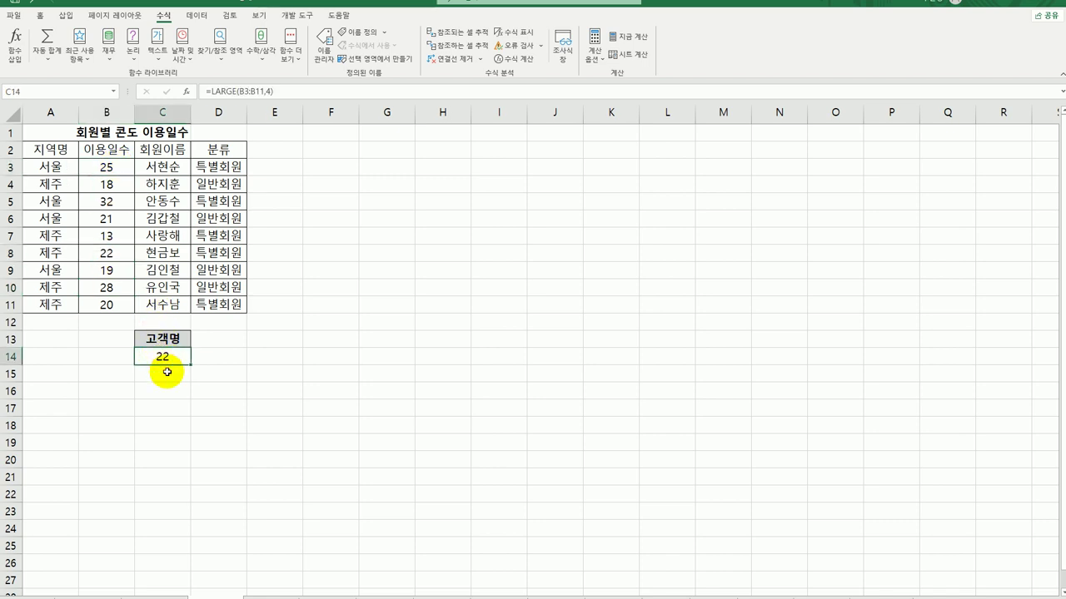
drag(115, 252, 162, 253)
click(163, 252)
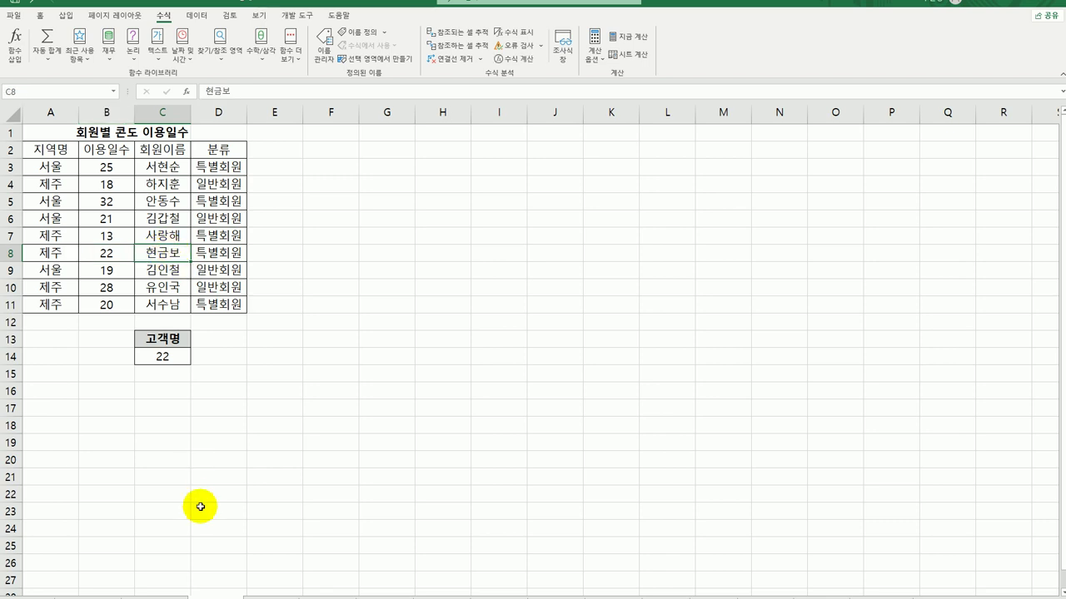
drag(109, 150, 147, 303)
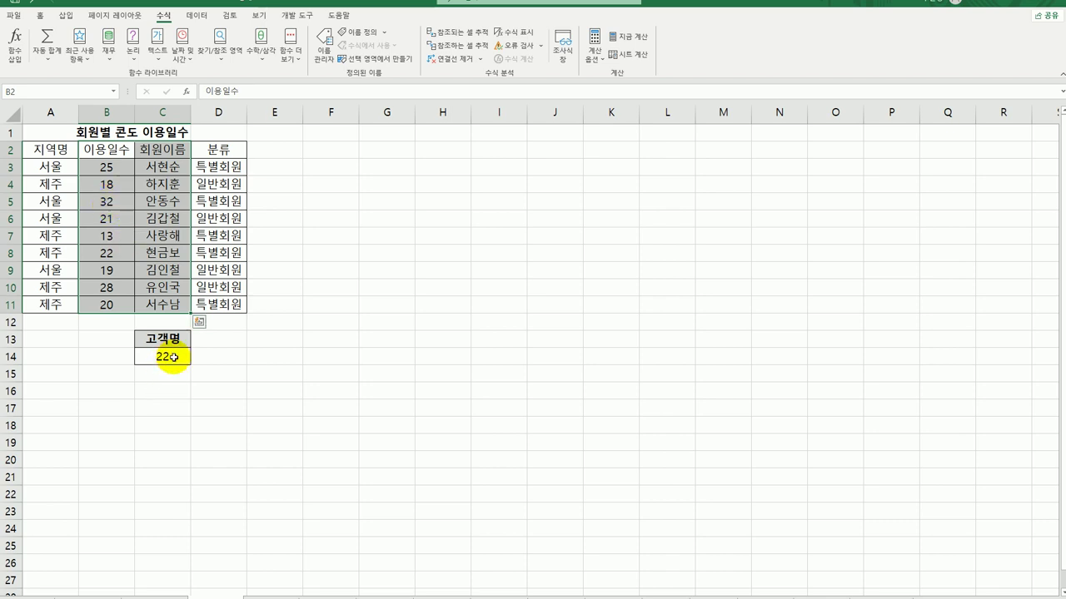
- Wrap the LARGE formula in C14 in VLOOKUP as its lookup value and open the VLOOKUP function arguments
double_click(170, 357)
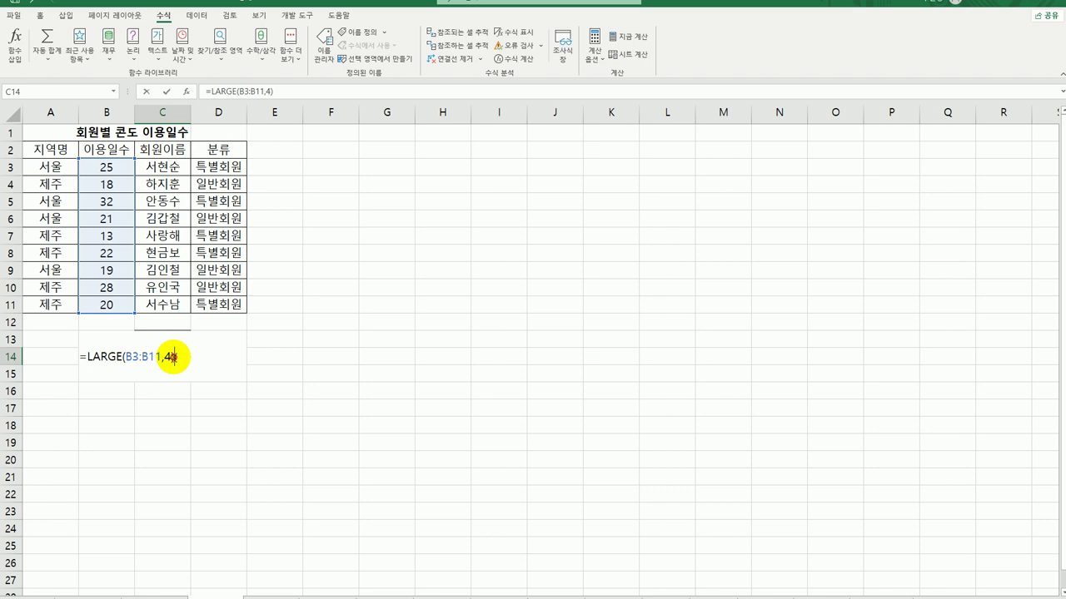
click(85, 357)
text(vl)
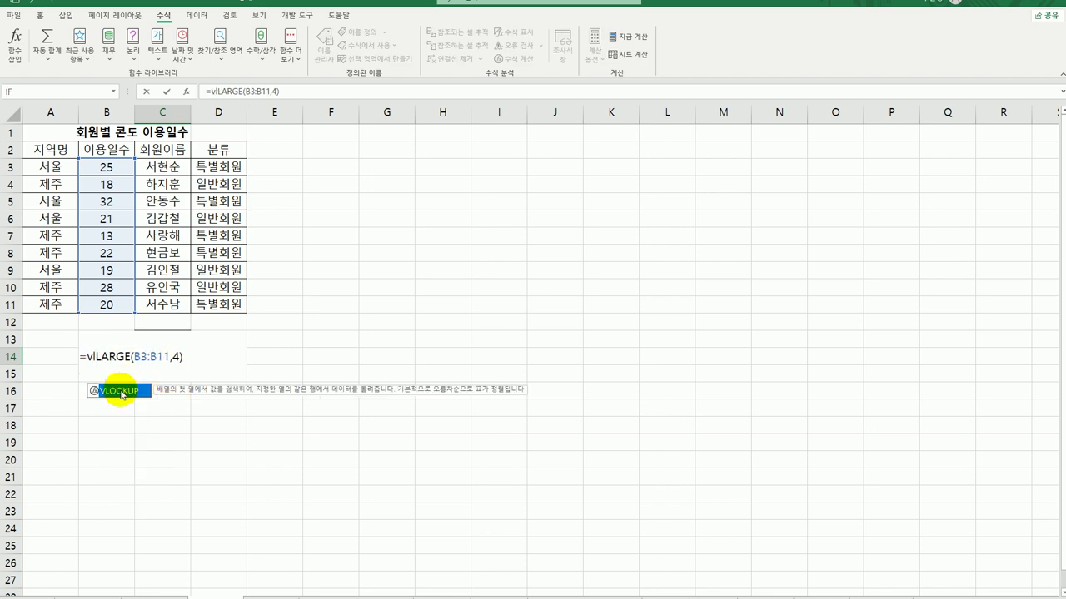
double_click(120, 391)
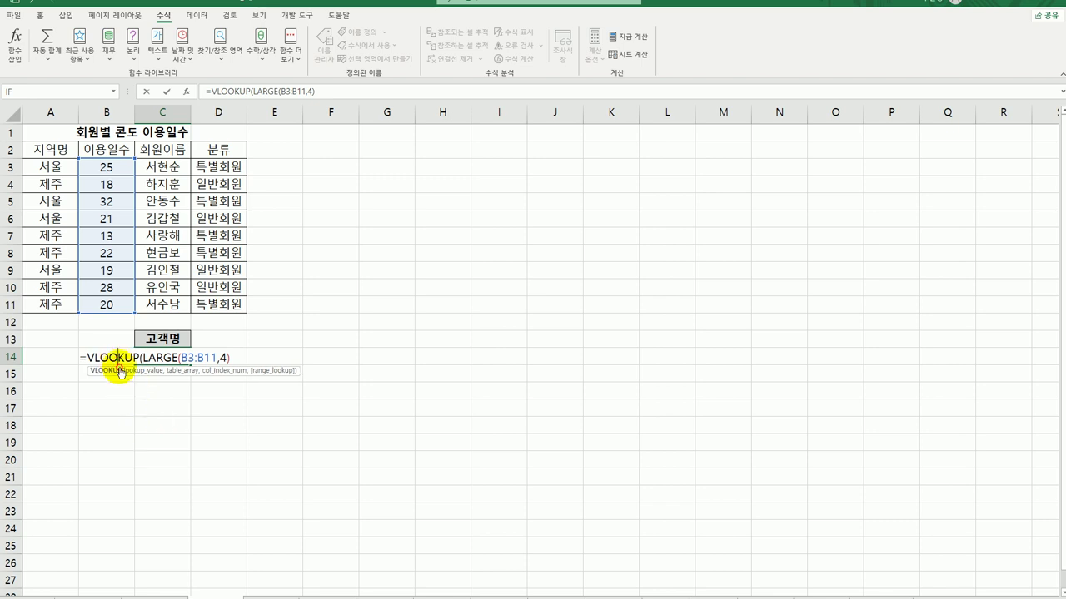
click(187, 91)
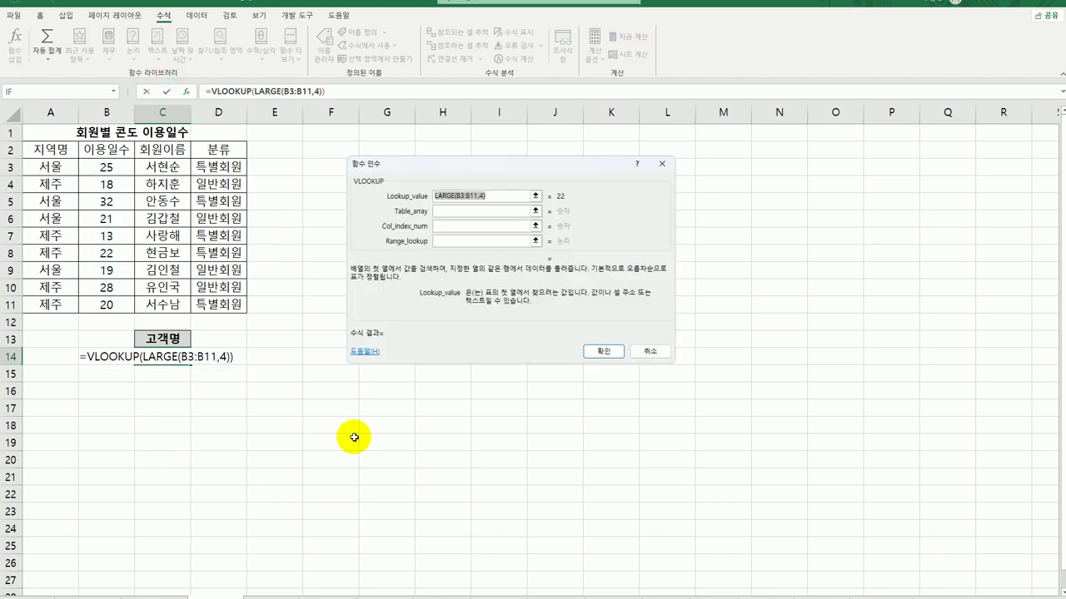
- Complete the VLOOKUP with table array B3:D11, column index 2 and range lookup 0, and check the 고객명 against row 8
click(460, 211)
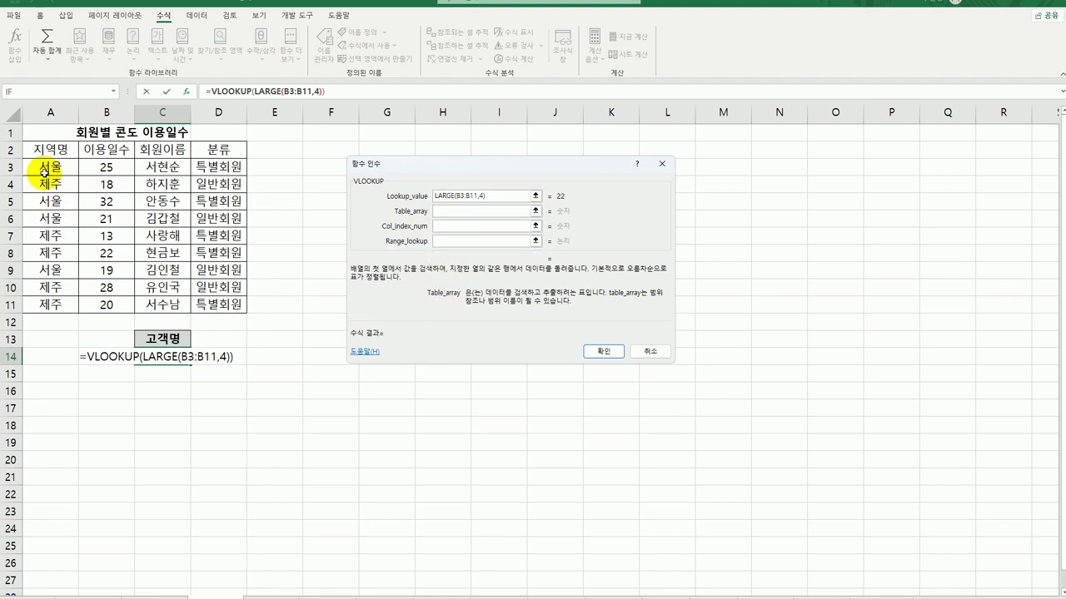
drag(40, 170, 48, 305)
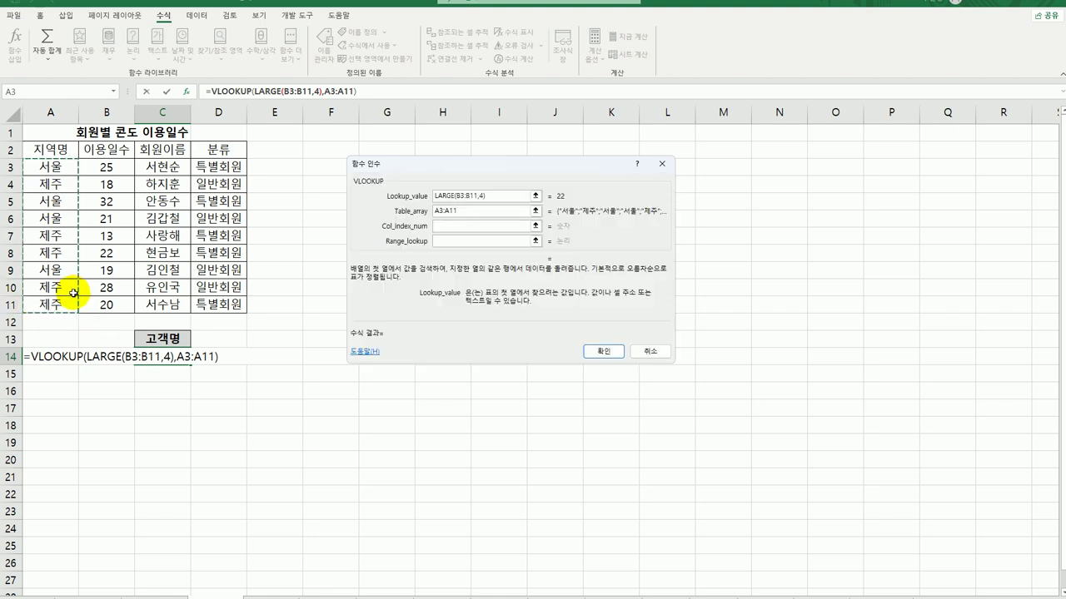
drag(105, 166, 212, 306)
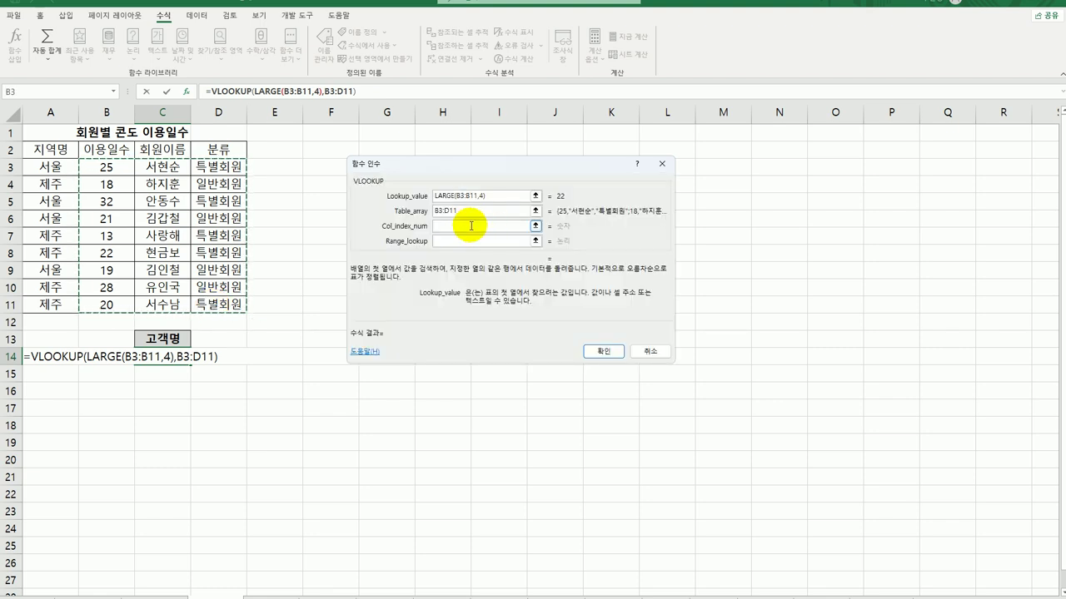
click(469, 226)
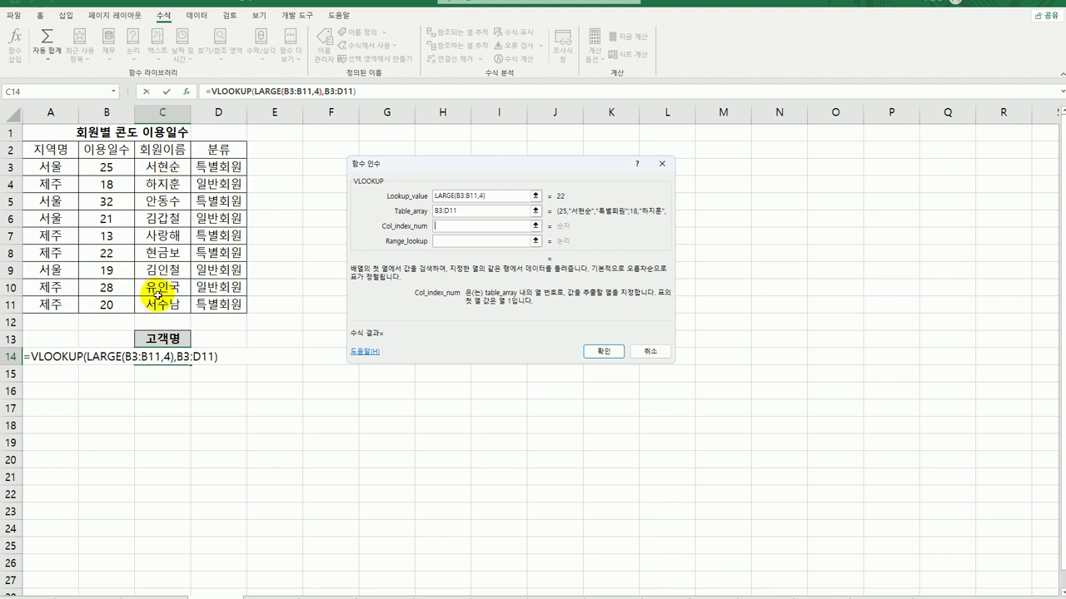
text(2)
click(450, 241)
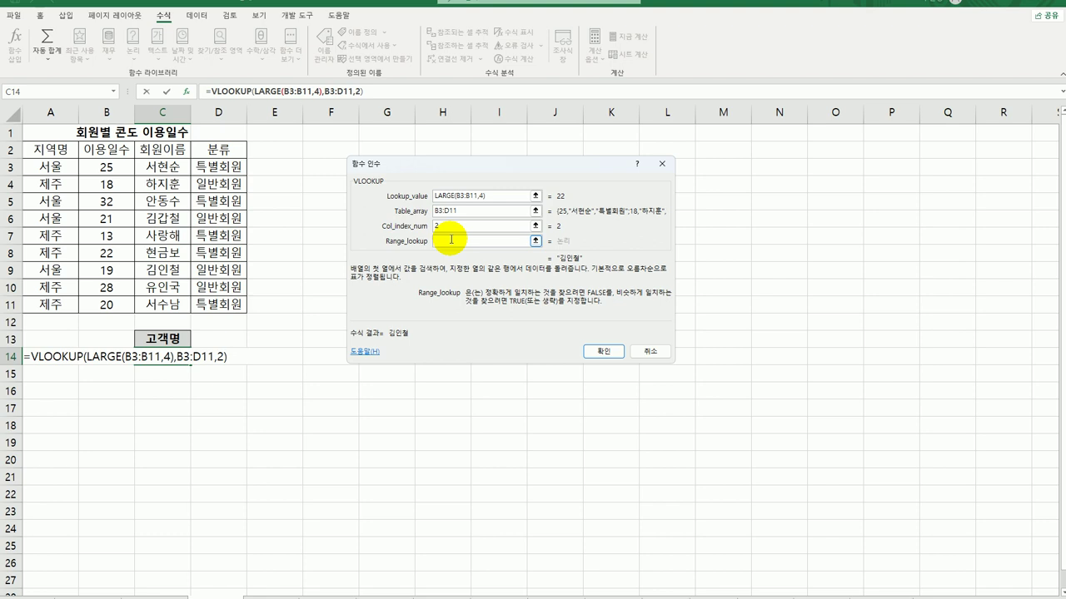
text(0)
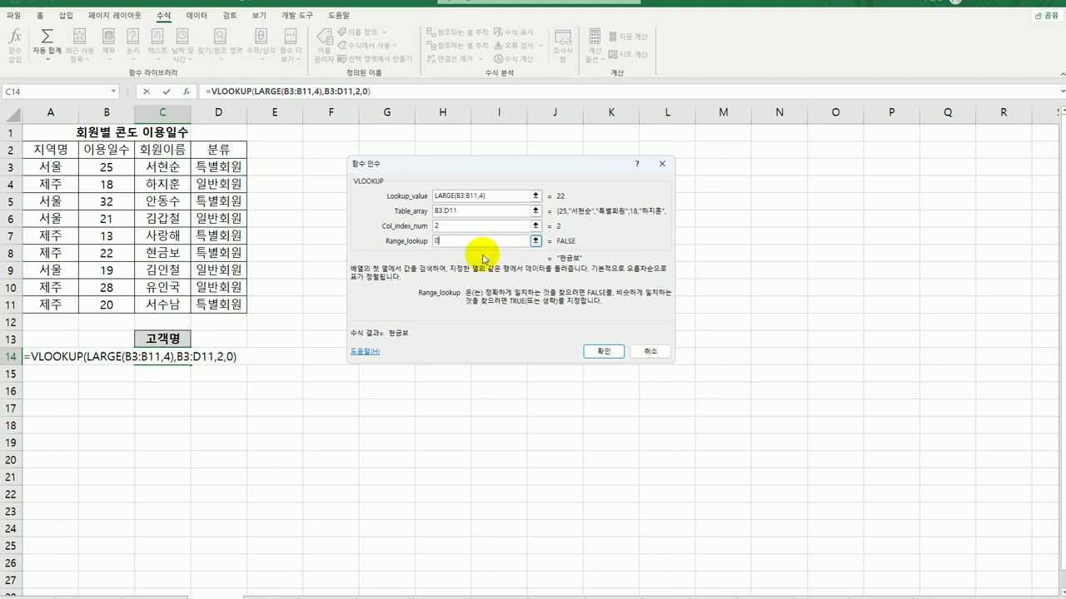
click(606, 352)
click(106, 252)
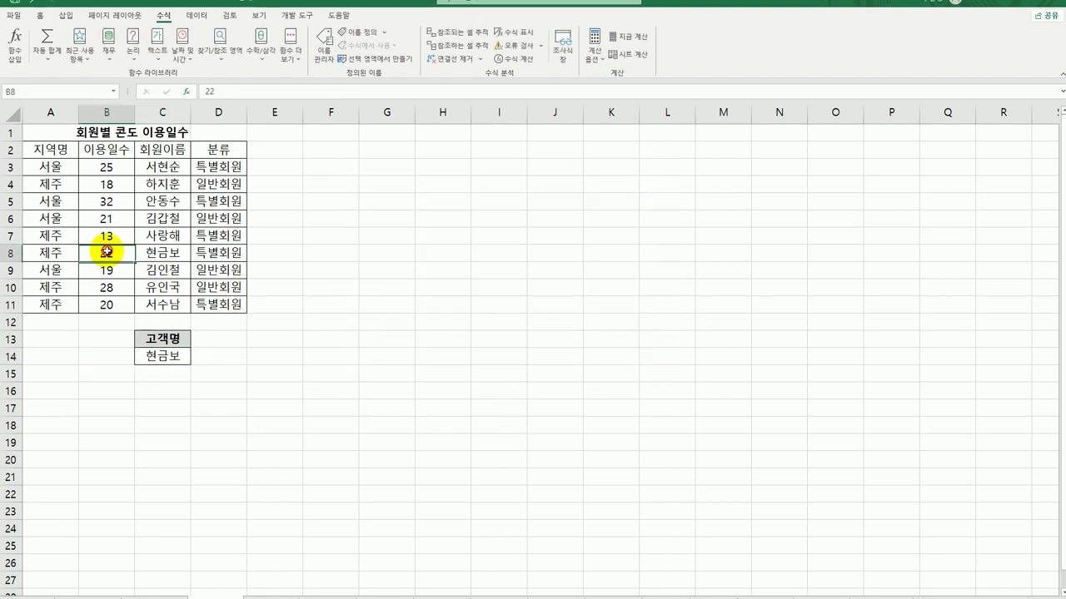
click(169, 254)
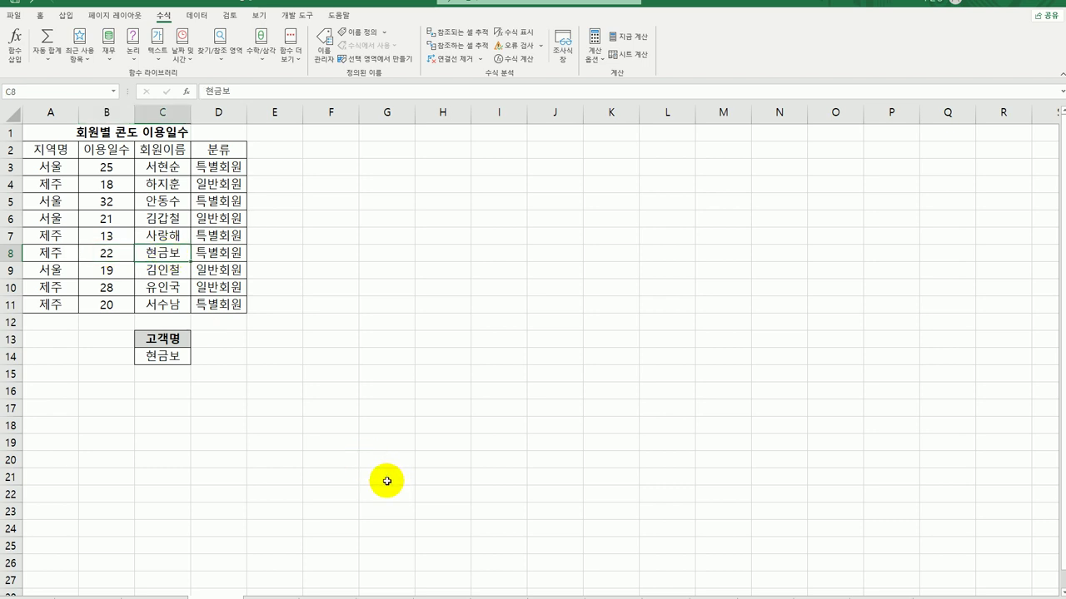
- On the 1학기 성적 worksheet, enter =LARGE(B3:E7,3) in the 점수차 cell D10 to find the third-highest score
click(275, 594)
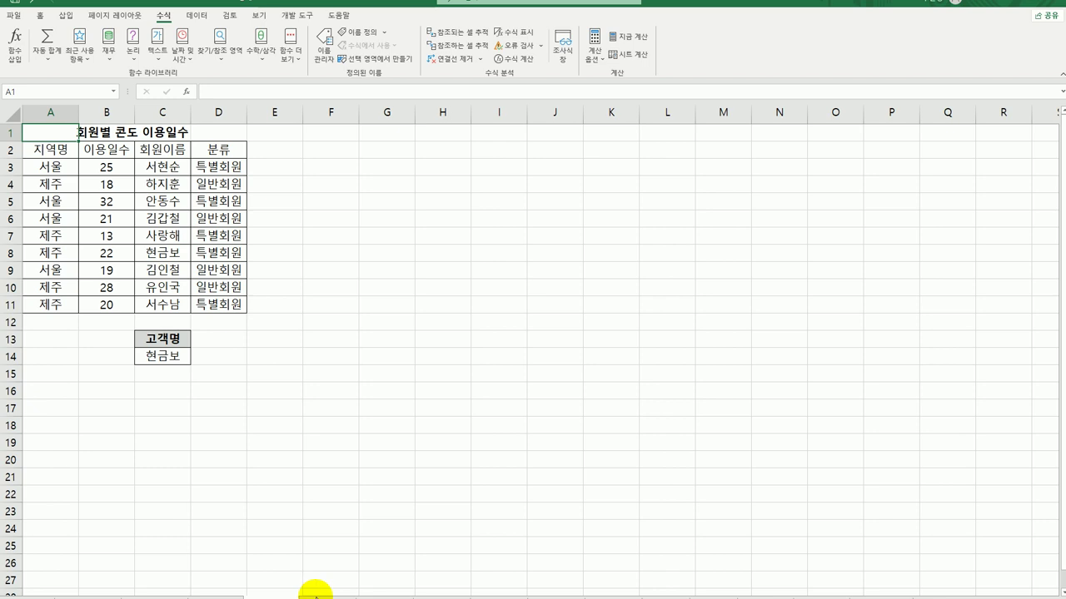
click(315, 595)
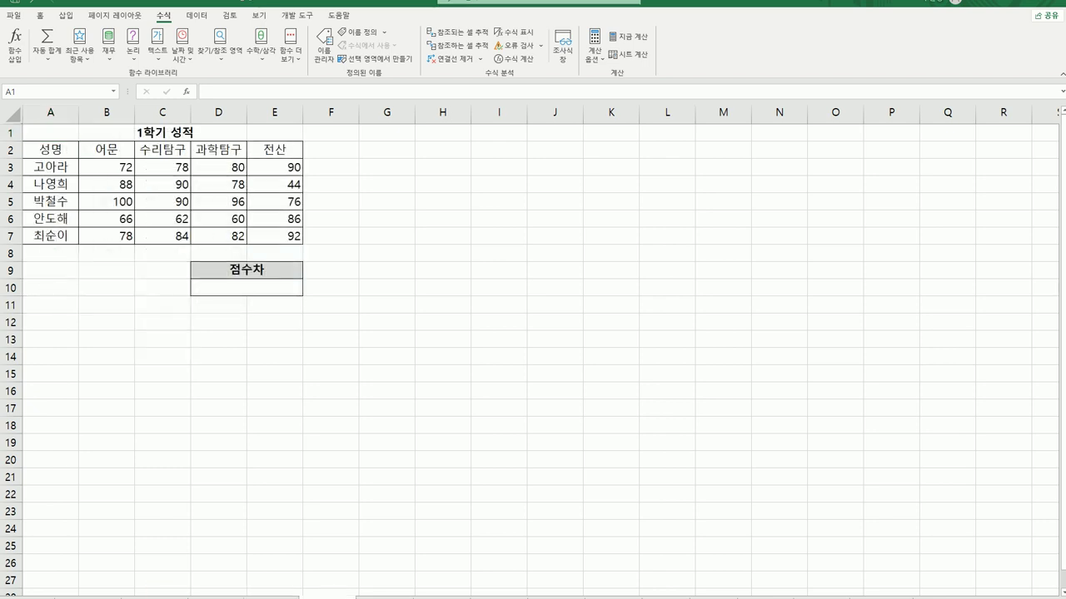
click(278, 289)
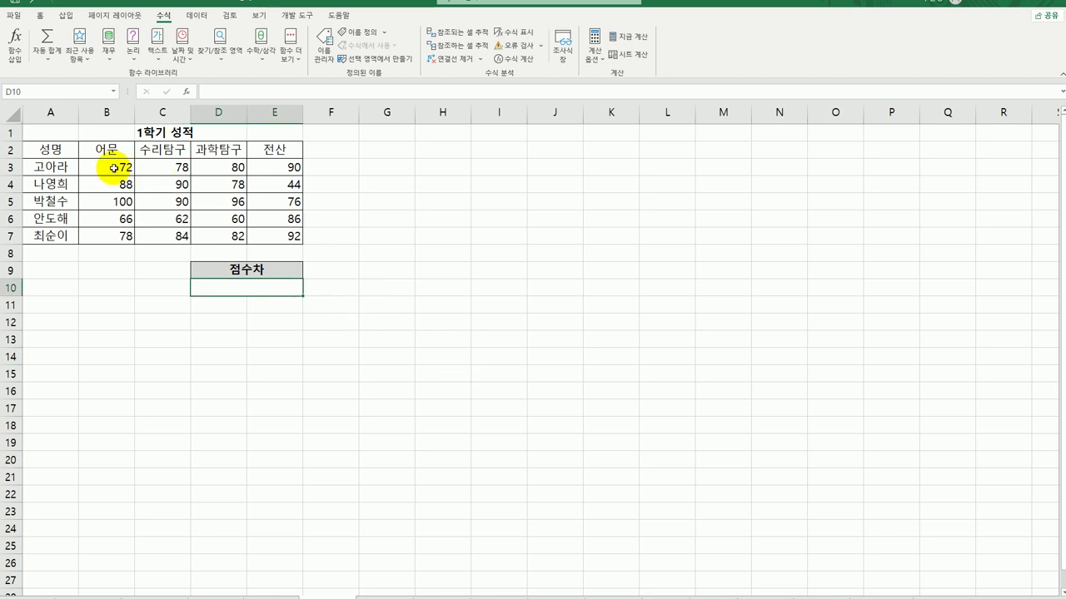
drag(119, 168, 267, 238)
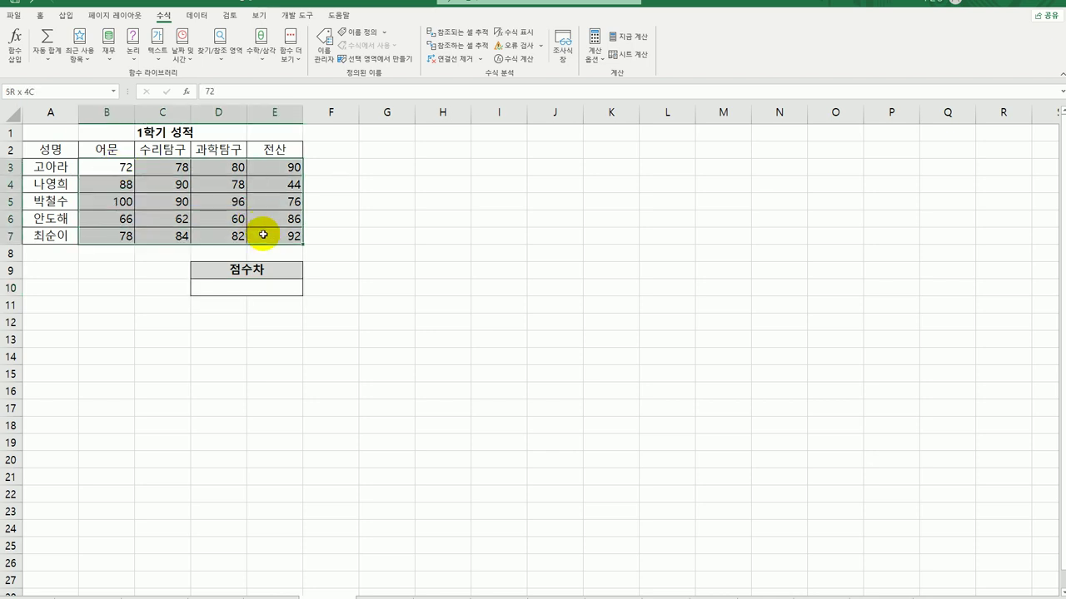
click(240, 286)
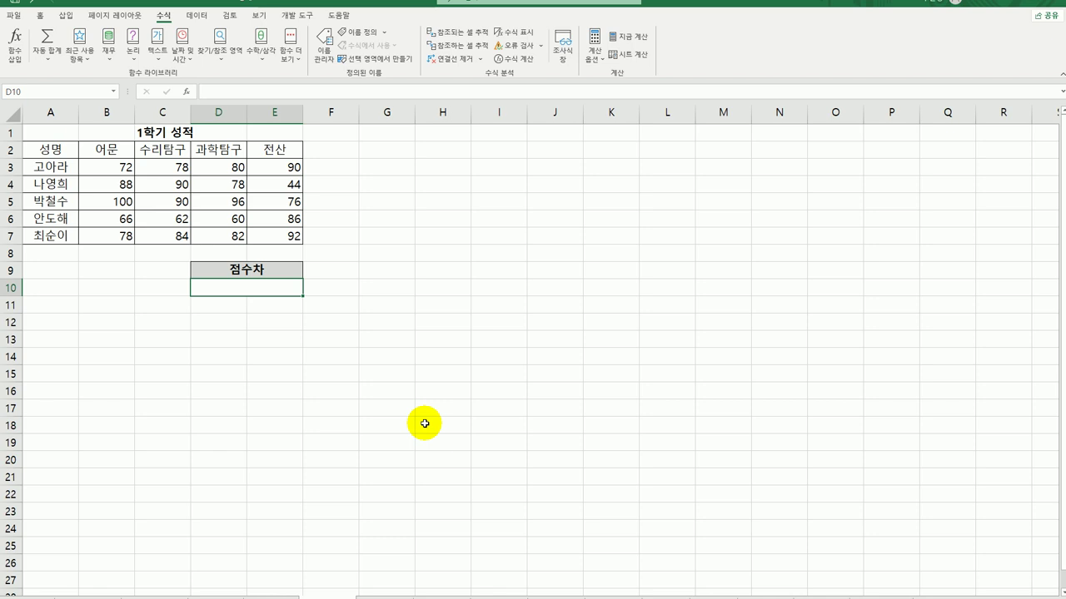
text(=l)
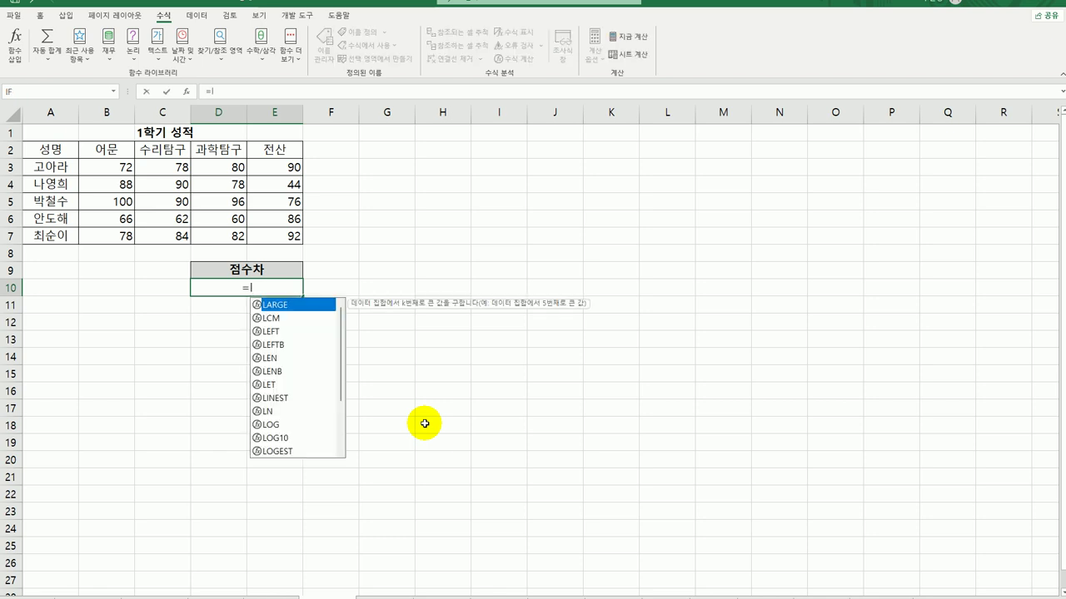
key(Tab)
drag(104, 171, 263, 240)
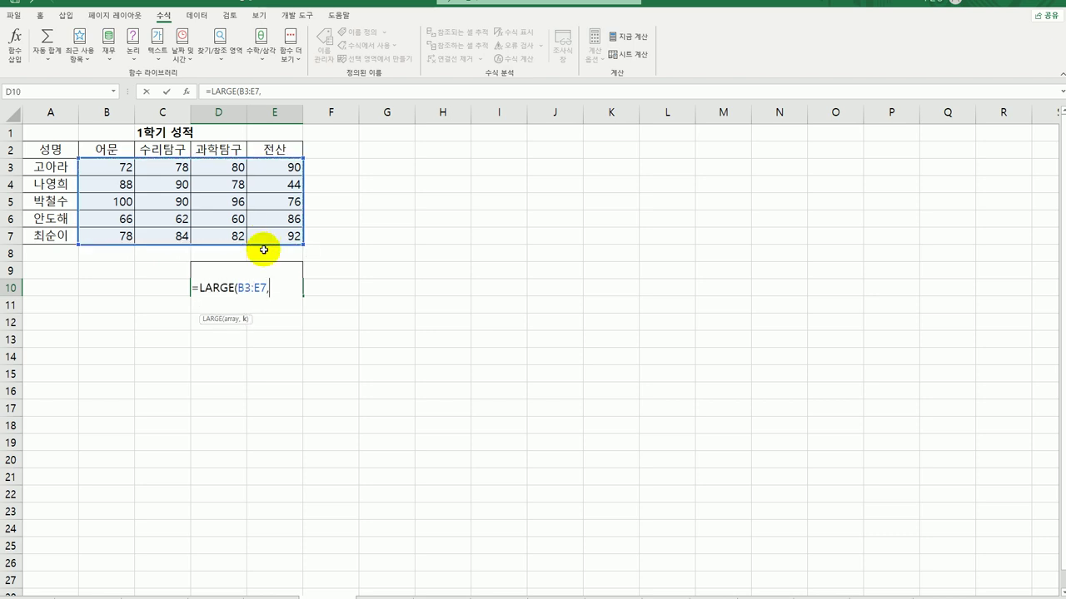
text(,3)
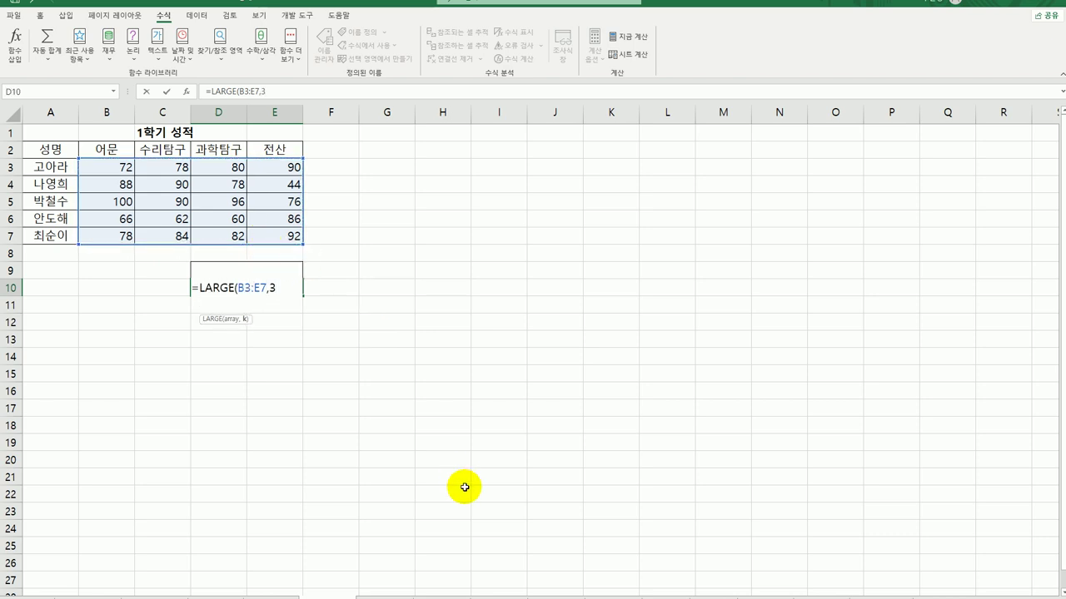
text())
key(Return)
- Extend the 점수차 formula in D10 by subtracting SMALL(B3:E7,2), the second-lowest score
click(290, 288)
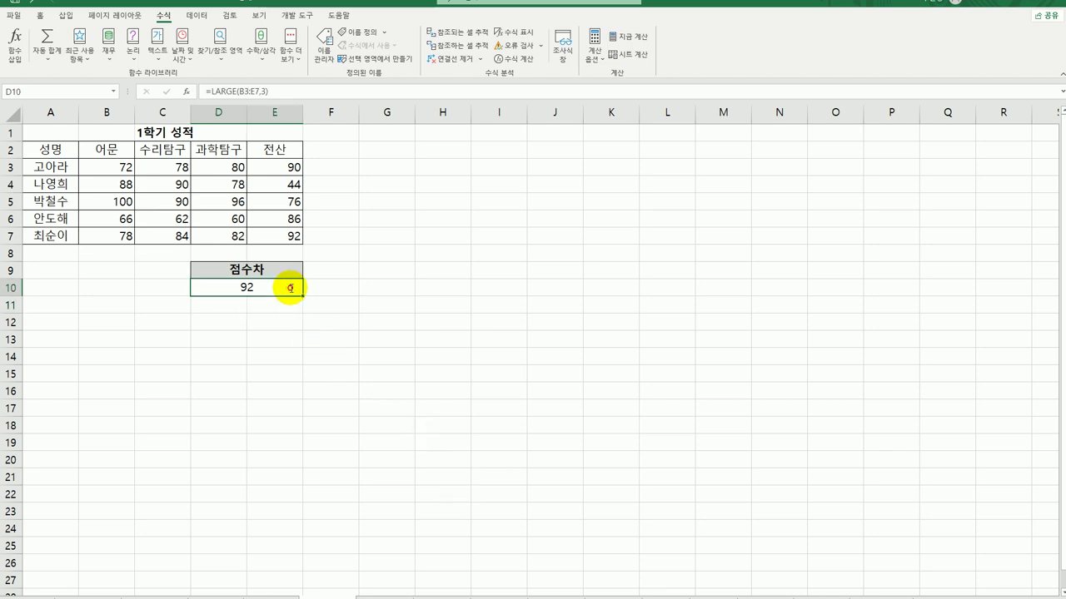
double_click(291, 288)
text(-sm)
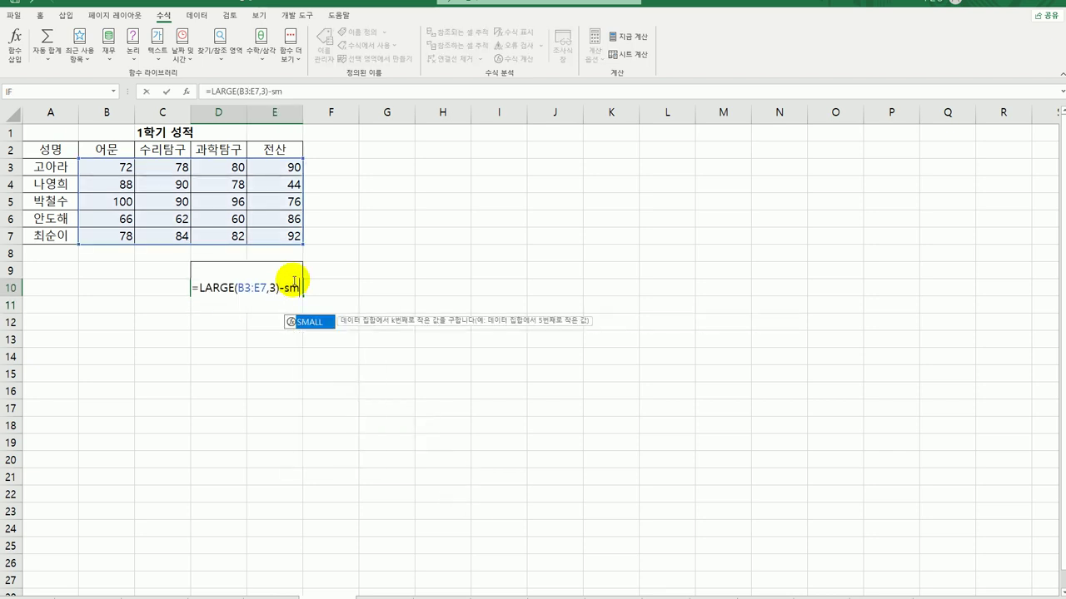
key(Tab)
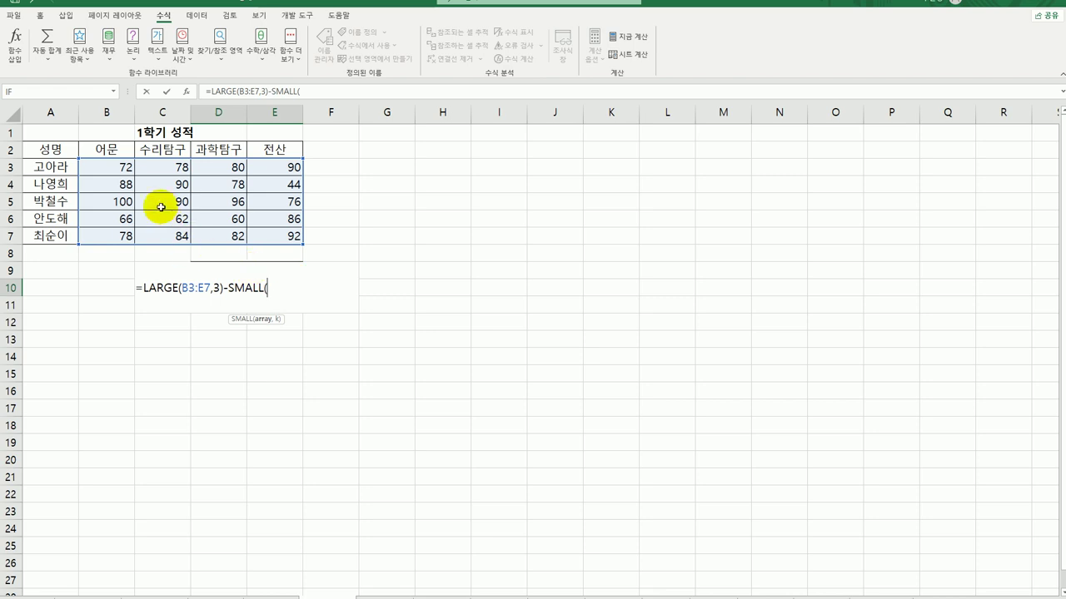
drag(102, 167, 261, 230)
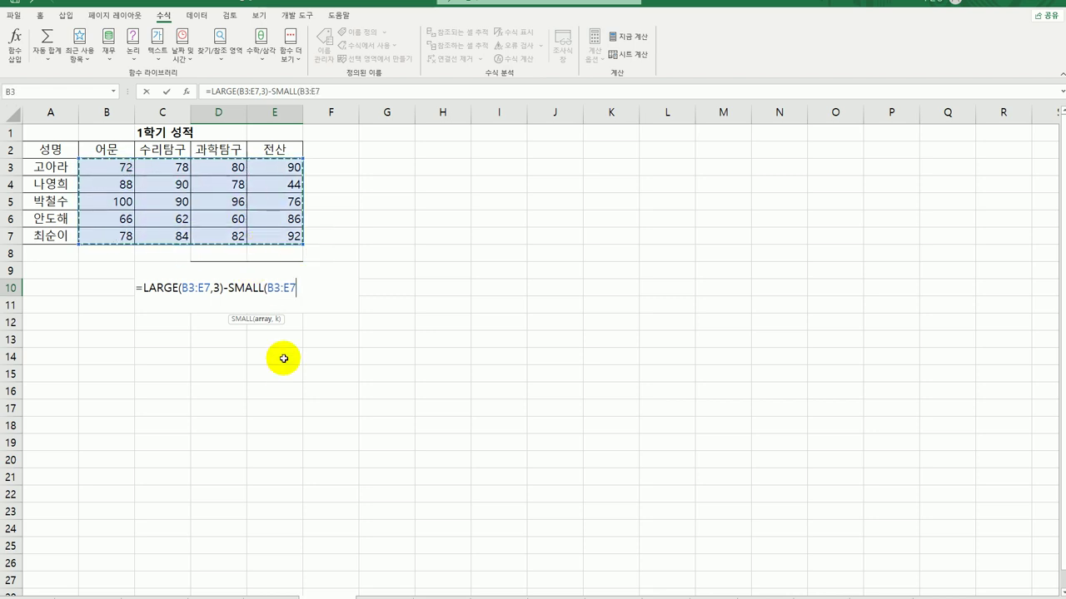
text(,2)
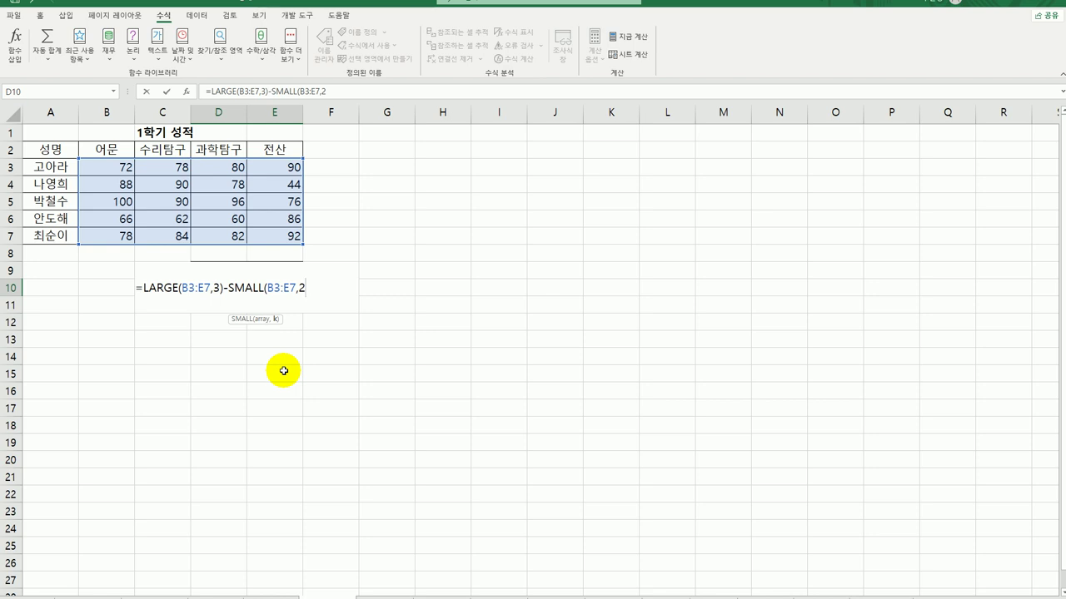
key(Return)
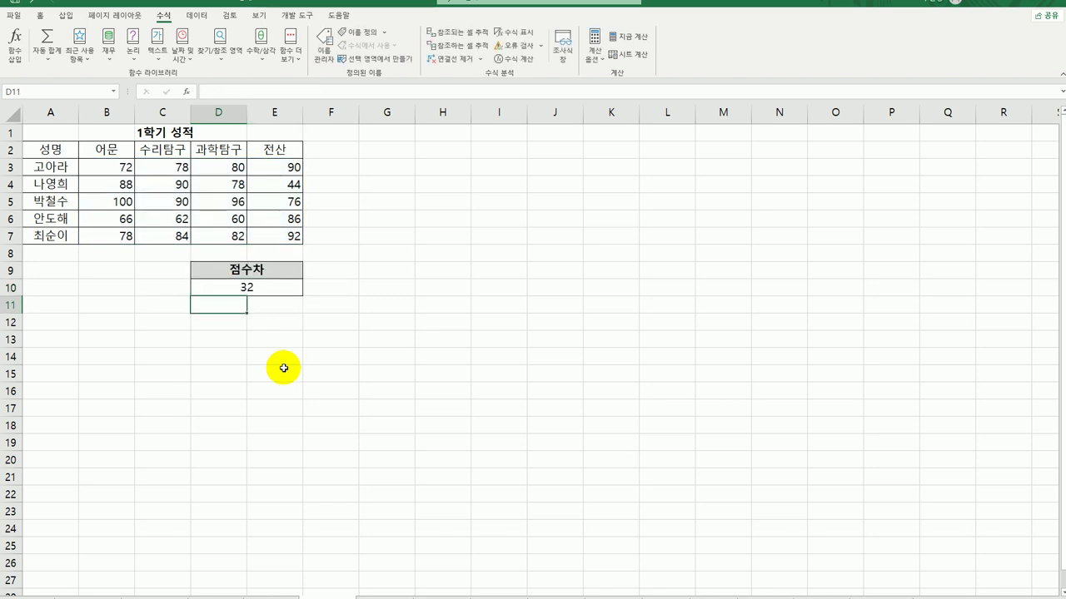
click(260, 282)
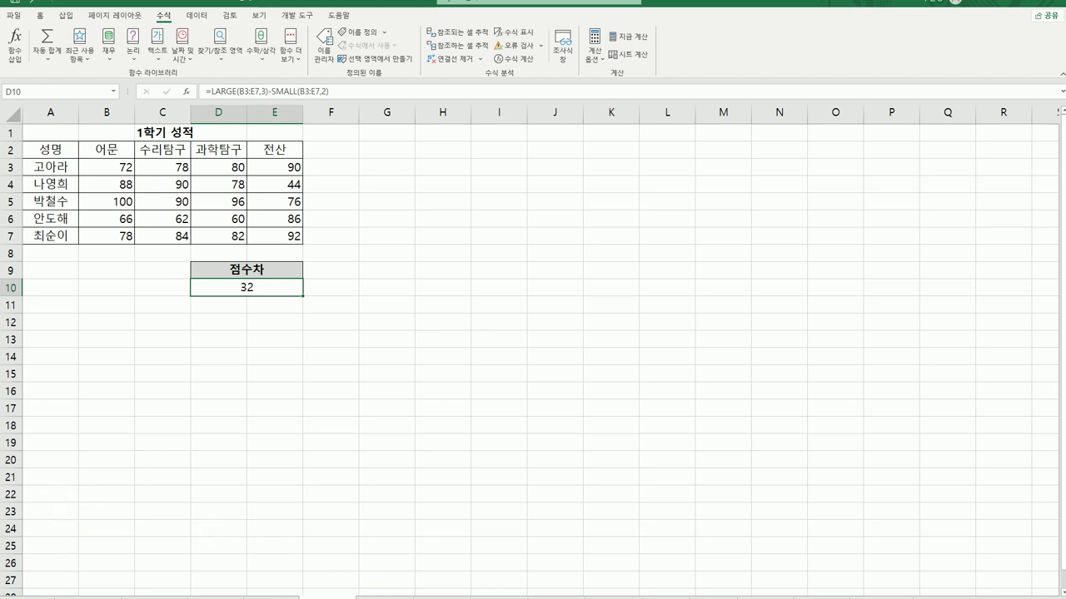
- On the RANK1(예제) worksheet, start a RANK.EQ formula in the 평가 cell E3 and open its function arguments
click(50, 133)
key(ctrl+Page_Down)
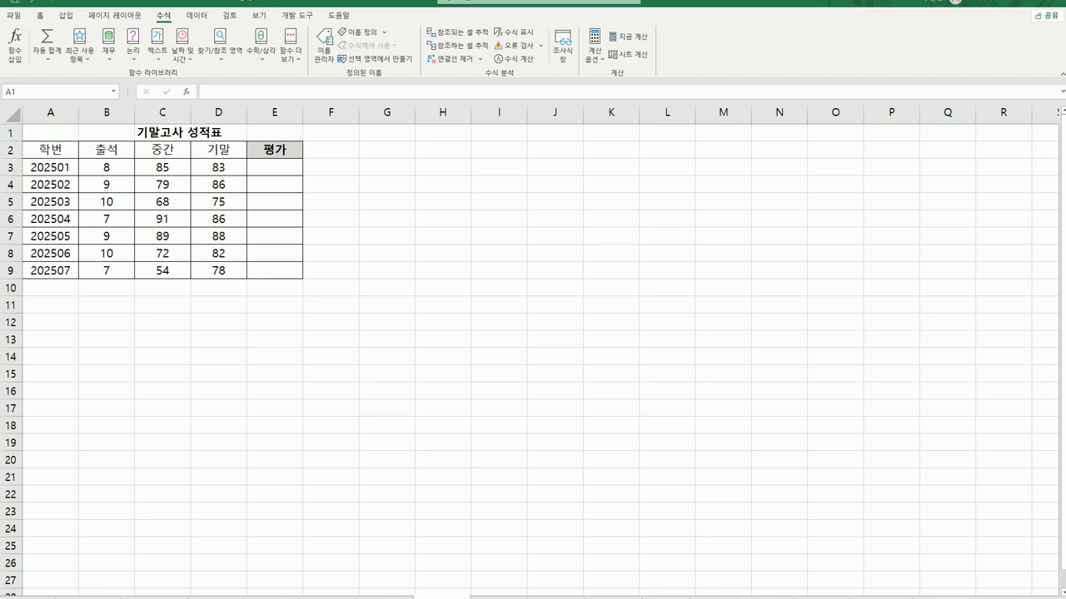
click(282, 171)
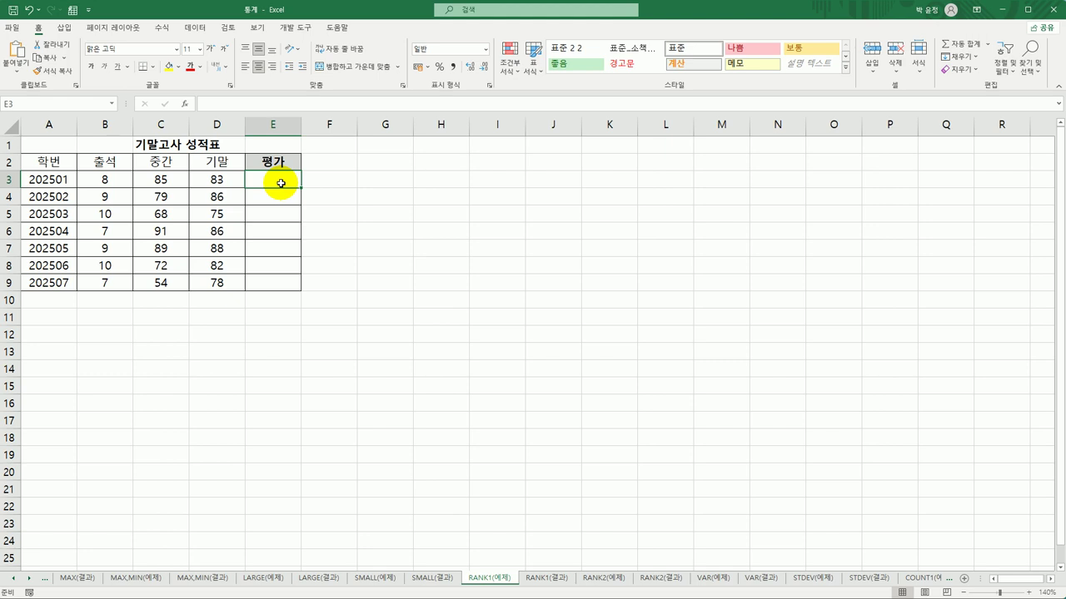
text(=r)
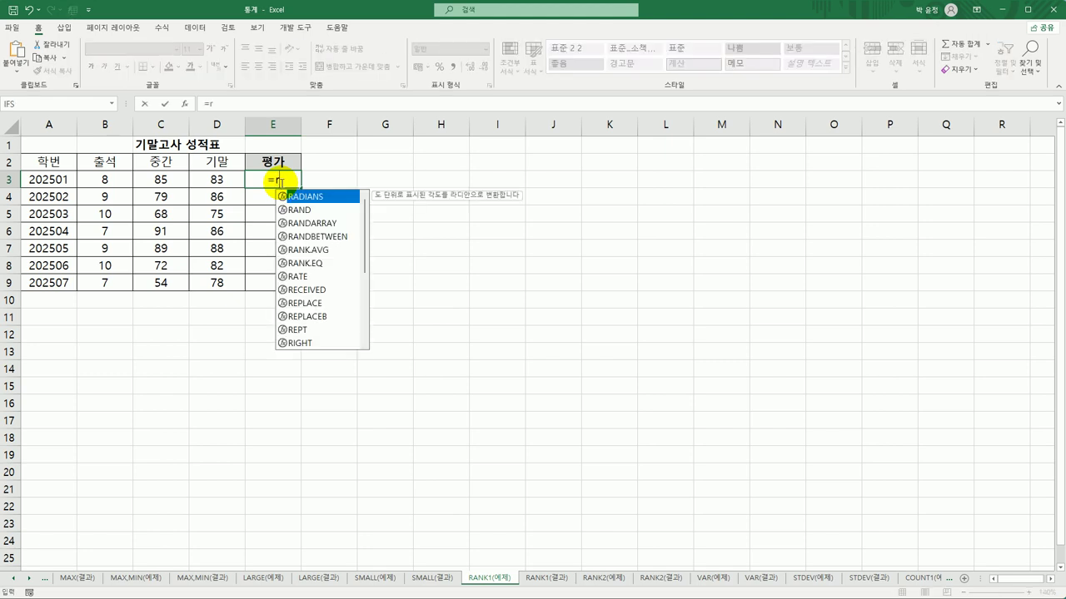
text(ank)
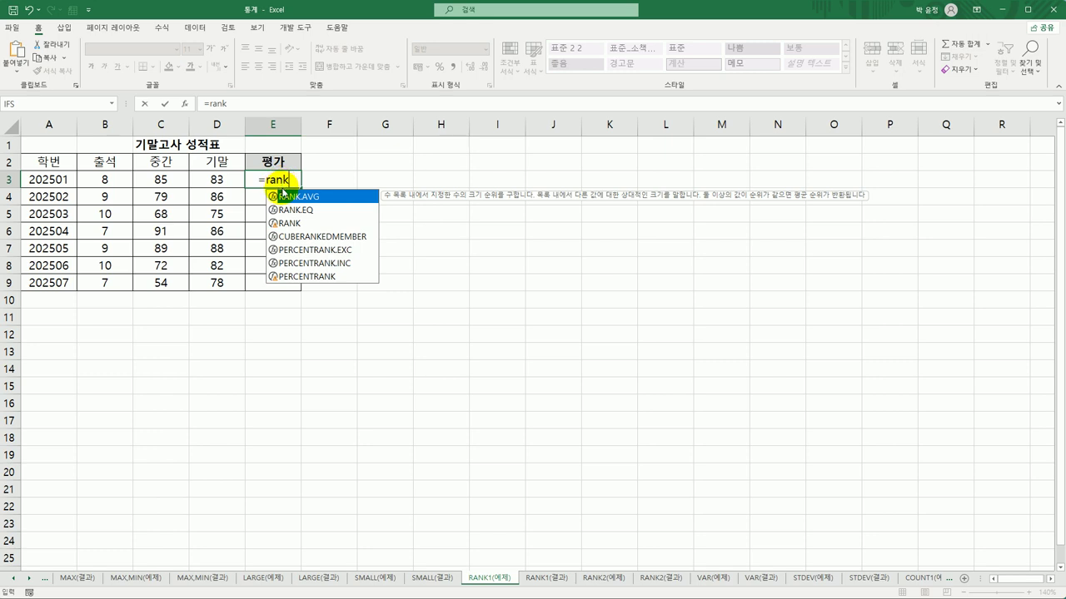
double_click(284, 210)
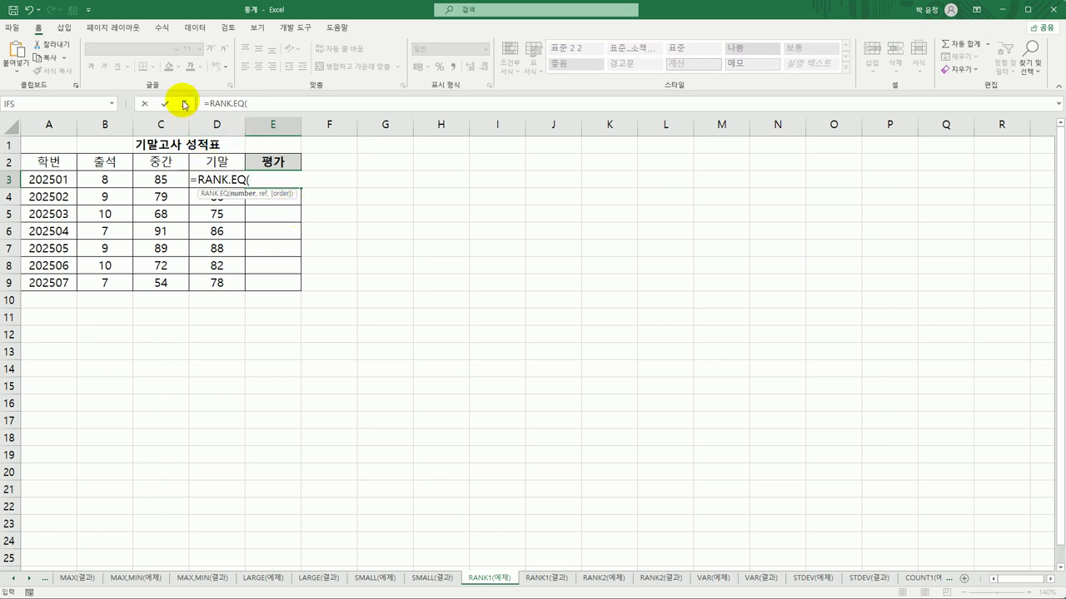
click(185, 103)
drag(574, 159, 417, 148)
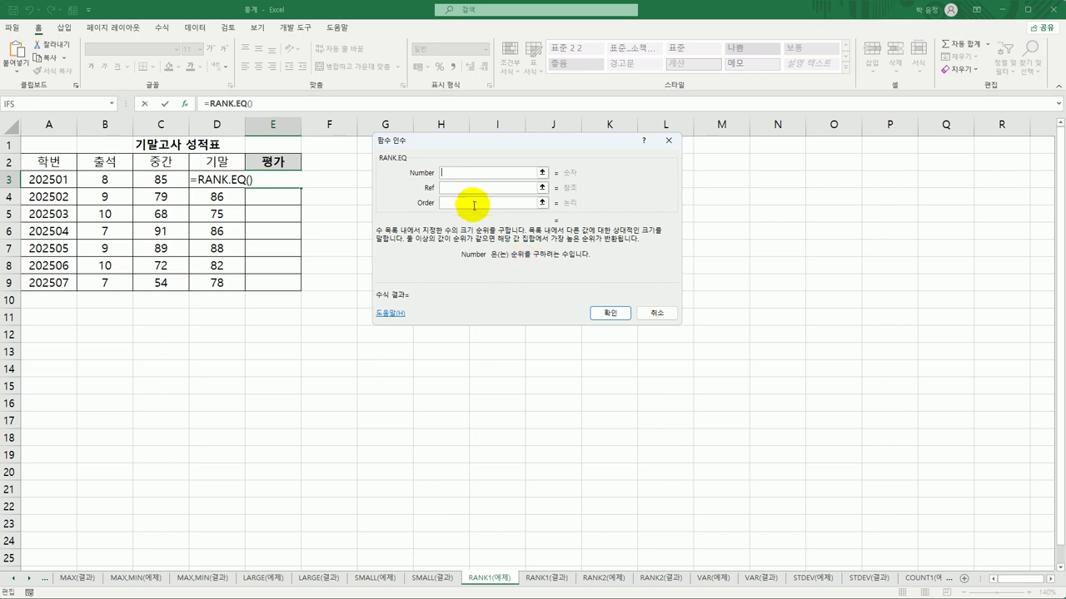
- Complete RANK.EQ with Number D3, Ref $D$3:$D$9 and Order 0, and fill the formula down to E9
click(194, 175)
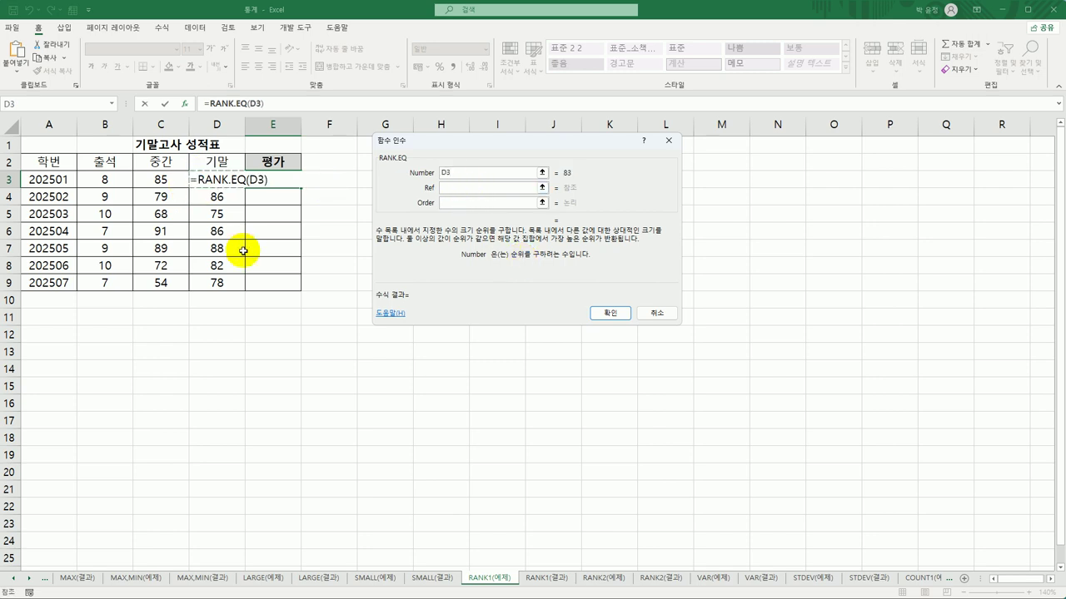
click(463, 188)
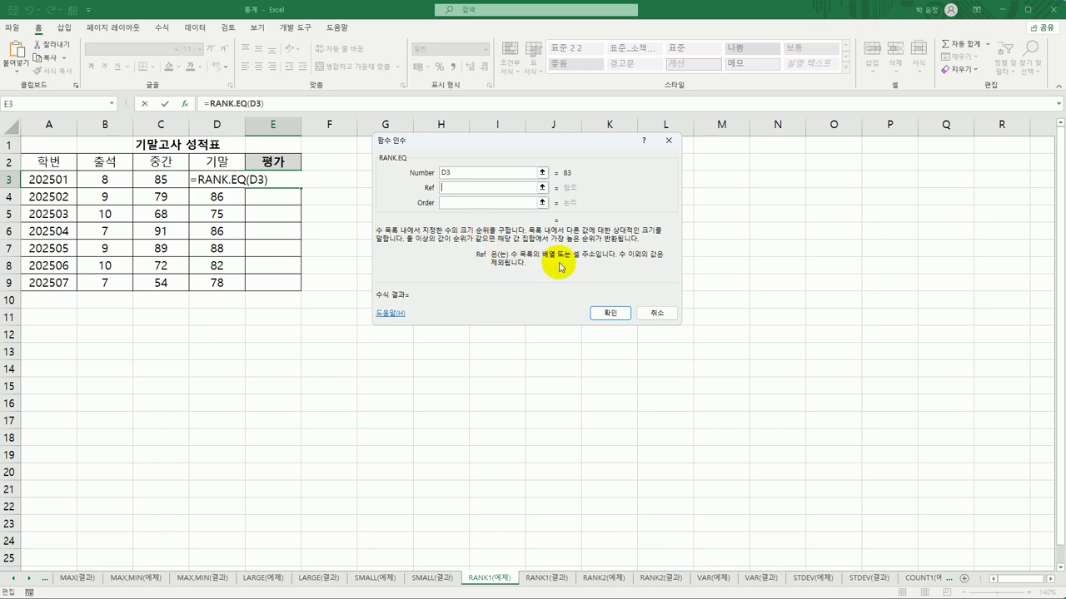
click(218, 179)
drag(218, 179, 232, 280)
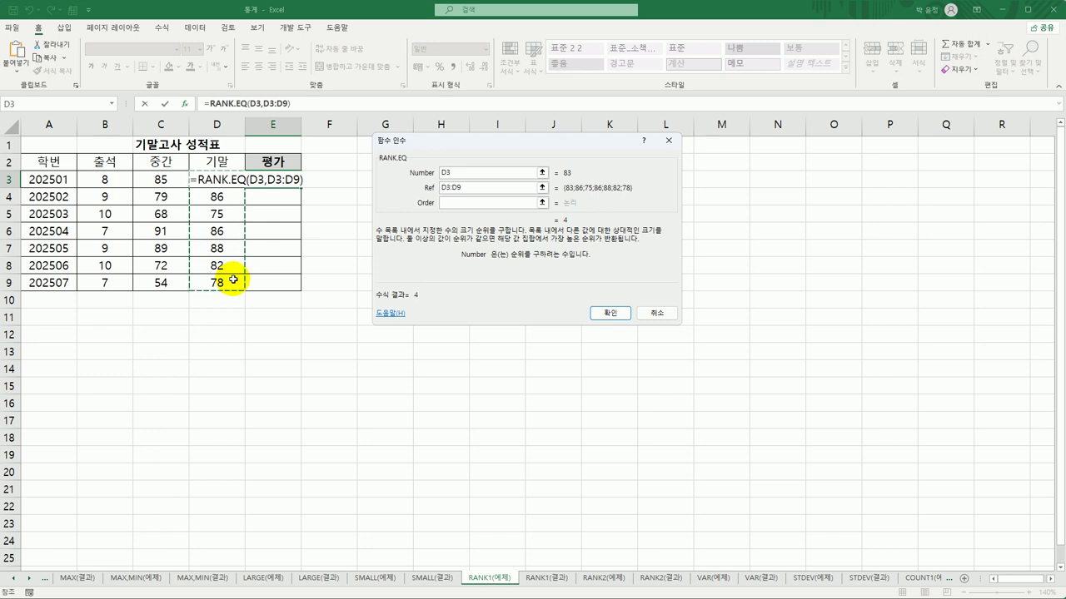
key(F4)
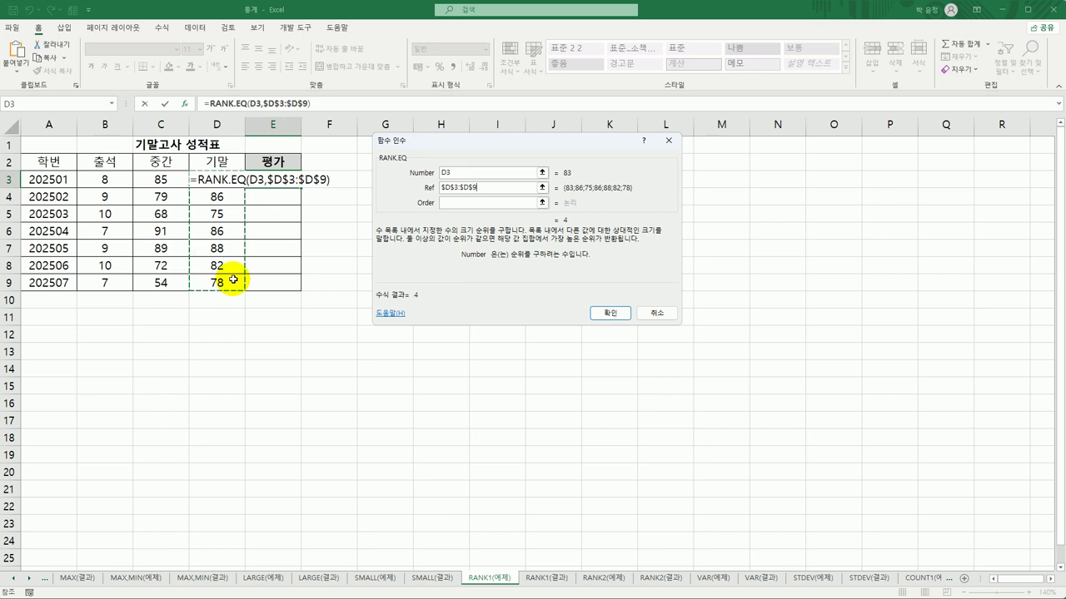
click(464, 204)
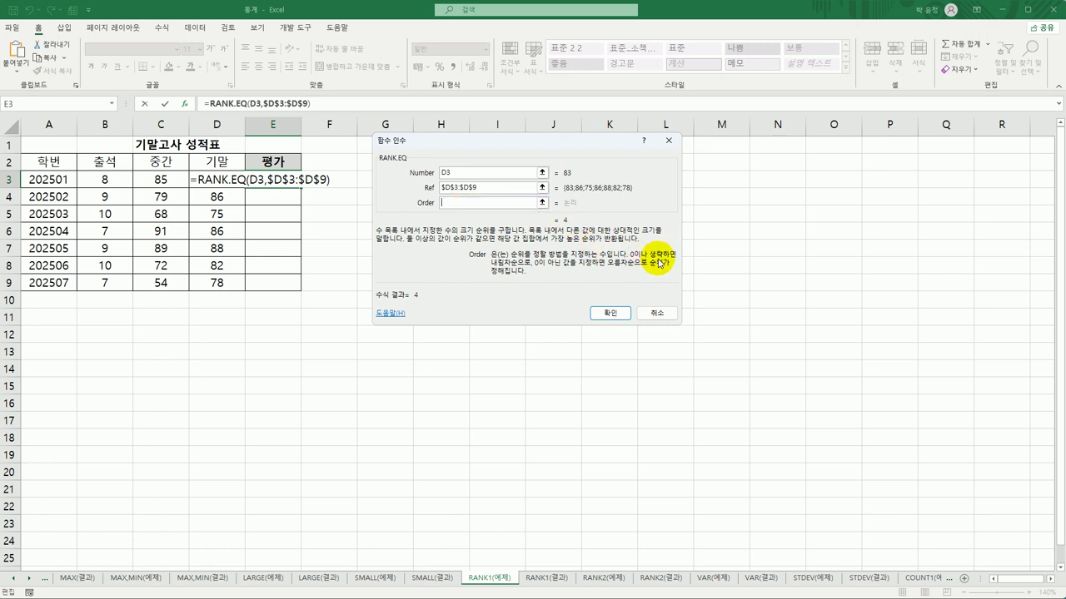
text(0)
click(610, 312)
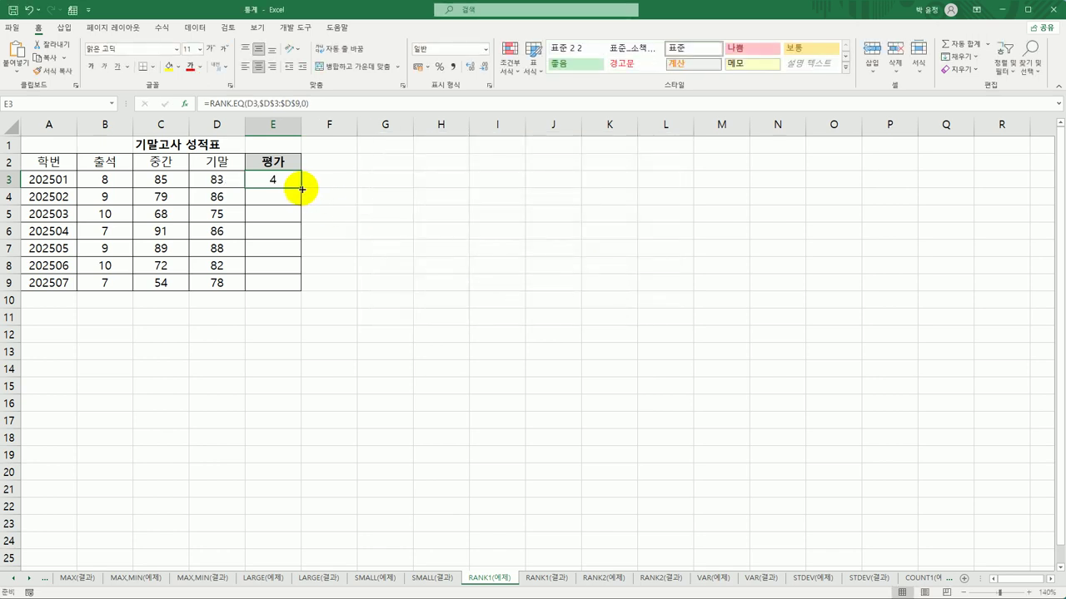
drag(300, 188, 293, 290)
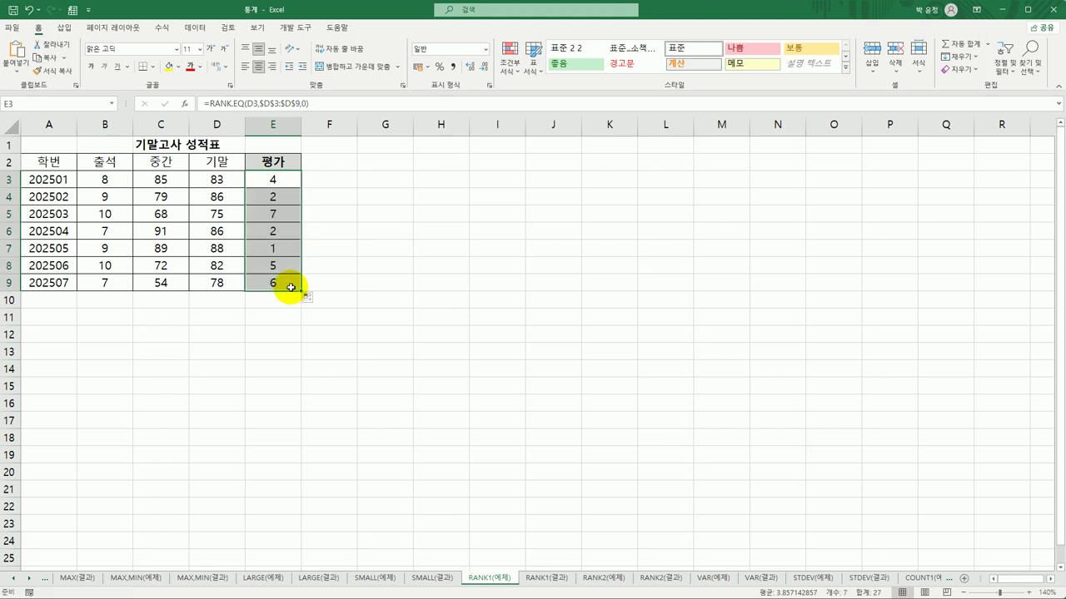
- Wrap the RANK.EQ formula in E3 in an IF with the test <=3 and "상위권" as the true value
click(265, 176)
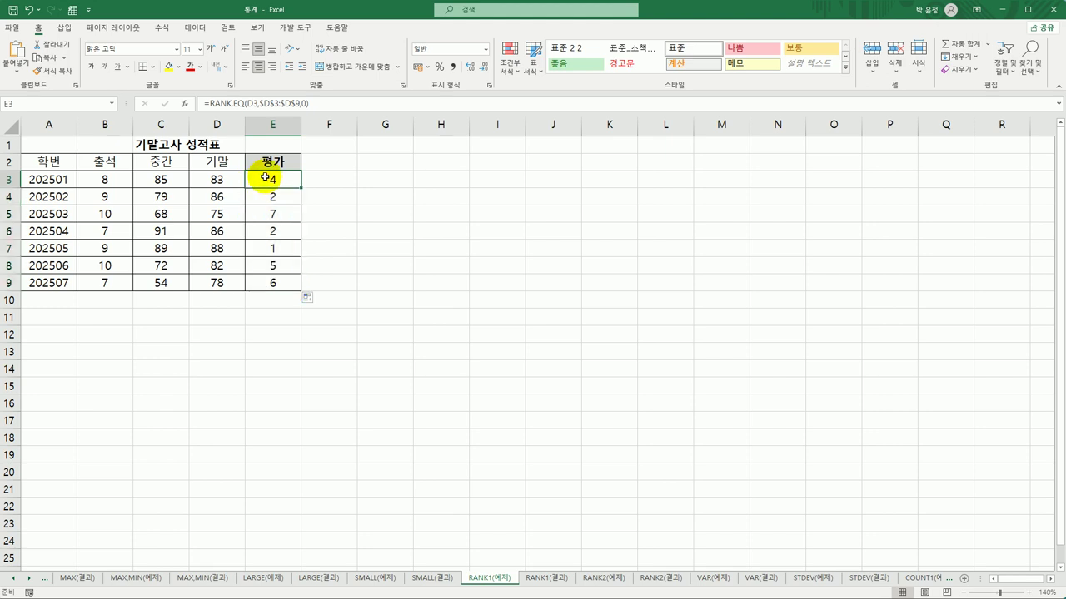
double_click(264, 177)
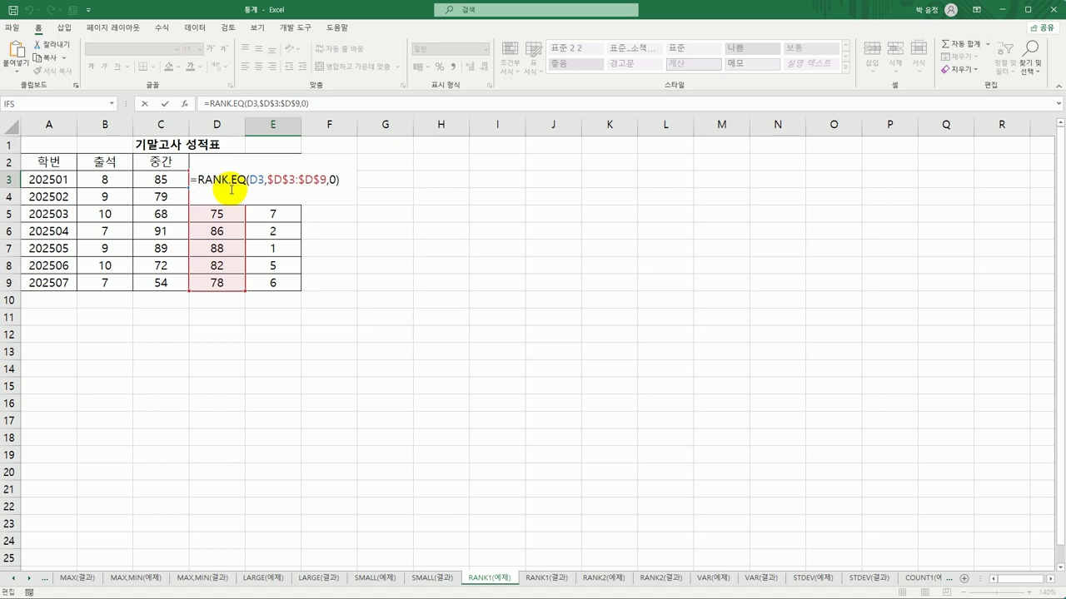
key(Home)
key(Right)
text(if)
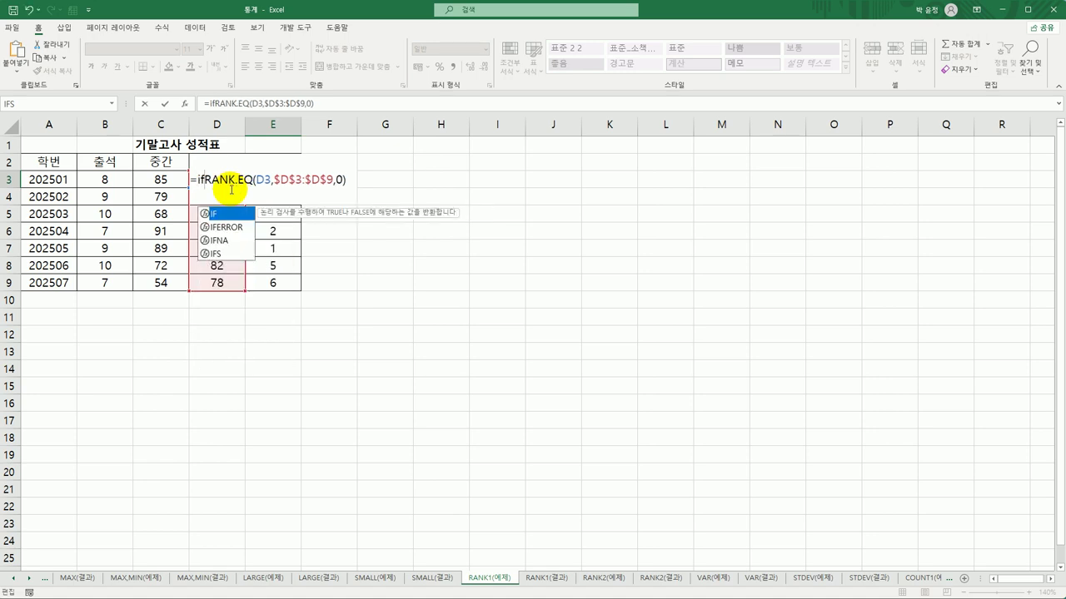
double_click(218, 214)
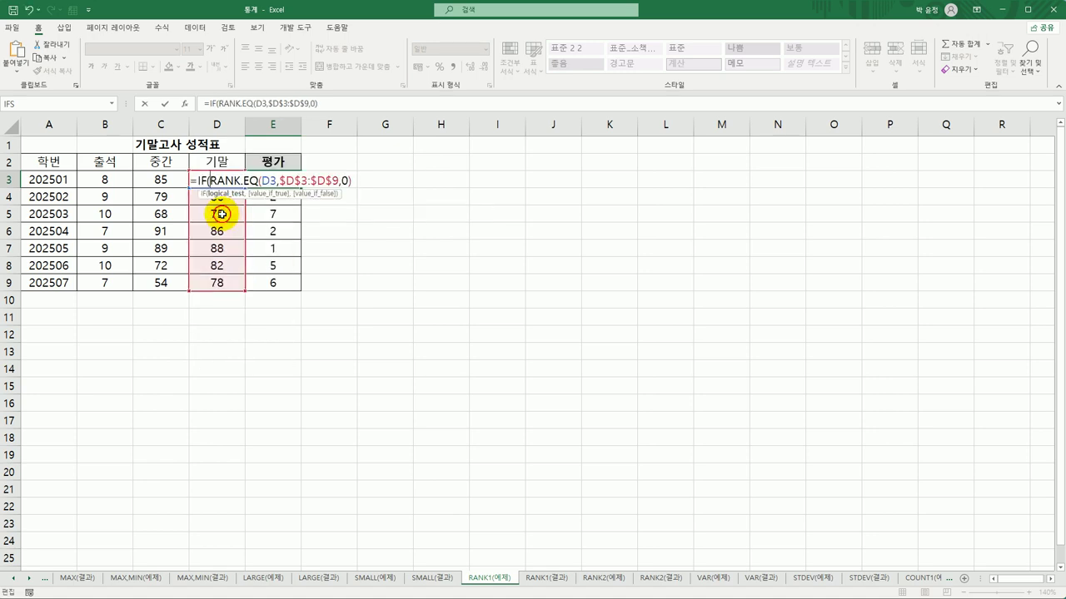
click(353, 186)
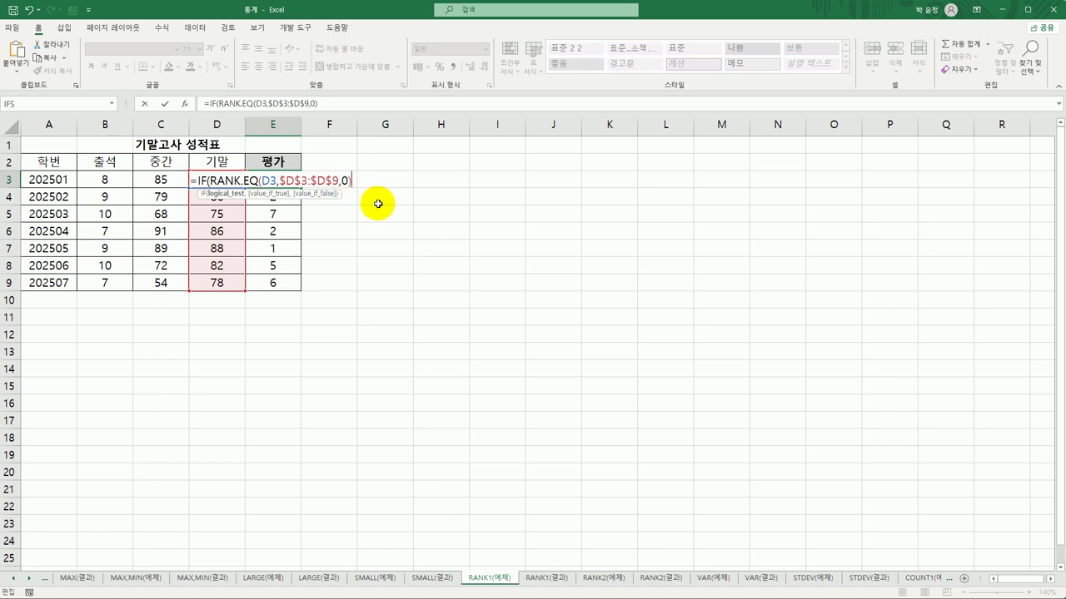
text(<=3,)
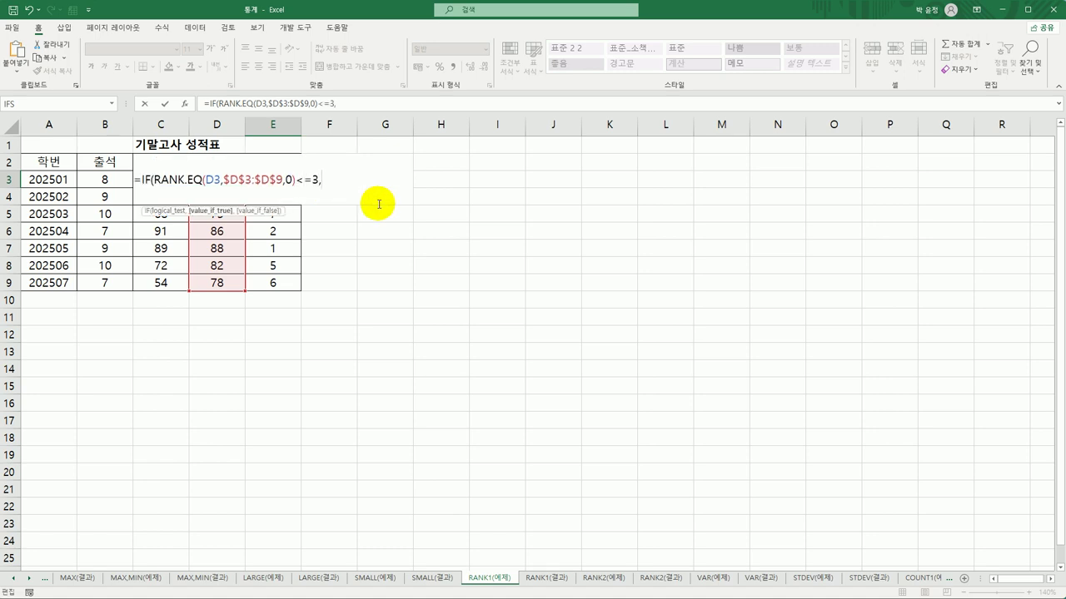
text("상위권",)
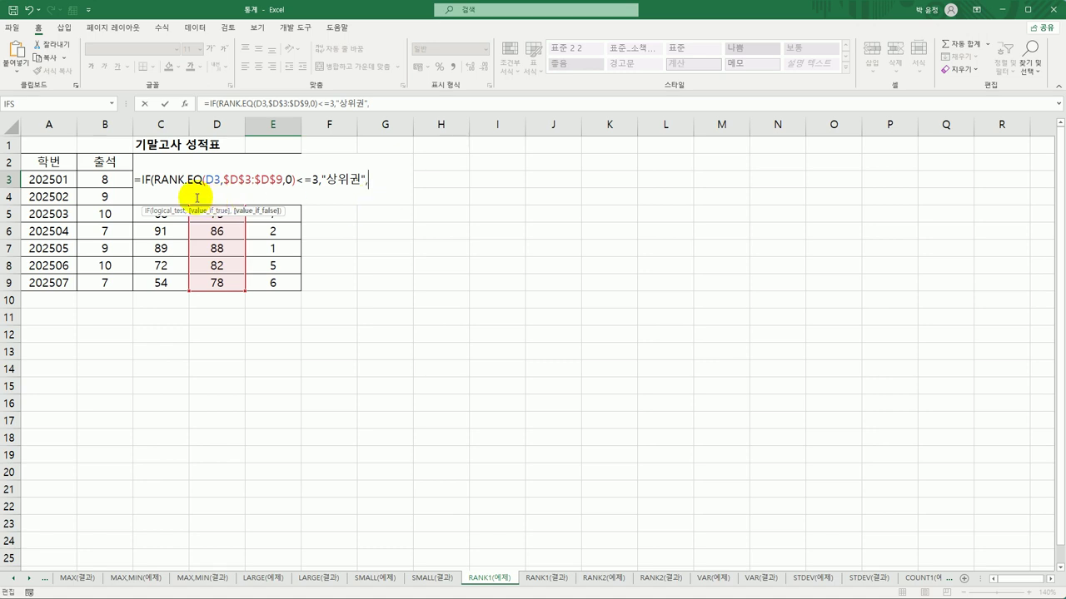
- Duplicate the IF(RANK.EQ…) part as the false value, changing the copy's test to <=5 and its result to "중위권"
drag(141, 180, 376, 187)
key(ctrl+c)
click(374, 182)
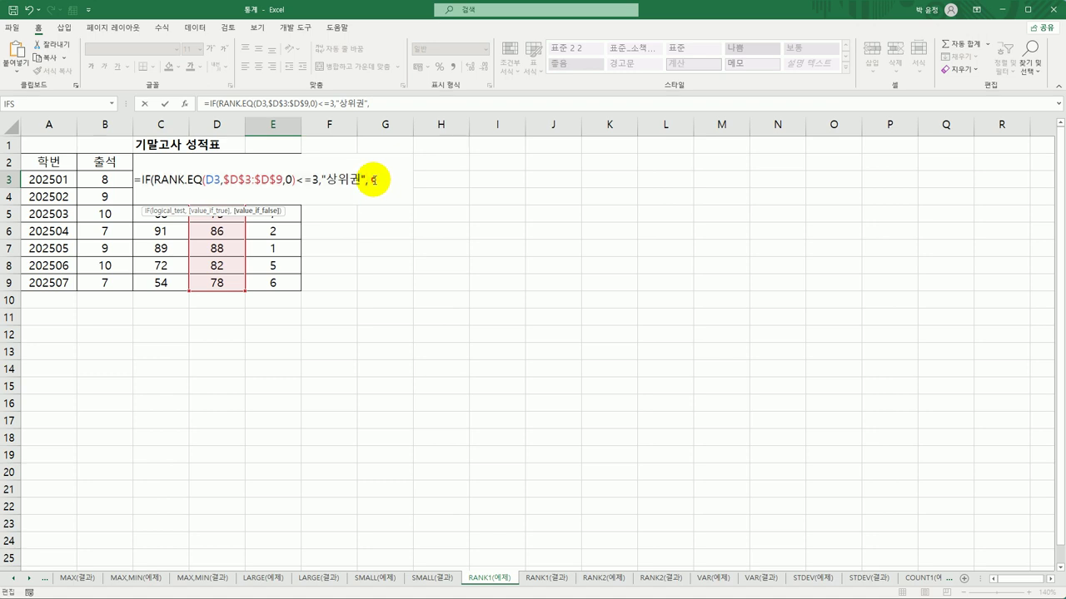
key(ctrl+v)
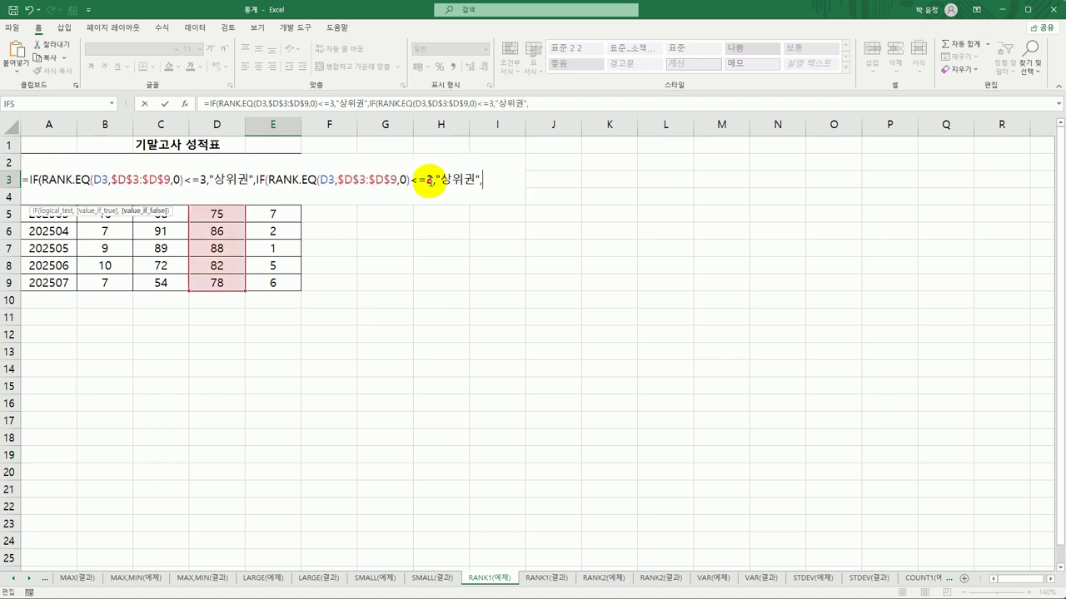
click(428, 181)
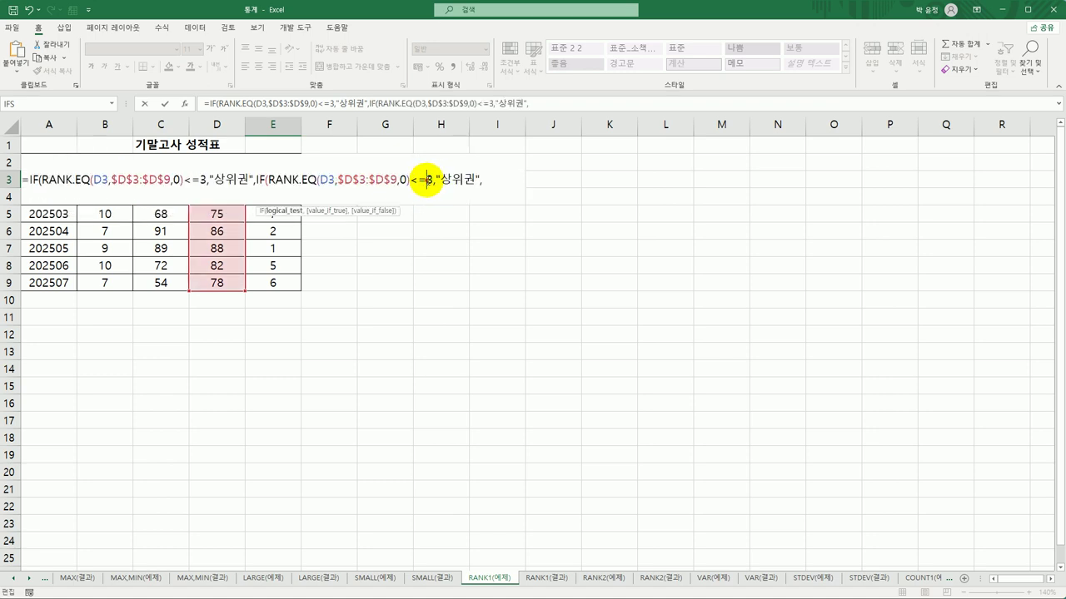
drag(427, 181, 431, 181)
text(5)
drag(438, 180, 443, 179)
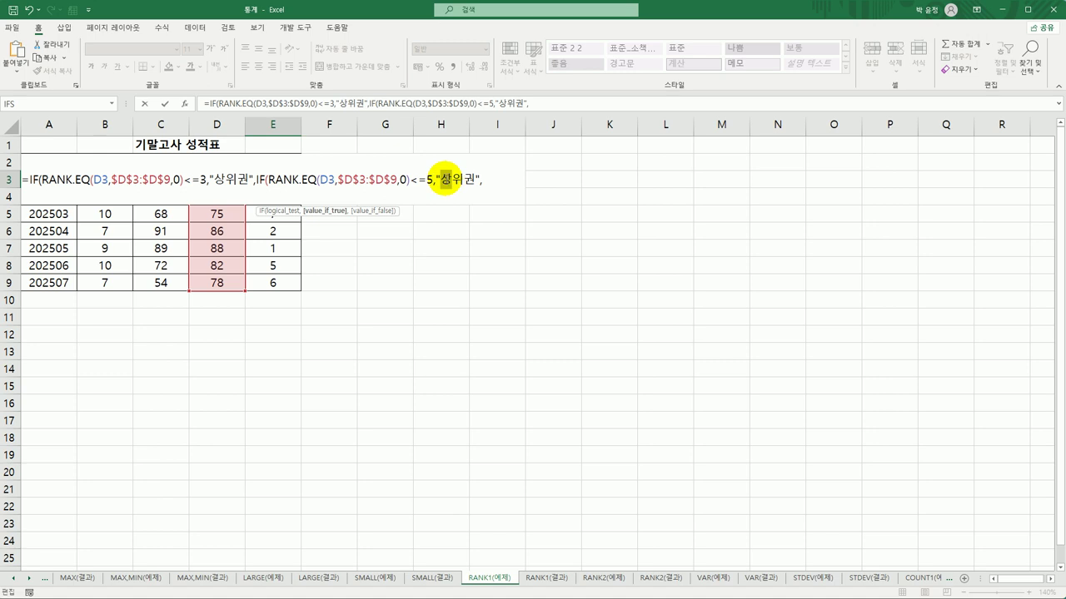
text(중)
- Complete the nested IF in E3 with "하위권" as the final false value and fill the formula down to E9
click(495, 178)
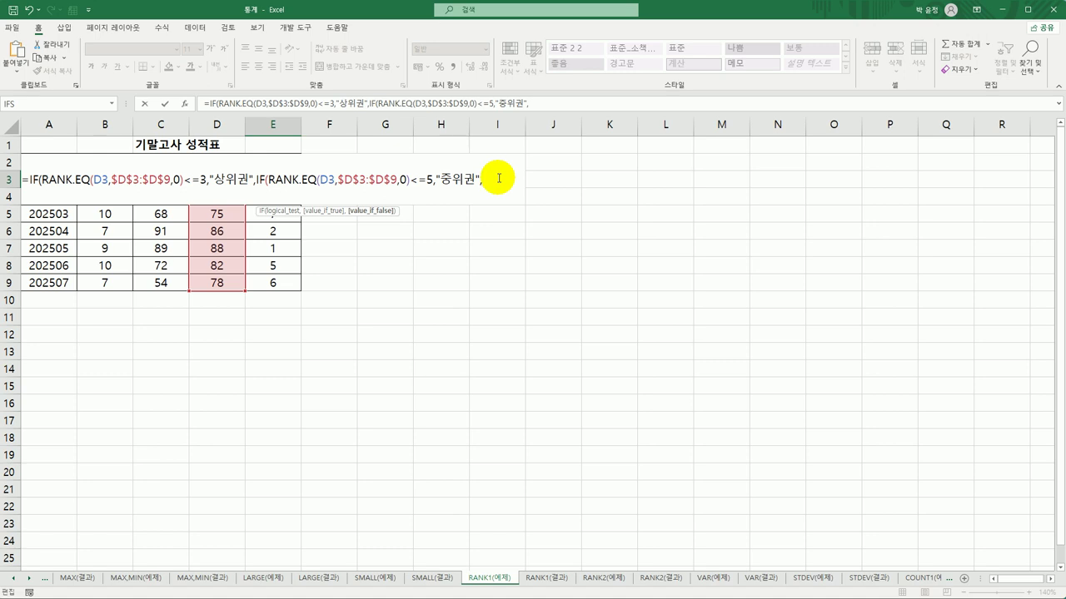
text("하우)
text(위권)
text("하위권)
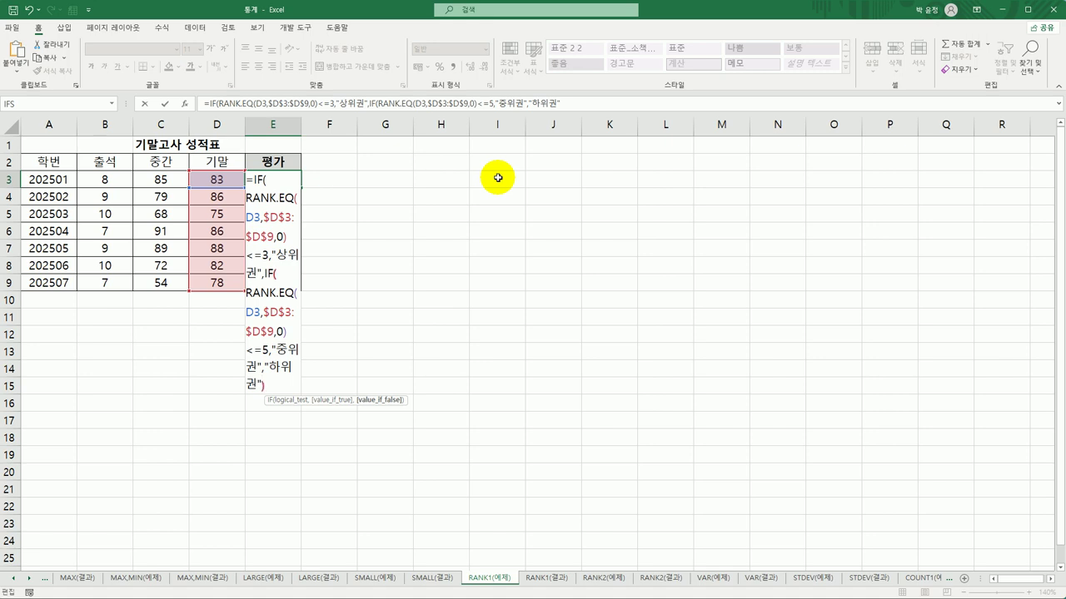
text()))
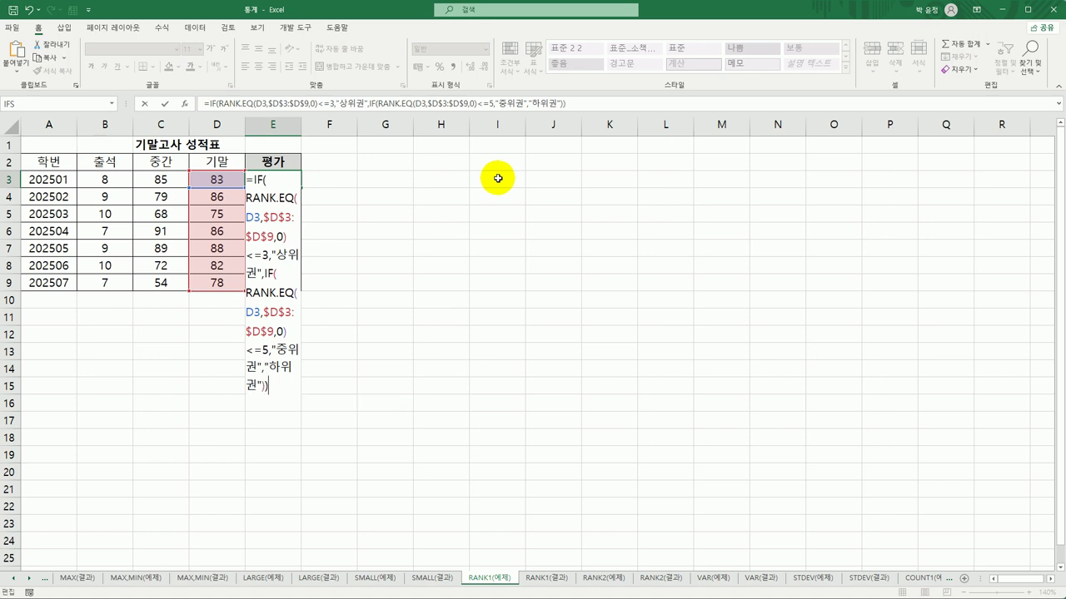
key(Return)
click(288, 179)
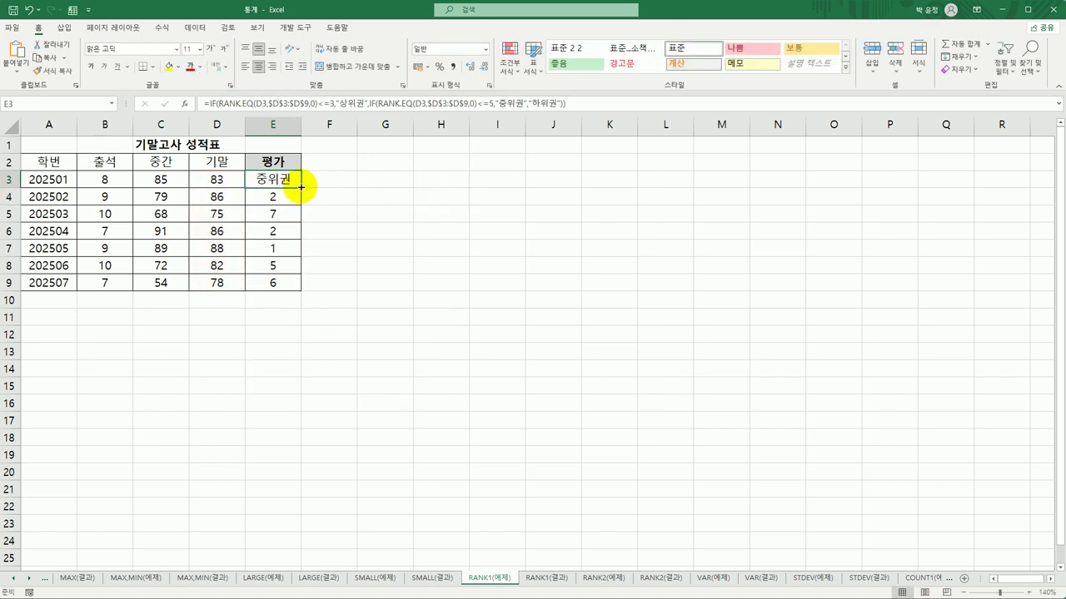
drag(304, 189, 287, 284)
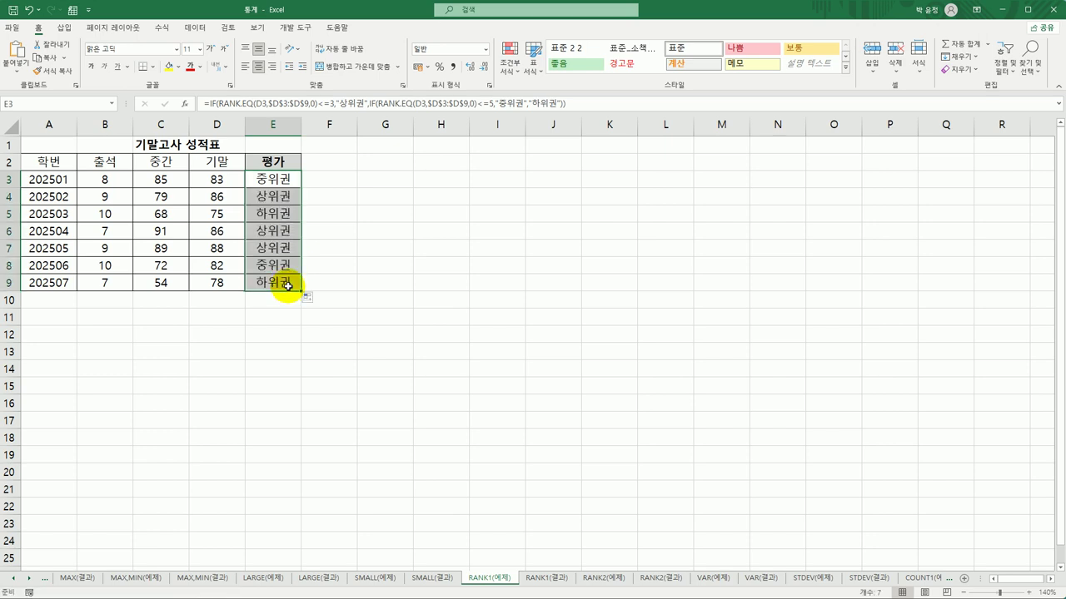
click(285, 179)
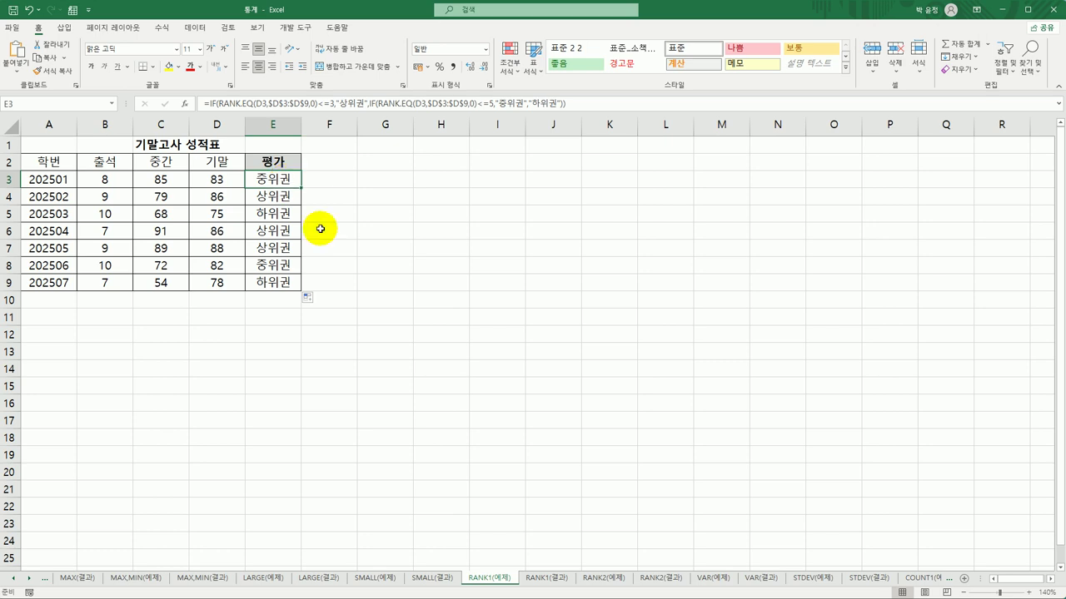
- On the RANK2(예제) worksheet, start a RANK.EQ formula in the 배정자리 cell D3 and open its function arguments
click(537, 577)
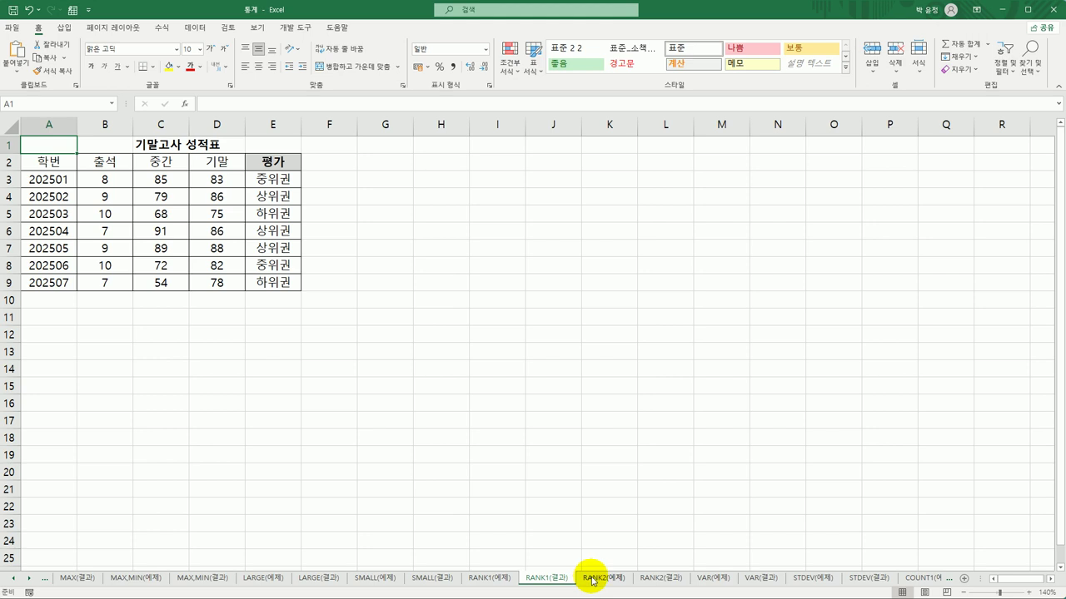
click(592, 578)
click(210, 191)
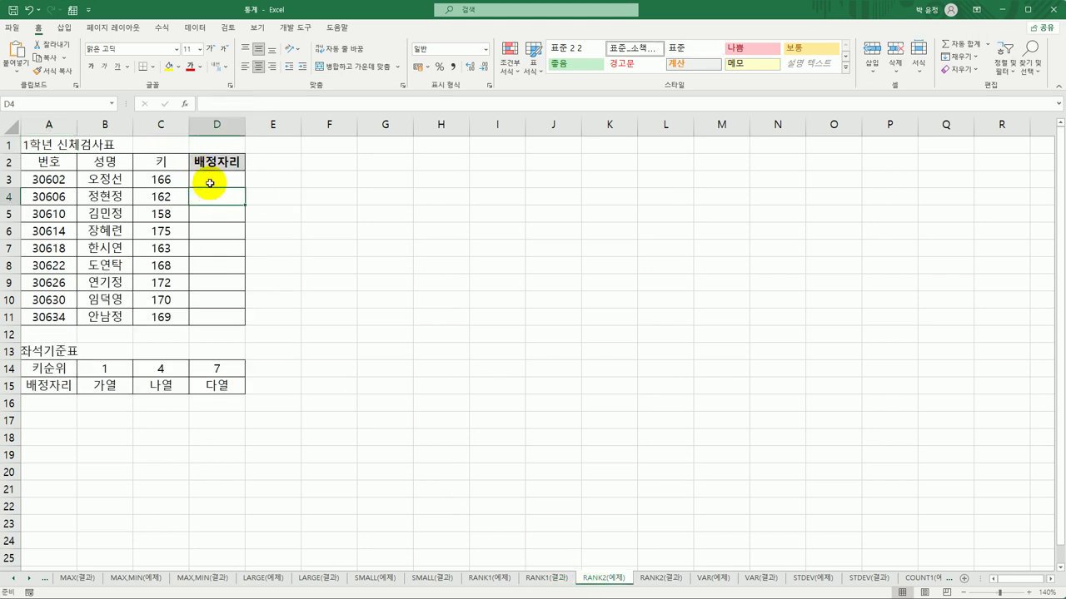
click(211, 180)
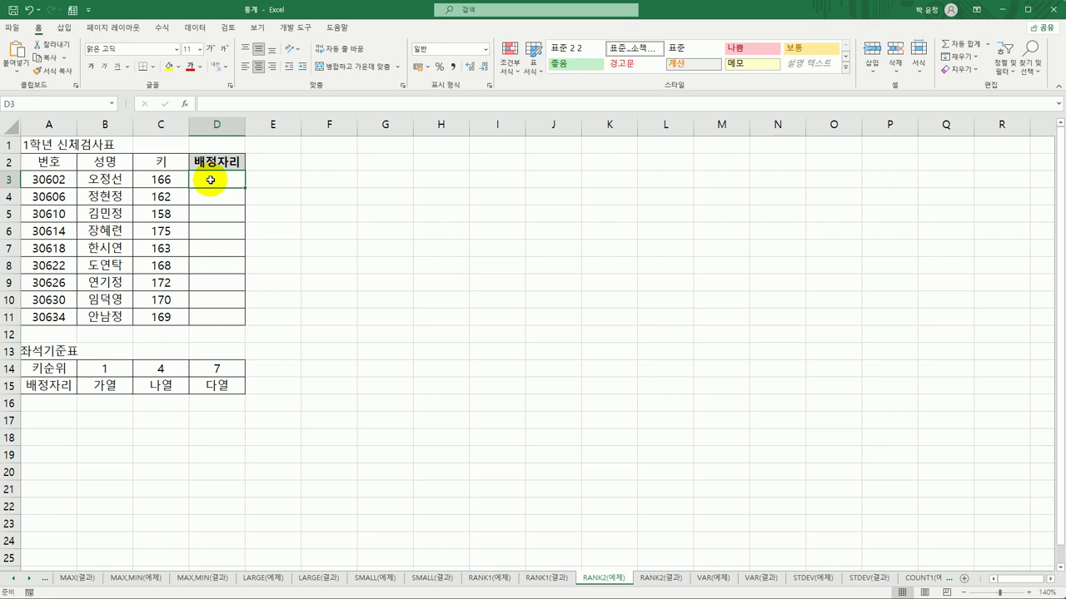
text(=ㄱ)
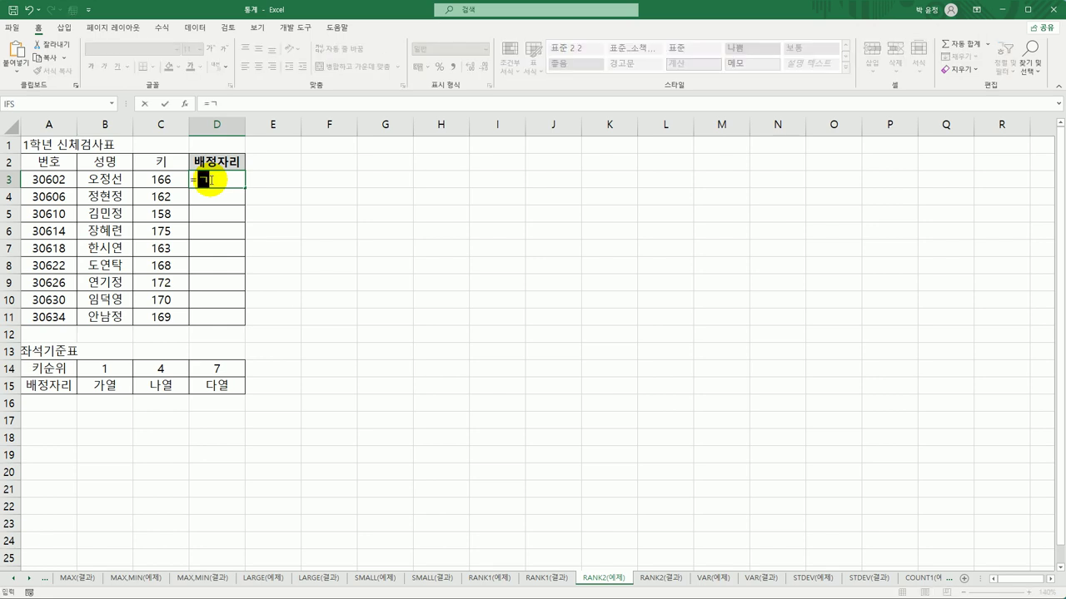
key(BackSpace)
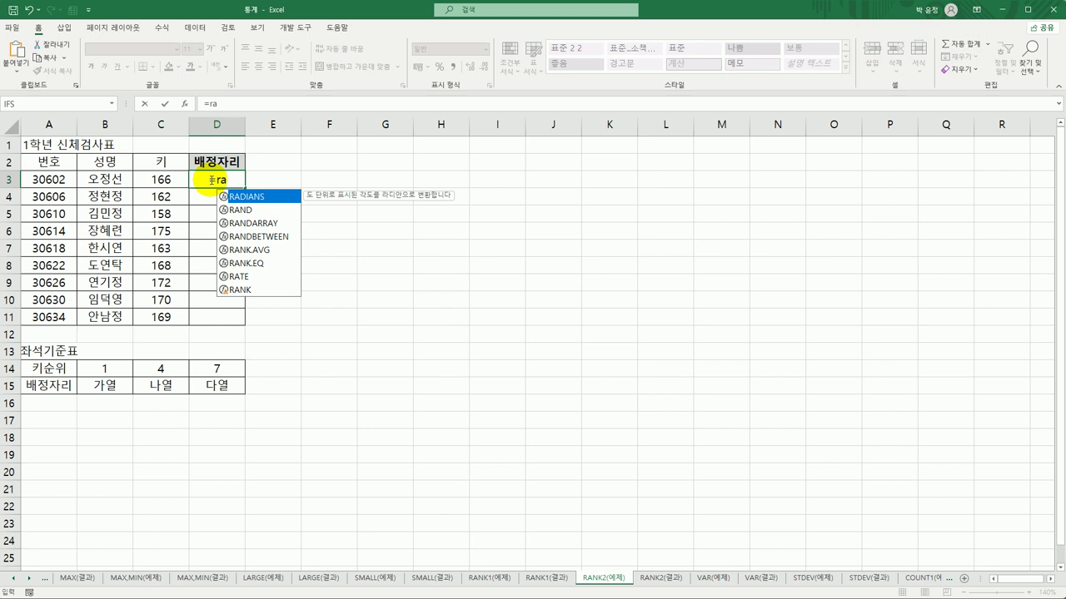
text(nk)
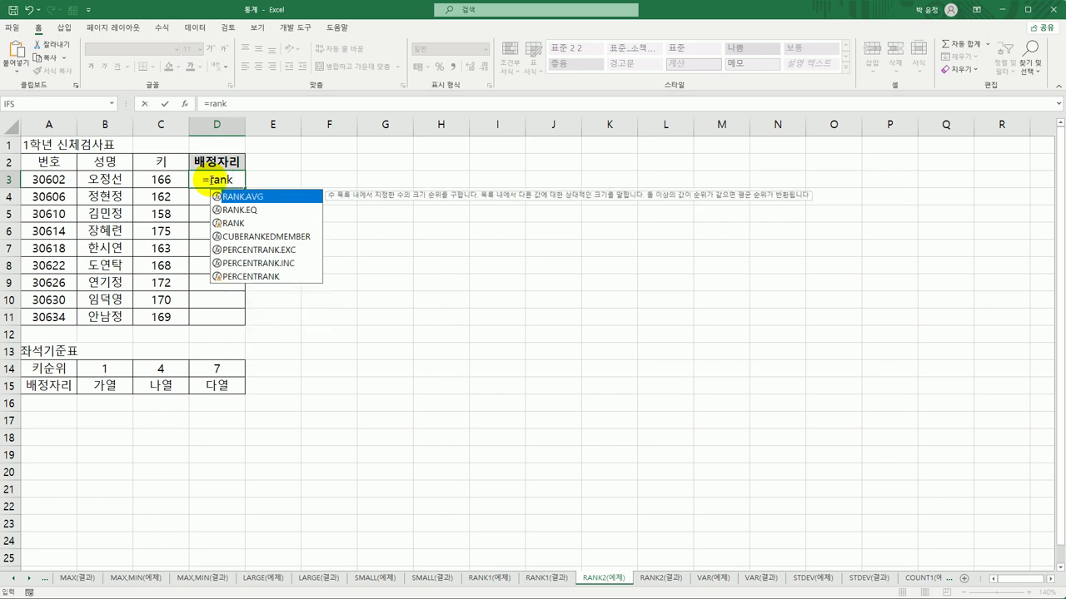
double_click(248, 209)
click(186, 103)
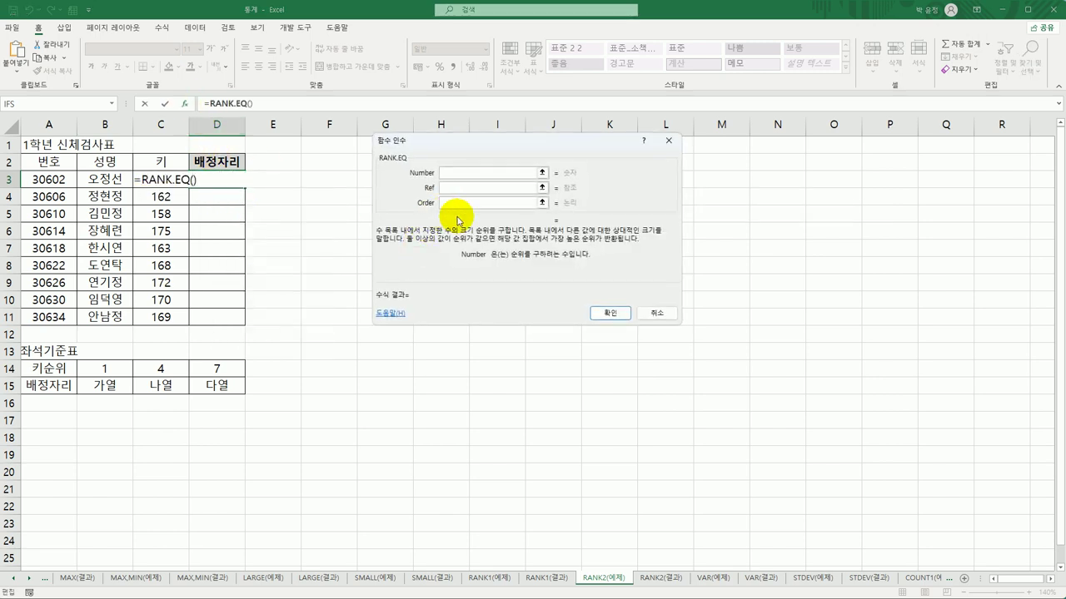
- Complete RANK.EQ with Number C3, Ref $C$3:$C$11 and Order 1, and fill the formula down to D11
click(154, 179)
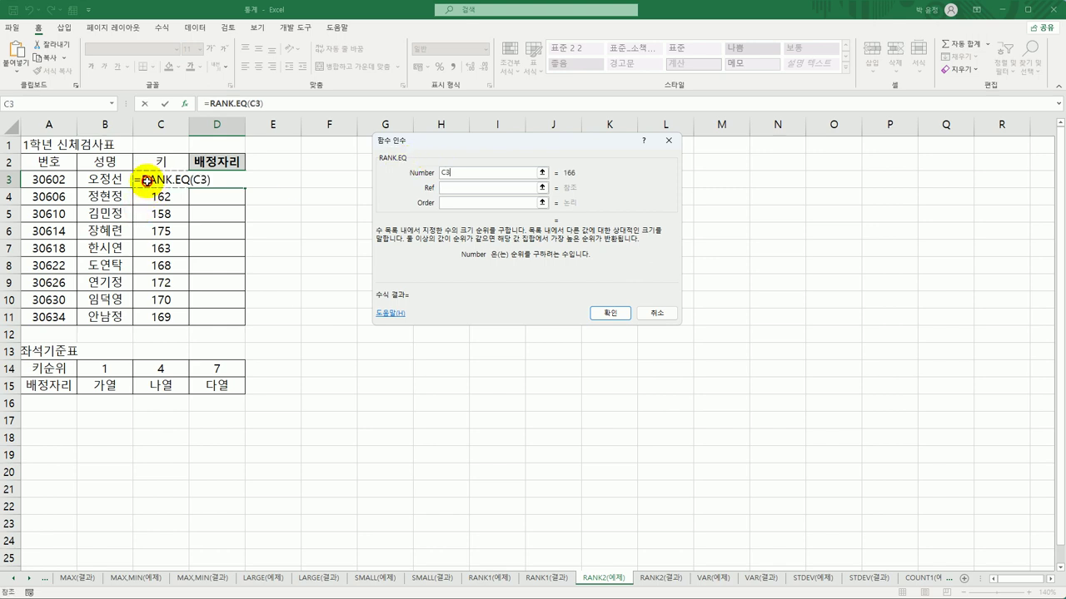
click(480, 186)
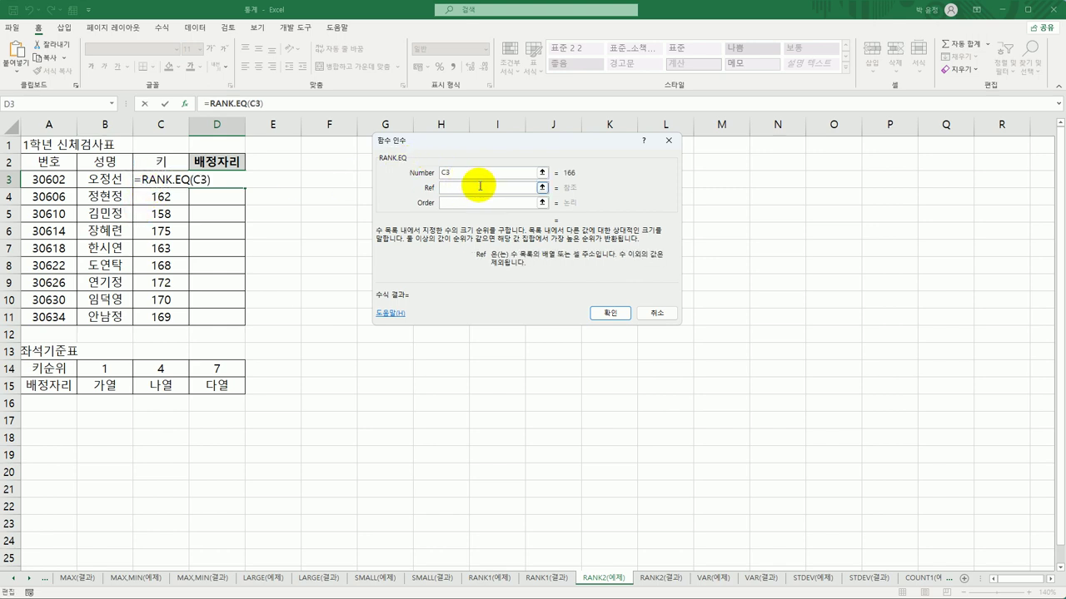
drag(160, 178, 177, 320)
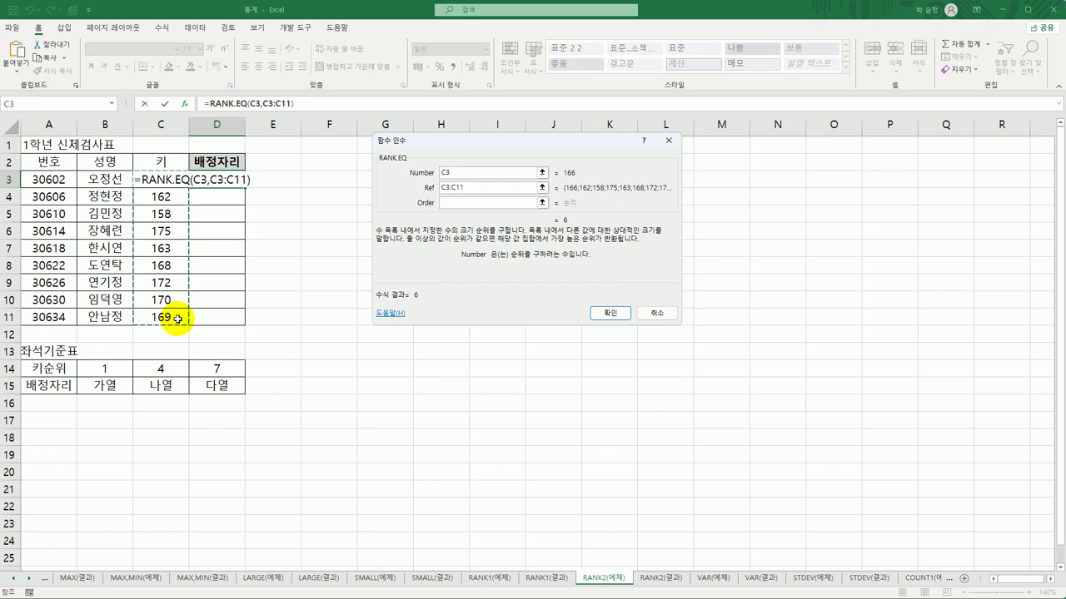
key(F4)
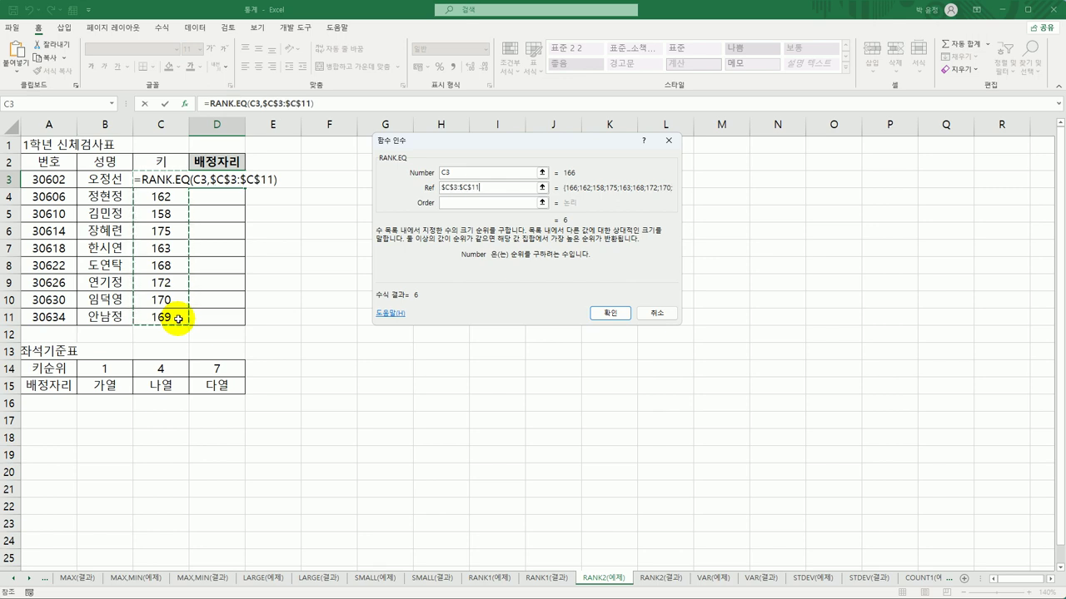
click(471, 202)
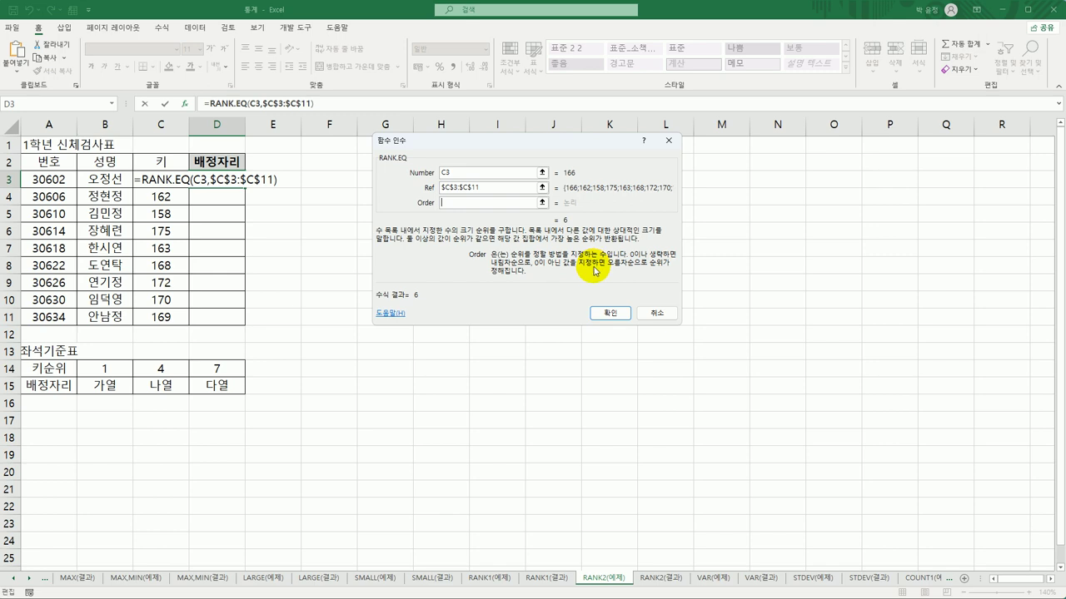
text(1)
click(609, 317)
drag(246, 187, 257, 328)
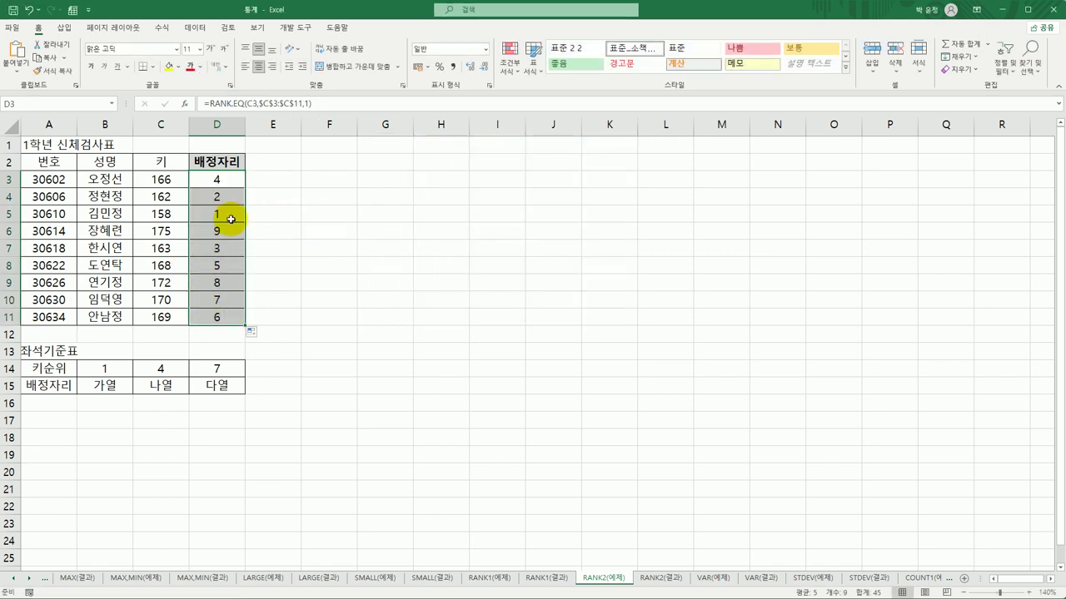
- Wrap the RANK.EQ formula in D3 in HLOOKUP as its lookup value and open the HLOOKUP function arguments
click(214, 186)
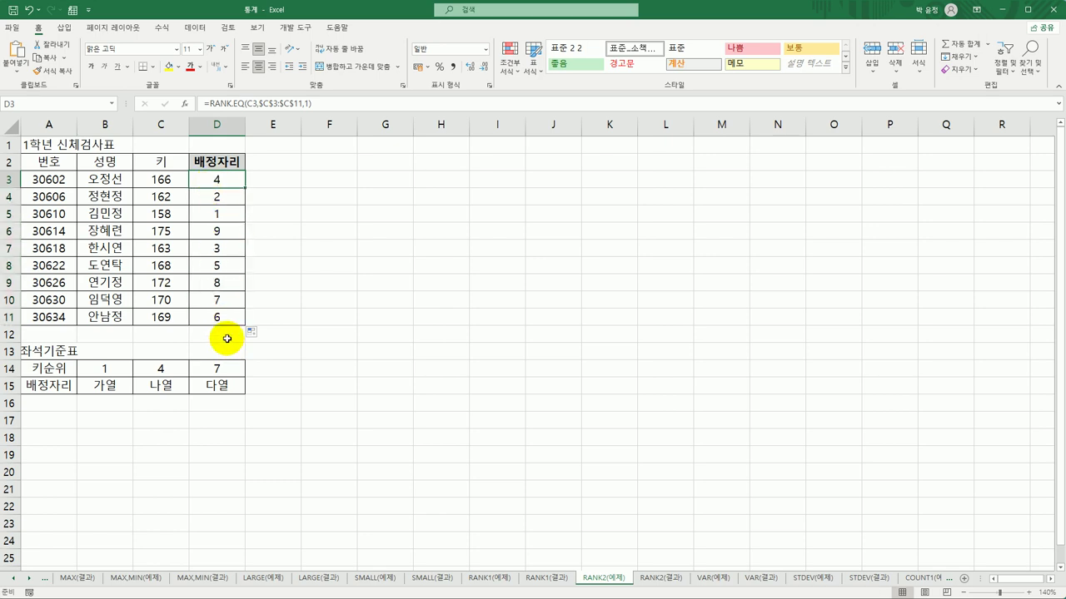
drag(98, 369, 217, 384)
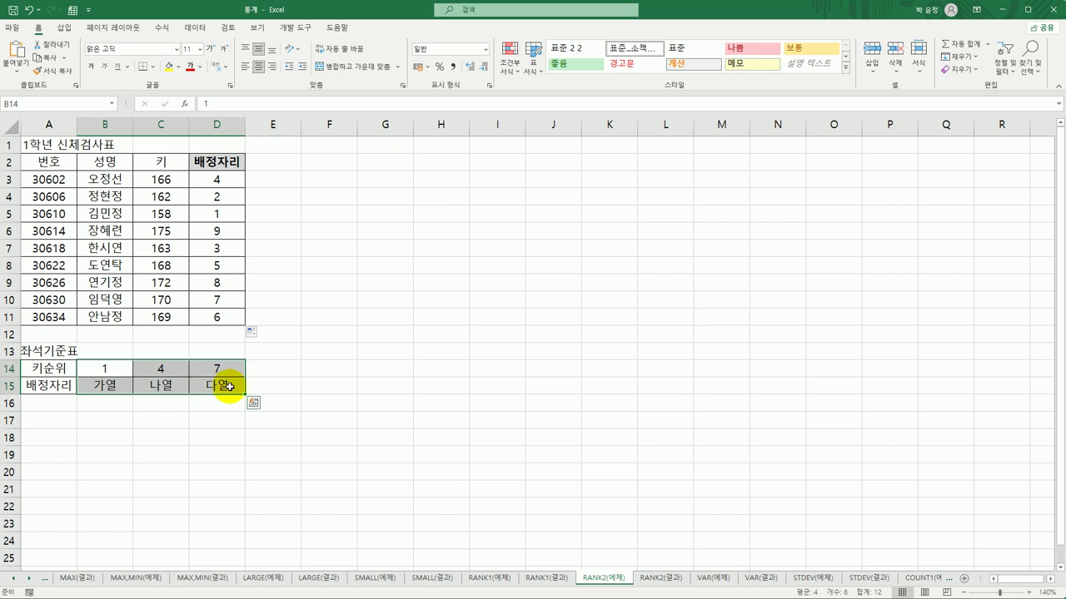
click(218, 179)
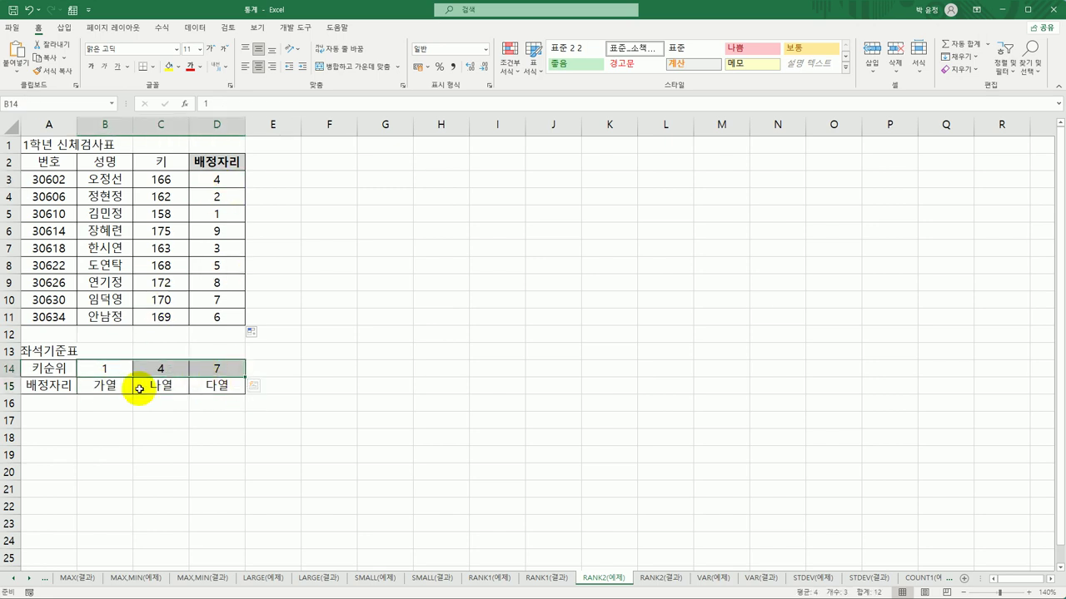
drag(125, 386, 239, 388)
click(220, 174)
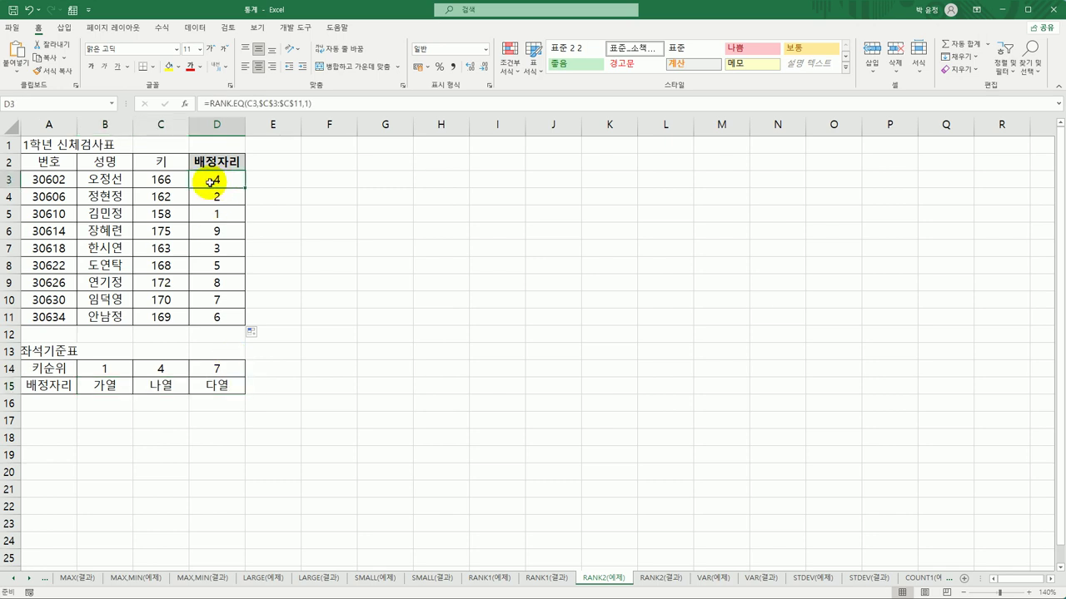
double_click(209, 176)
click(143, 180)
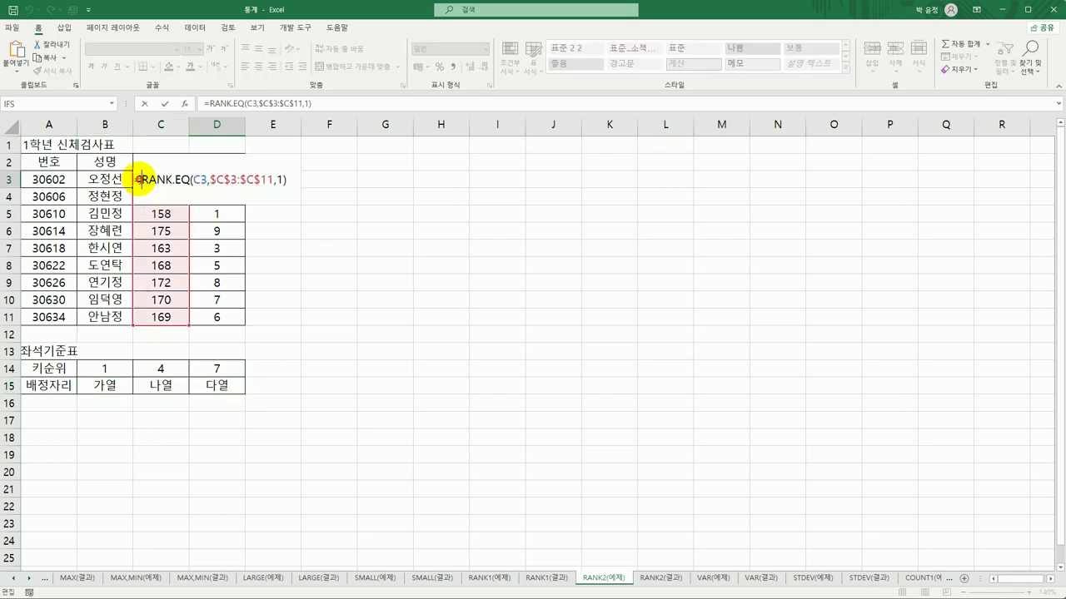
text(hl)
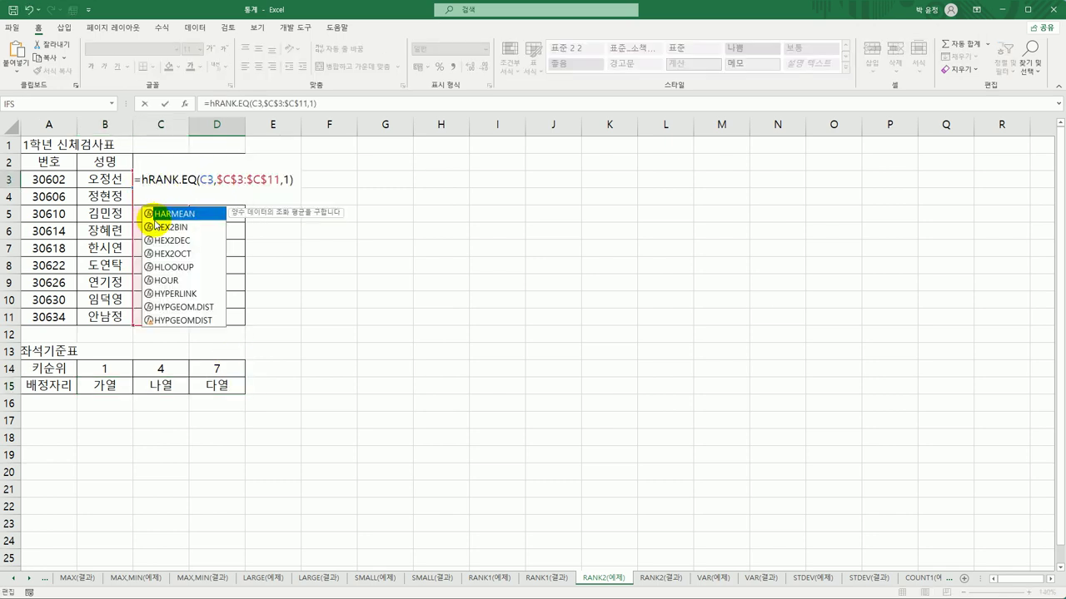
double_click(167, 214)
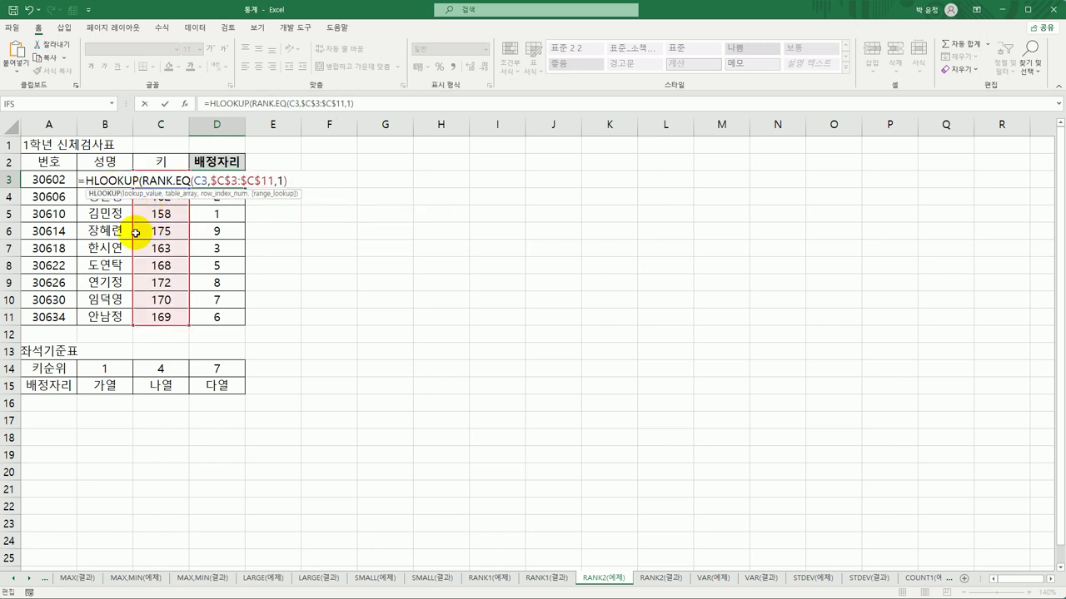
click(183, 105)
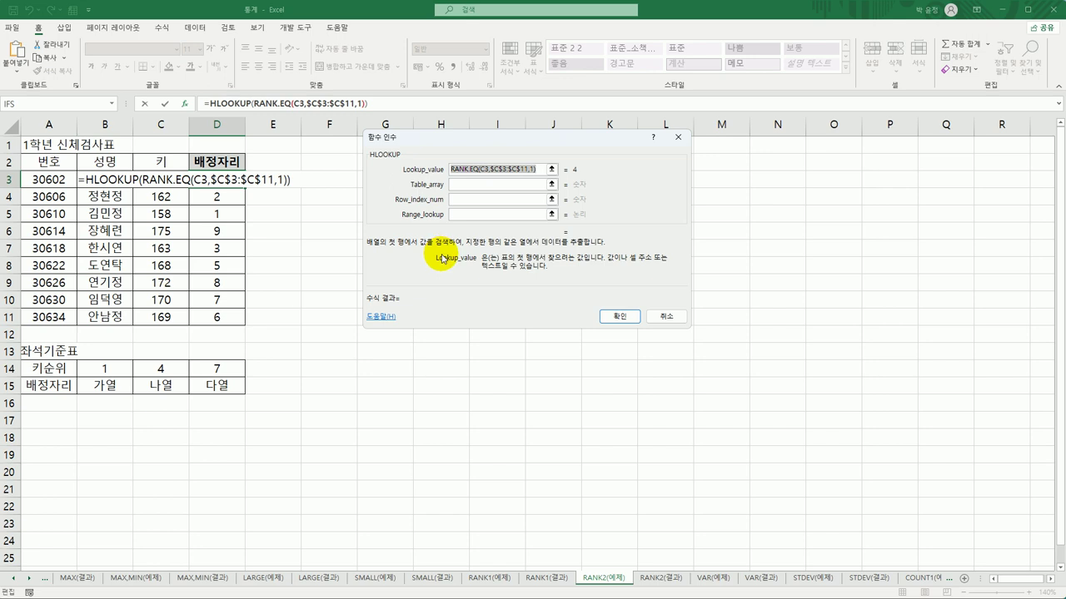
- Complete HLOOKUP with Table_array $B$14:$D$15, Row_index_num 2 and Range_lookup TRUE, and fill the formula down to D11
click(504, 185)
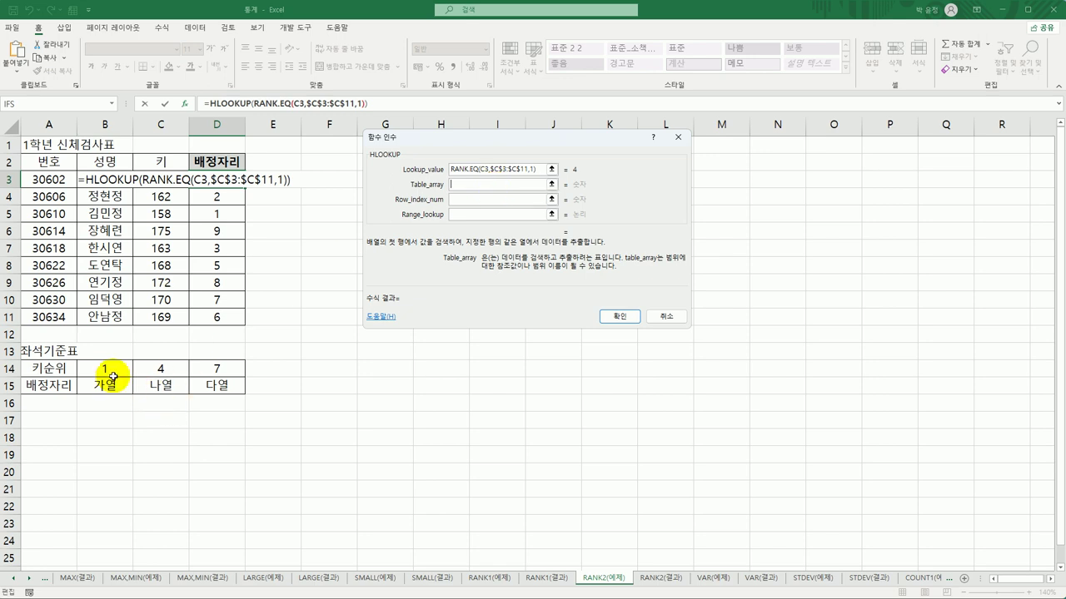
drag(107, 369, 211, 388)
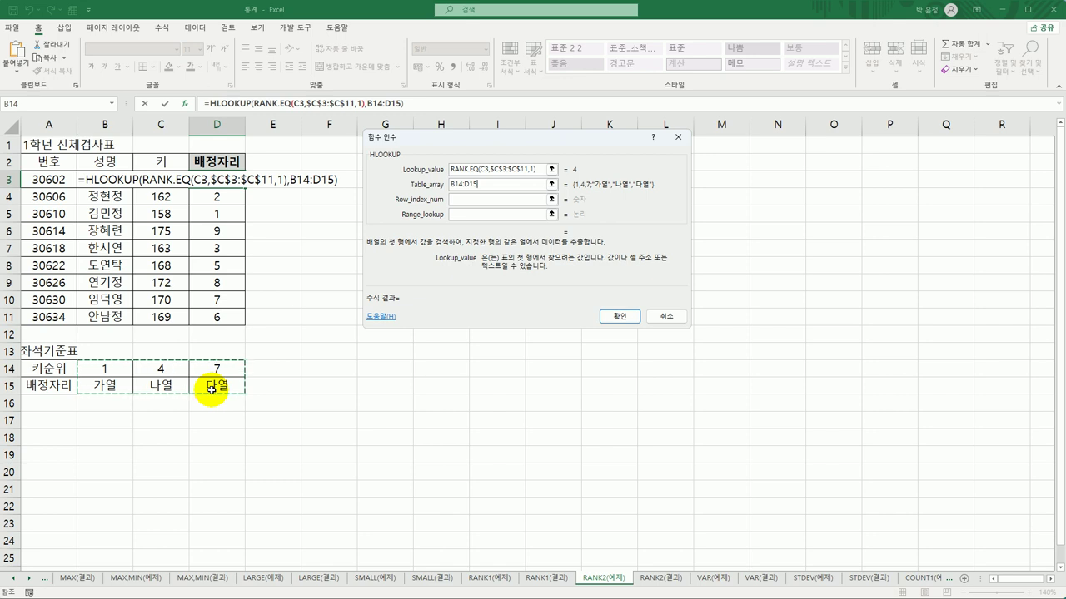
key(F4)
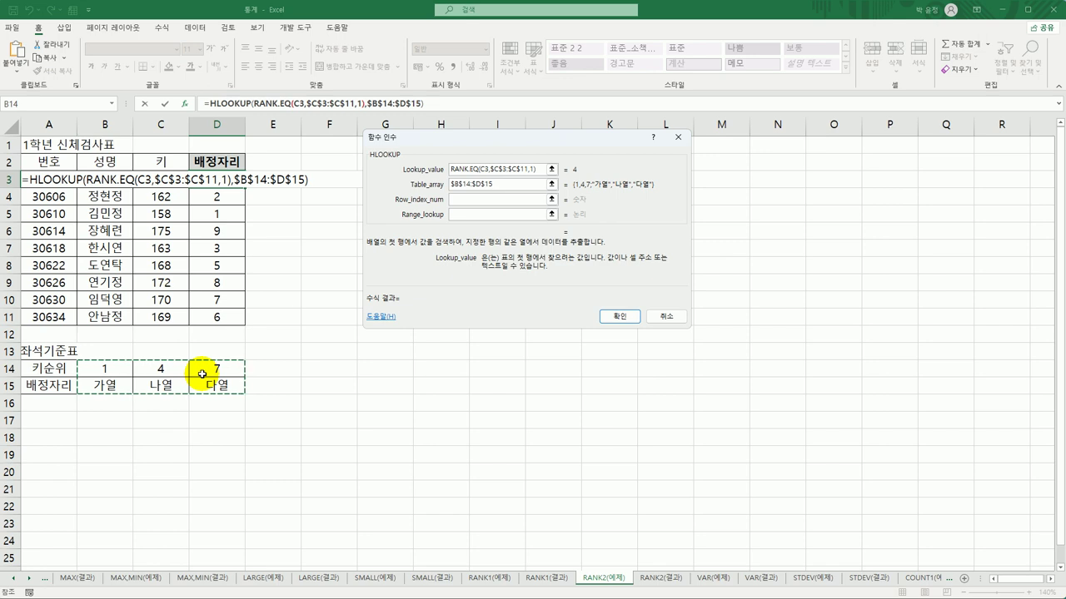
click(476, 202)
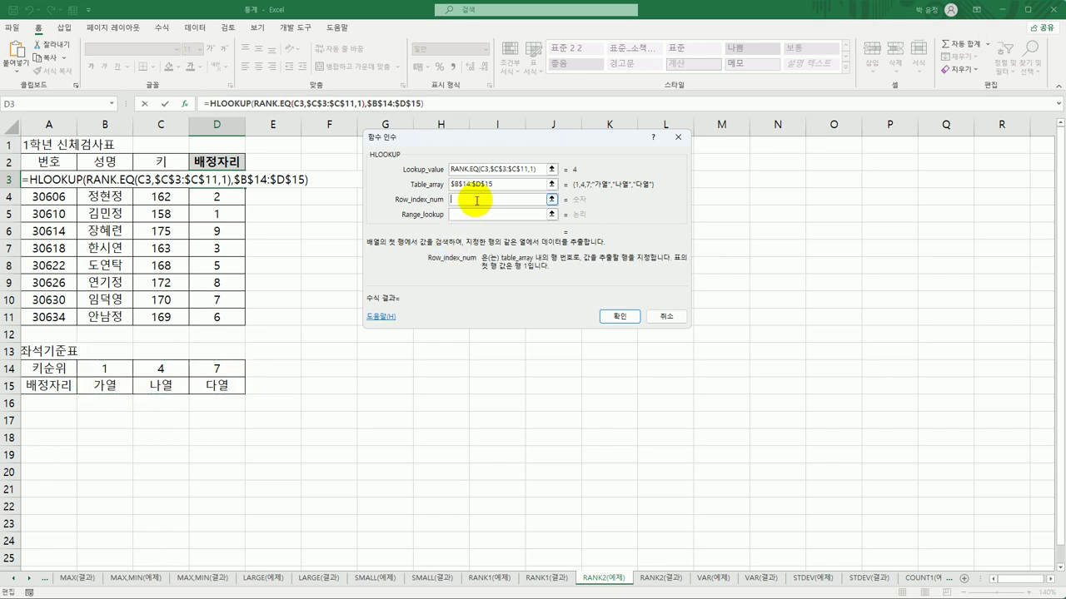
text(2)
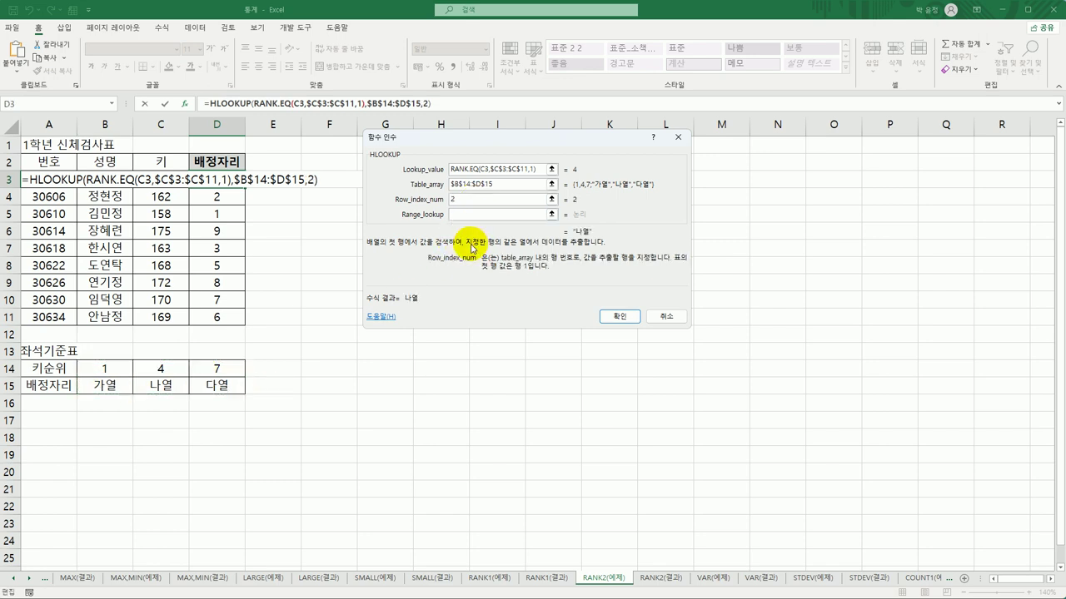
click(458, 214)
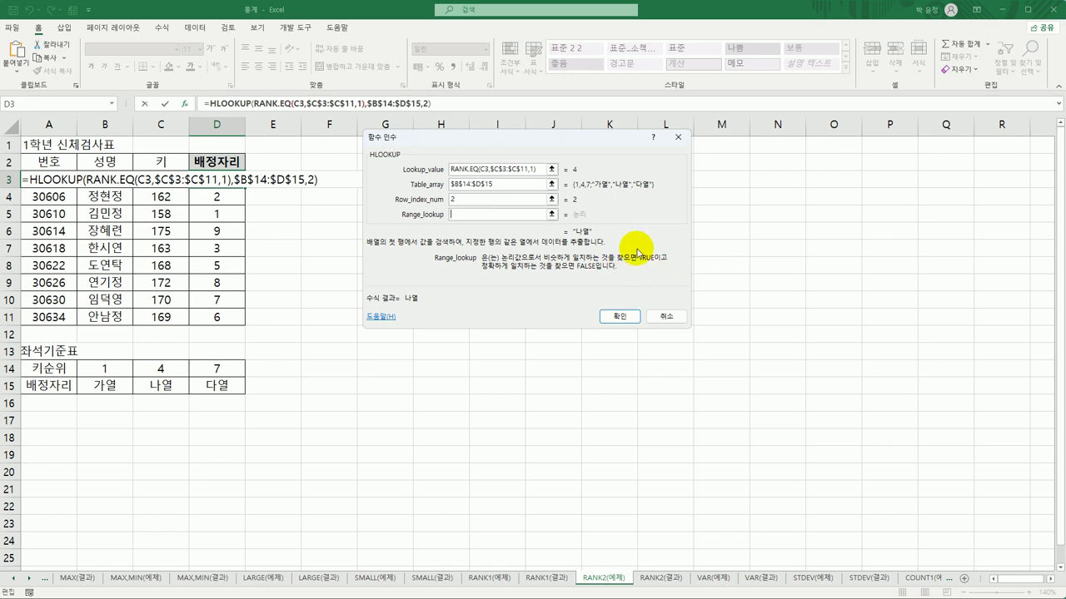
text(t)
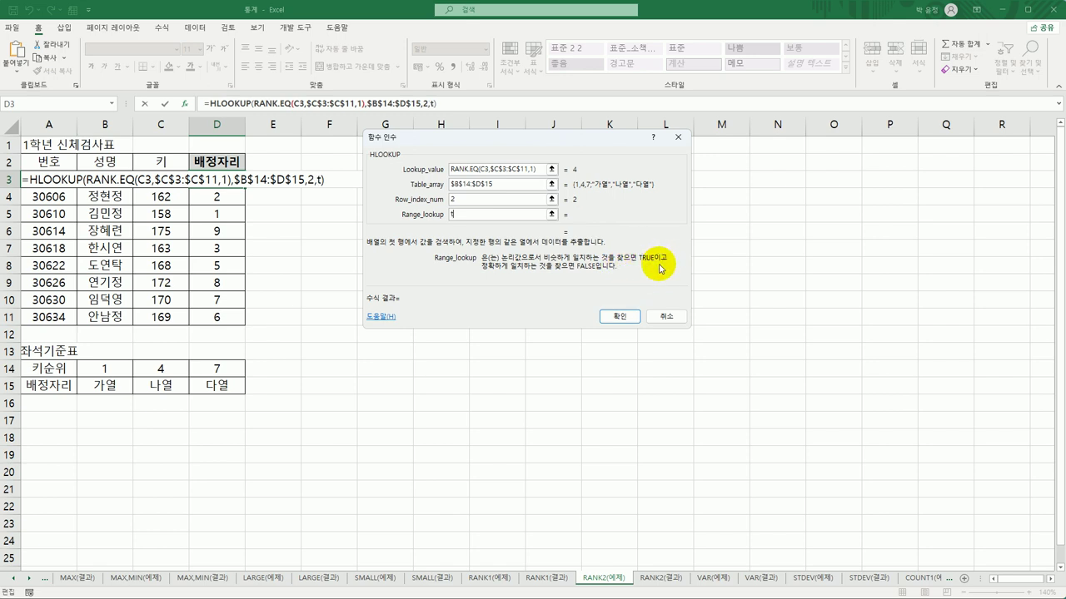
text(rue)
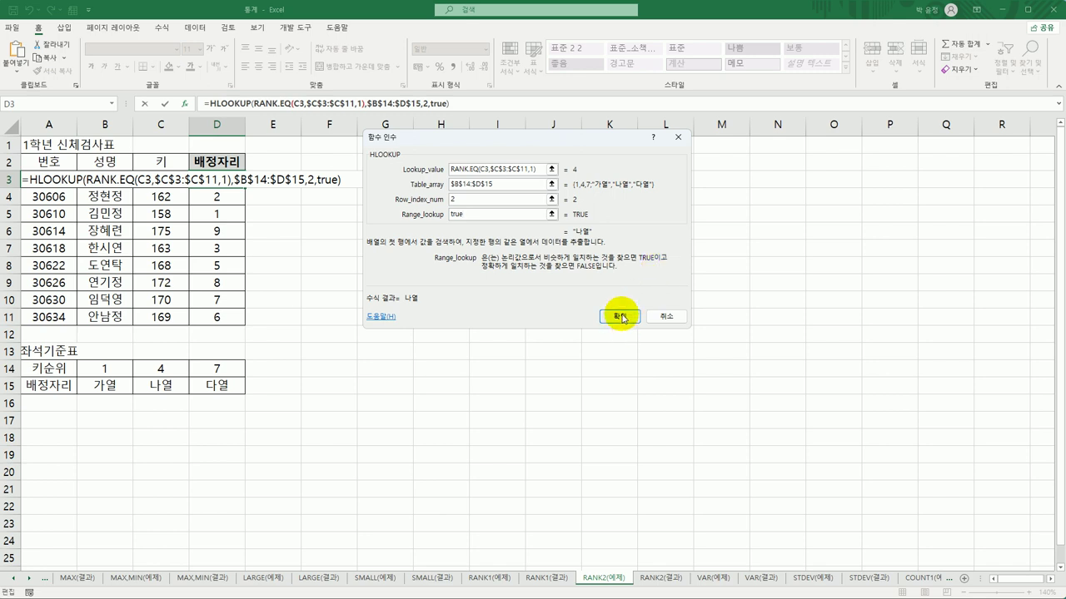
click(621, 318)
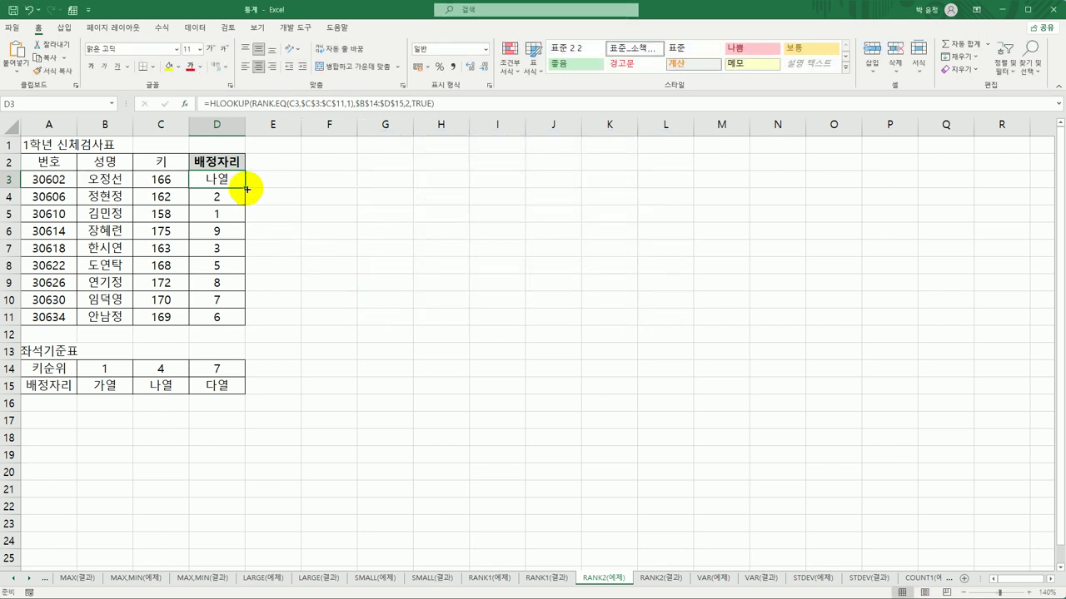
drag(245, 187, 249, 323)
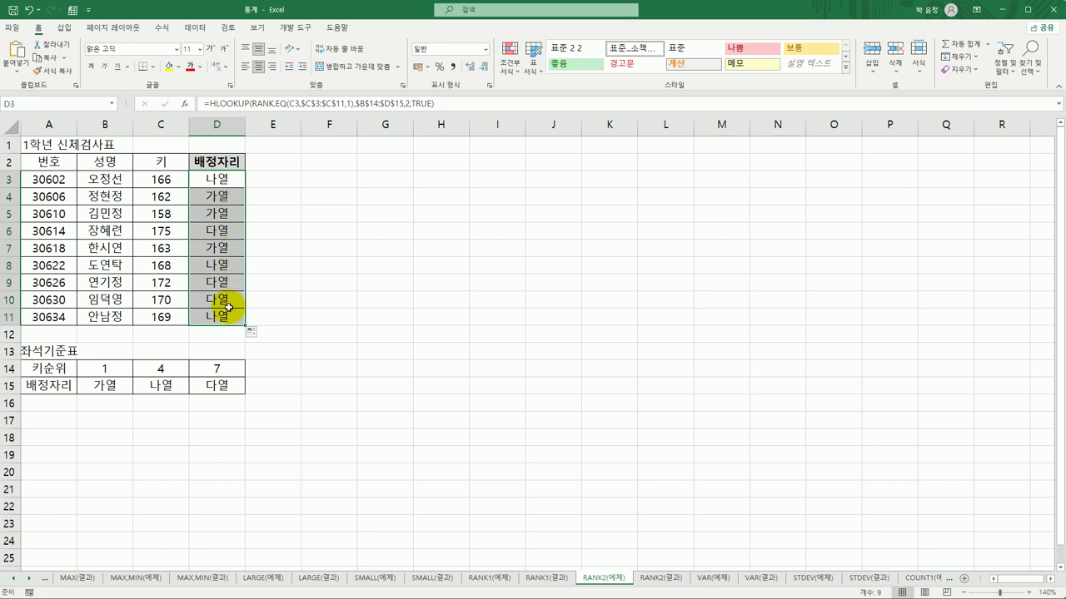
click(206, 184)
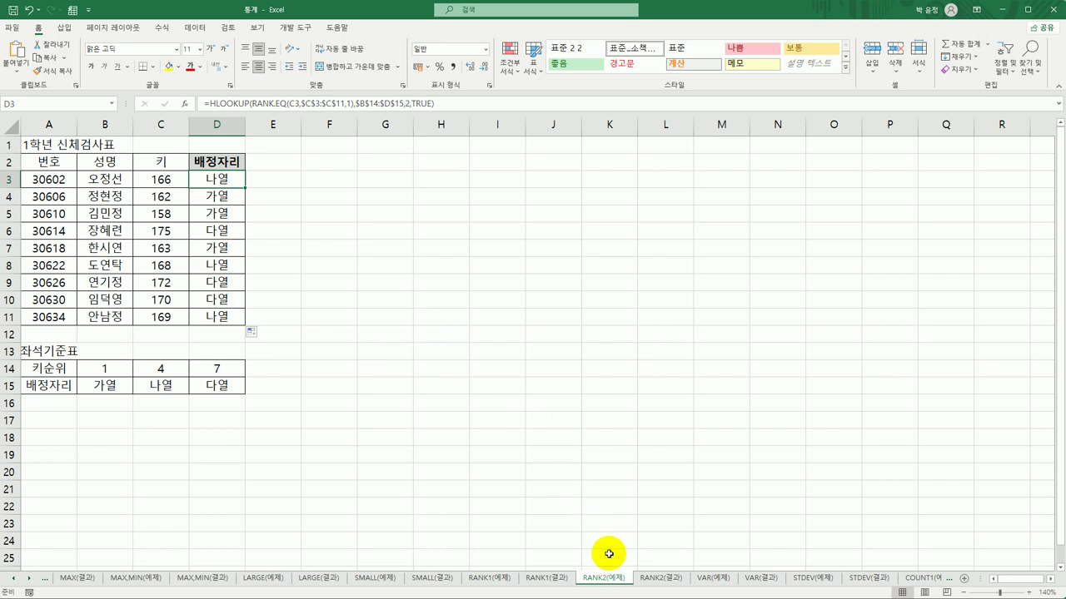
- On the VAR(예제) worksheet, enter =VAR.S(B3:B9) in the 분산 cell B10
click(648, 579)
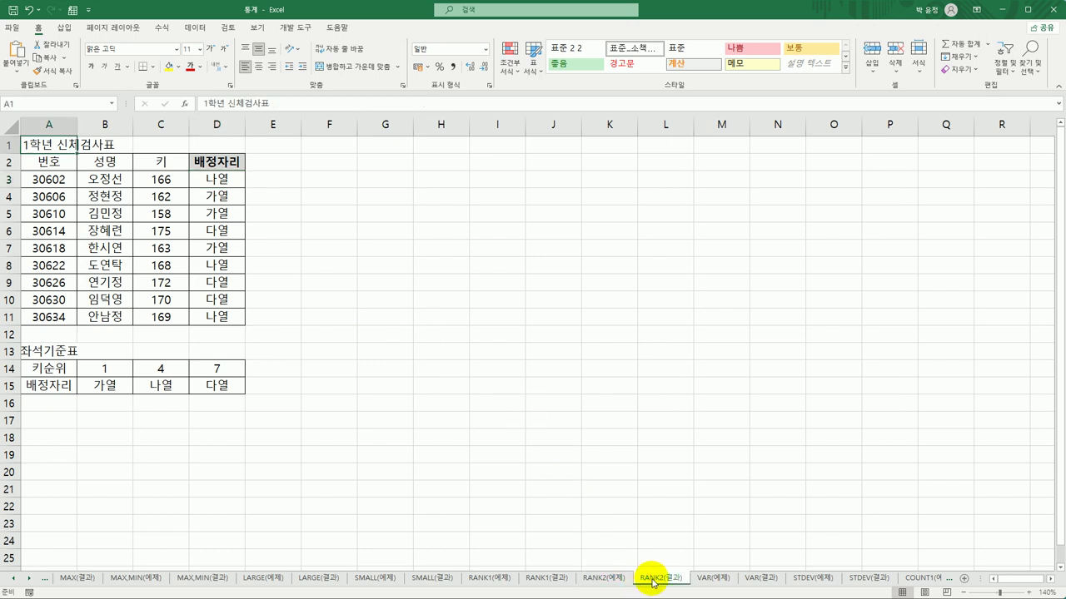
click(706, 580)
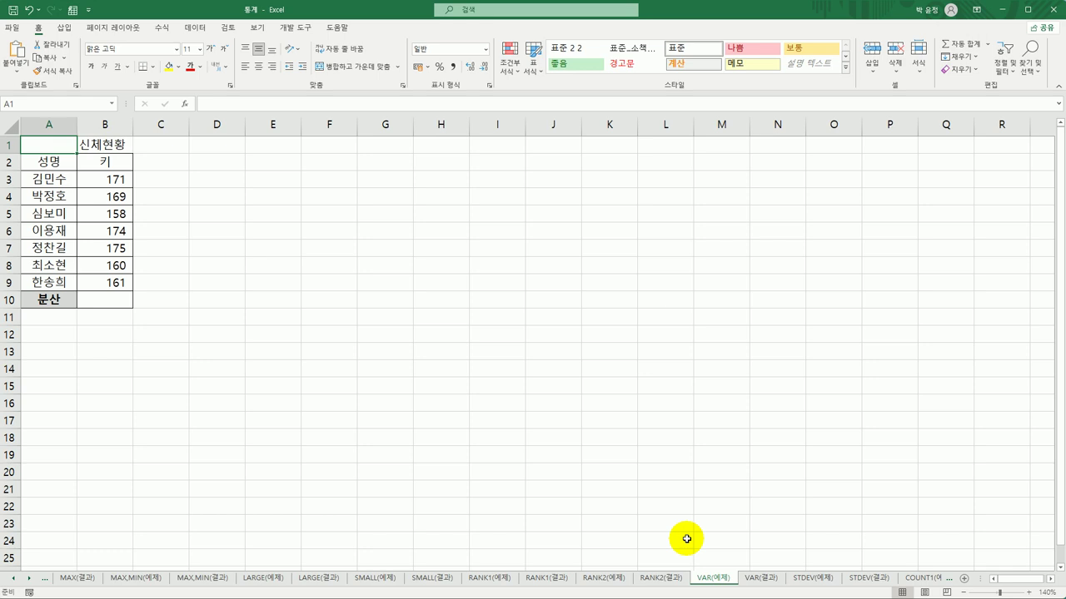
click(100, 303)
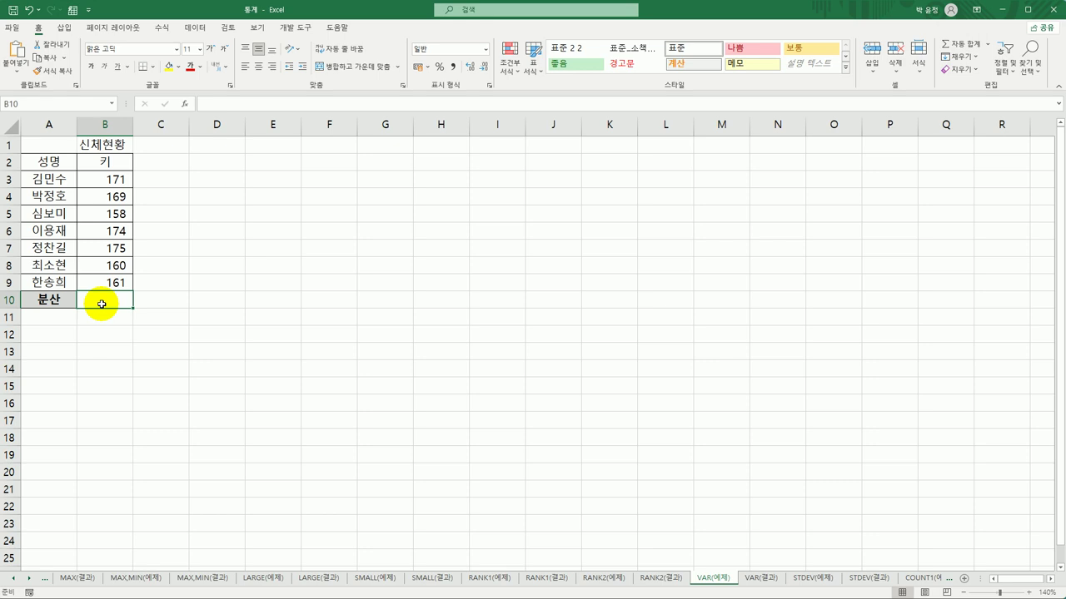
text(=)
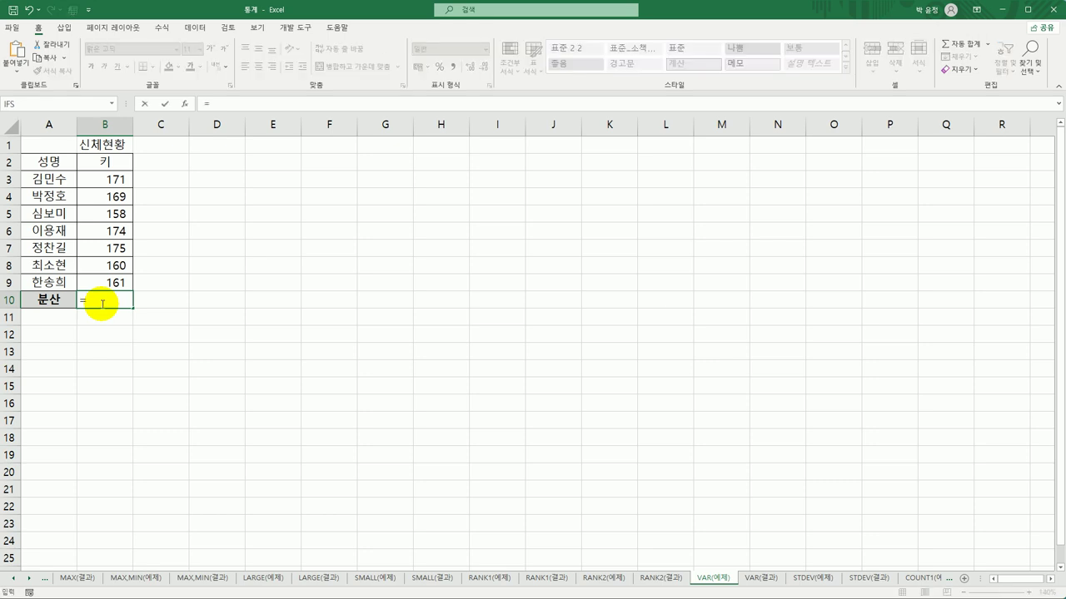
text(var)
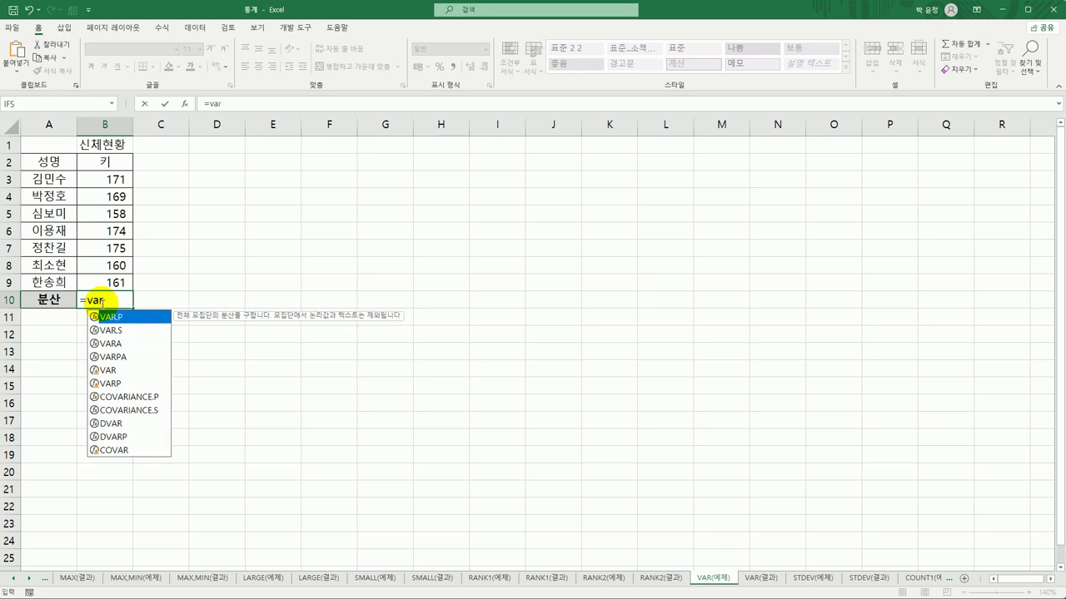
click(129, 332)
double_click(129, 331)
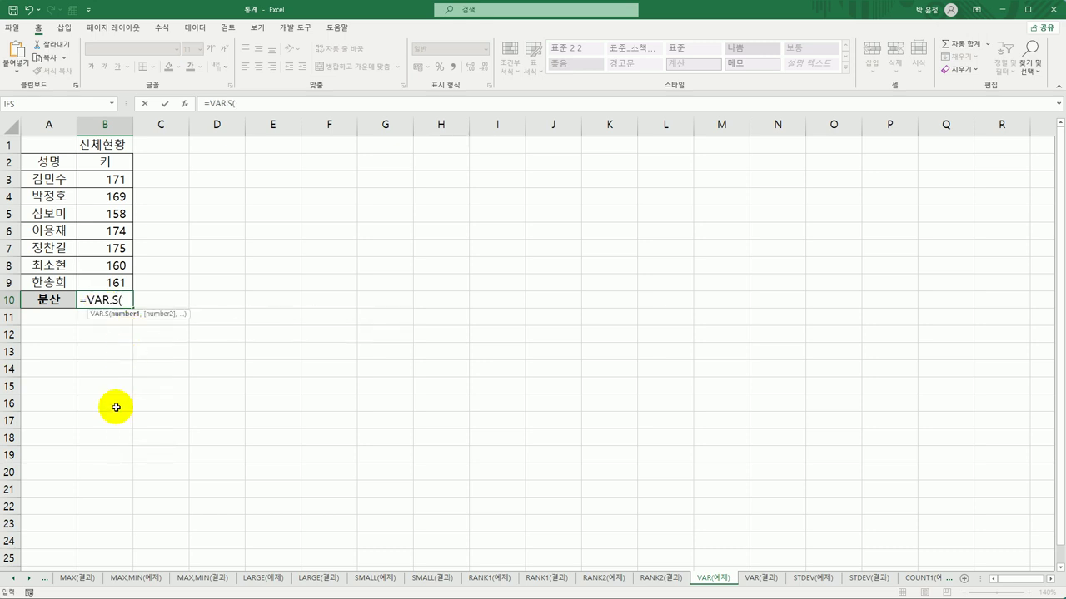
drag(109, 180, 105, 282)
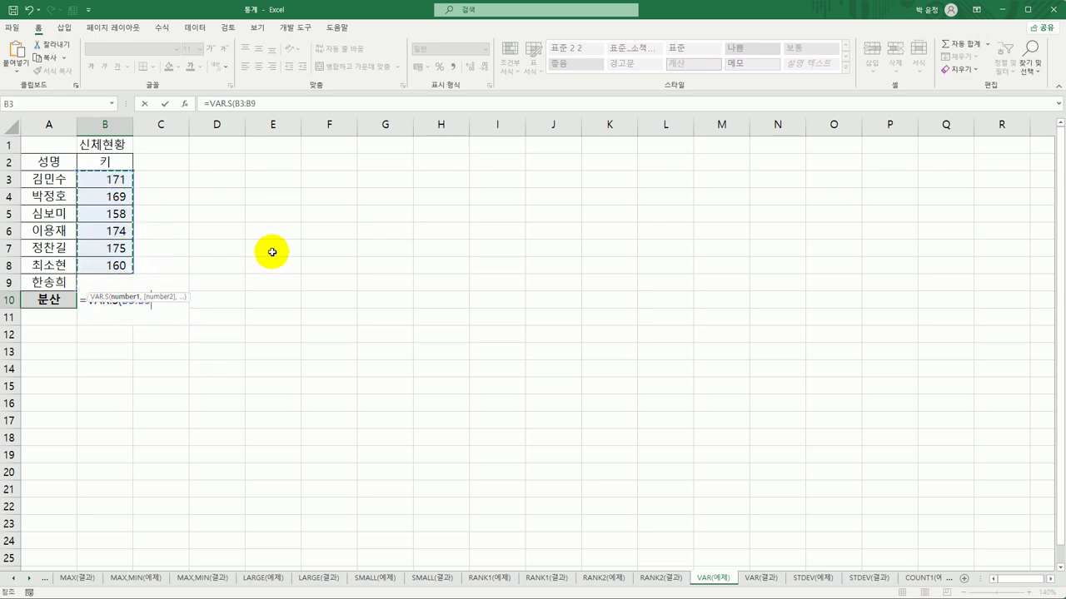
text())
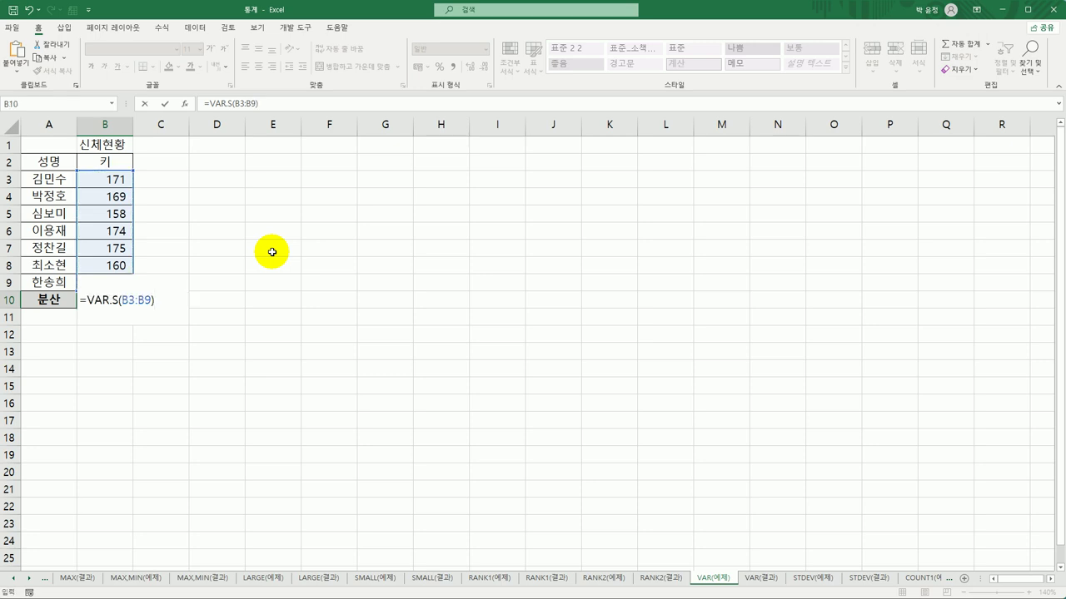
key(Return)
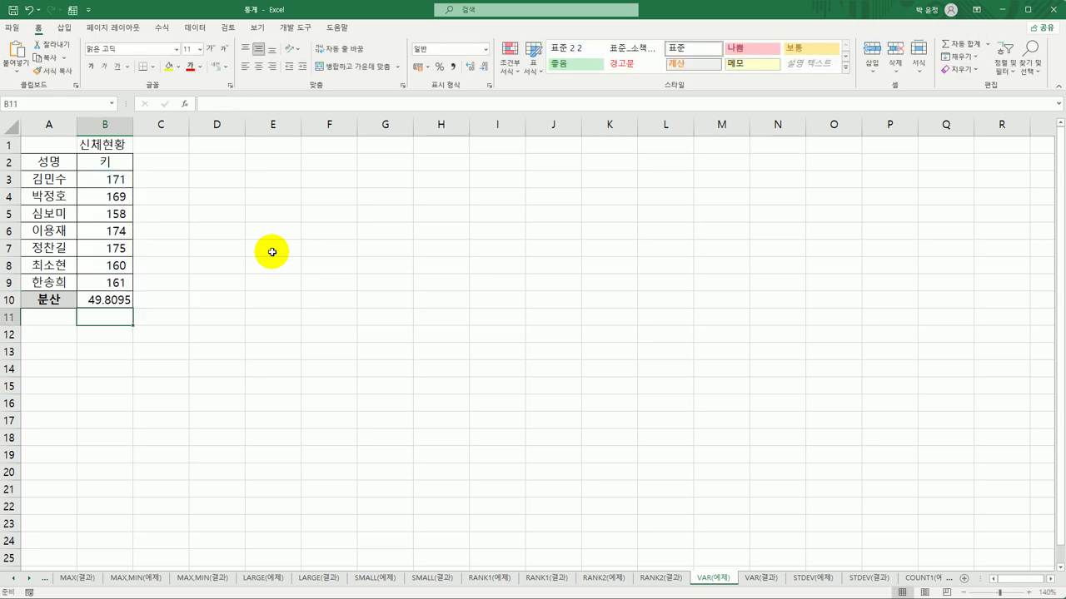
- Change the 분산 formula in B10 to =ROUNDUP(VAR.S(B3:B9),1) and compare it with the VAR(결과) worksheet
click(117, 300)
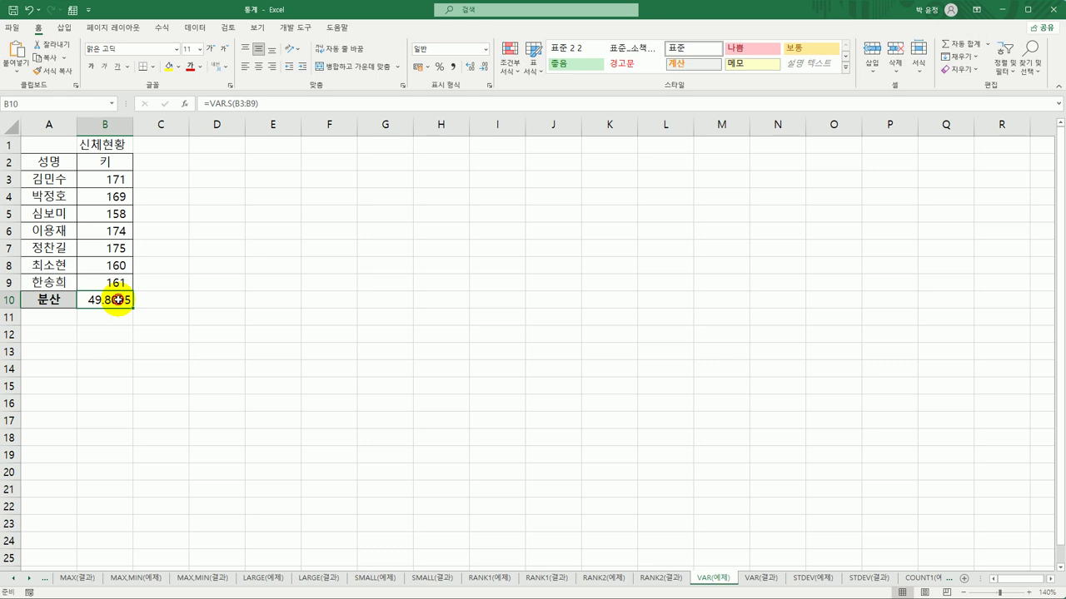
double_click(117, 300)
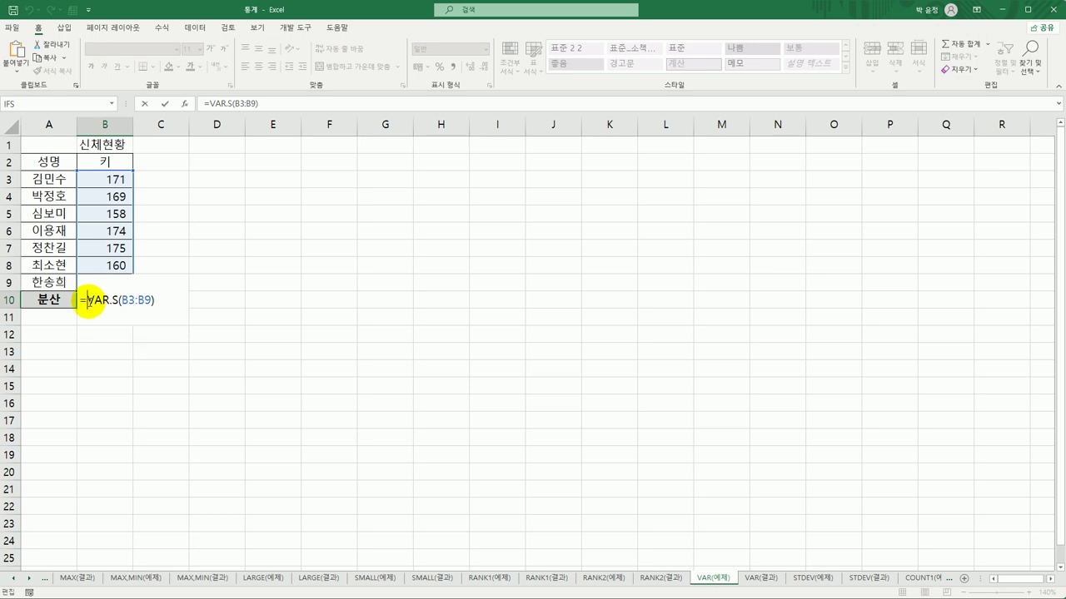
text(rou)
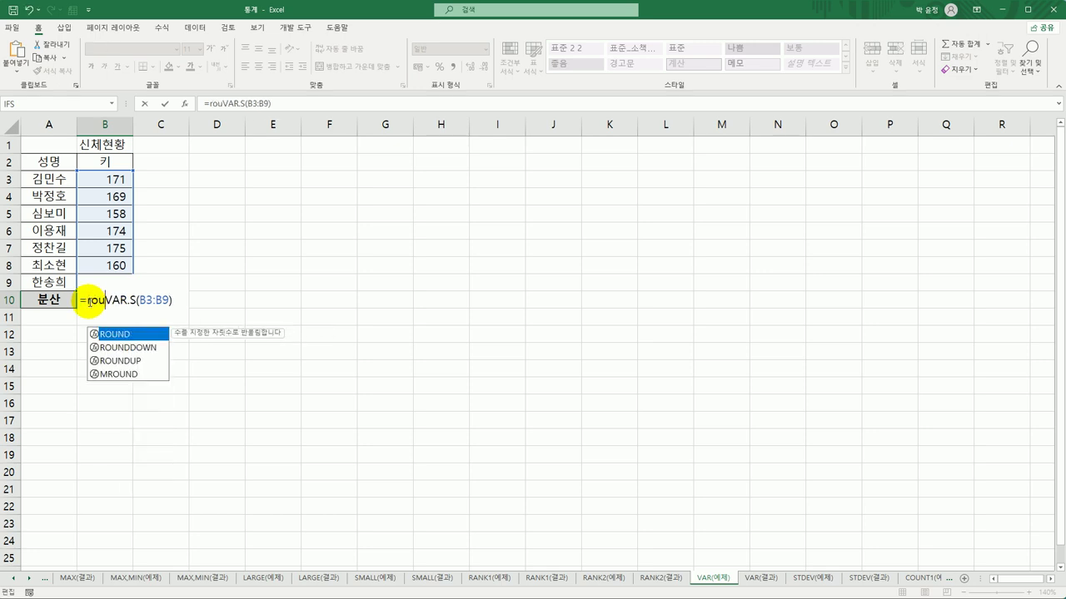
double_click(115, 361)
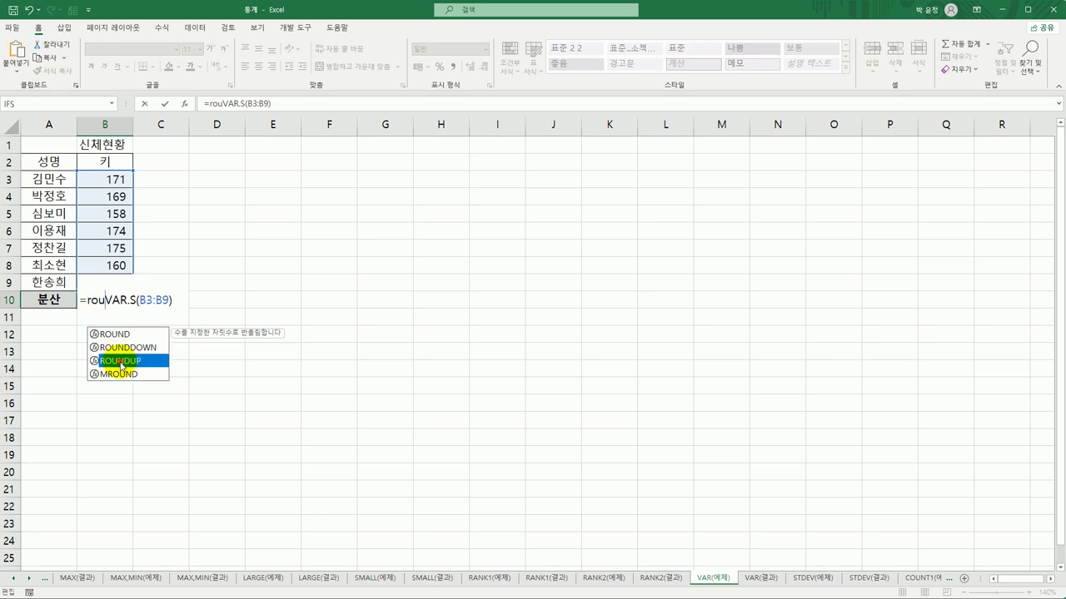
click(121, 301)
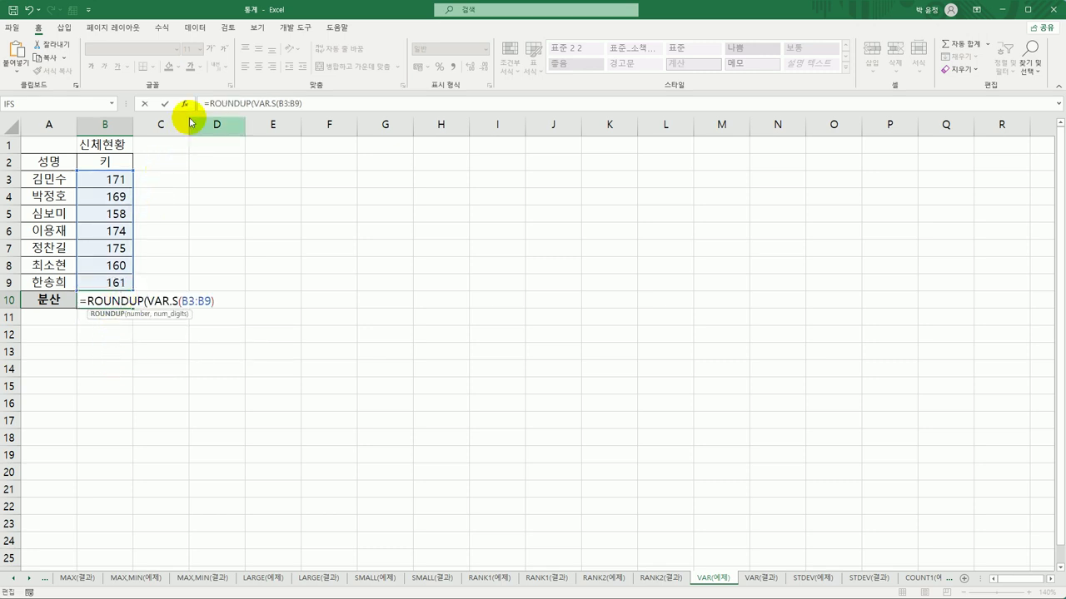
click(216, 300)
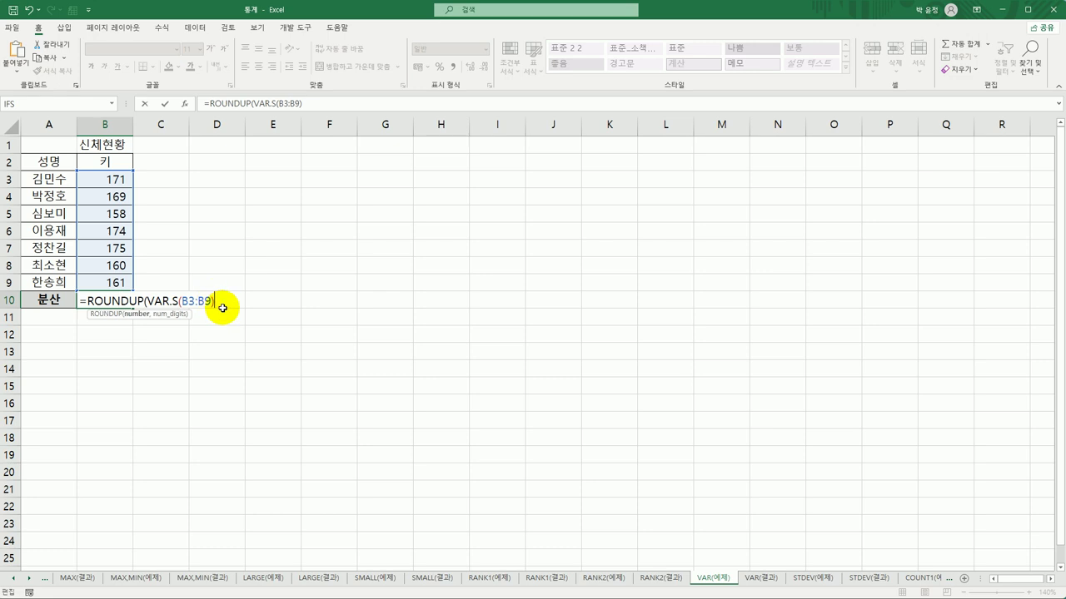
text(,1)
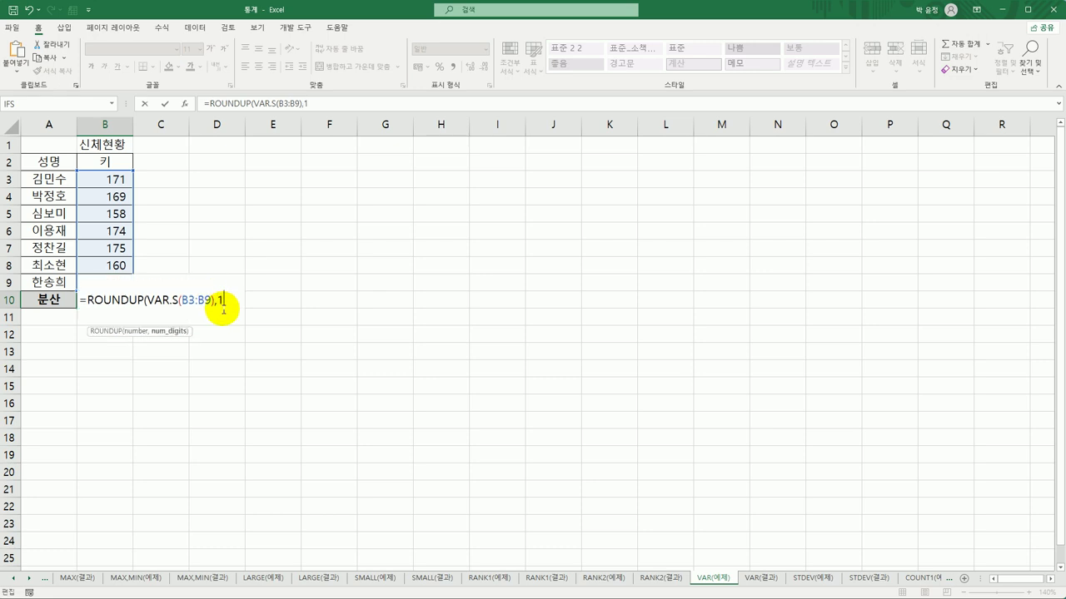
key(Return)
click(126, 293)
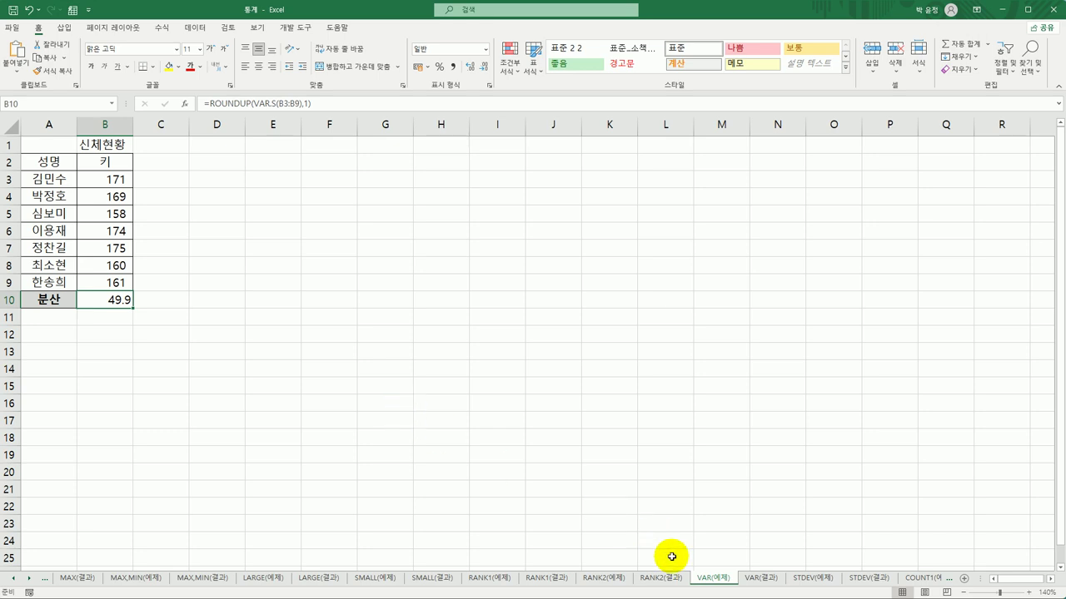
click(761, 578)
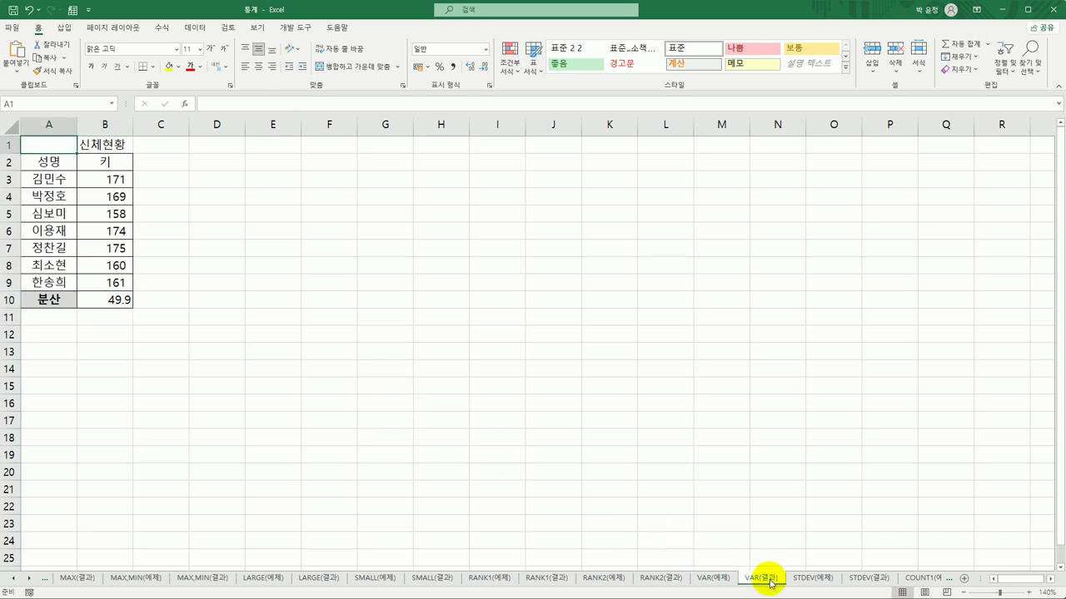
- On the STDEV(예제) worksheet, enter =STDEV.S(C4:C8) in the 표준편차 cell C9
click(811, 579)
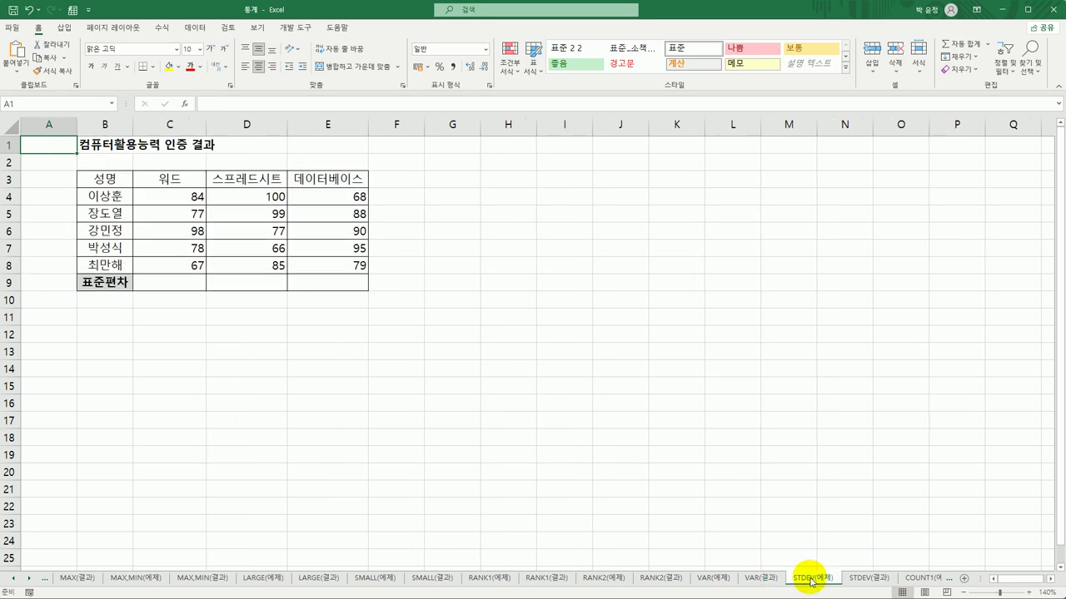
click(164, 288)
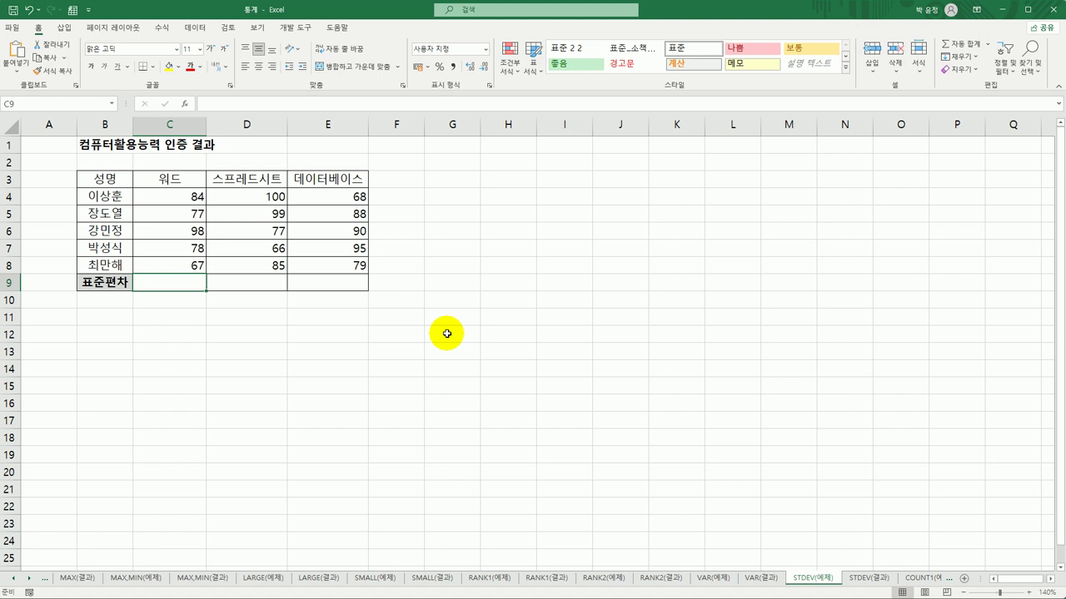
text(=s)
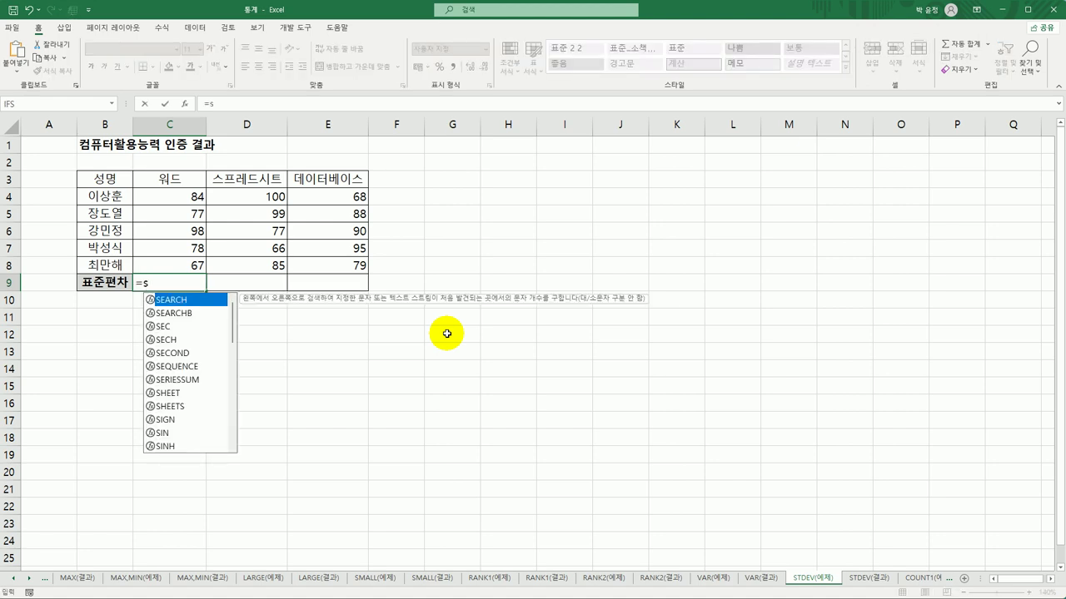
text(td)
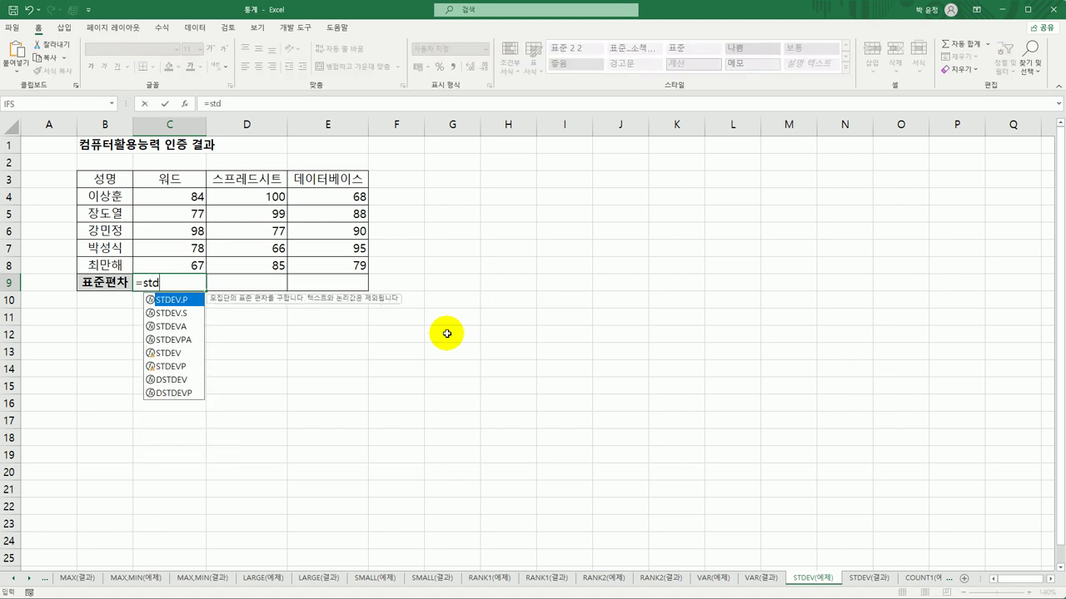
text(ev.s)
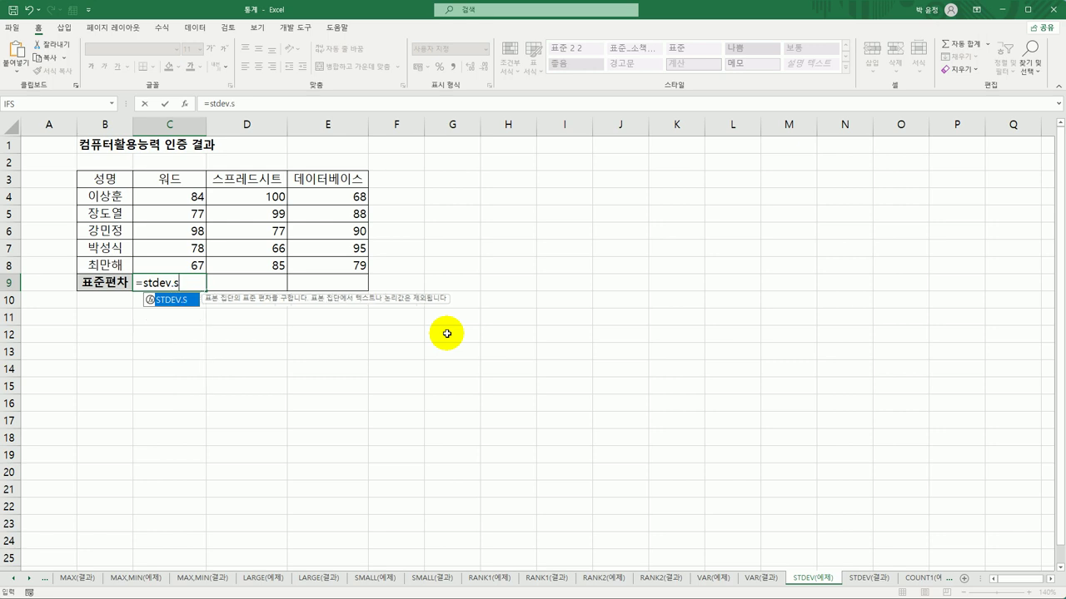
double_click(173, 300)
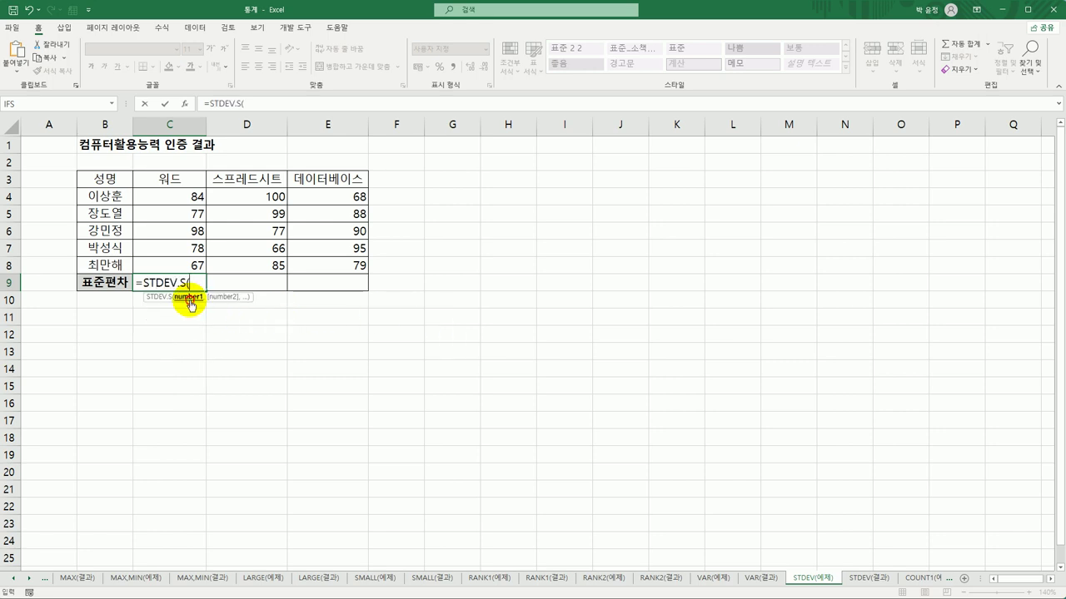
drag(197, 197, 154, 265)
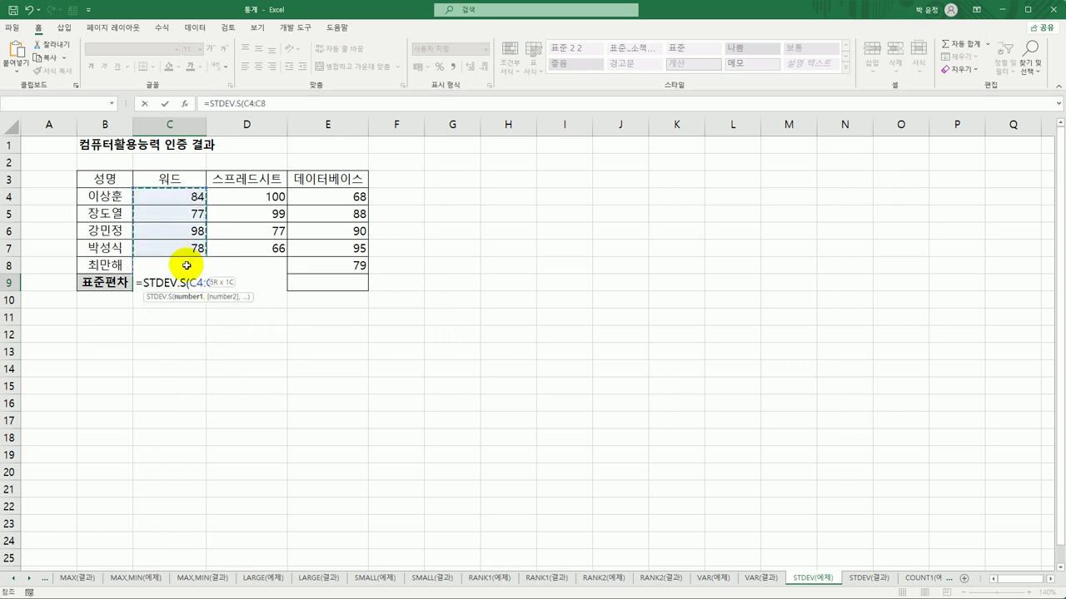
text())
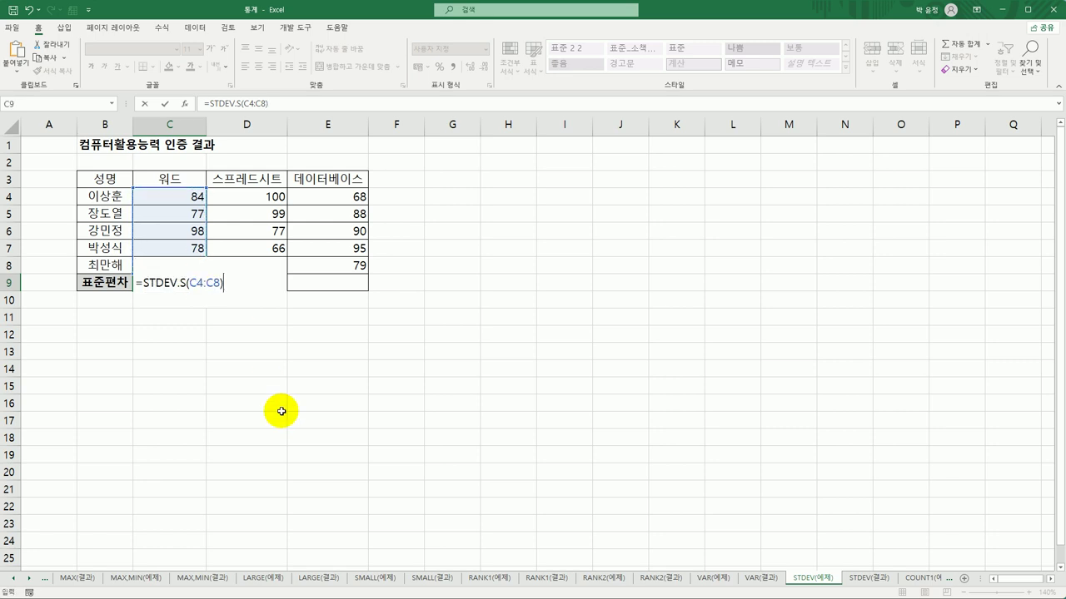
key(Return)
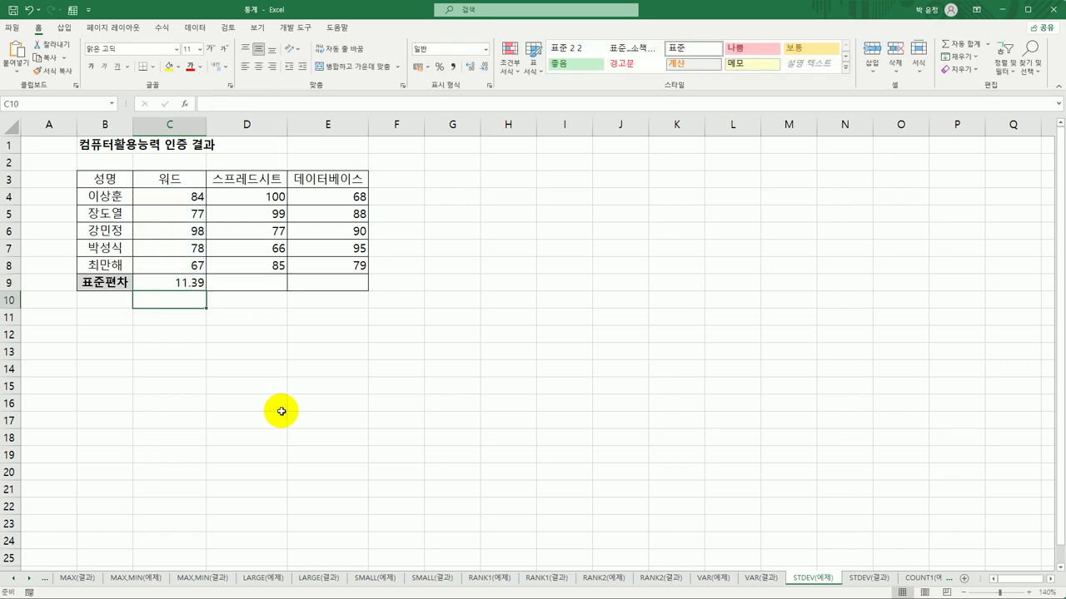
- Fill the STDEV.S formula from C9 across to E9 and compare the row with the STDEV(결과) worksheet
click(173, 283)
drag(205, 291, 364, 296)
click(356, 287)
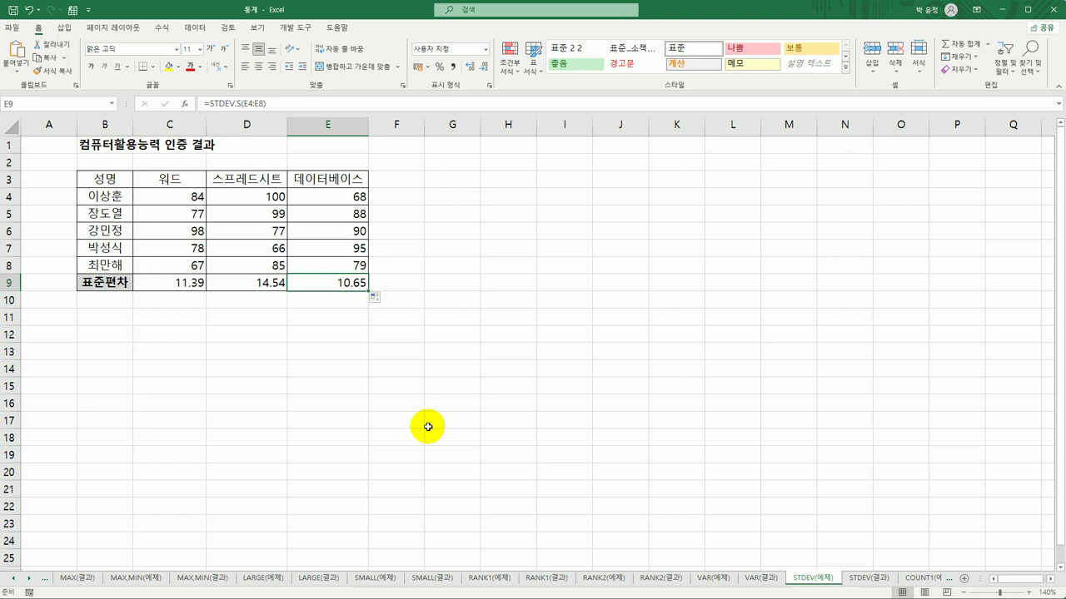
click(866, 580)
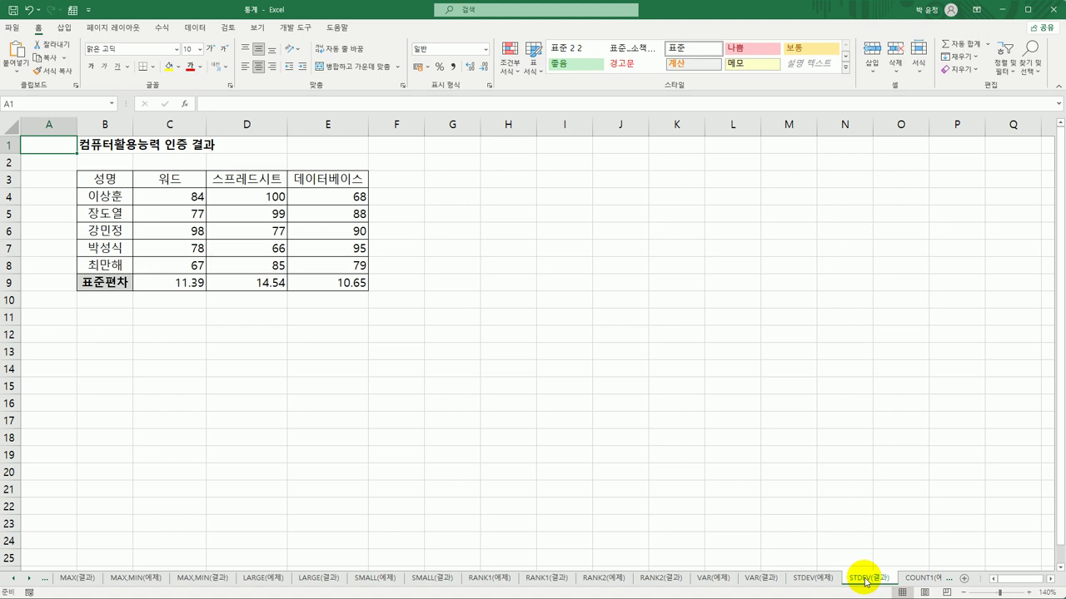
- On the COUNT1(예제) worksheet, enter =COUNT(C4:C10) in the 응시 인원수 cell E4
click(912, 578)
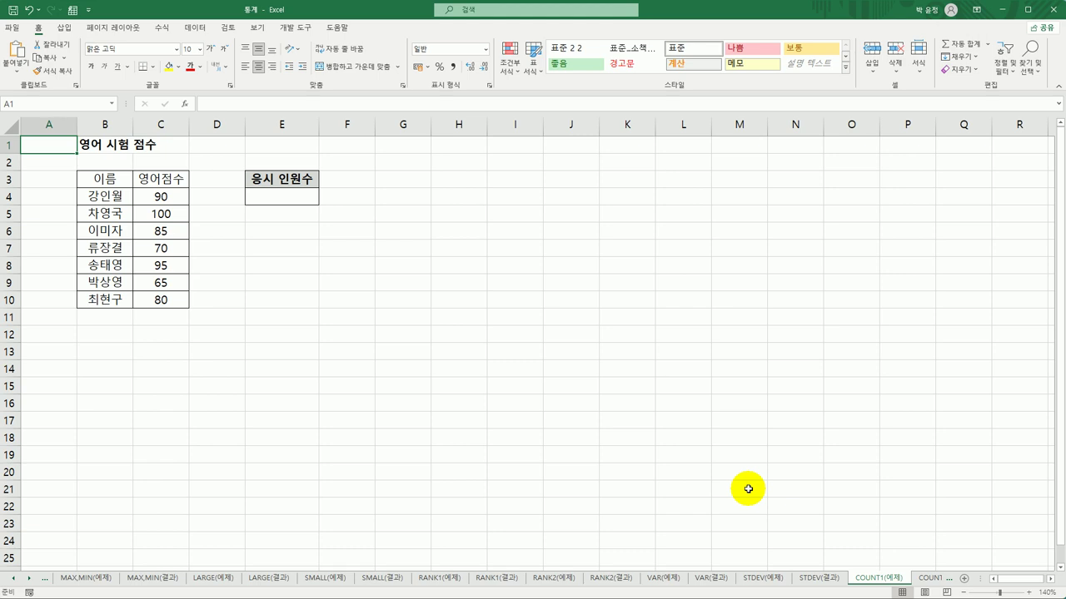
key(alt+m)
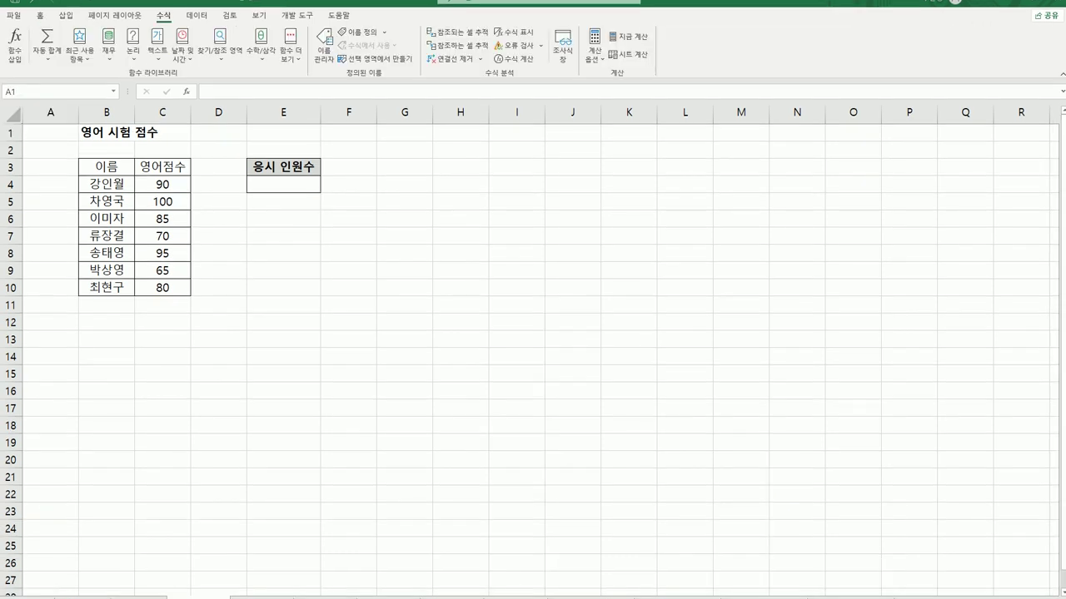
click(297, 186)
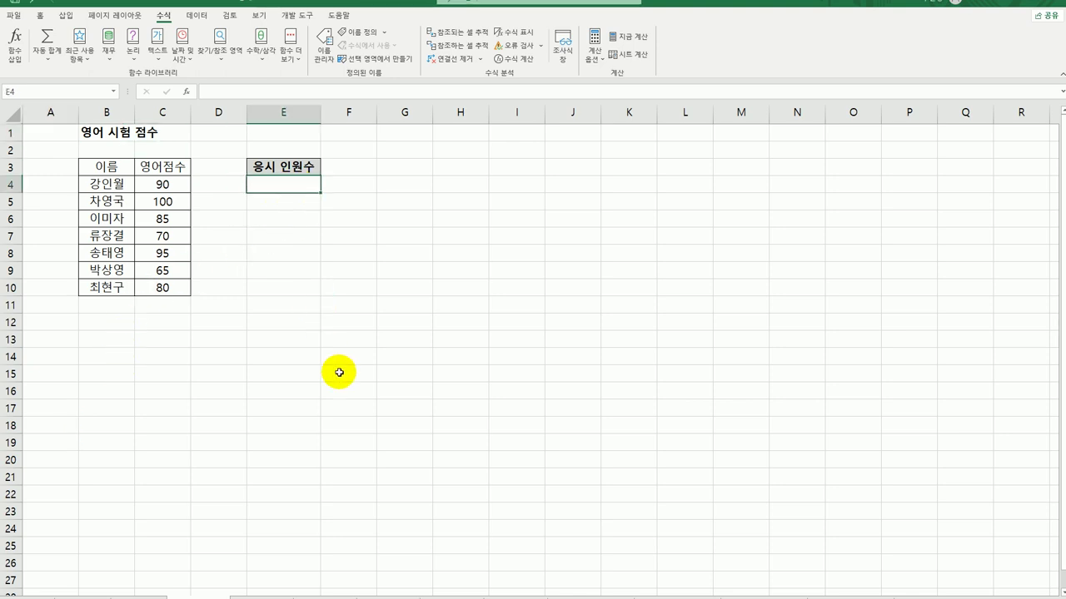
text(=cou)
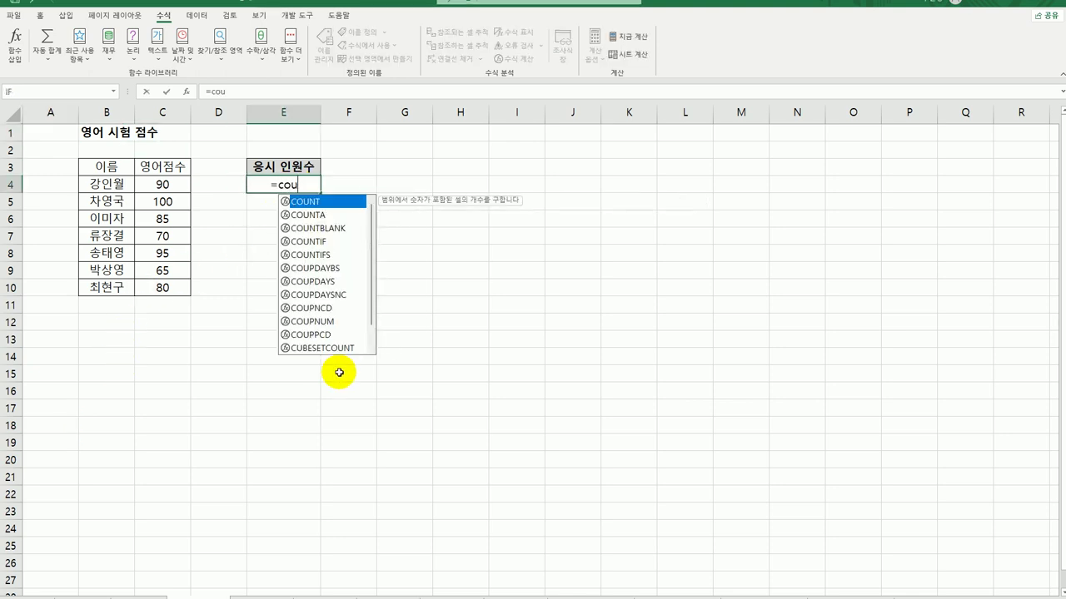
key(Tab)
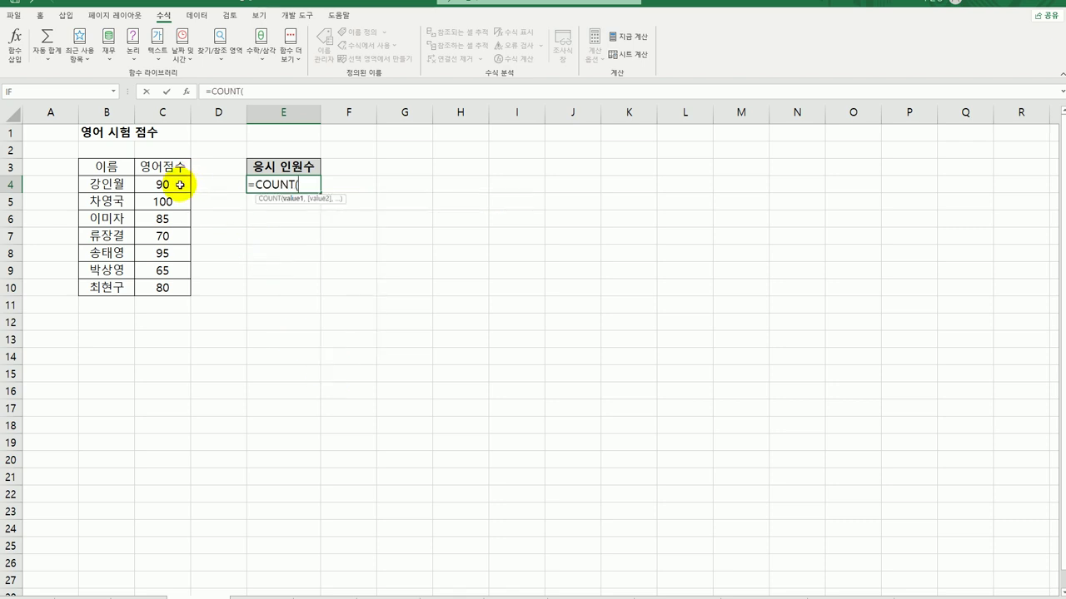
drag(171, 184, 169, 288)
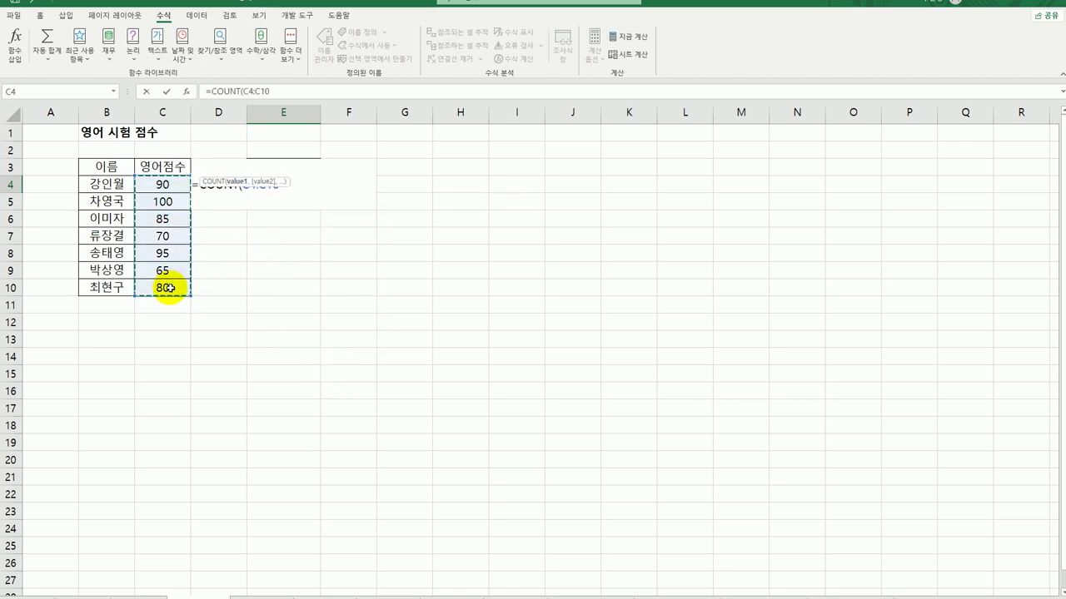
text())
key(Return)
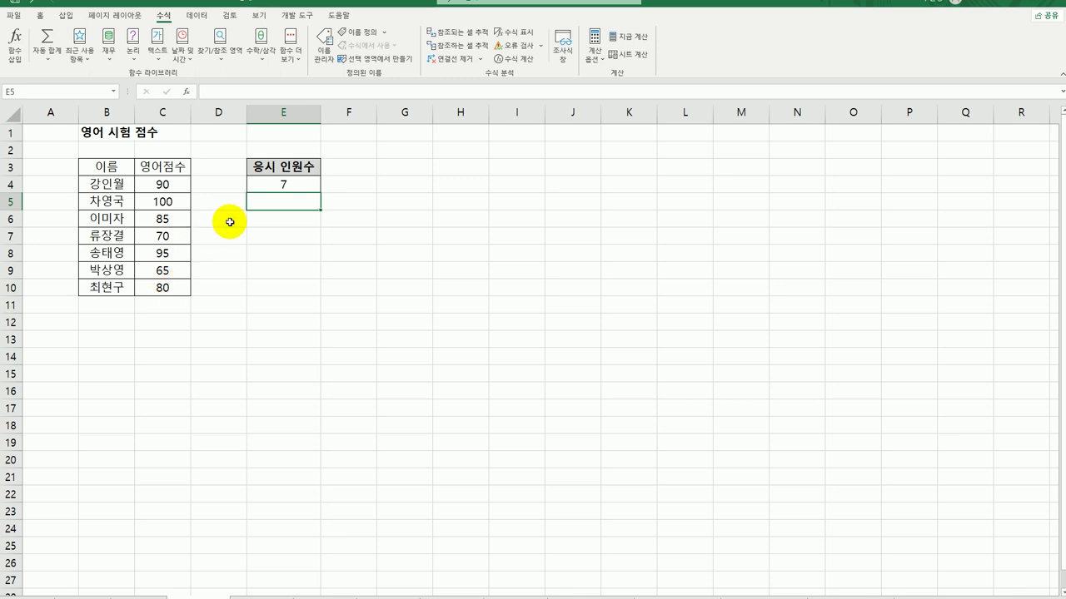
click(286, 184)
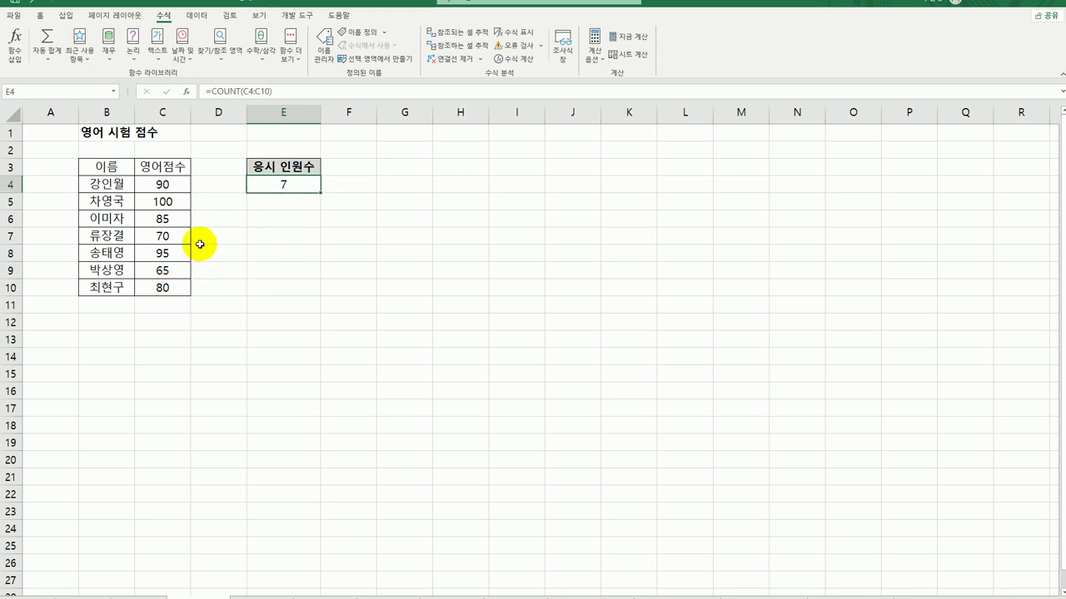
- Test the COUNT formula by clearing the score in C6 and replacing the score in C9 with the text 미응시
click(166, 219)
key(Delete)
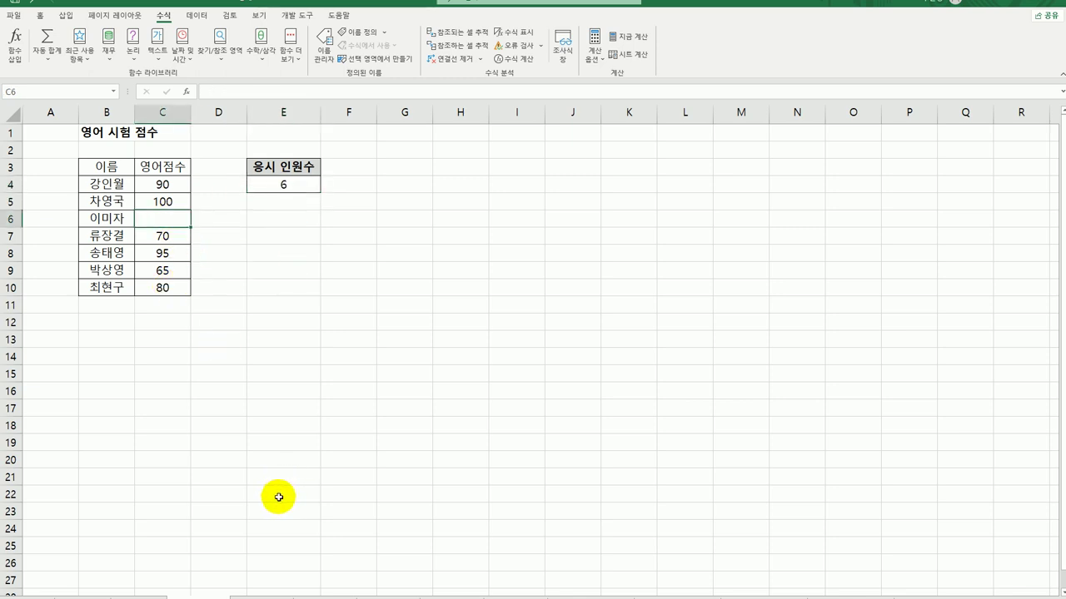
click(166, 271)
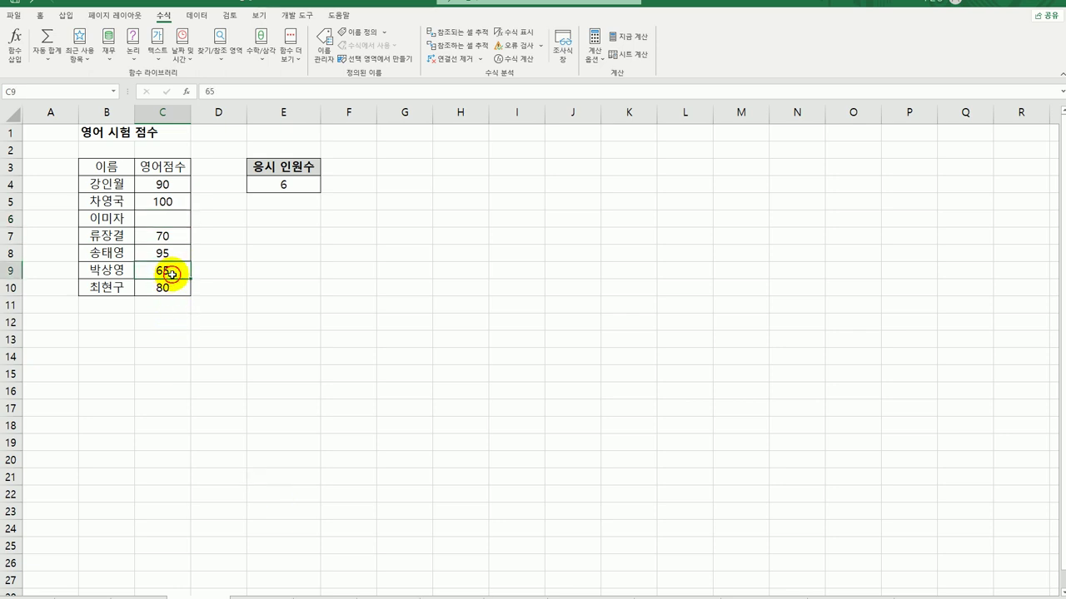
text(미)
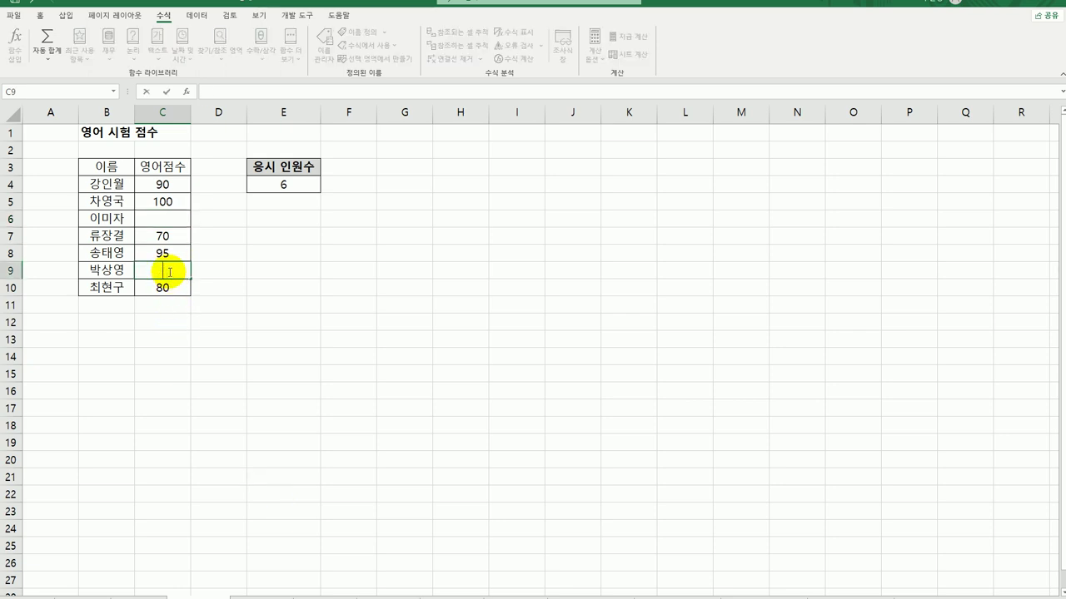
text(응시)
key(Return)
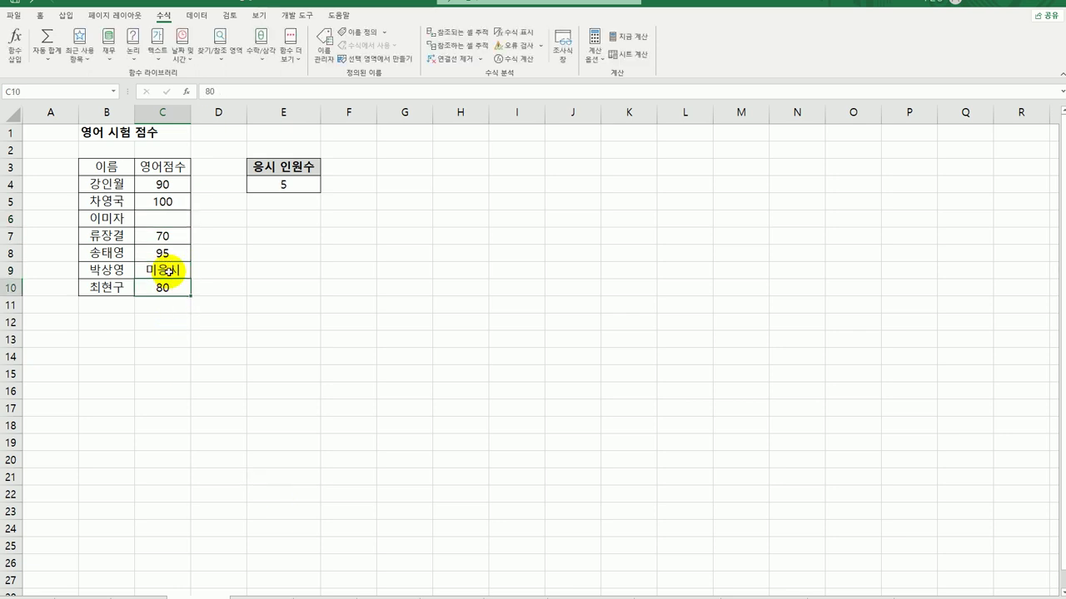
click(281, 187)
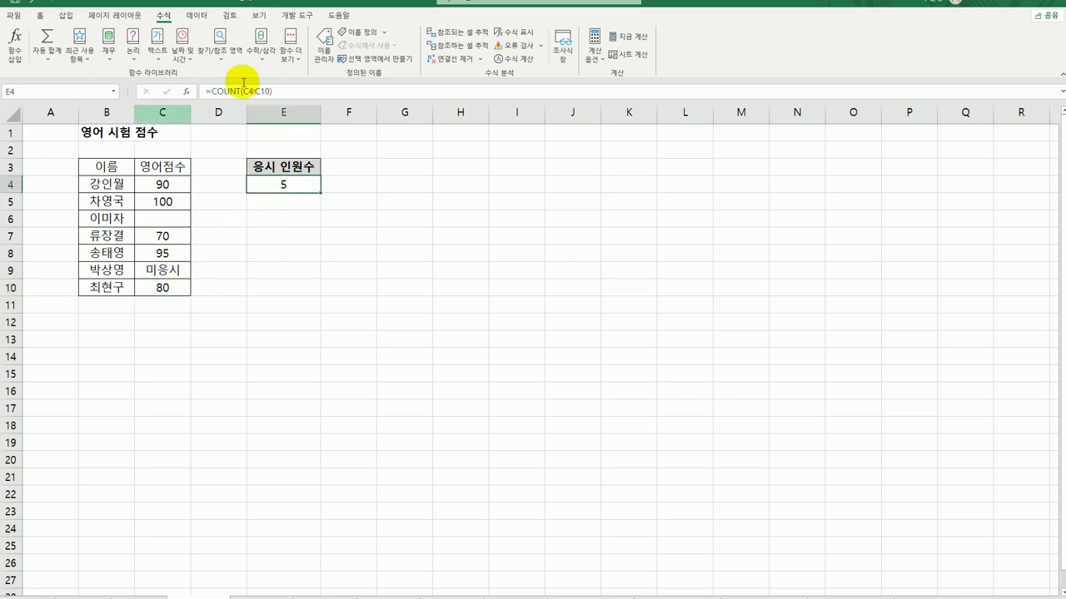
- On the 방통대 시험 평가 example worksheet, enter =COUNT(B3:D3) in the 평가 cell E3
key(ctrl+Page_Down)
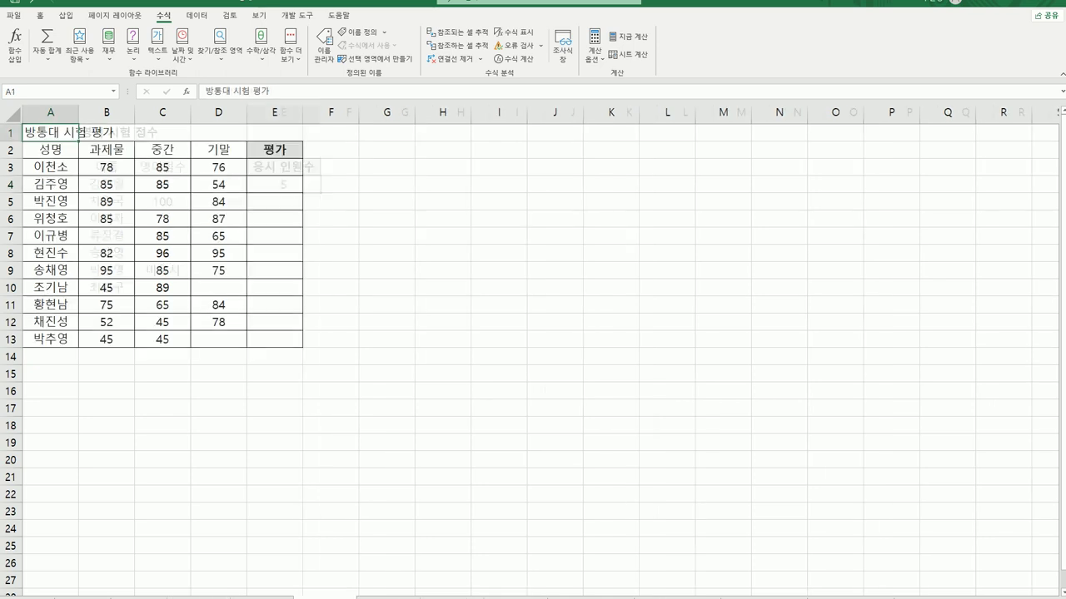
click(404, 353)
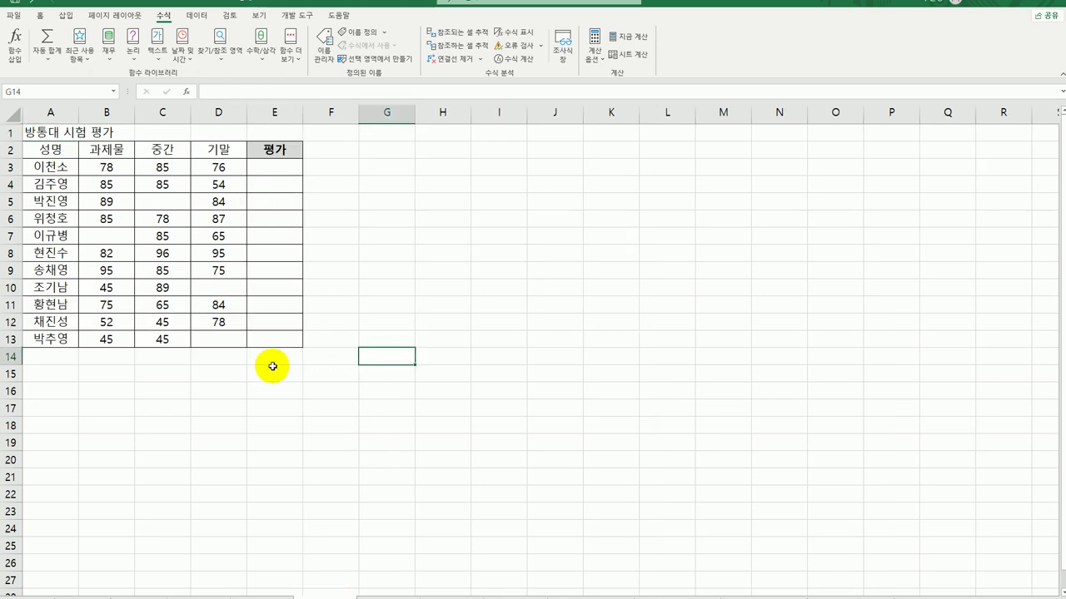
click(279, 168)
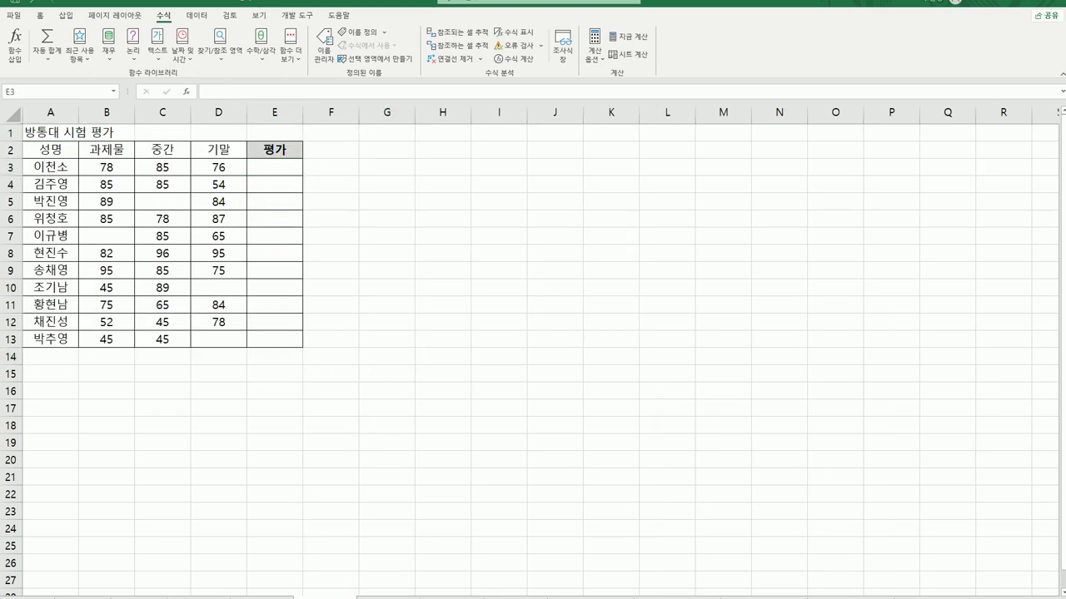
click(275, 167)
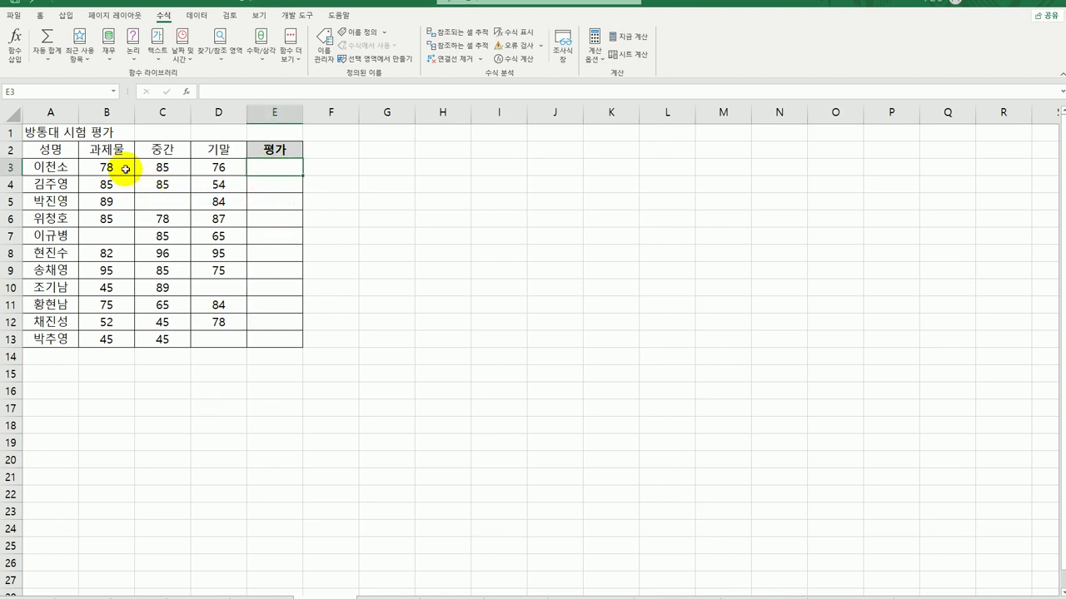
drag(107, 165, 206, 161)
click(278, 163)
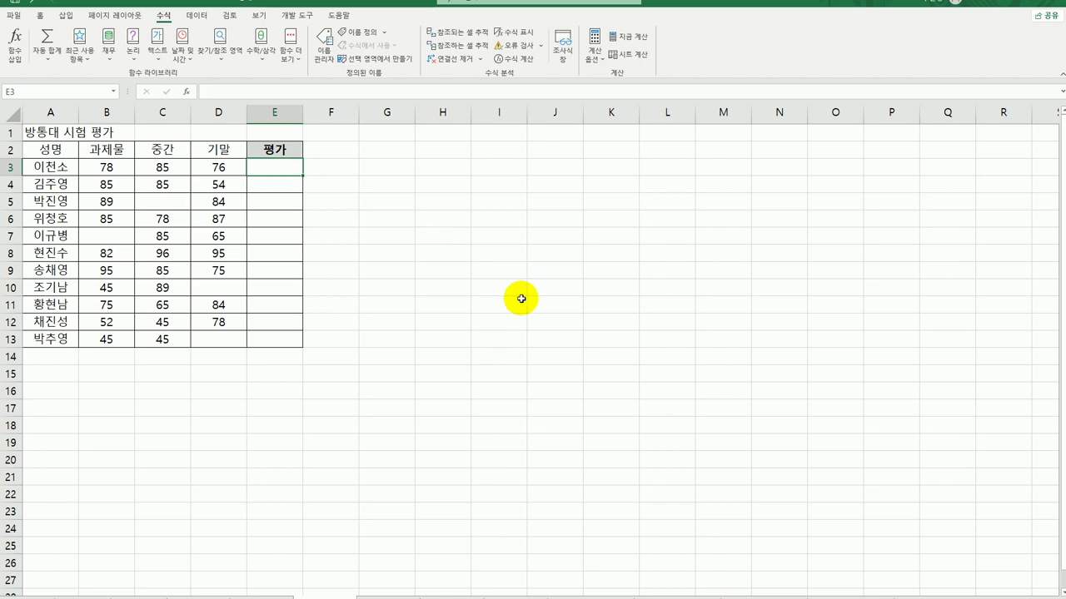
text(=)
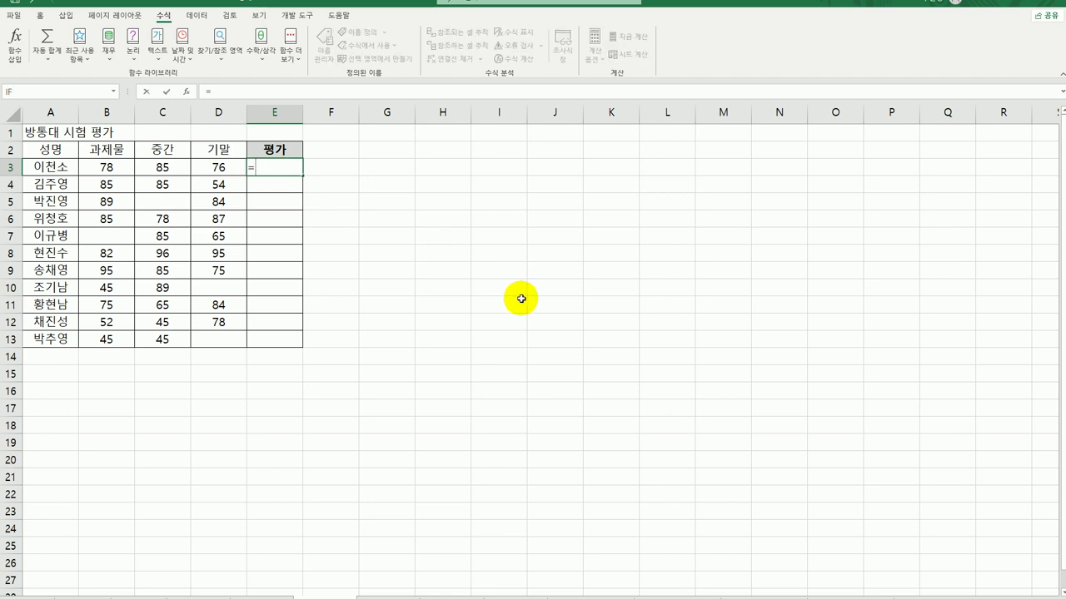
text(cu)
key(BackSpace)
text(o)
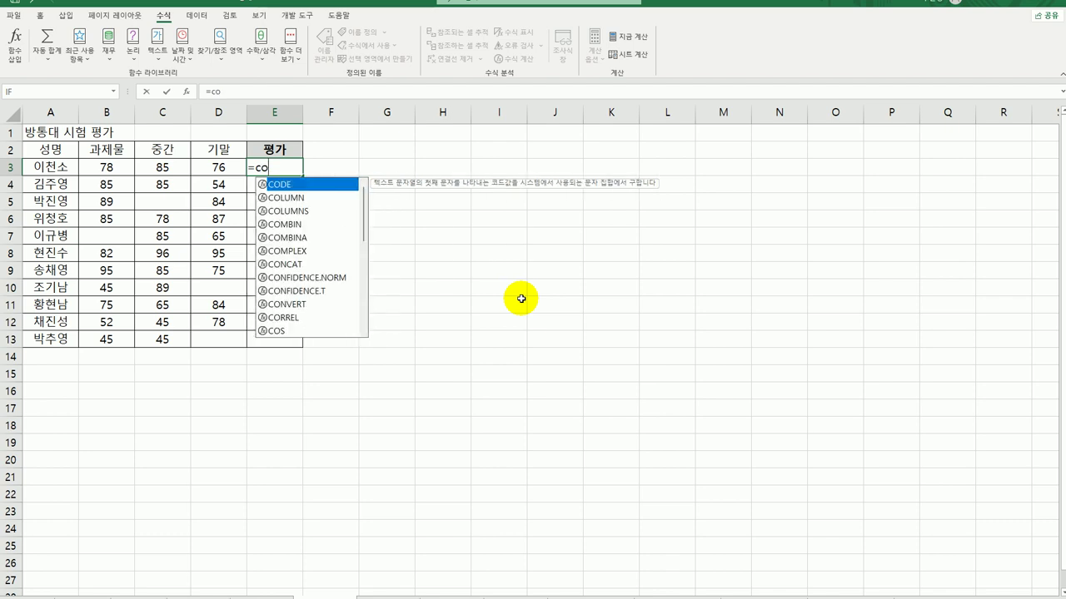
text(u)
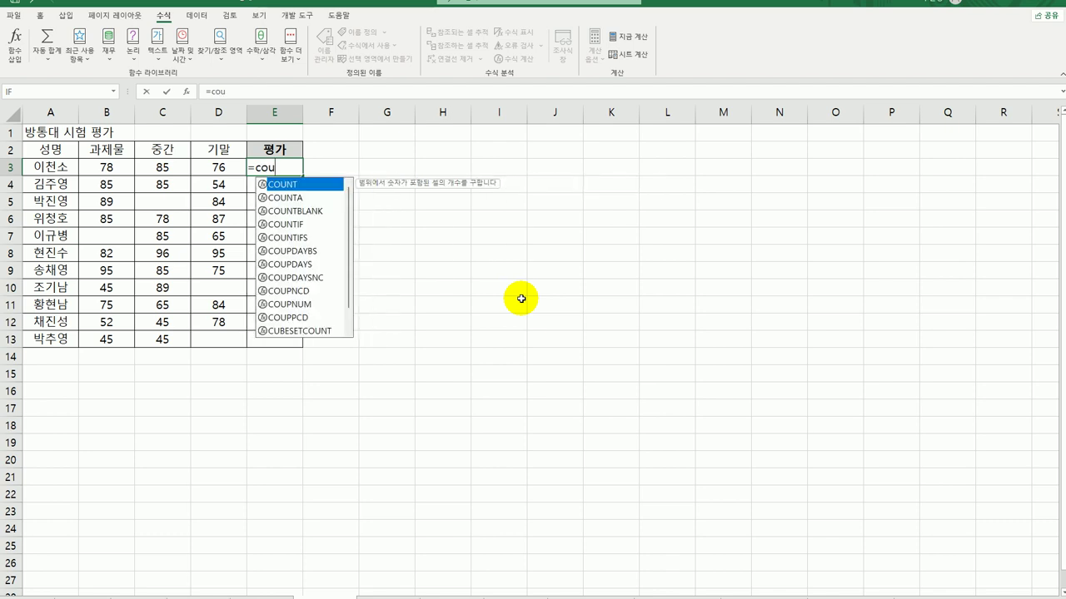
key(Tab)
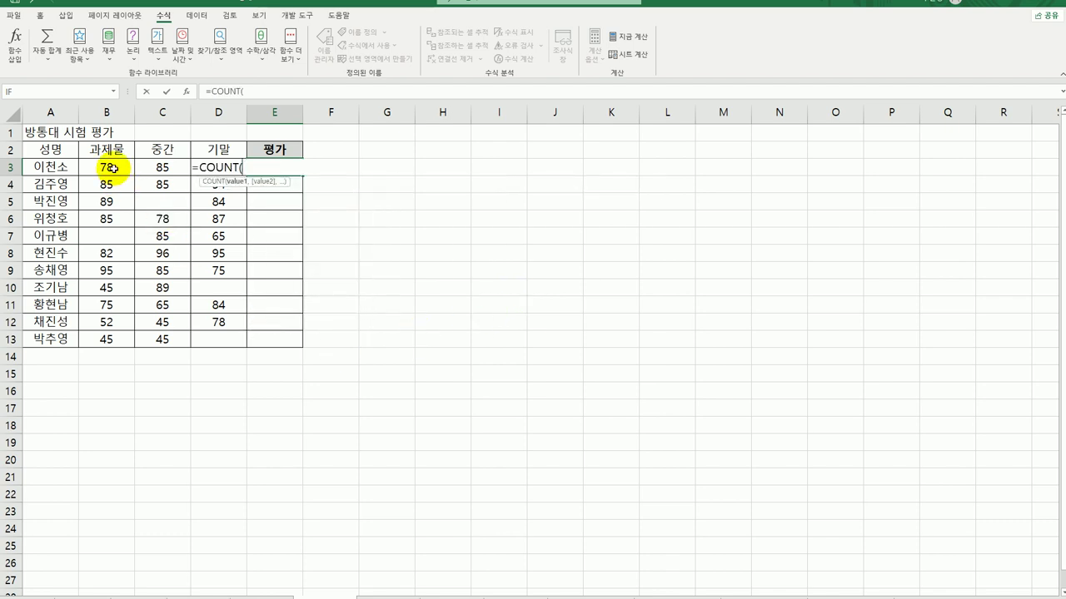
drag(106, 168, 225, 167)
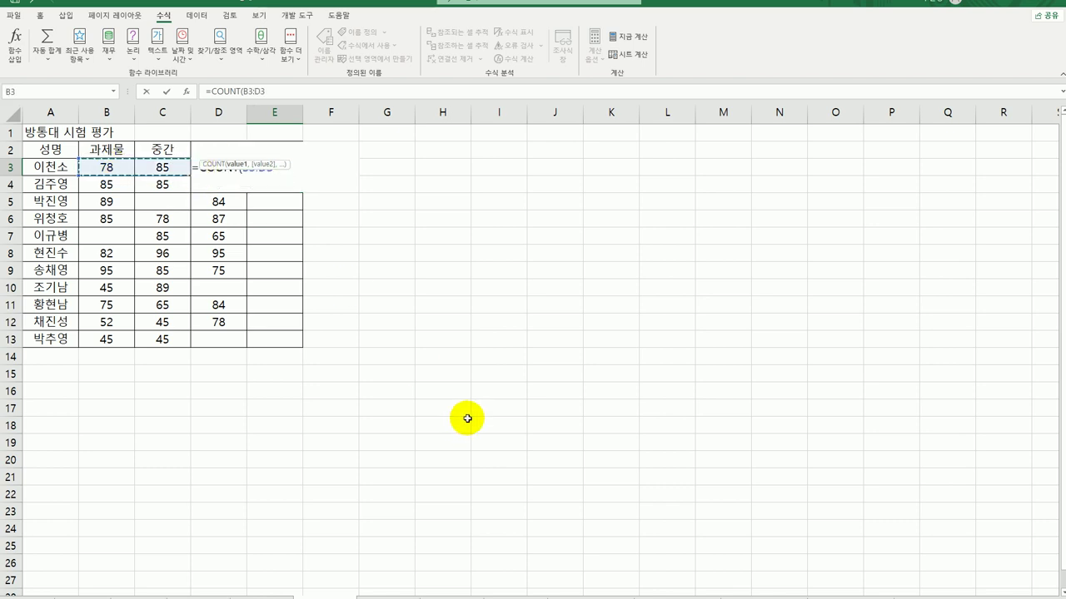
text())
key(Return)
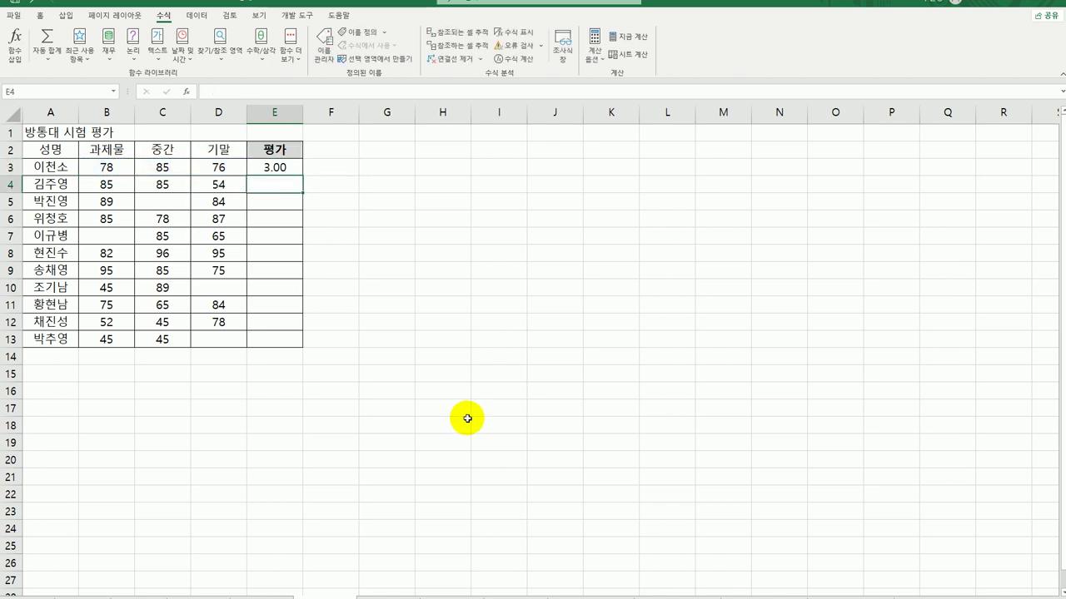
- Fill the COUNT formula from E3 down to E13 in the 평가 column
click(296, 172)
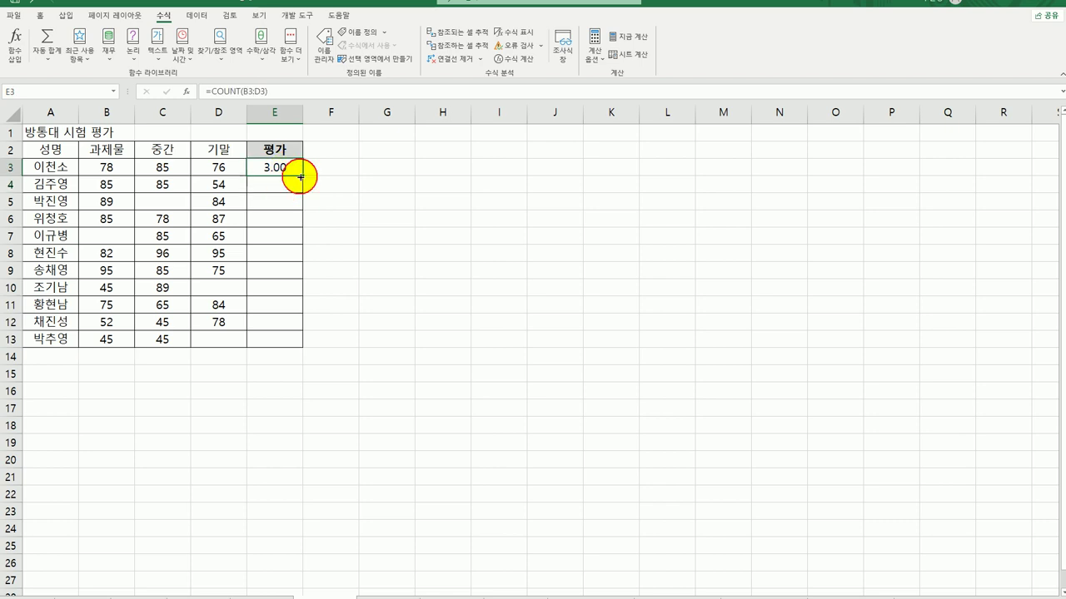
drag(301, 176, 283, 345)
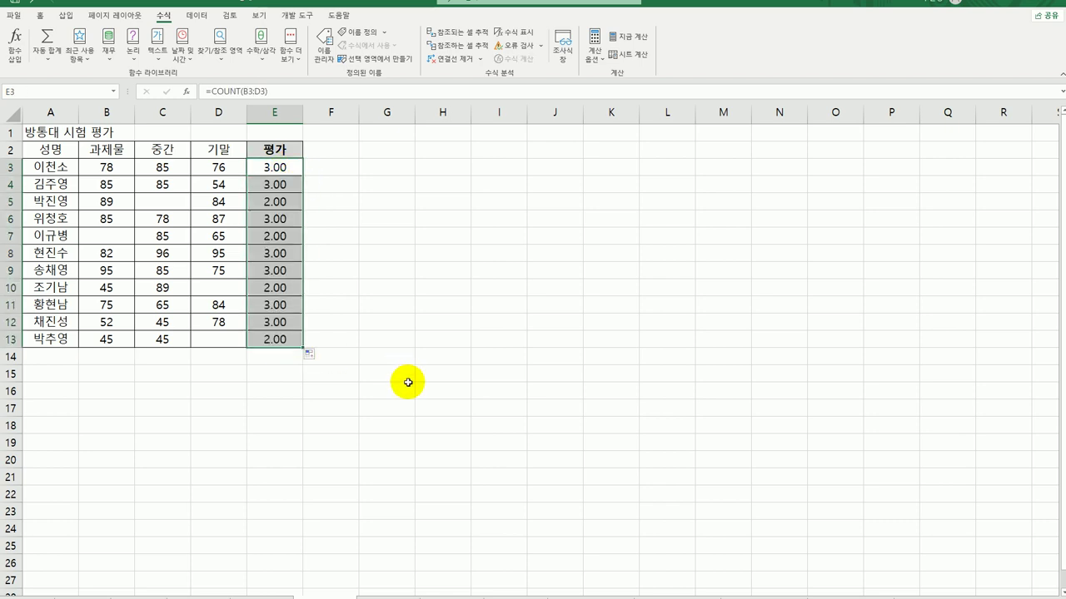
click(275, 167)
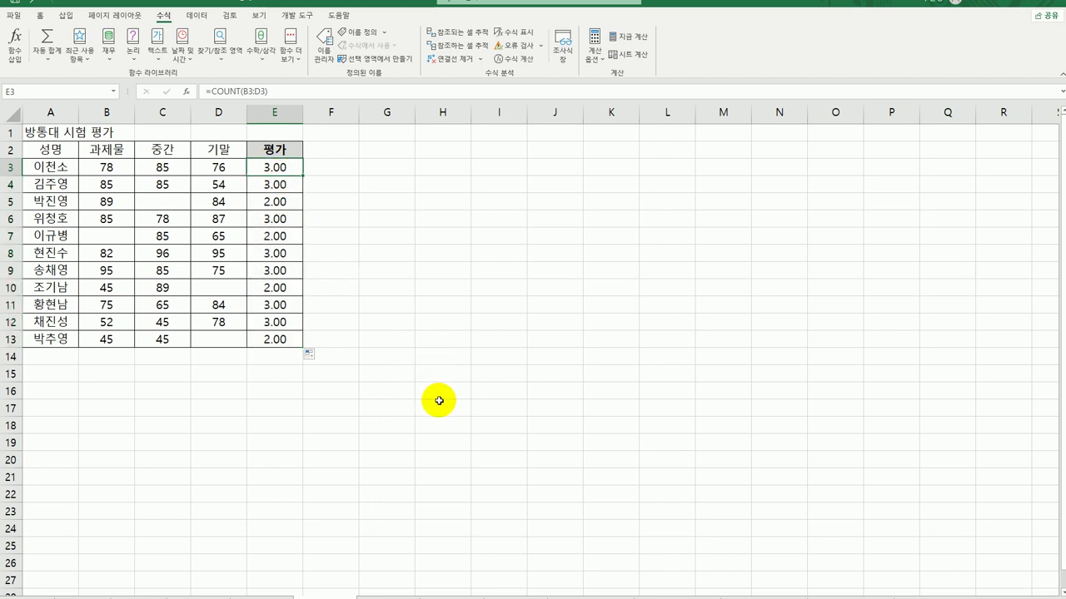
- Nest the COUNT formula in E3 inside an IF function and open the IF function's arguments
double_click(273, 167)
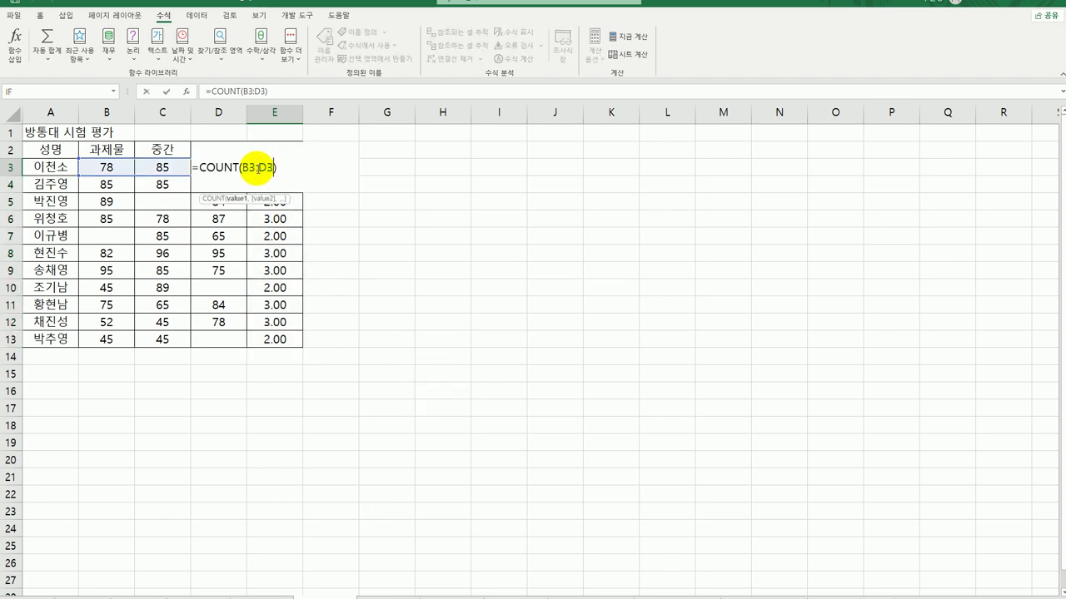
click(200, 167)
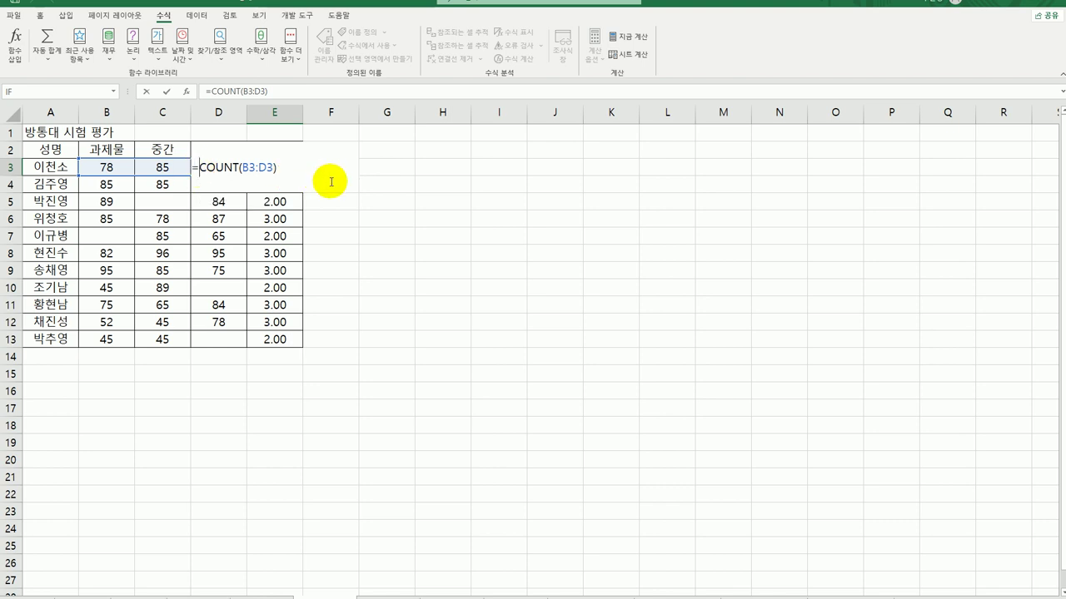
text(IF()
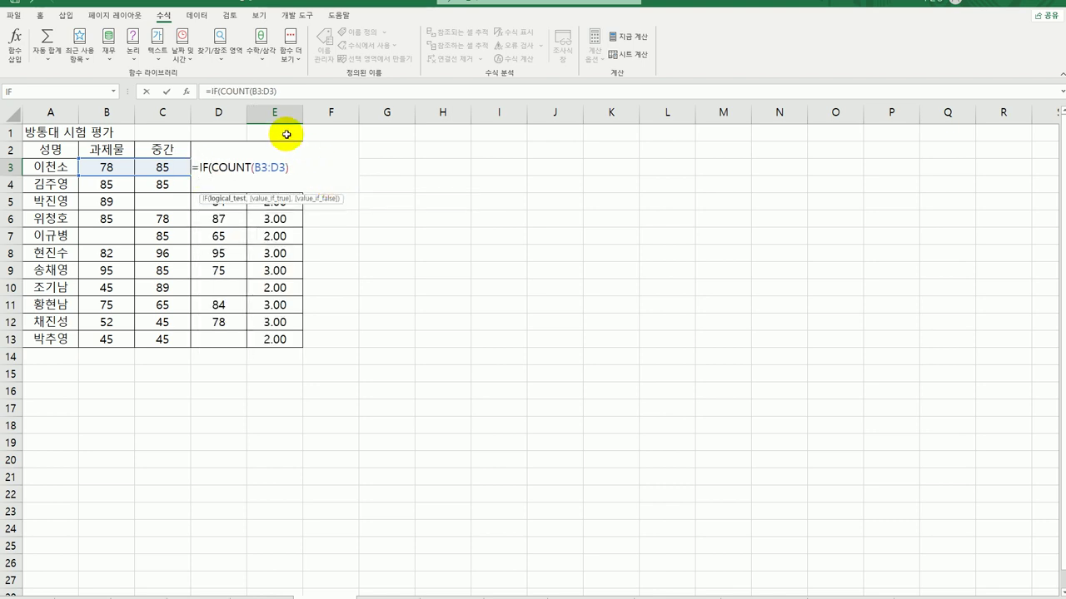
click(204, 166)
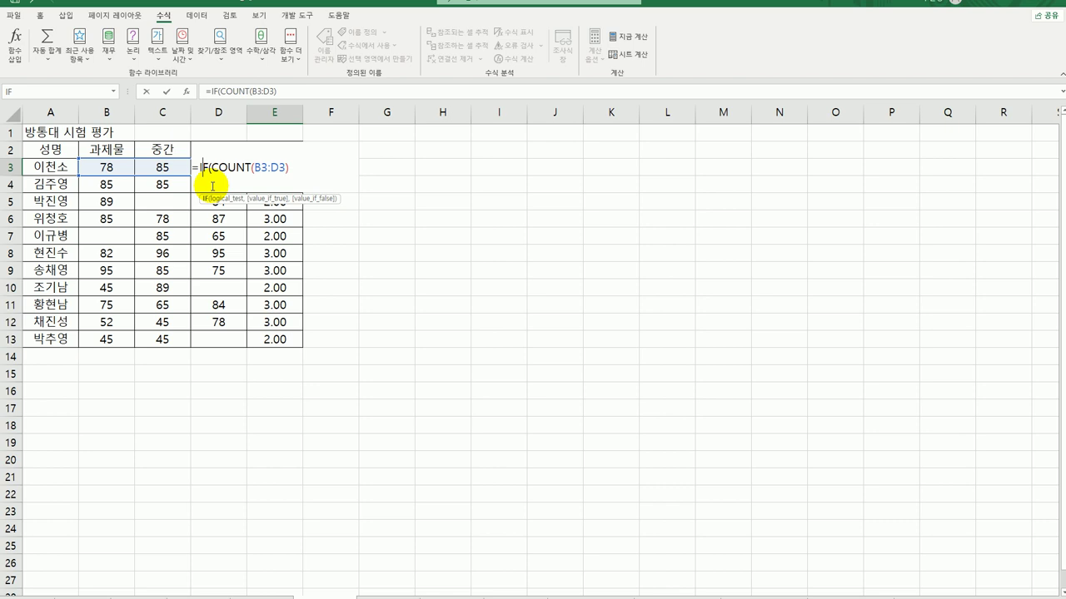
click(185, 90)
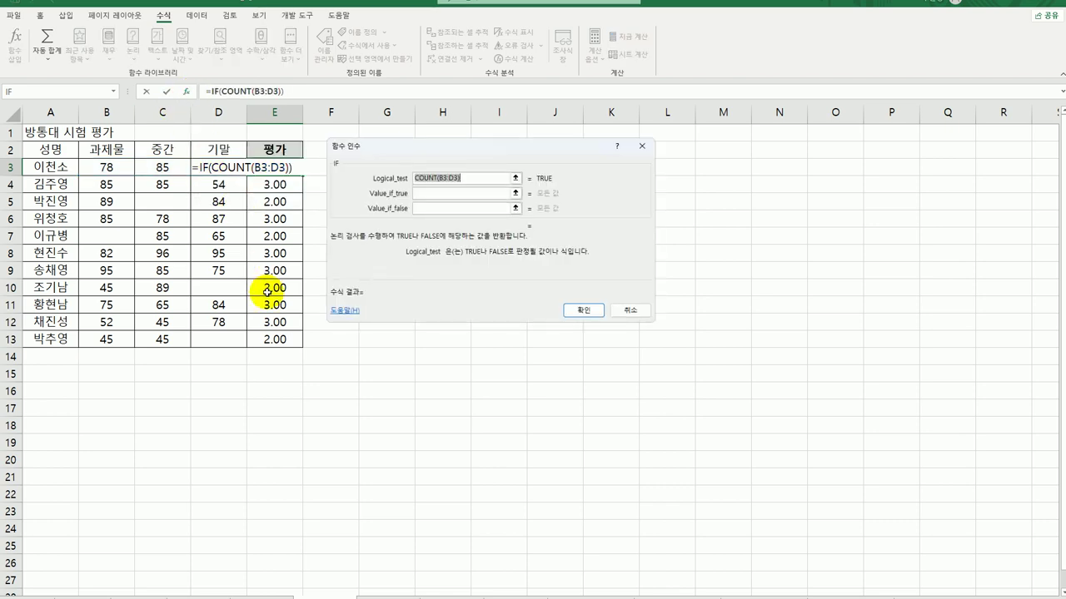
- Set E3's IF test to COUNT(B3:D3)=3, returning 이수완료 when true and 재수강 when false
click(476, 181)
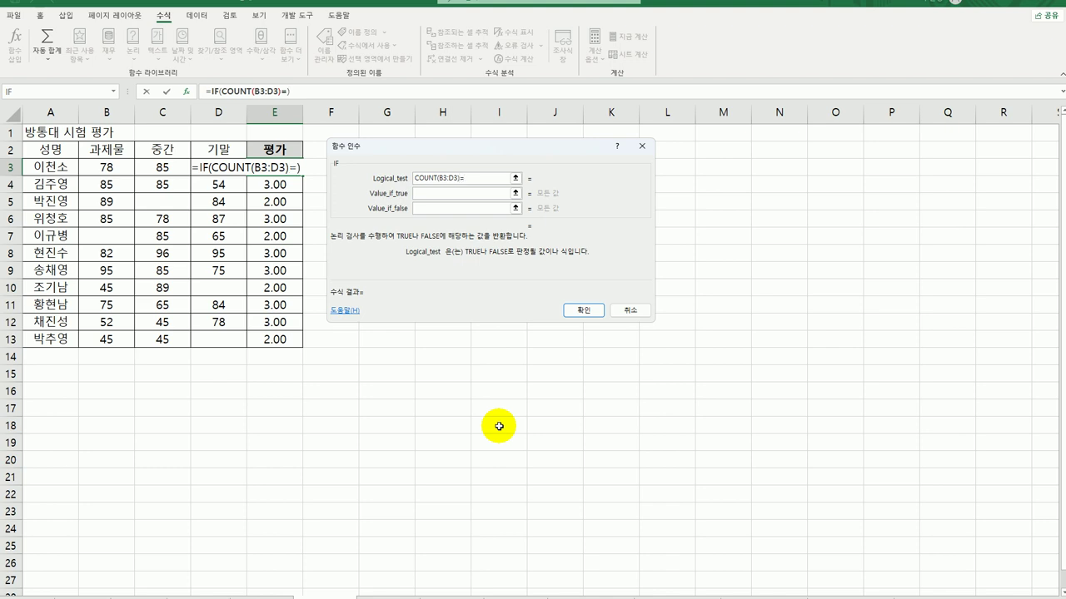
text(=3)
key(Tab)
text(이수완료)
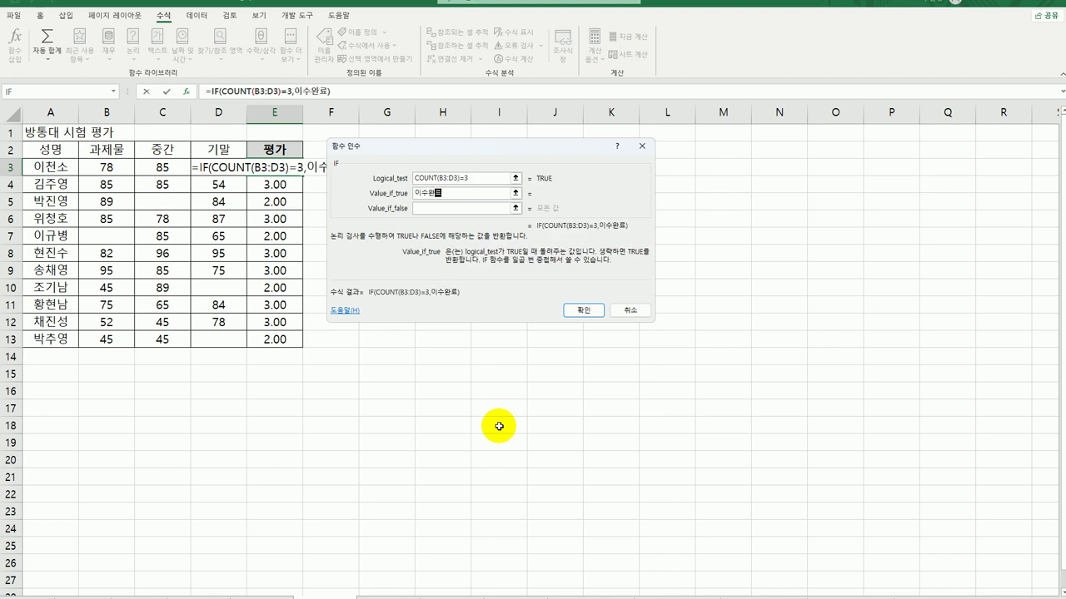
key(Tab)
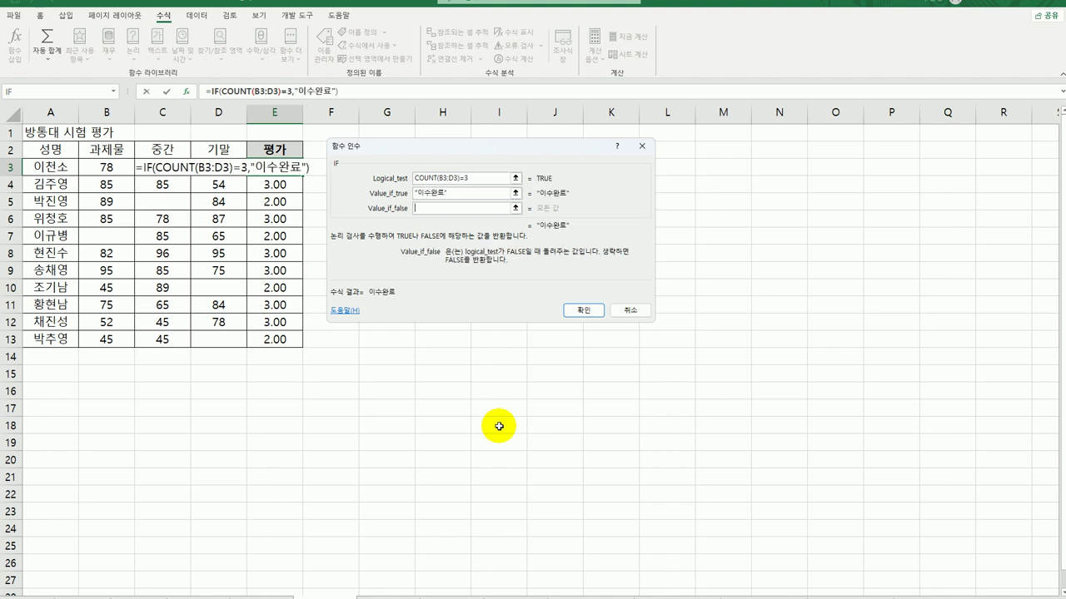
text(재수강)
key(Tab)
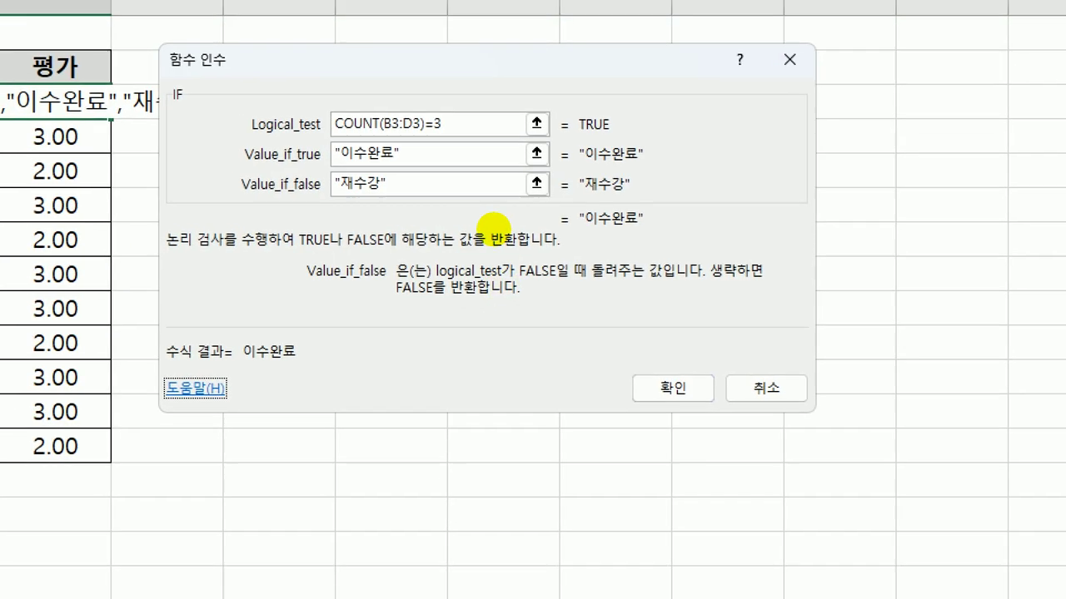
mouse_move(481, 208)
mouse_down()
mouse_move(366, 42)
mouse_move(488, 209)
mouse_move(475, 204)
mouse_up()
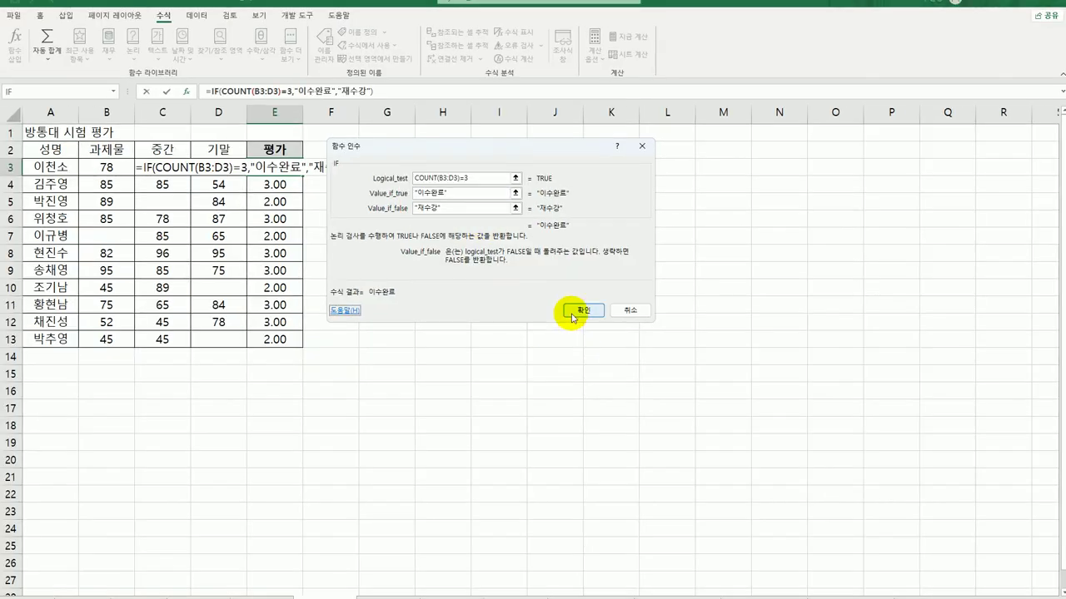
click(572, 312)
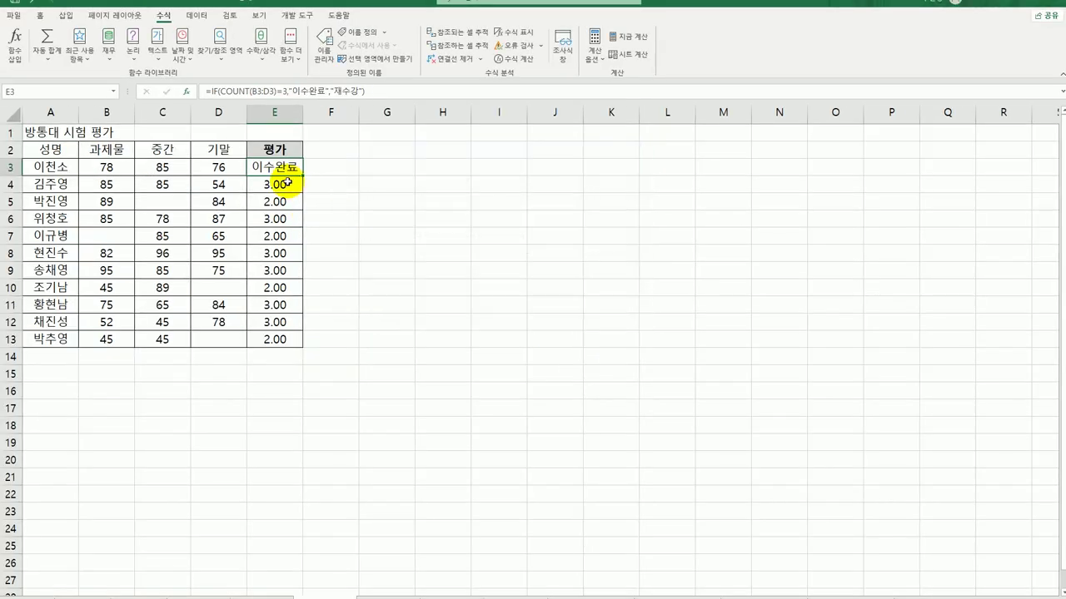
- Fill the IF formula from E3 down to E13 and compare the column with the following result worksheet
drag(301, 176, 278, 352)
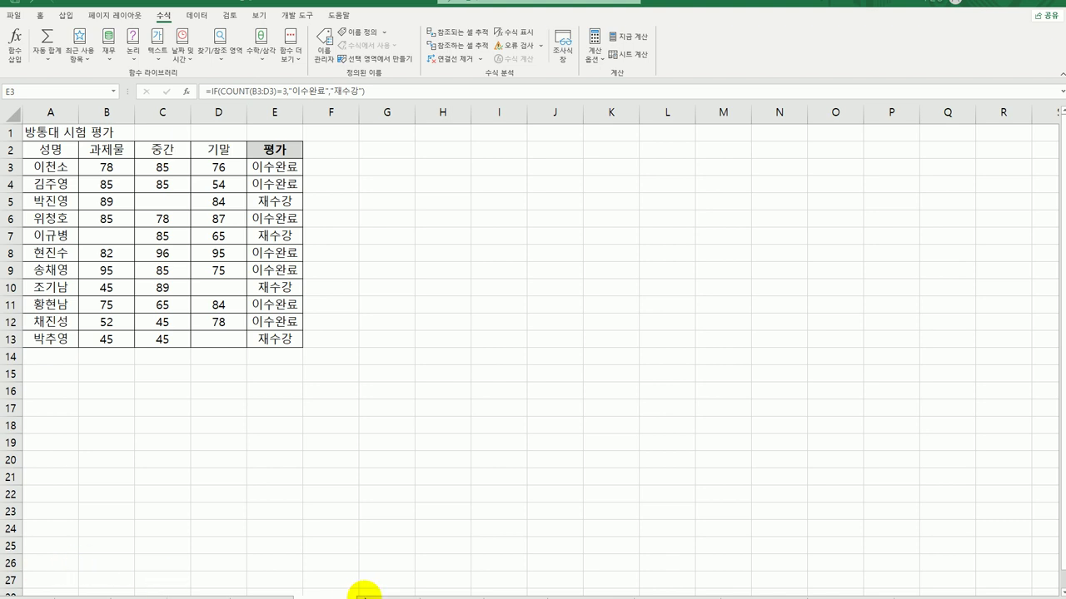
click(366, 593)
key(ctrl+Home)
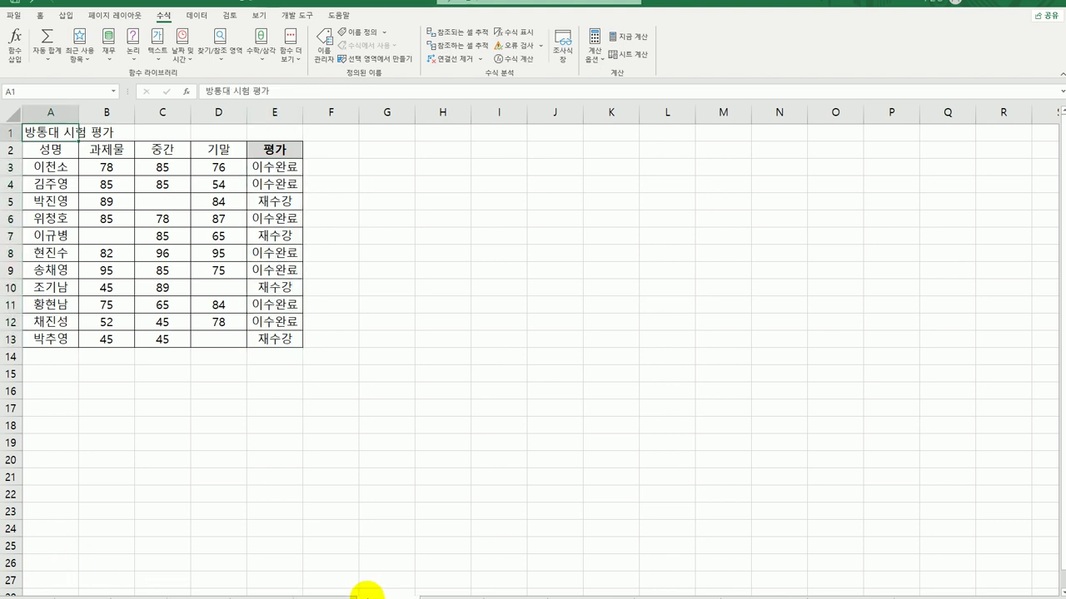
- On the 방학 중 연수 참석 현황 worksheet, enter =COUNTA(B4:D12) in the 총결석 횟수 cell C14
click(426, 595)
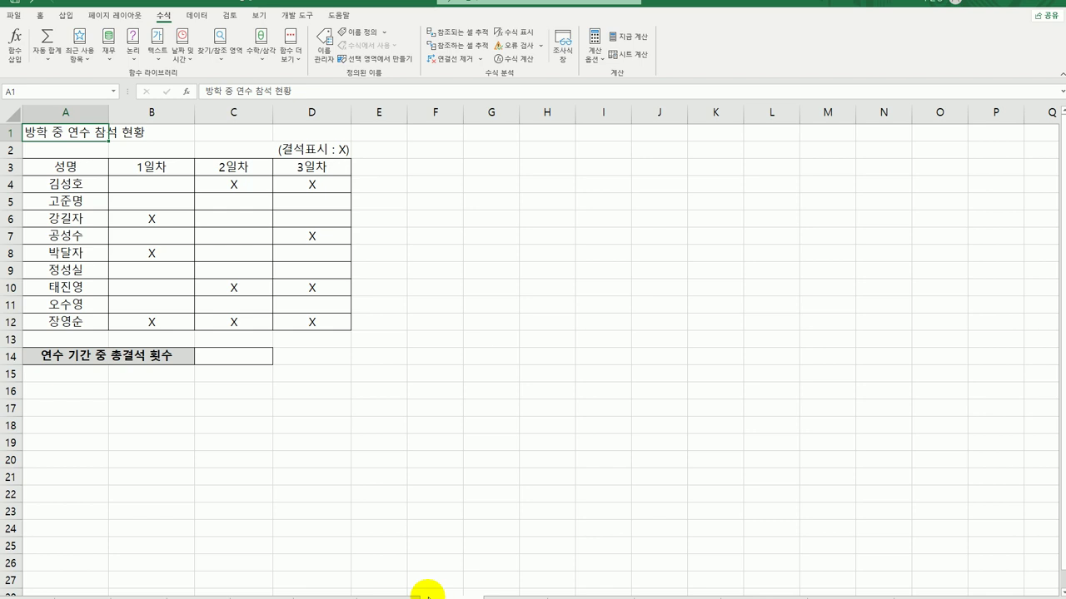
click(214, 357)
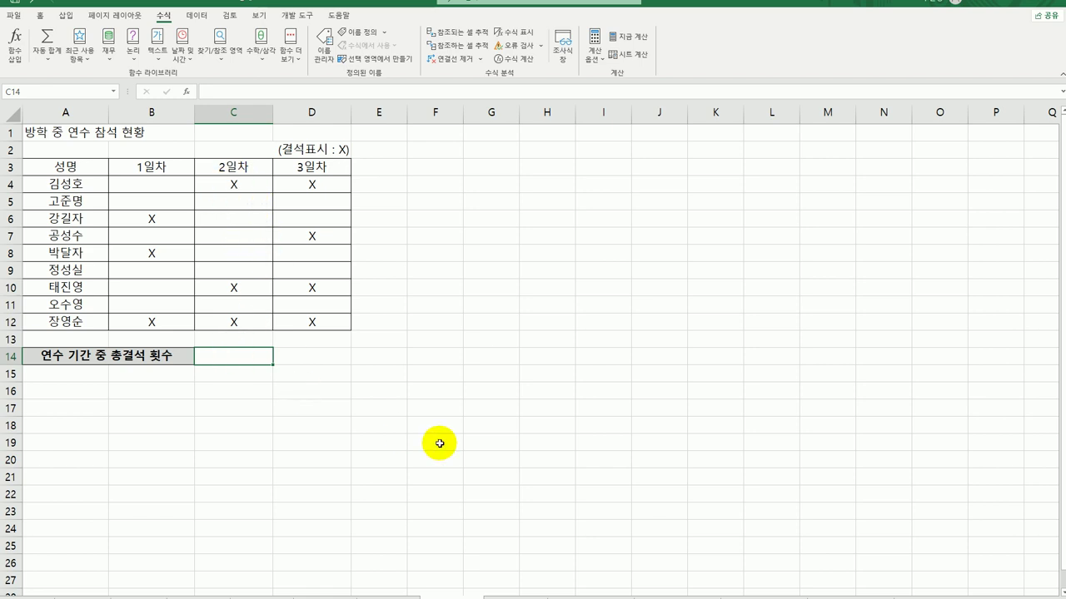
text(=ㅊ)
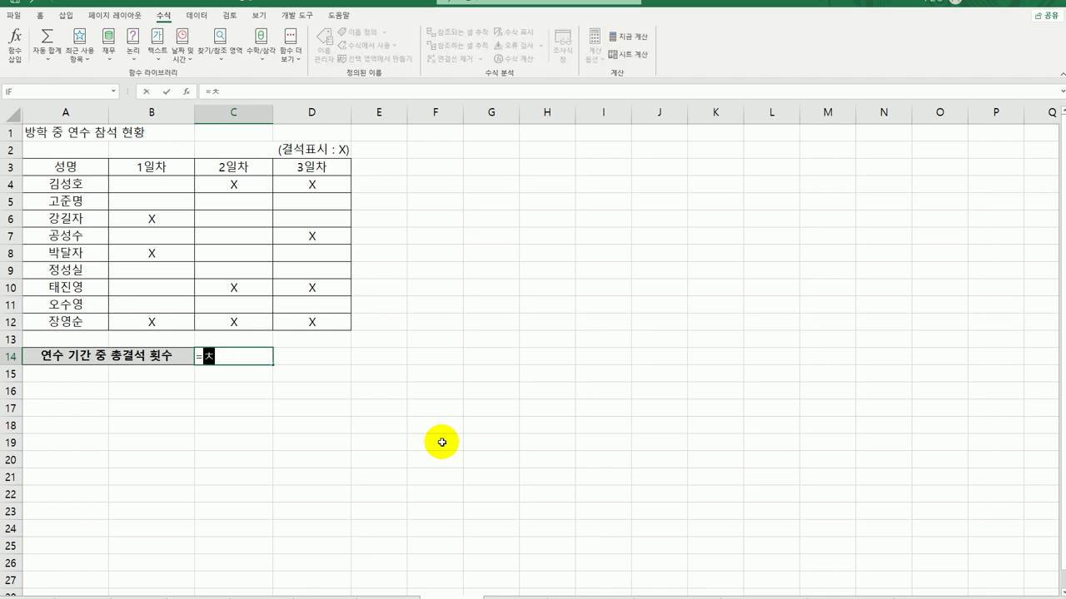
key(BackSpace)
key(BackSpace)
text(cou)
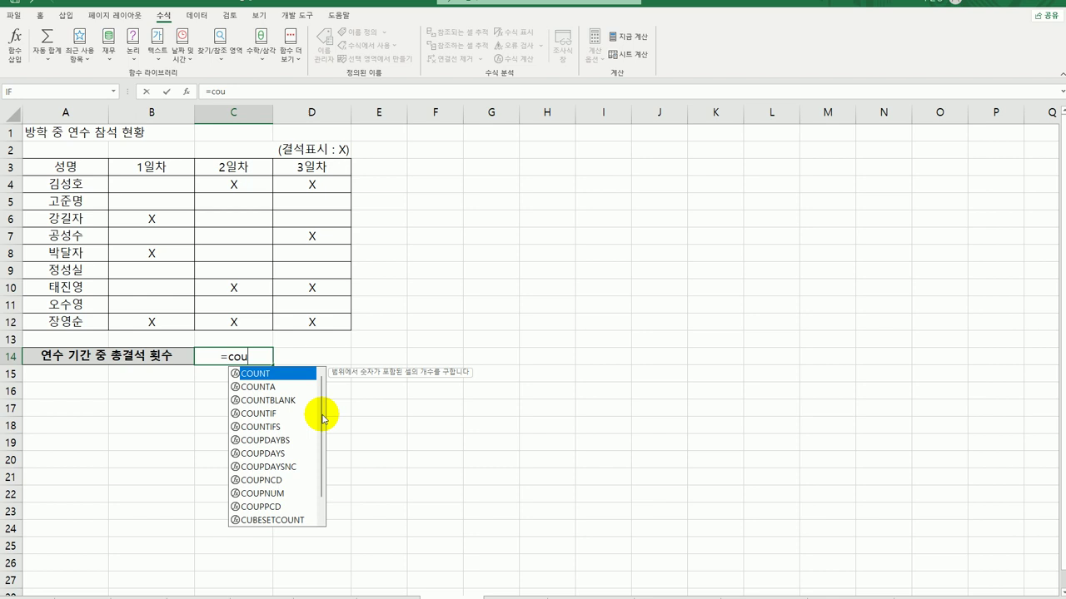
double_click(287, 386)
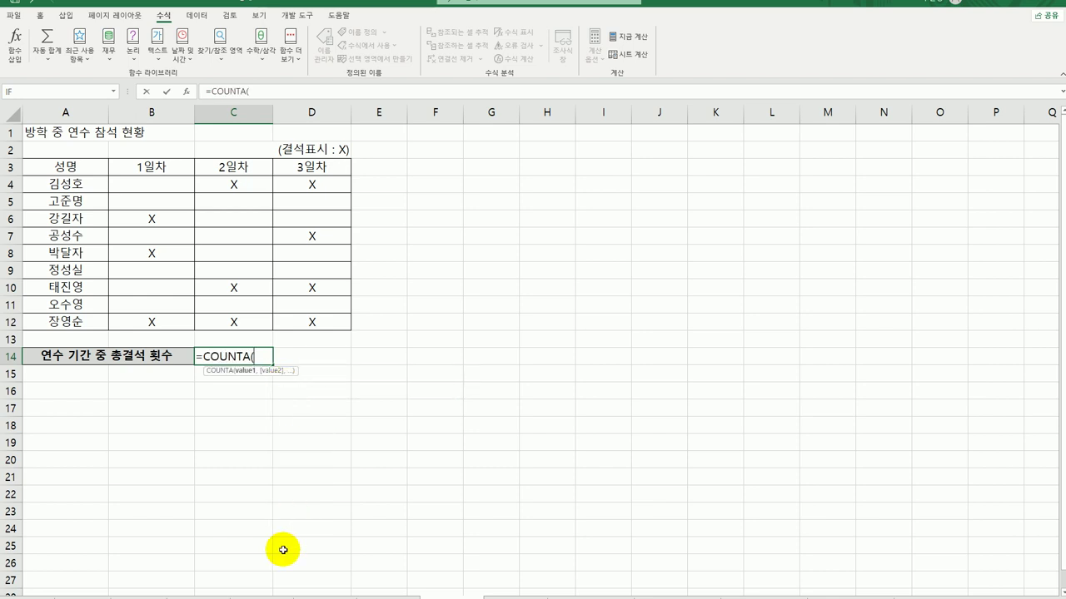
drag(152, 185, 292, 320)
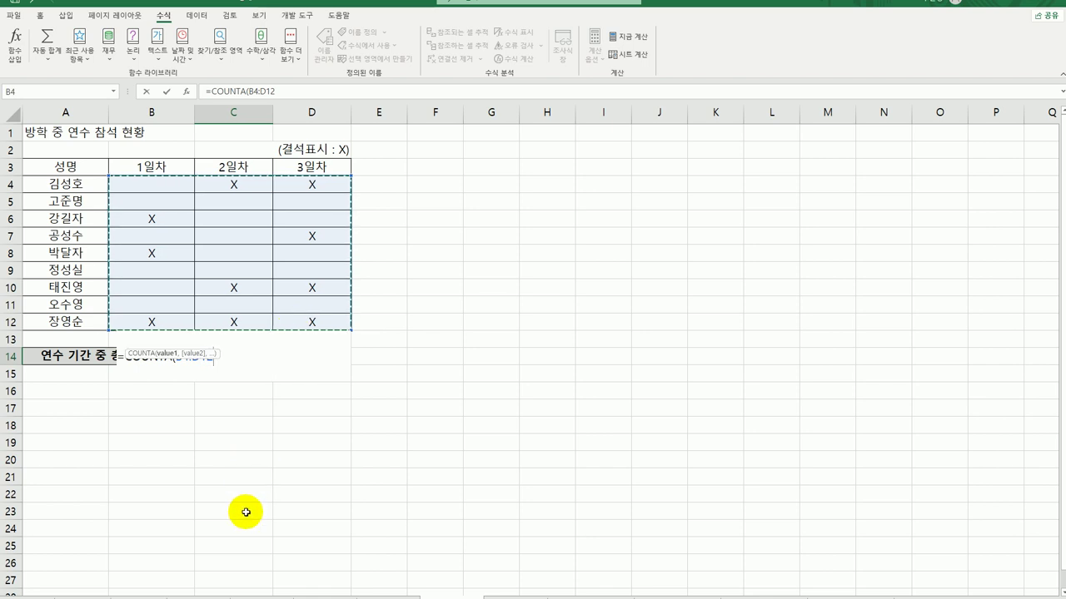
text())
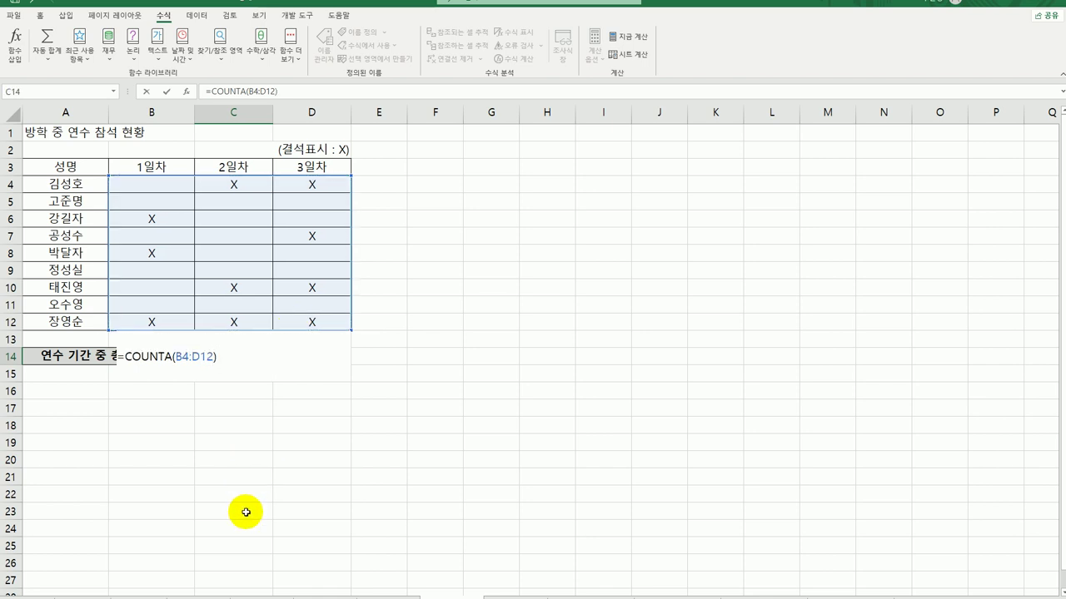
key(Return)
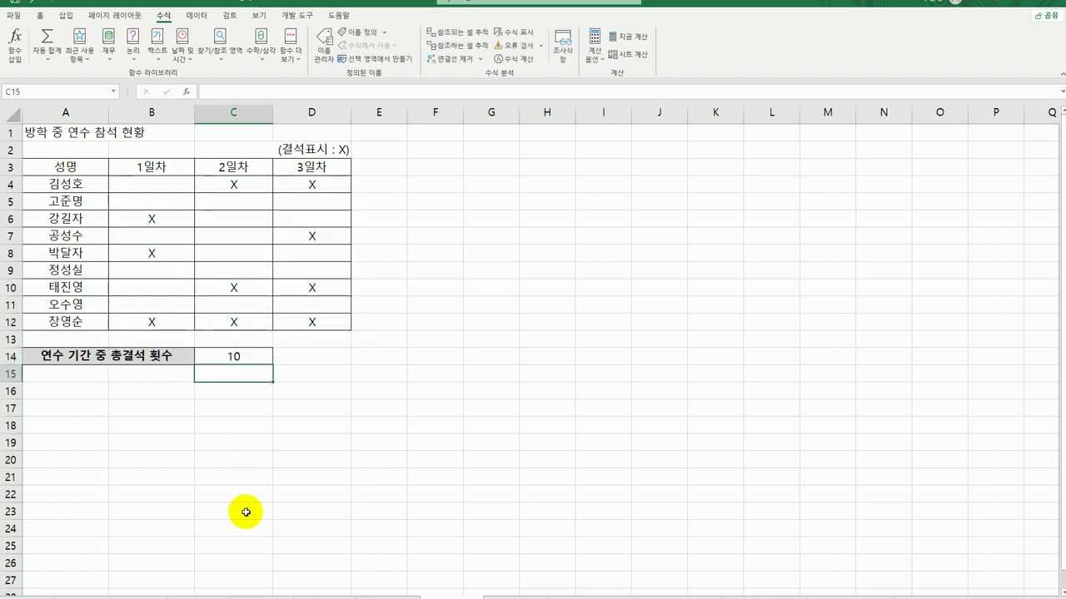
- Append &"회" to the COUNTA formula in C14 so the total absence count carries the unit 회
click(216, 358)
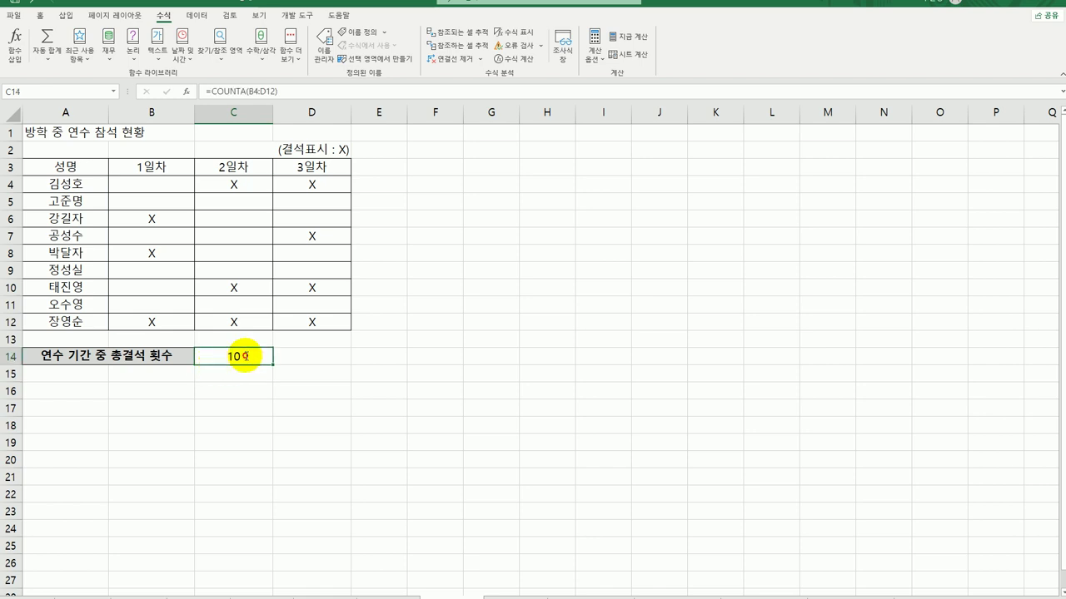
double_click(243, 356)
text(&)
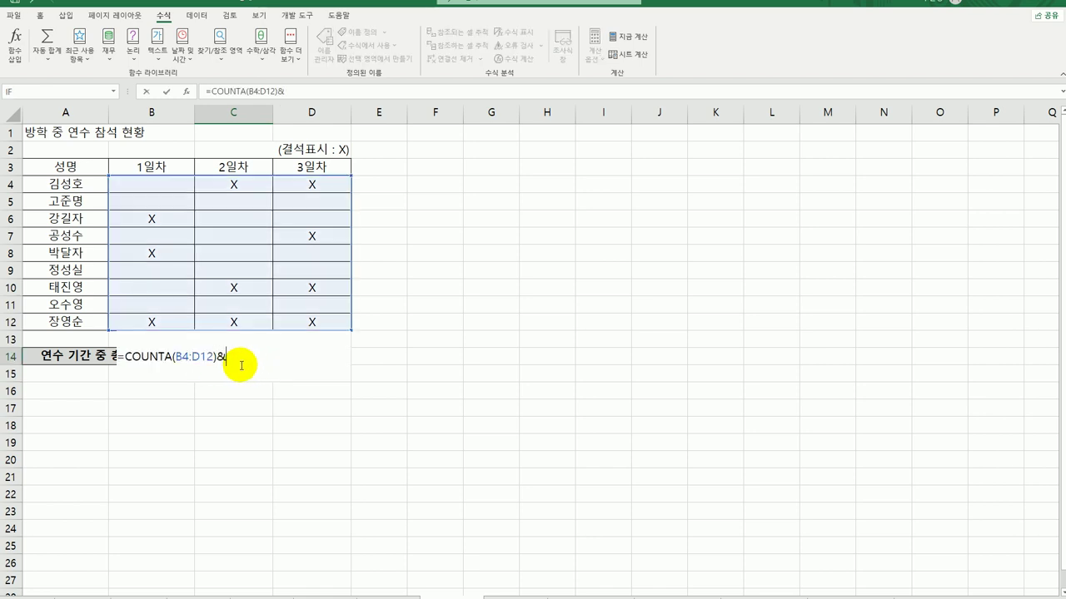
text("회")
key(Return)
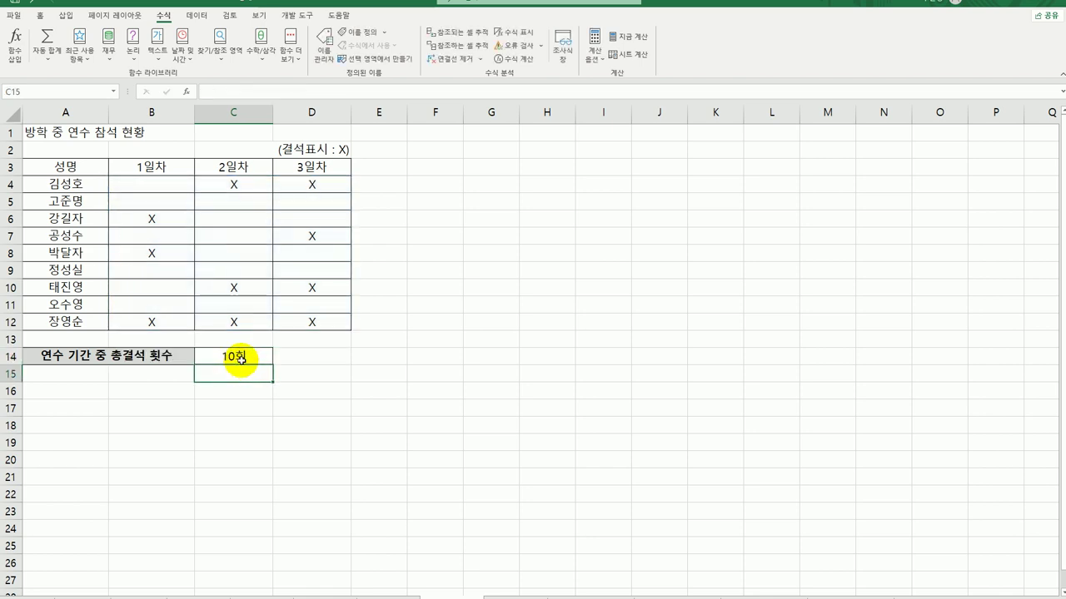
click(241, 364)
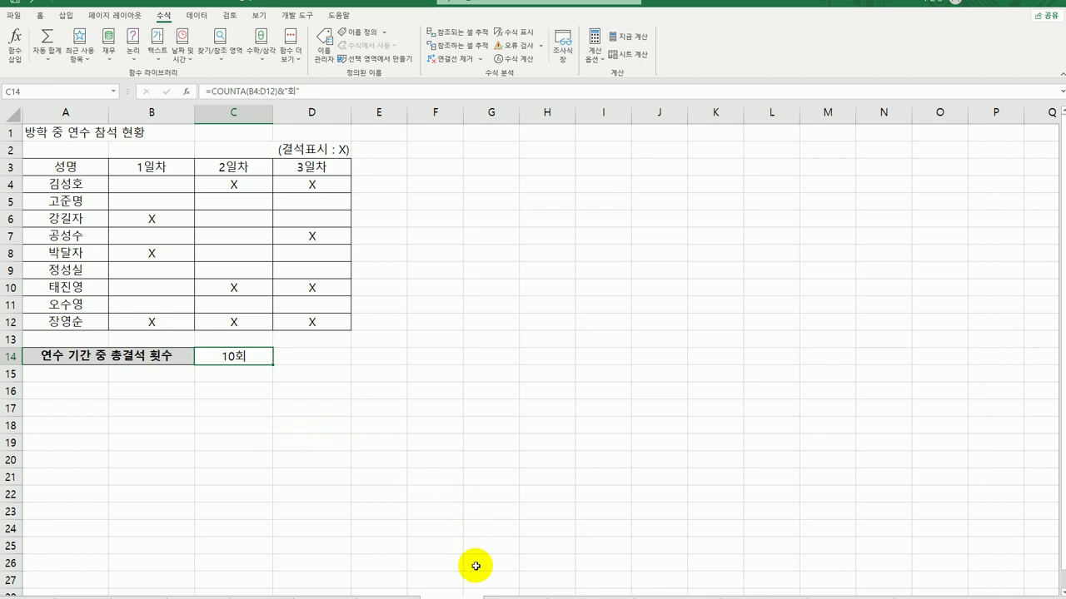
key(ctrl+Home)
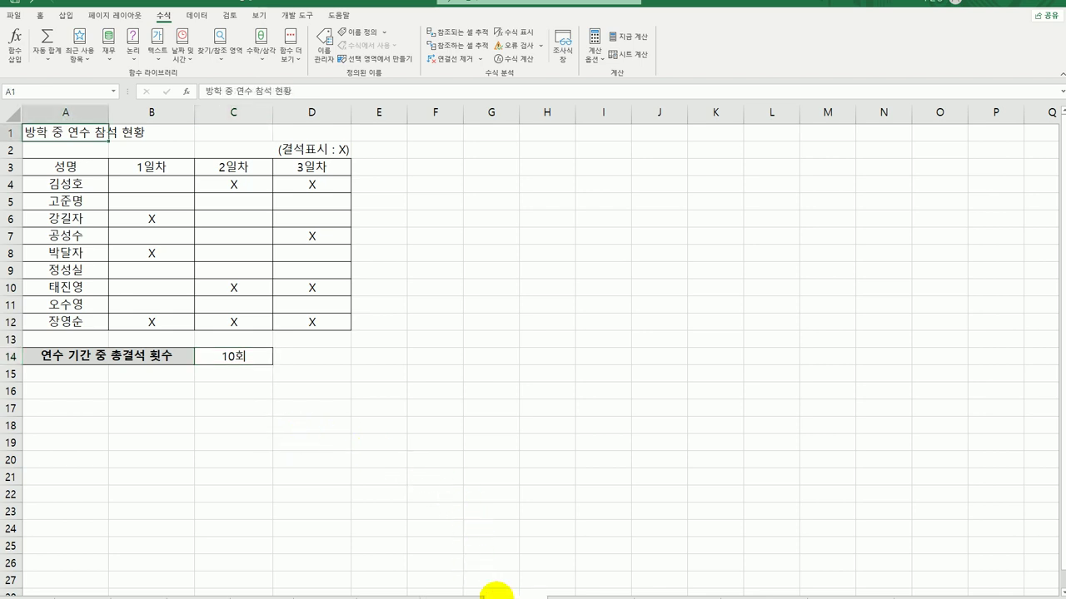
- Switch to the worksheet containing the 대금 납부 현황 table
click(552, 594)
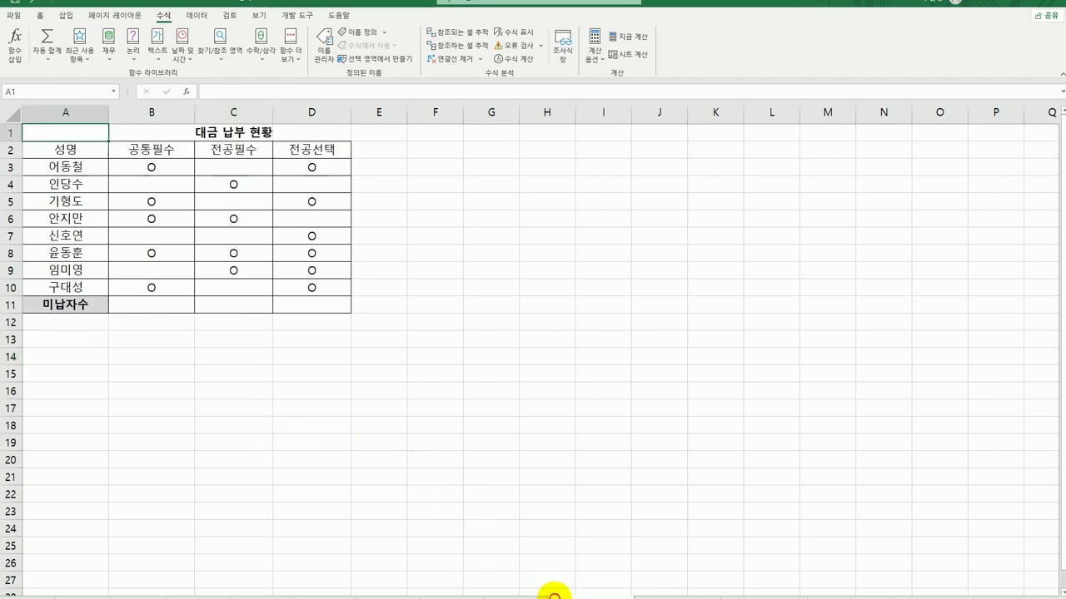
click(32, 593)
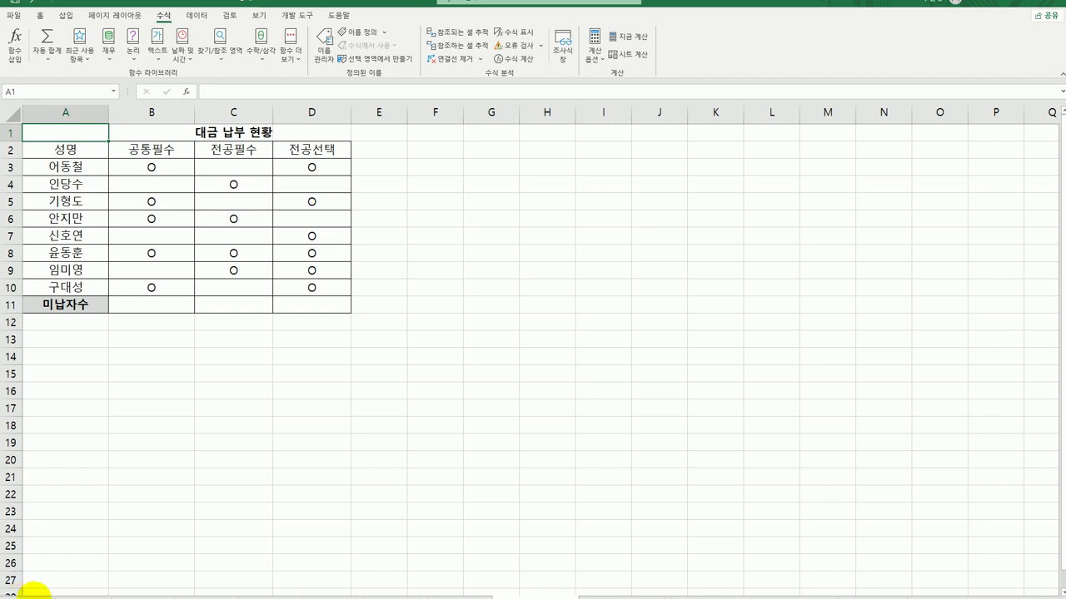
click(32, 593)
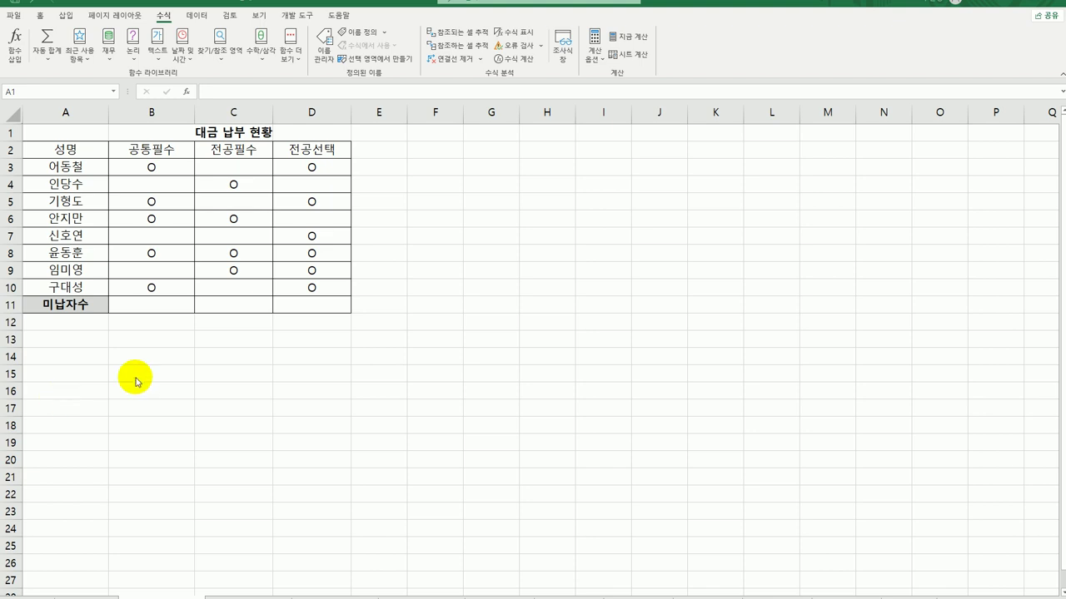
- Examine the O payment marks in the 공통필수 column and the empty 미납자수 cell in B11
click(148, 304)
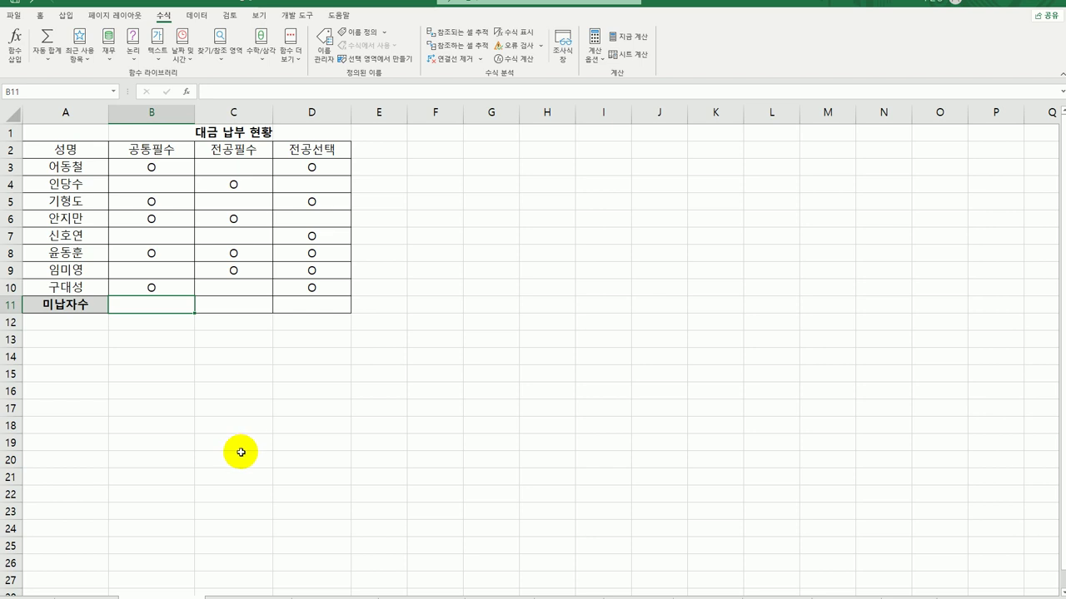
click(154, 166)
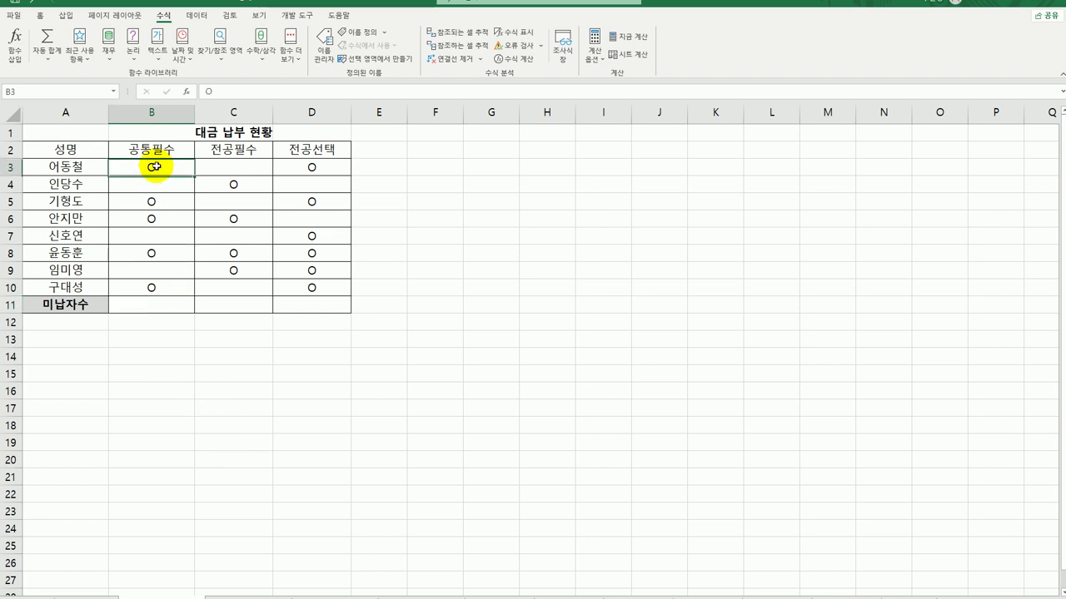
click(158, 204)
click(158, 221)
click(156, 255)
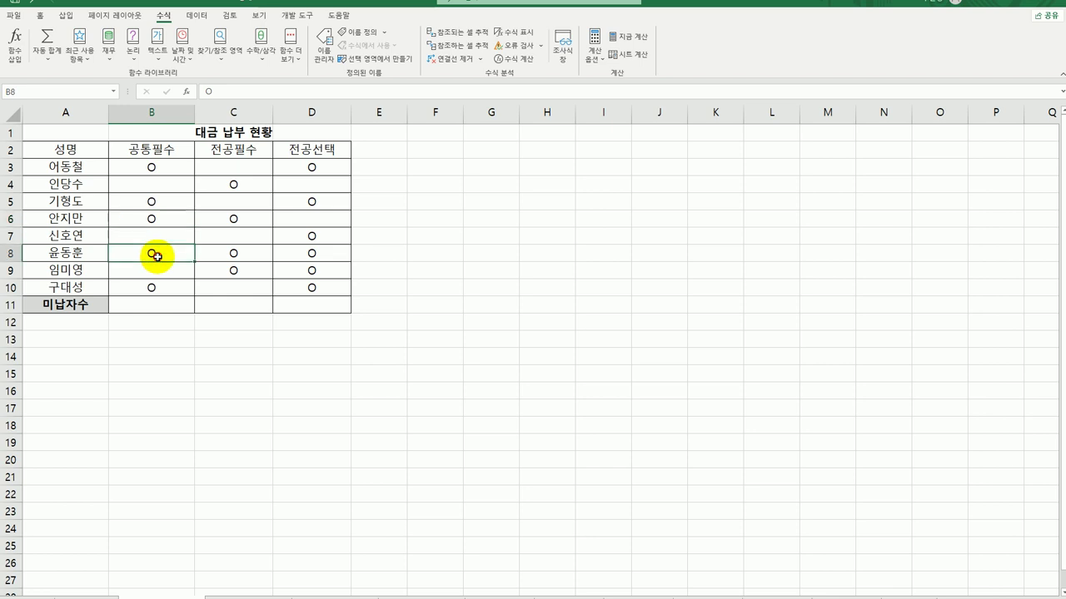
click(152, 289)
- Enter =COUNTBLANK(B3:B10) in B11 to count the unpaid people for 공통필수
click(153, 307)
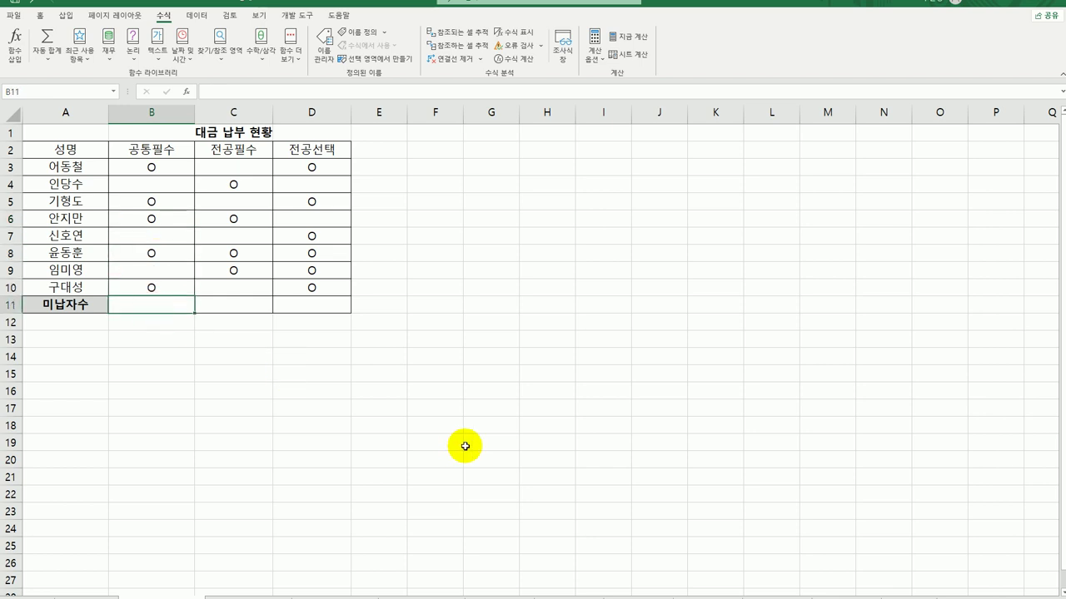
text(=)
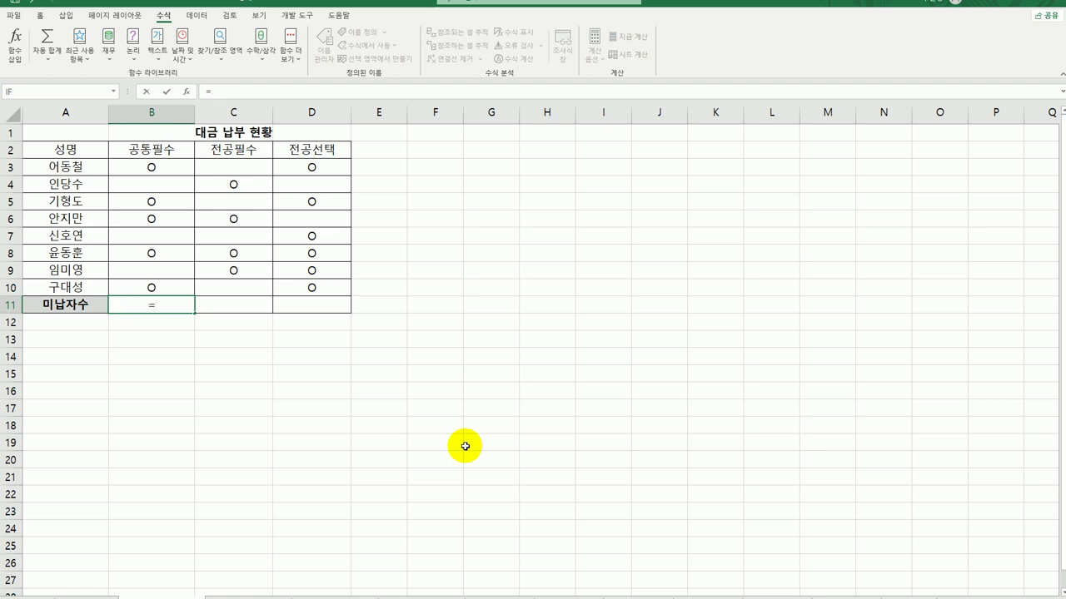
text(co)
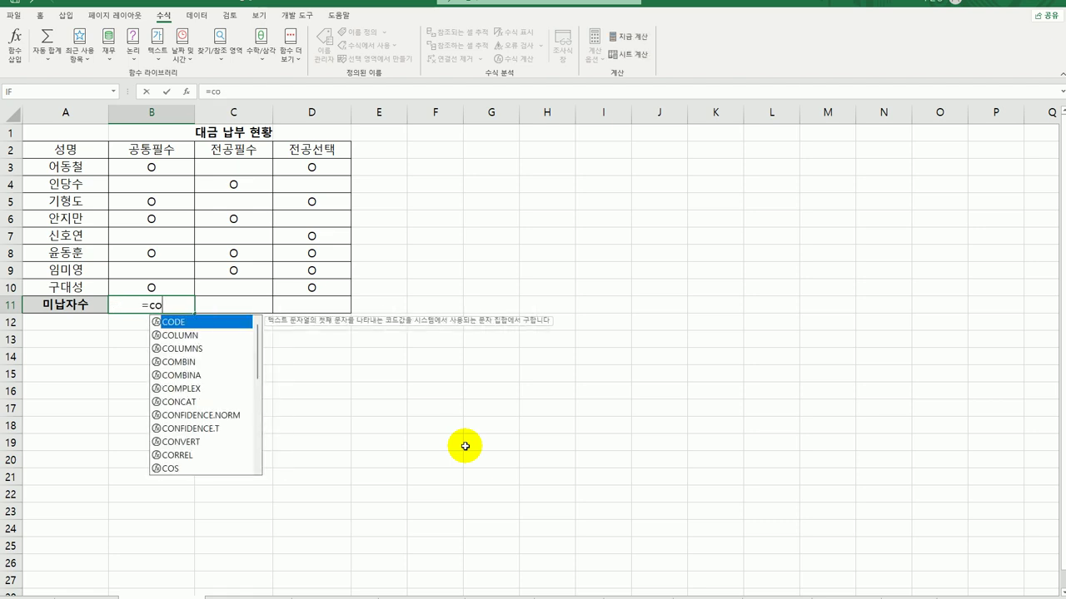
text(un)
key(Down)
key(Down)
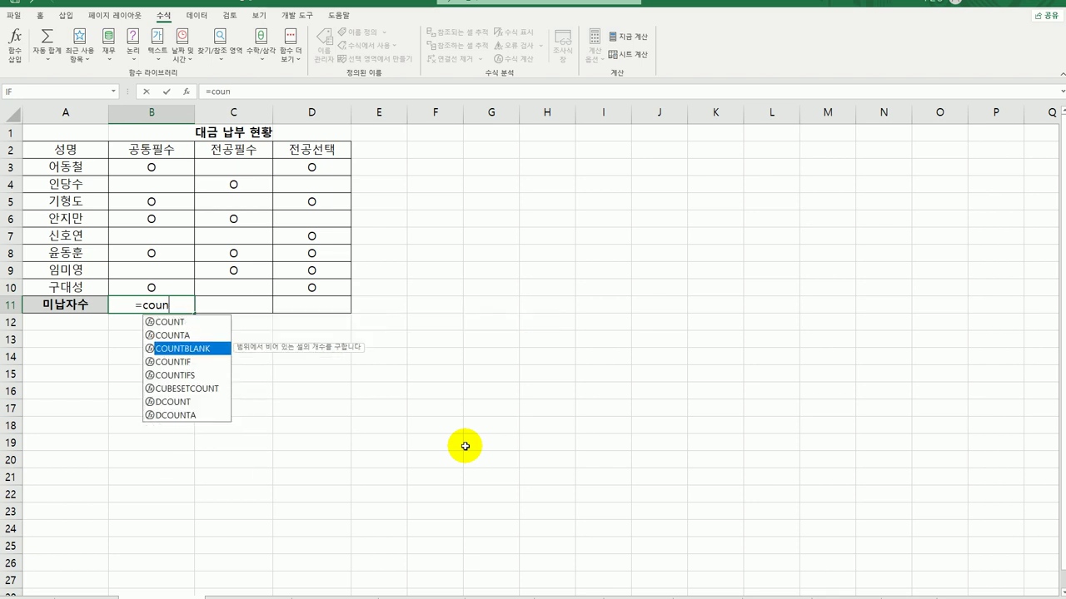
key(Tab)
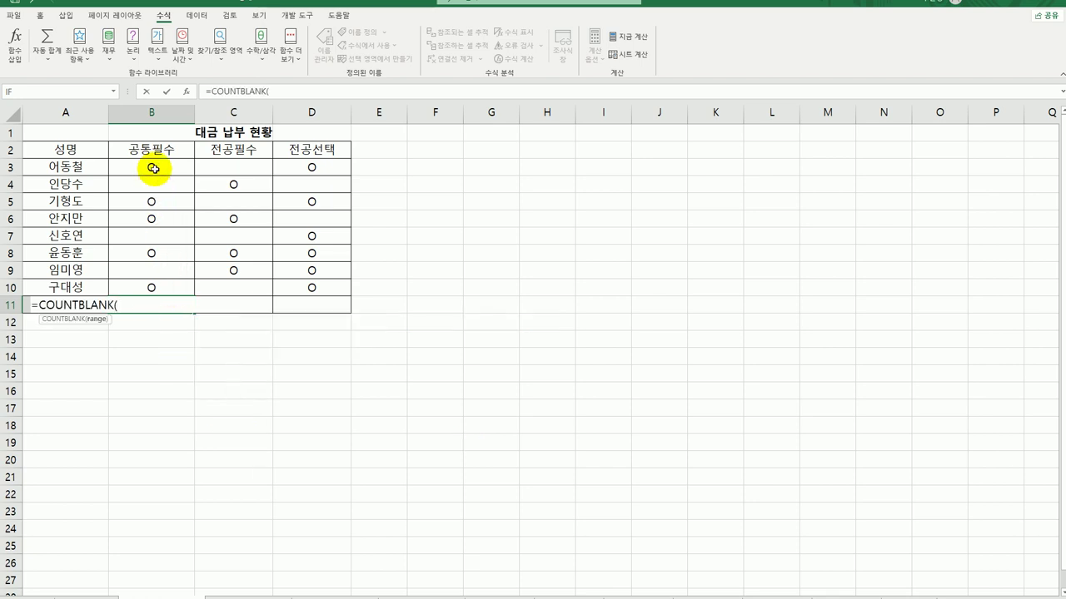
drag(153, 167, 152, 291)
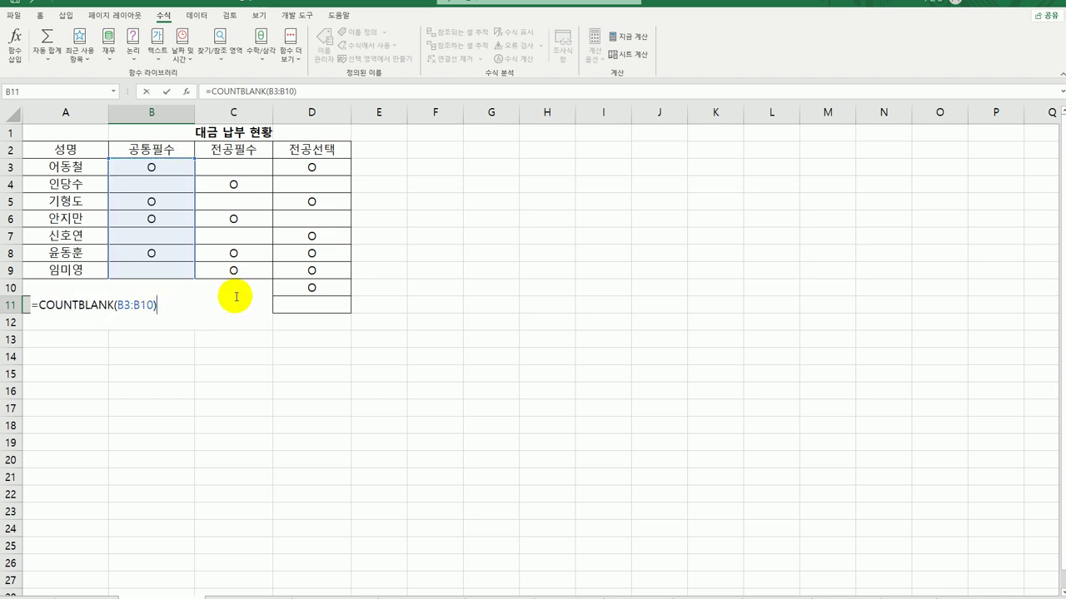
key(Return)
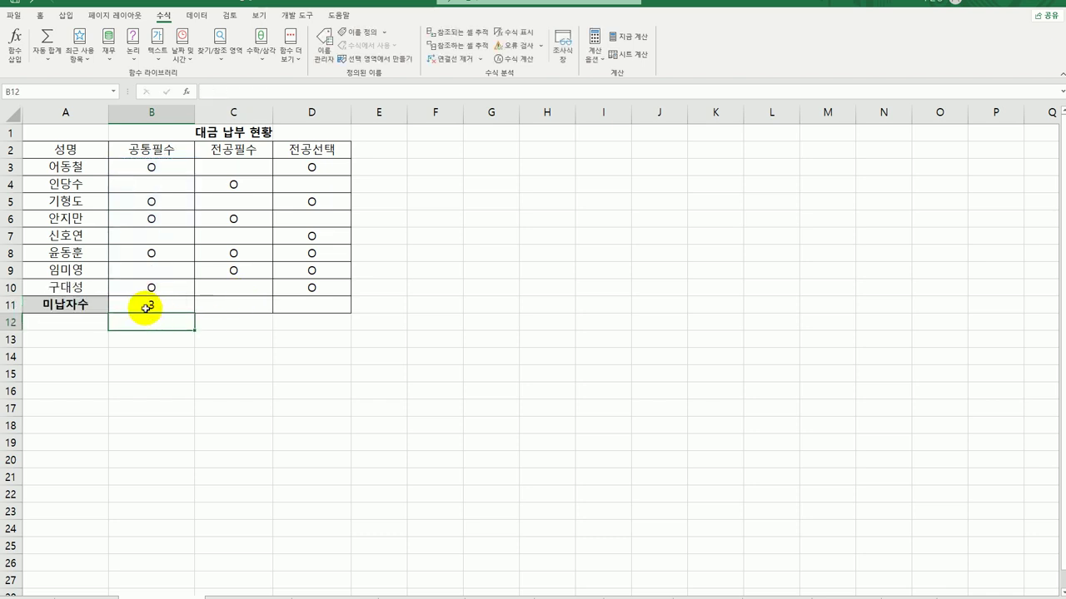
- Check the blank cells in the 공통필수 column and fill the COUNTBLANK formula from B11 across to D11
click(145, 308)
click(154, 183)
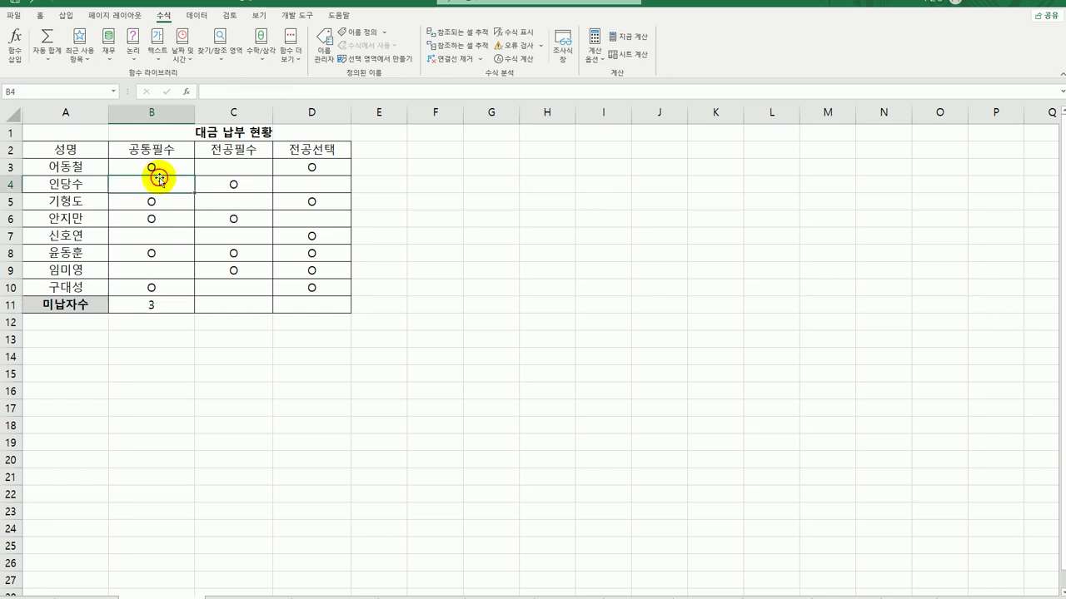
click(155, 236)
click(152, 272)
click(158, 306)
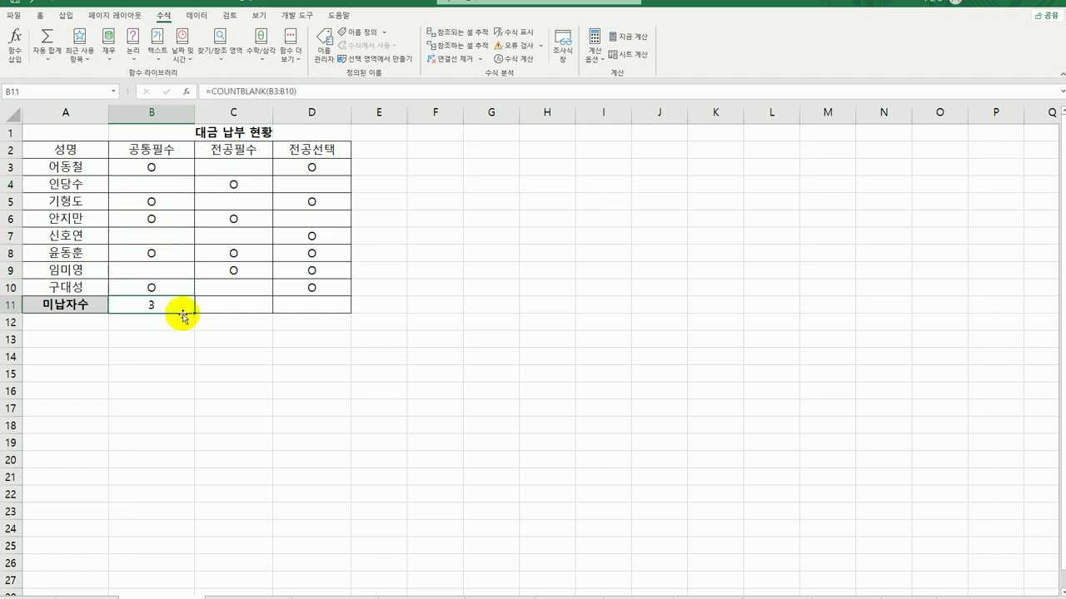
drag(193, 314, 313, 322)
click(368, 452)
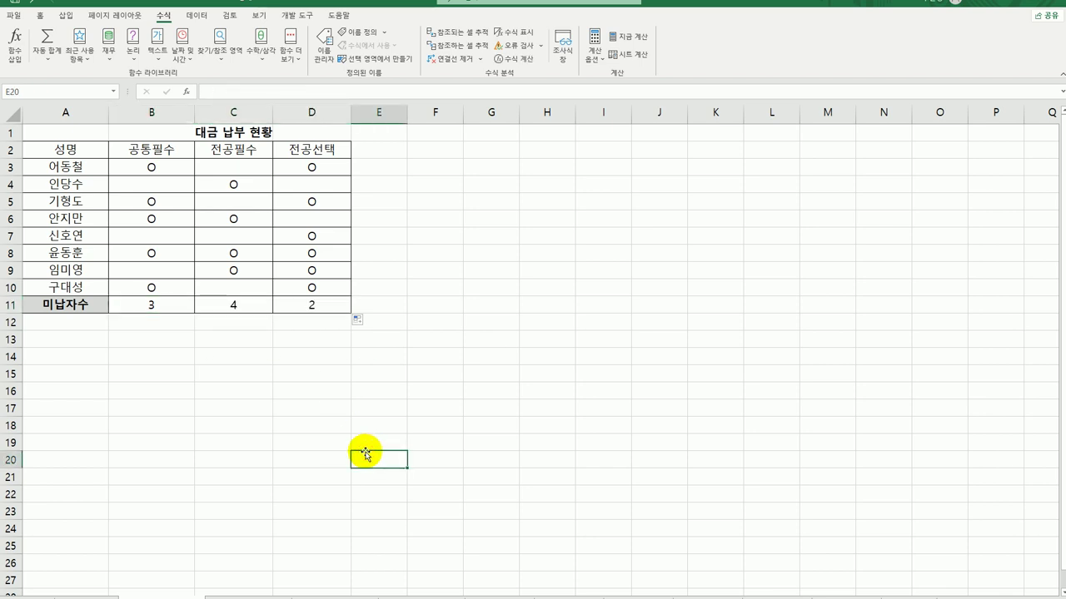
key(ctrl+Home)
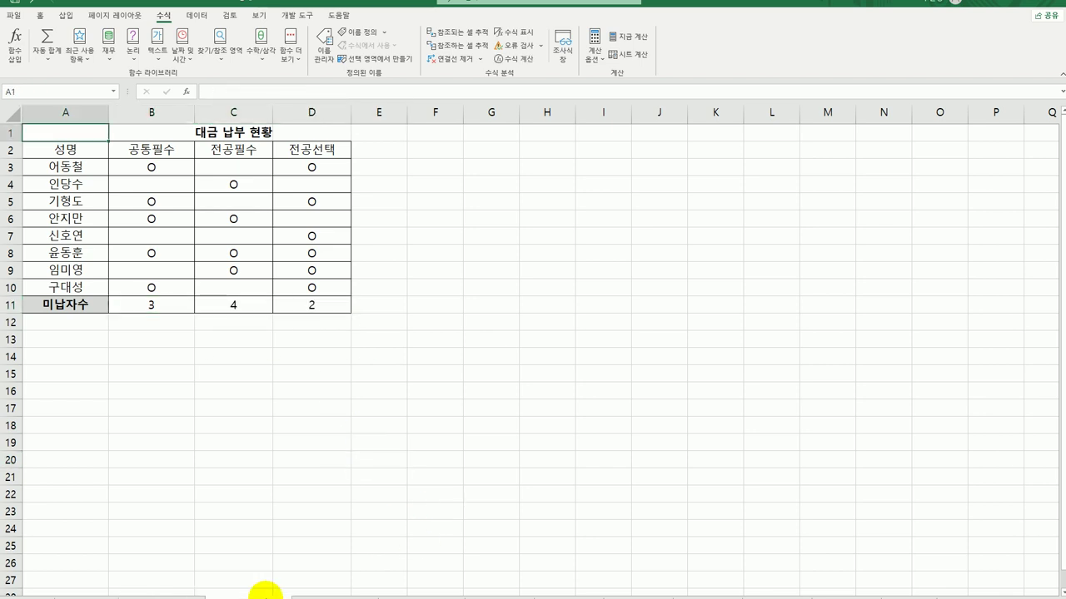
- Switch to the worksheet with the 교양강좌 이수현황 table and review the attendance columns 1회차 to 4회차
click(309, 595)
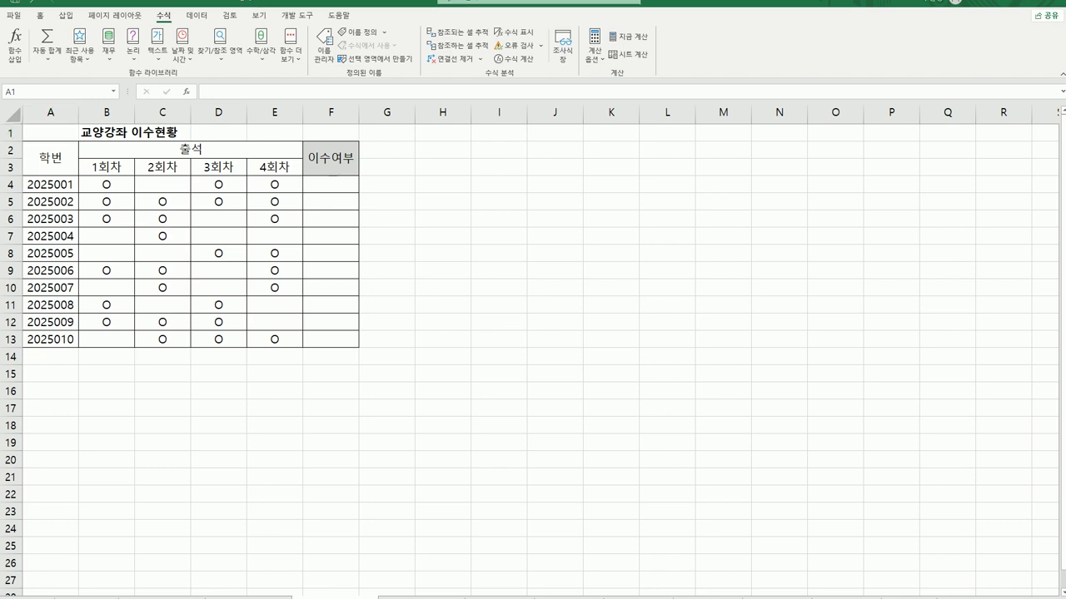
click(122, 167)
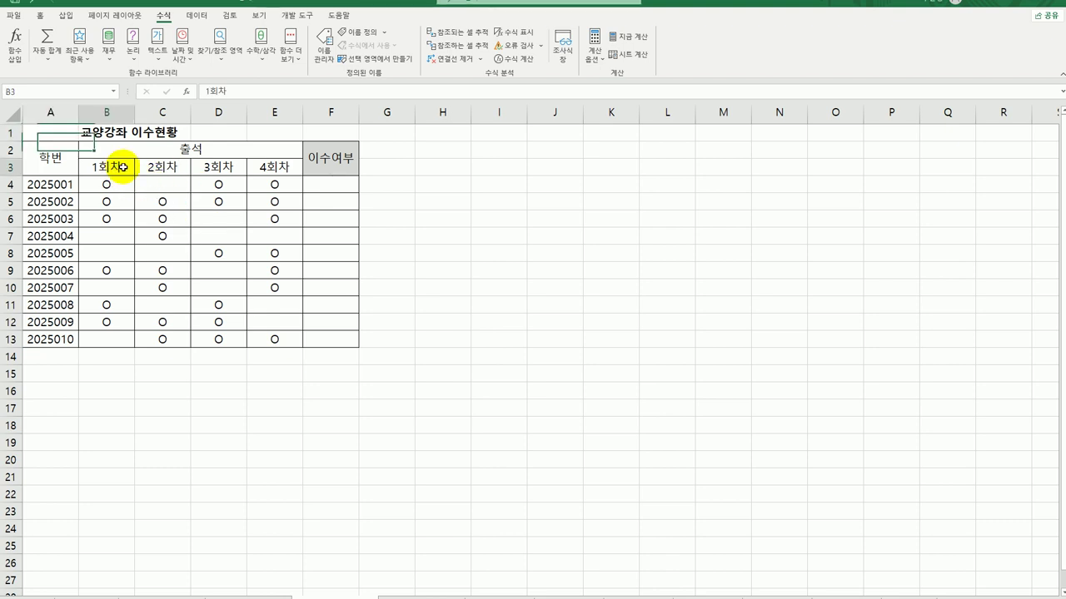
drag(122, 167, 269, 173)
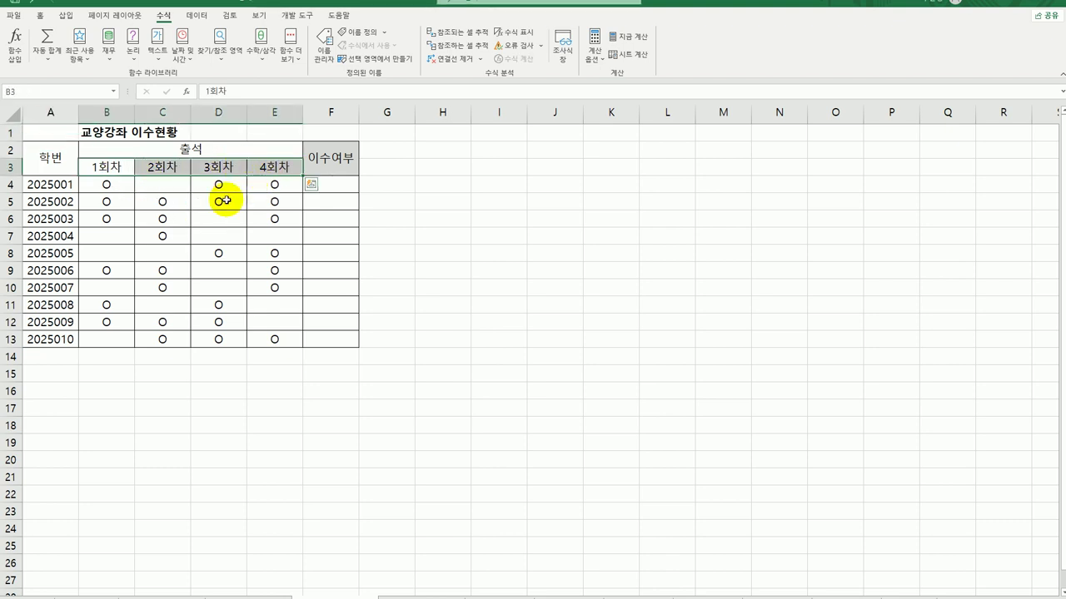
click(126, 184)
click(284, 185)
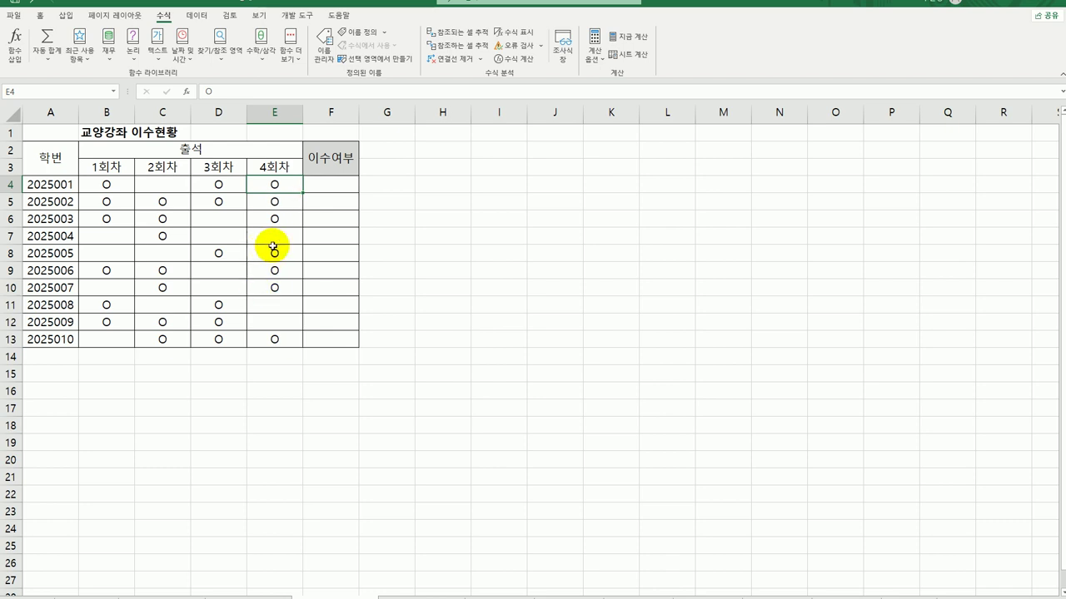
- Enter =COUNTBLANK(B4:E4) in F4 under 이수여부 and fill the formula down to F13
click(335, 186)
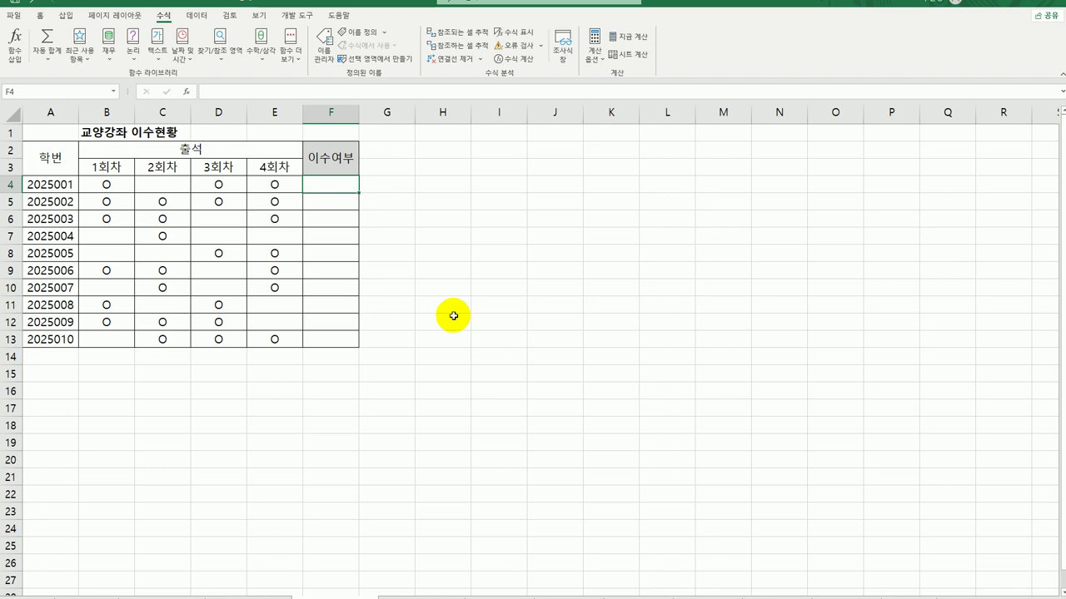
text(=)
text(ㅊ)
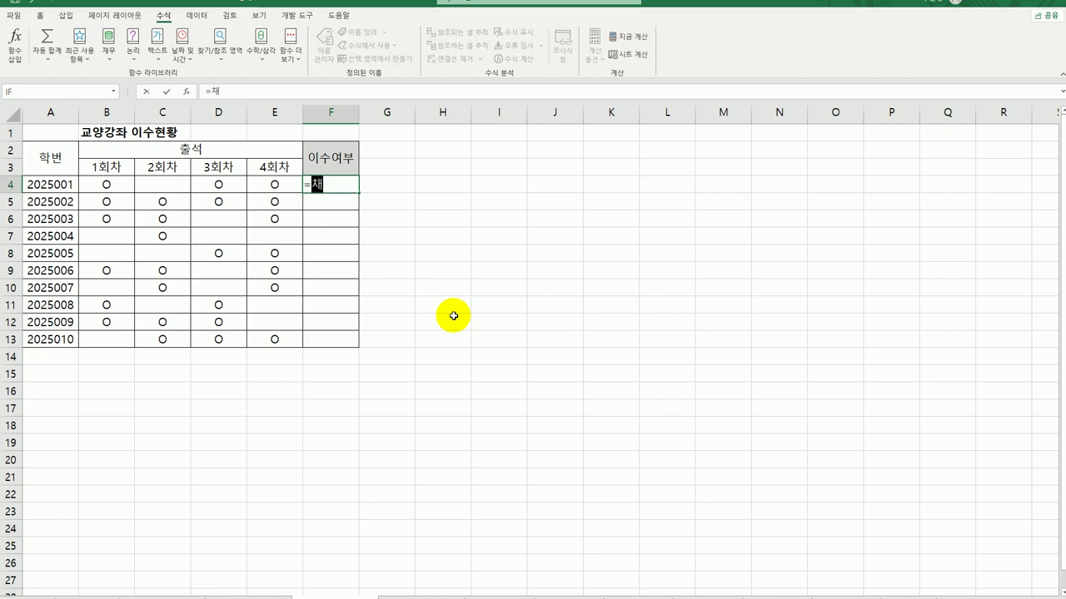
key(BackSpace)
key(Hangul)
text(coun)
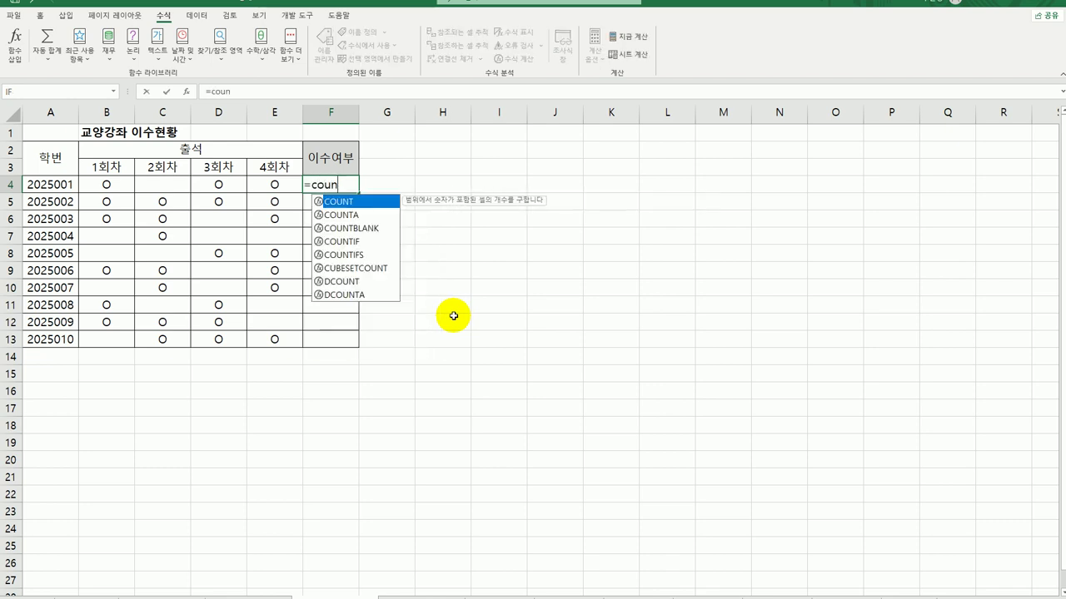
key(Down)
key(Down)
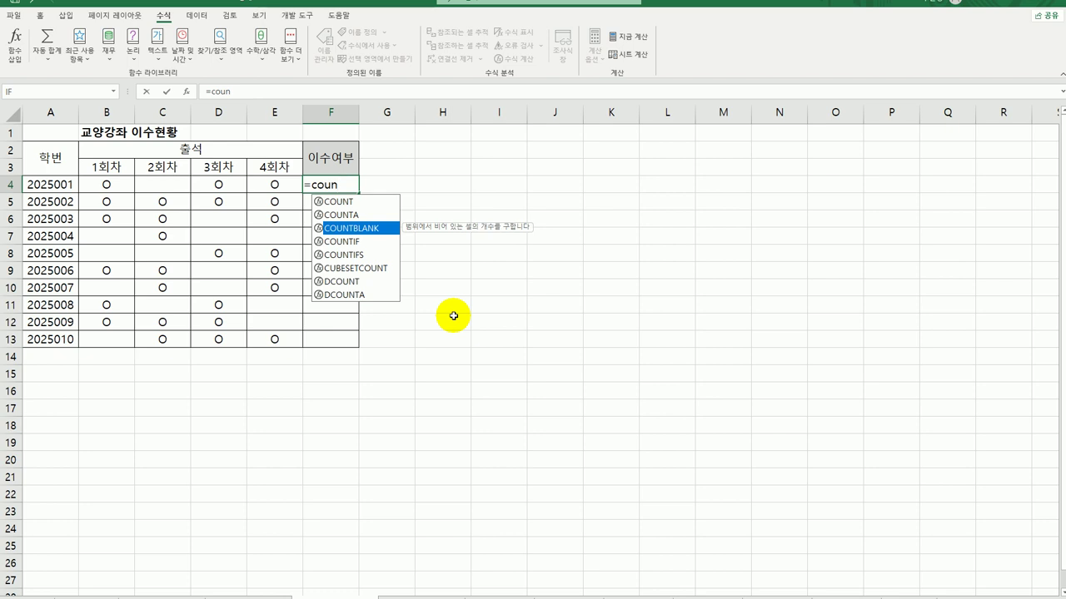
key(Tab)
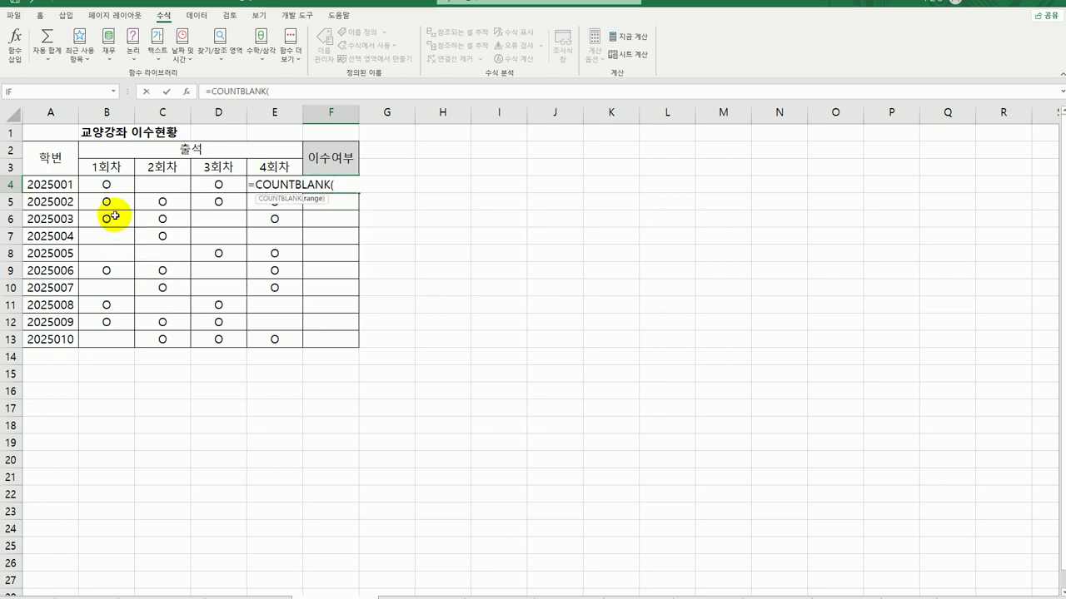
drag(106, 184, 254, 187)
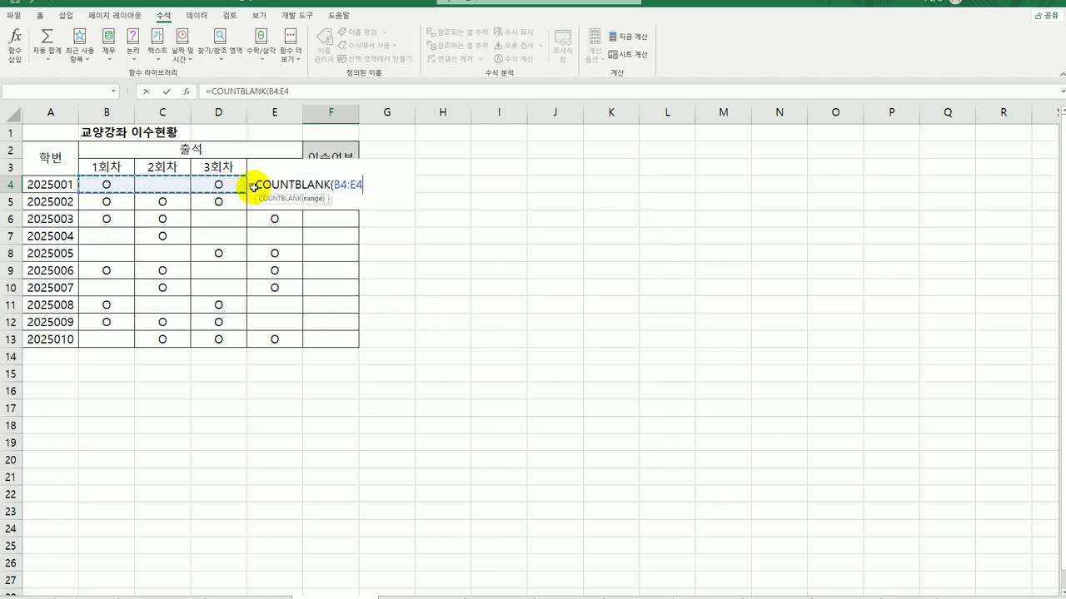
text())
key(Return)
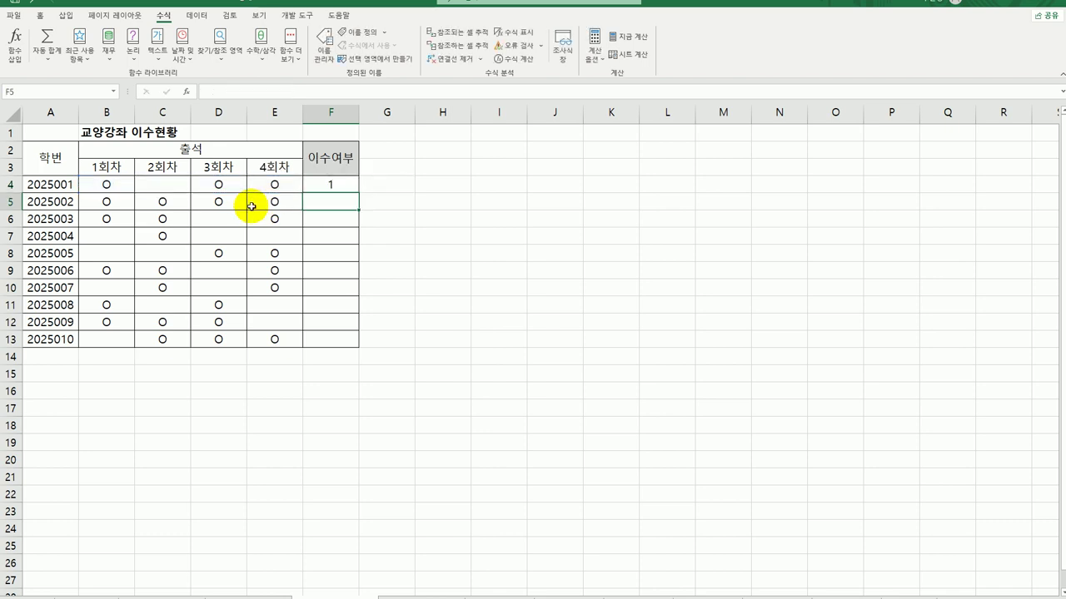
click(350, 185)
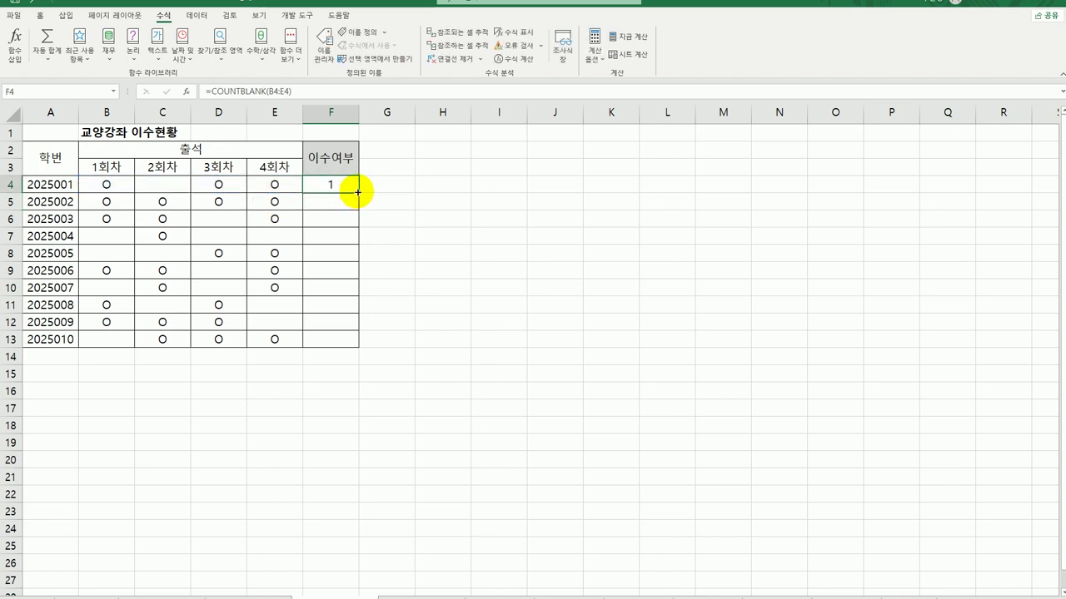
drag(358, 193, 350, 347)
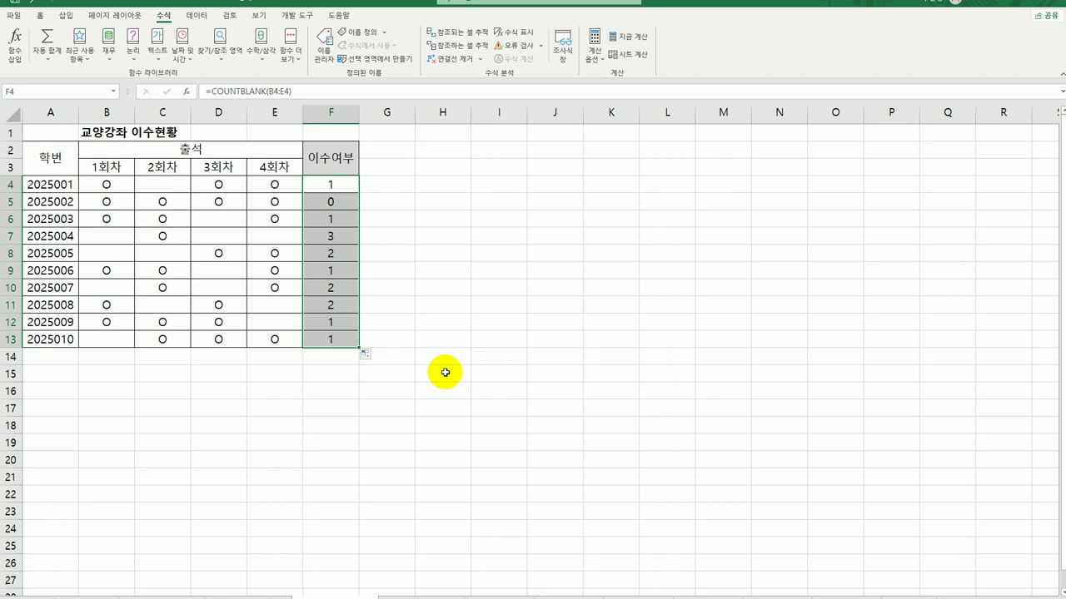
- Wrap the COUNTBLANK formula in F4 in an IF function with the logical test COUNTBLANK(B4:E4)<=1
click(331, 237)
click(343, 185)
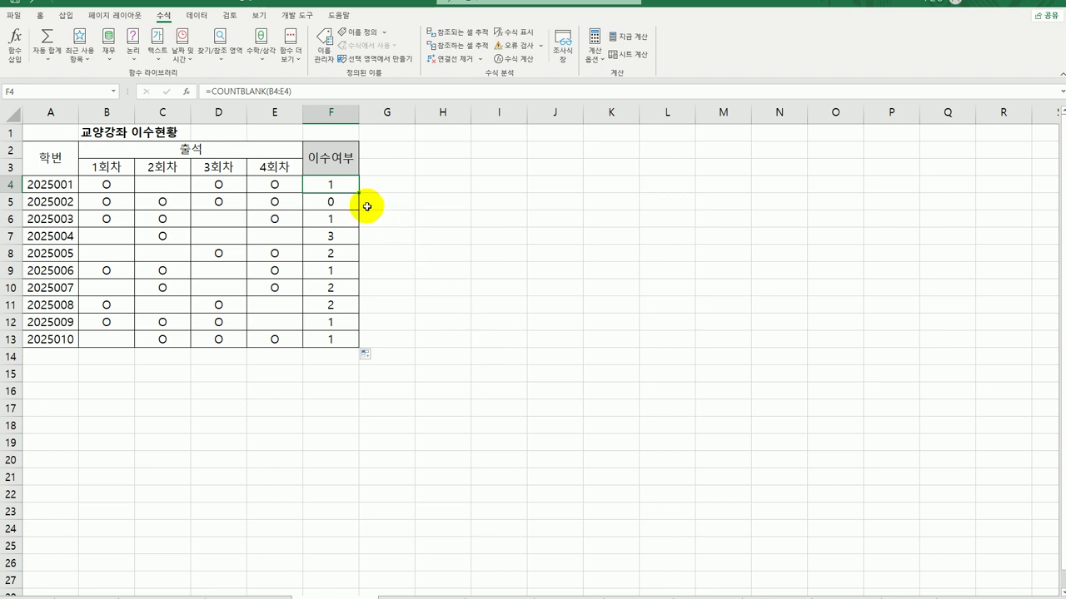
double_click(325, 183)
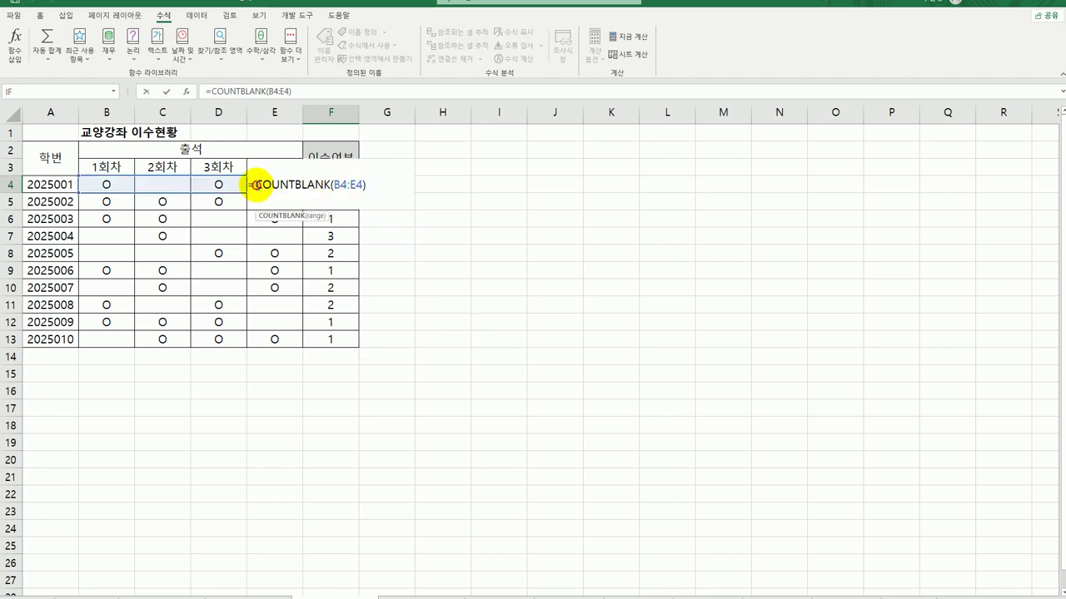
key(Home)
key(Right)
text(IF()
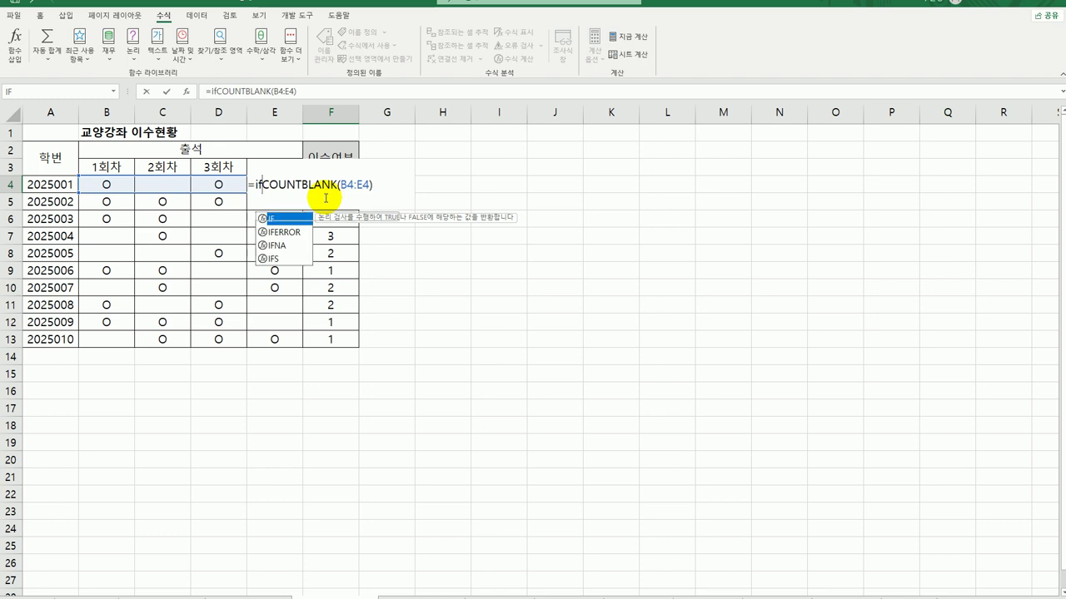
click(187, 90)
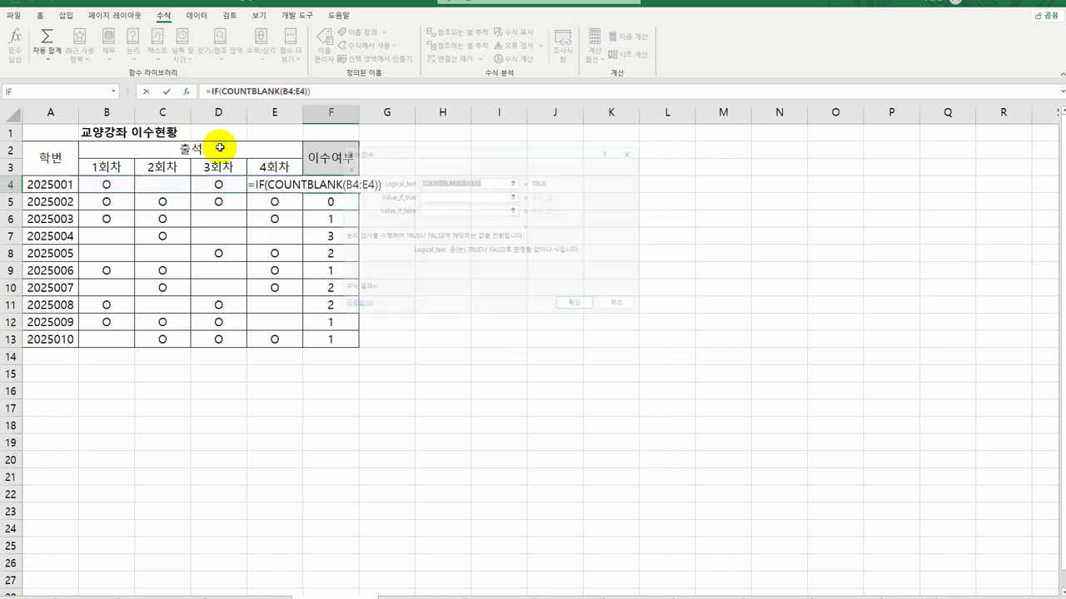
click(488, 178)
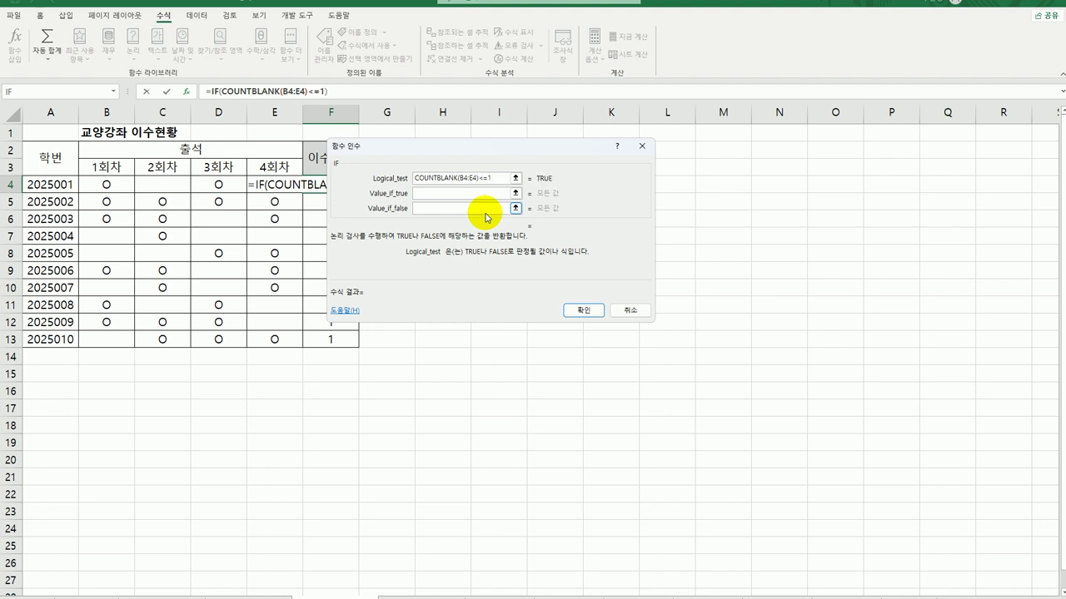
- Make the IF function in F4 return "이수" when the test is true and an empty text "" when false
click(439, 196)
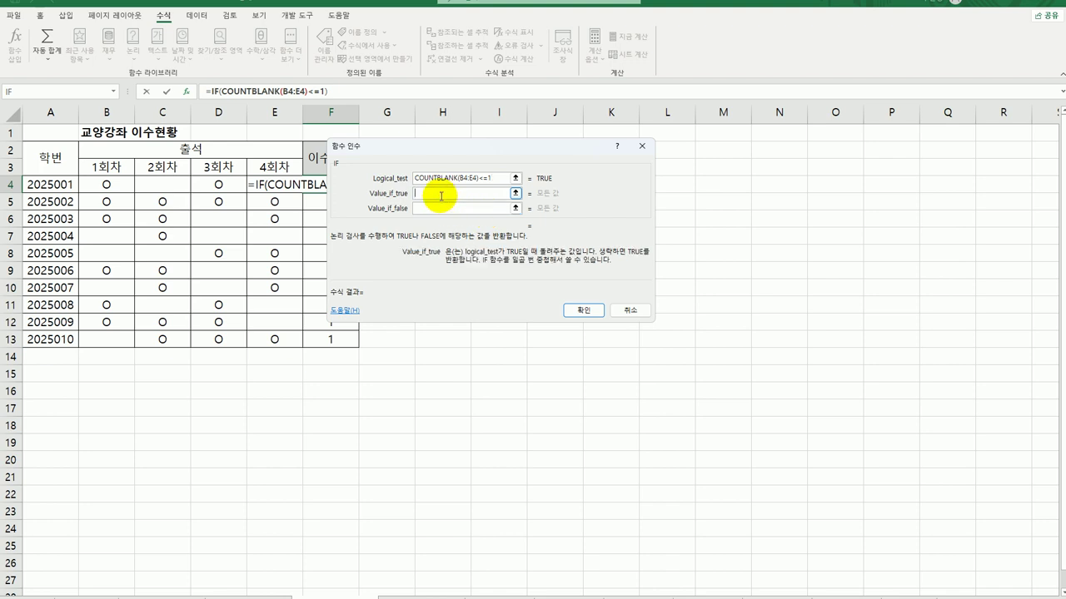
text("이수")
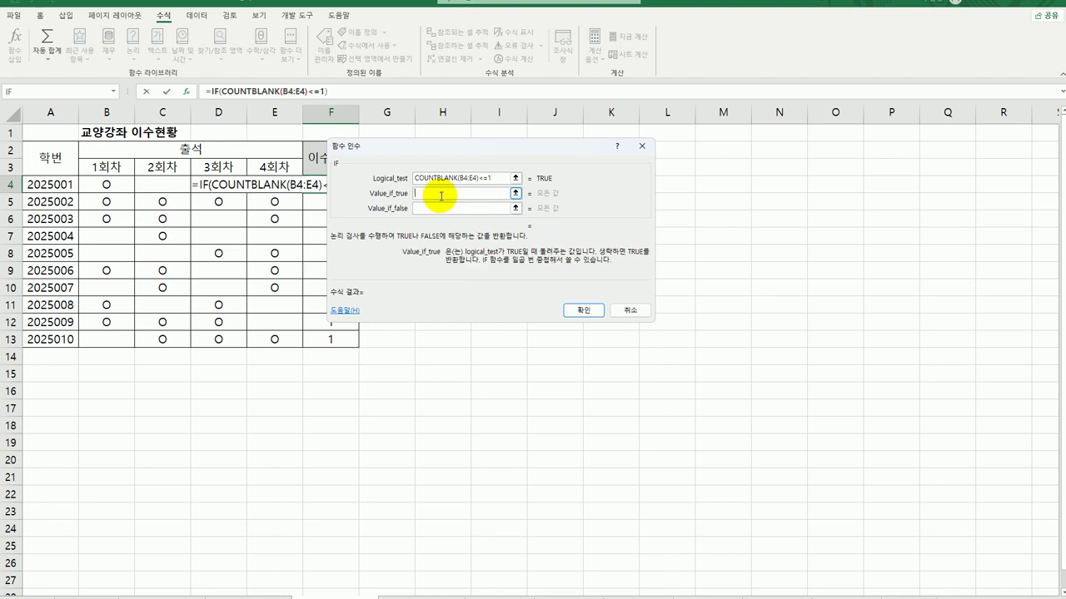
key(Tab)
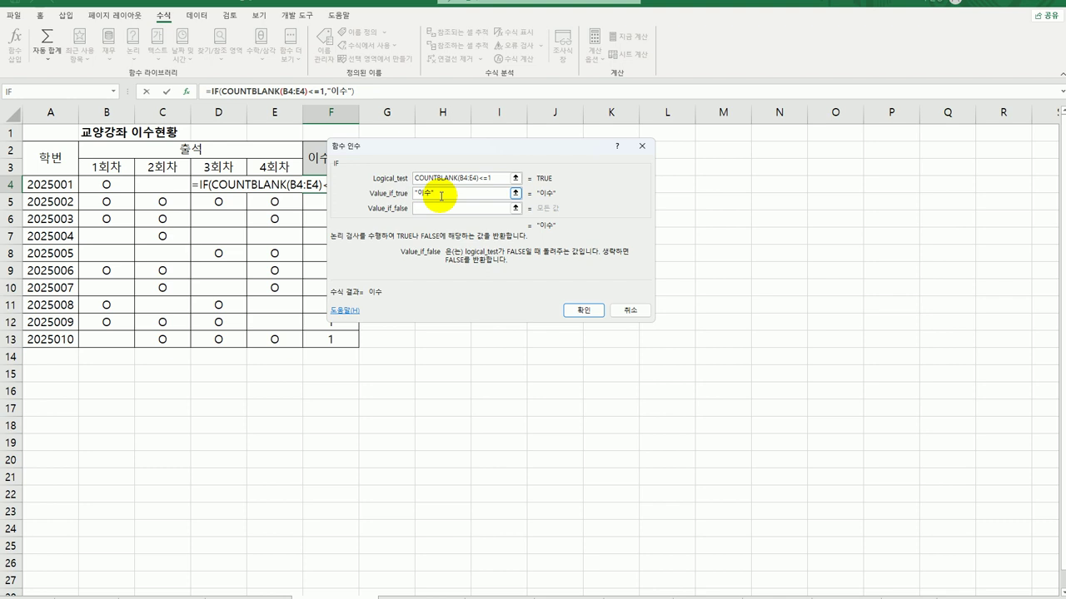
text(1)
click(583, 310)
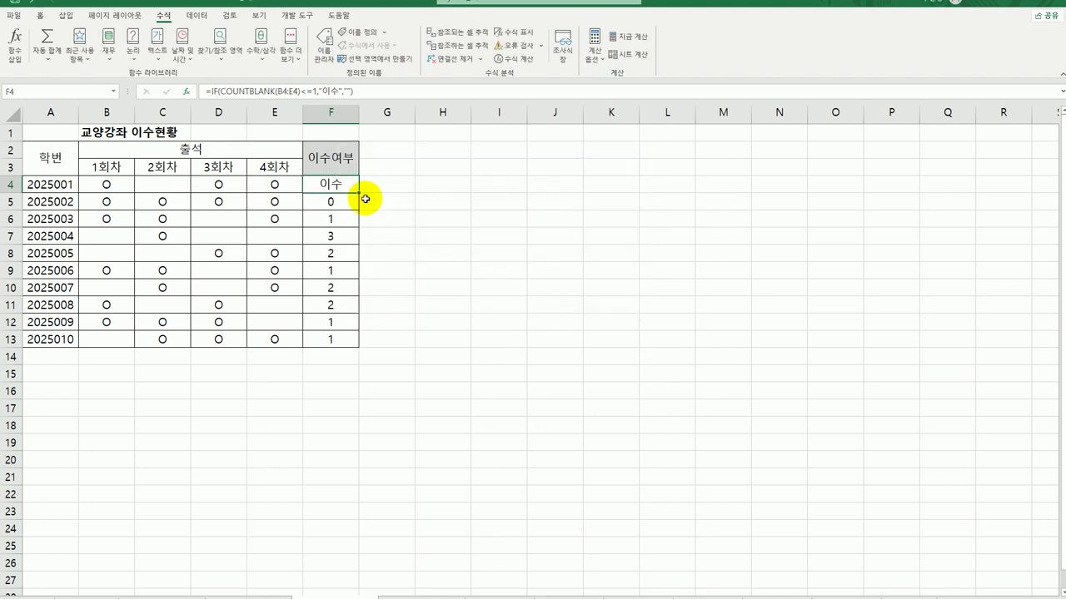
- Fill the IF formula from F4 down to F13 in the 이수여부 column and return to cell A1
drag(360, 193, 342, 344)
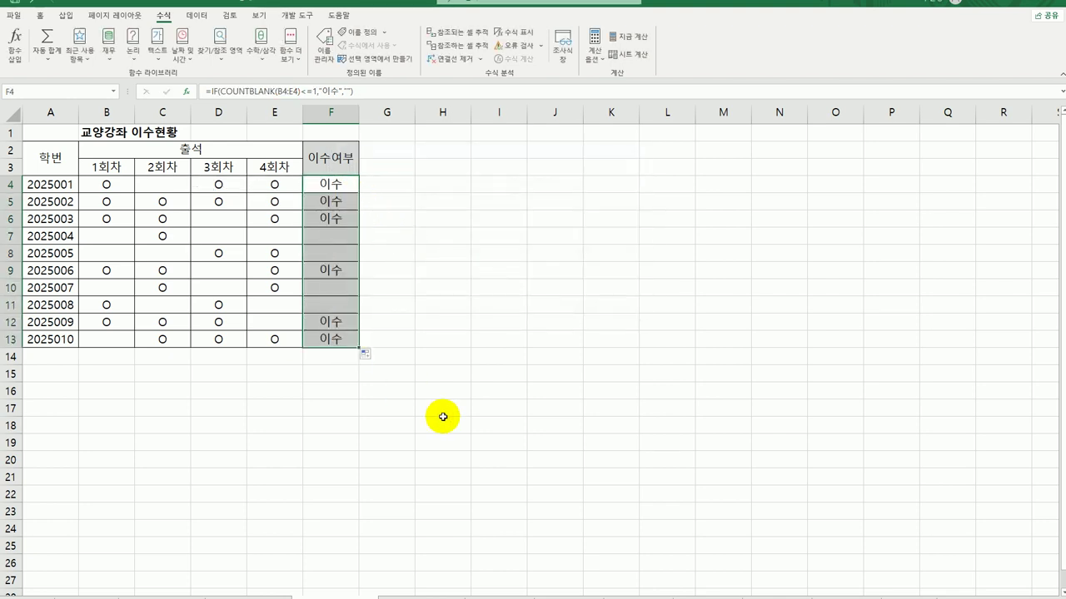
click(333, 185)
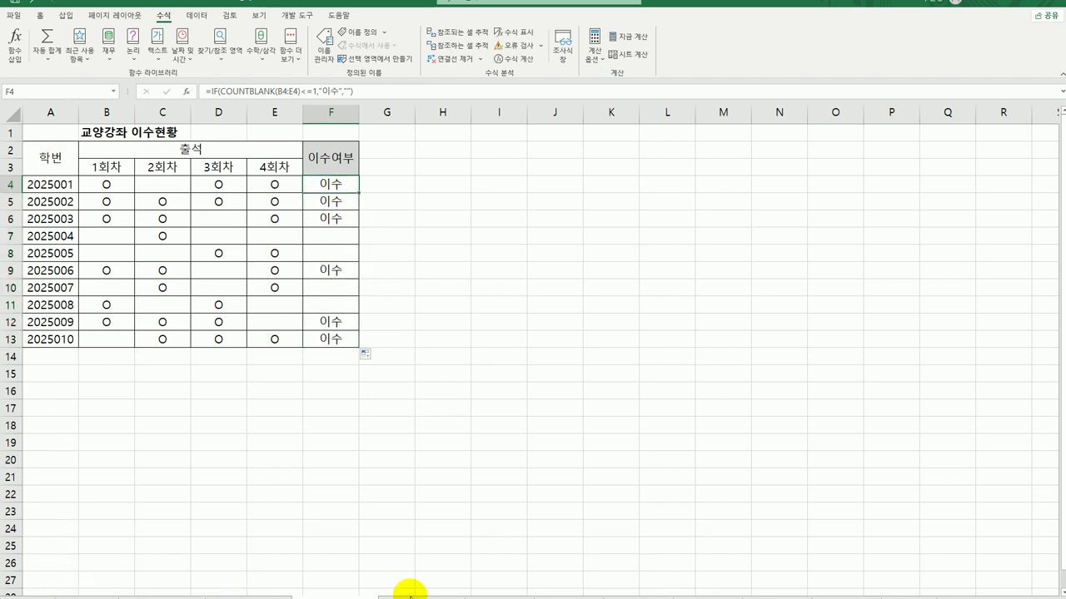
key(ctrl+Home)
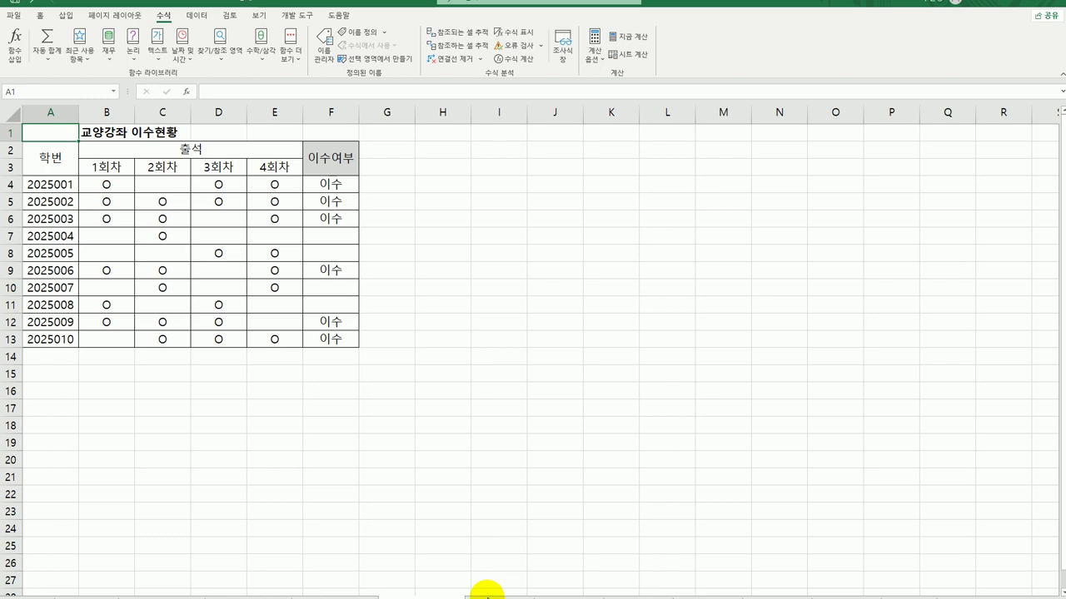
- Switch to the 직원 근무 평가 worksheet and examine which 근무점수 values are at least 70 but below 80
click(487, 593)
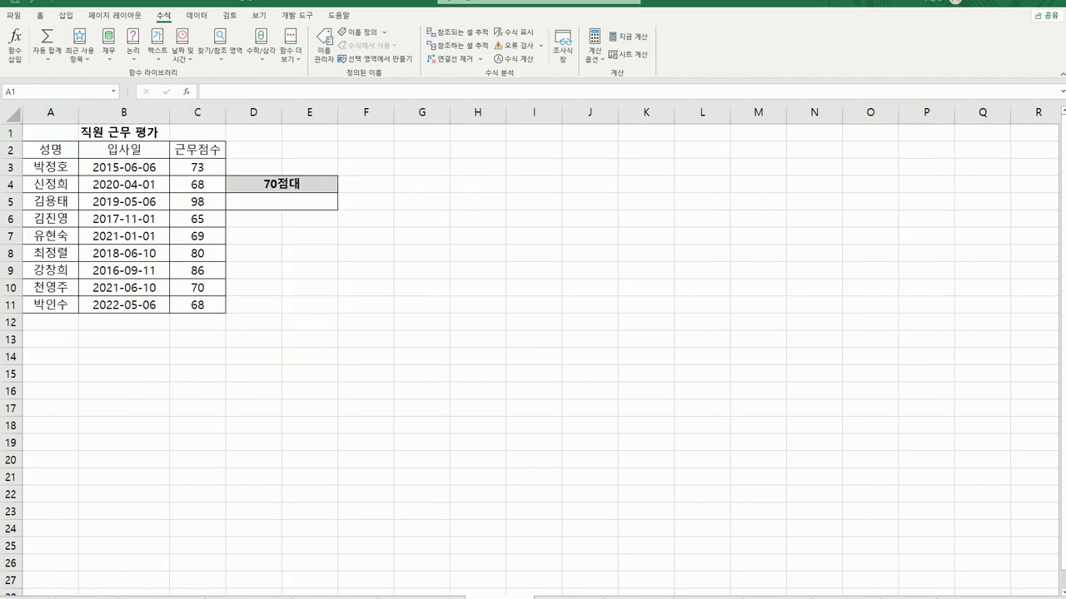
click(269, 201)
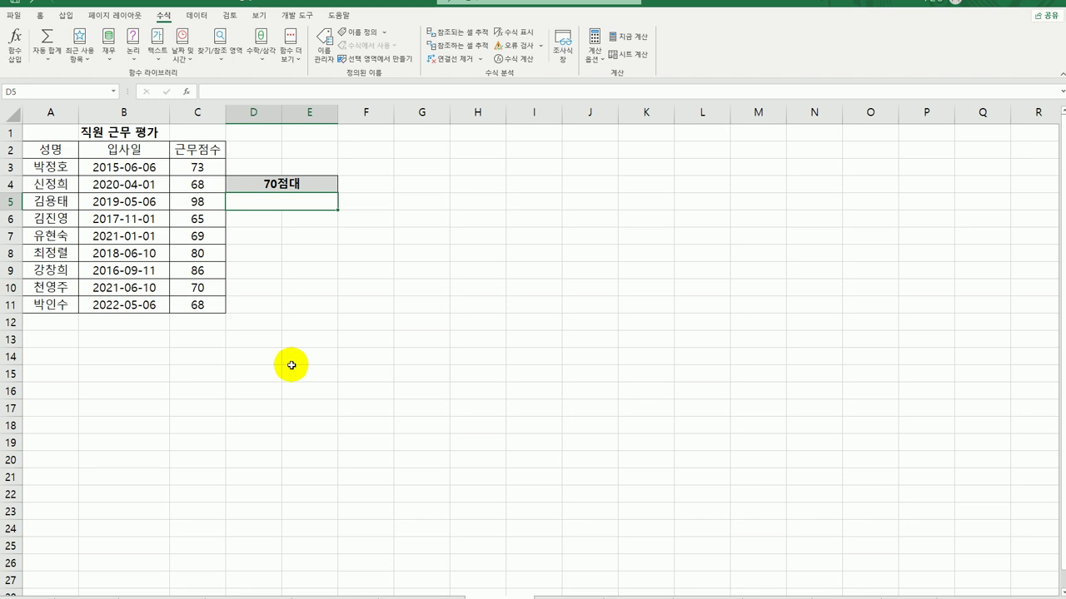
click(204, 167)
ctrl+click(200, 201)
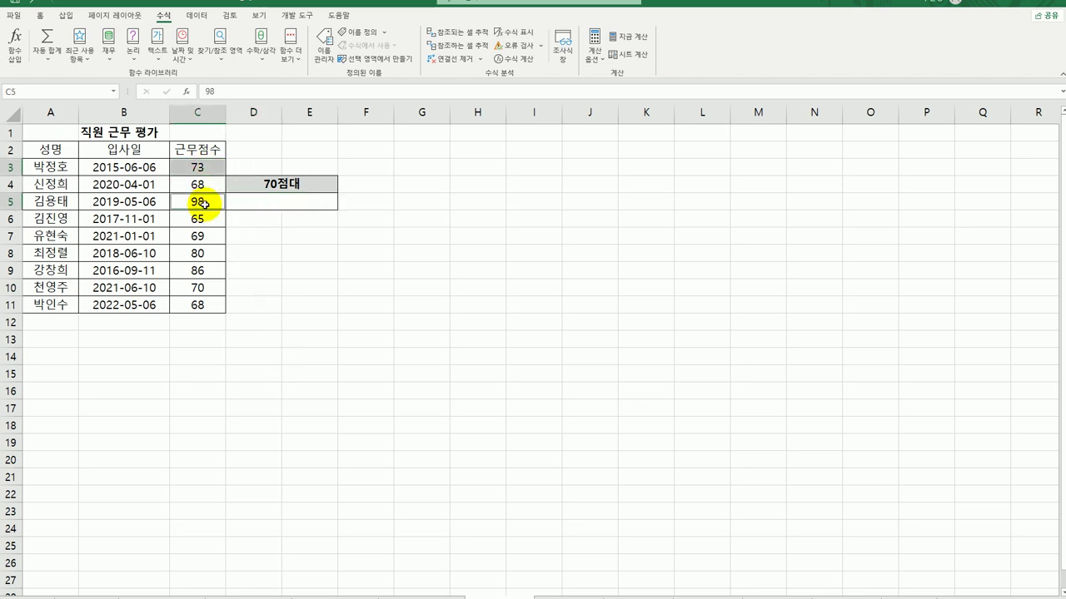
ctrl+click(212, 258)
ctrl+click(209, 270)
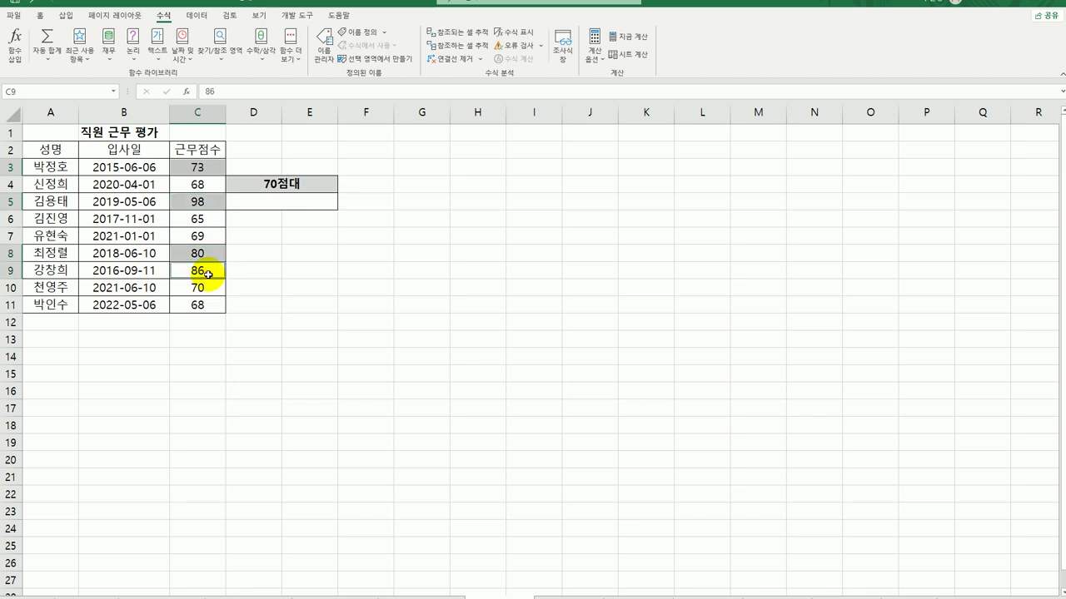
ctrl+click(208, 288)
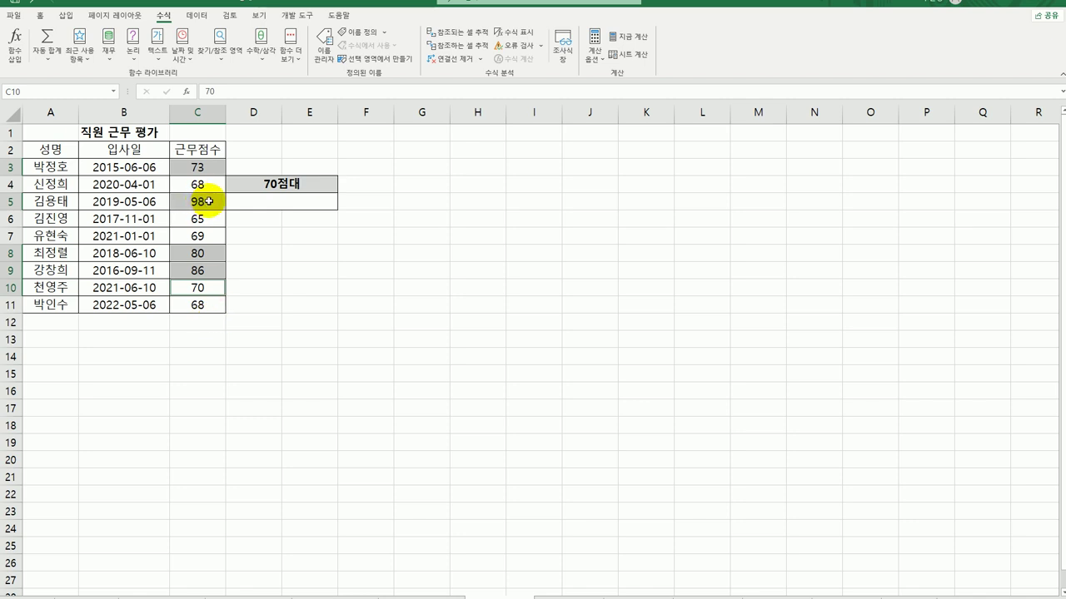
ctrl+click(203, 254)
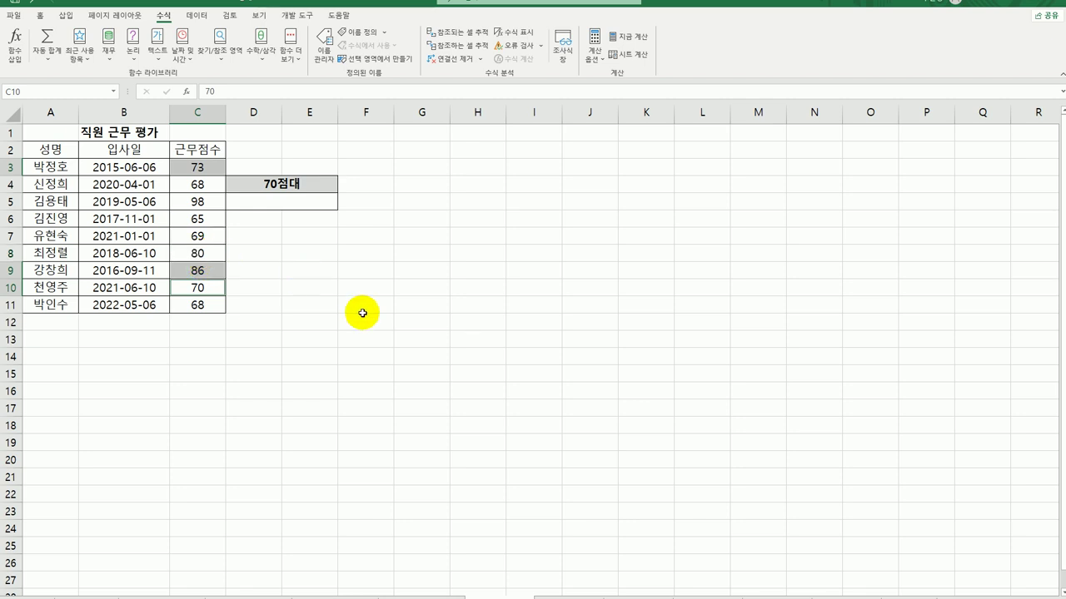
ctrl+click(204, 271)
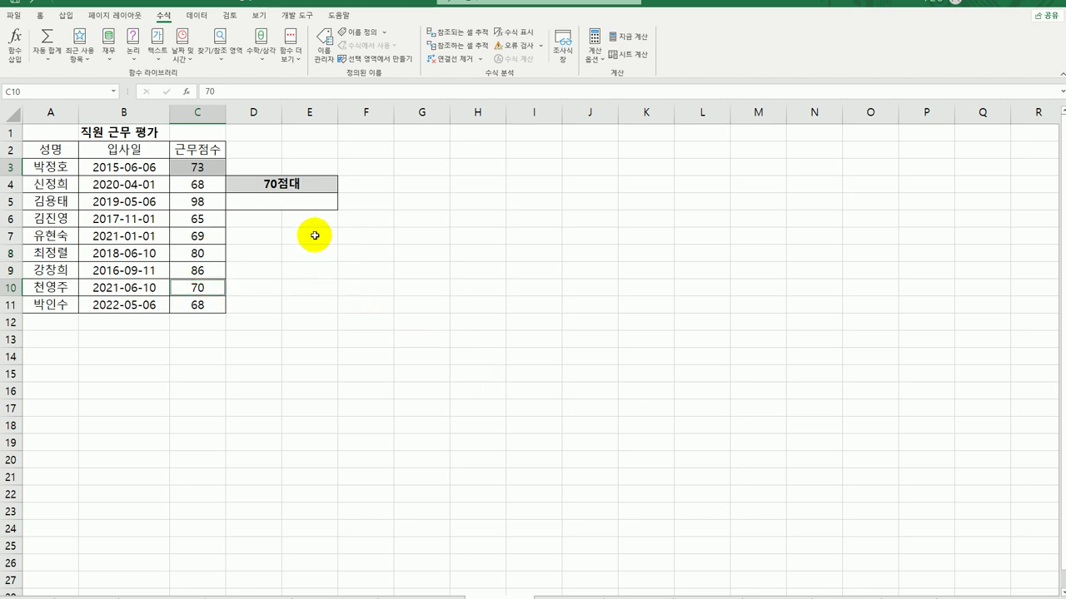
- Enter =COUNTIF(C3:C11,">=70") in D5 under 70점대 to count the scores of 70 or more
click(305, 202)
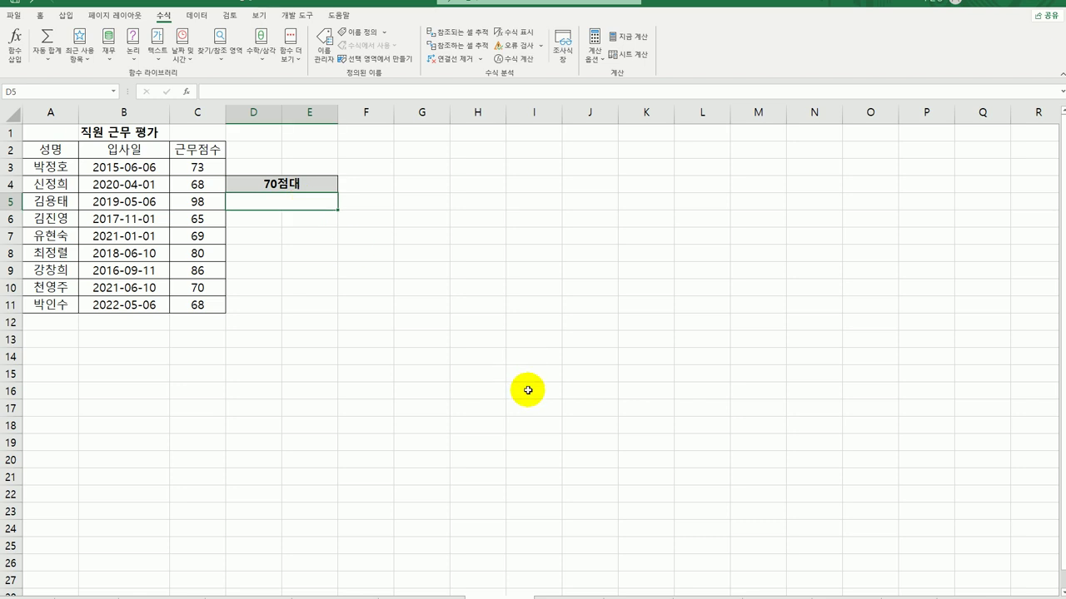
text(=)
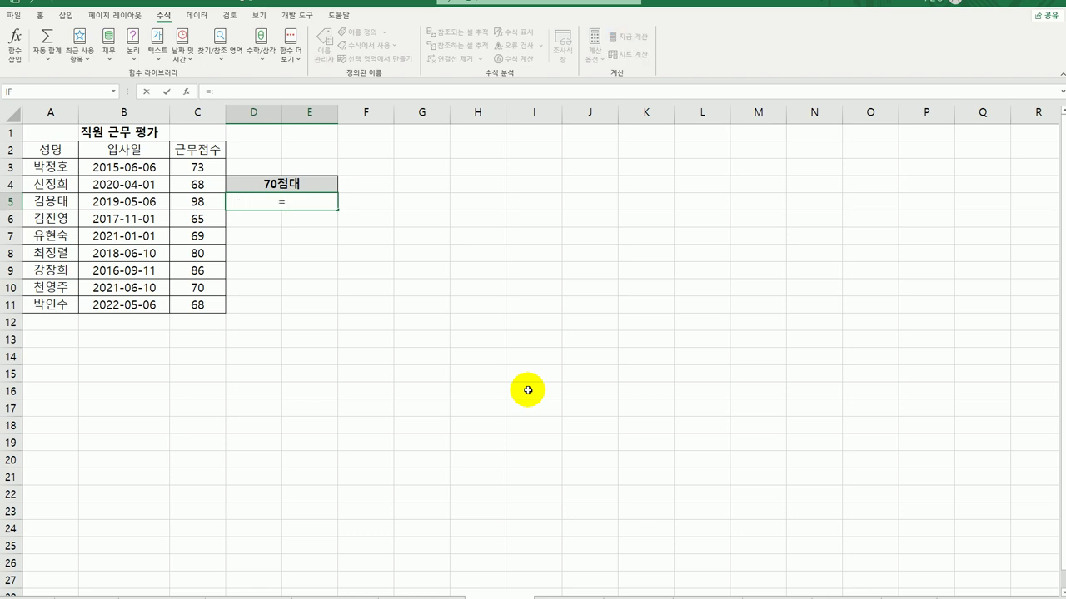
text(cou)
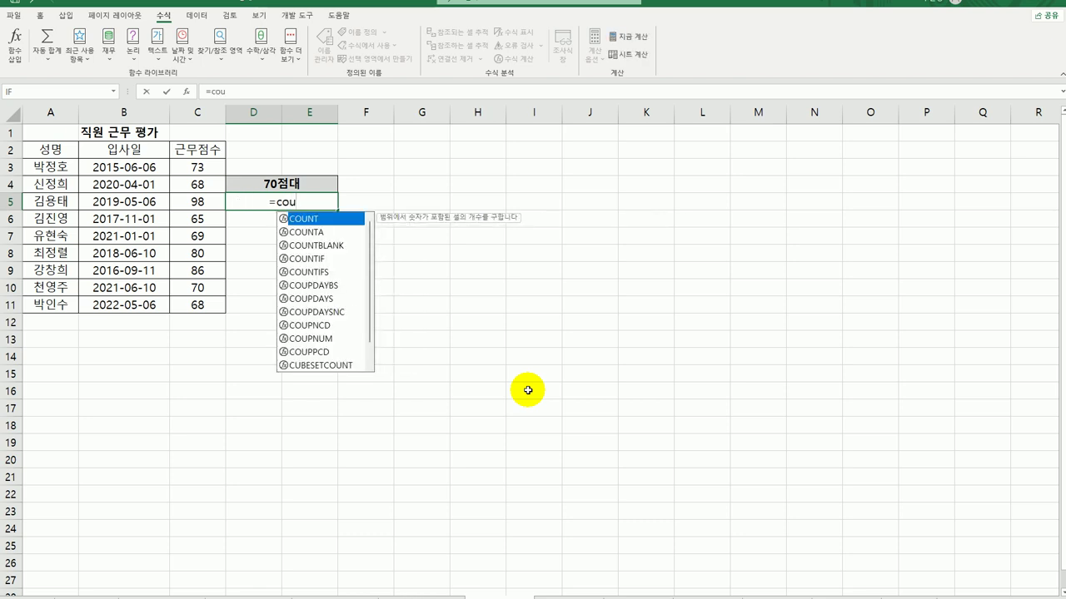
double_click(306, 259)
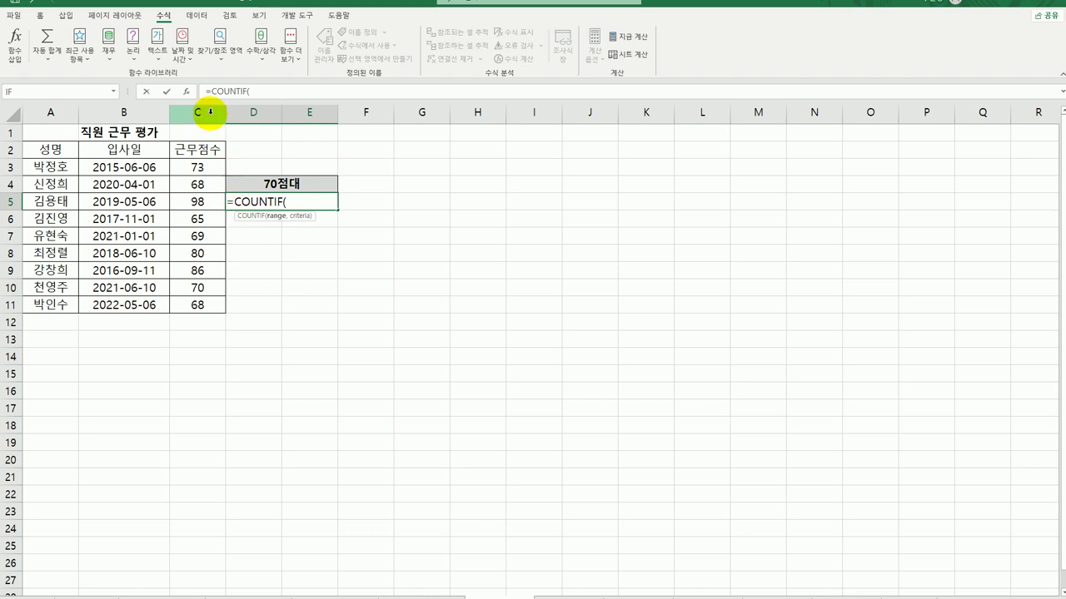
click(186, 91)
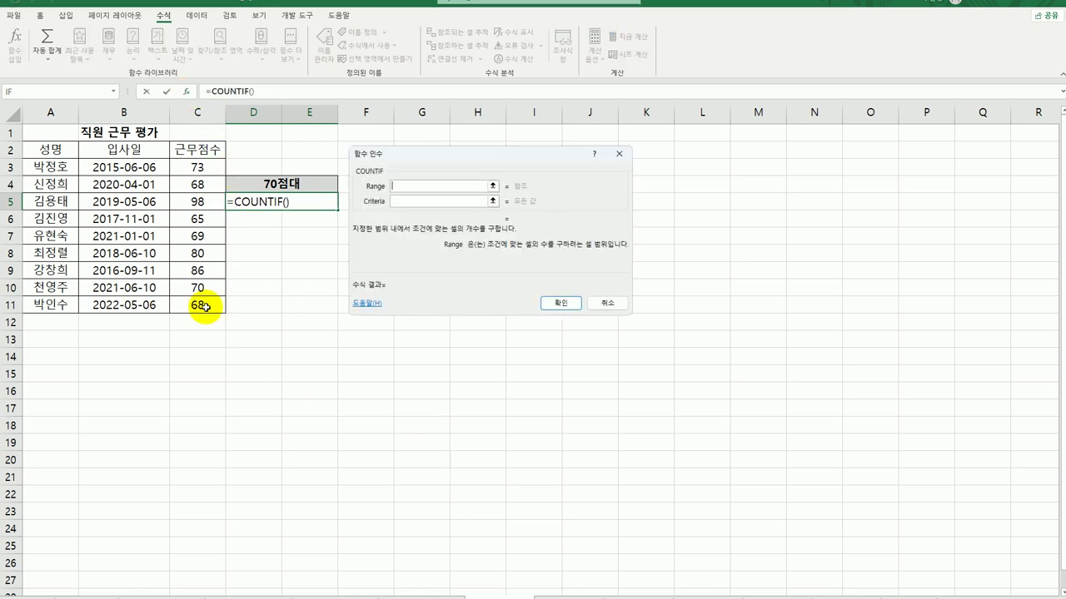
drag(197, 167, 198, 304)
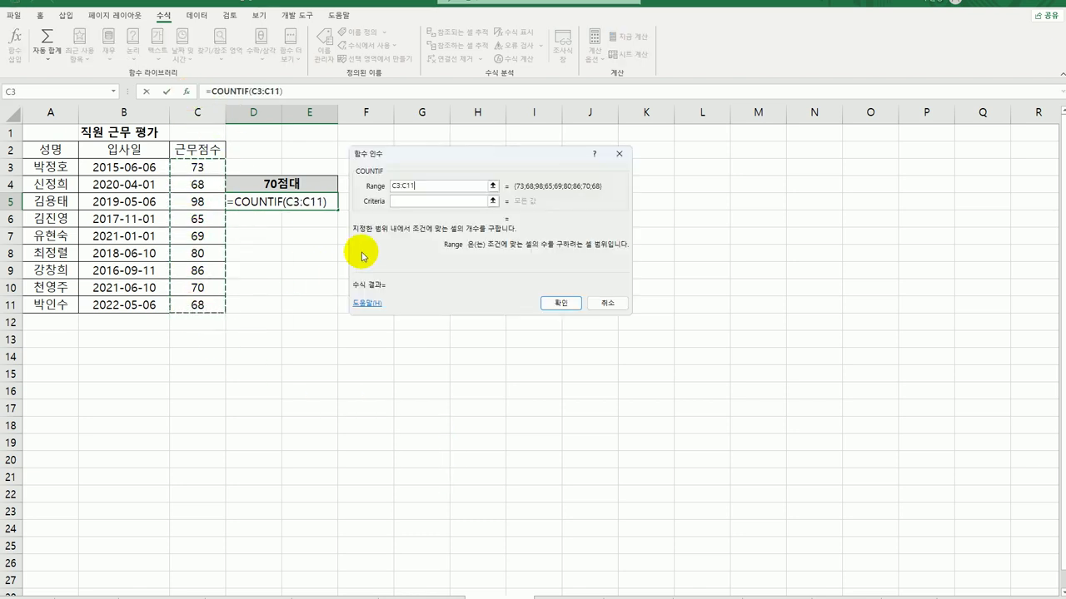
click(409, 201)
text(>)
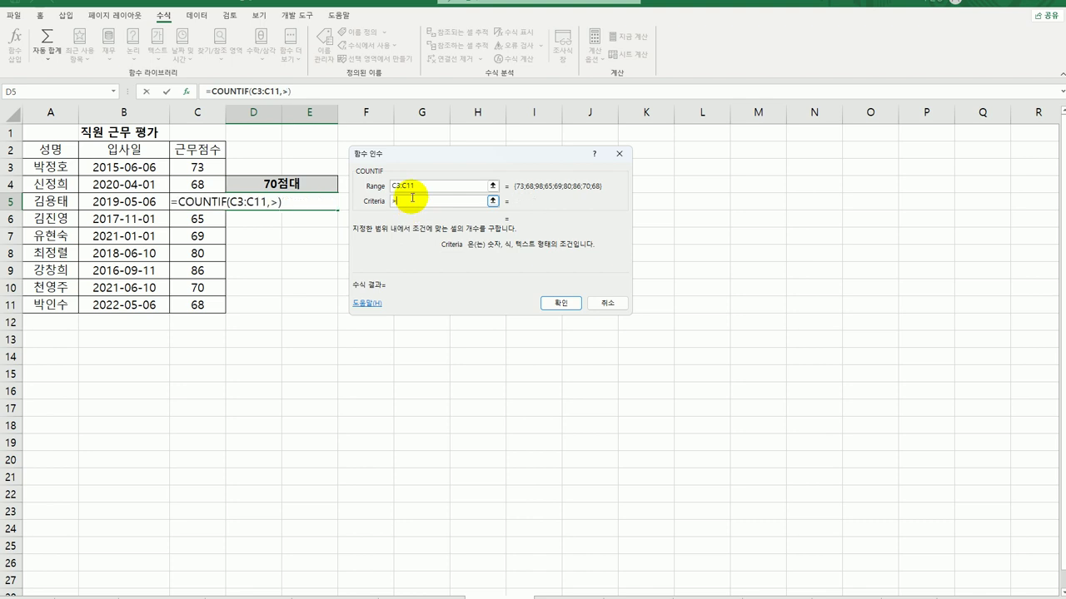
text(=70)
key(Return)
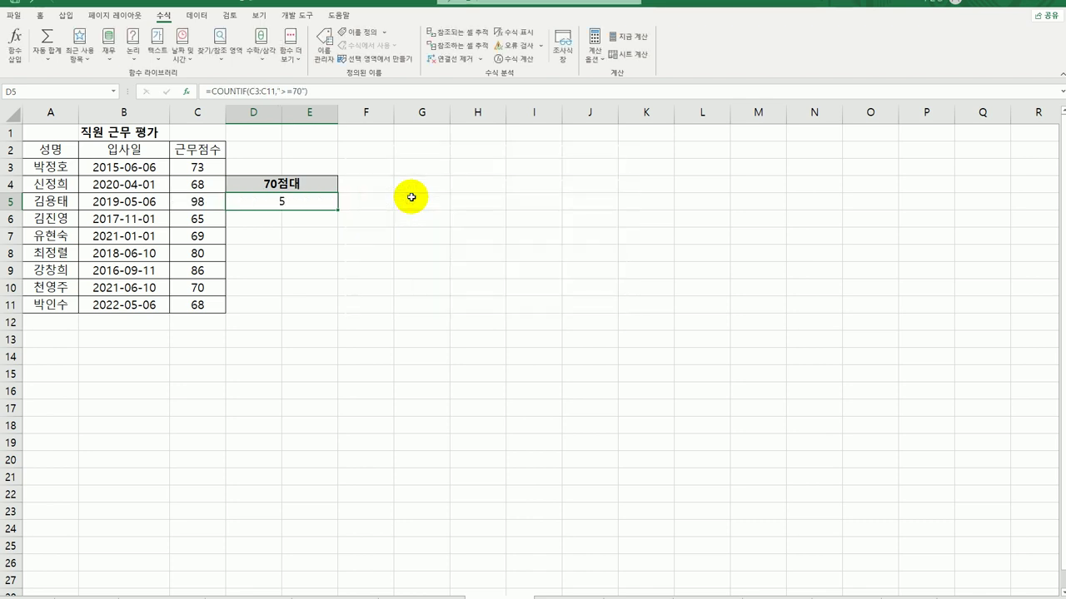
- Subtract COUNTIF(C3:C11,">=80") in the D5 formula so that only scores in the 70s are counted
double_click(306, 204)
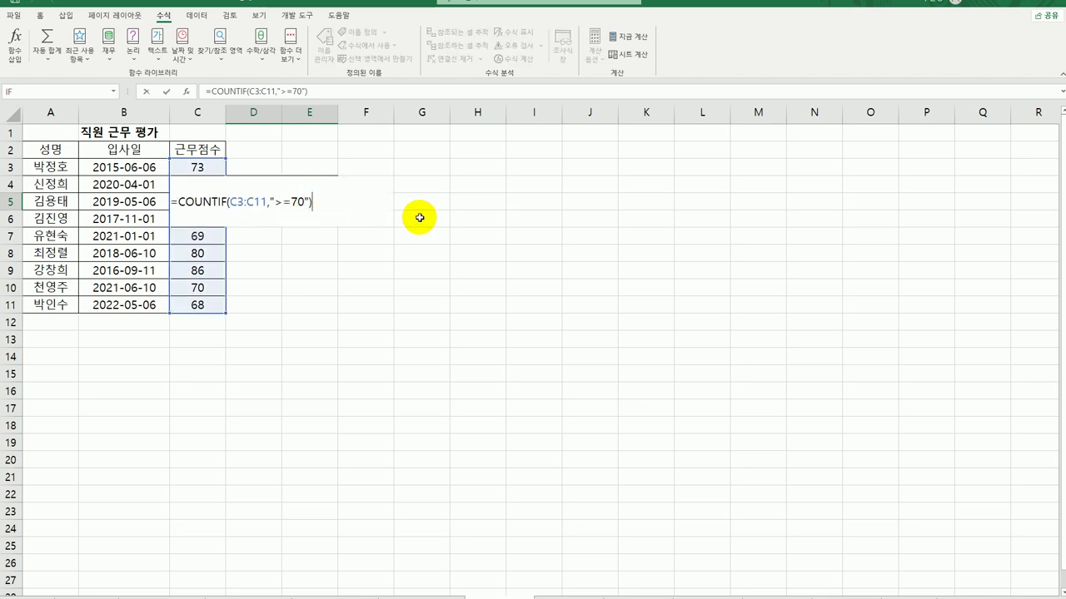
text(-count)
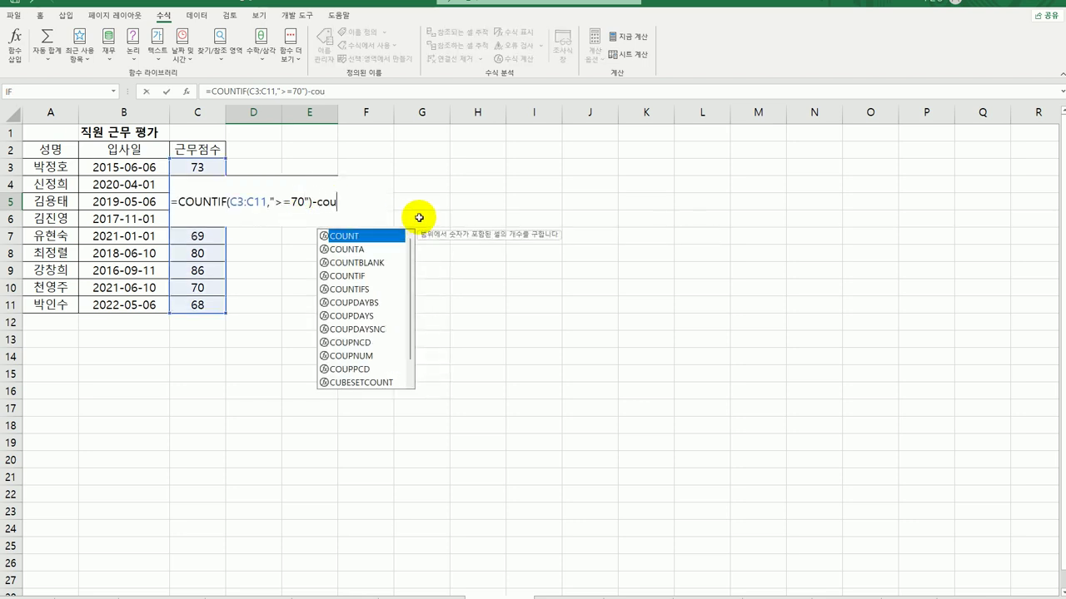
key(Down)
key(Down)
key(Down)
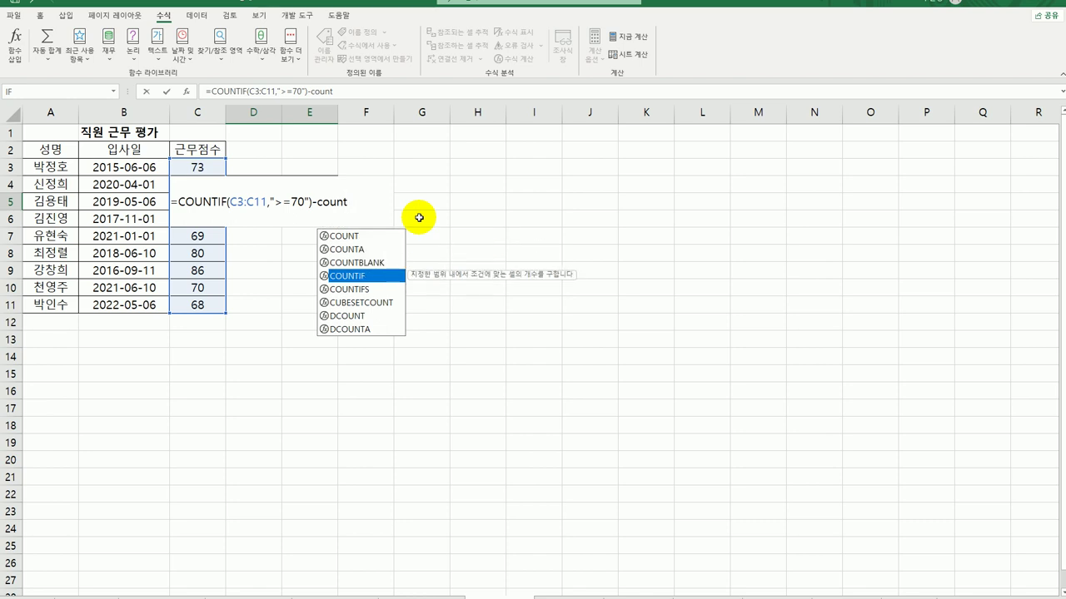
key(Tab)
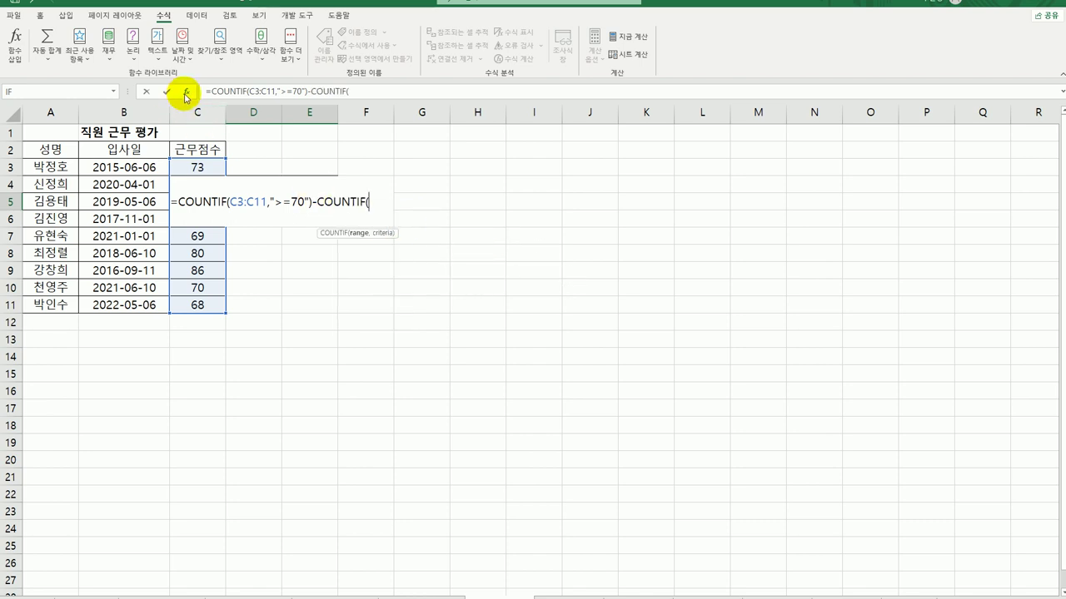
key(ctrl+a)
drag(202, 167, 194, 307)
click(406, 202)
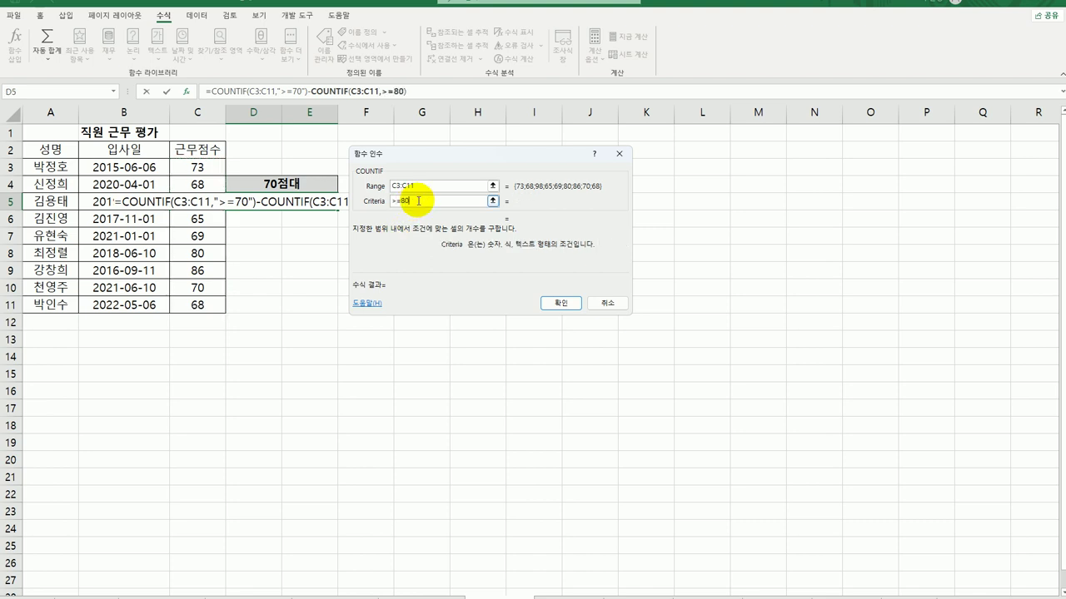
click(554, 303)
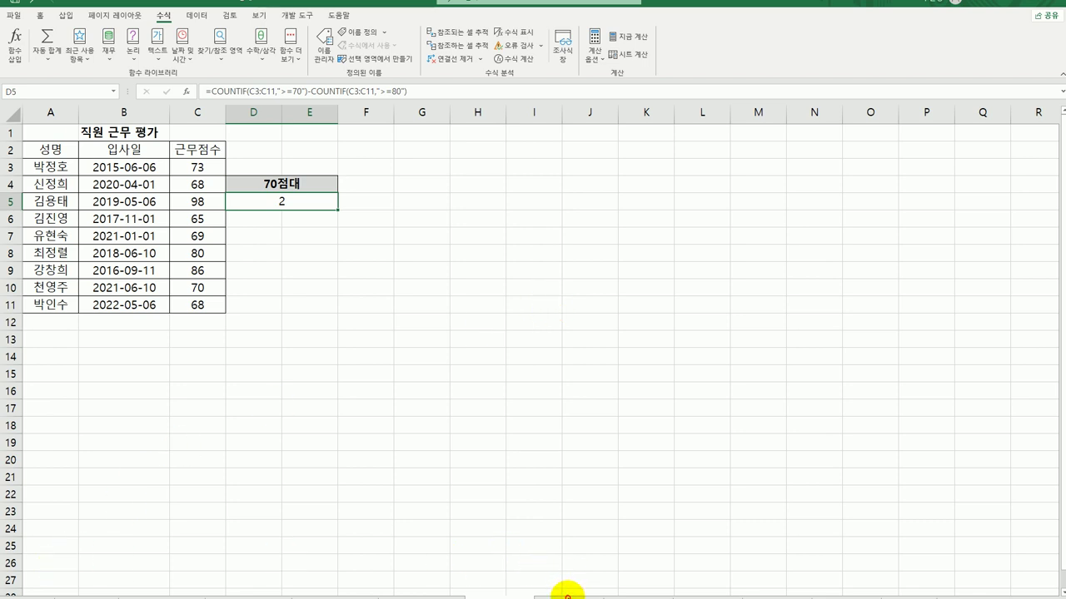
- Return to cell A1 and switch to the worksheet with the 컴퓨터 활용 능력 시험 table
key(ctrl+Home)
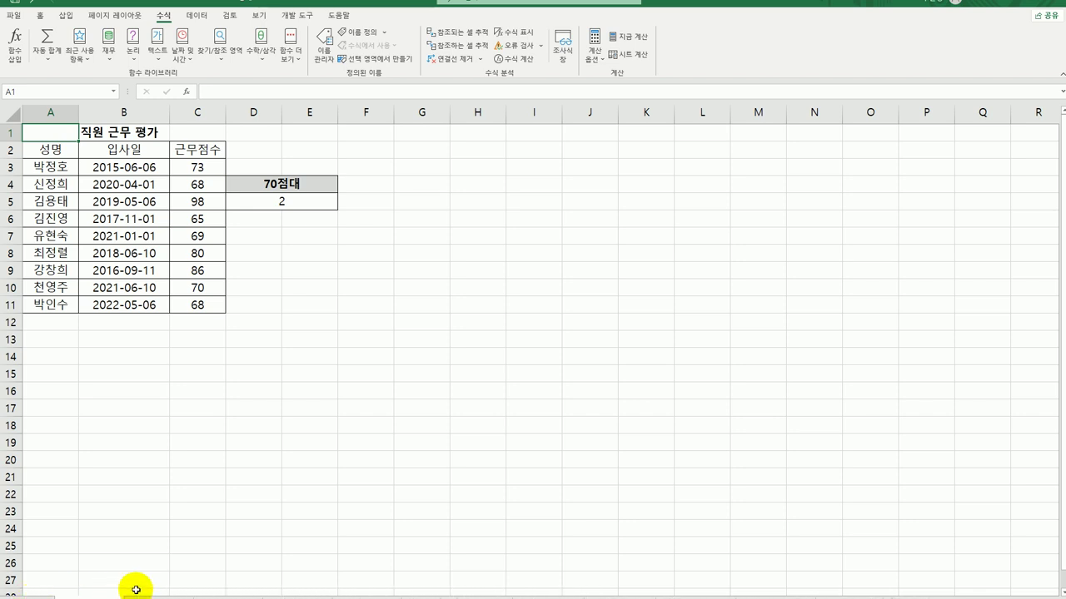
click(250, 596)
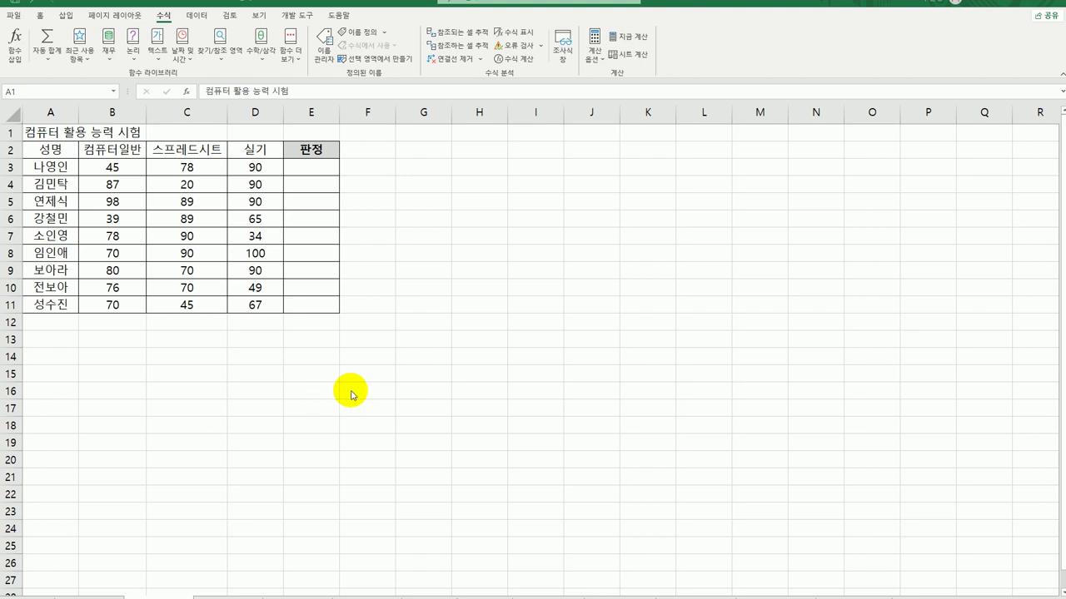
- Enter =COUNTIF(B3:D3,"<40") in E3 under 판정 to count the first examinee's scores below 40
click(334, 172)
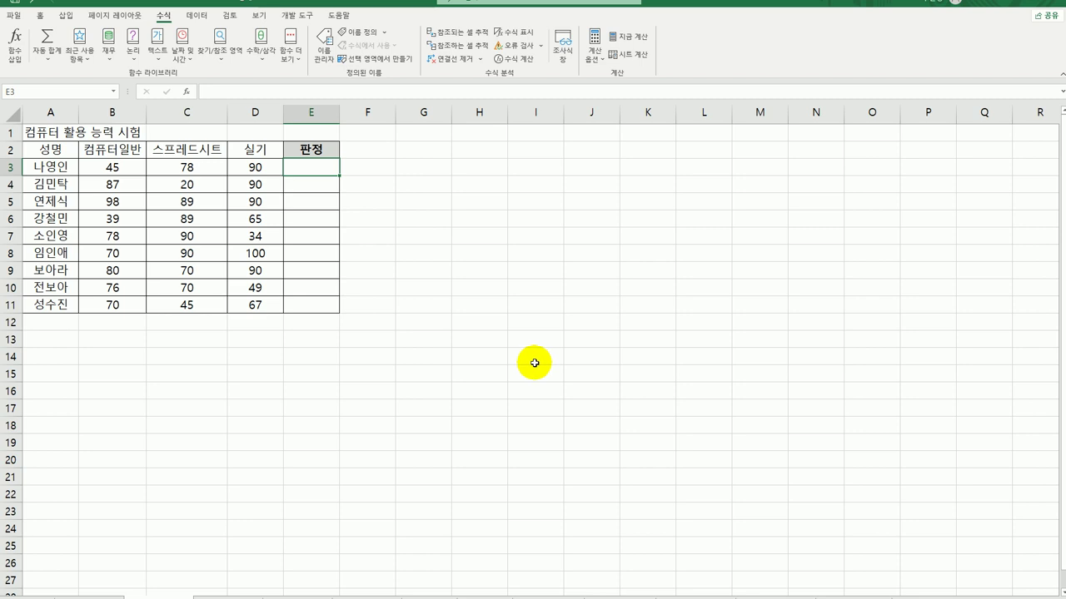
click(133, 166)
click(190, 167)
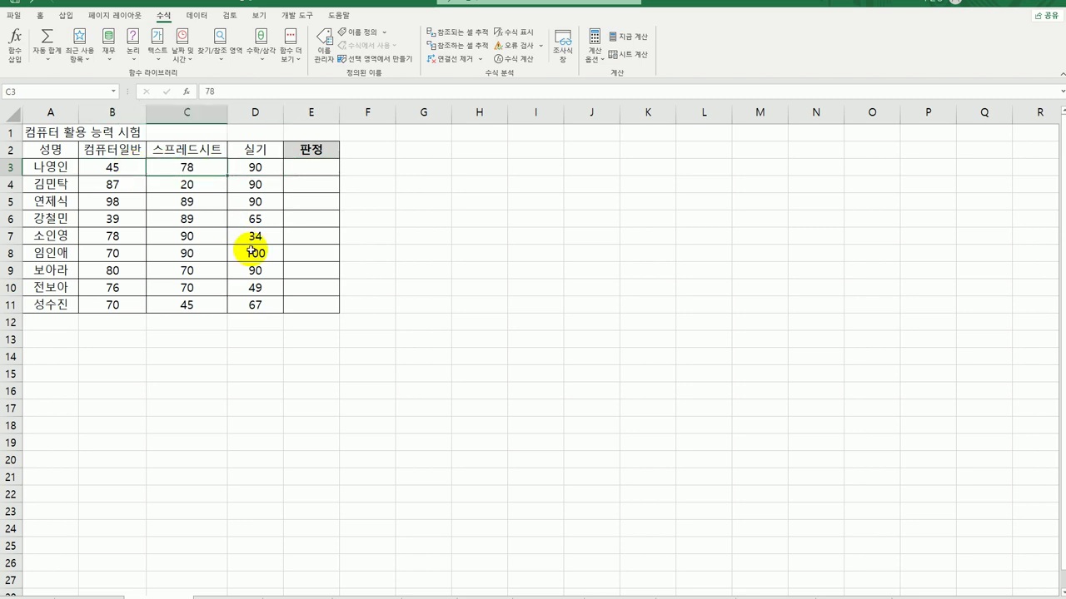
click(260, 166)
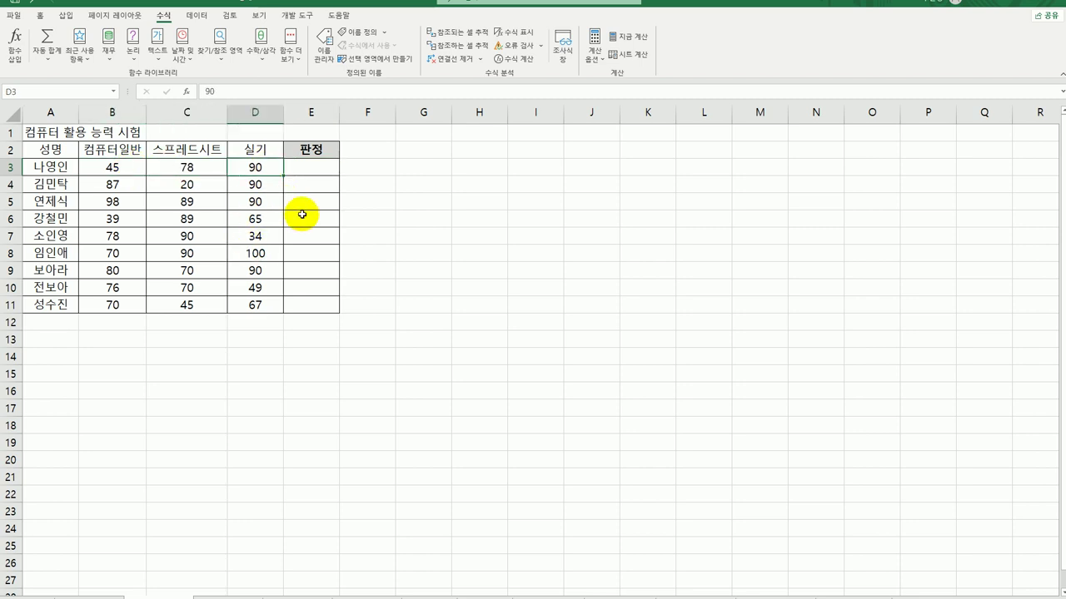
click(304, 167)
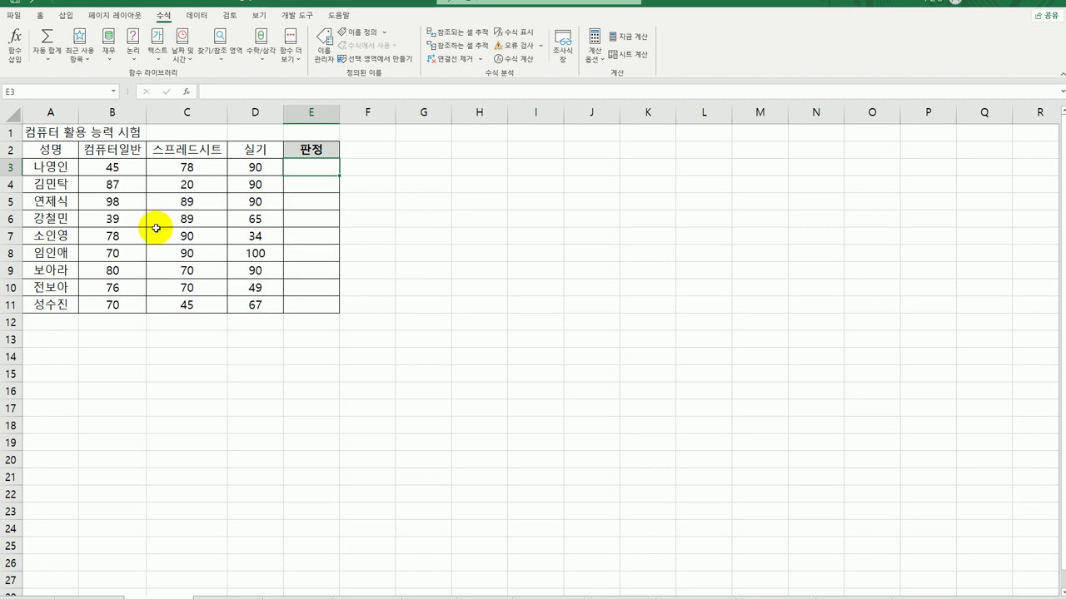
text(=)
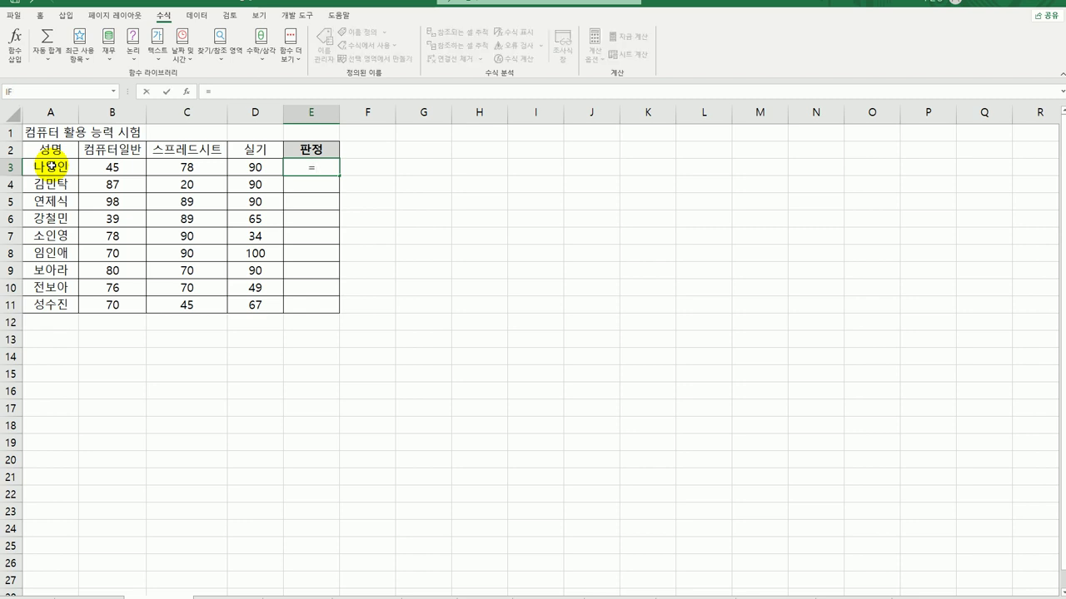
text(coun)
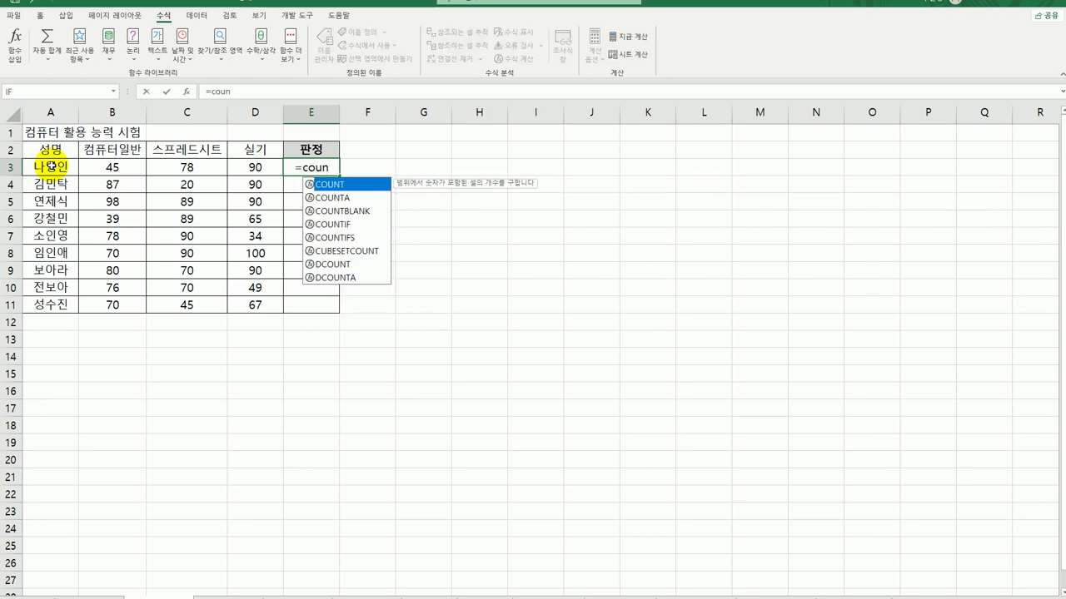
key(Down)
key(Down)
key(Down)
key(Tab)
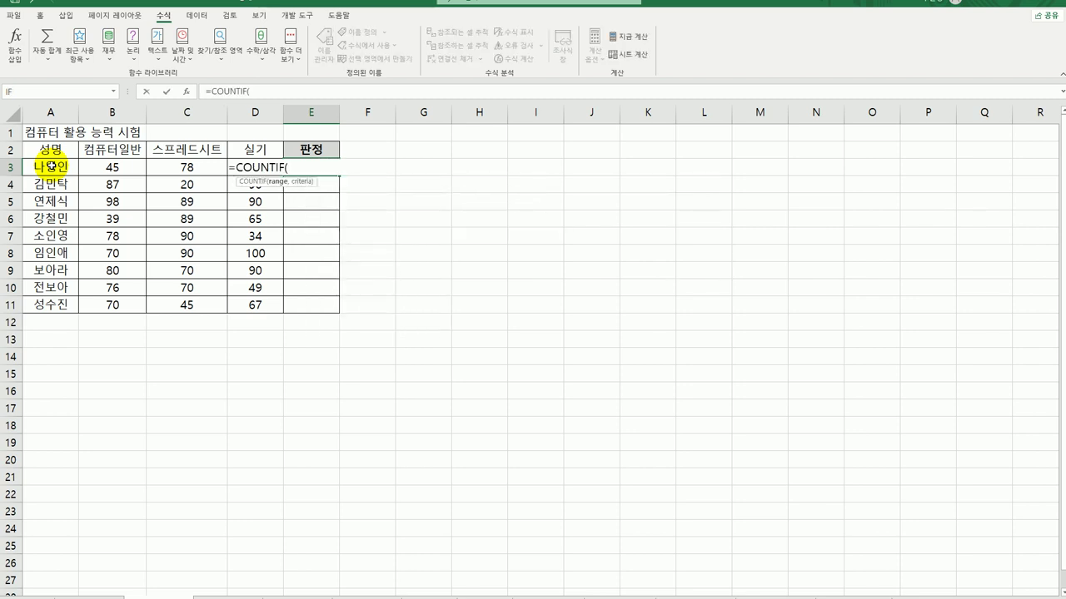
click(187, 91)
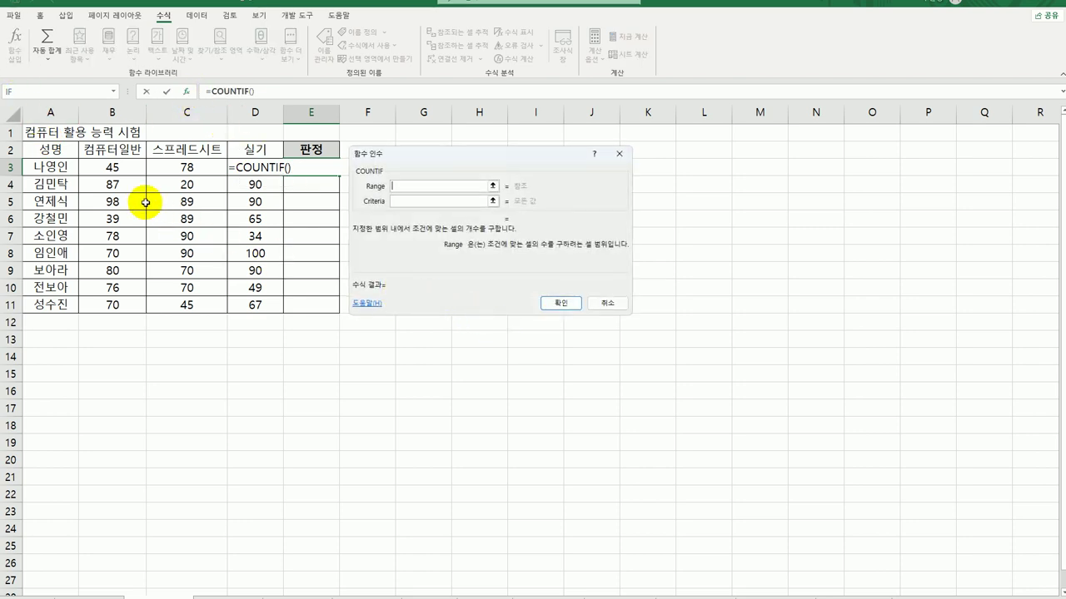
drag(112, 167, 238, 166)
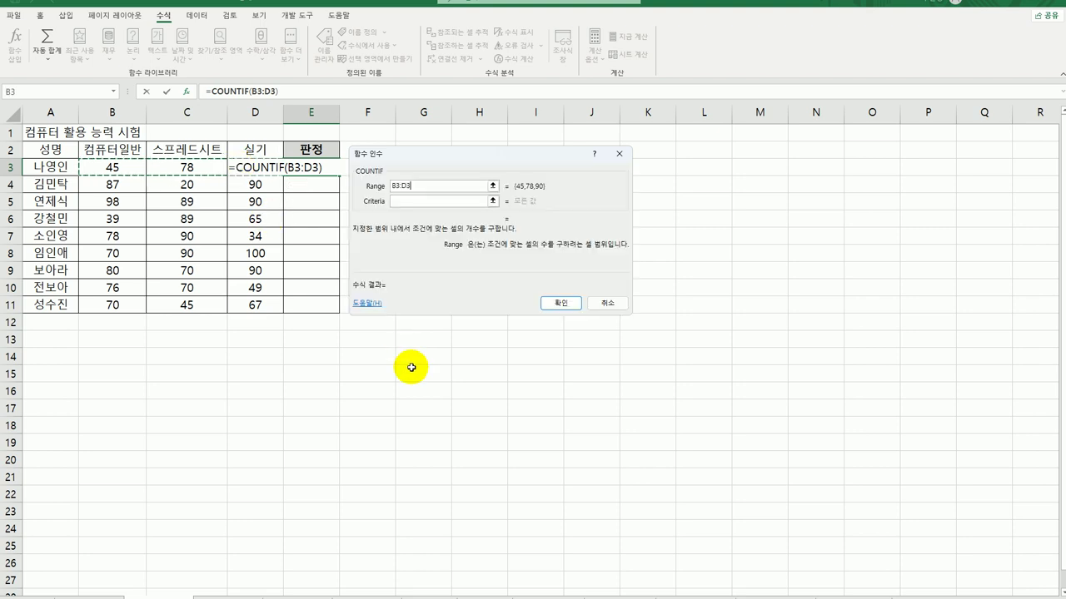
click(419, 201)
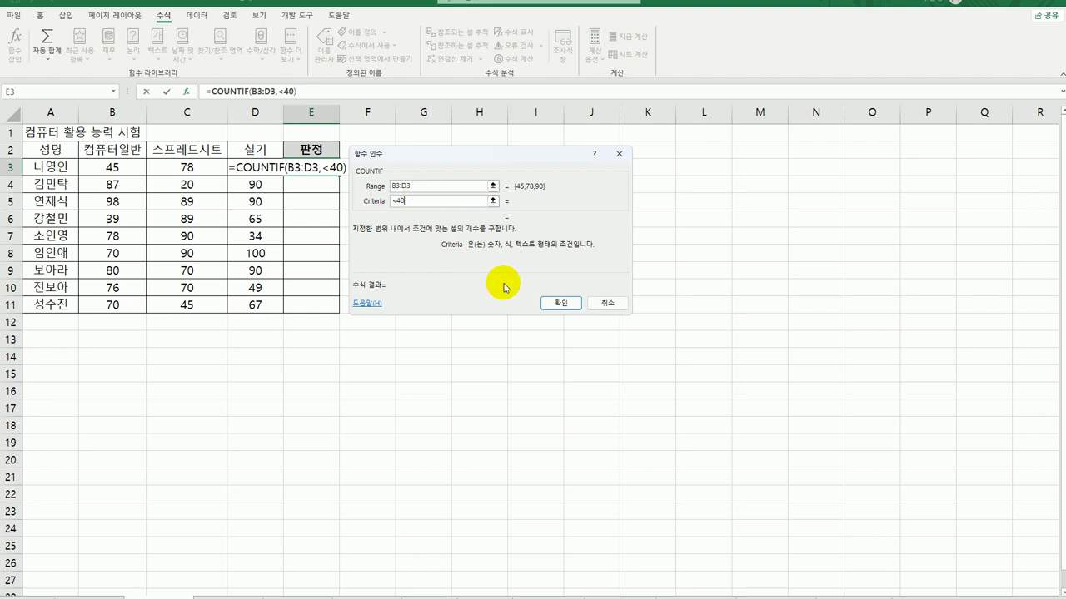
click(546, 303)
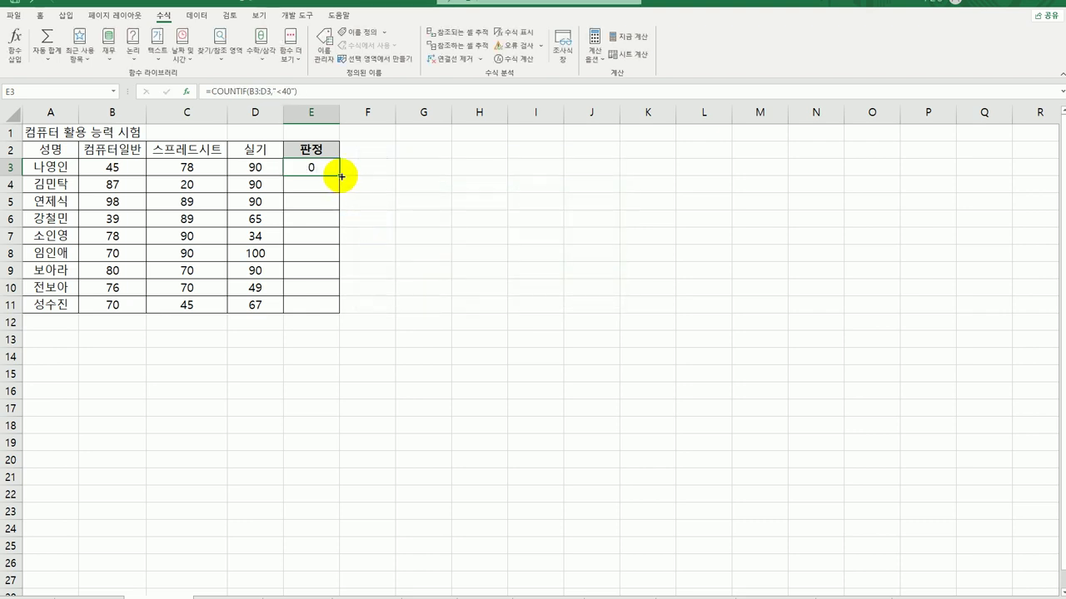
- Fill the COUNTIF formula from E3 down to E11 and check the counts in the first rows
drag(340, 177, 324, 314)
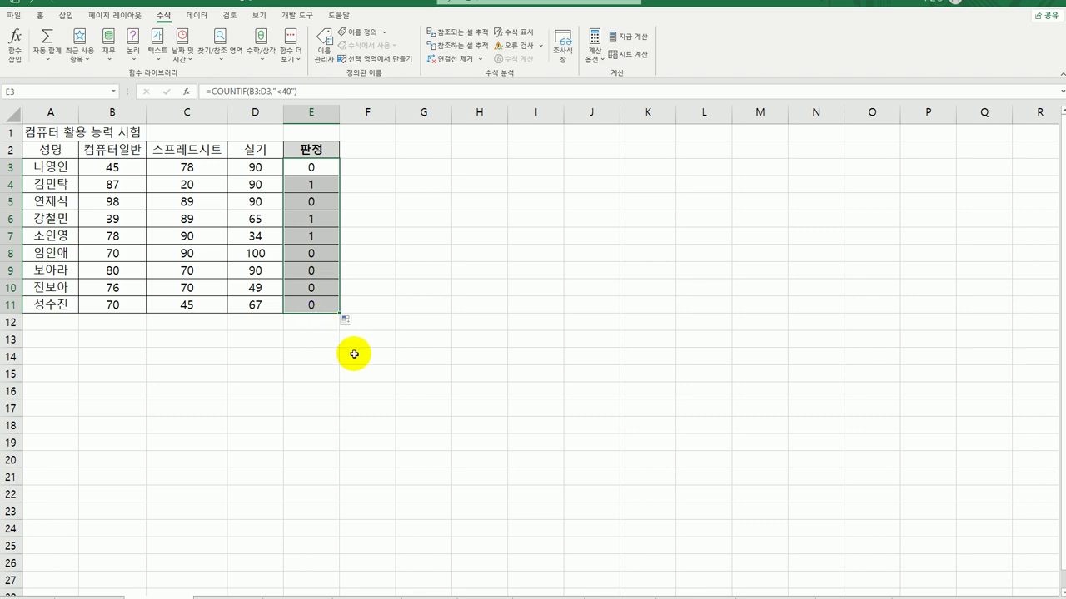
click(321, 165)
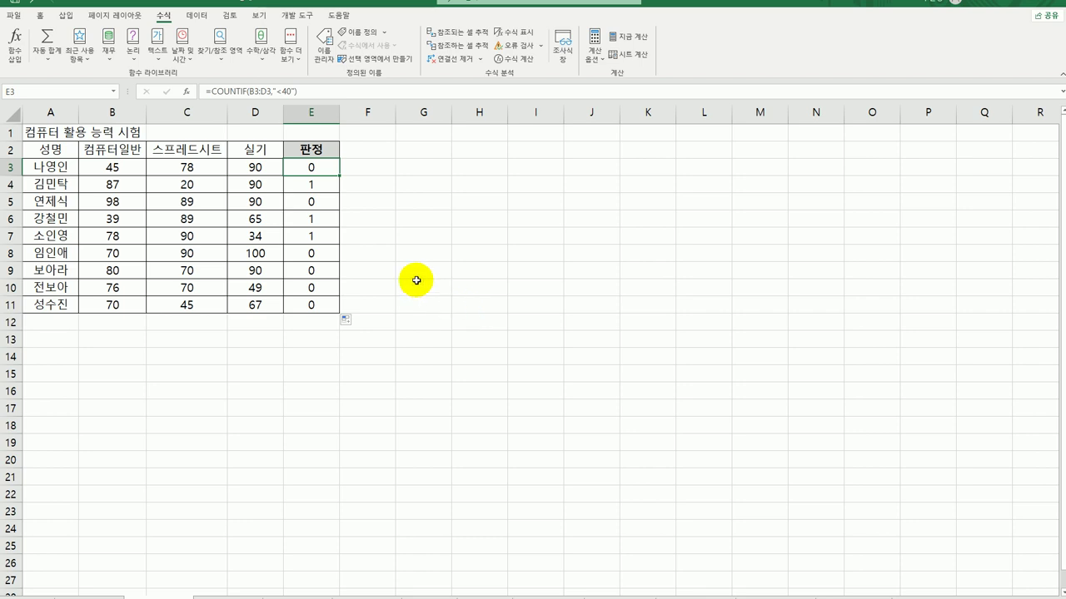
click(311, 184)
click(325, 165)
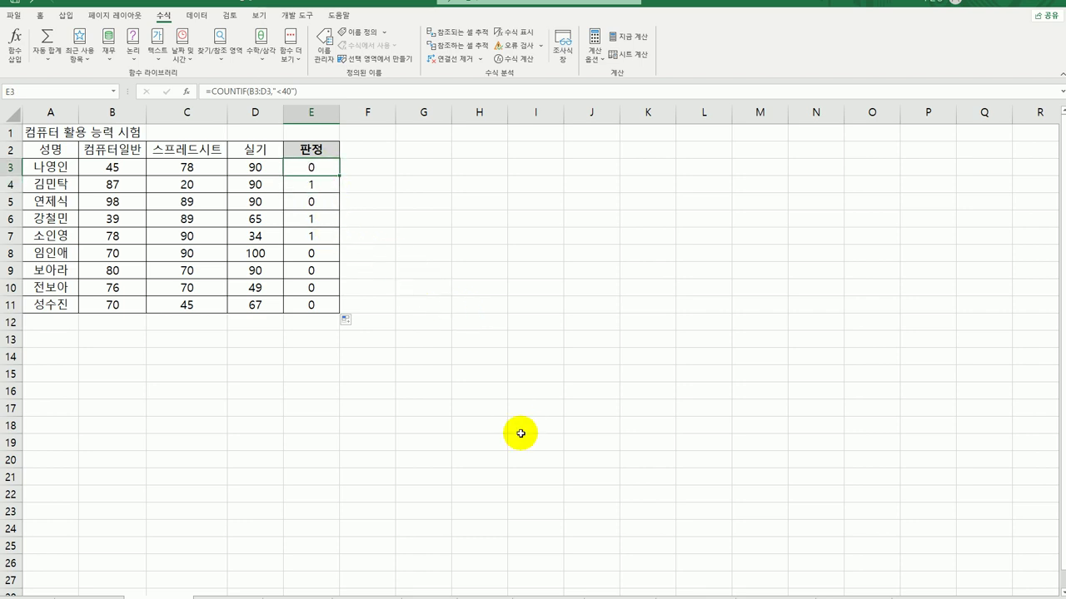
- Wrap the COUNTIF in E3 in an IF function with the logical test COUNTIF(B3:D3,"<40")>=1
double_click(332, 170)
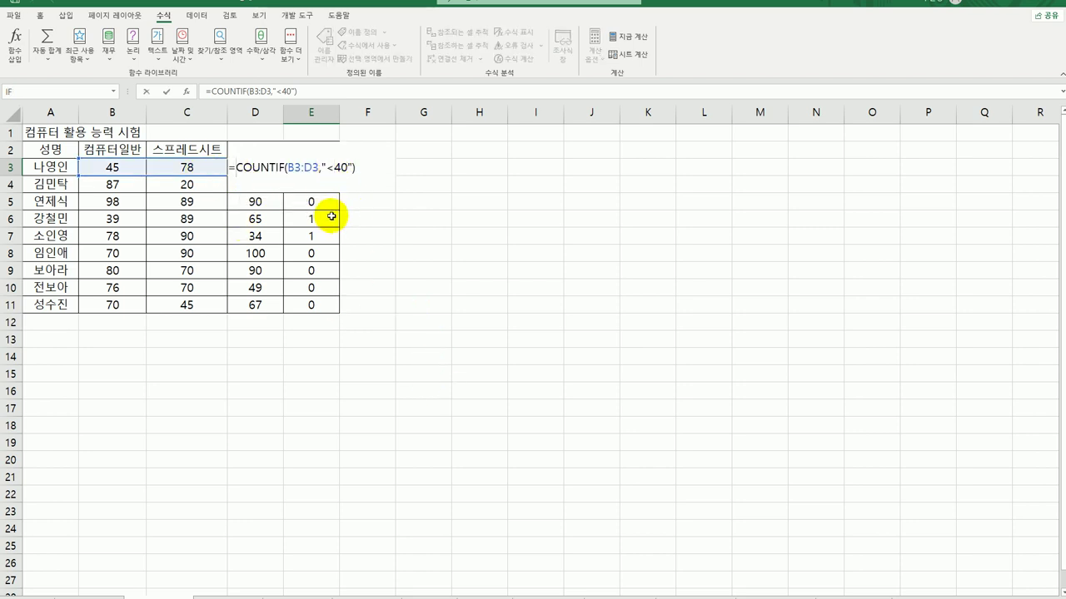
text(IF()
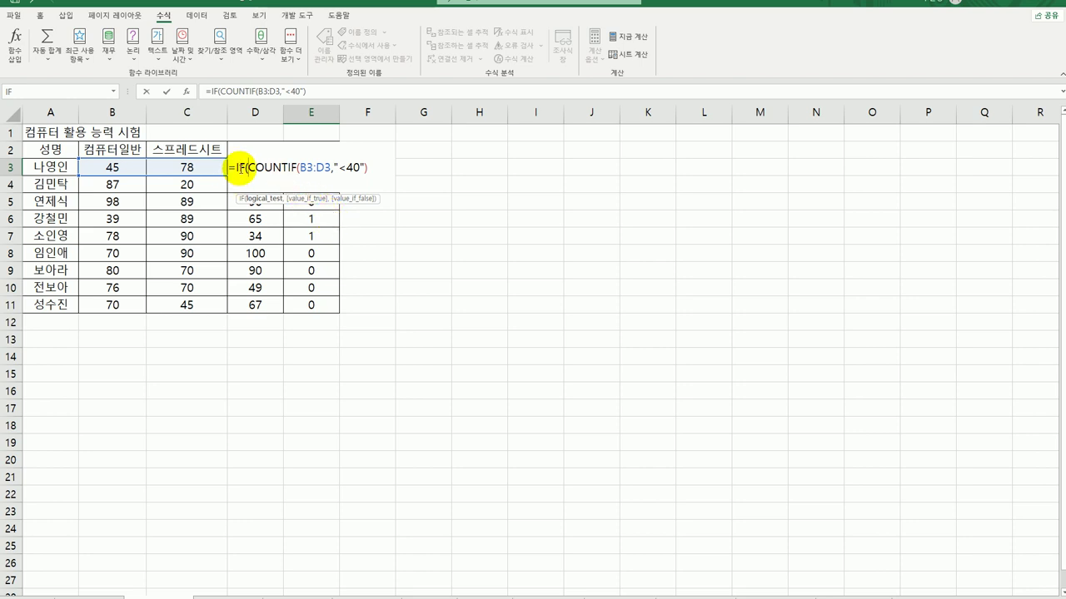
click(187, 92)
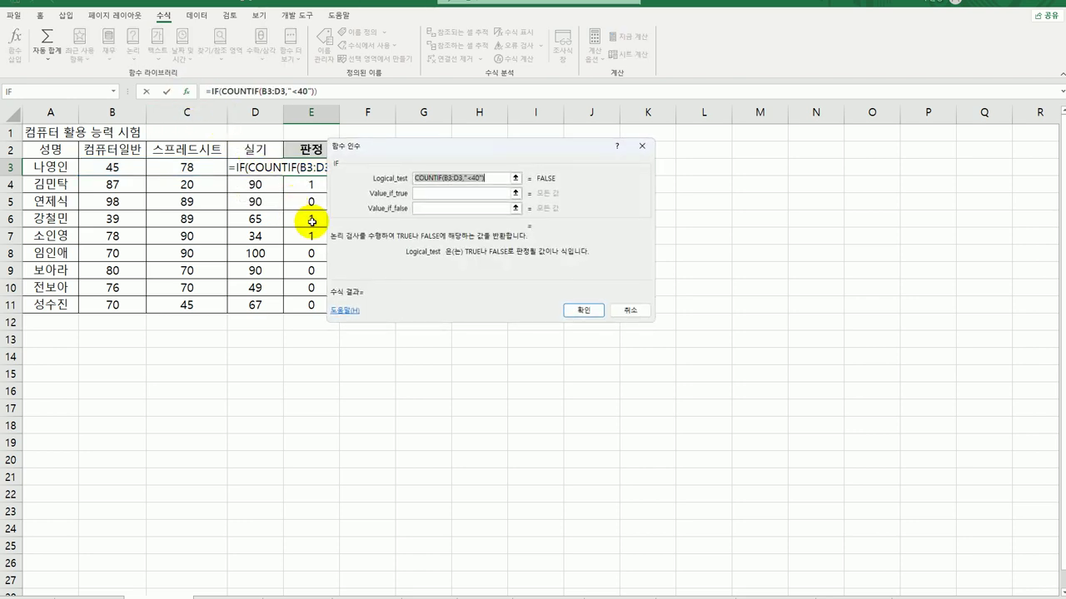
click(493, 179)
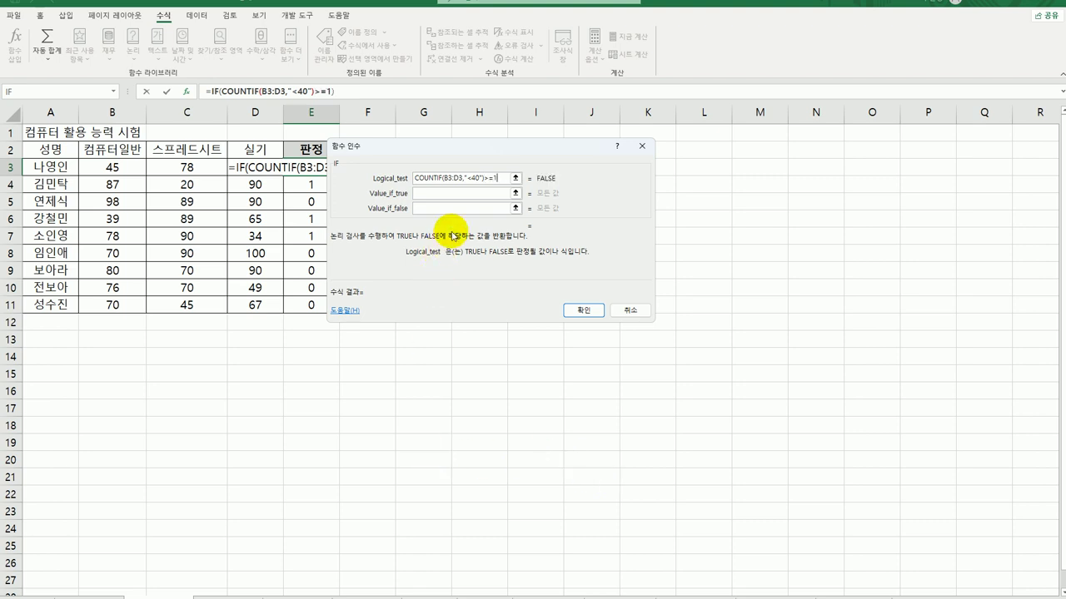
- Complete the IF function in E3 with 탈락 as the true value and 본선출전 as the false value
click(446, 194)
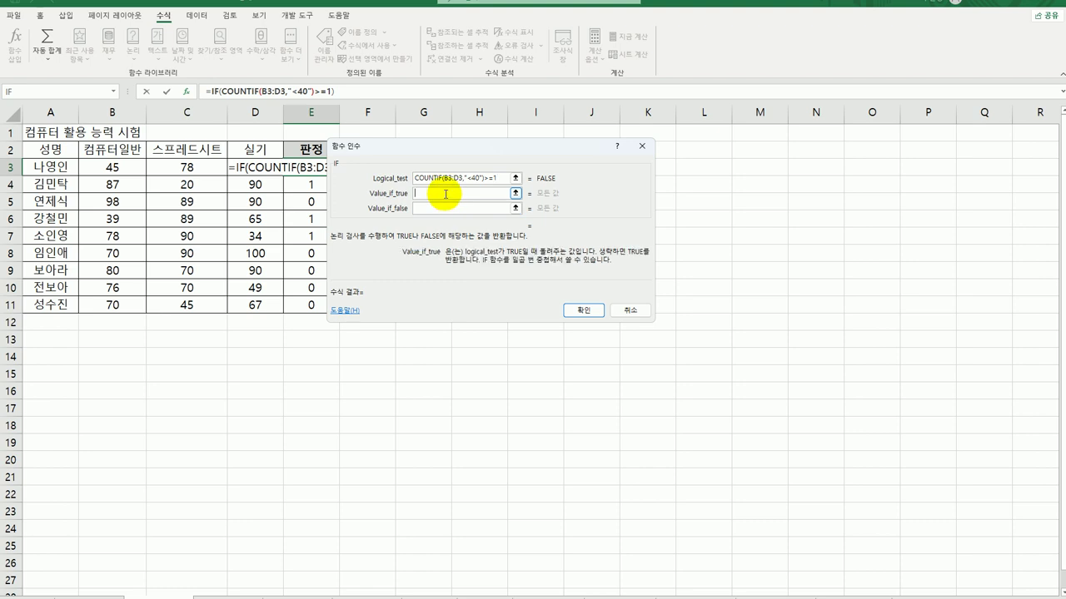
text(불)
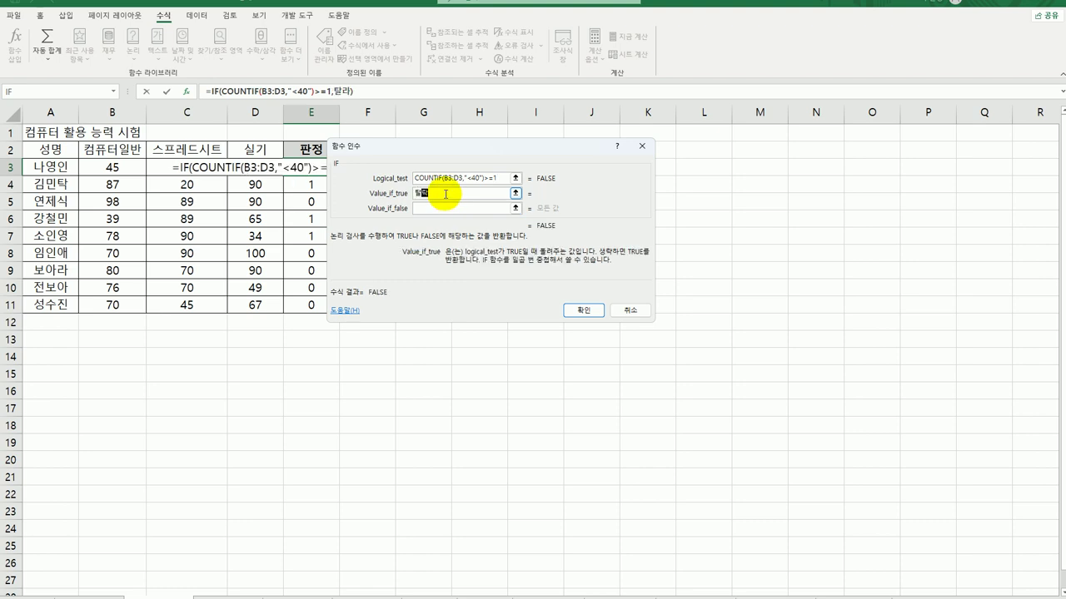
key(Tab)
text(본선추)
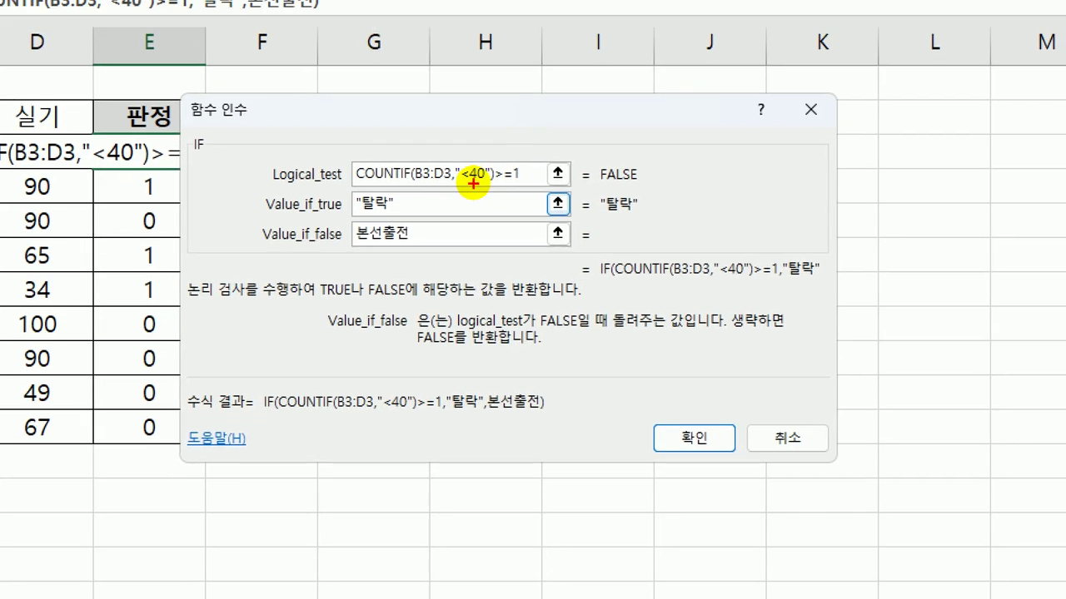
drag(493, 189, 360, 177)
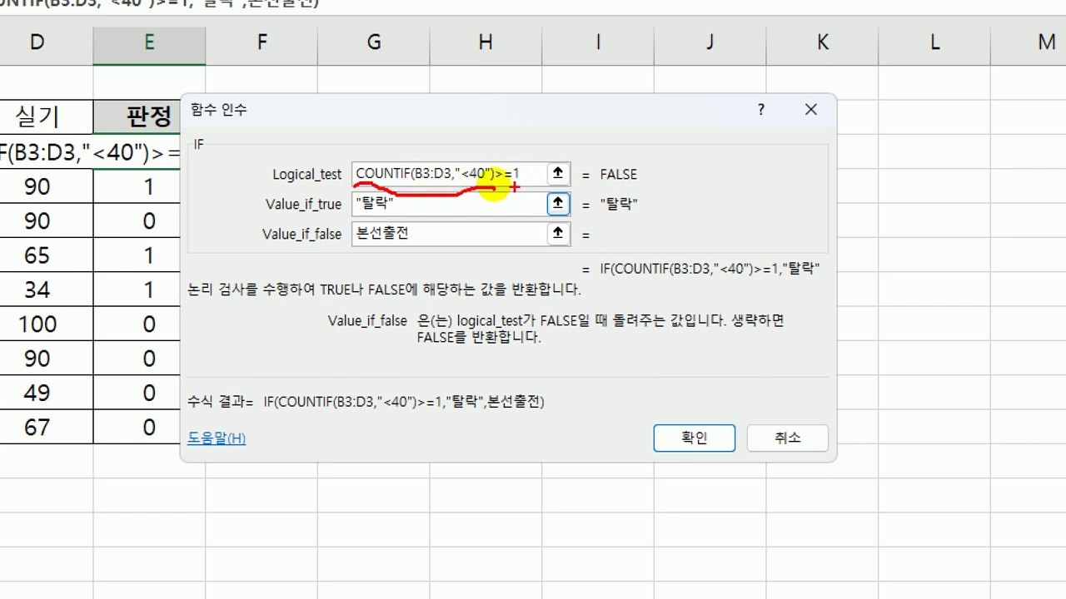
key(Escape)
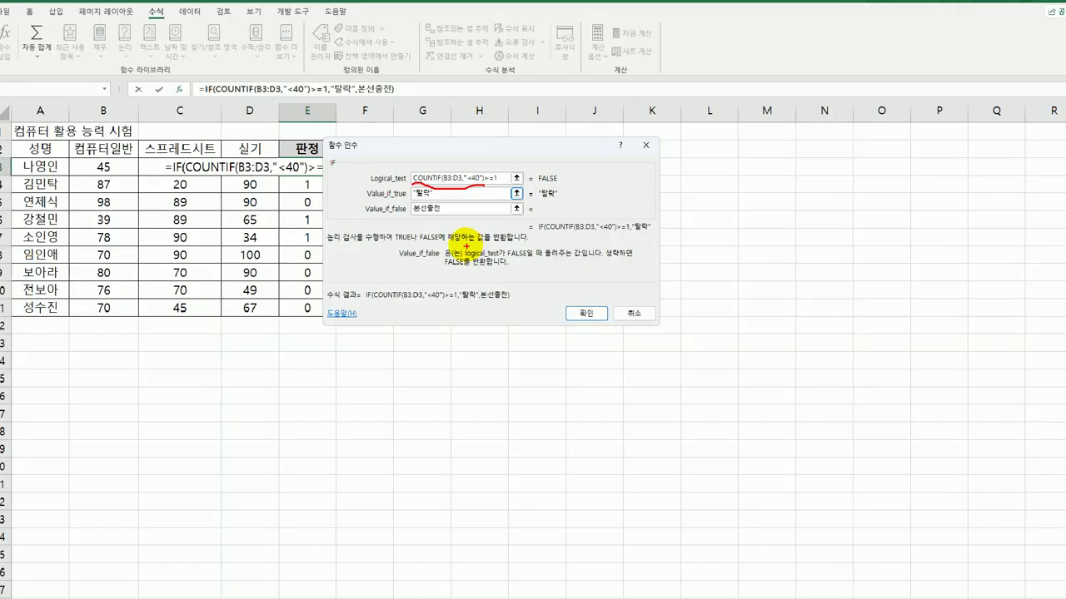
click(587, 310)
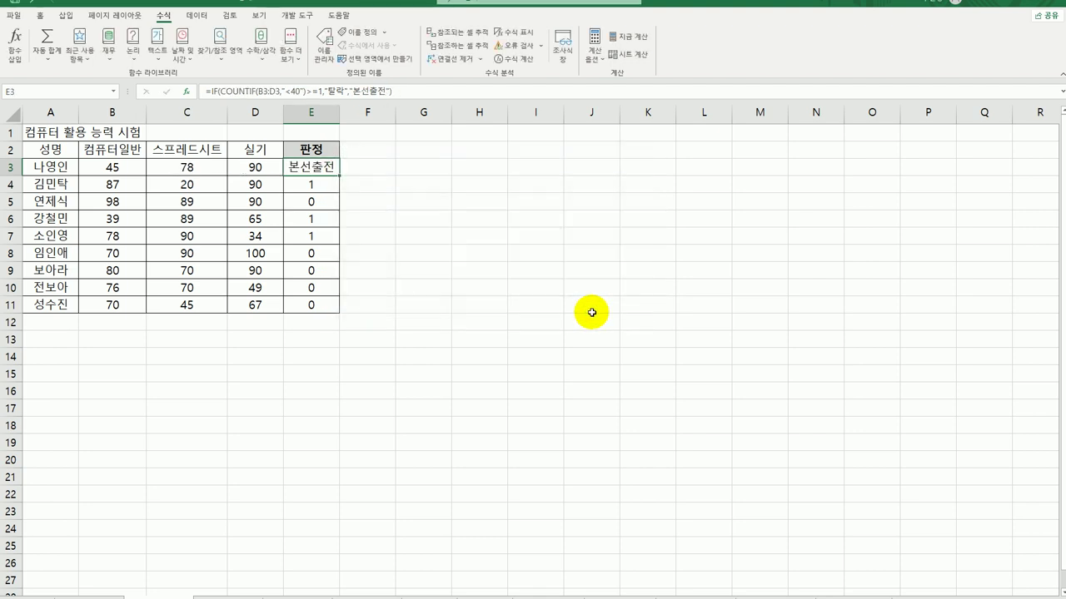
- Fill the 판정 formula from E3 down to E11, and switch to the 사원 모집 worksheet
drag(340, 174, 328, 312)
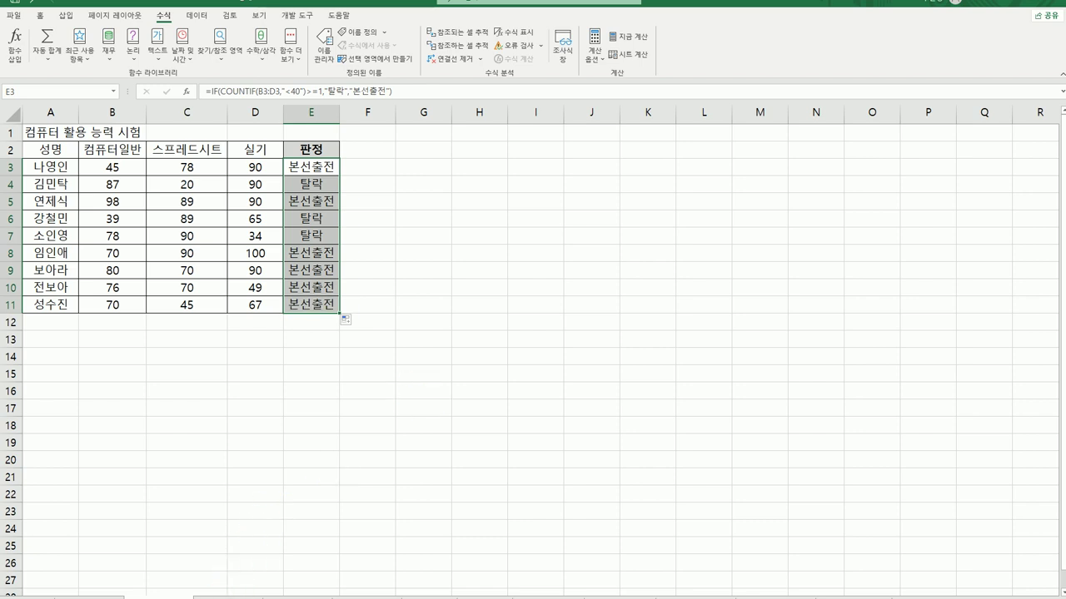
click(219, 592)
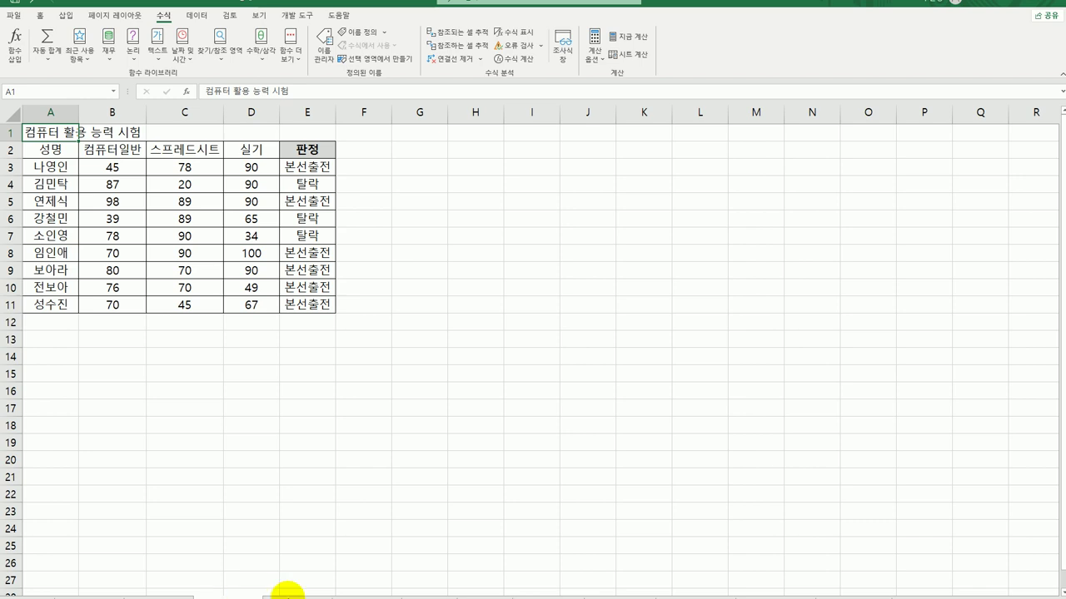
click(285, 592)
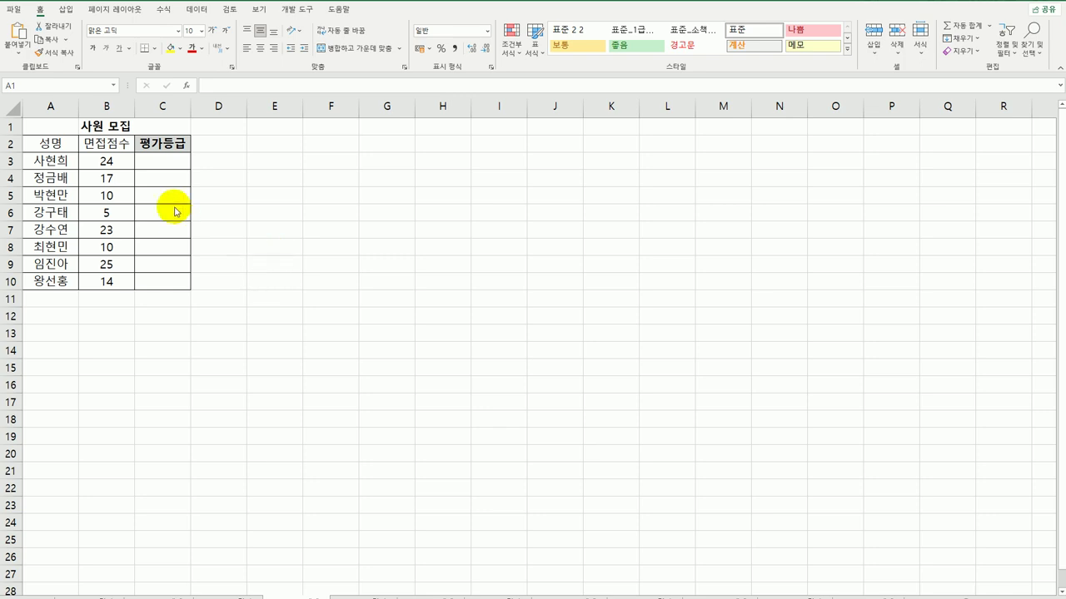
- Enter =MEDIAN(B3:B10) in C3 under 평가등급 to get the median of the 면접점수 values
click(169, 157)
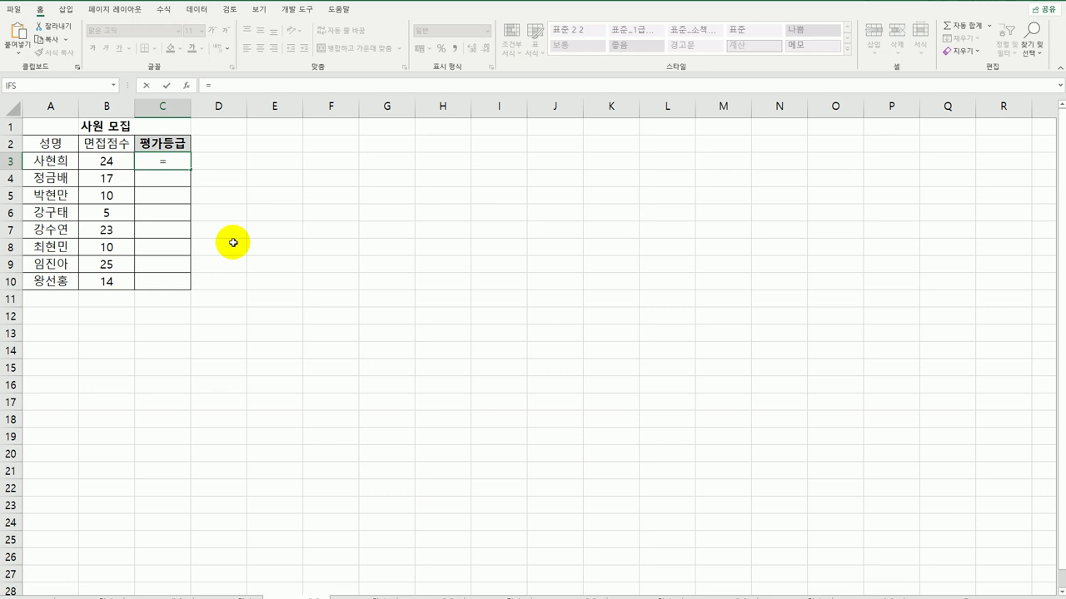
text(ME)
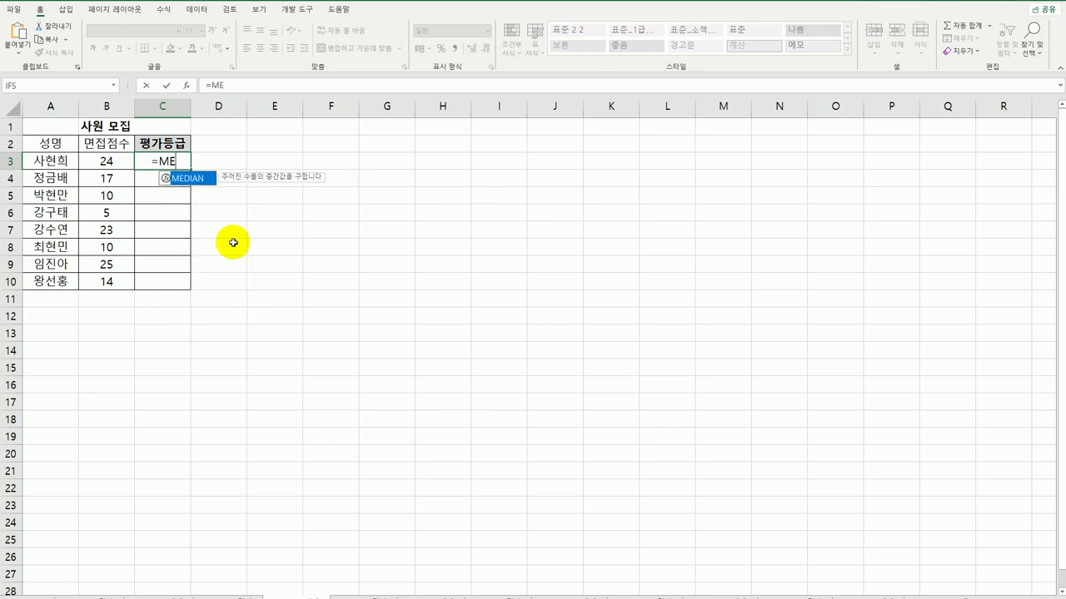
key(Tab)
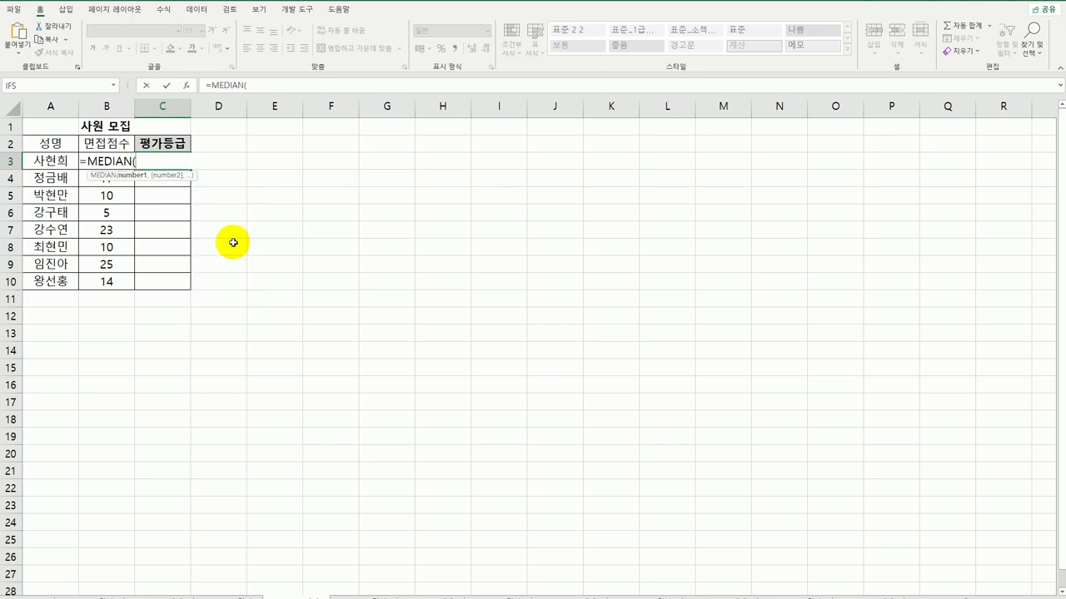
click(76, 156)
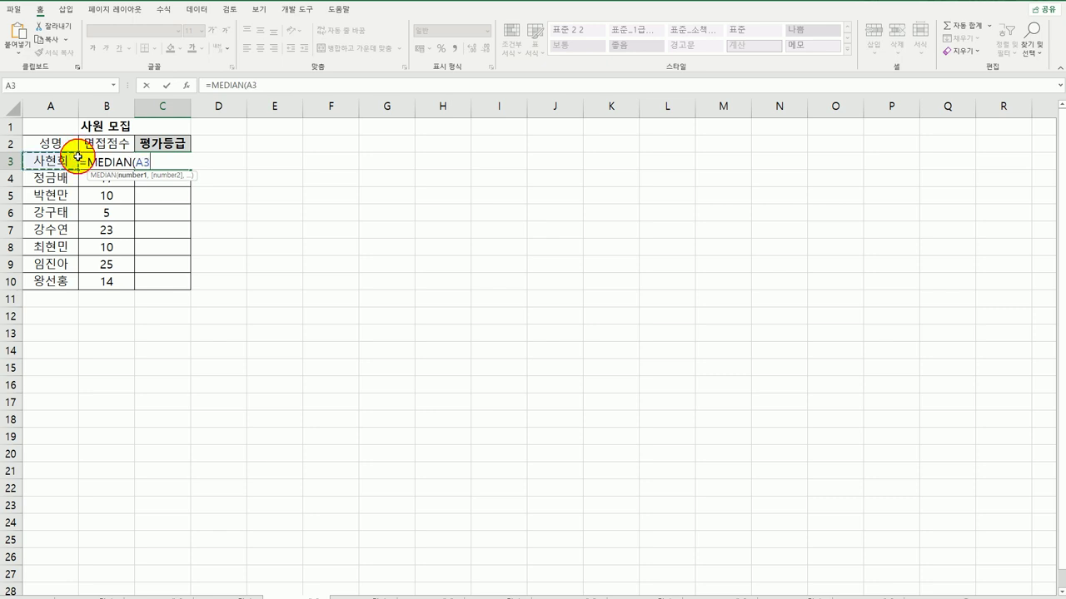
click(110, 285)
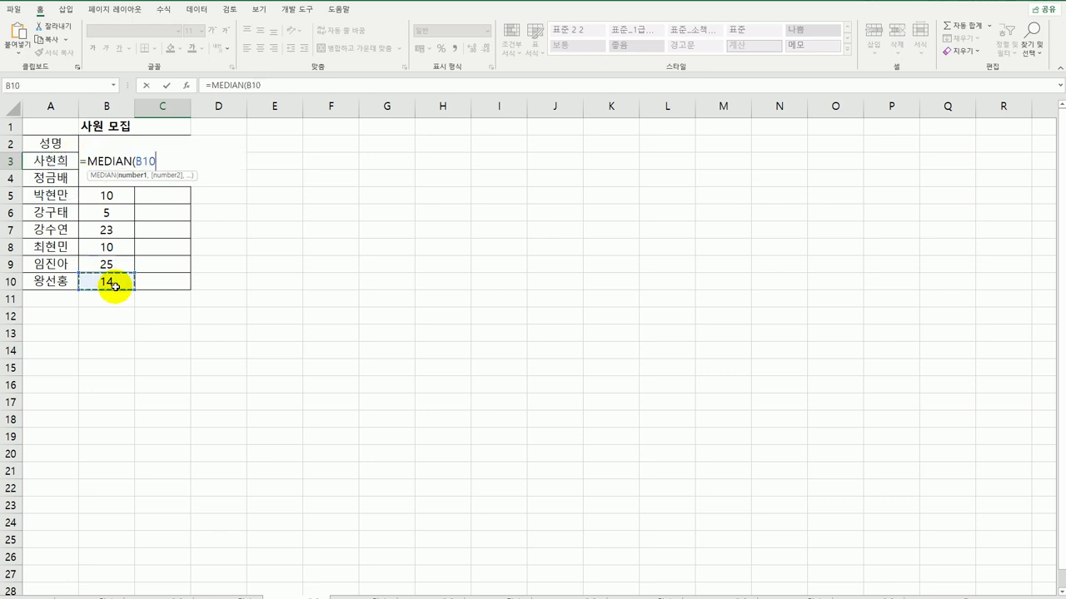
drag(115, 286, 115, 162)
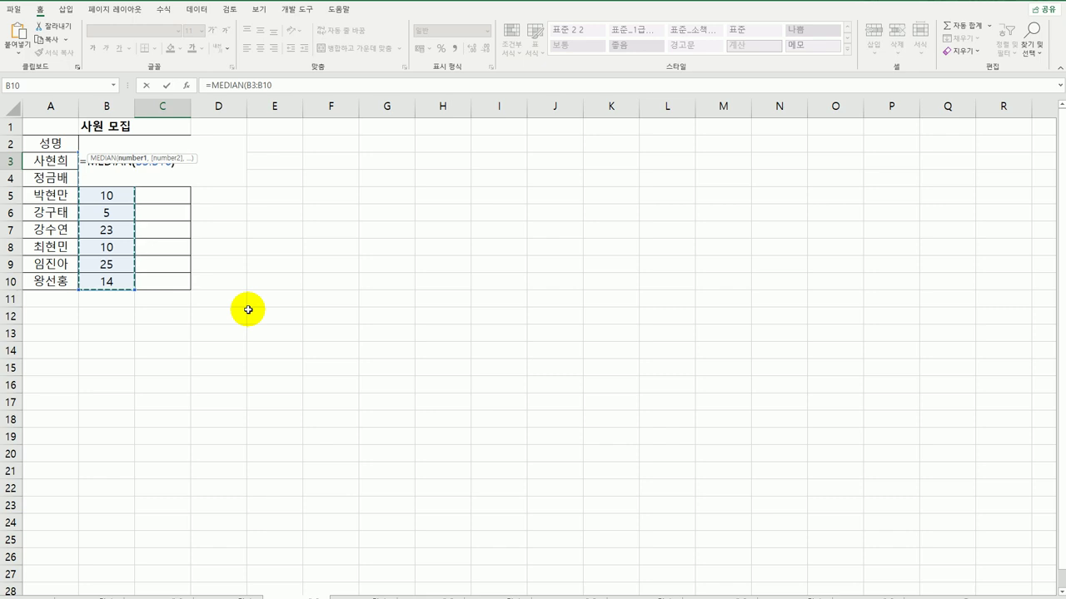
key(Return)
- Fill the MEDIAN formula from C3 down to C10 and inspect the copied formula in C10
click(160, 162)
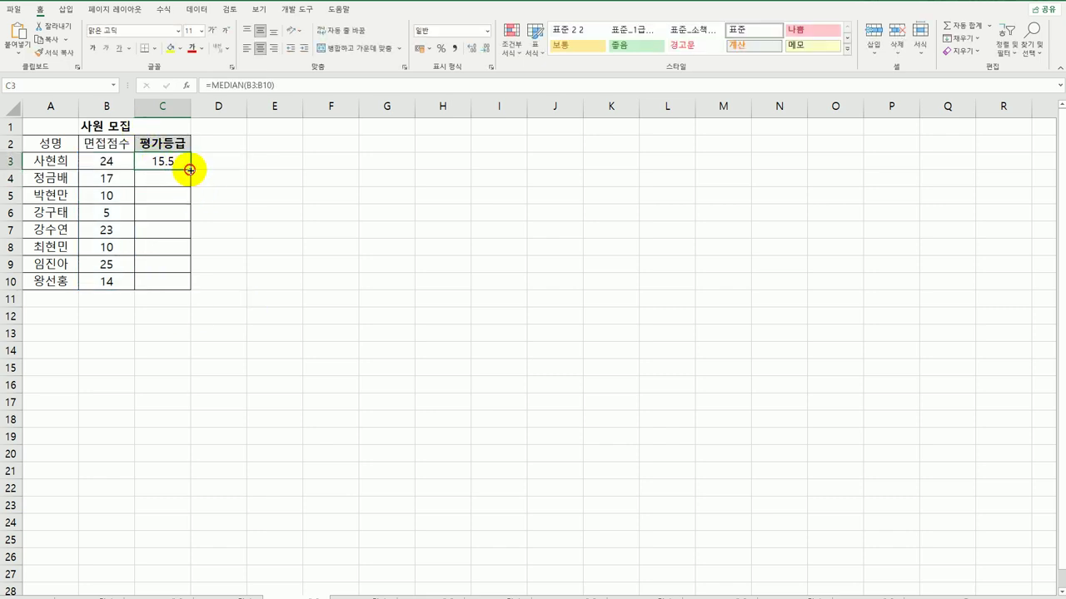
drag(190, 168, 176, 283)
click(174, 283)
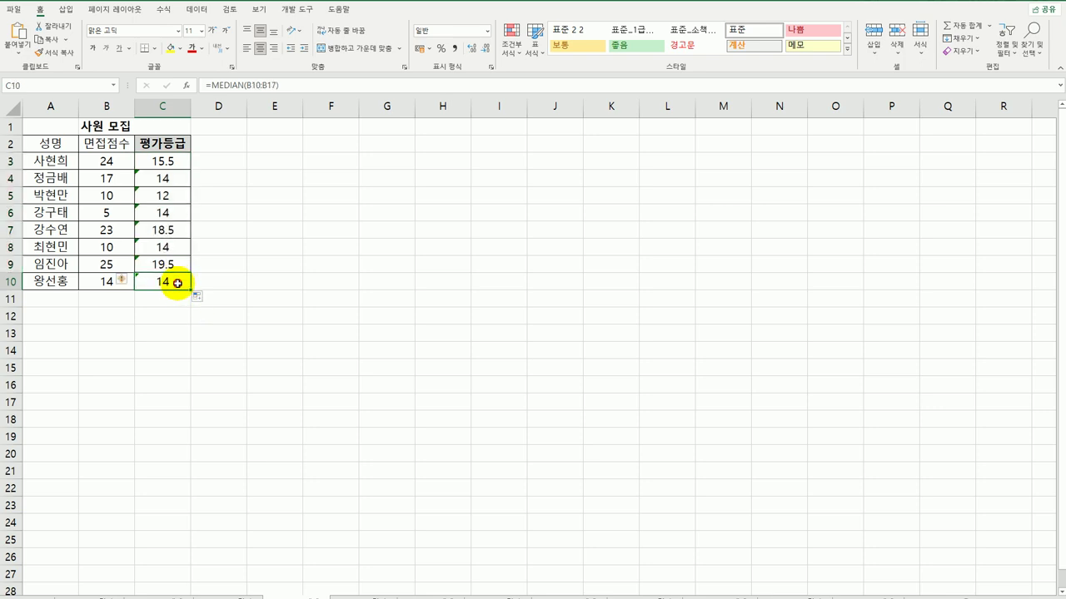
- Make the MEDIAN range in C3 absolute as $B$3:$B$10, and refill the formula down to C10
double_click(176, 283)
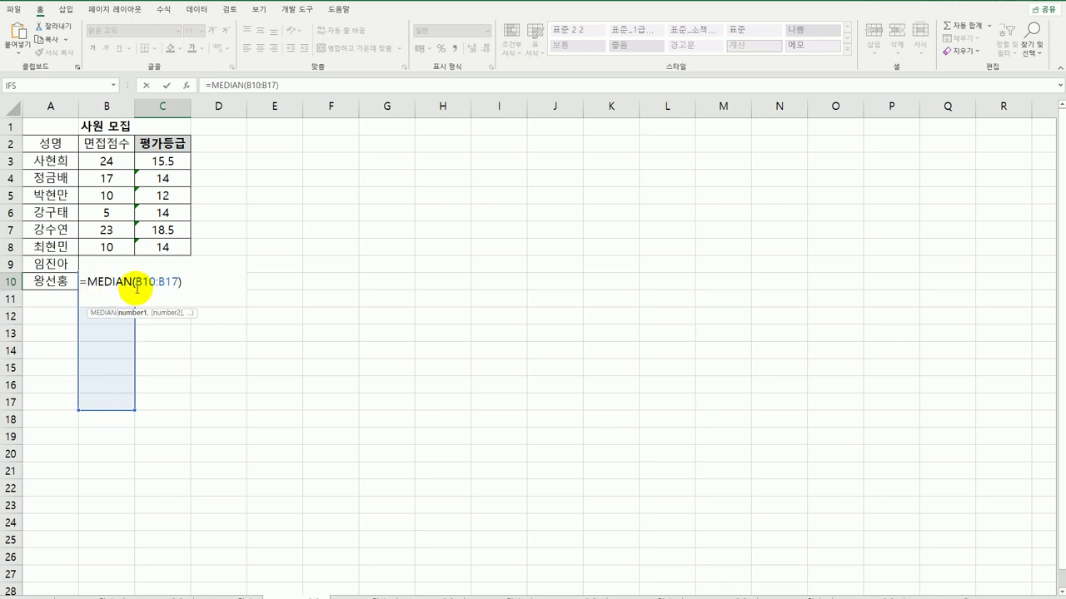
key(Escape)
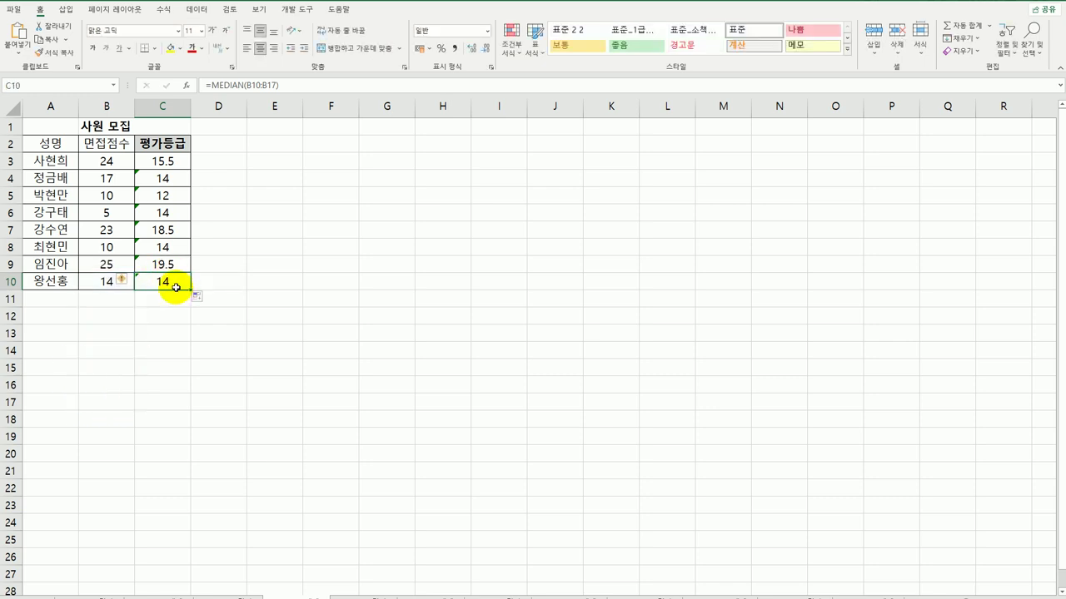
click(166, 162)
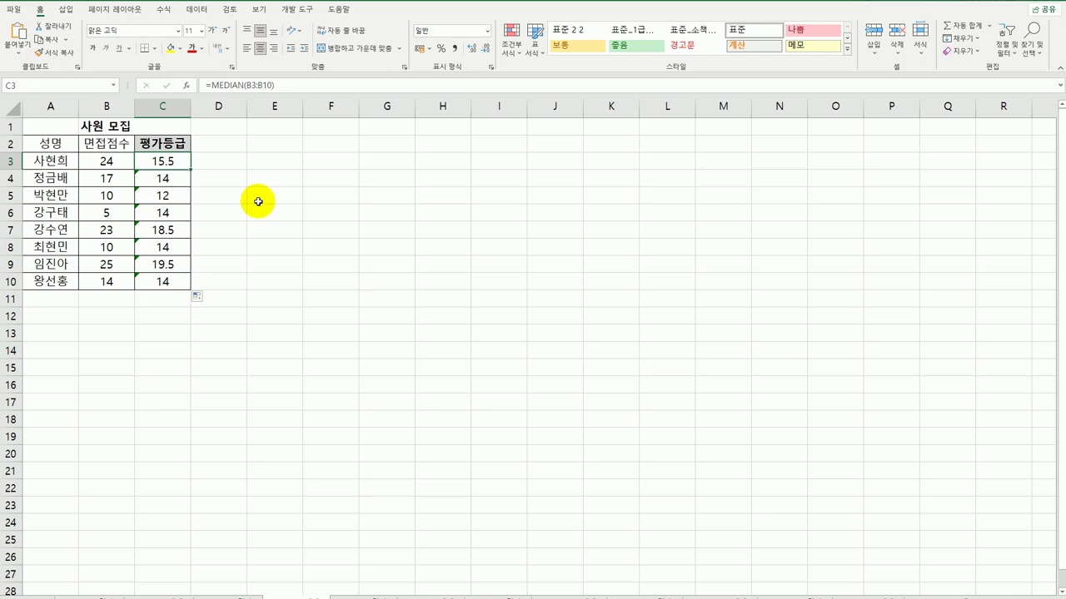
double_click(173, 163)
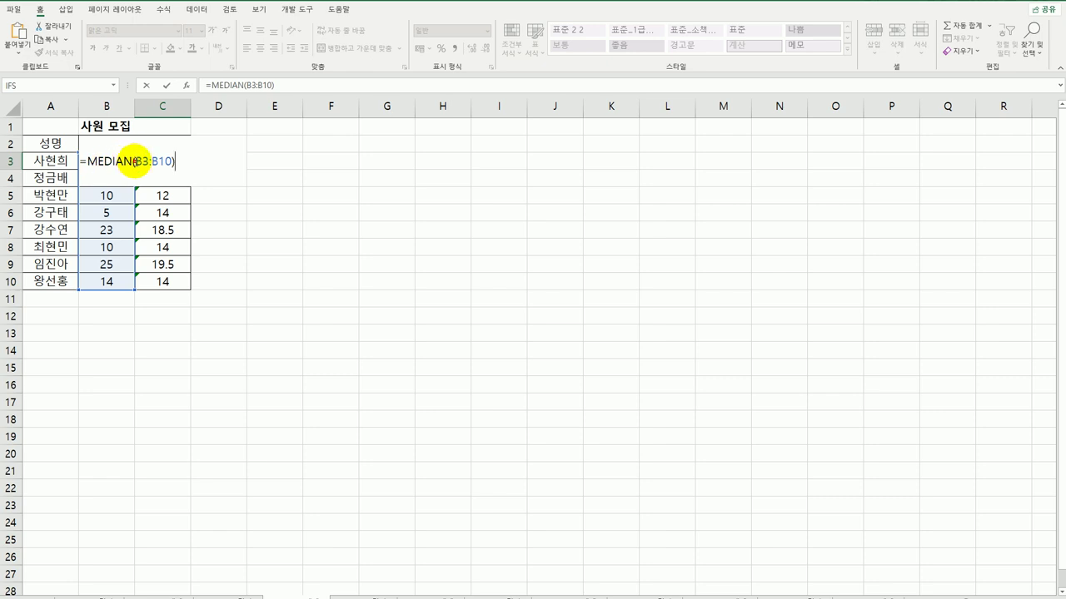
drag(135, 161, 171, 161)
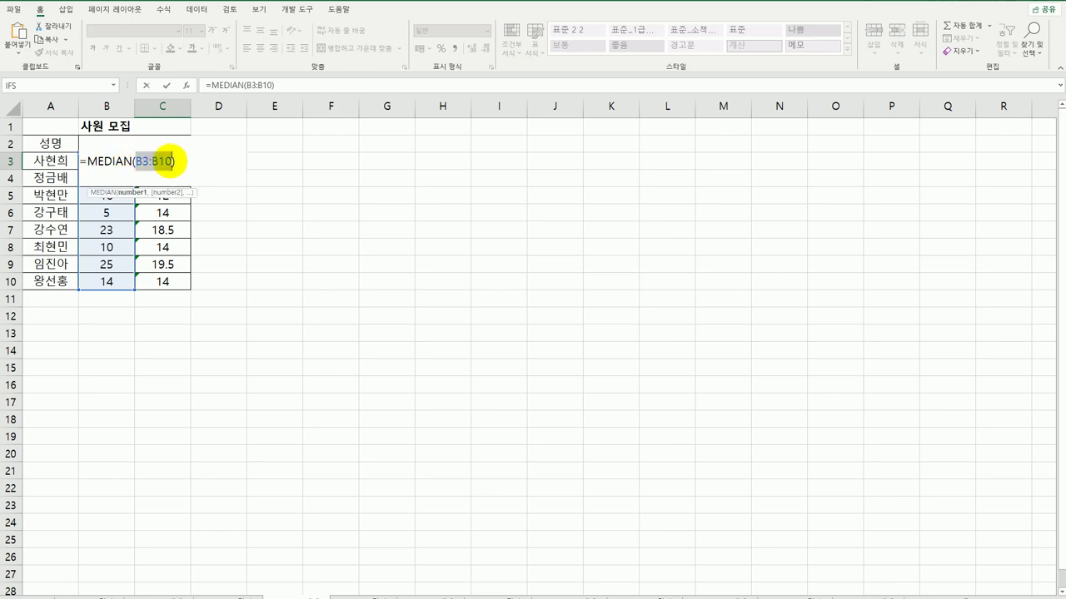
key(F4)
key(Return)
click(176, 163)
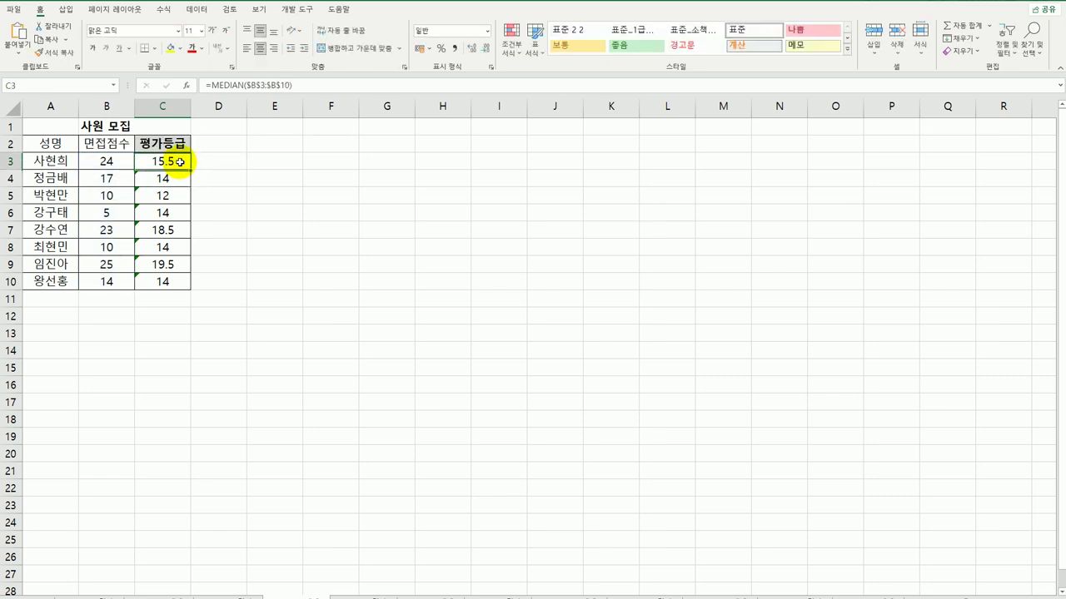
drag(190, 170, 176, 288)
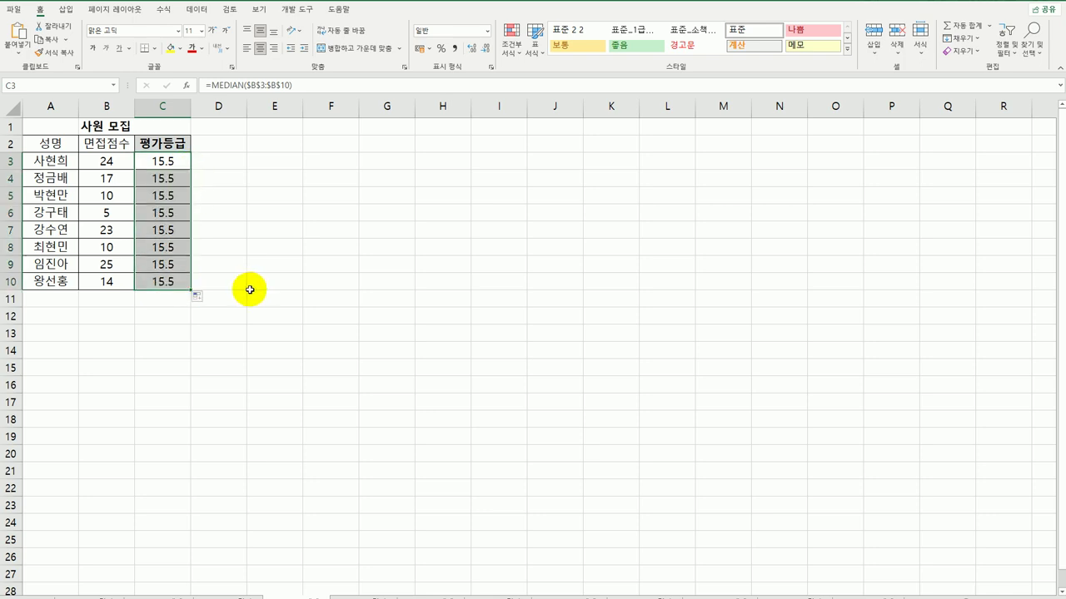
- Wrap the MEDIAN formula in C3 in an IF function with the logical test B3>=MEDIAN($B$3:$B$10)
click(171, 166)
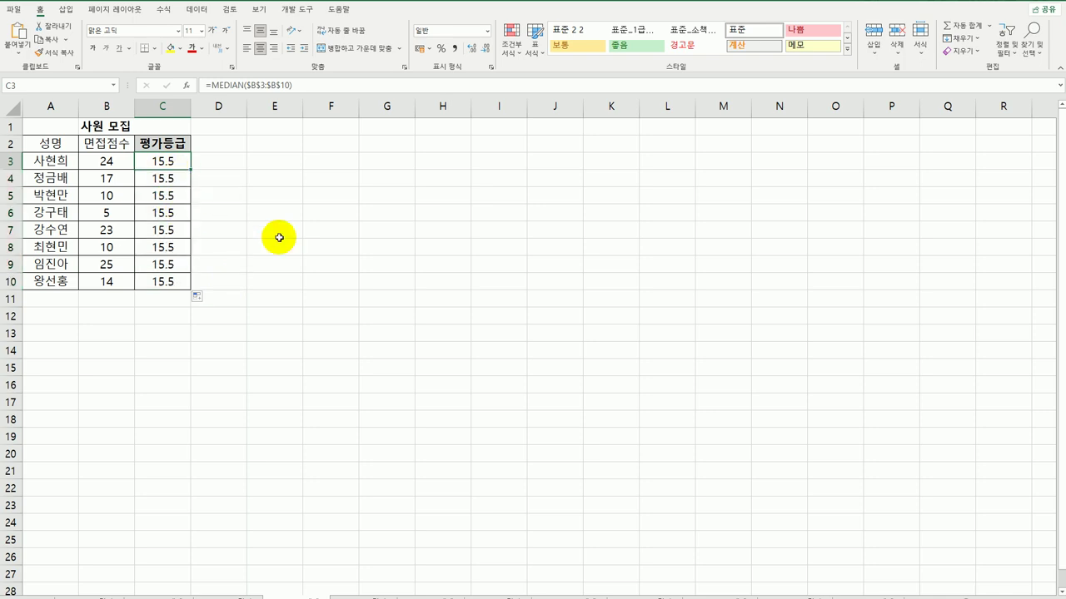
double_click(154, 163)
click(87, 162)
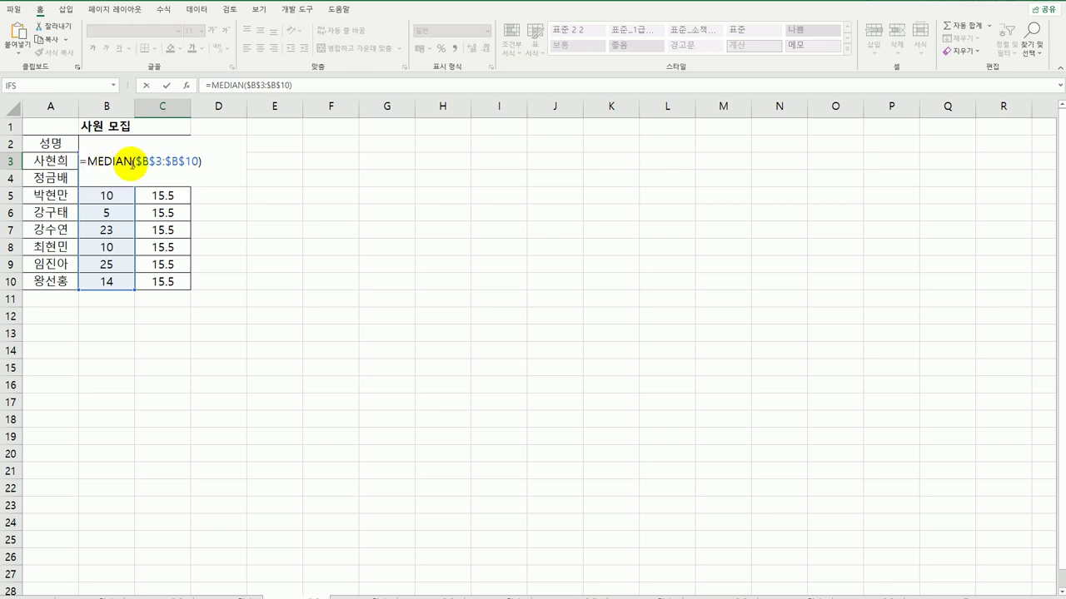
text(IF()
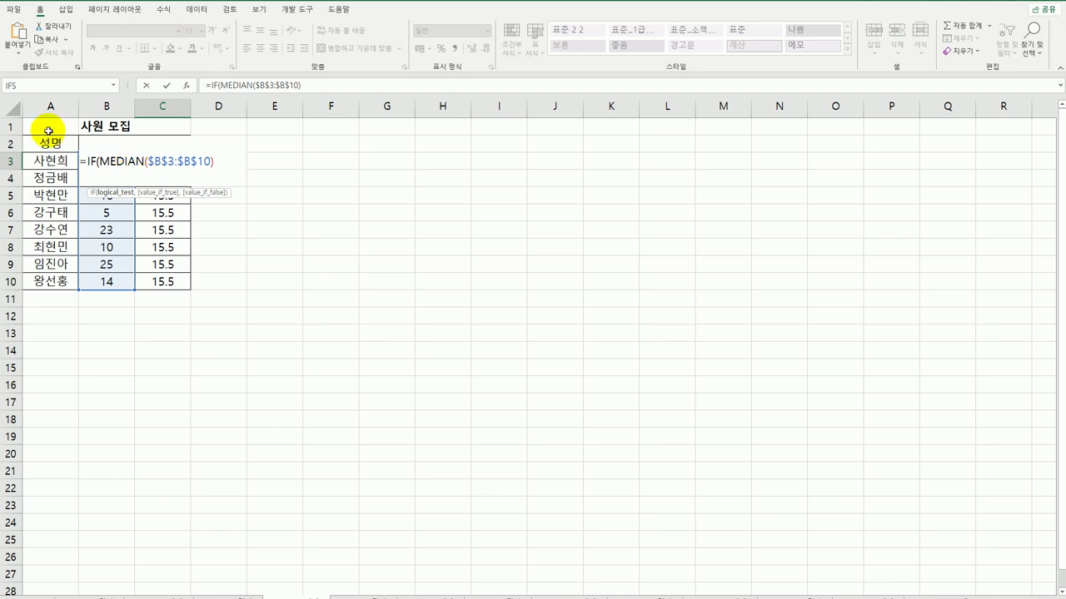
click(84, 193)
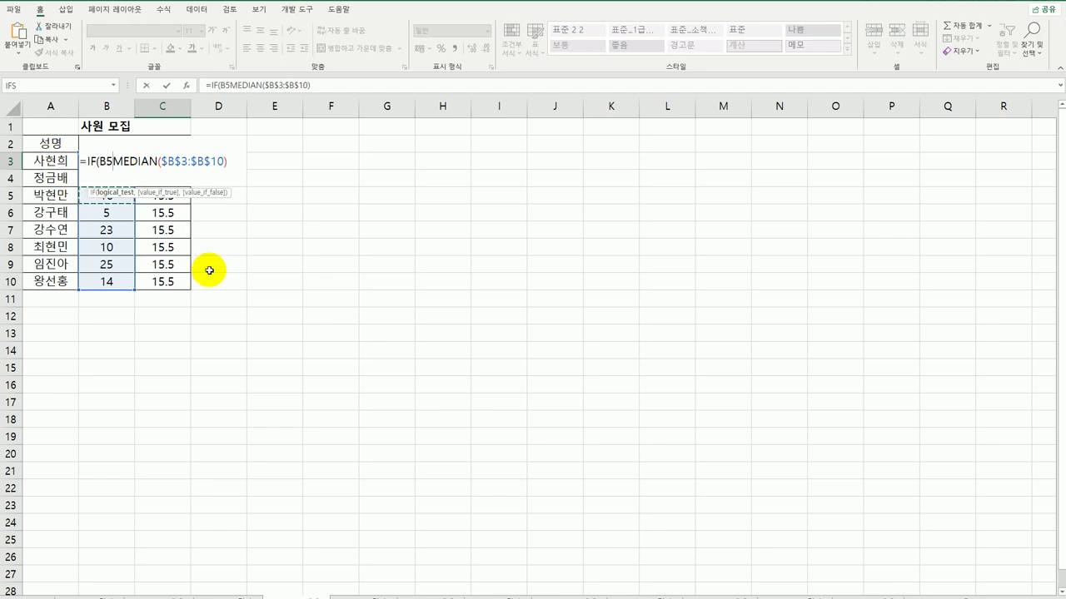
key(Up)
key(Up)
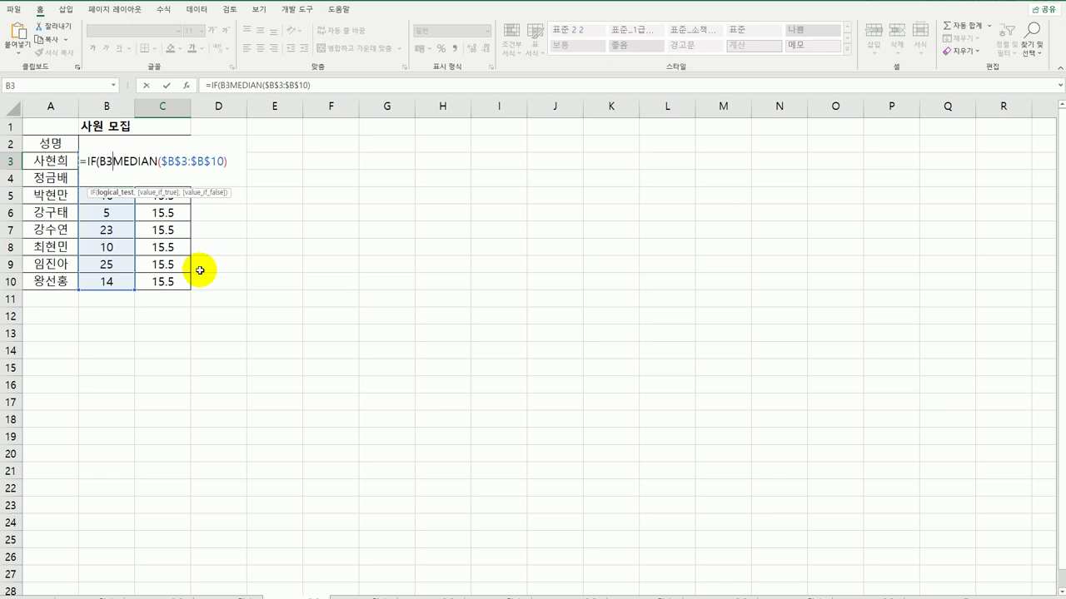
text(>=)
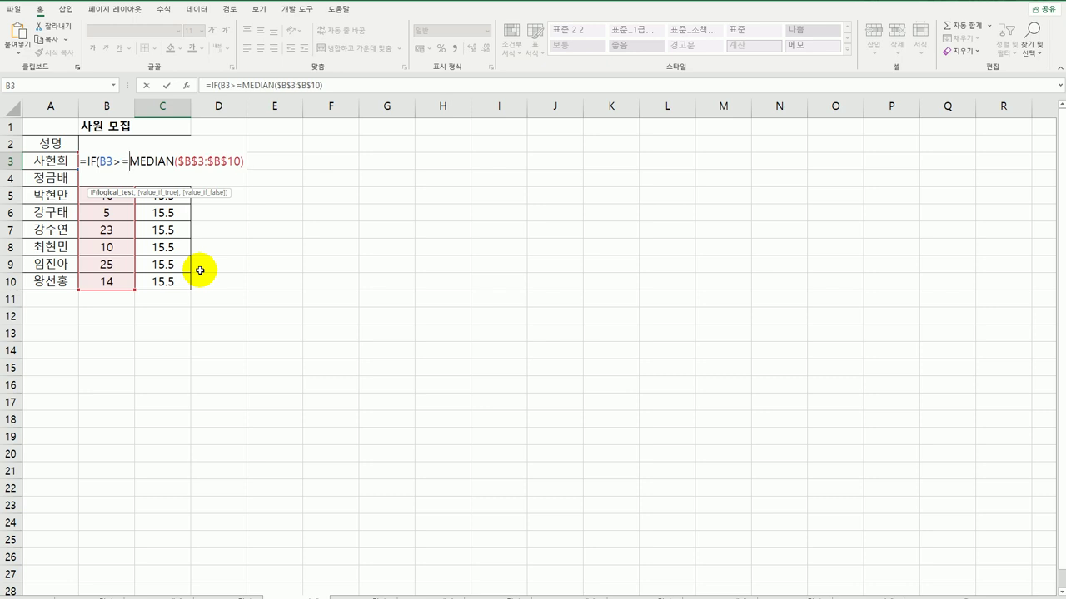
- Complete the IF function in C3 with "합격" as the true value and an empty string "" as the false value
click(245, 166)
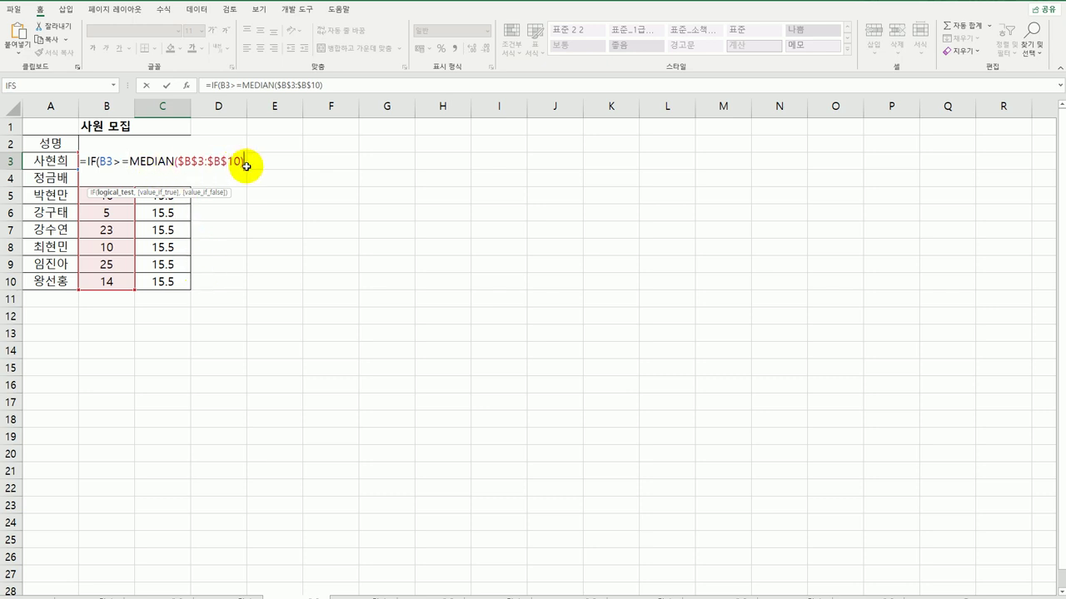
text(,)
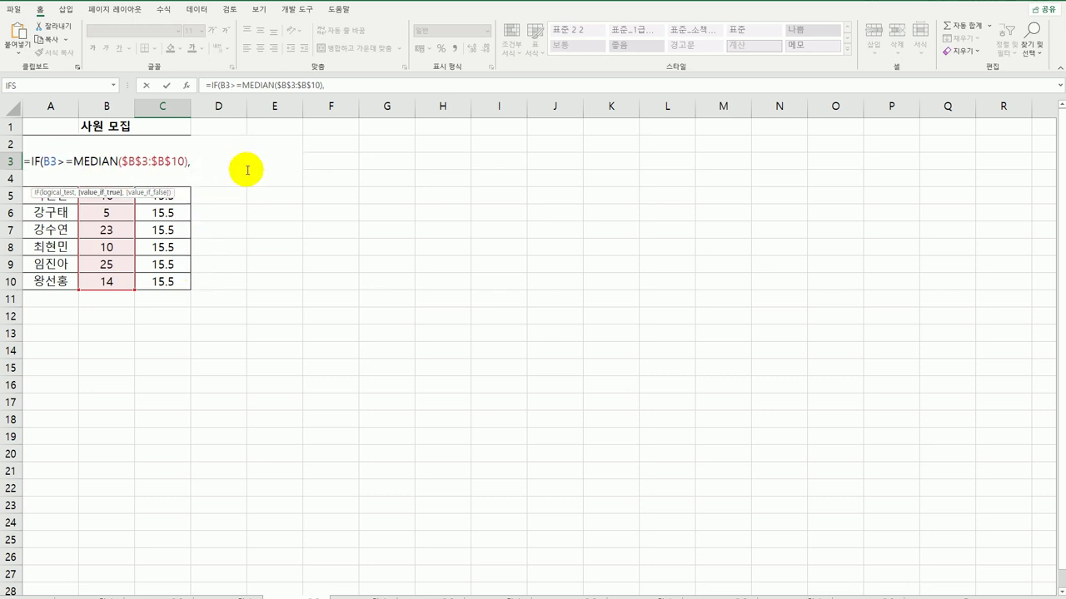
text("합ㄱ)
text(격",)
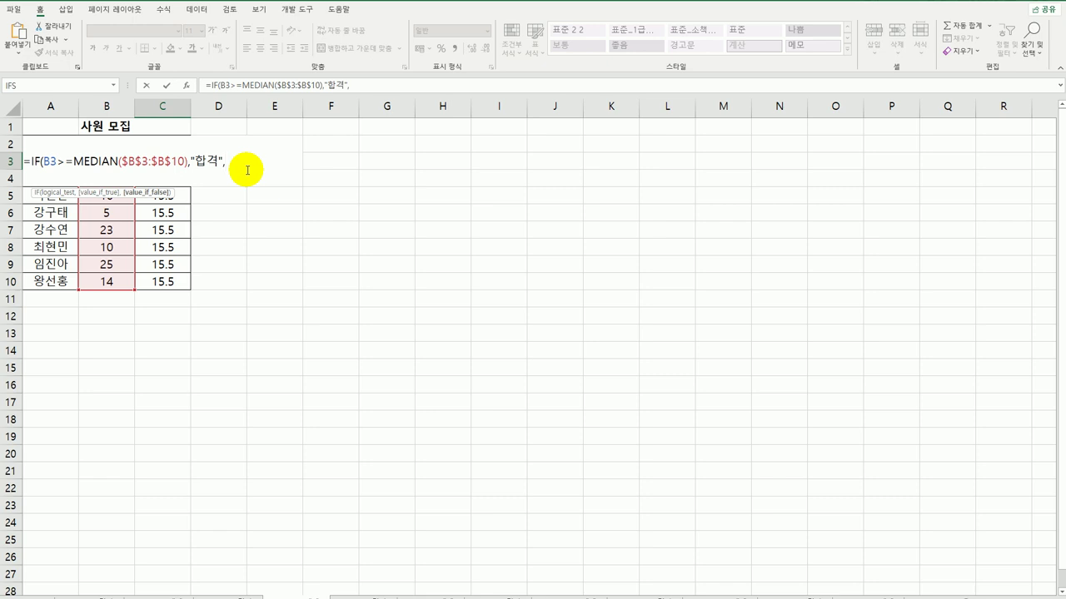
text(""))
key(Return)
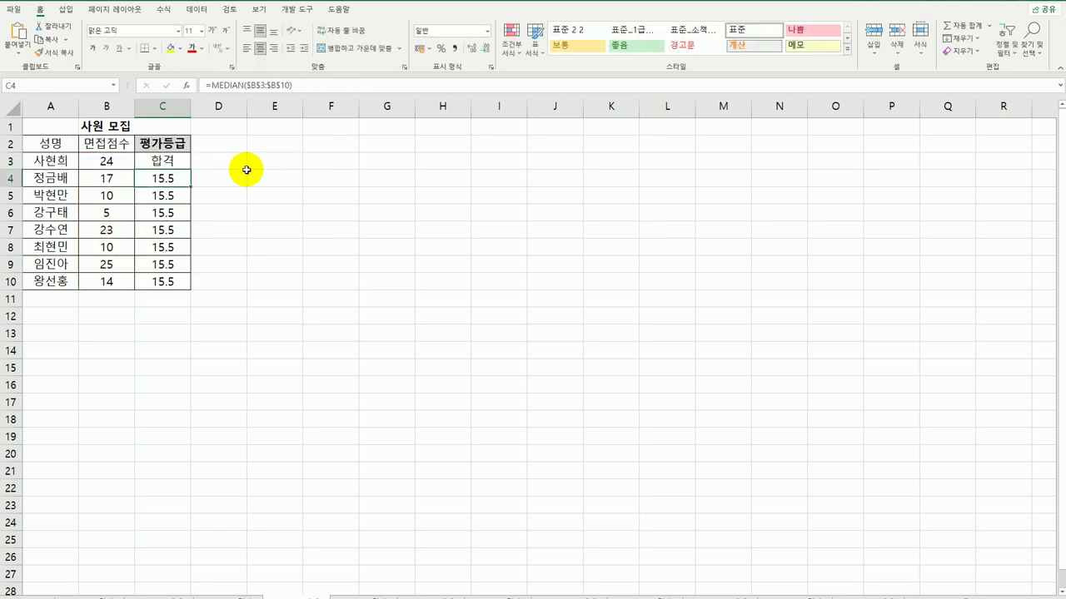
- Fill the 평가등급 IF formula from C3 down to C10, and check the copied formula in C10
click(185, 161)
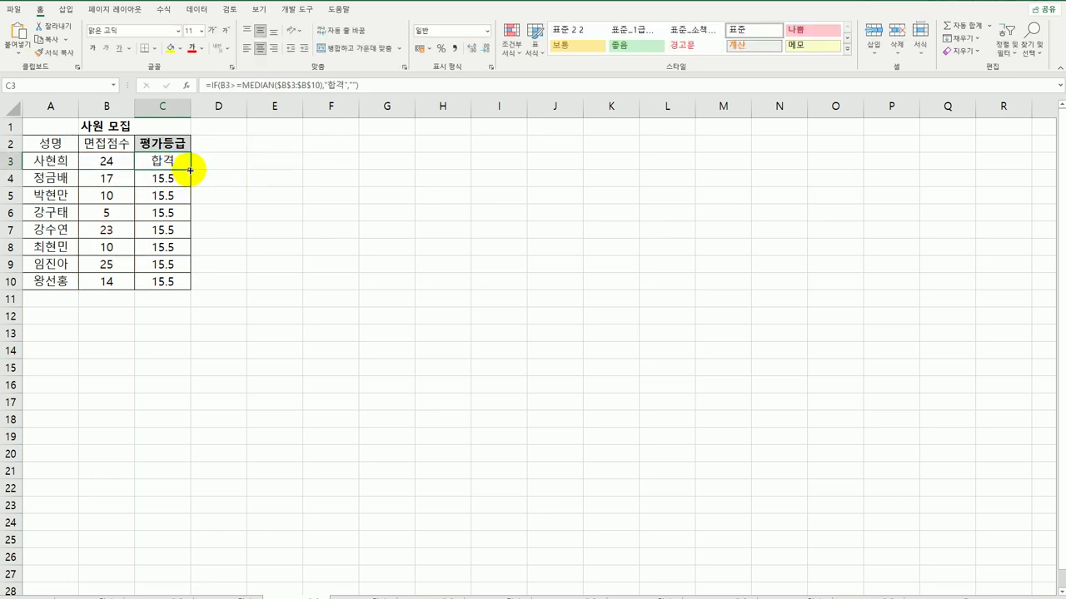
drag(189, 170, 173, 284)
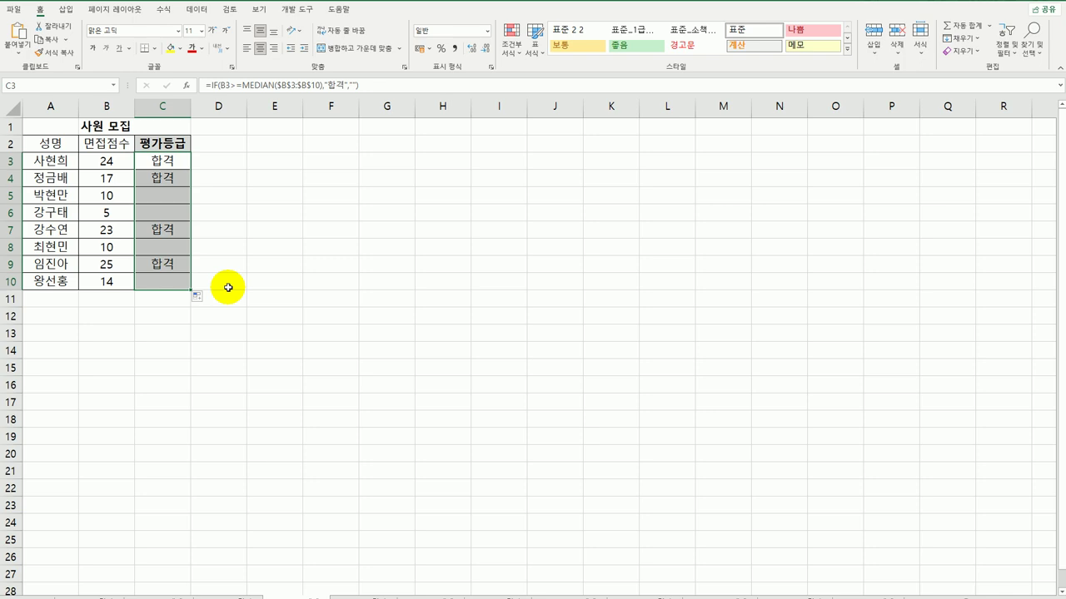
click(169, 287)
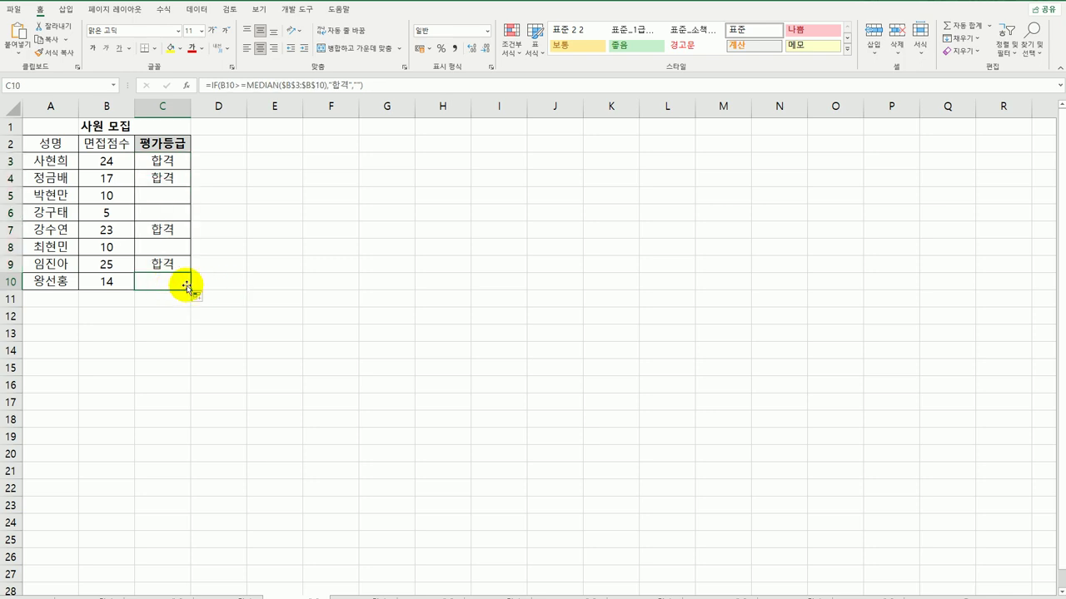
- On the 생선류 칼로리 비교표 worksheet, enter =MEDIAN(C3:C12) in E3 under 중간값(kcal) to get the median calories
click(351, 596)
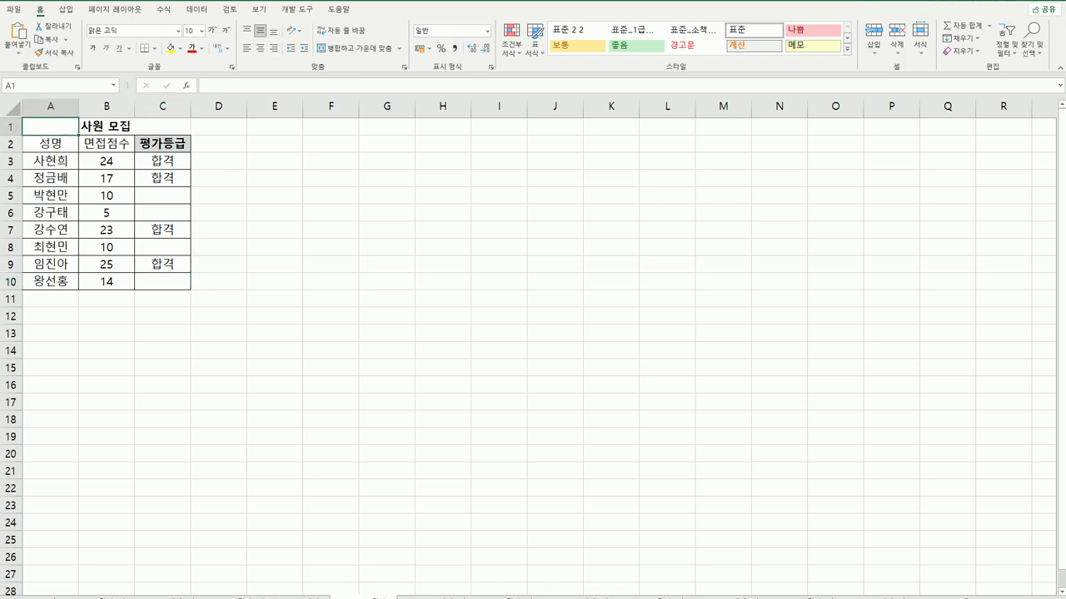
click(429, 596)
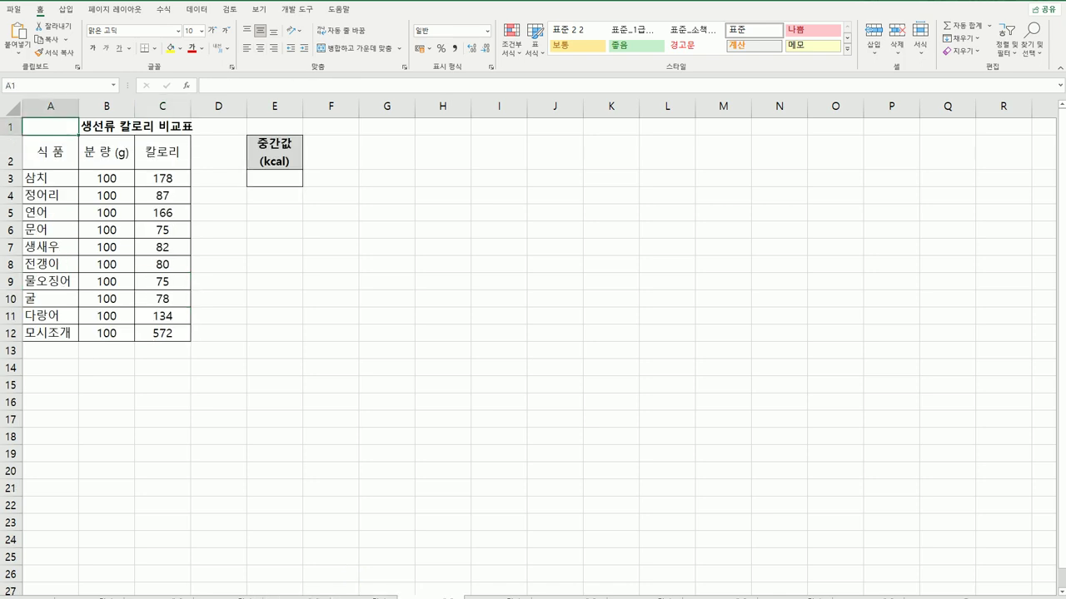
click(281, 181)
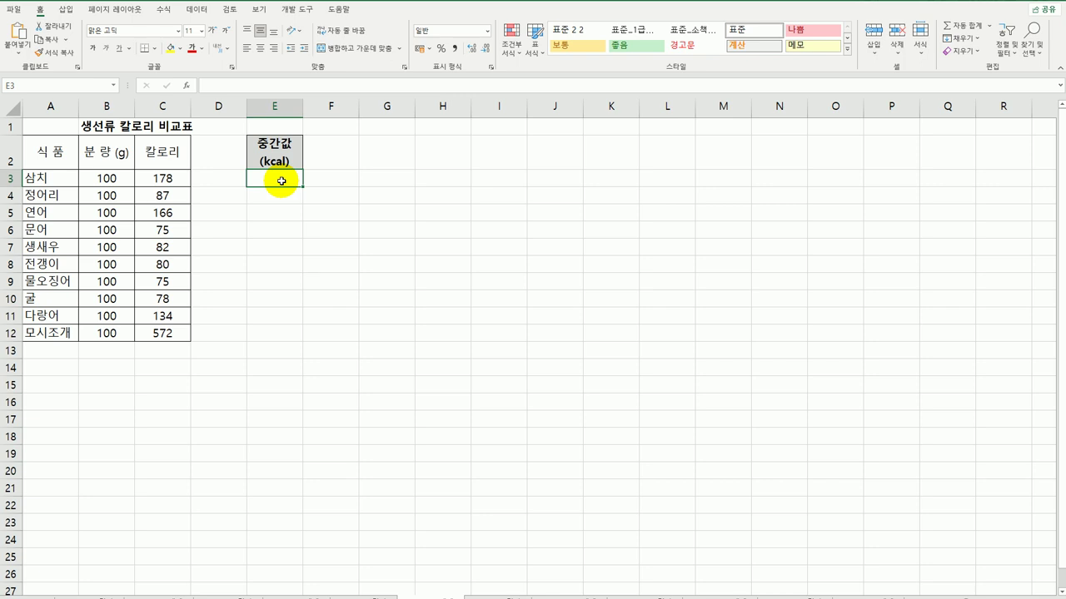
text(=)
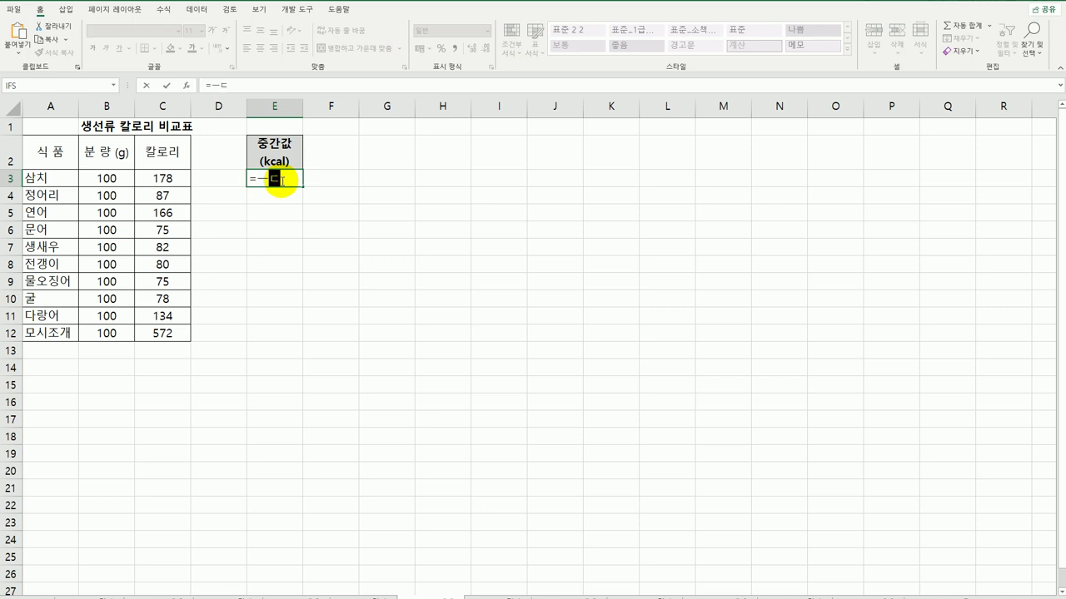
text(ME)
key(Tab)
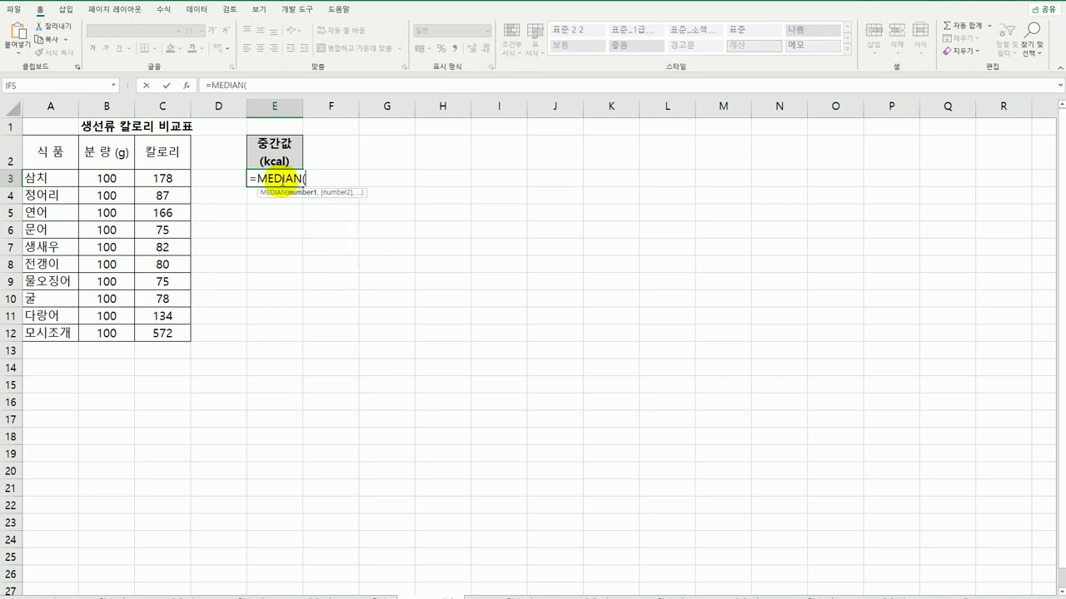
drag(160, 178, 162, 333)
text())
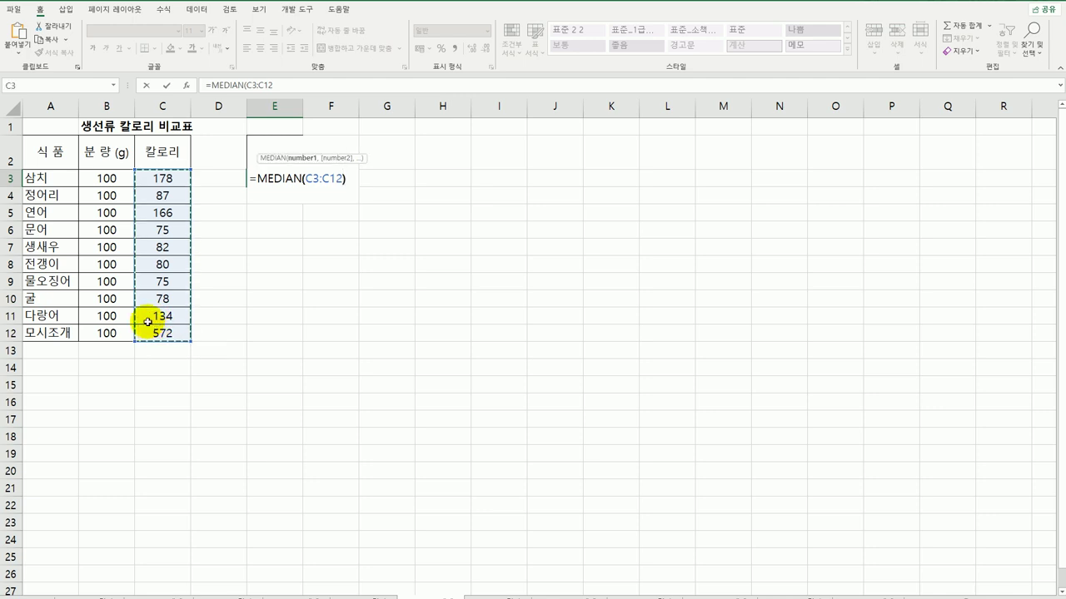
key(Return)
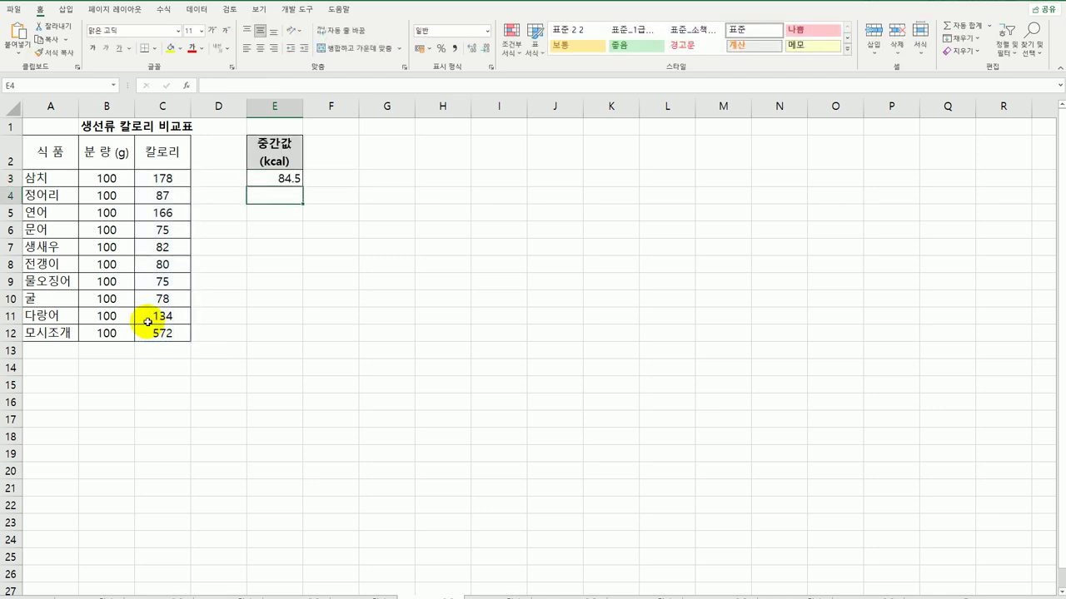
click(281, 178)
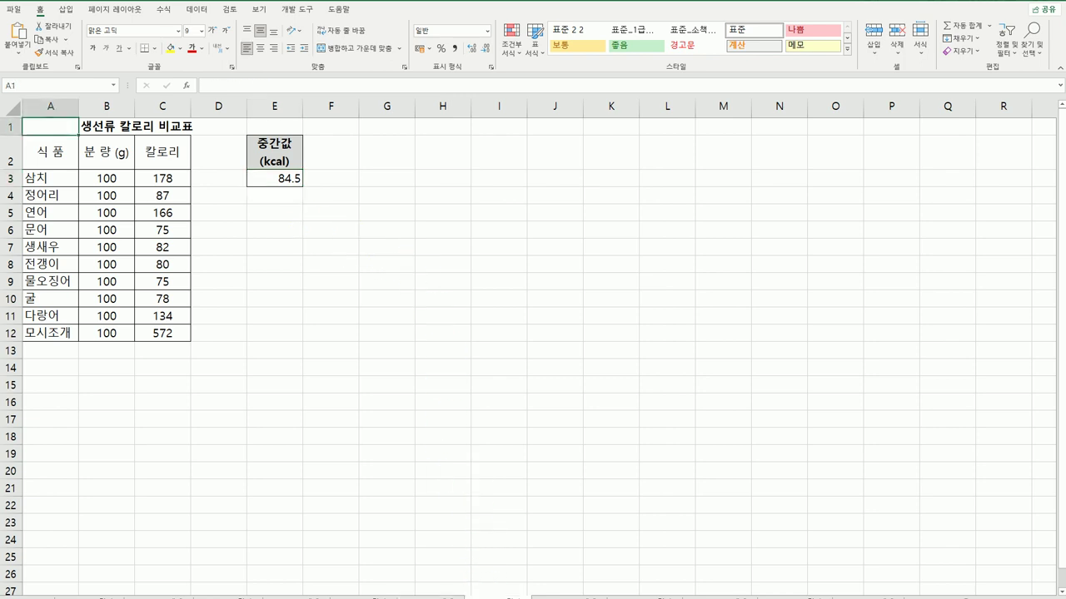
- On the 경기별 골인수 worksheet, enter =MODE.SNGL(B4:D8) in D11 under 최빈수 to get the most frequent goal count
click(549, 596)
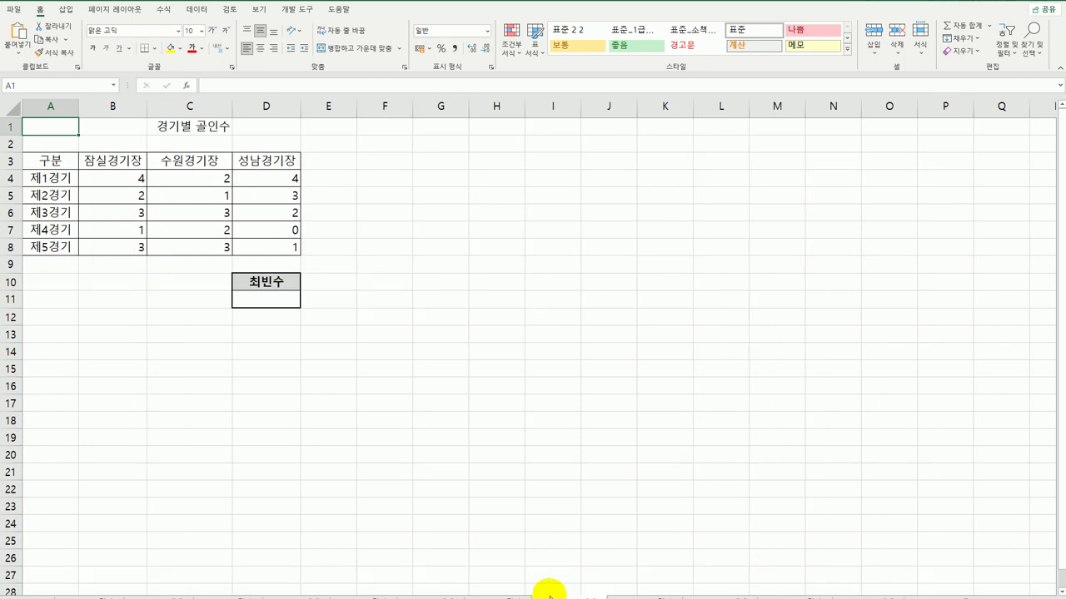
click(282, 296)
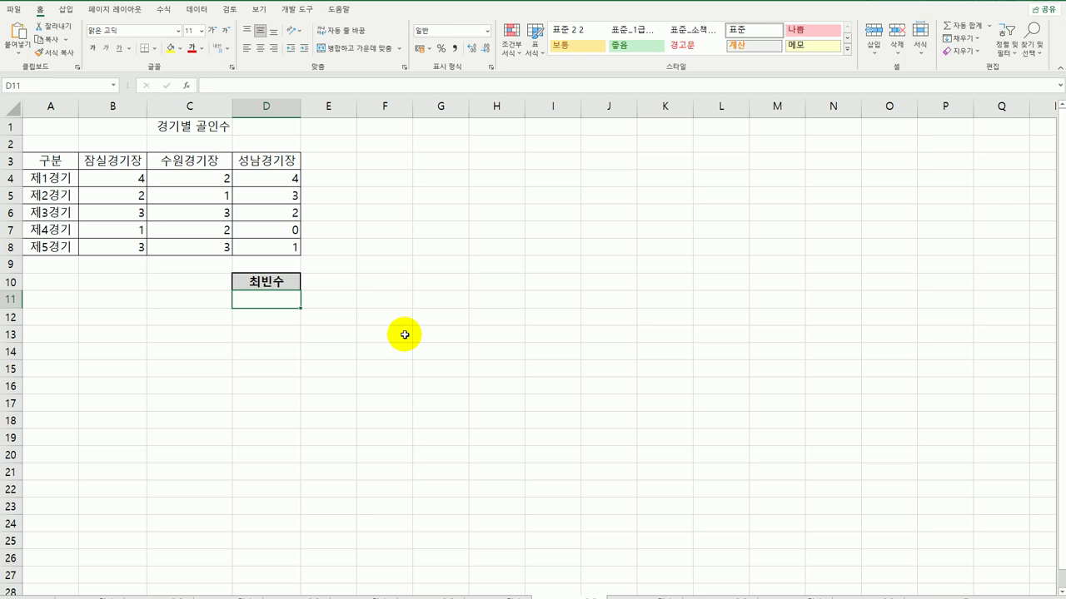
text(=)
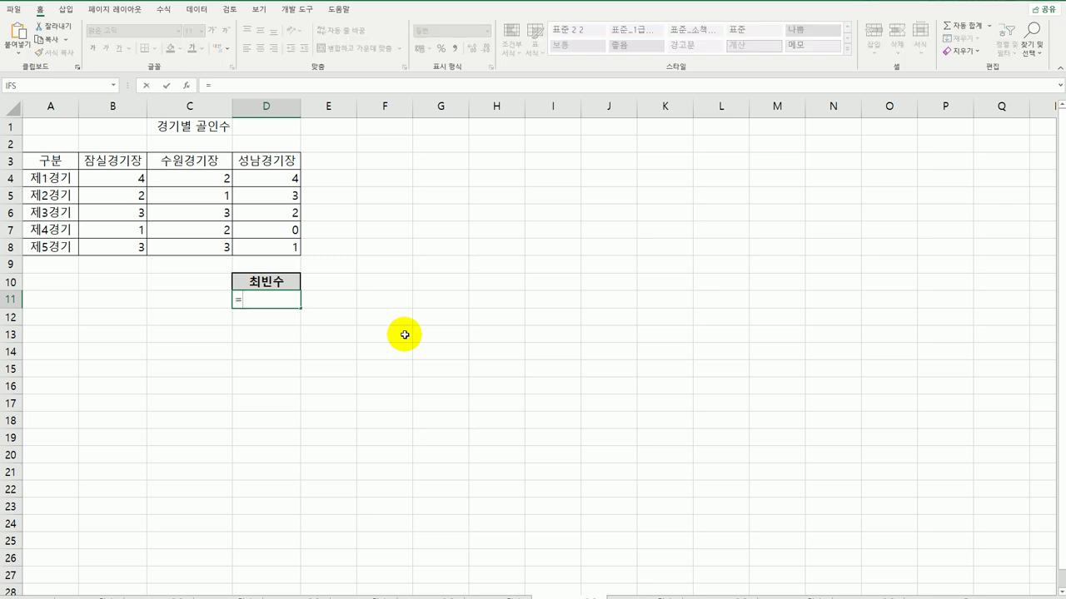
text(MO)
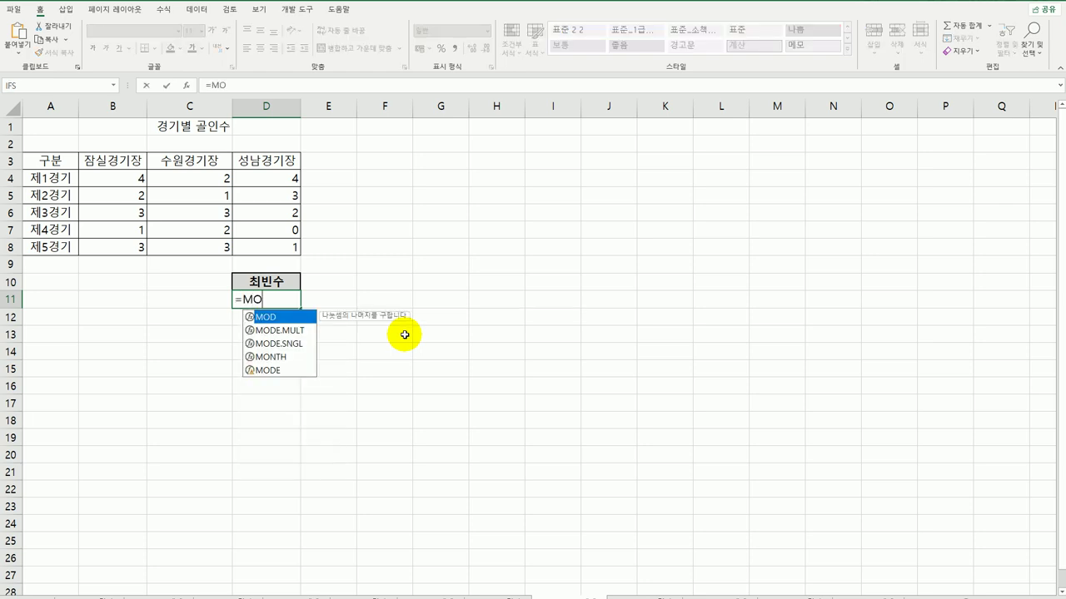
text(DE.)
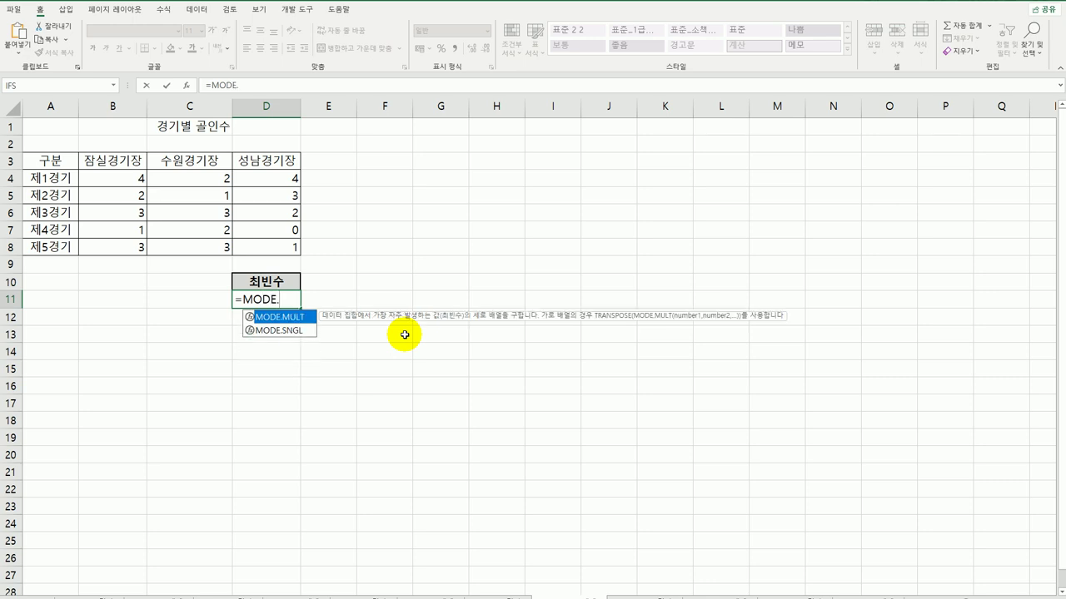
key(Down)
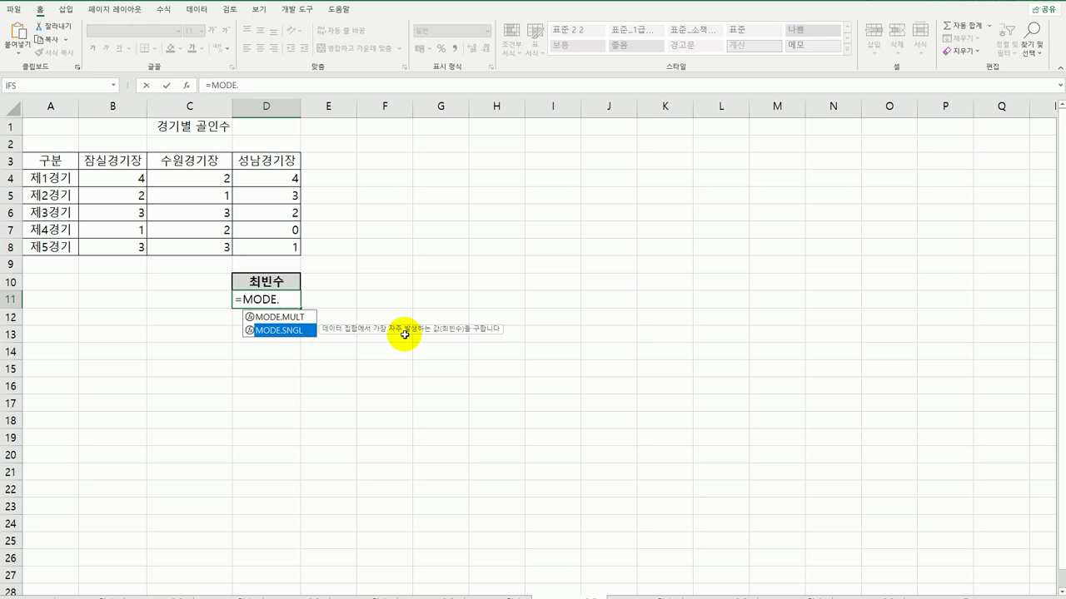
key(Tab)
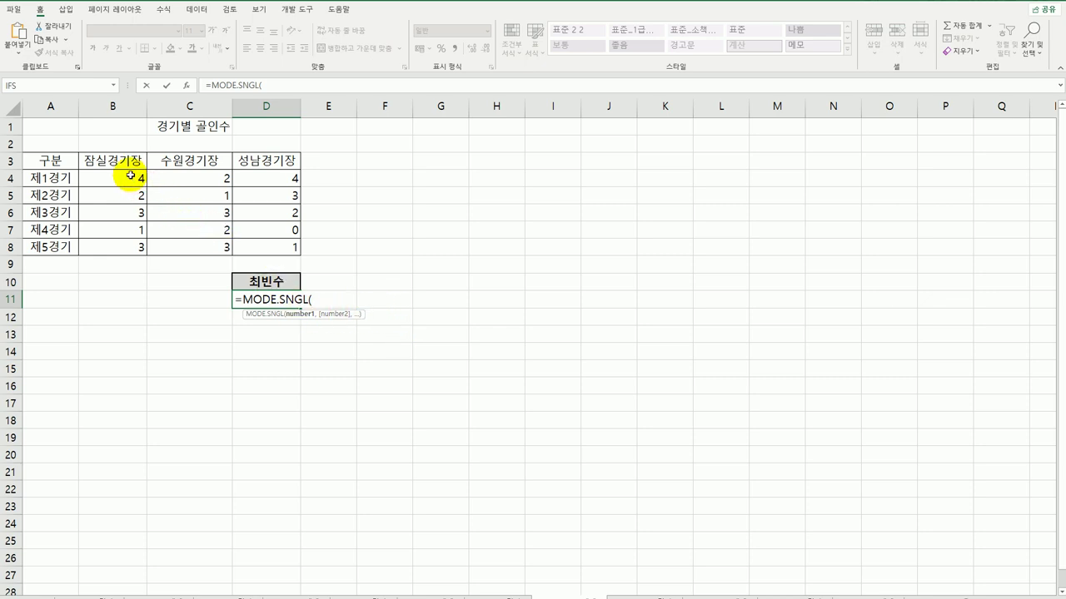
drag(130, 175, 265, 246)
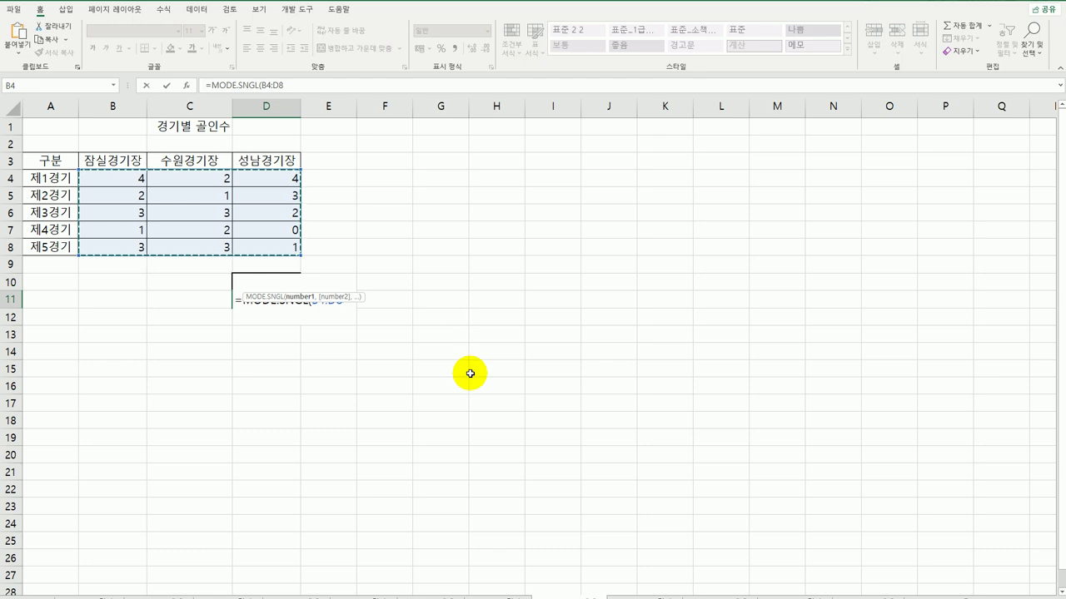
text())
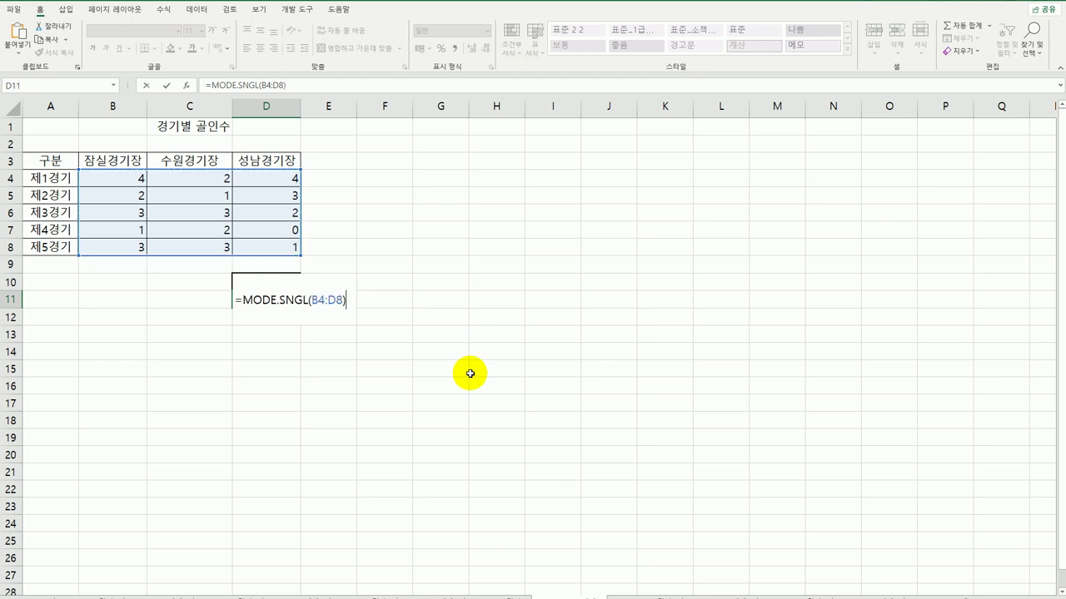
key(Return)
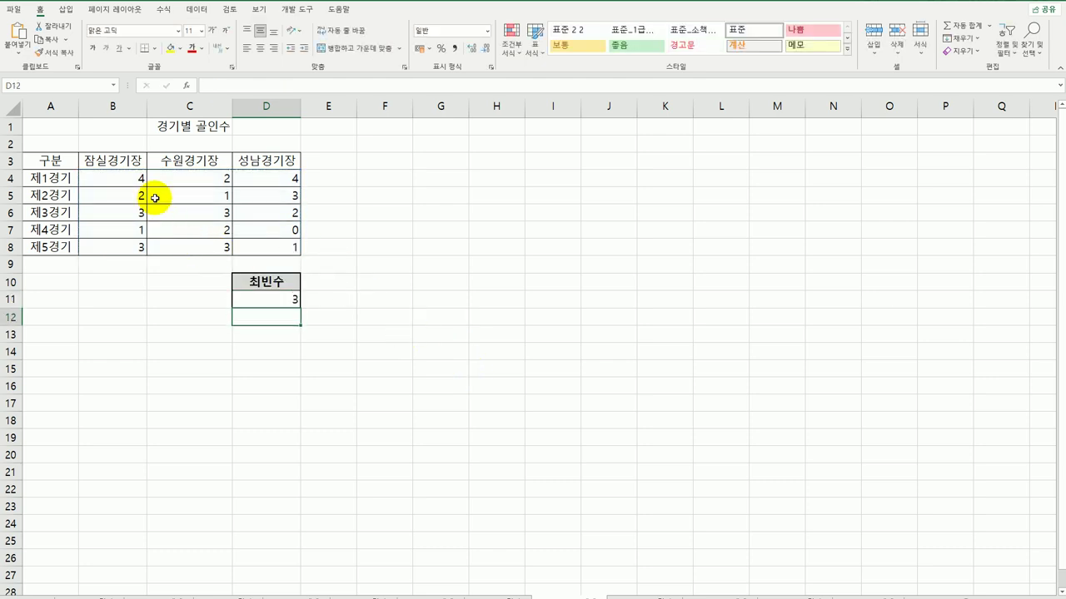
drag(137, 178, 255, 247)
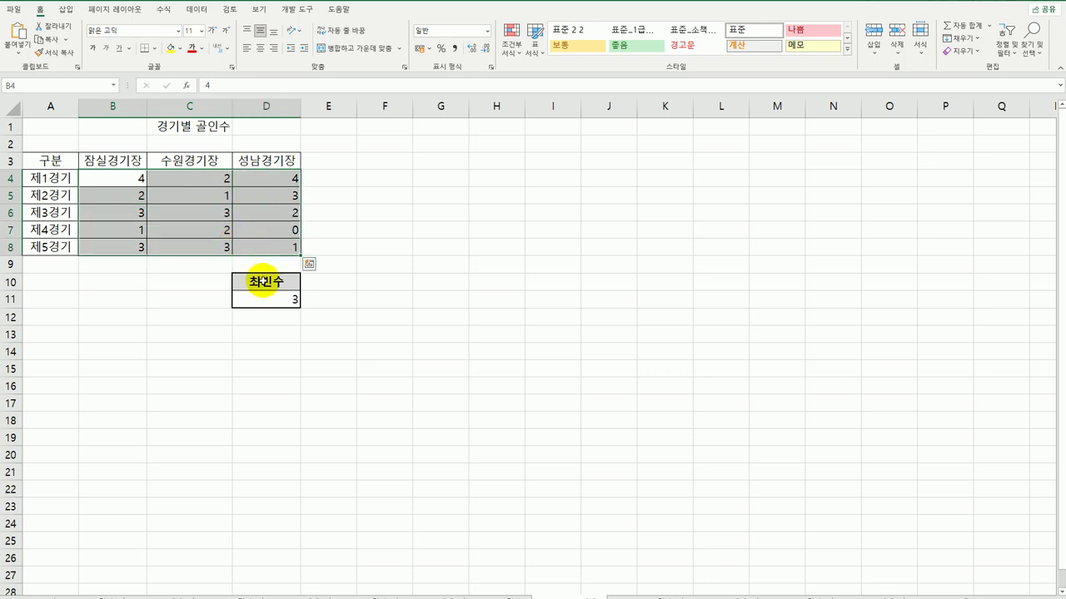
click(269, 297)
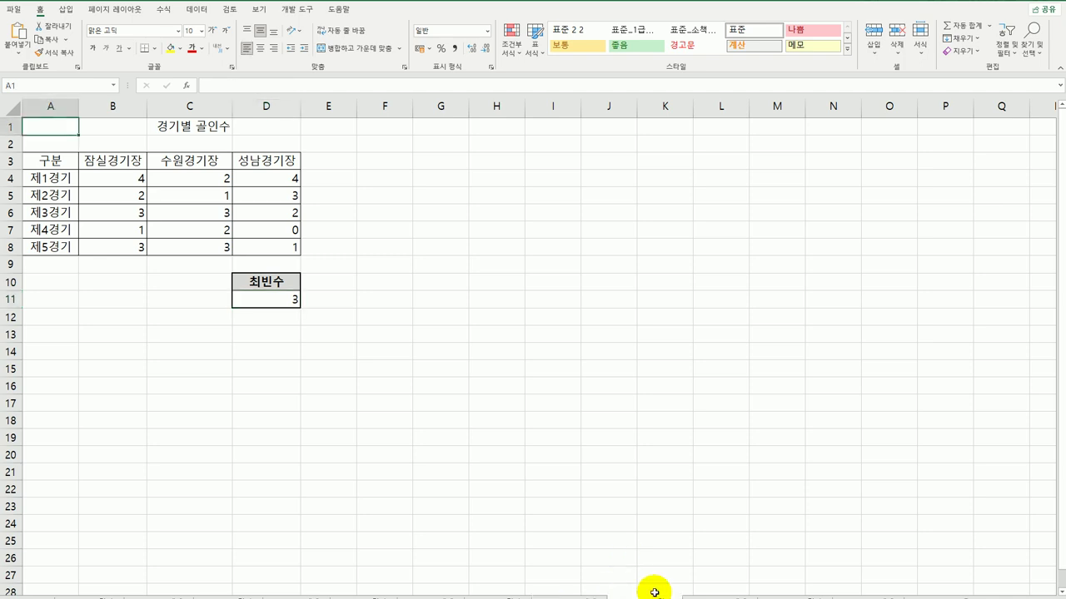
- On the 학급 체중 분포표 worksheet, examine the weights in C4:C11, the interval limits in E4:F7 and the empty 학생수 cells
click(712, 590)
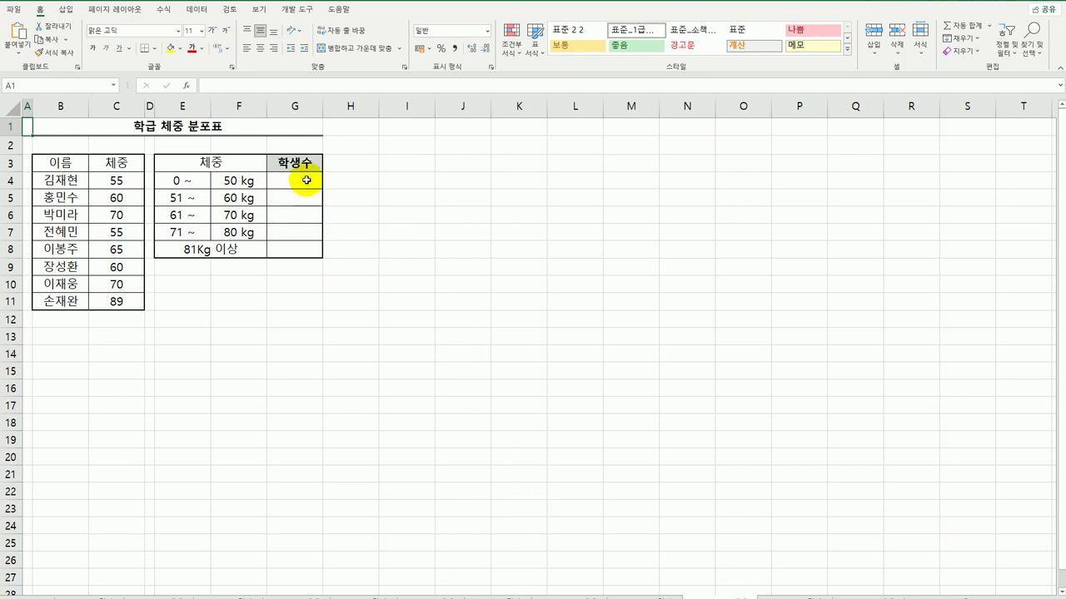
drag(294, 180, 297, 245)
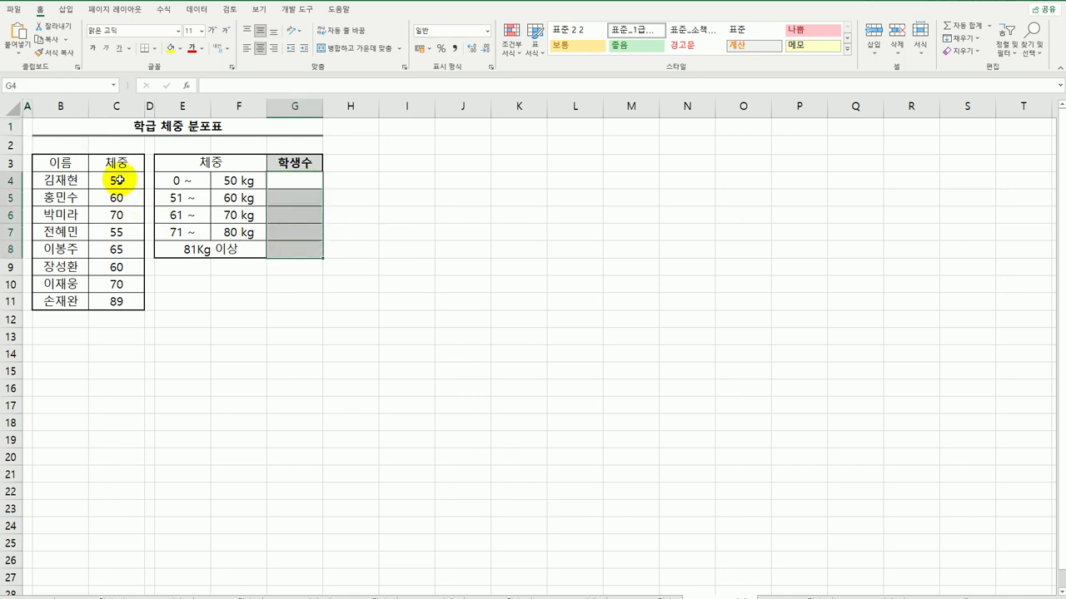
drag(117, 182, 115, 304)
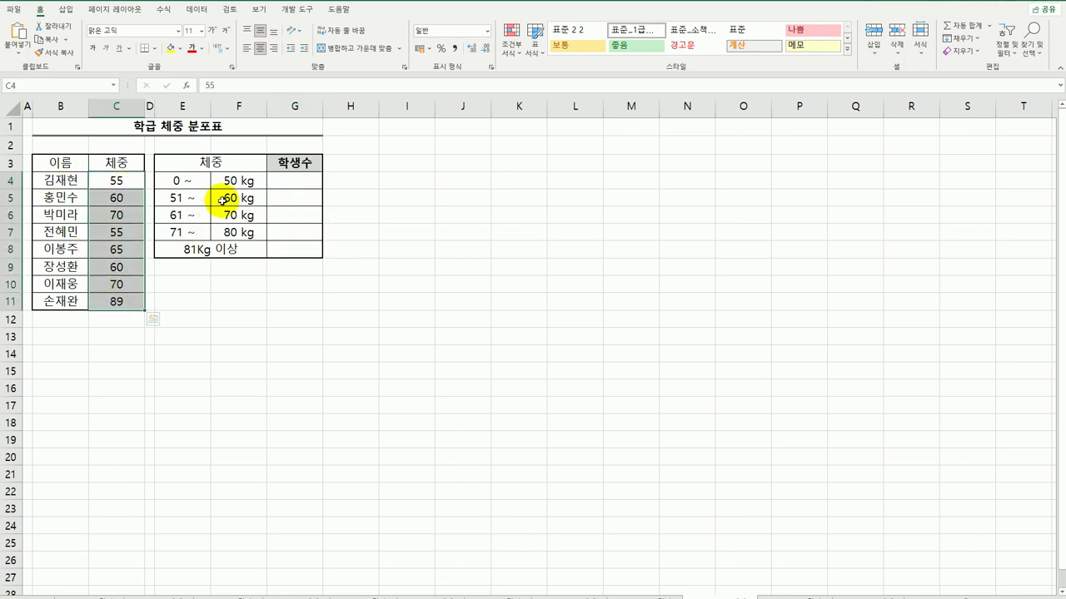
drag(233, 176, 238, 232)
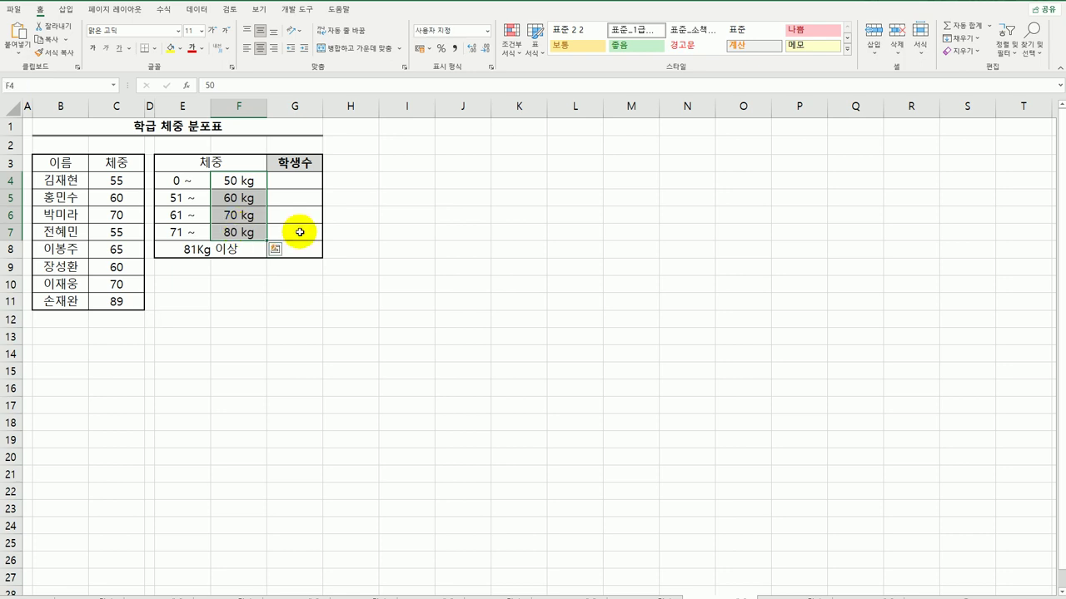
click(178, 176)
click(233, 178)
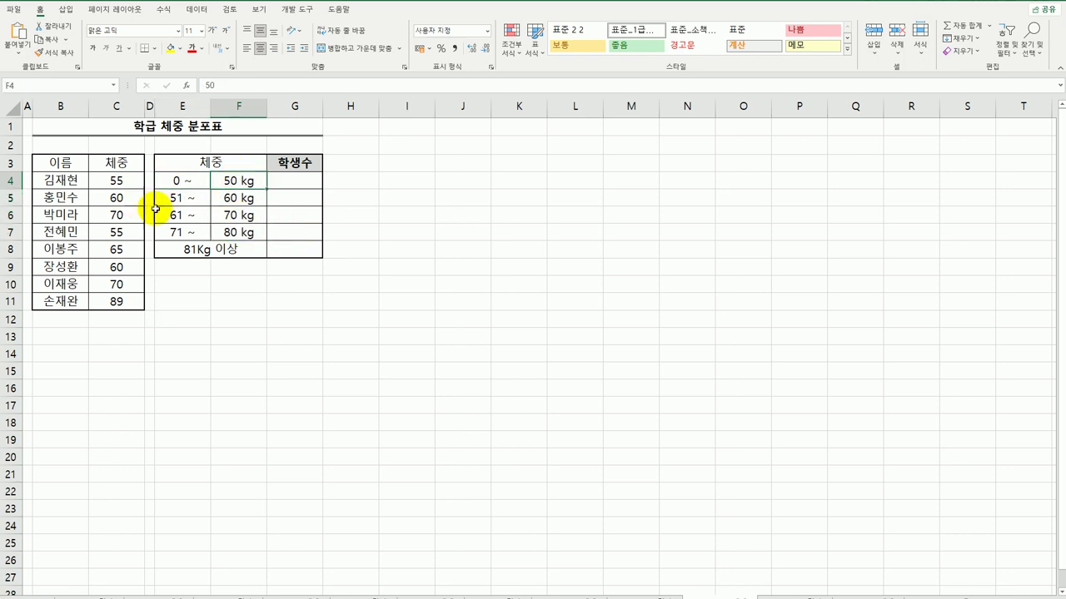
click(298, 182)
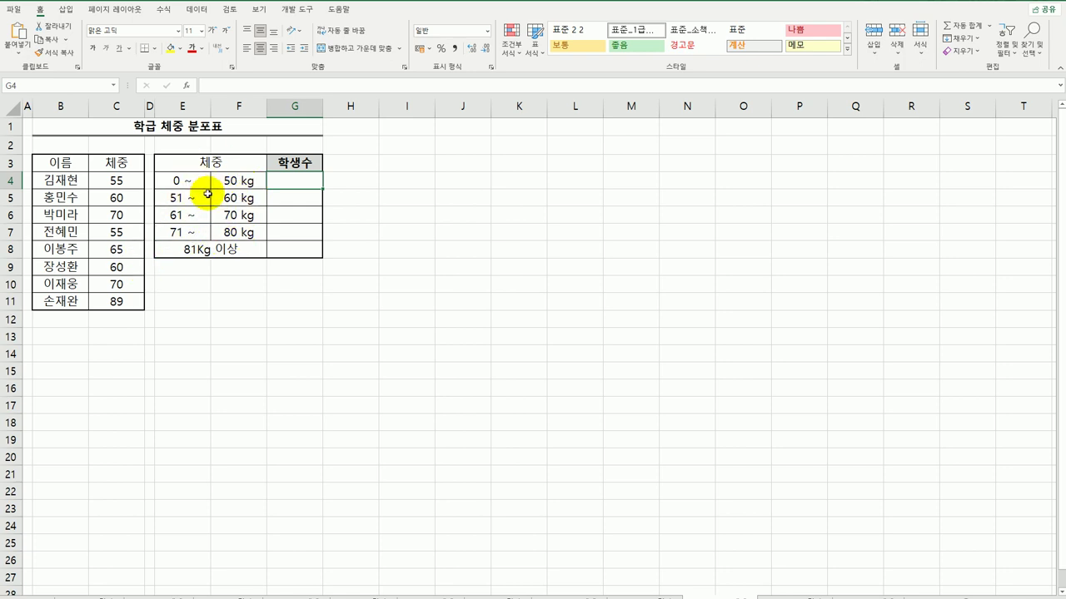
drag(180, 178, 180, 239)
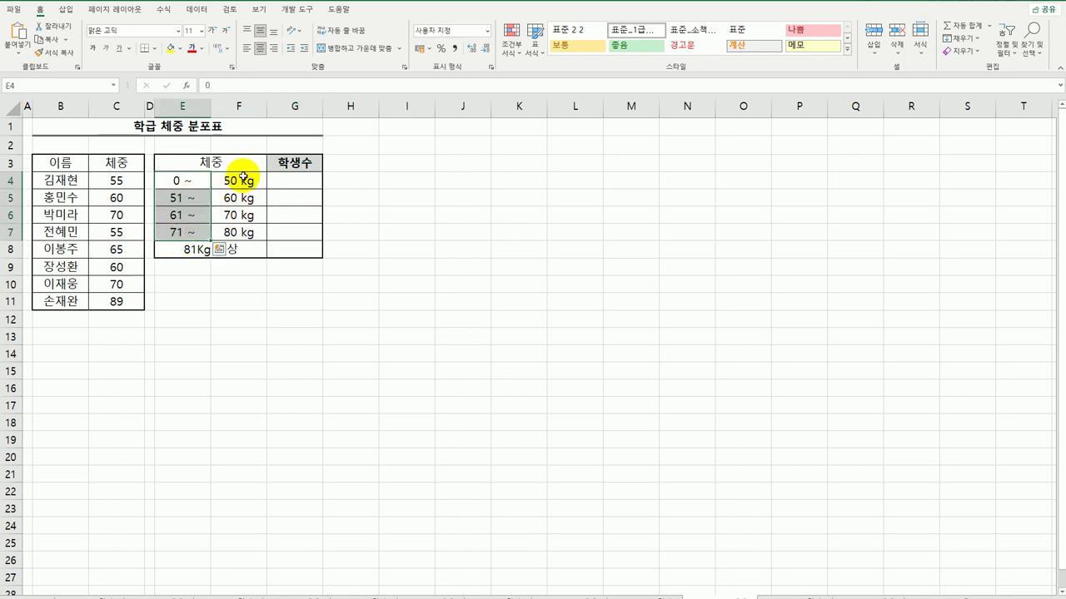
drag(238, 179, 238, 230)
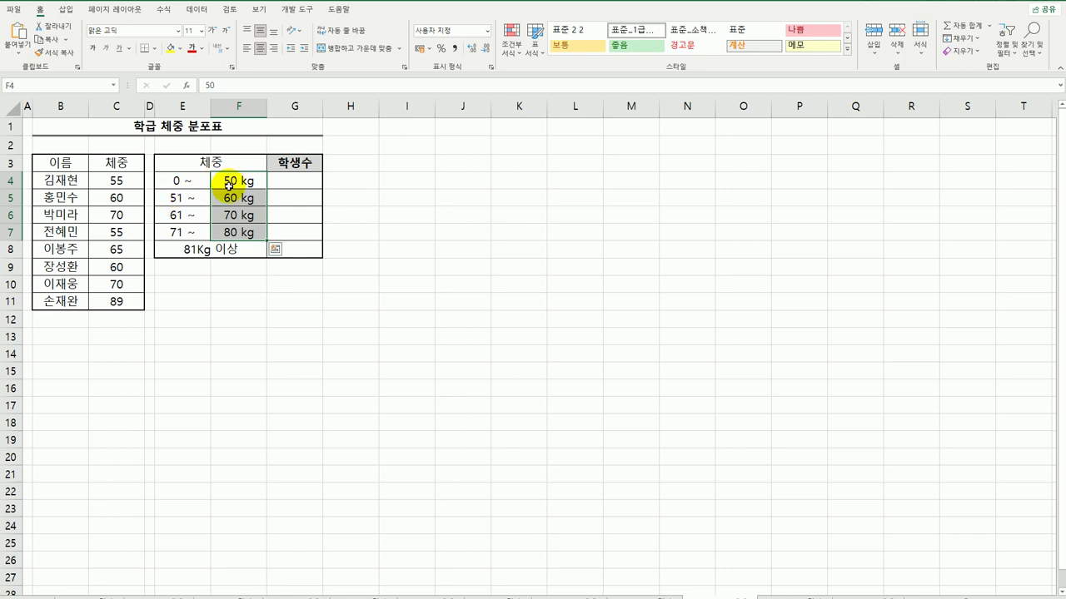
- Enter =FREQUENCY(C4:C11,F4:F7) as an array formula across G4:G8 to count the students in each weight interval
click(309, 180)
drag(308, 180, 298, 251)
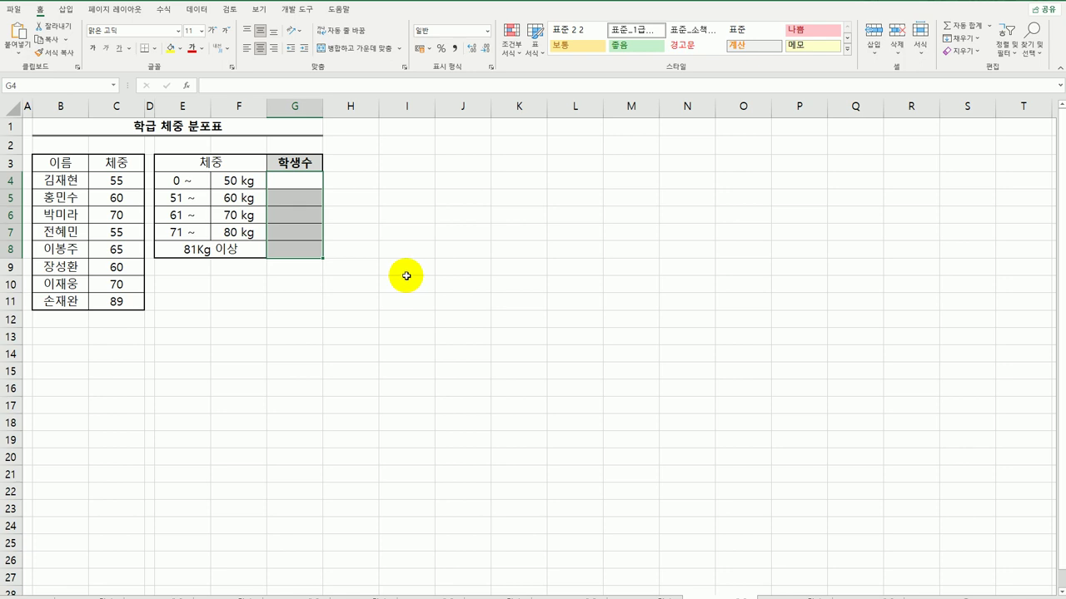
text(=)
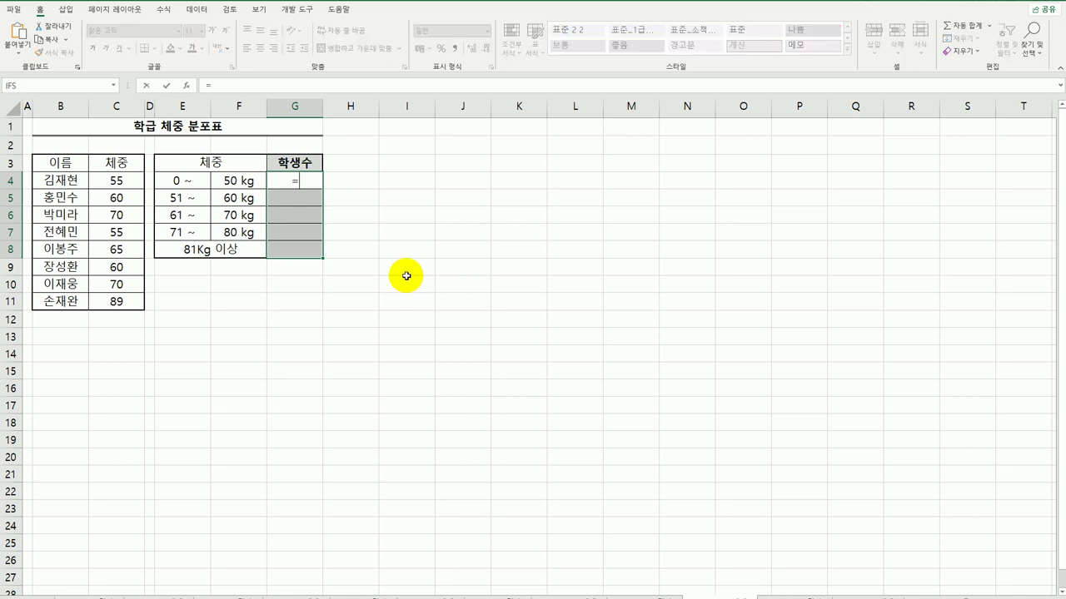
text(FR)
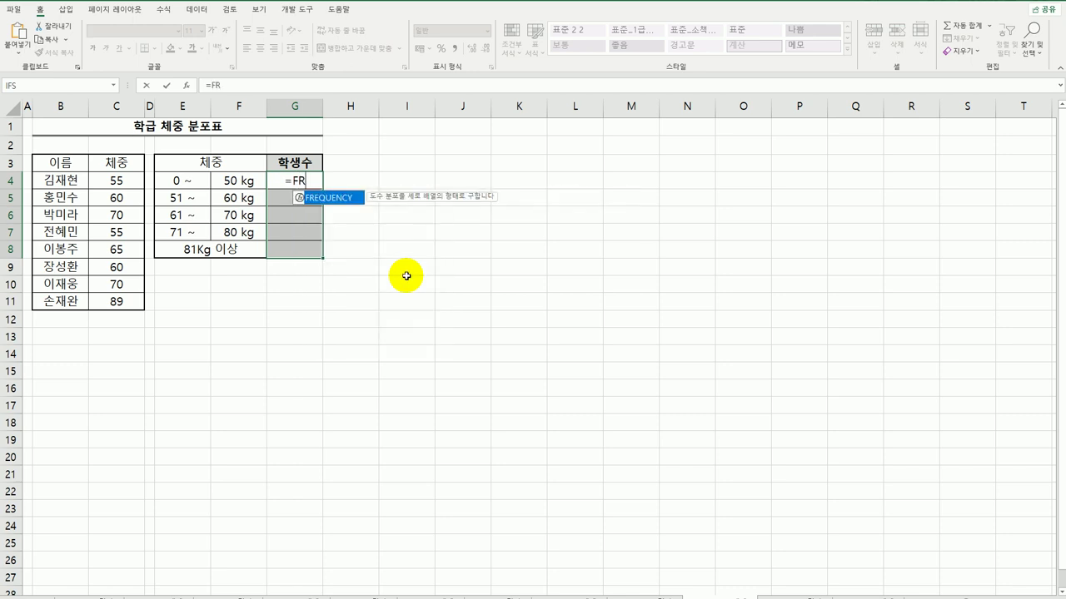
double_click(341, 202)
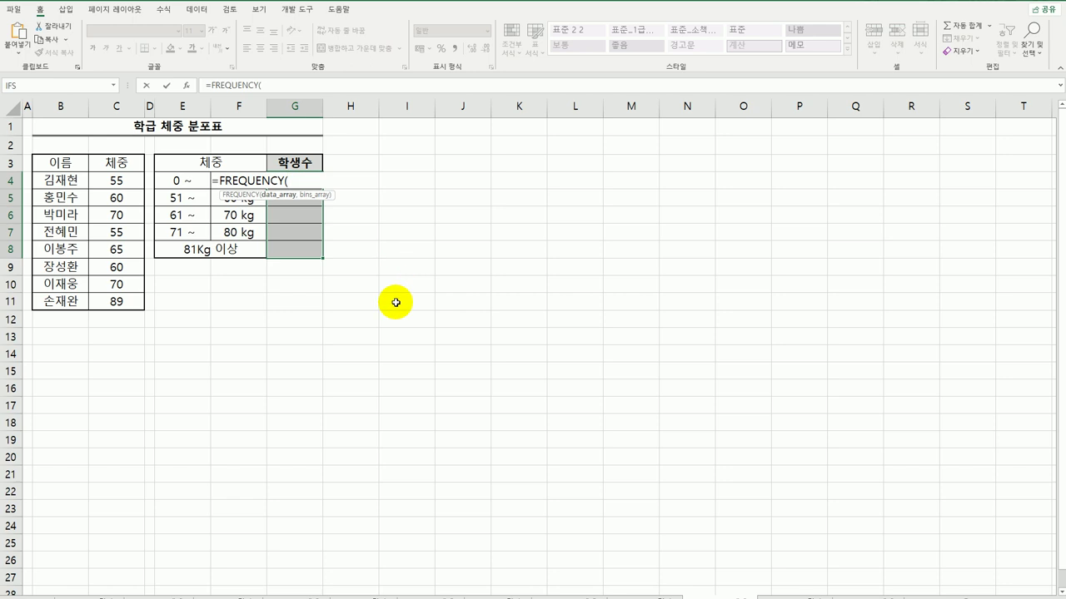
drag(113, 179, 107, 300)
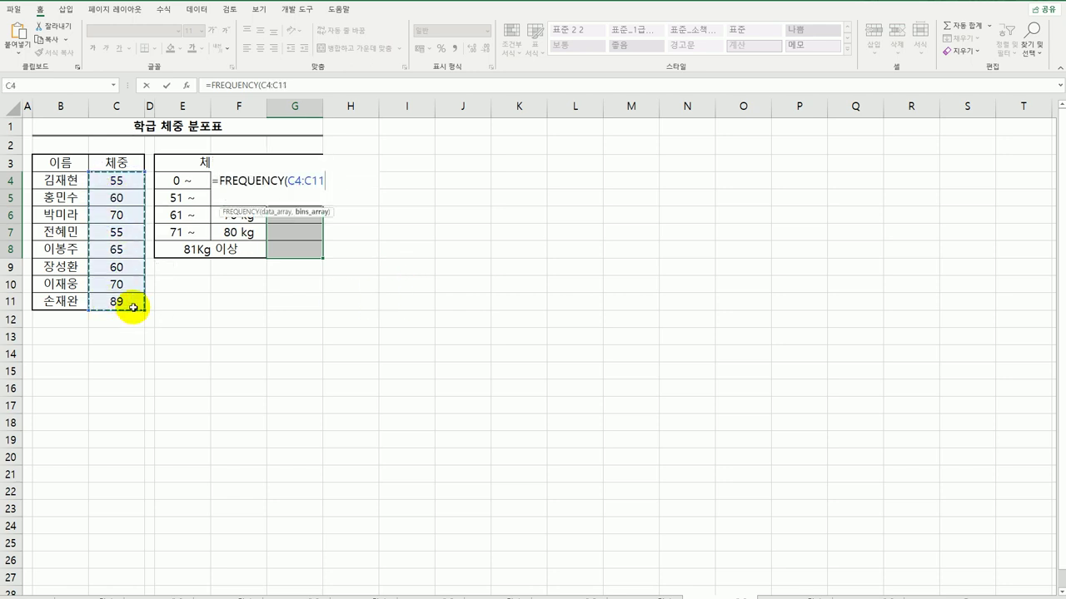
text(,)
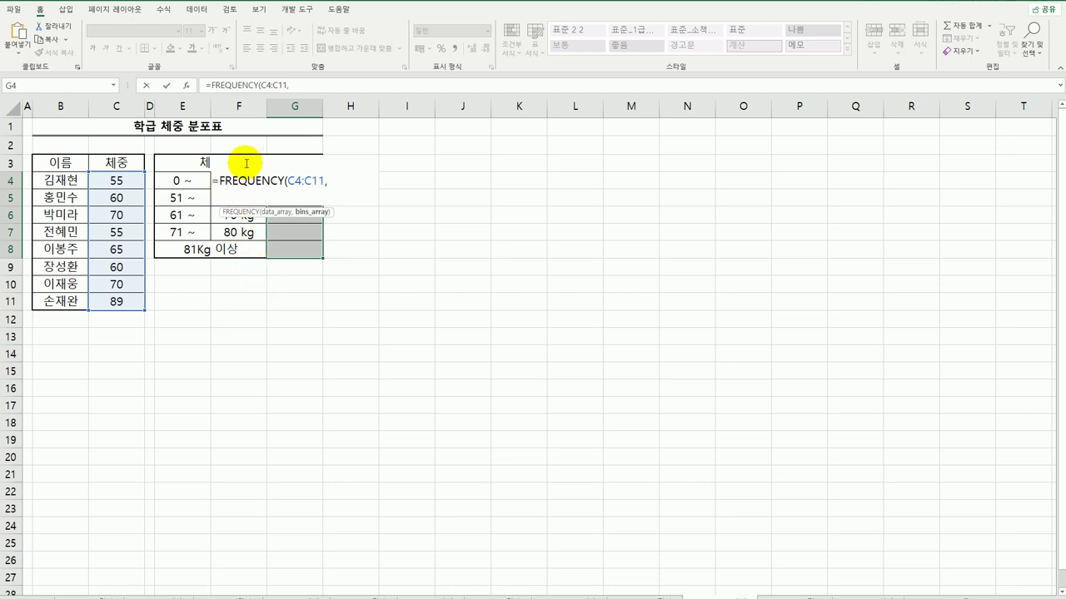
drag(236, 233, 246, 179)
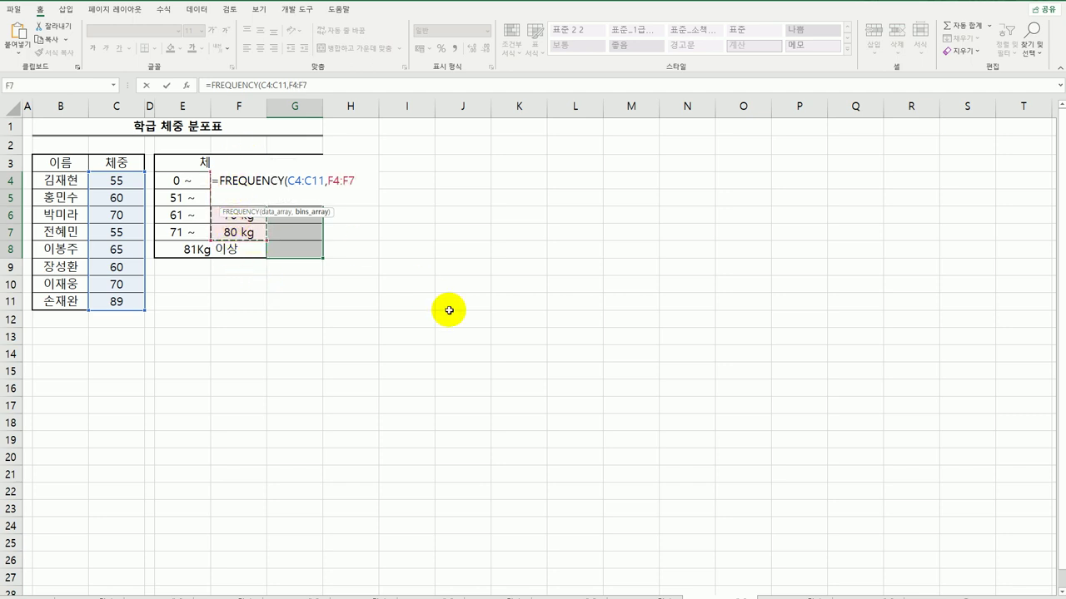
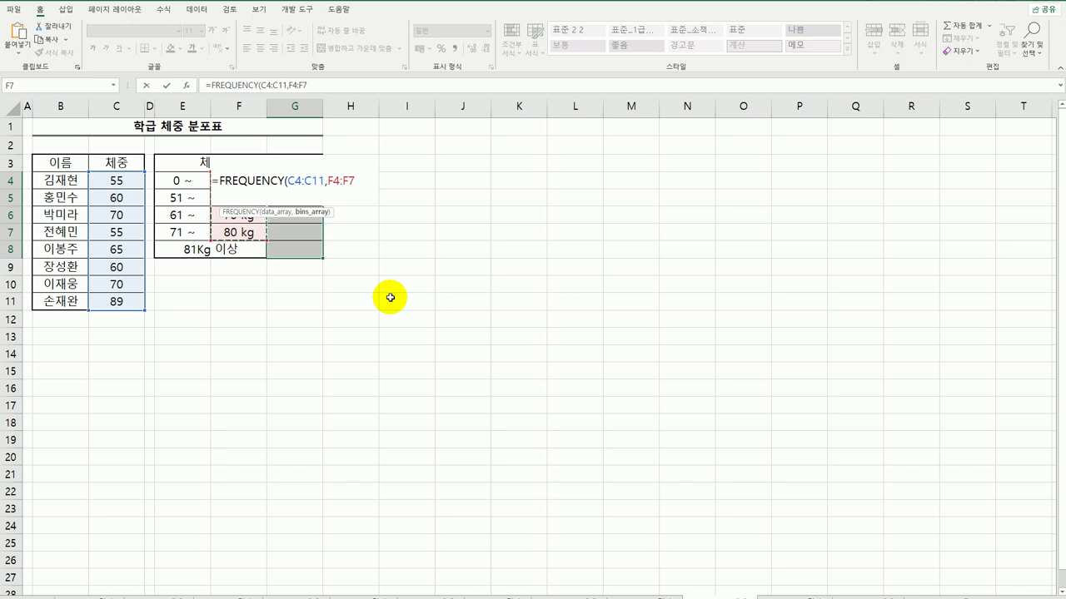
text())
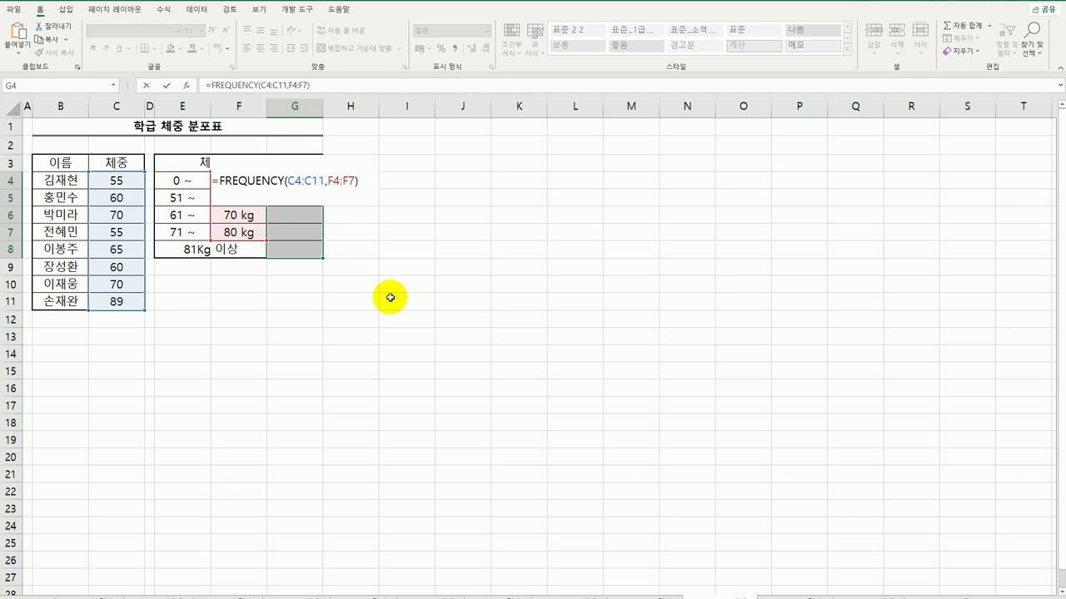
key(ctrl+shift+Return)
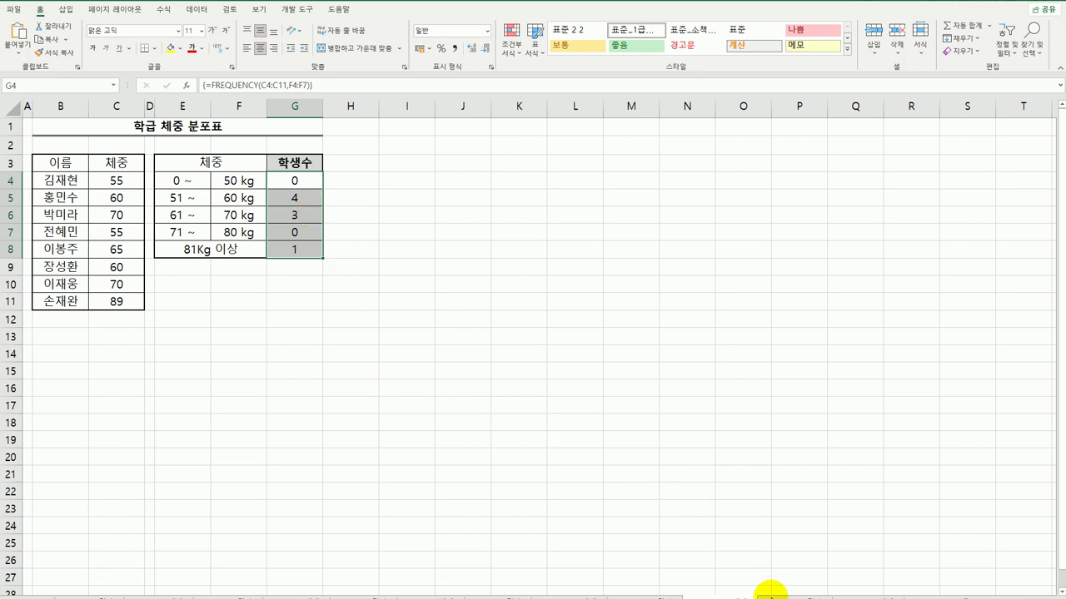
- Open the 필기시험결과 worksheet and examine the first examinee's subject scores in B3:D3 beside the empty 합격여부 cell
click(770, 592)
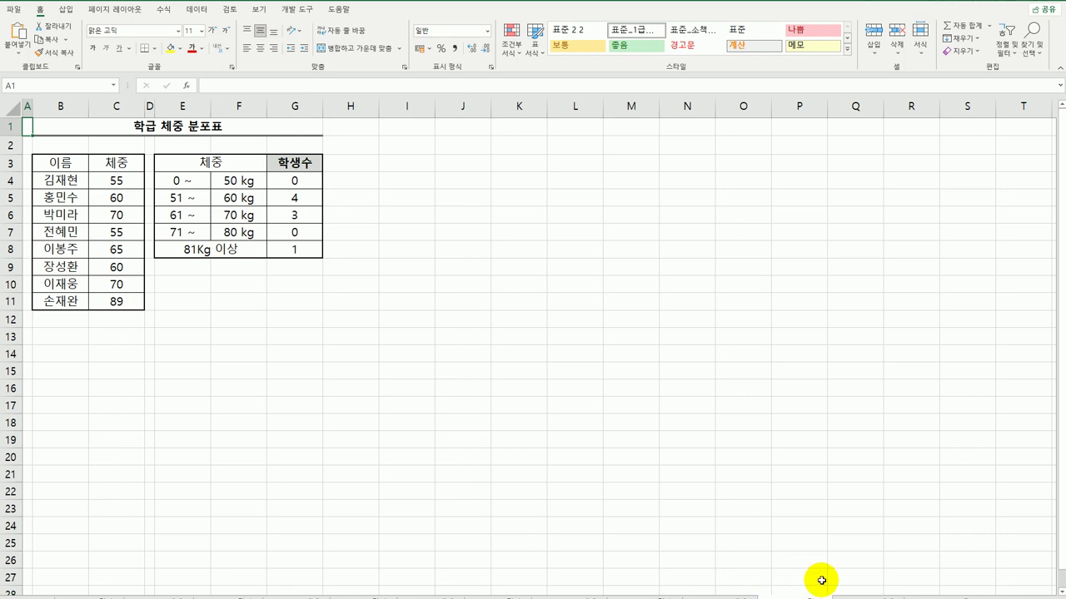
key(ctrl+Page_Down)
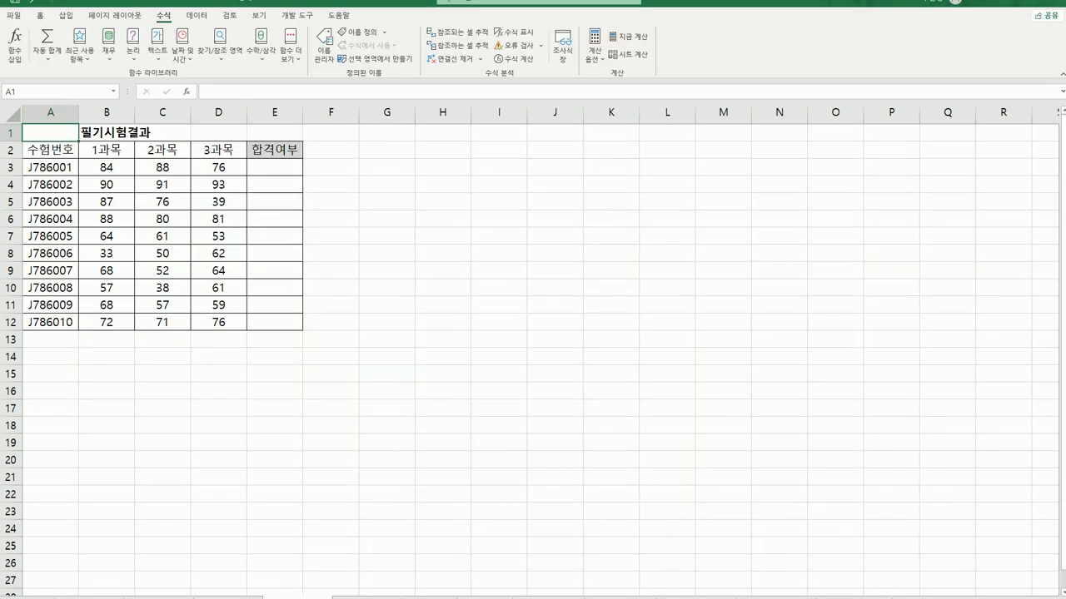
click(286, 171)
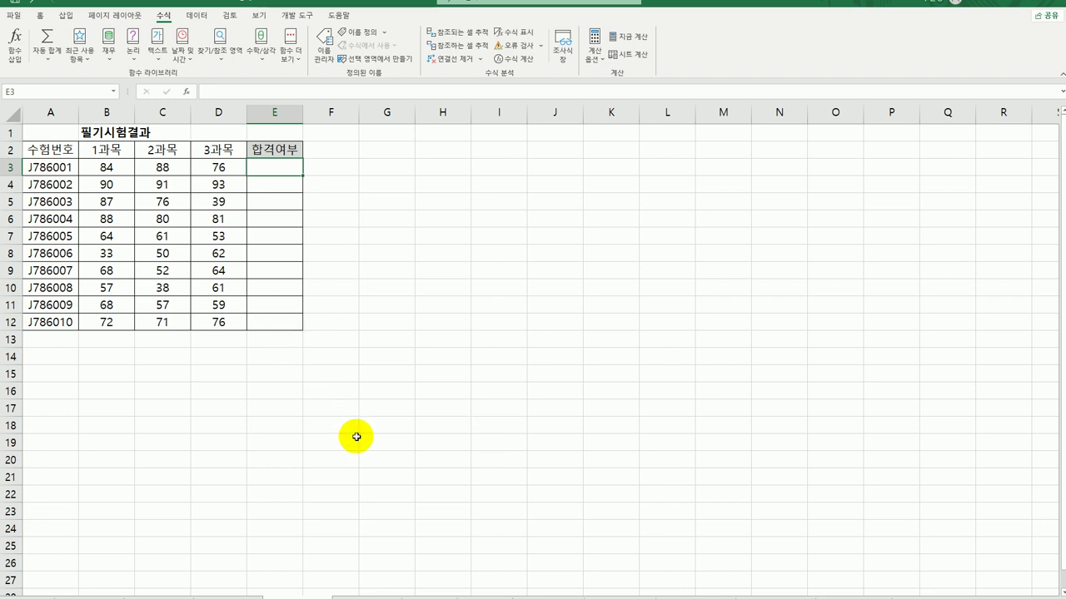
drag(111, 169, 222, 171)
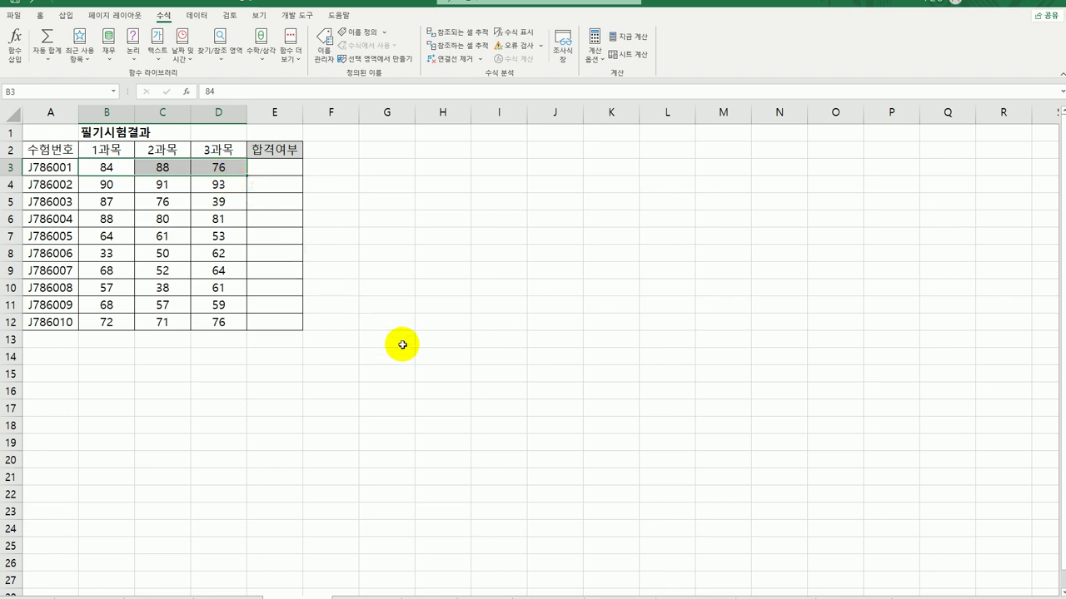
click(278, 168)
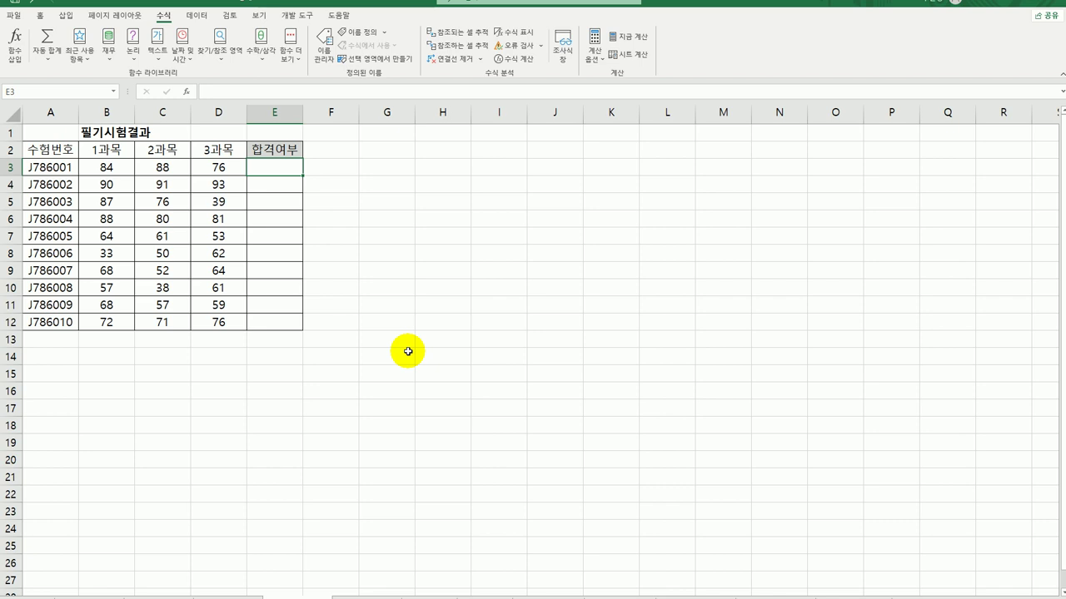
- Enter =COUNTIF(B3:D3,">=40") in E3 to count subjects scoring at least 40, and fill it down to E12
text(=)
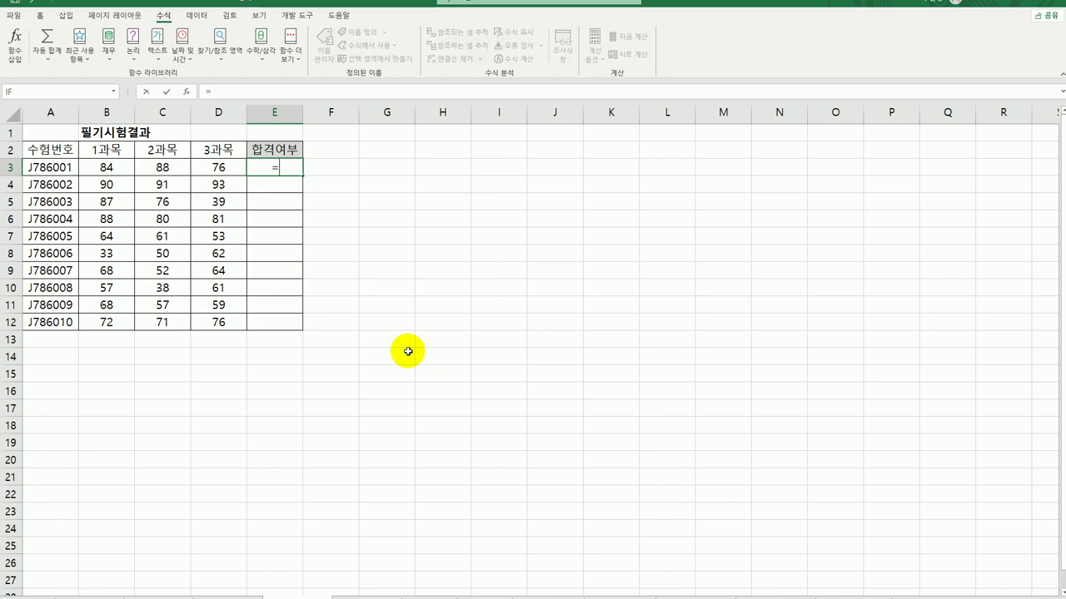
text(cou)
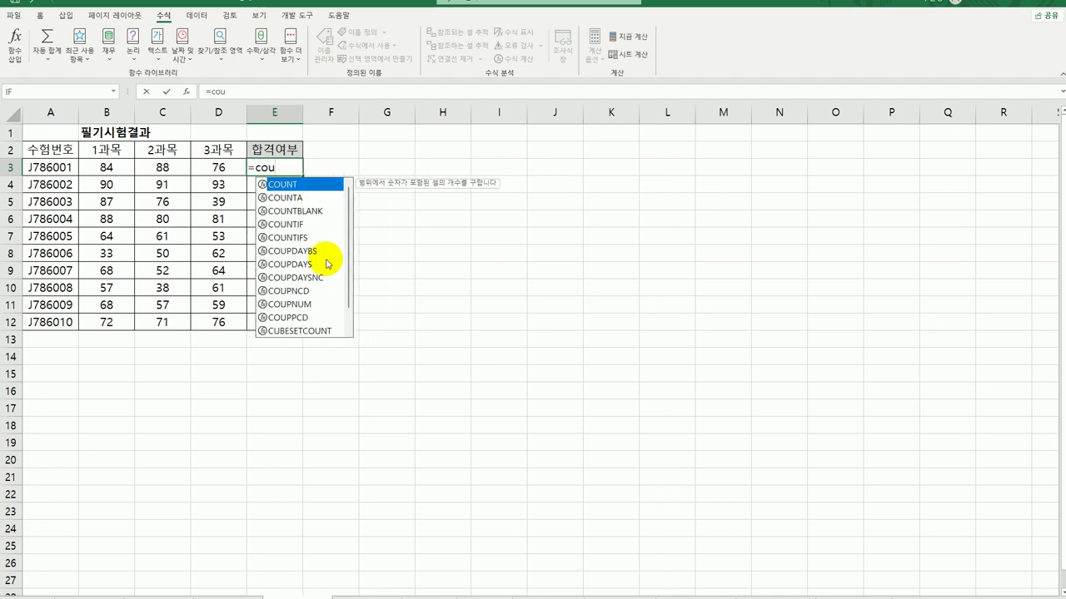
double_click(316, 224)
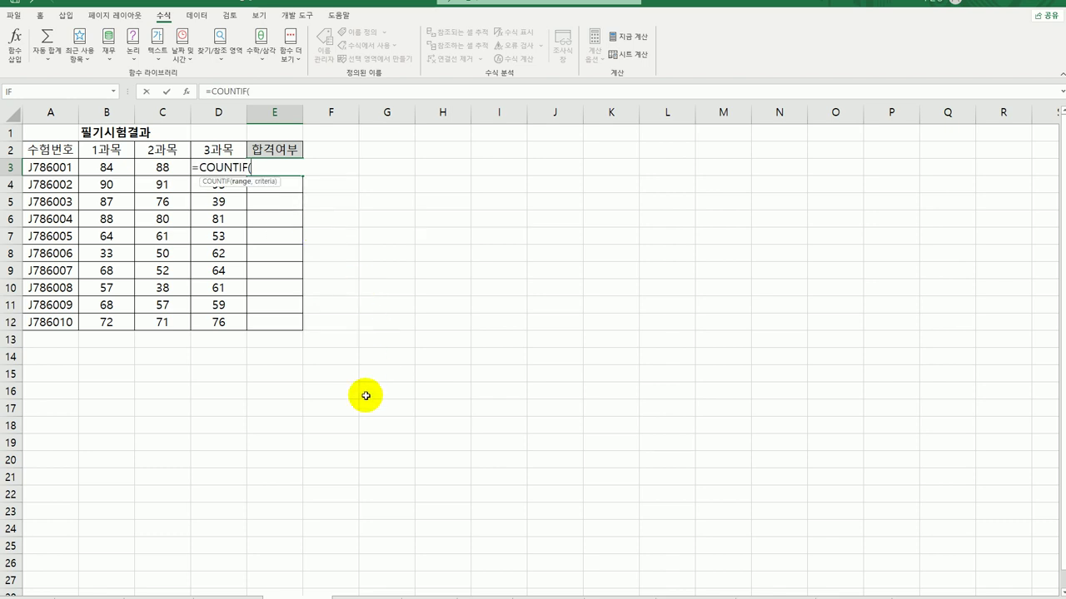
click(185, 92)
drag(111, 165, 204, 168)
click(488, 201)
text(>)
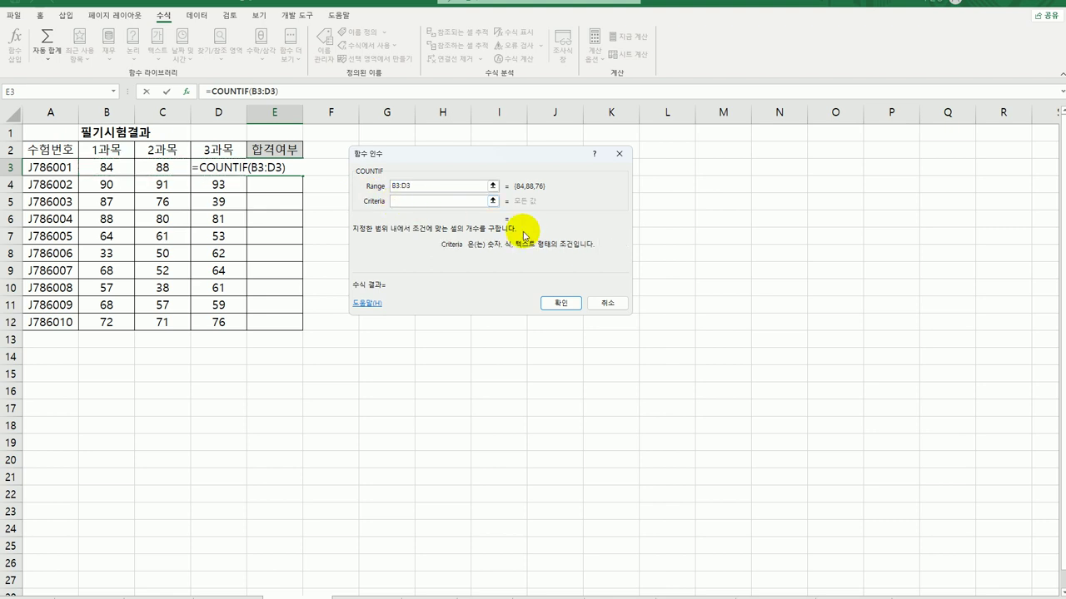
text(=40)
click(562, 304)
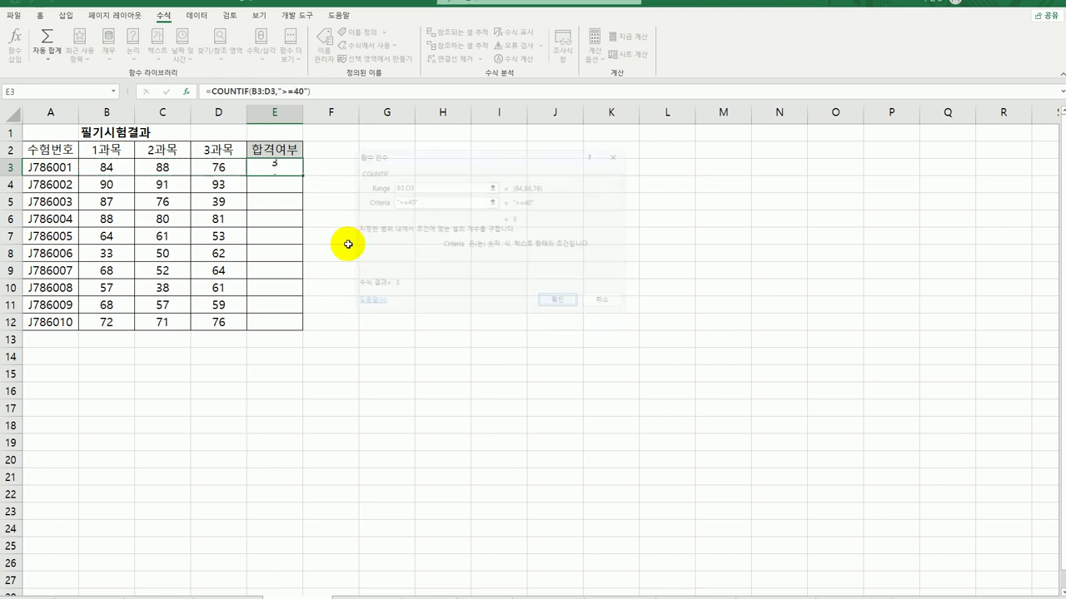
drag(296, 178, 282, 326)
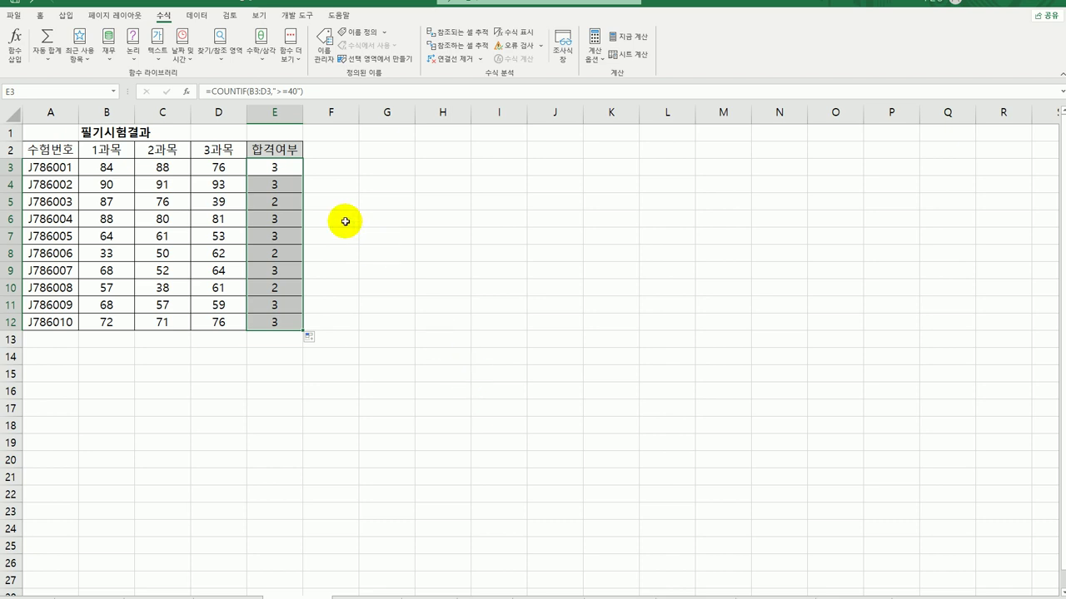
- Examine the per-examinee counts of subjects scoring 40 or more in the 합격여부 column, E3:E12
click(286, 163)
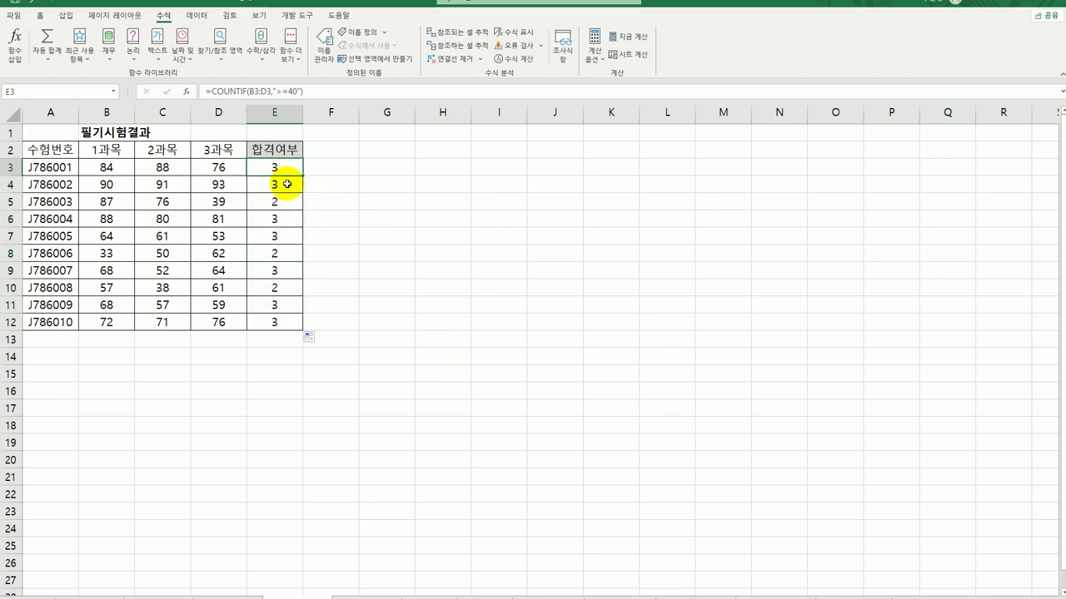
click(287, 184)
click(287, 223)
click(284, 238)
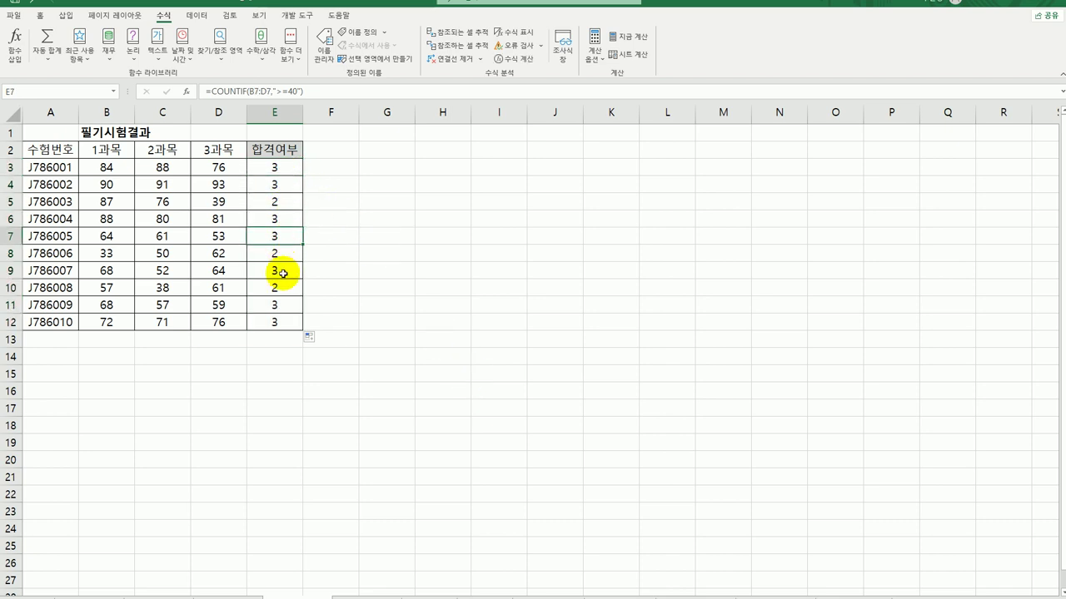
click(281, 275)
click(281, 288)
click(282, 306)
click(277, 324)
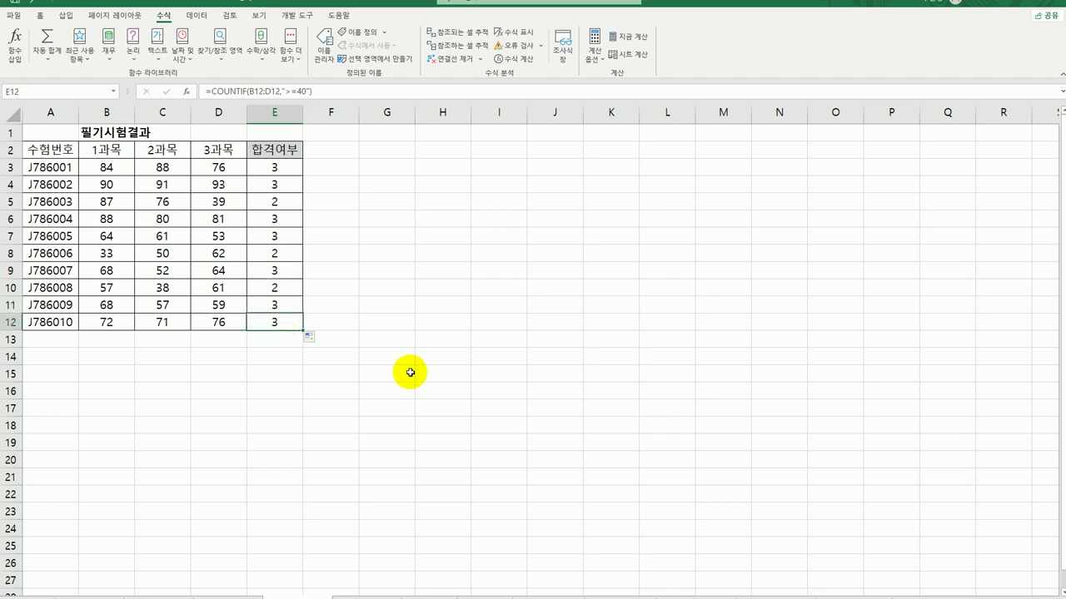
- In E3, wrap the COUNTIF in an AND function and require the count to equal 3 as the first condition
click(267, 165)
double_click(268, 169)
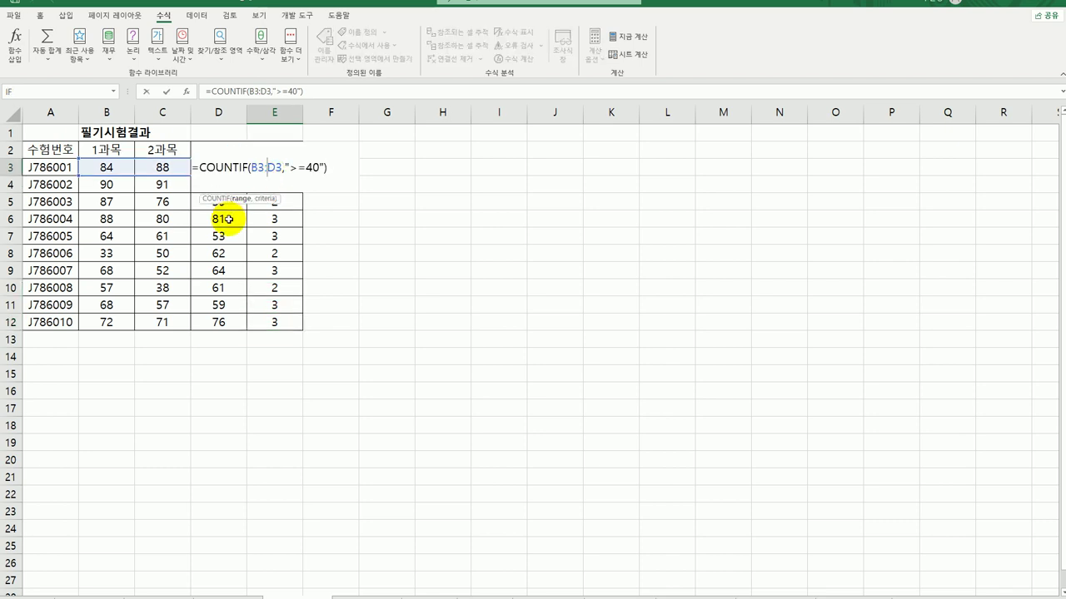
click(199, 167)
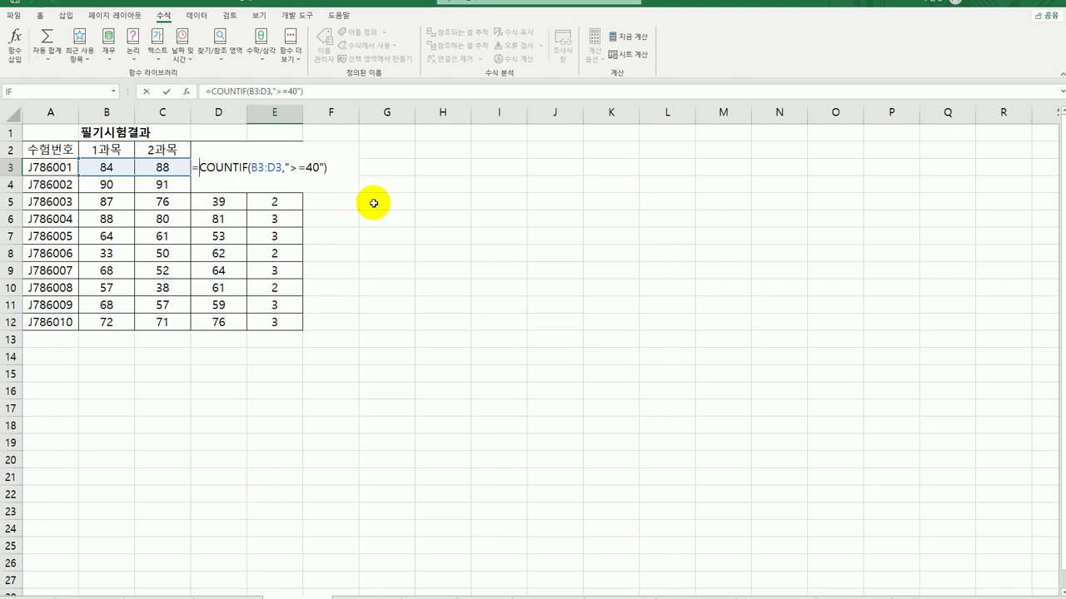
text(and)
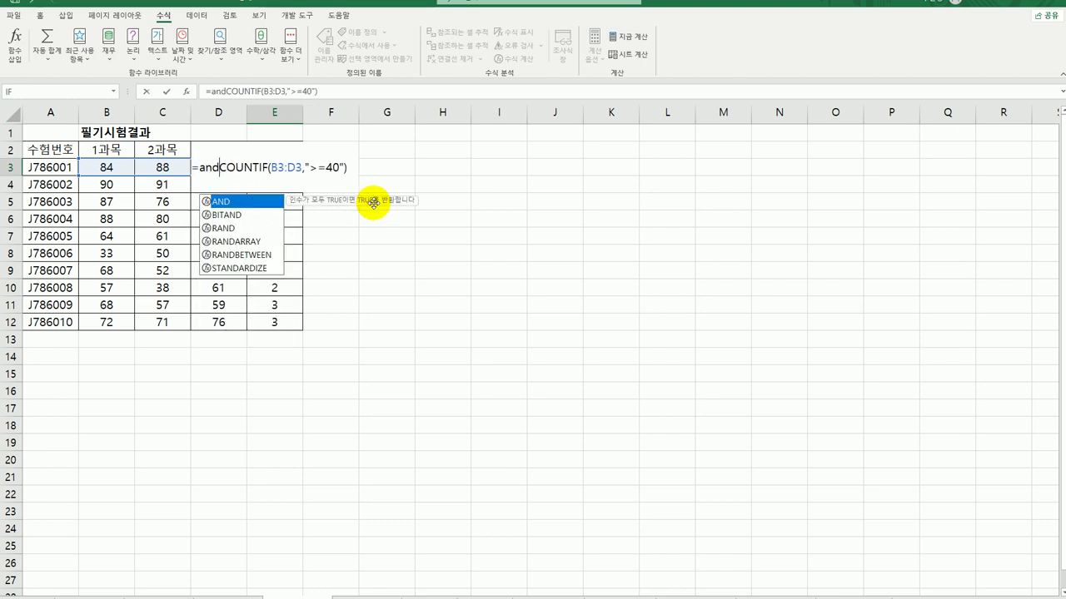
key(Tab)
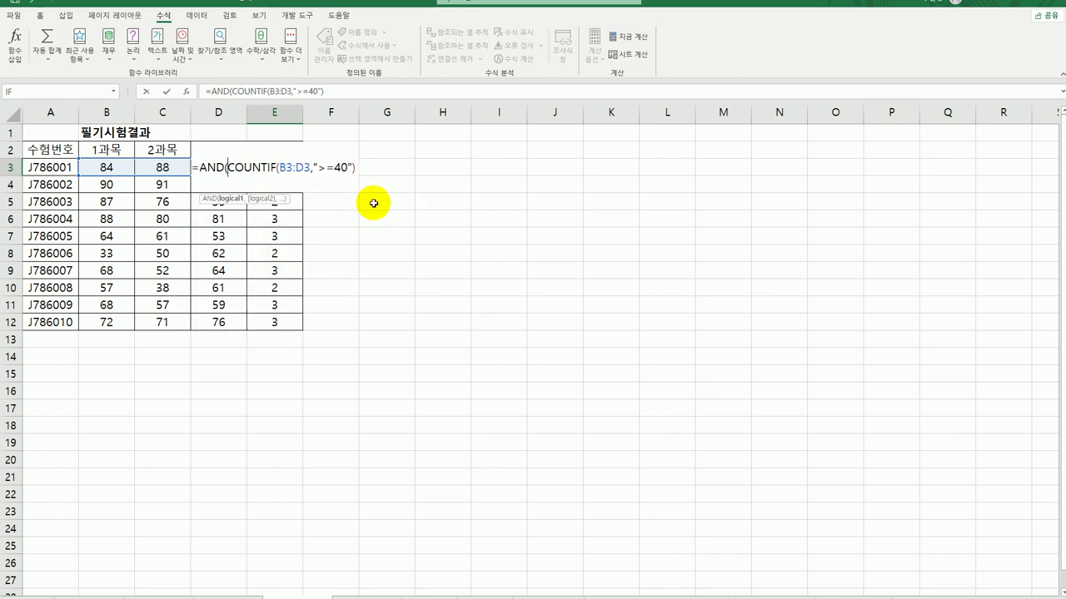
click(359, 173)
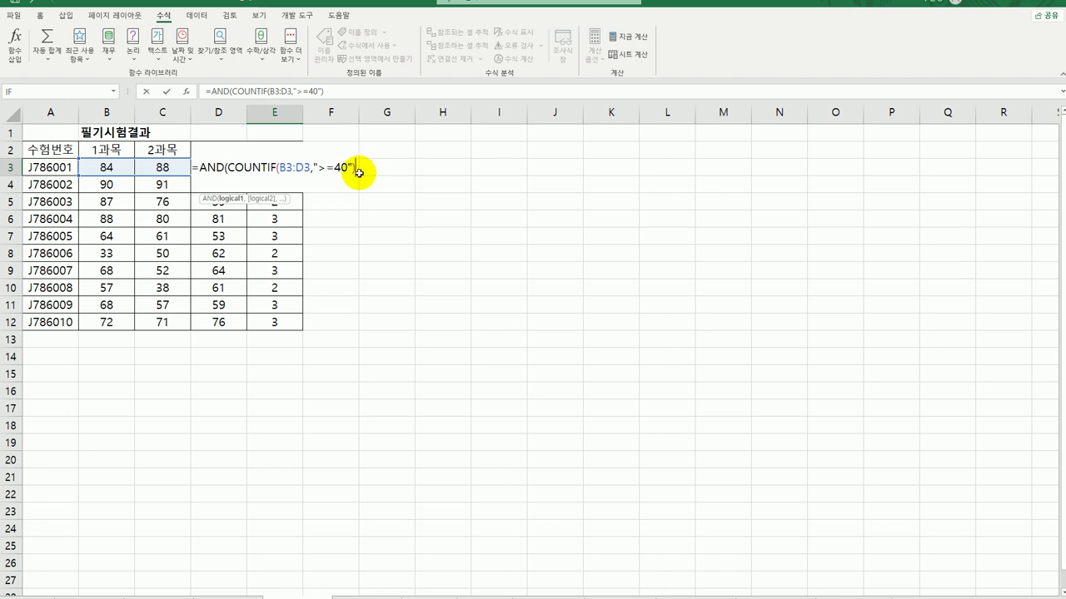
text(,)
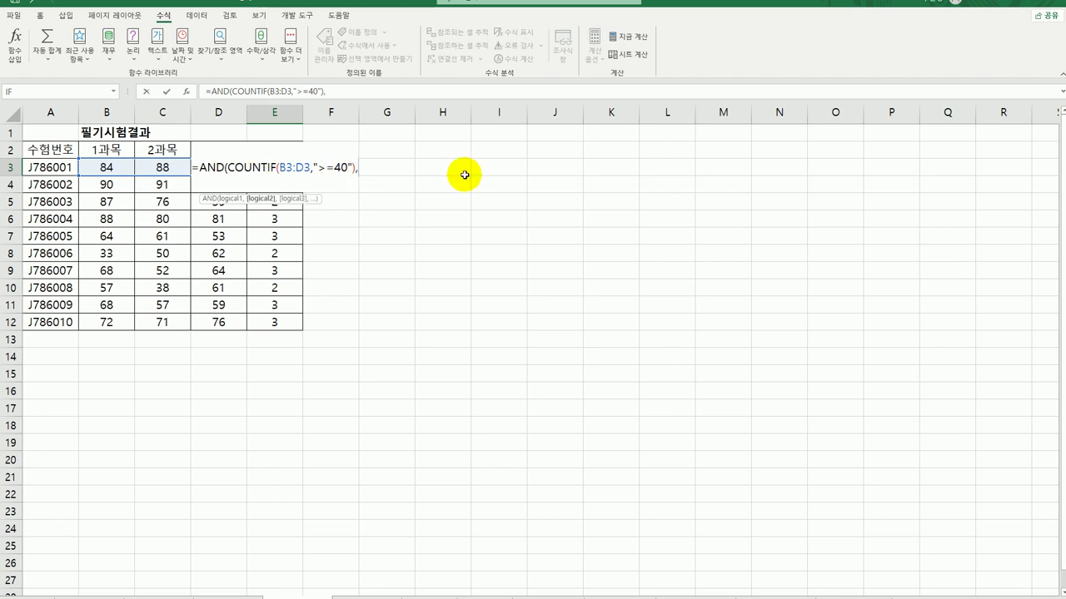
key(BackSpace)
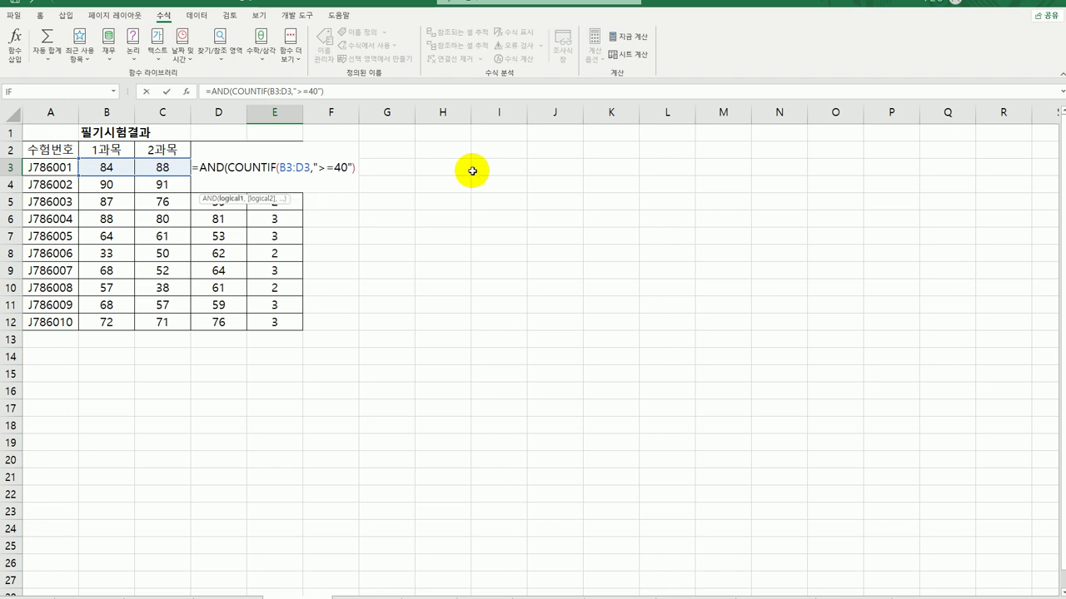
text(=)
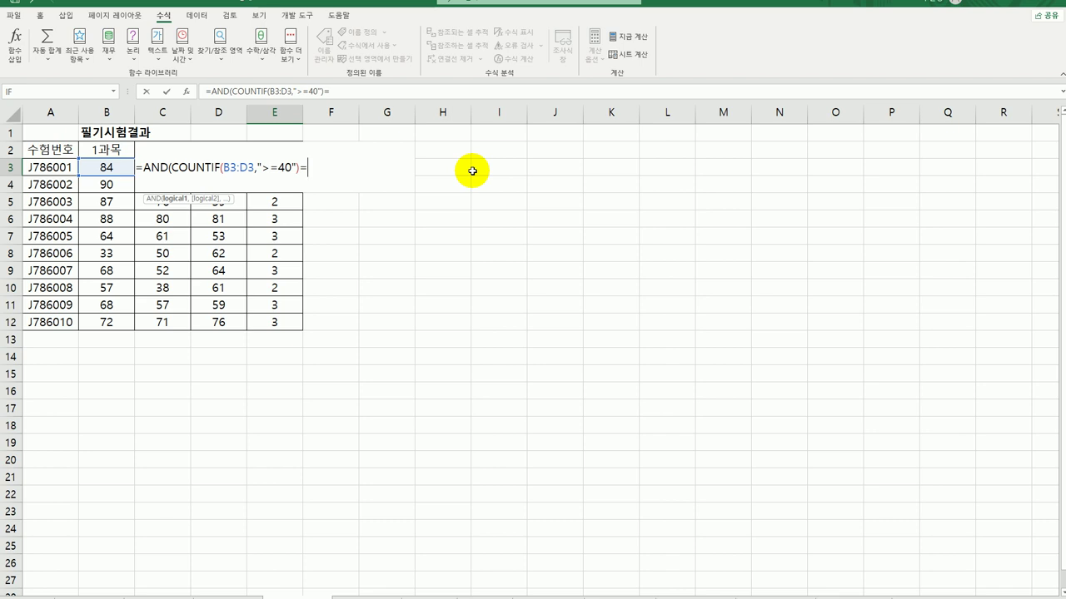
text(3,)
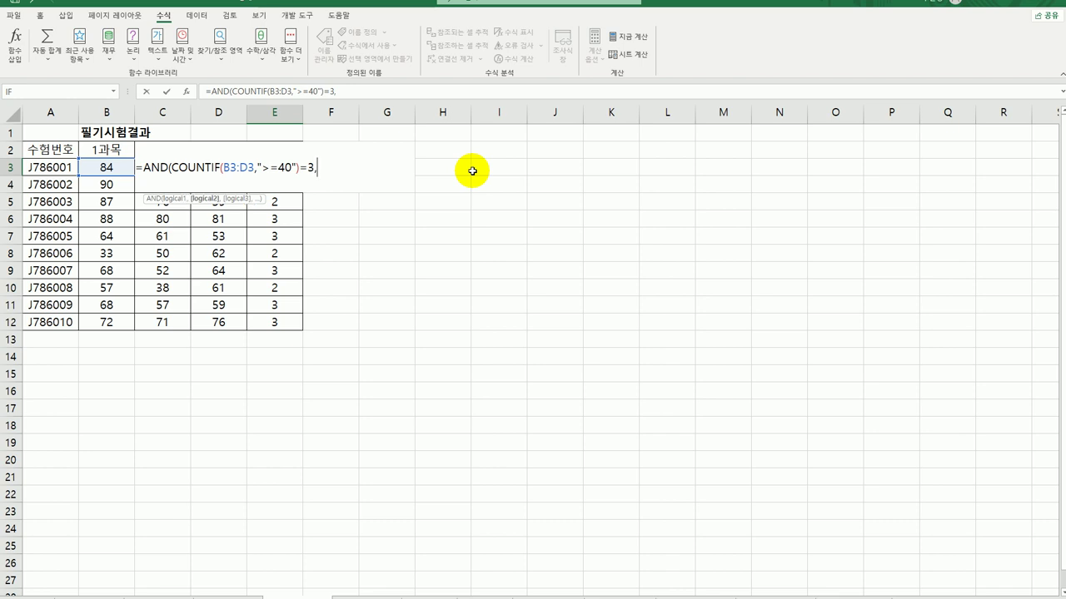
- Add AVERAGE(B3:D3)>=60 as the second AND condition in E3, close the formula and fill it down to E12
text(av)
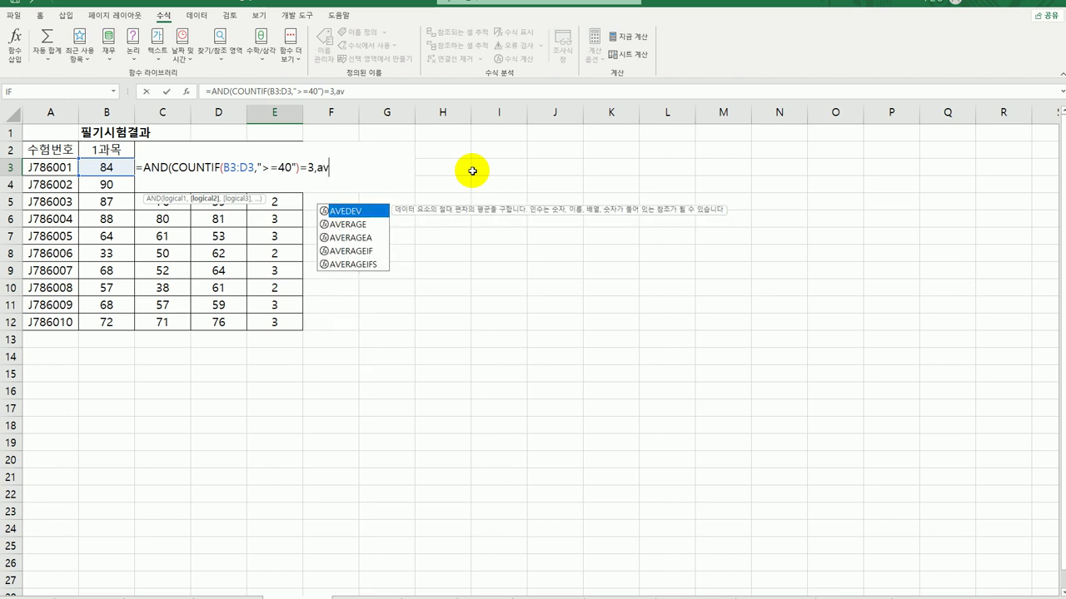
key(Down)
key(Tab)
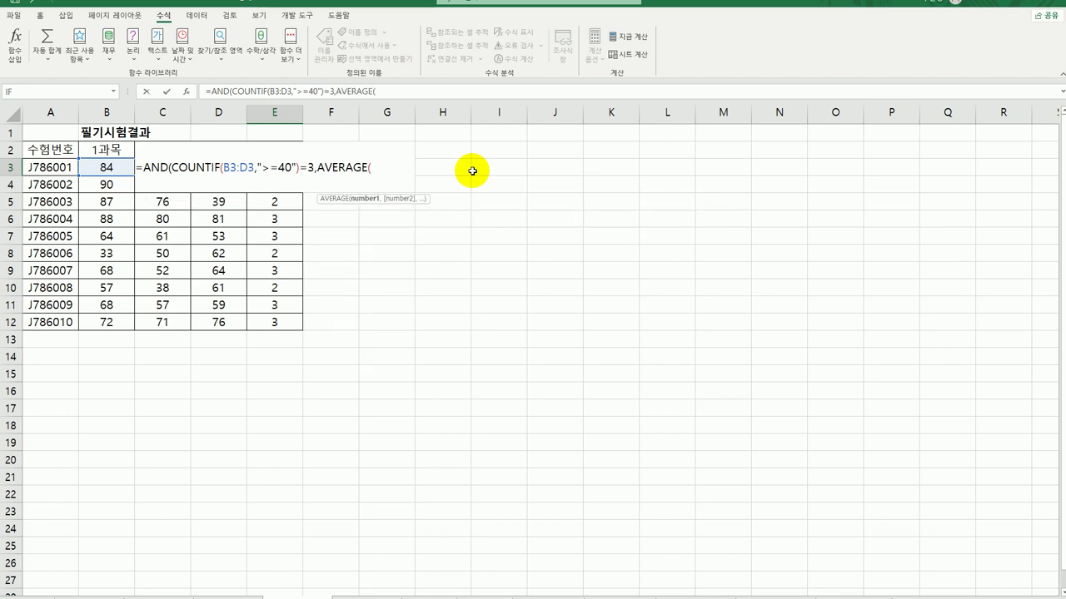
drag(153, 165, 219, 167)
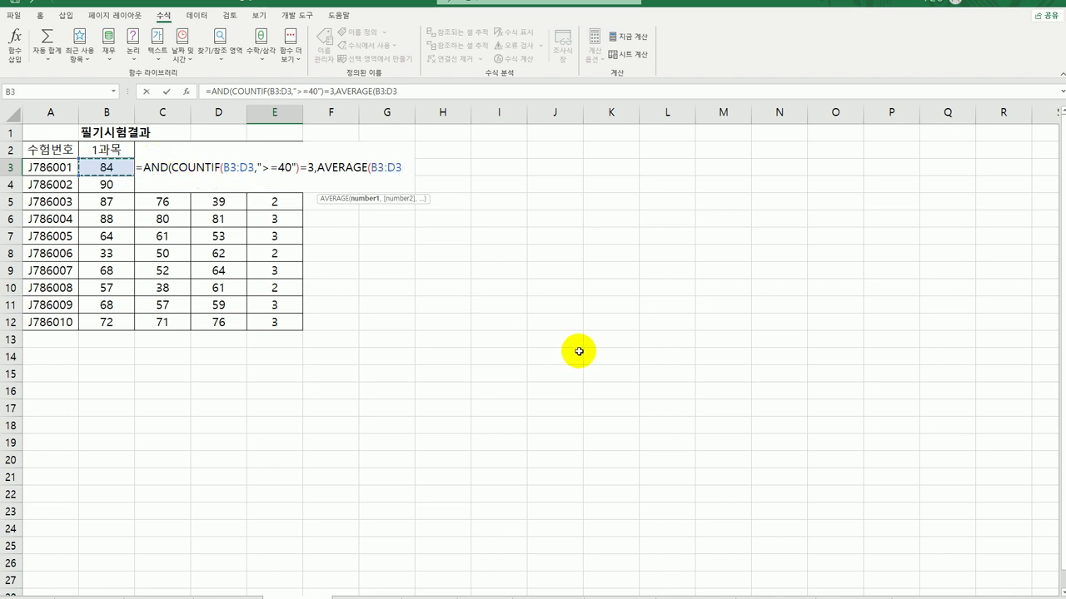
text()>=)
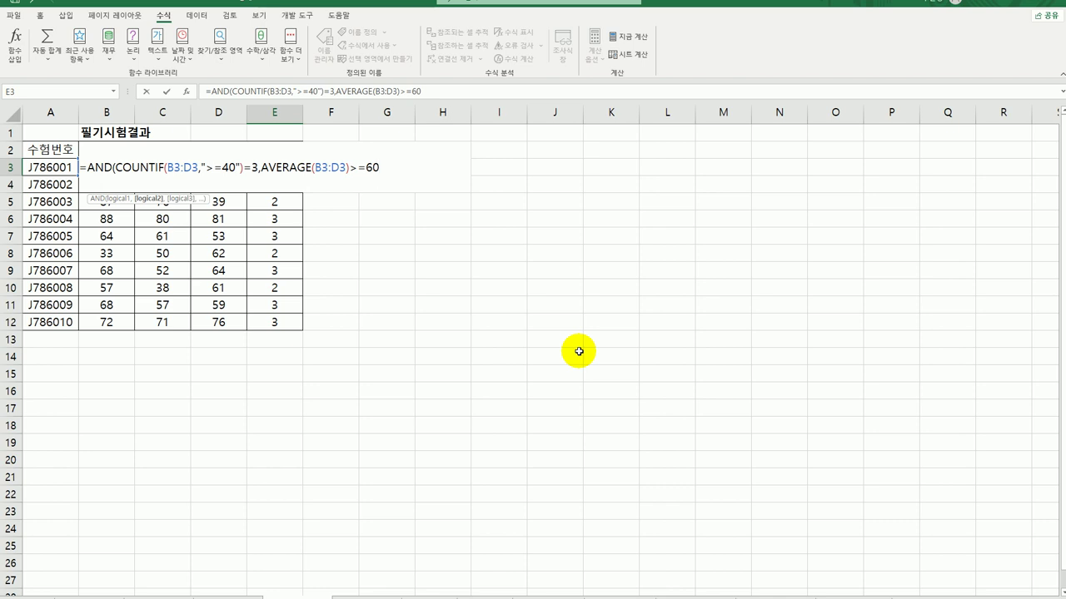
text(60))
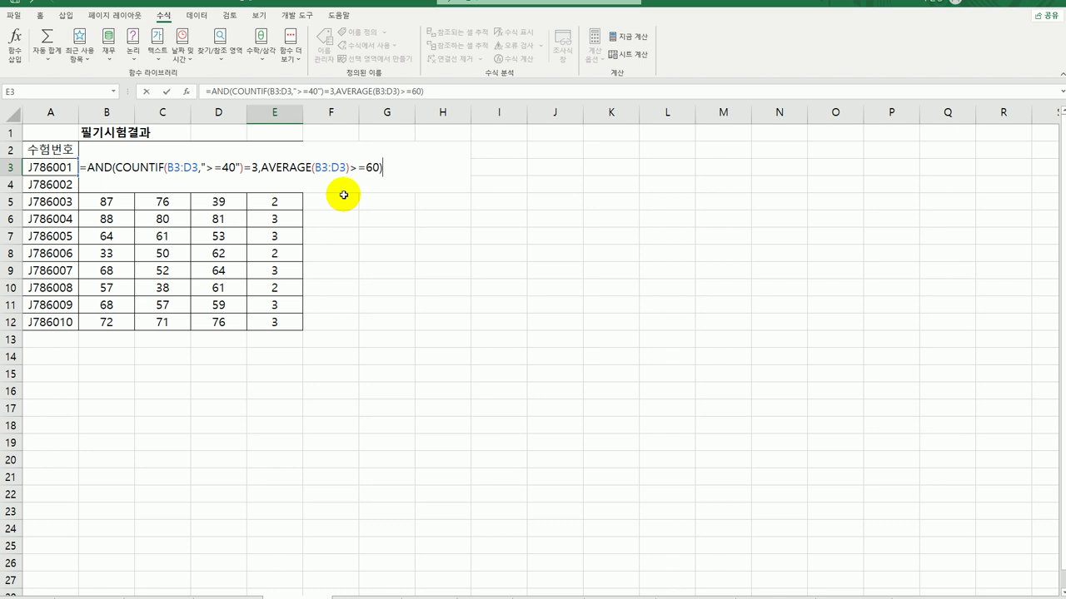
key(ctrl+Return)
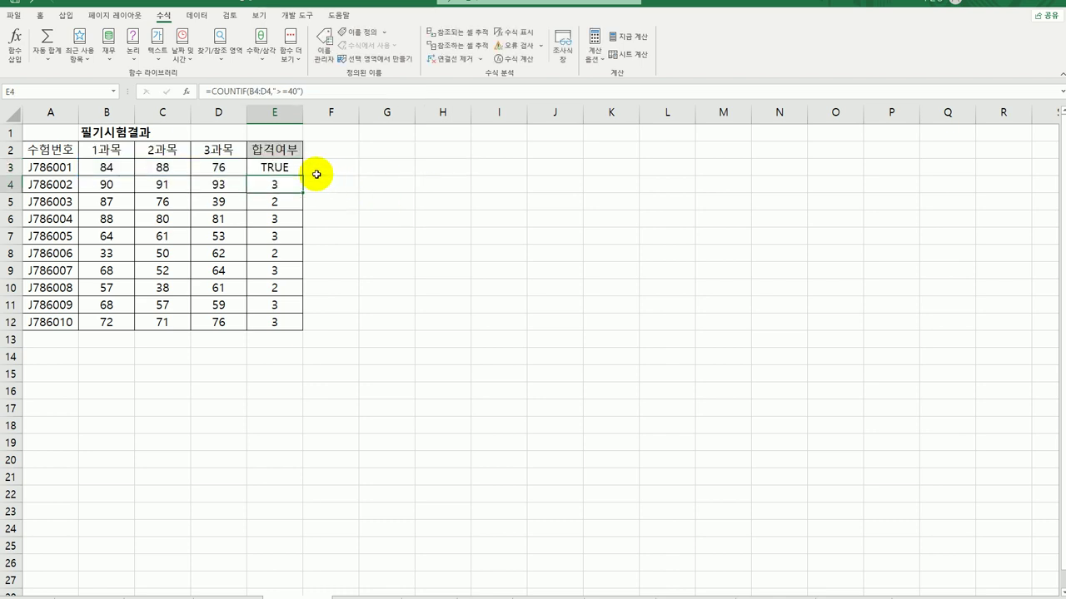
drag(301, 176, 286, 327)
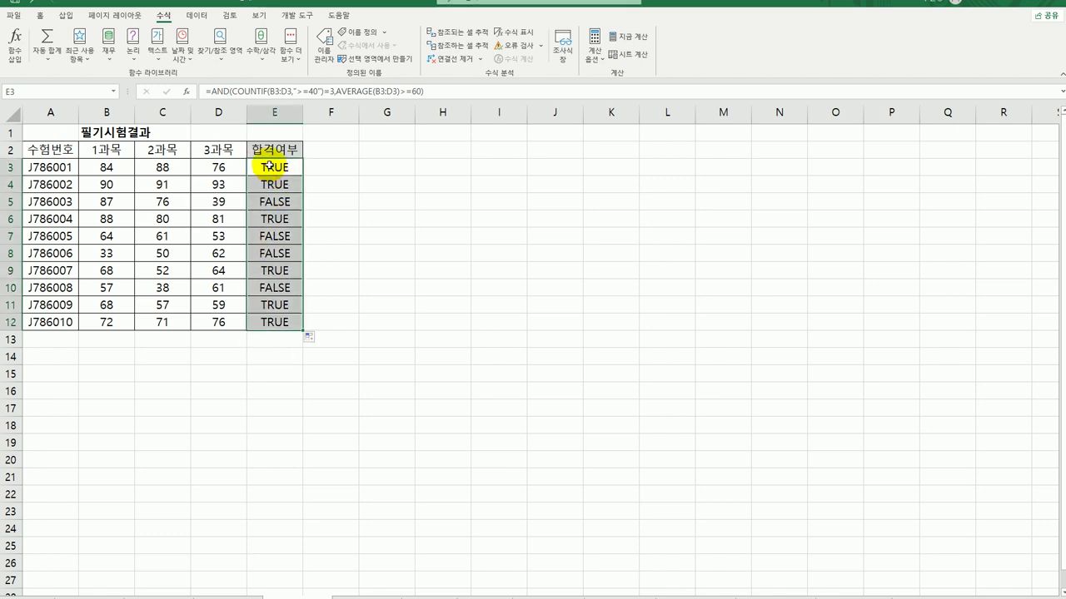
- Wrap E3's AND formula in an IF function as its logical test and bring up the IF function's arguments
click(269, 165)
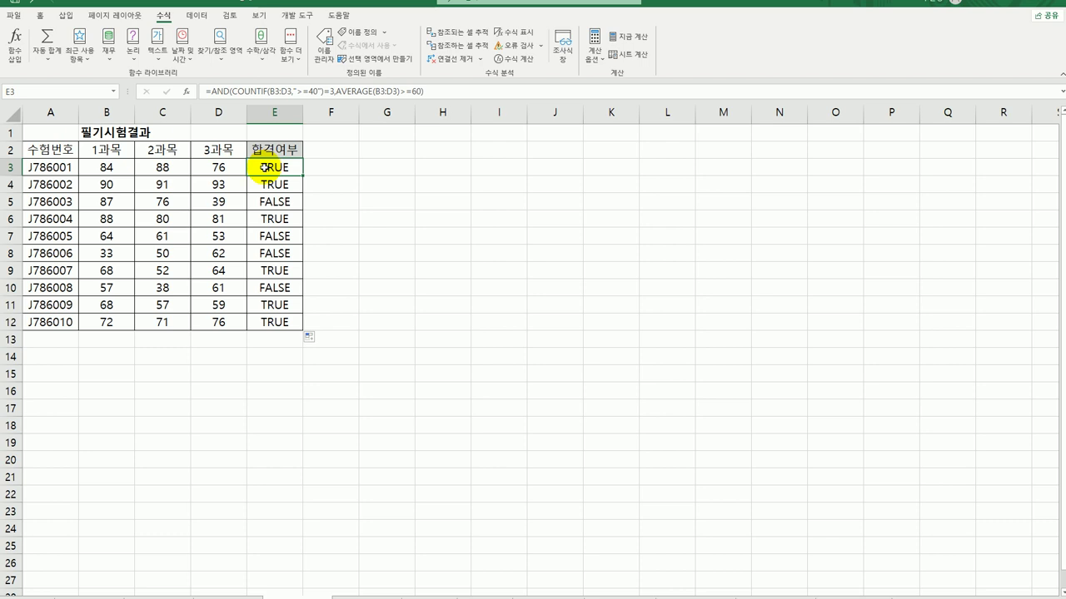
double_click(263, 167)
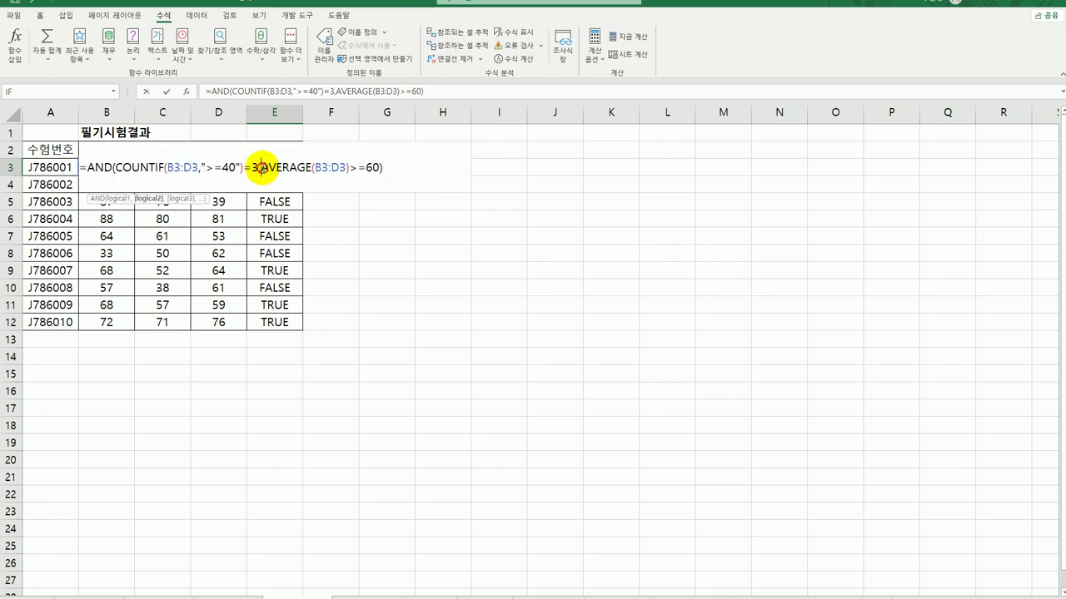
click(87, 167)
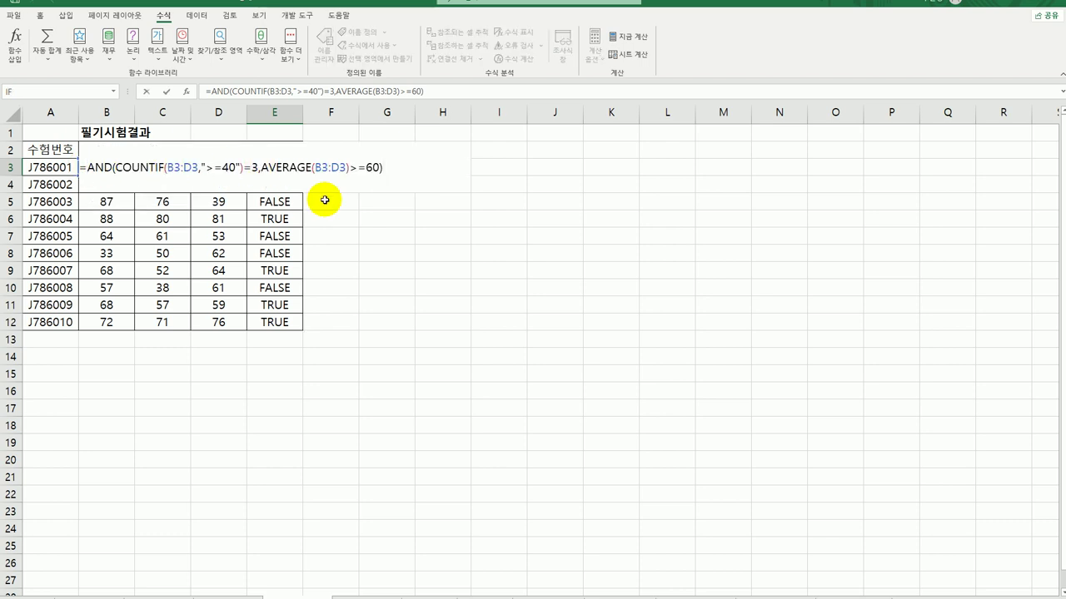
text(if()
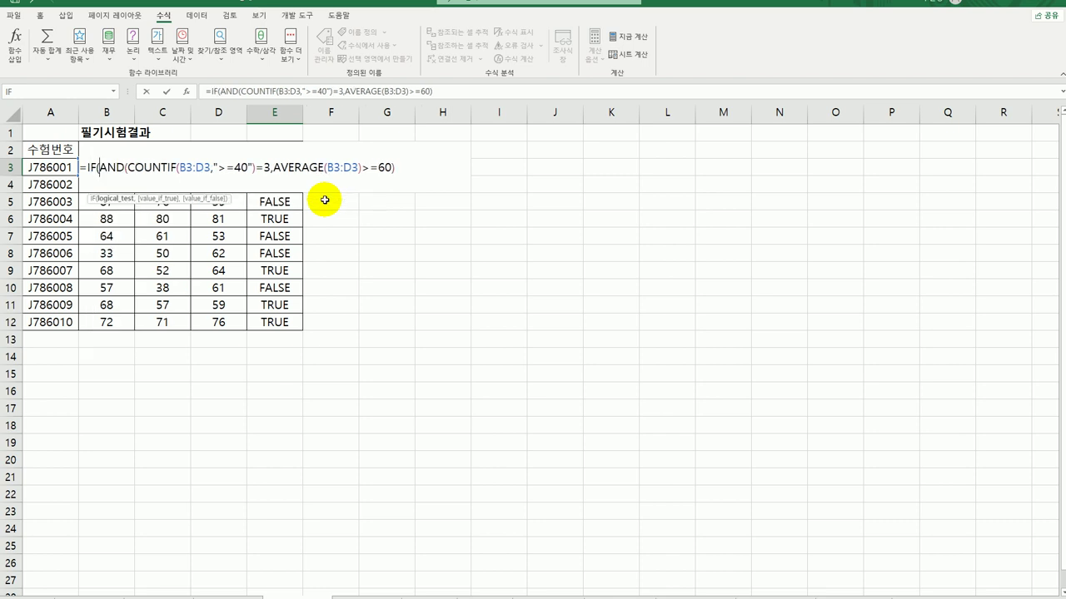
click(87, 167)
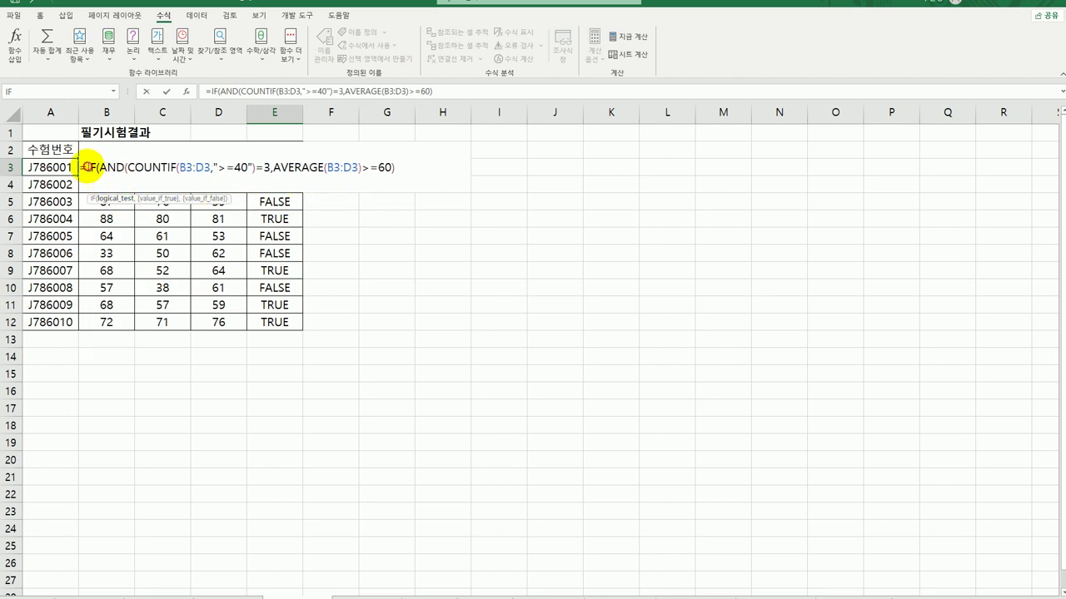
click(185, 91)
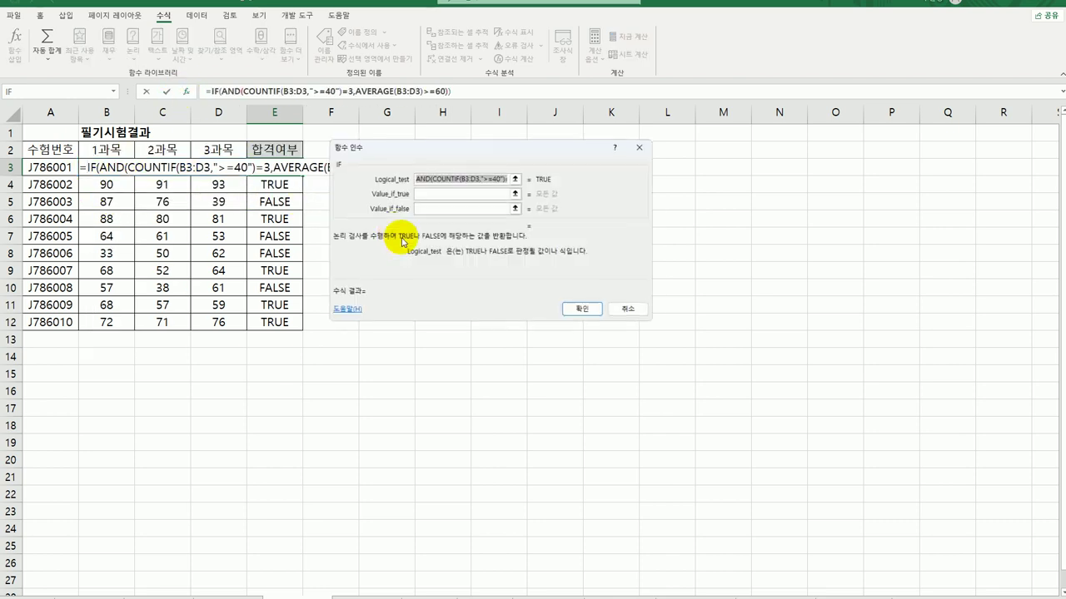
- Set the IF results in E3 to "합격" when true and "불합격" when false, and fill the formula down to E12
click(461, 193)
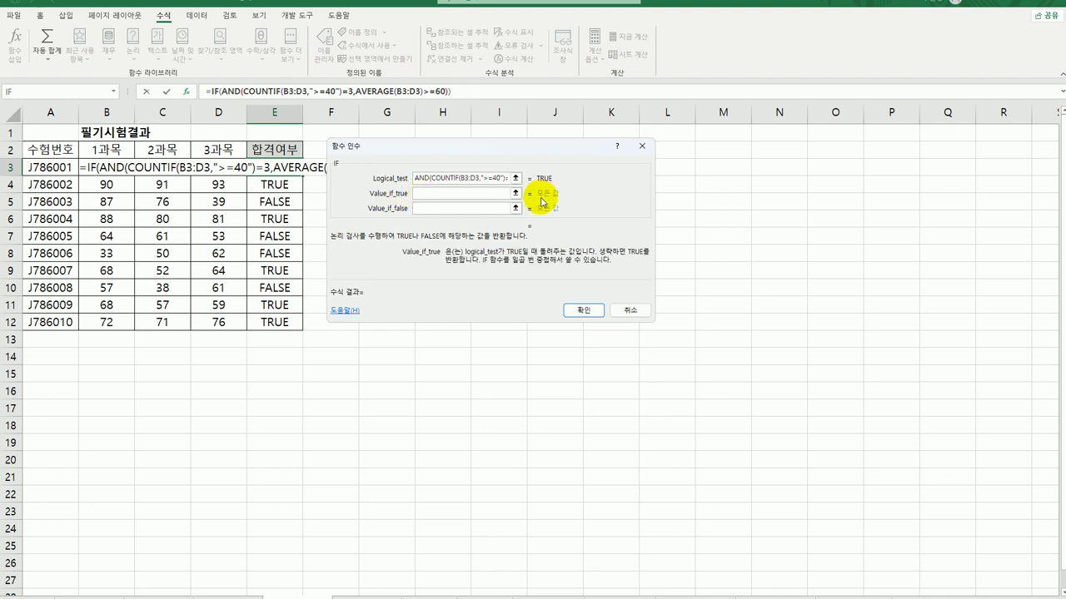
text(합격)
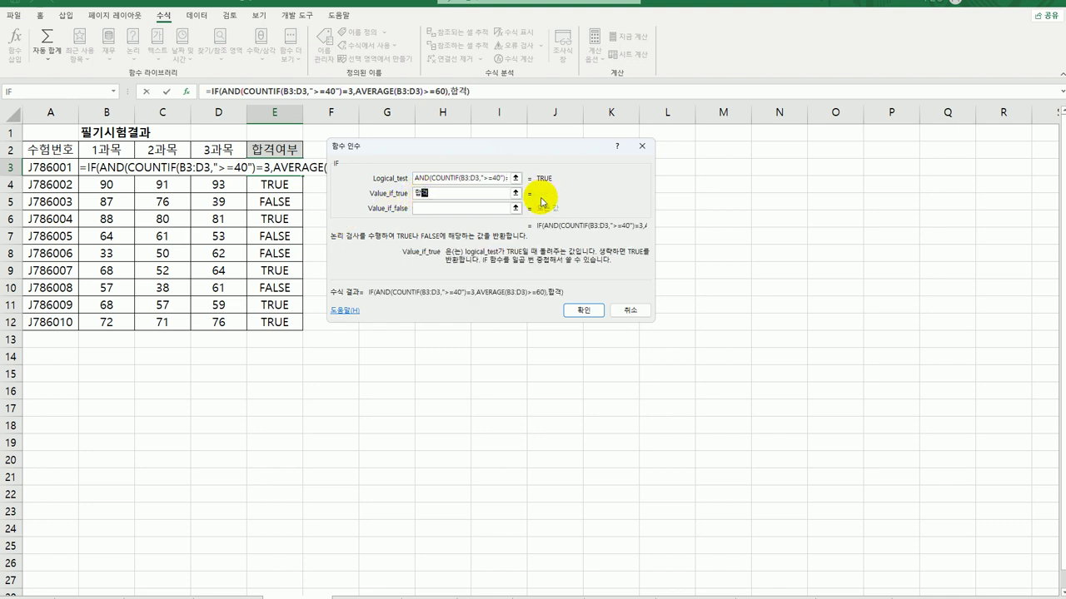
key(Tab)
text(불합ㄱ)
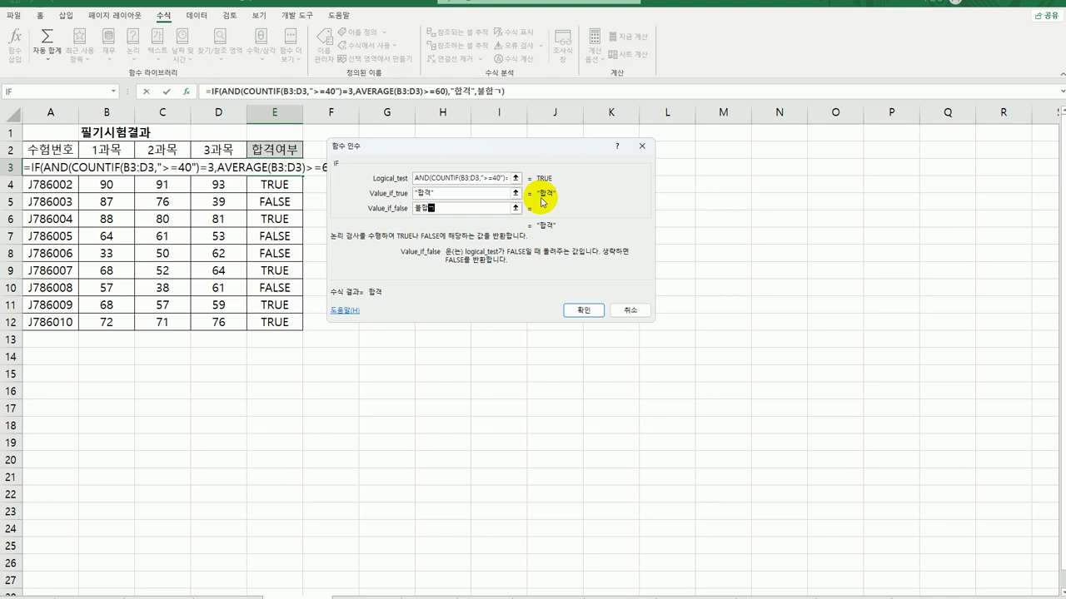
key(Tab)
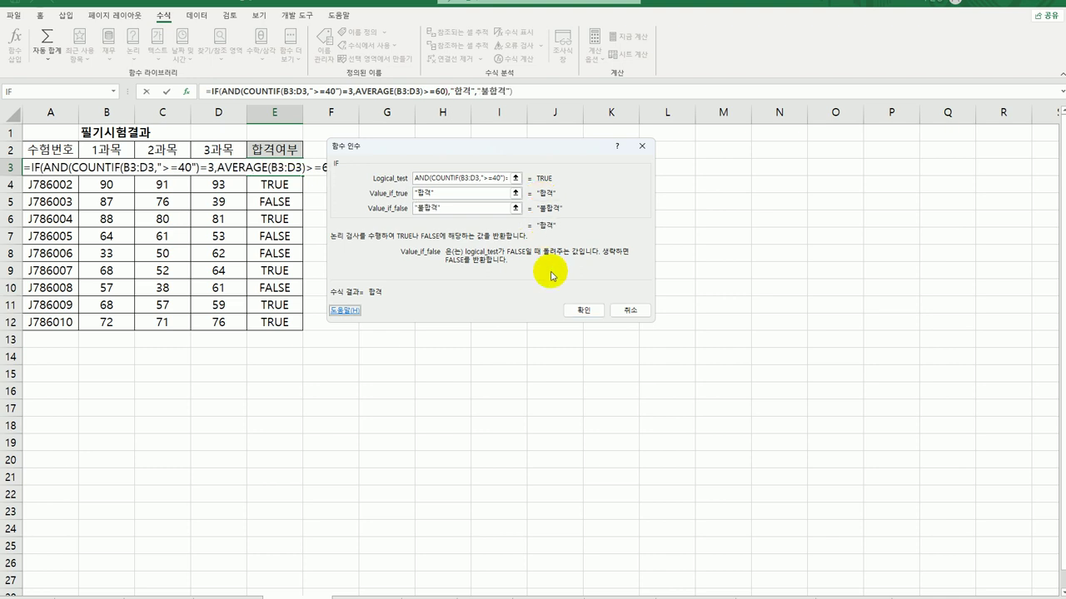
click(585, 309)
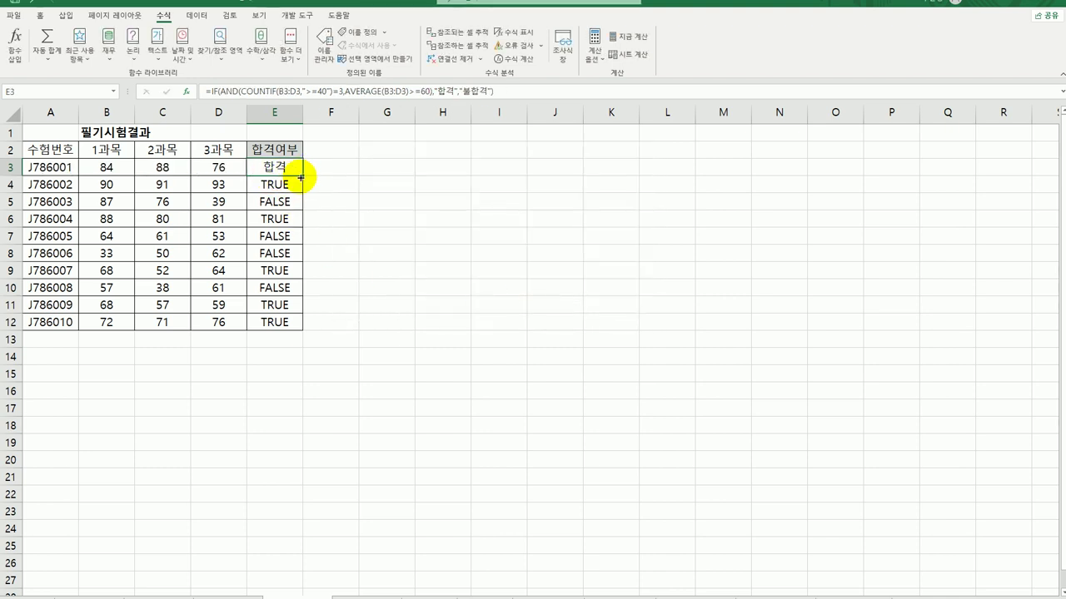
drag(302, 175, 297, 334)
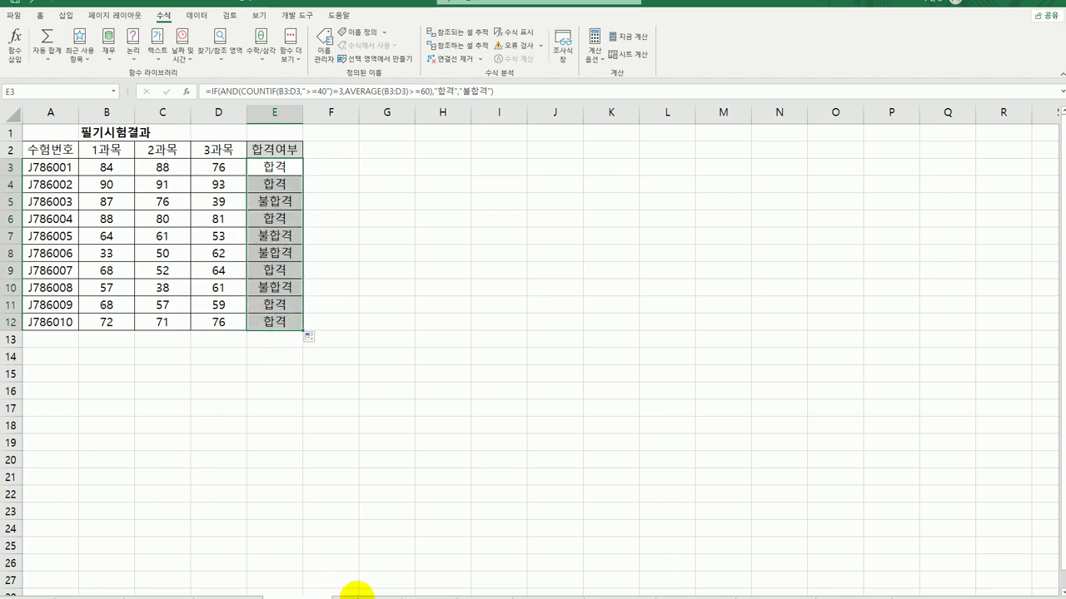
- Go to the MODE.SNGL(예제) sheet and highlight the goal counts of all three stadiums in B4:D8
key(ctrl+Home)
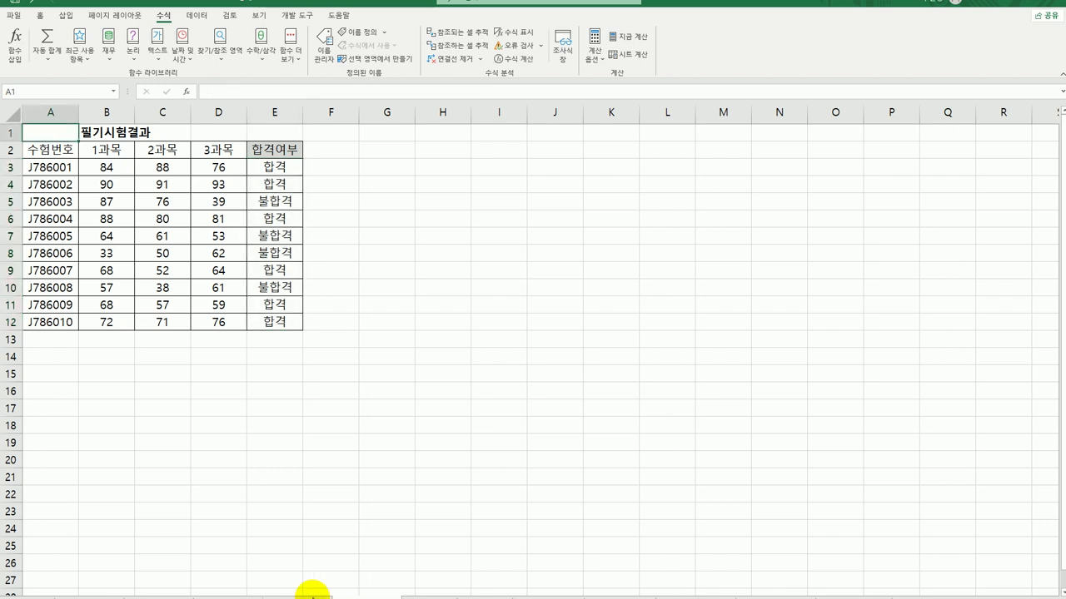
click(442, 595)
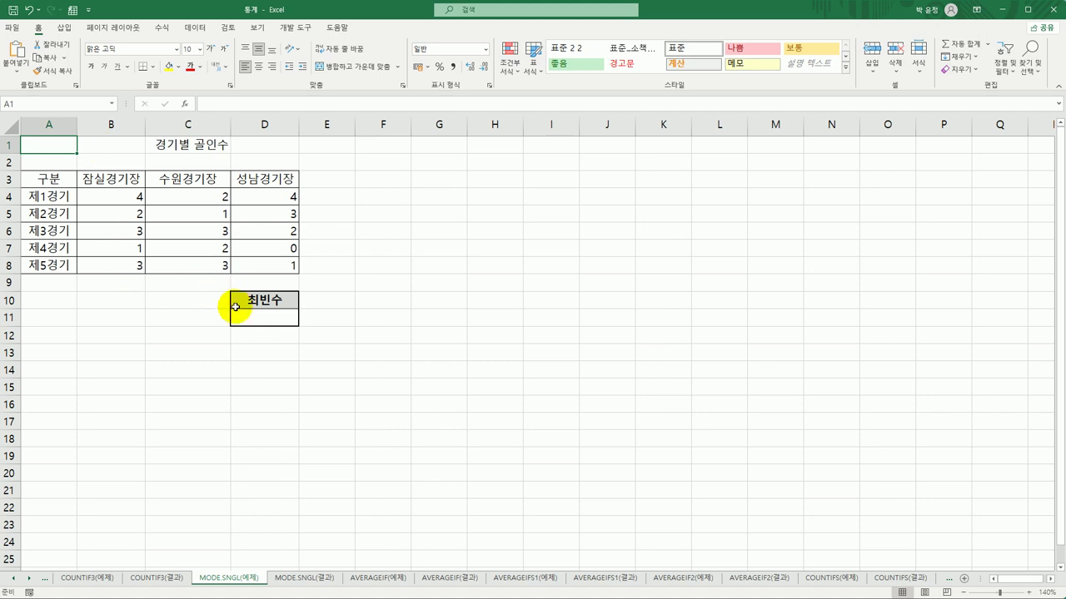
click(259, 317)
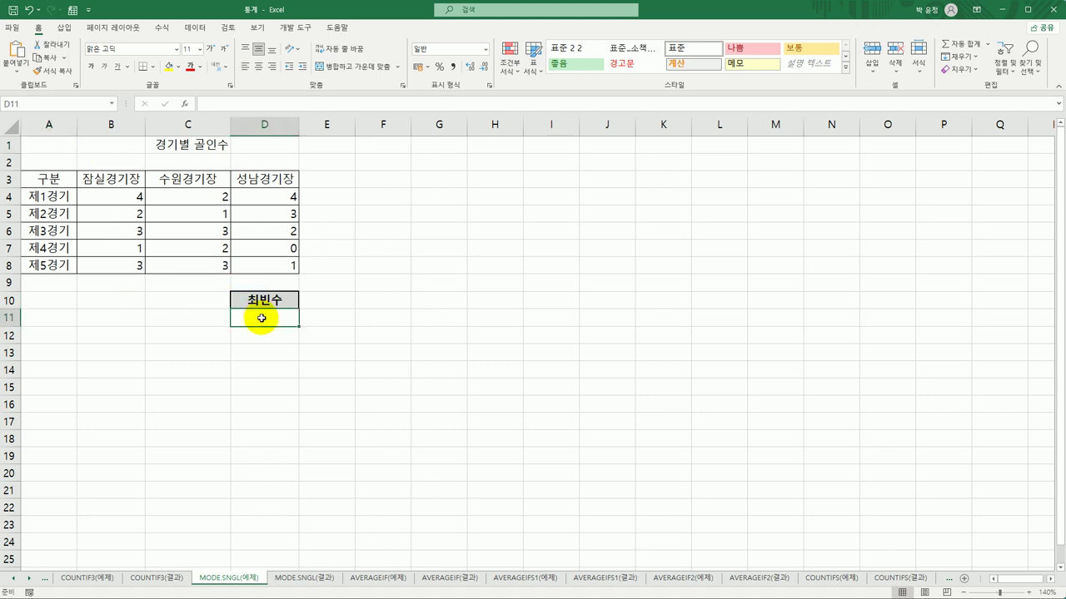
drag(131, 195, 255, 263)
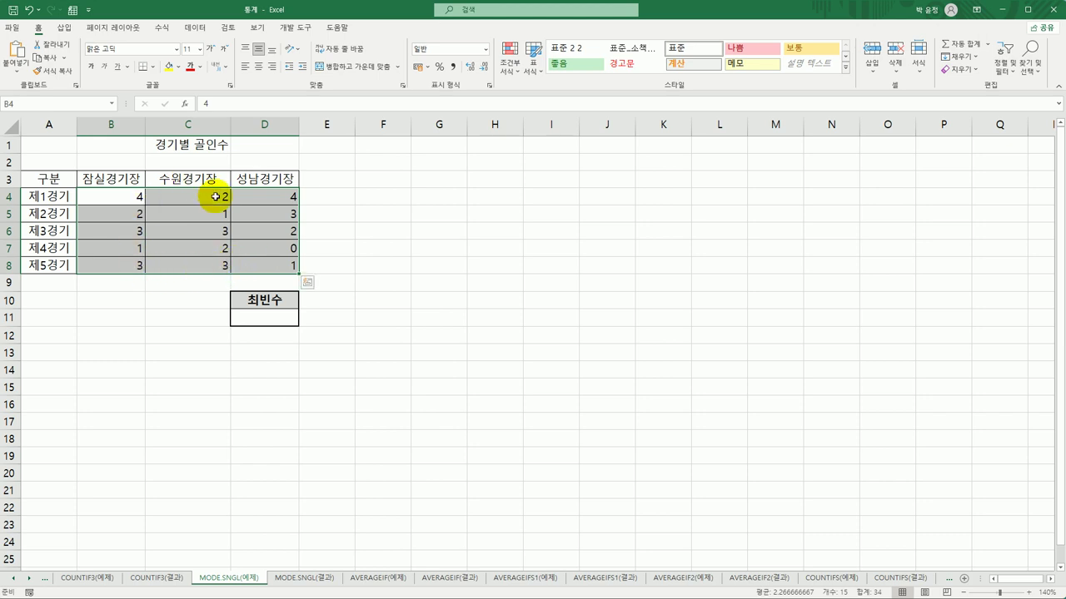
- Enter =MODE.SNGL(B4:D8) in D11 under 최빈수 to find the most frequent goal count
click(266, 320)
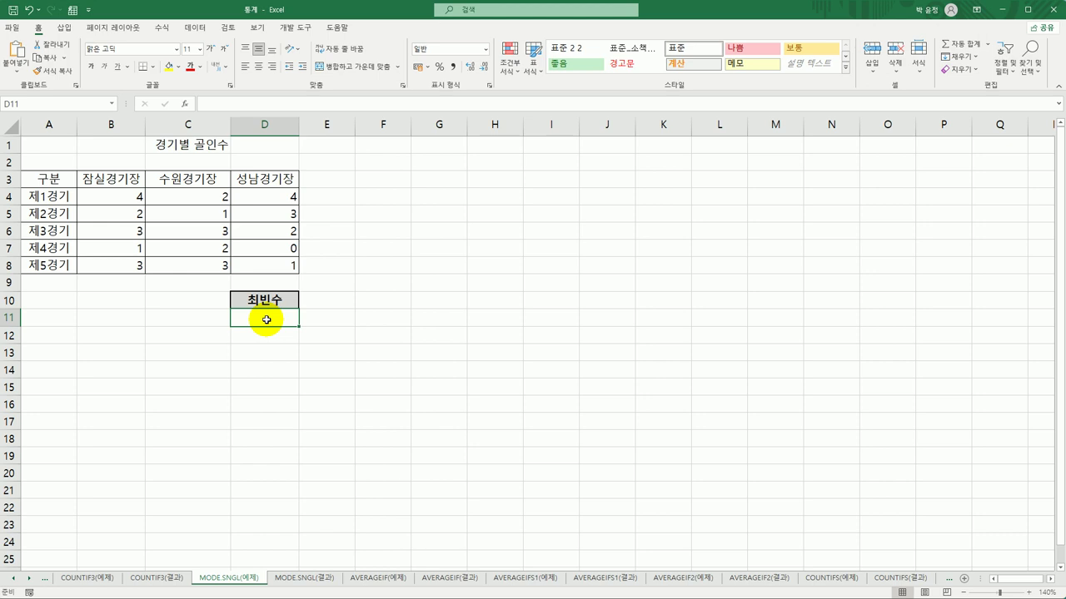
text(=m)
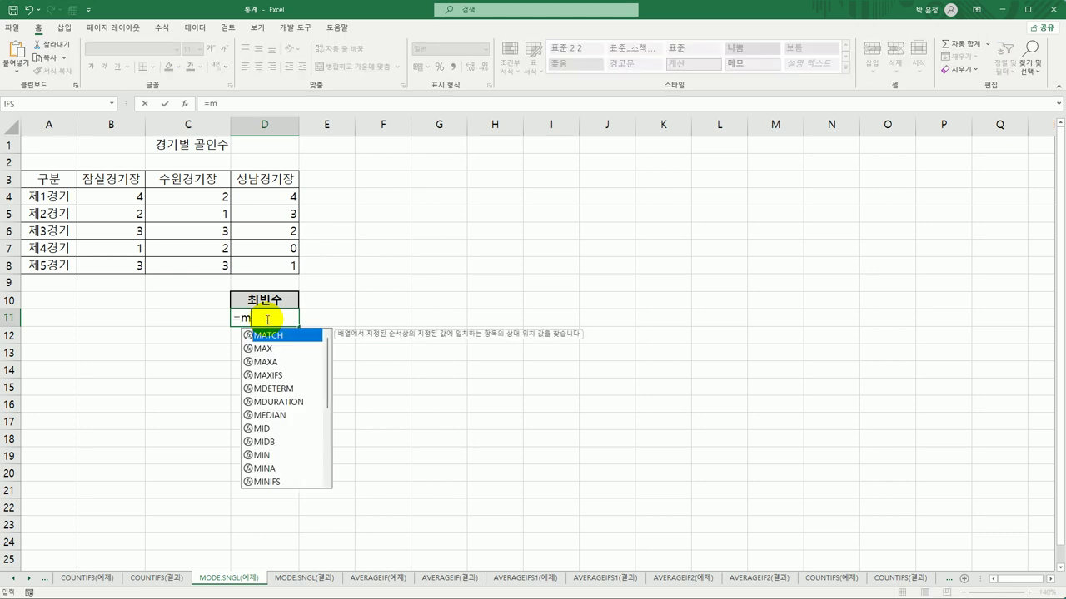
text(ode)
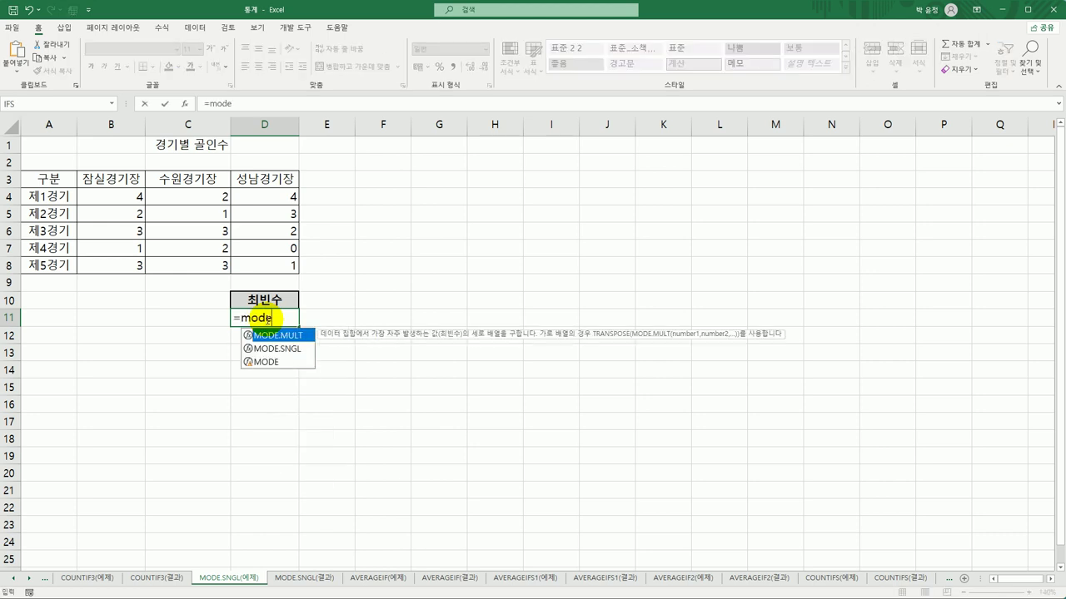
text(.s)
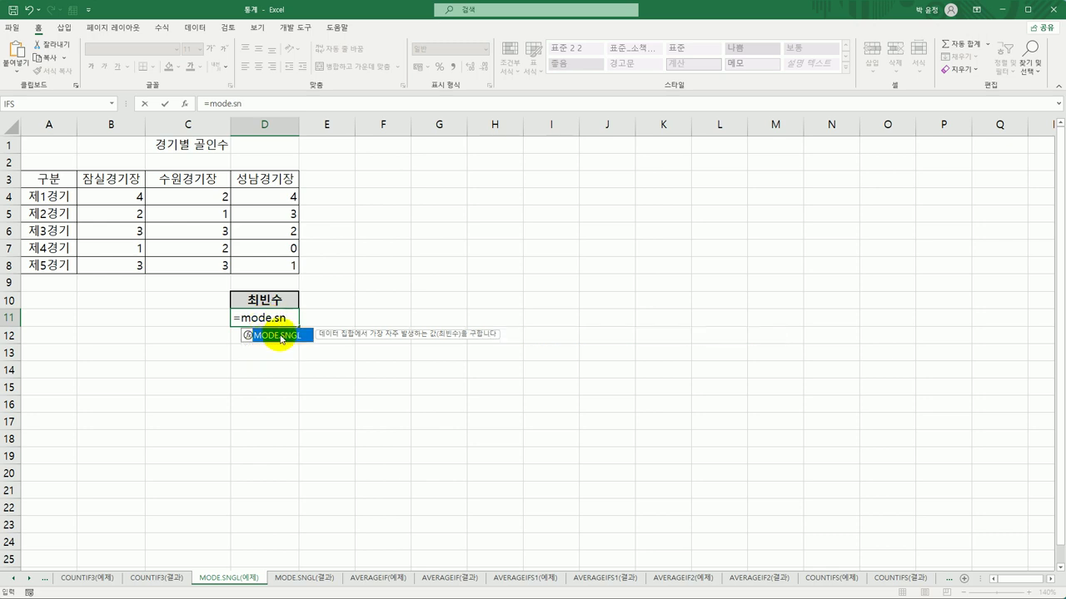
text(n)
double_click(281, 337)
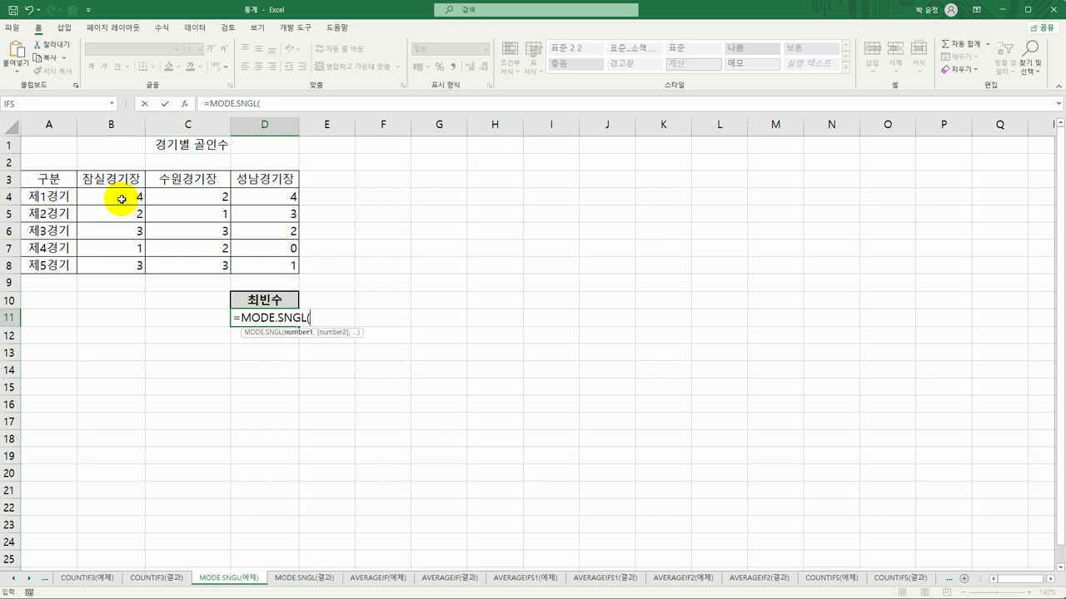
drag(121, 200, 284, 264)
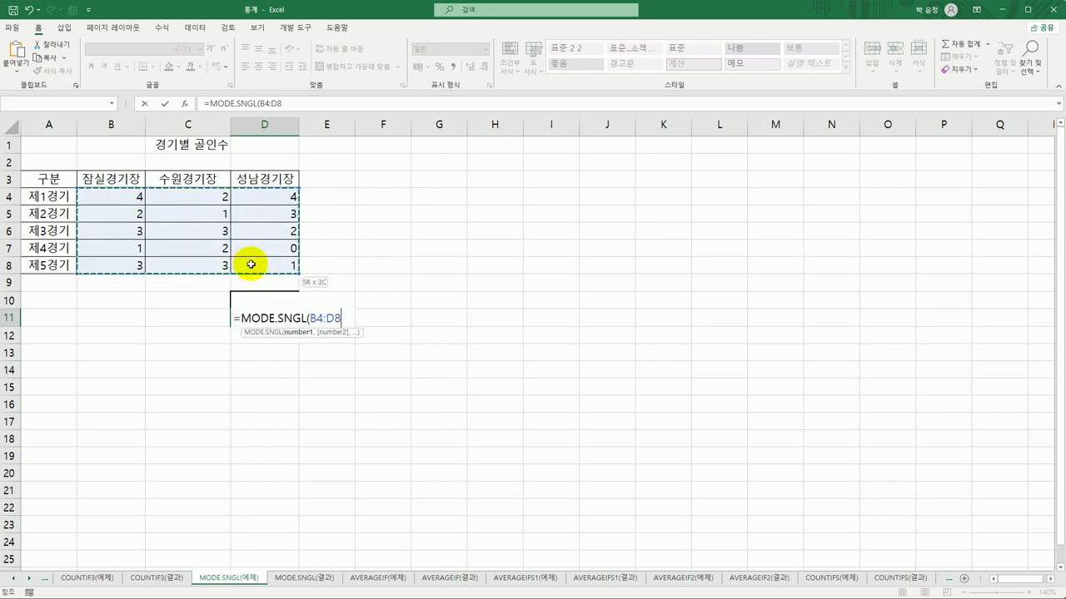
text())
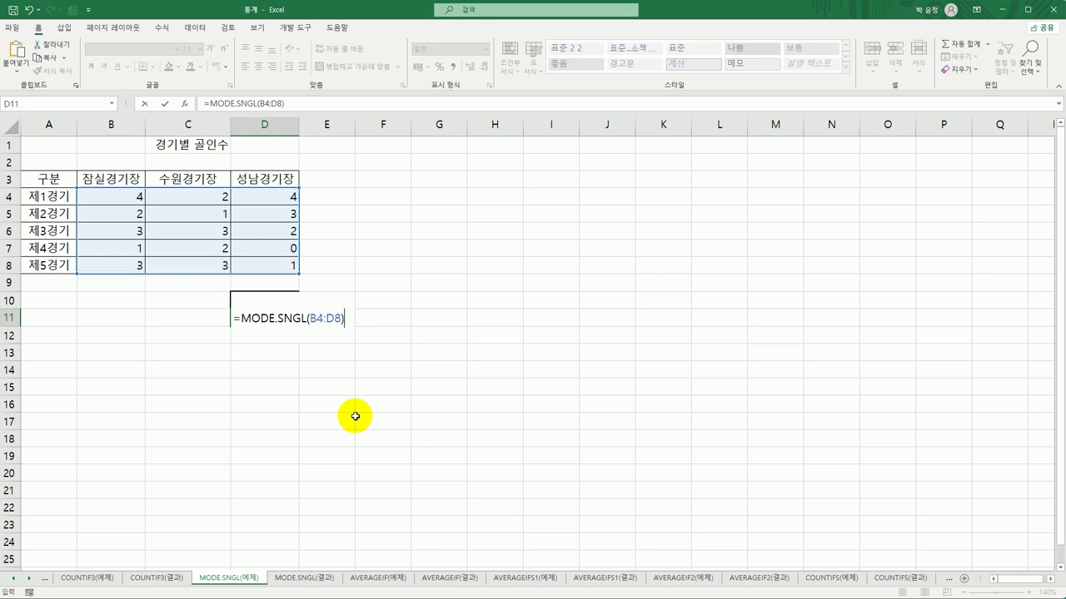
key(Return)
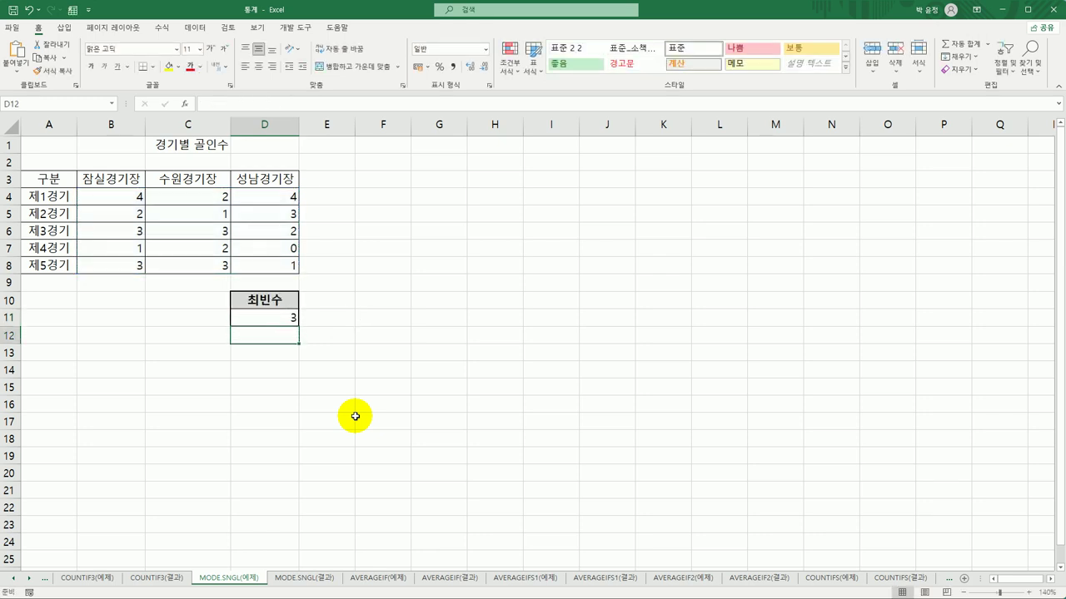
- Compare the mode in D11 with the MODE.SNGL(결과) sheet and go to the AVERAGEIF(예제) sheet
click(276, 320)
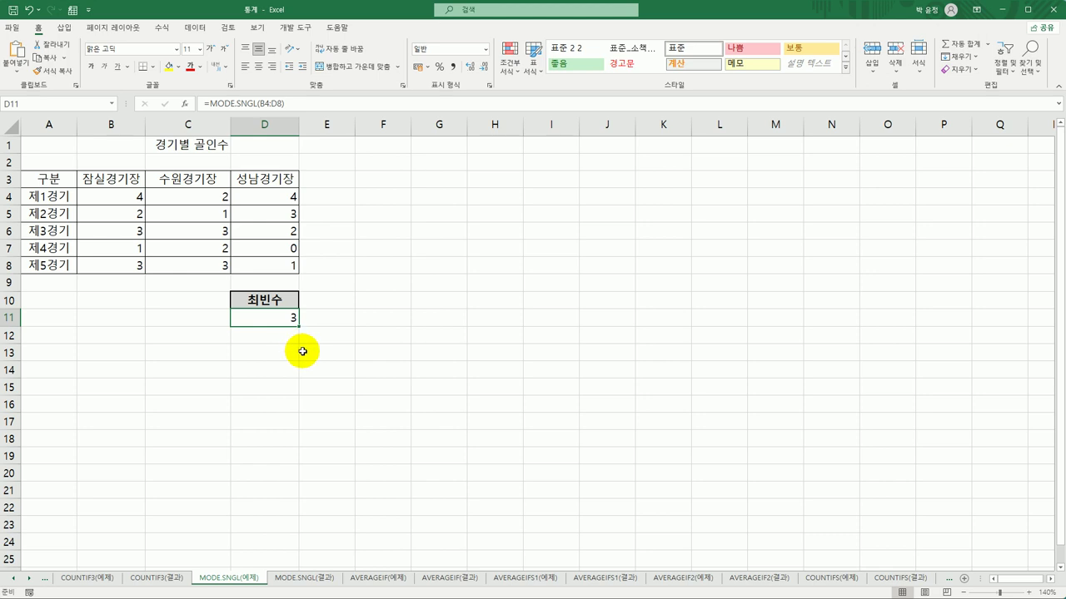
click(304, 578)
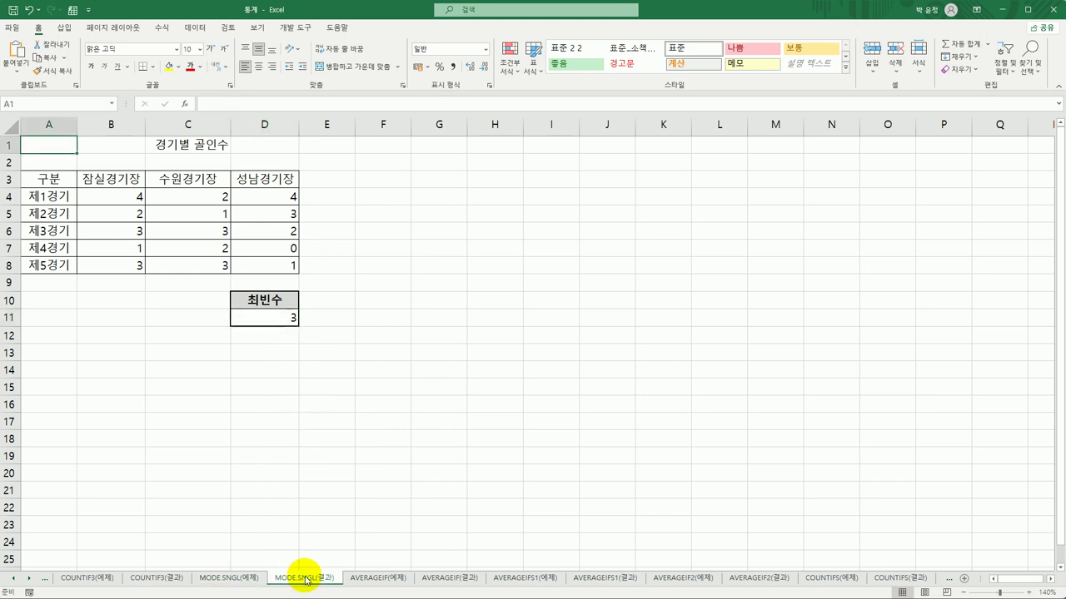
click(367, 581)
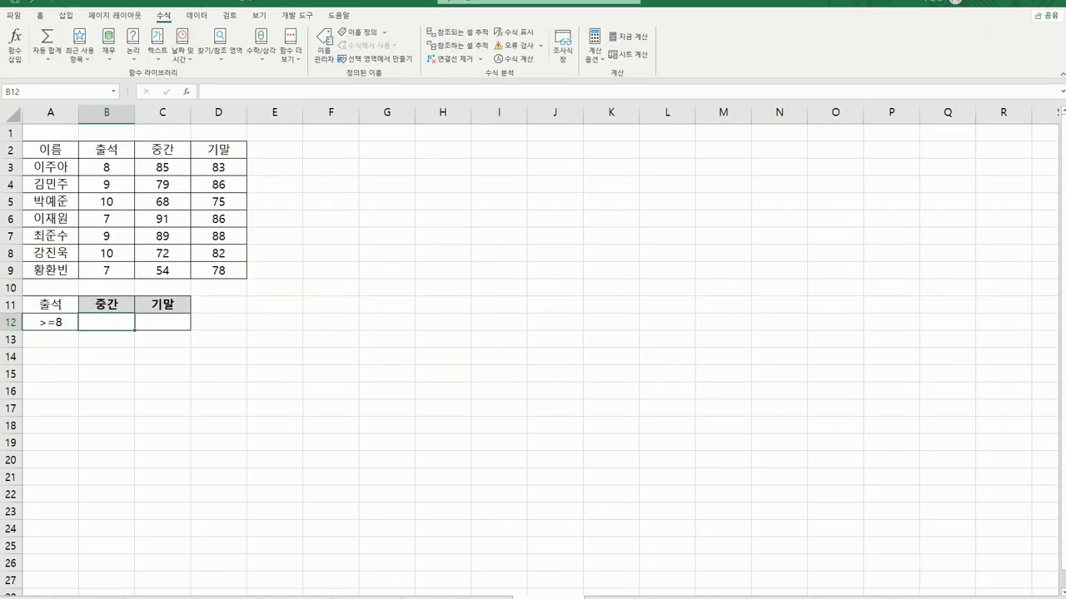
- Start an AVERAGEIF function in B12 under 중간 and bring up its function arguments
click(105, 334)
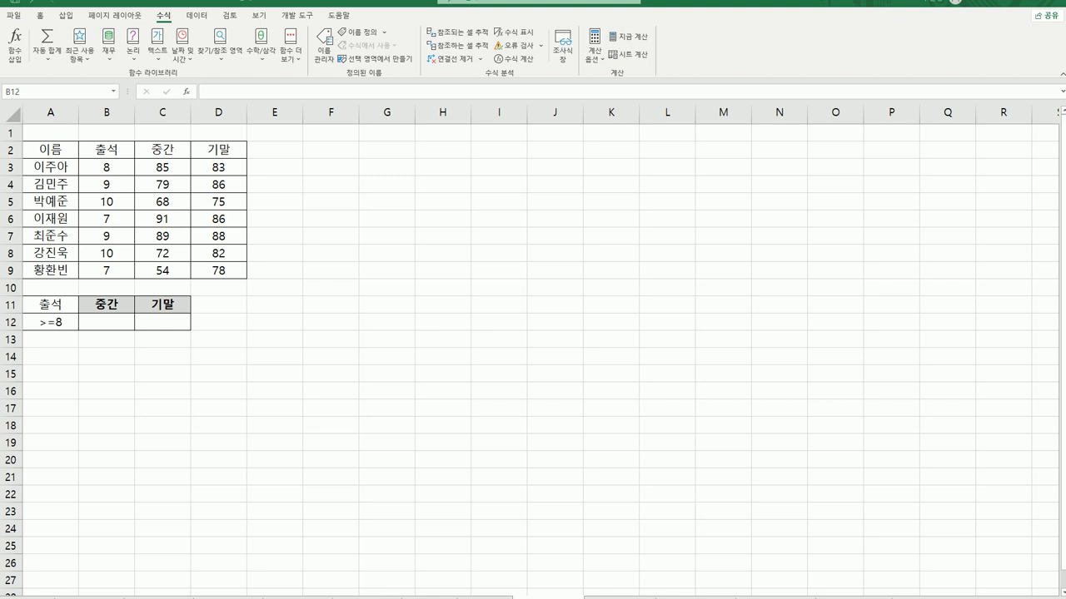
click(124, 325)
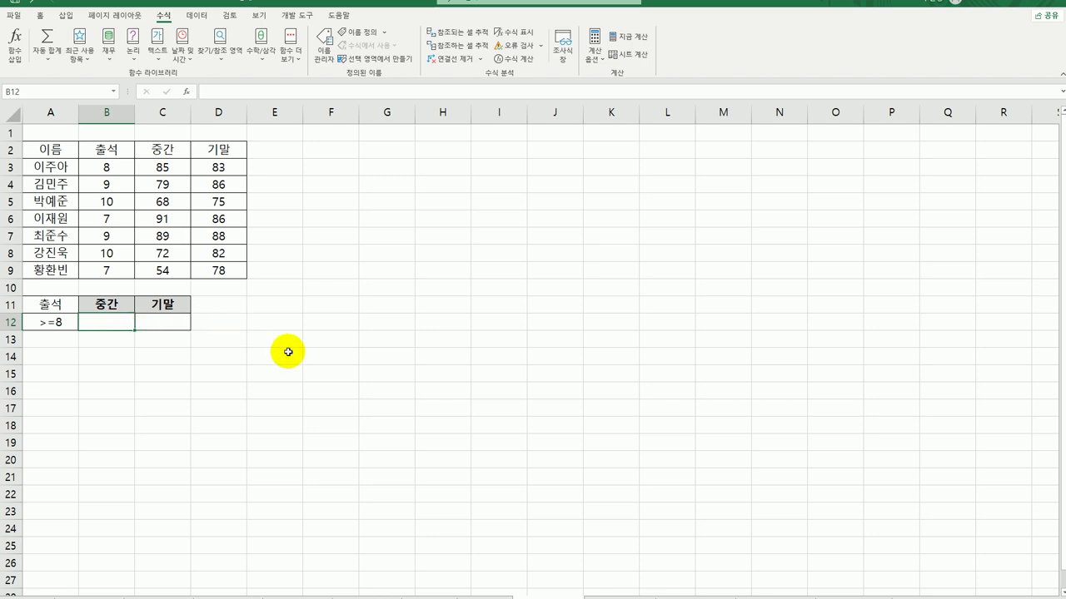
text(=av)
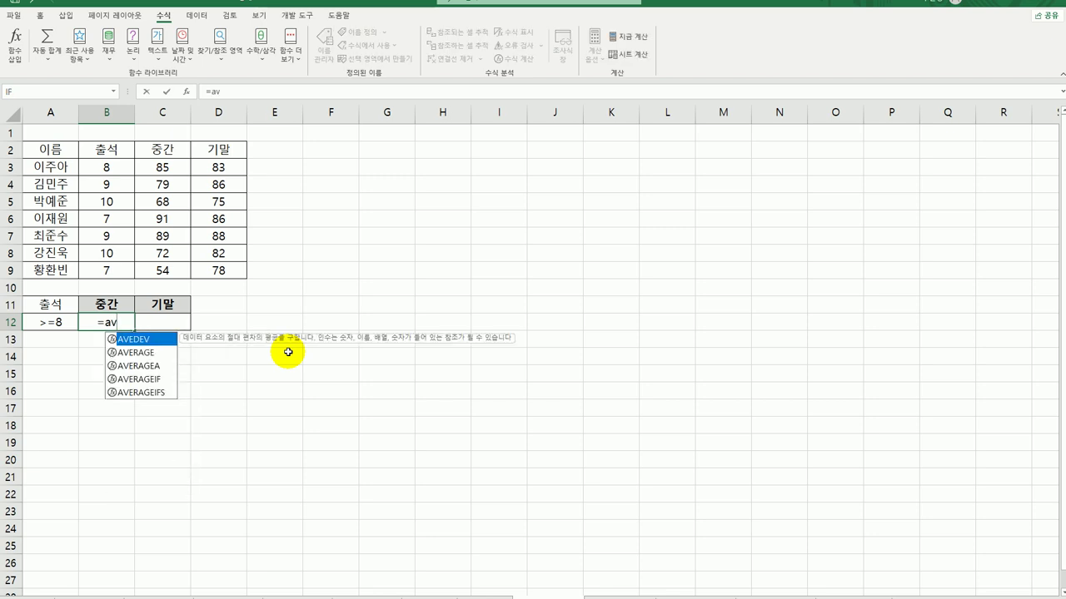
key(Down)
key(Down)
key(Down)
key(Tab)
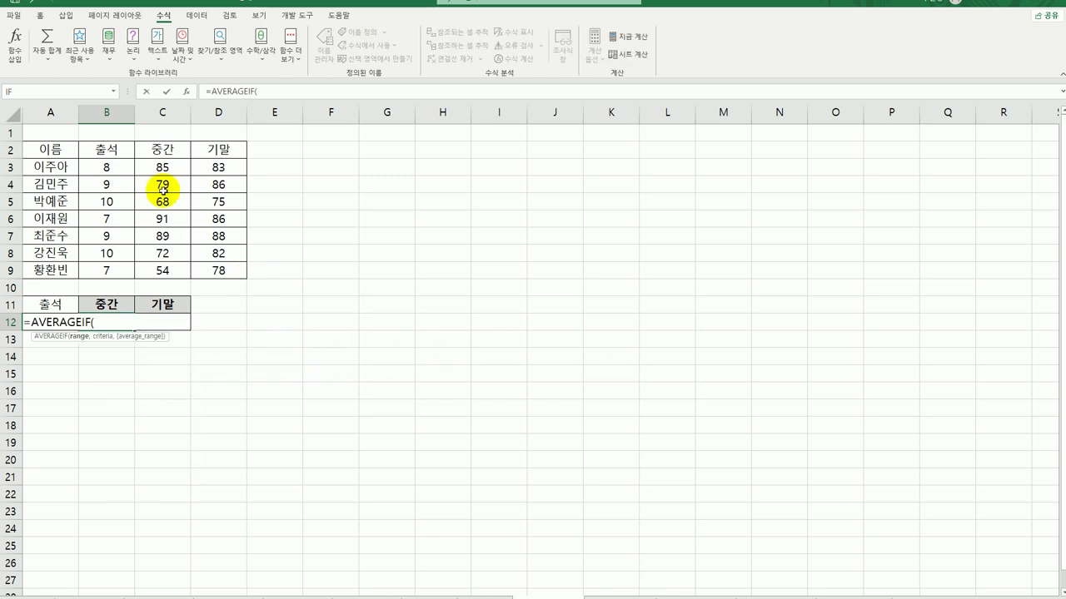
click(183, 90)
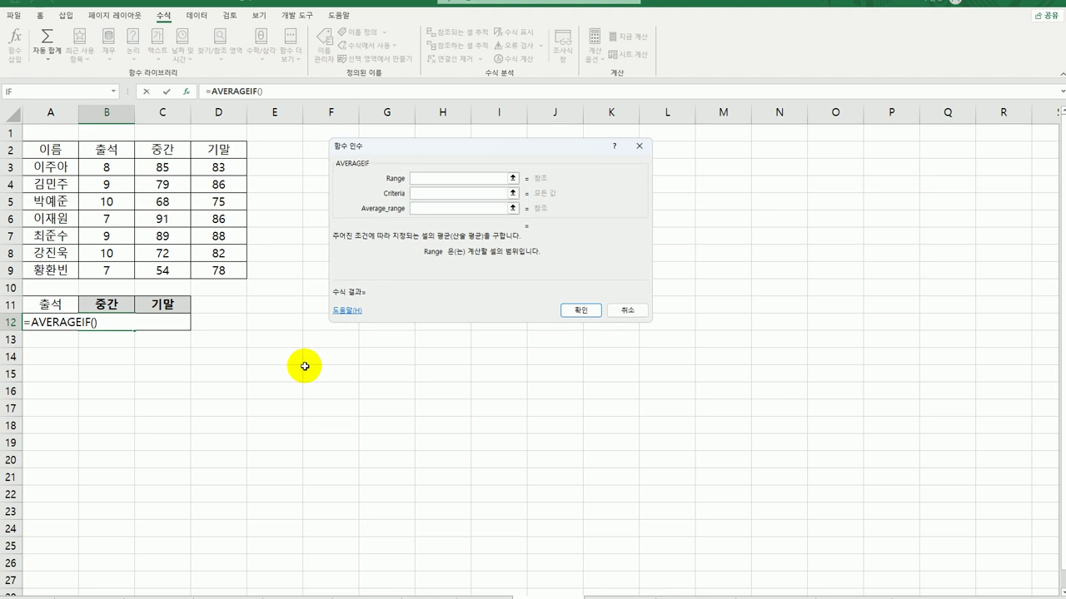
- Complete the AVERAGEIF in B12 with range B3:B9, criteria A12 and average range C3:C9
drag(107, 167, 107, 270)
click(424, 193)
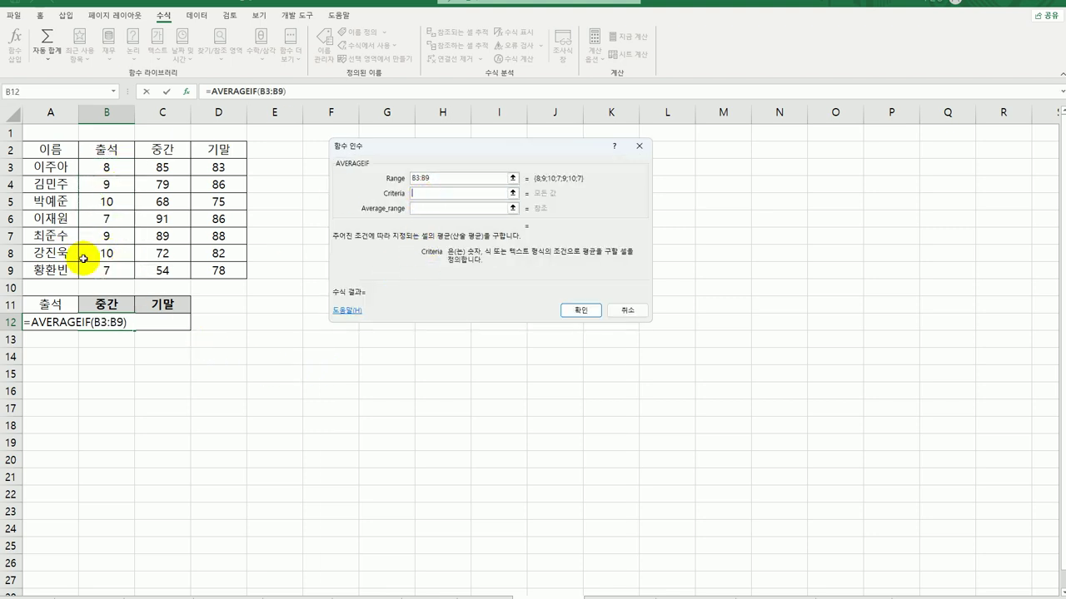
click(41, 323)
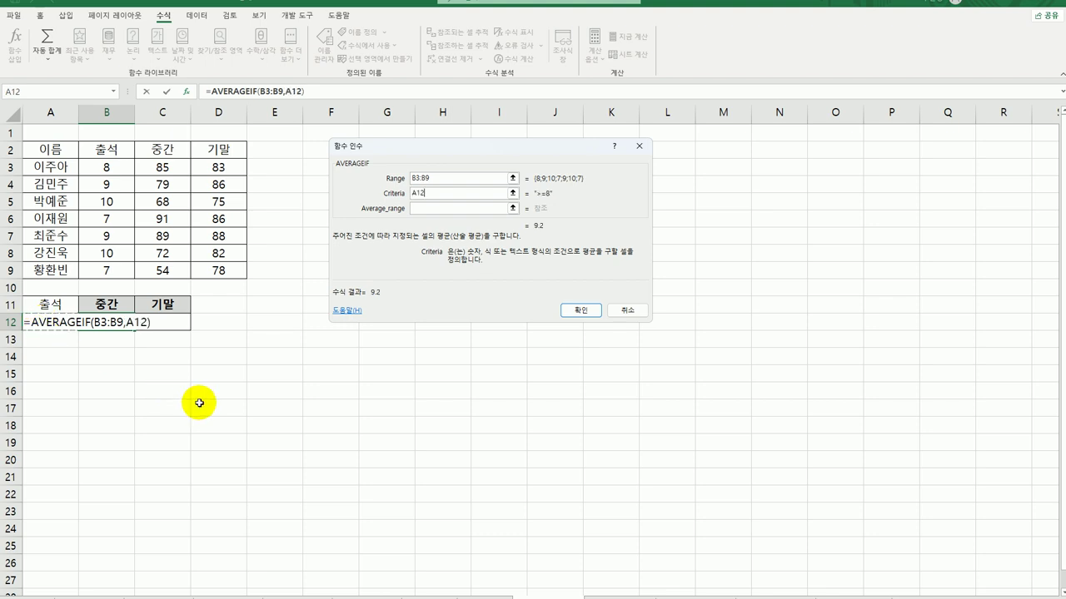
click(420, 211)
drag(159, 167, 166, 271)
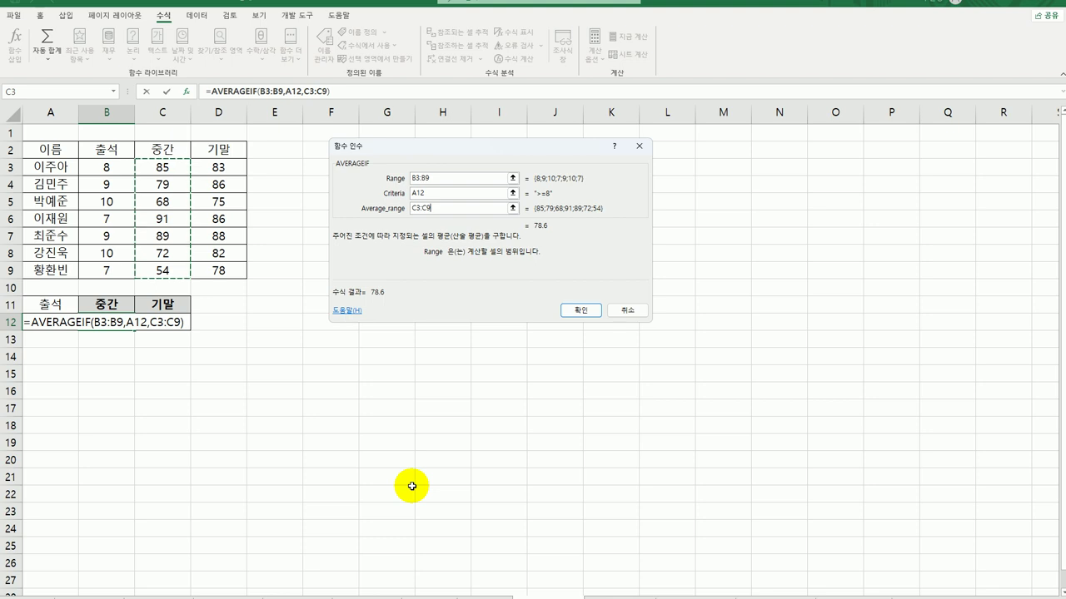
click(582, 311)
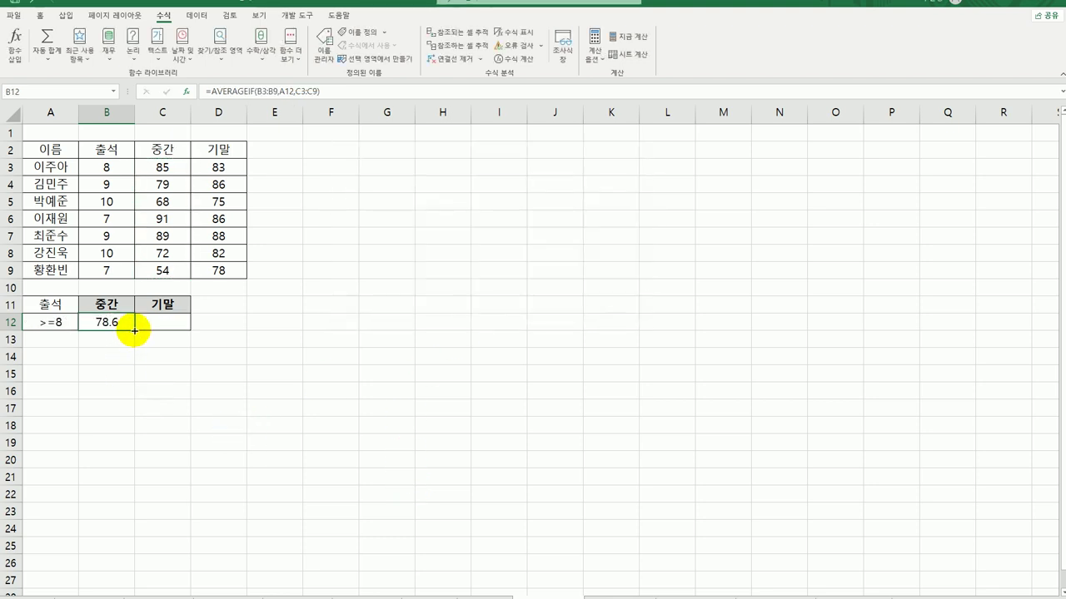
- Try filling the B12 formula across to C12 under 기말 and inspect the cell references in the copy
drag(134, 330, 164, 325)
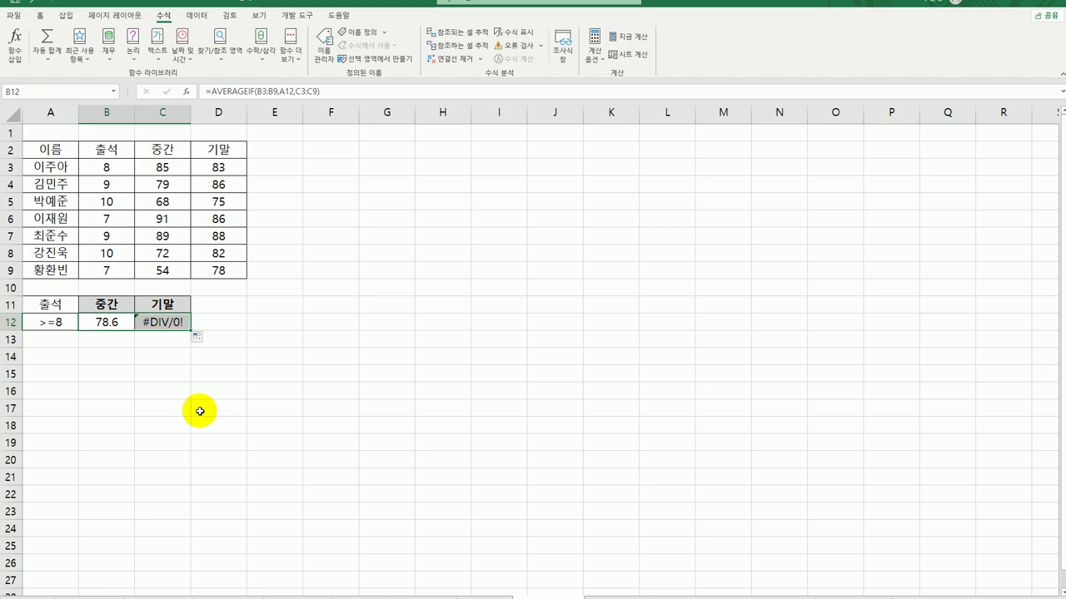
click(164, 323)
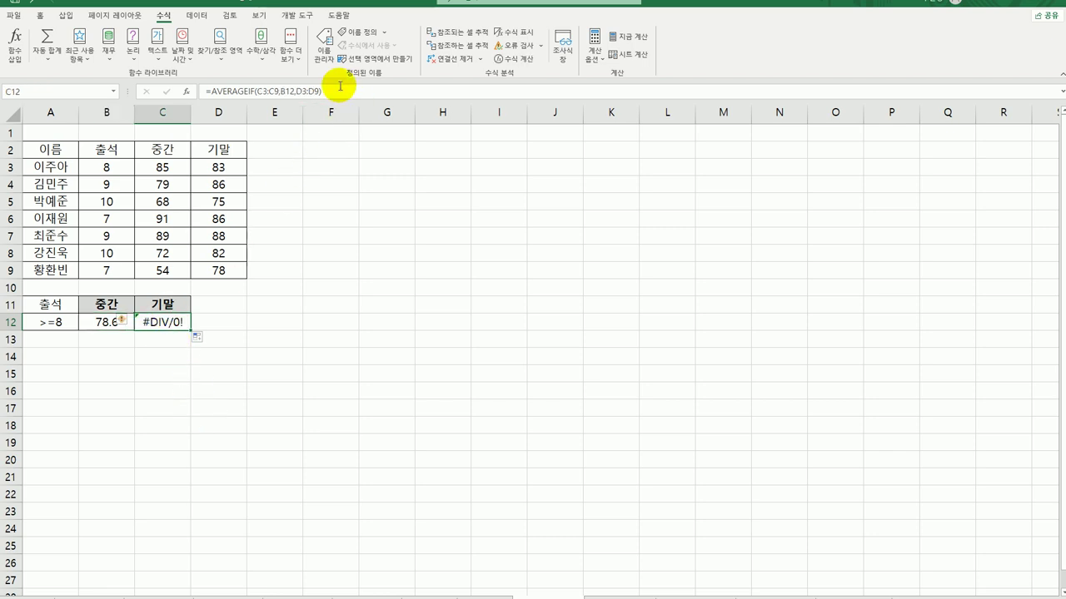
click(341, 89)
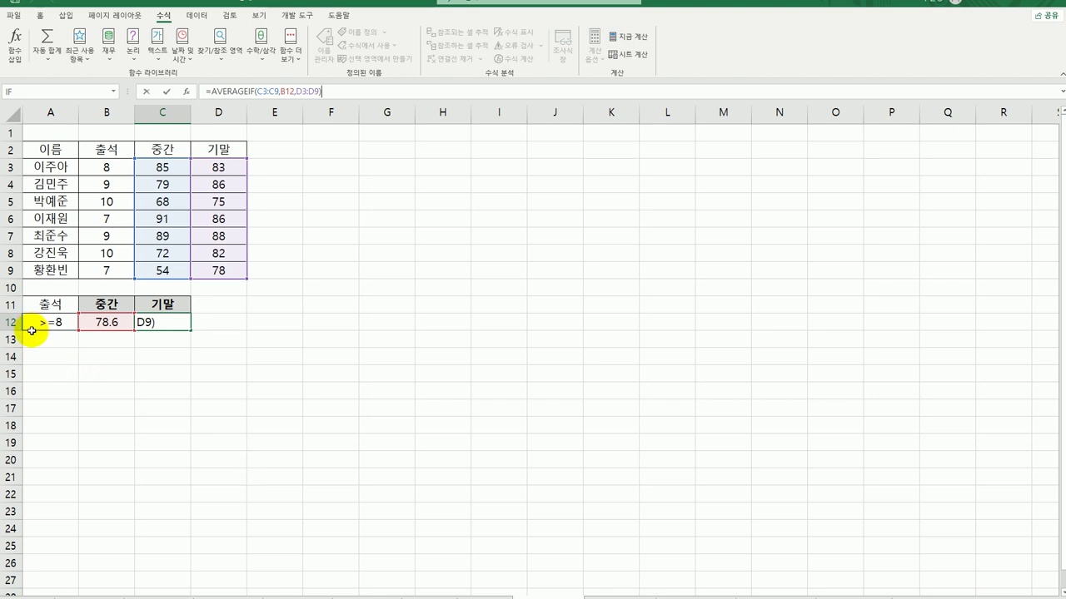
key(Return)
- Make the range and criteria references in the B12 formula absolute as $B$3:$B$9 and $A$12
click(109, 322)
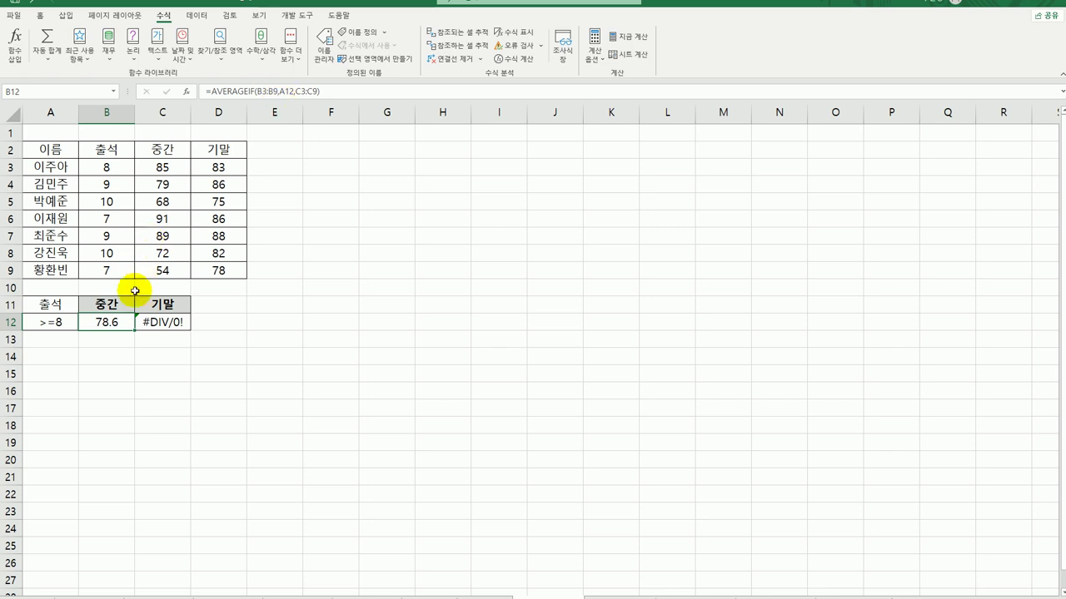
double_click(115, 325)
click(116, 324)
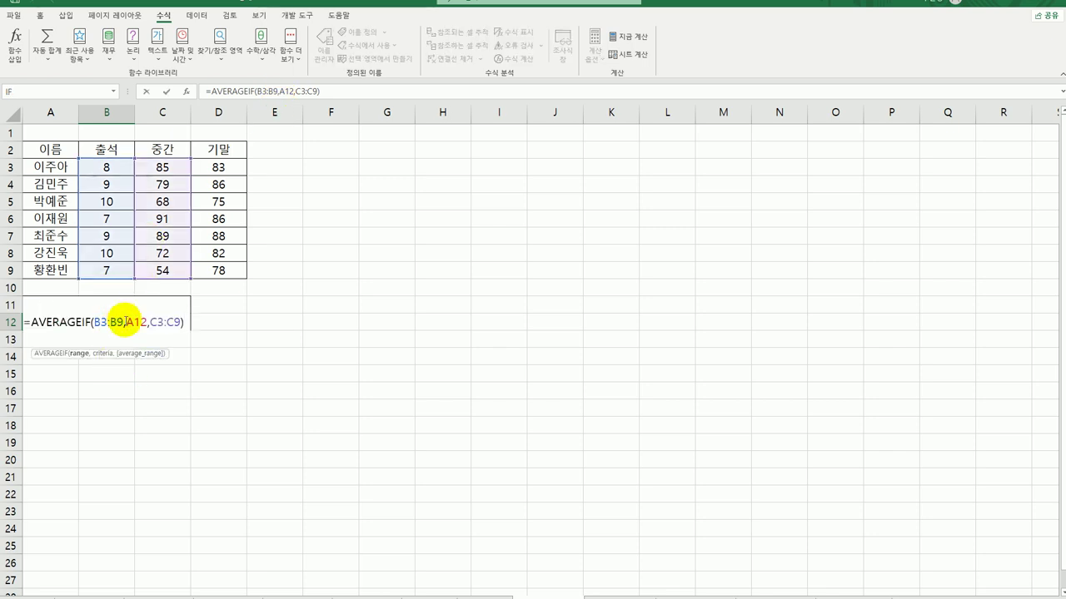
click(118, 323)
drag(117, 322, 94, 321)
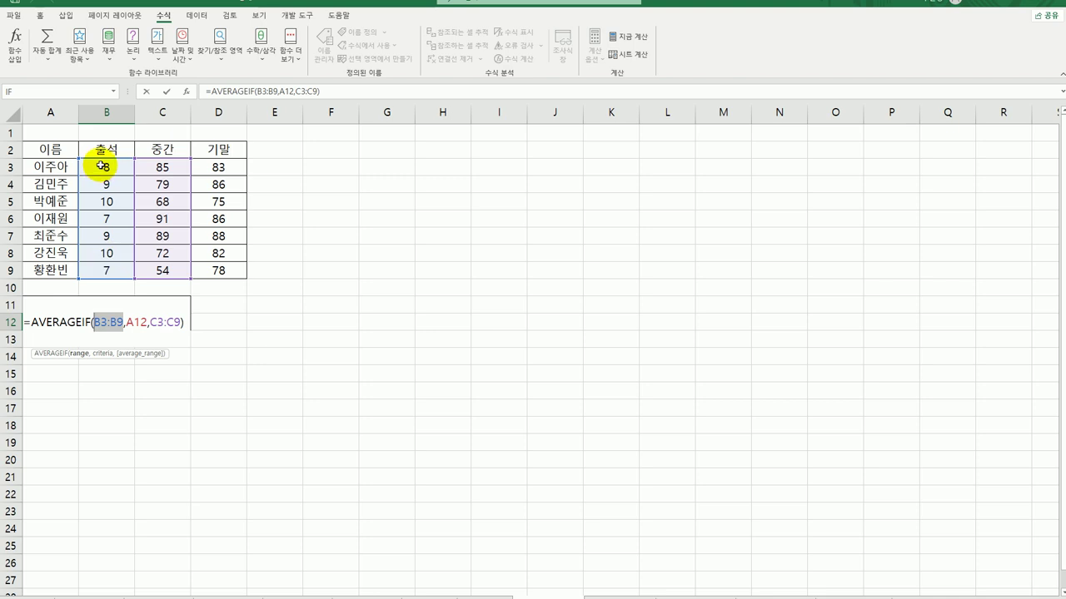
key(F4)
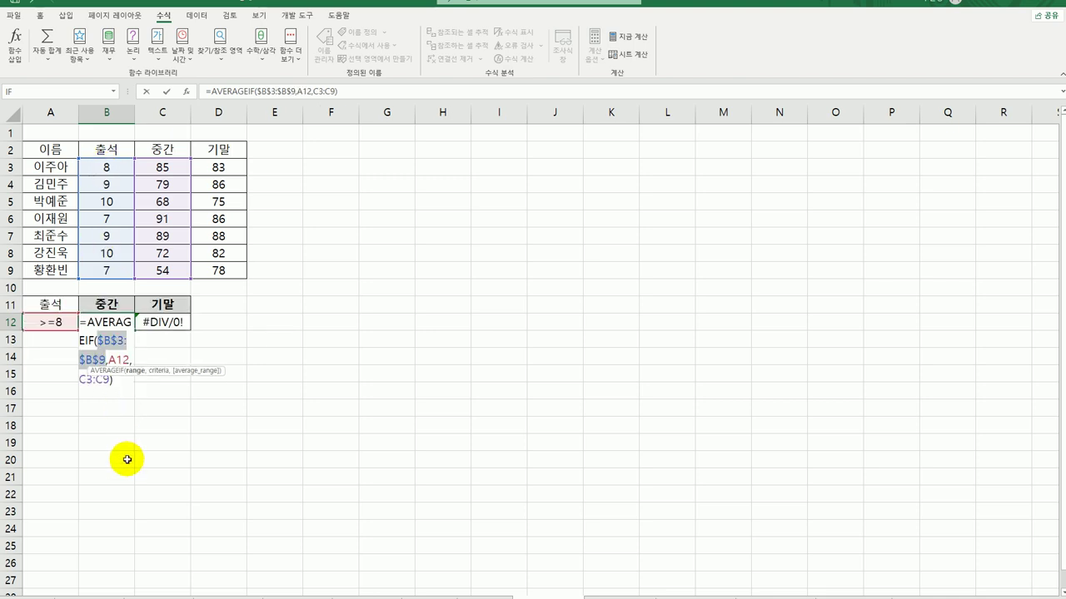
drag(108, 360, 130, 360)
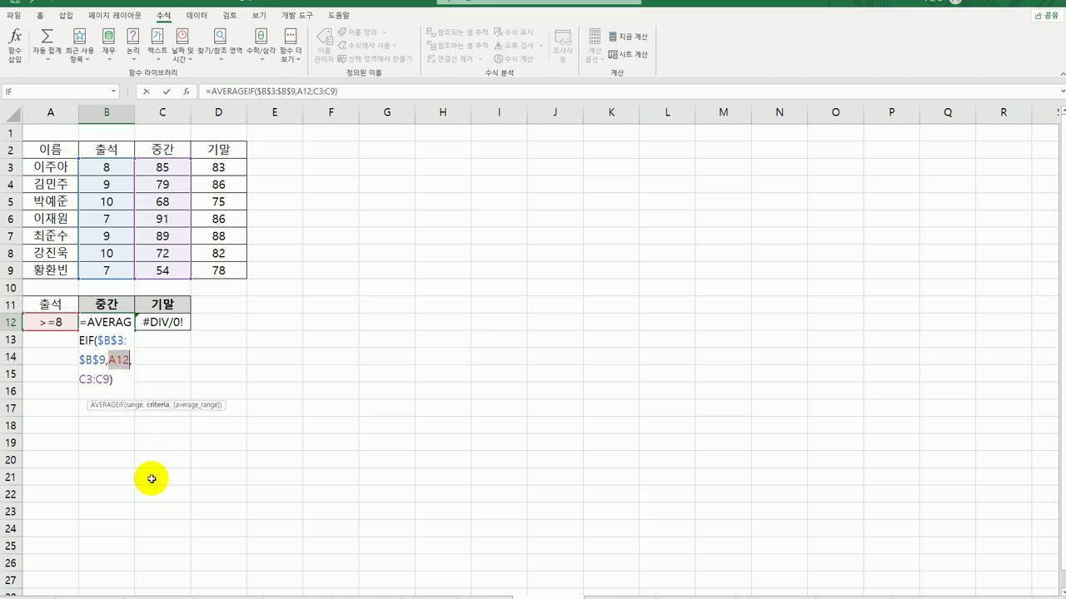
key(F4)
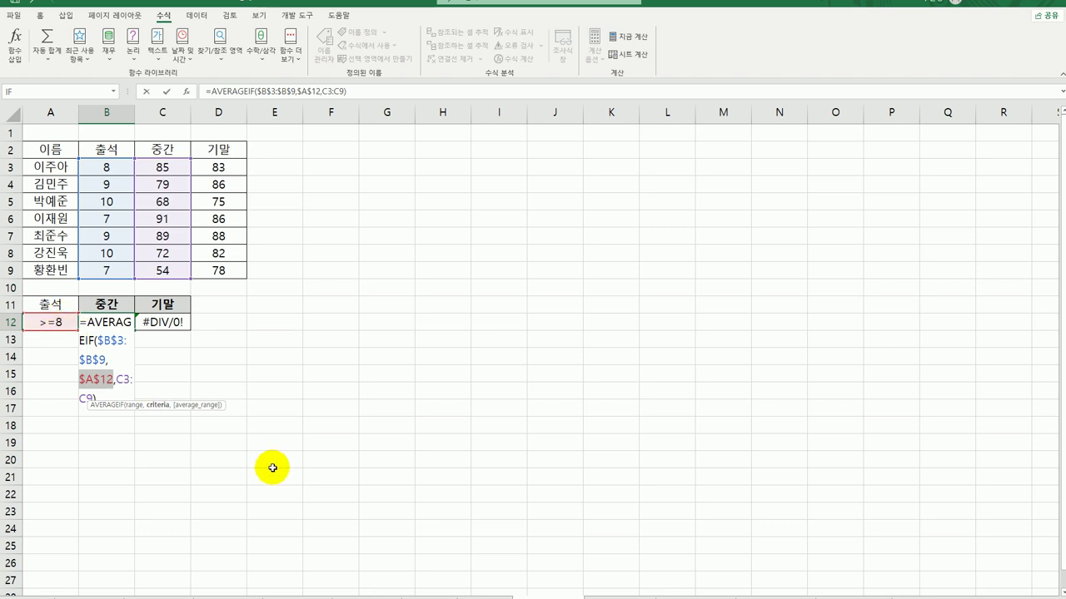
key(Return)
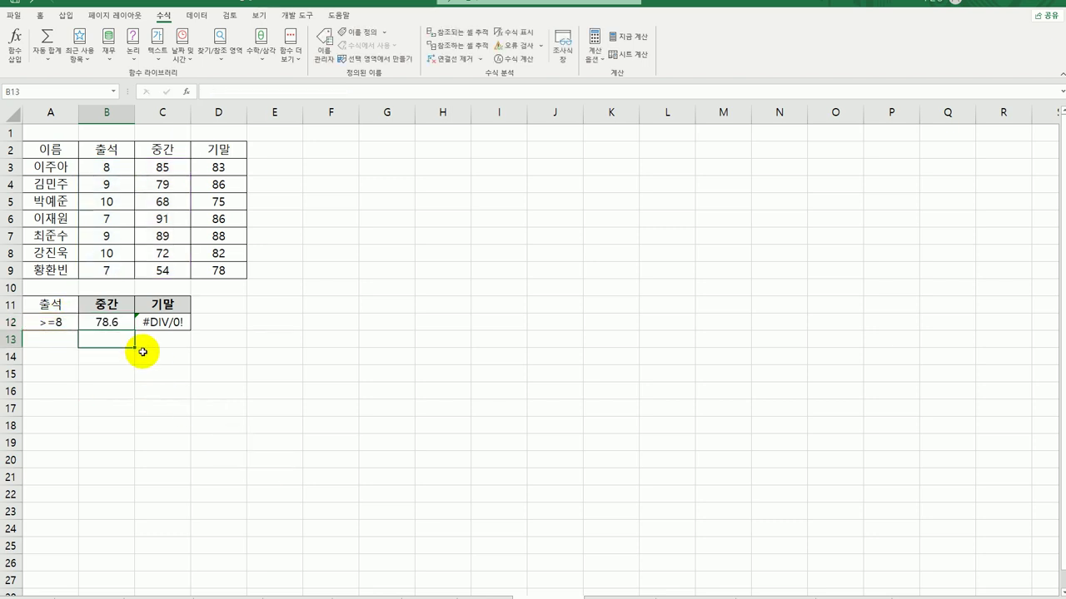
- Fill the AVERAGEIF formula with absolute references from B12 to C12 and check the references in C12
click(103, 323)
drag(173, 332, 171, 331)
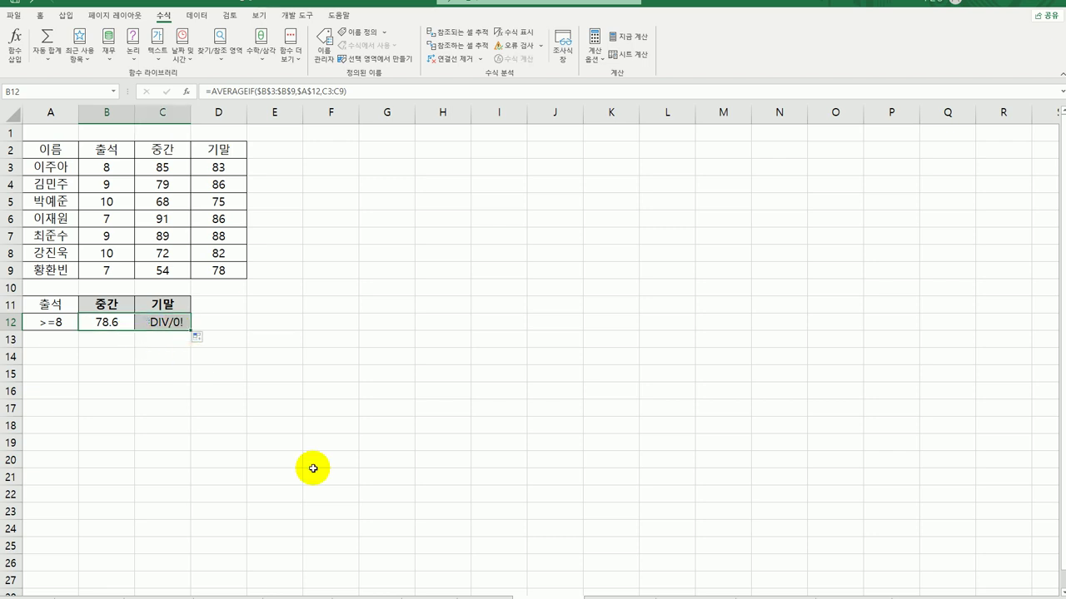
click(152, 325)
double_click(162, 322)
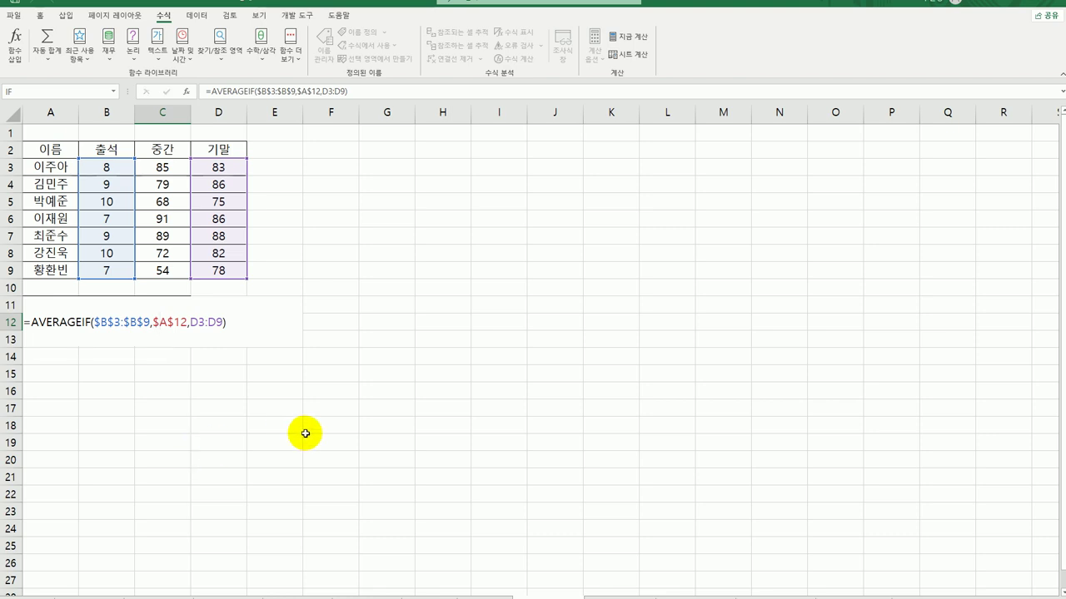
key(Return)
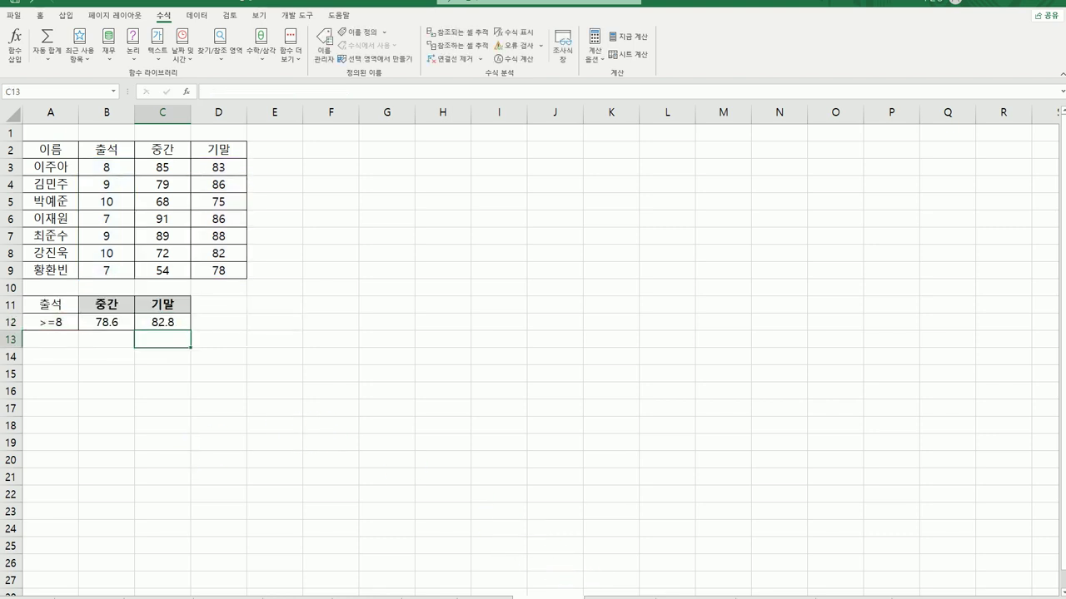
- Compare the midterm and final averages with the AVERAGEIF results sheet and go to the 비만도 측정 example sheet
key(ctrl+Home)
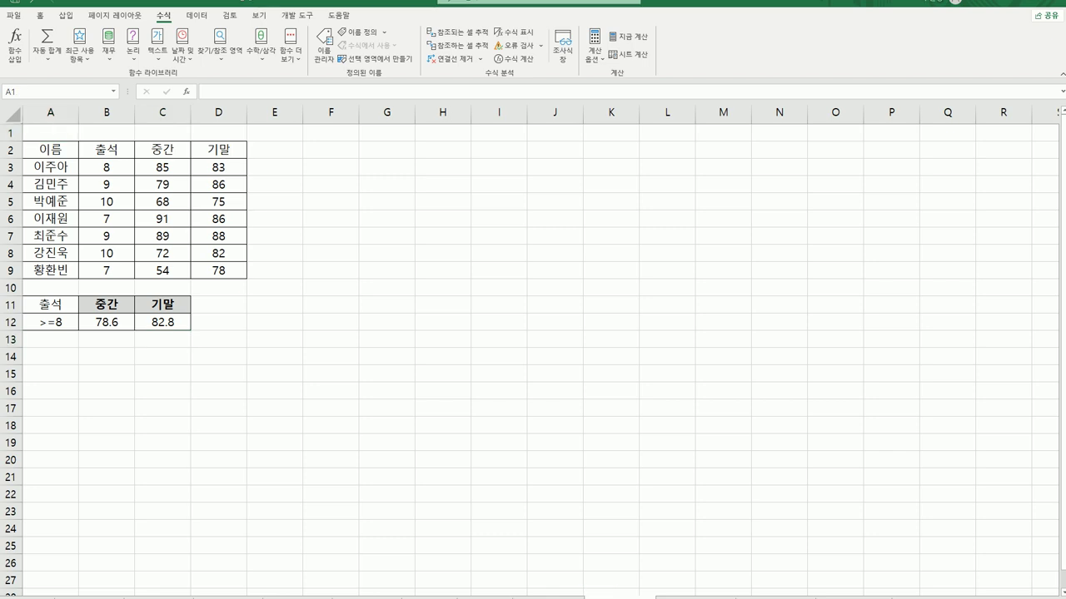
click(683, 596)
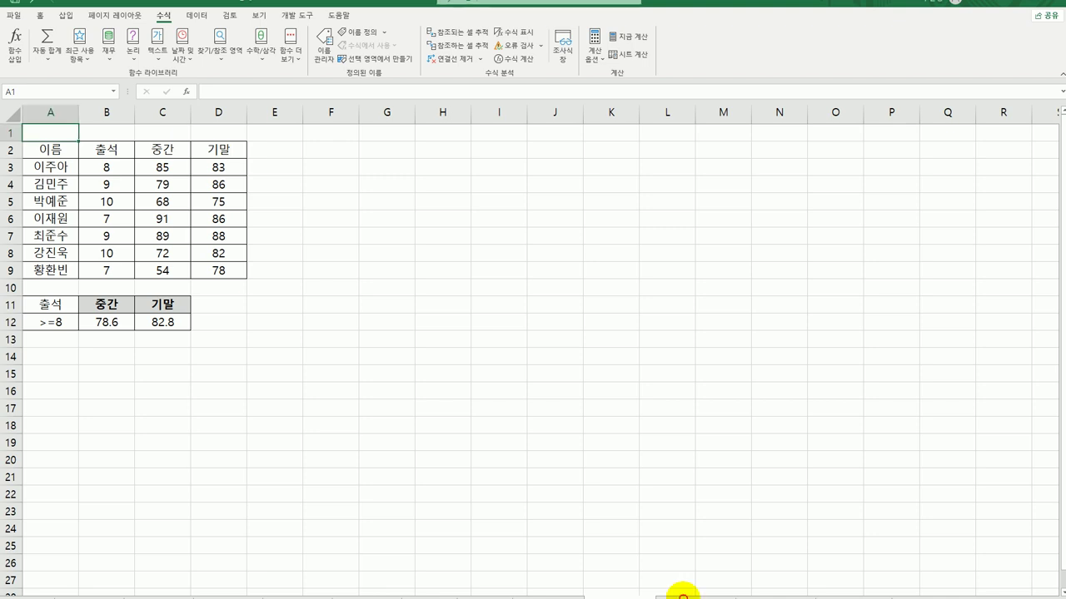
click(683, 595)
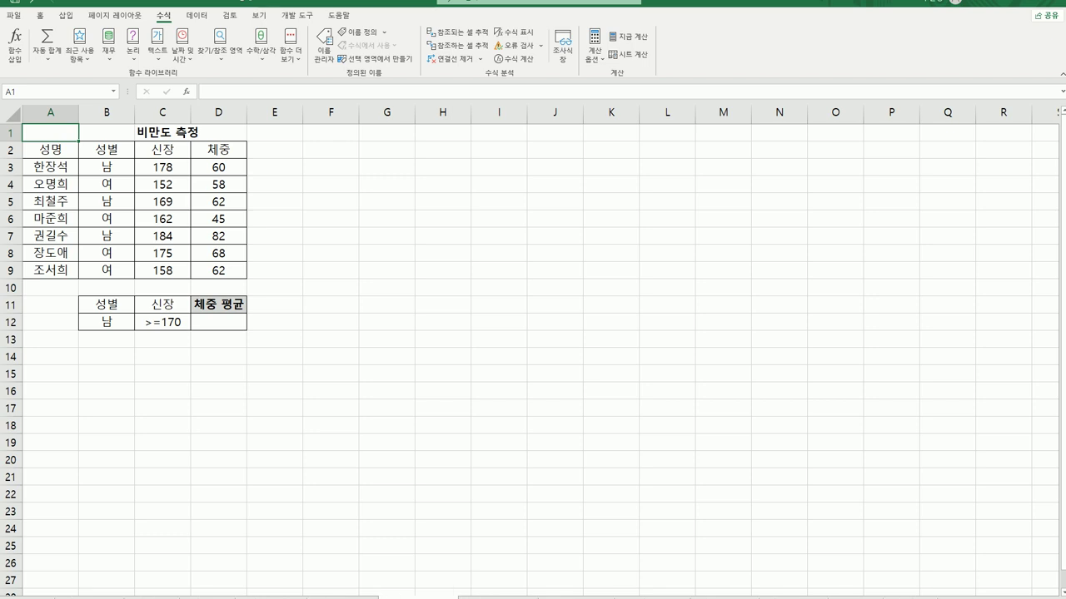
- Start an AVERAGEIFS function in D12 under 체중 평균 and bring up its function arguments
click(218, 322)
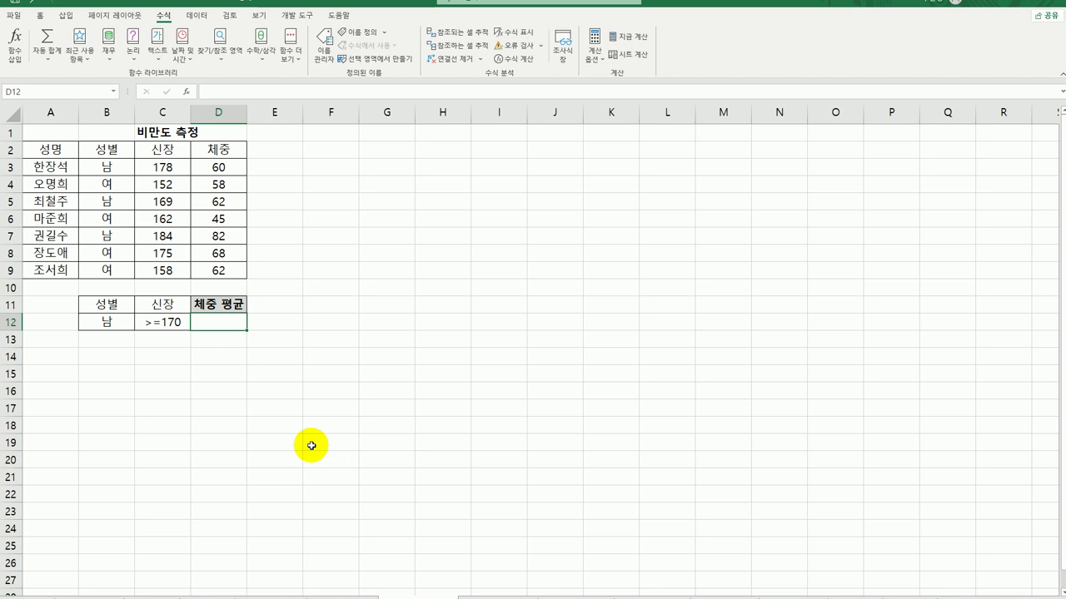
text(=av)
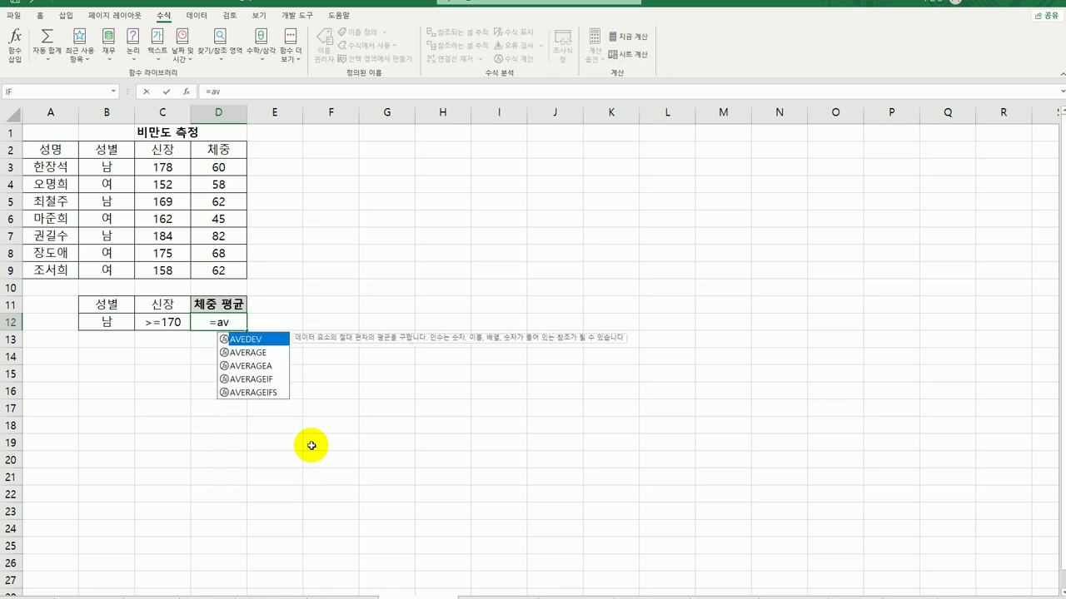
double_click(254, 392)
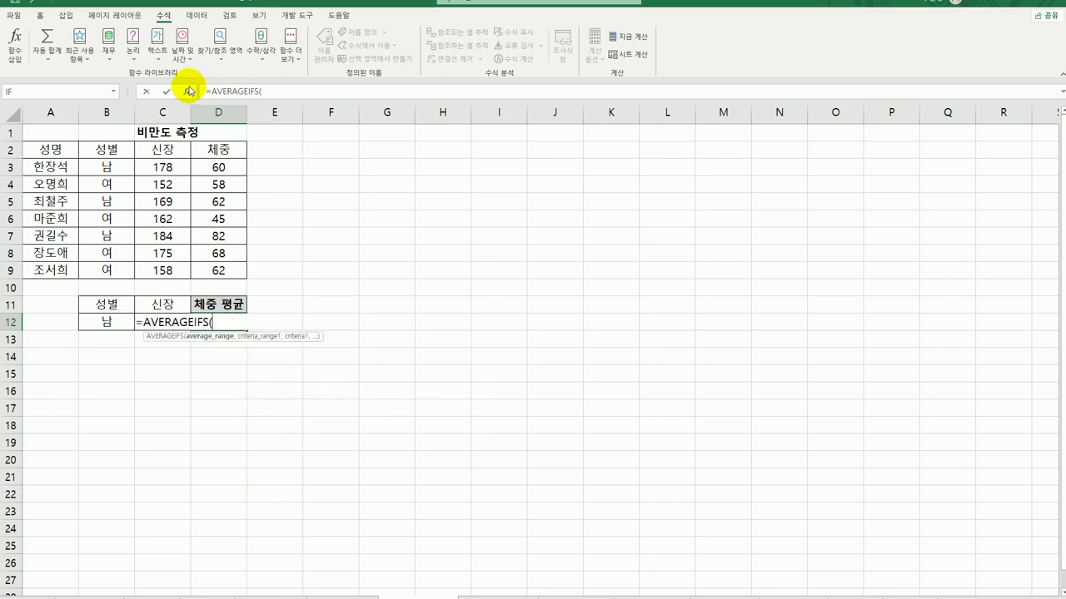
click(186, 90)
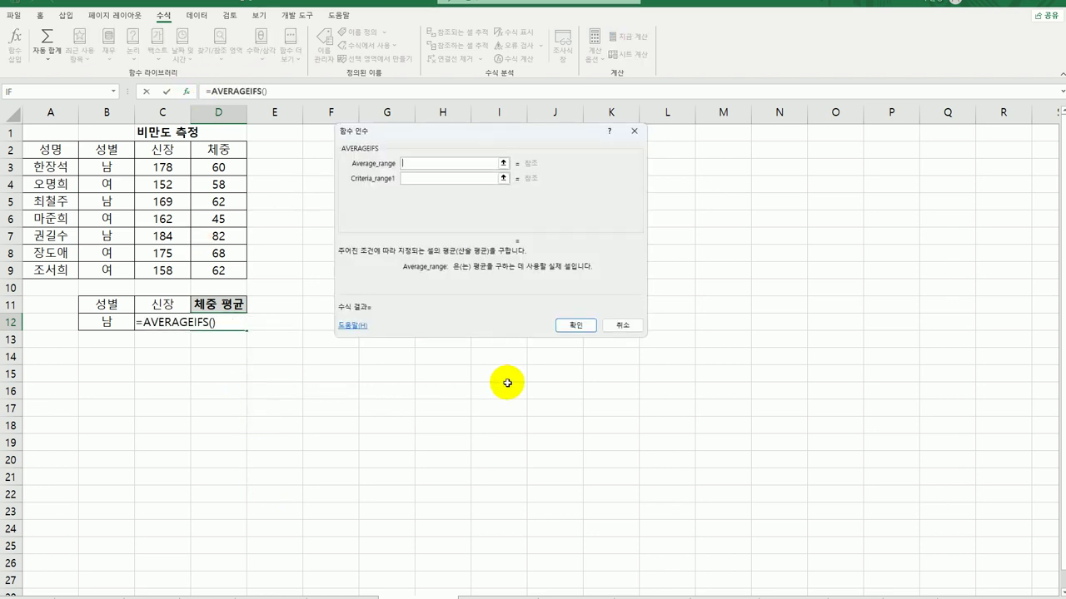
- Set the AVERAGEIFS average range to D3:D9 and its first condition to range B3:B9 with criterion "남"
drag(232, 169, 230, 271)
click(422, 178)
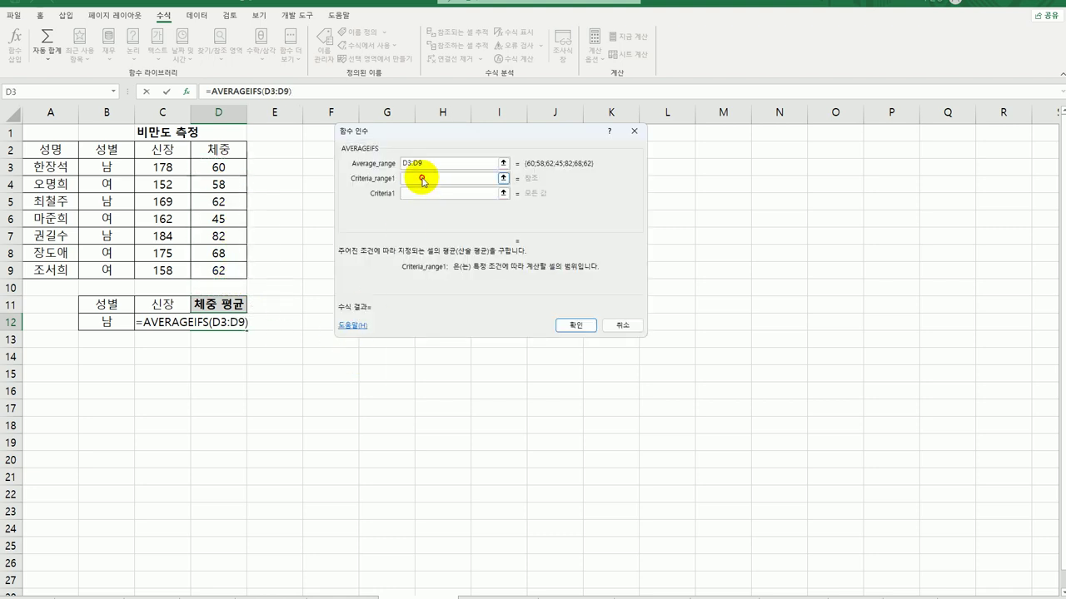
drag(112, 166, 106, 269)
click(460, 192)
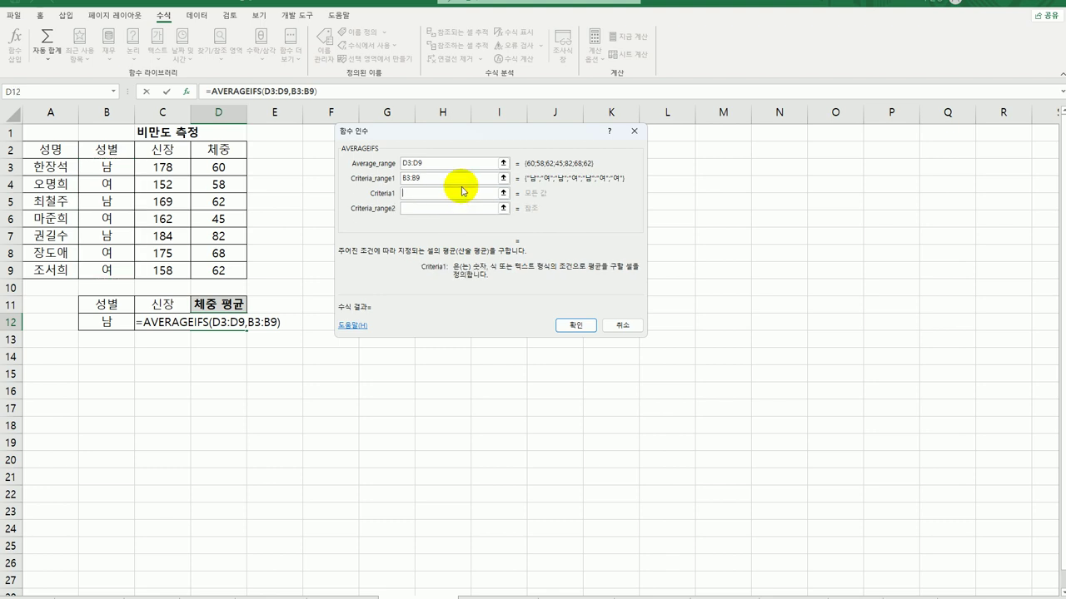
text(sk)
key(BackSpace)
key(Hangul)
text(ㄴ)
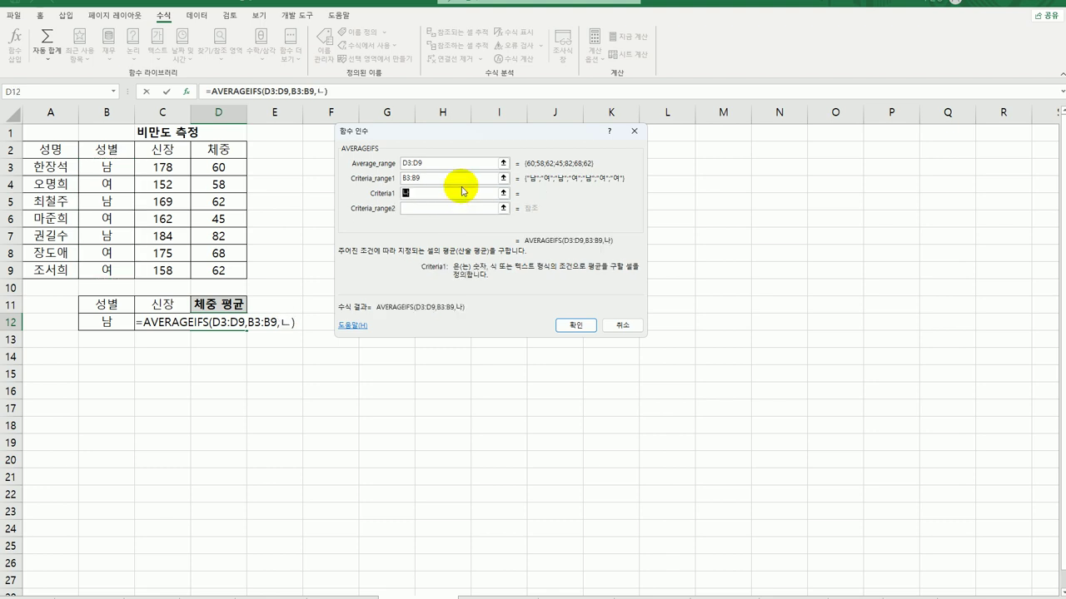
key(Tab)
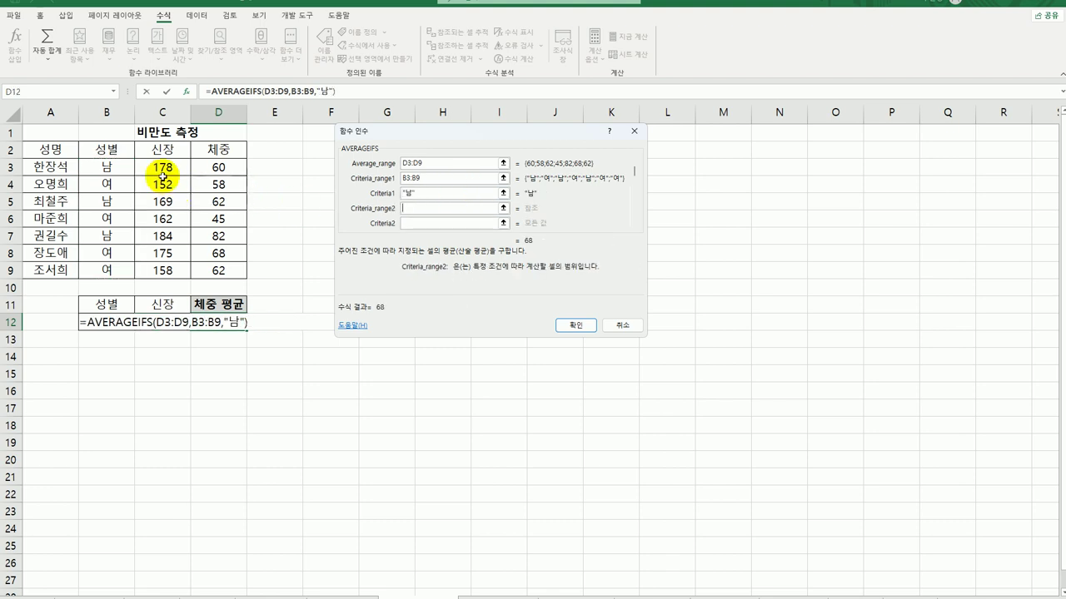
- Add the second AVERAGEIFS condition with range C3:C9 and criterion C12, and enter the formula in D12
drag(162, 170, 162, 270)
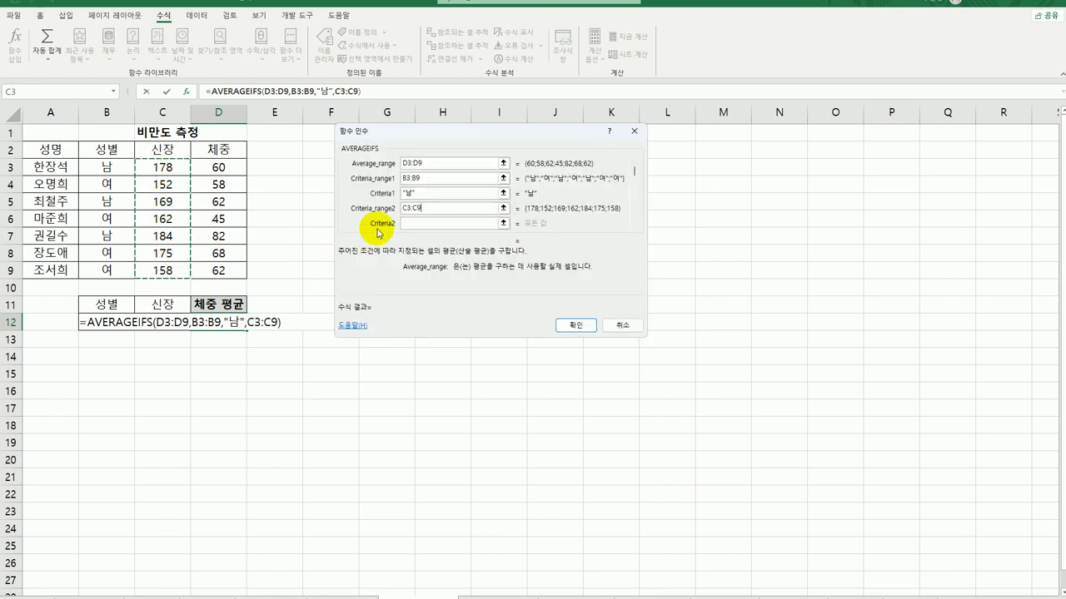
click(422, 224)
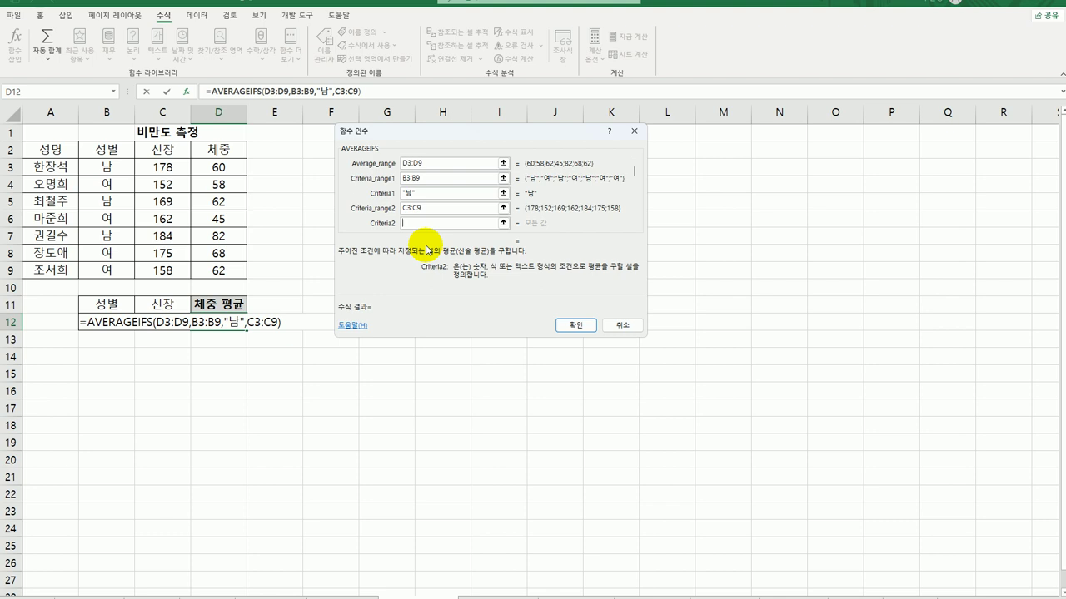
click(162, 323)
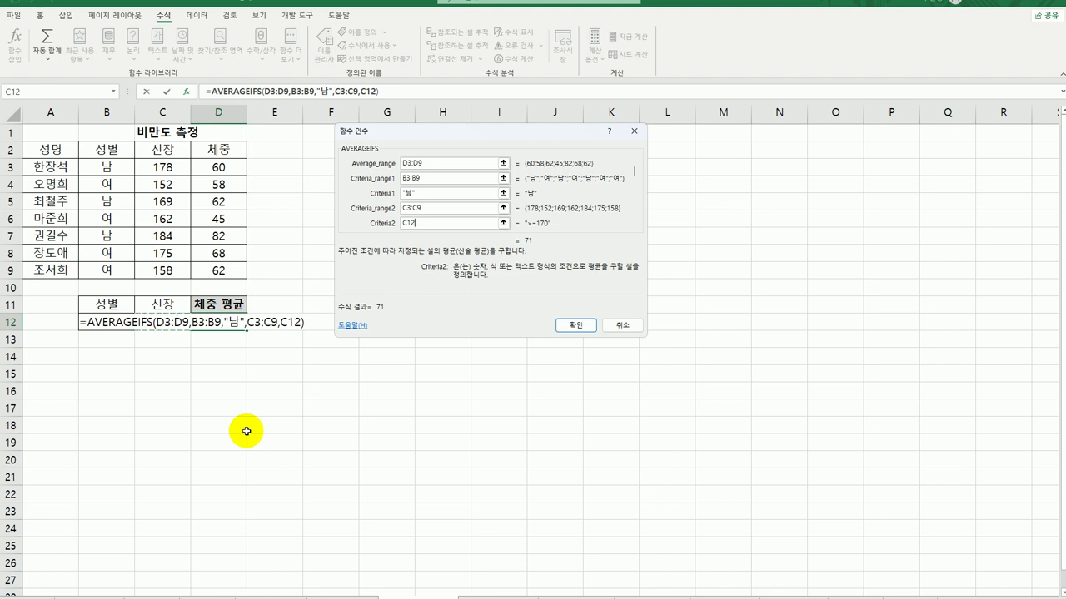
click(569, 325)
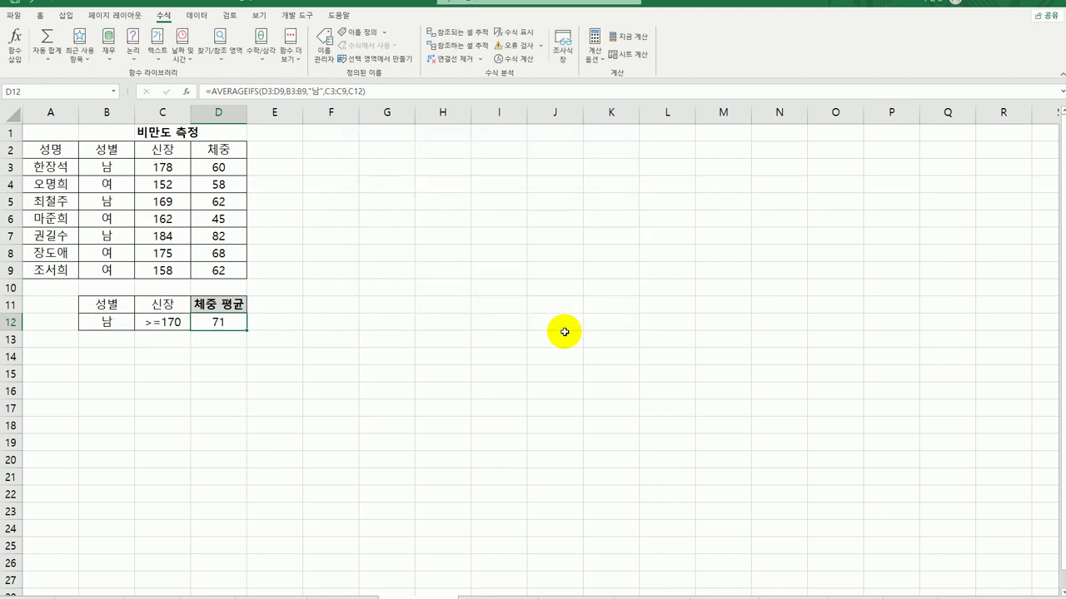
- Review the conditions in B12:C12 and the formula in D12, and go to the 직원 근무 평가 example sheet
drag(116, 321, 157, 323)
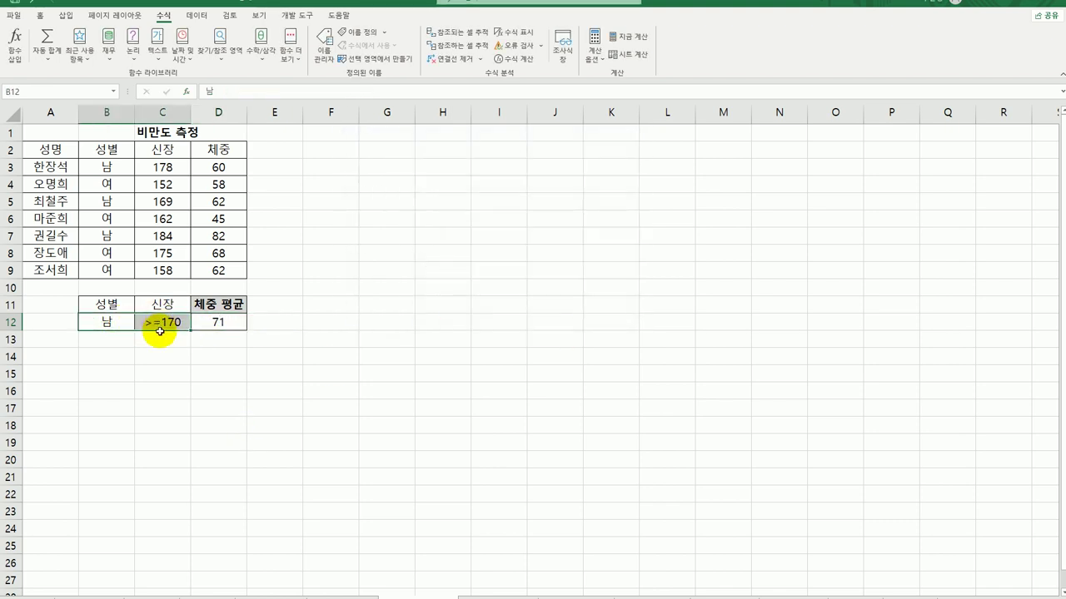
click(219, 328)
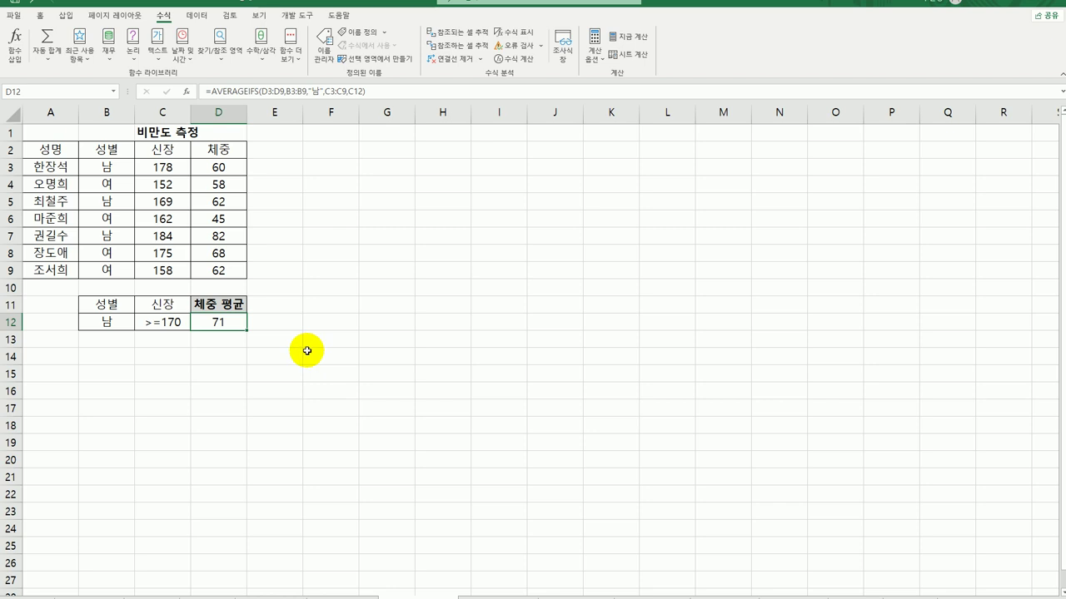
click(491, 593)
click(491, 593)
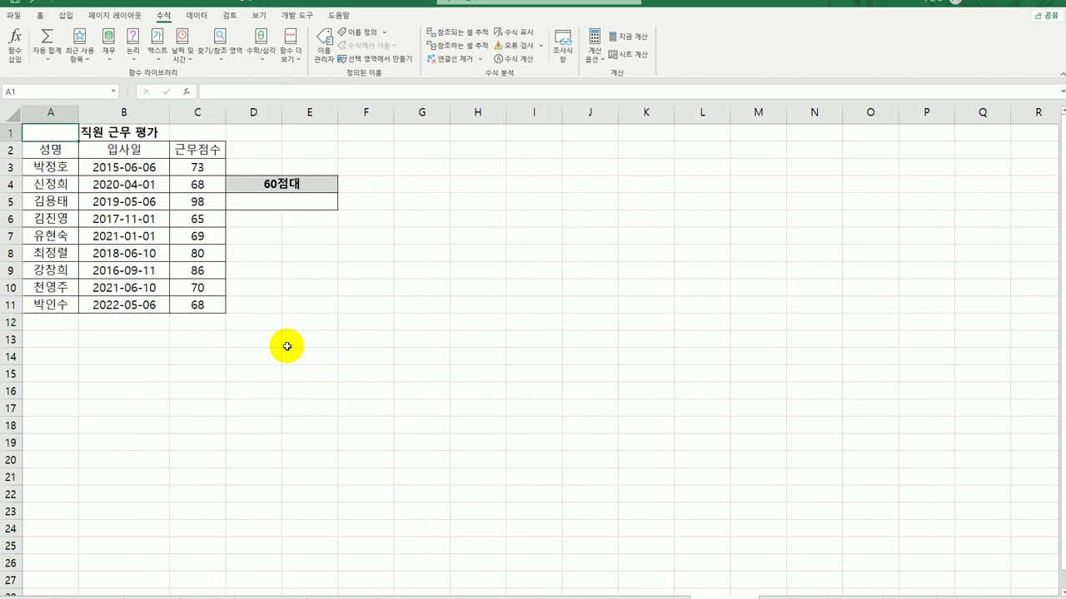
- Start a COUNTIFS function in D5 under 60점대 and bring up its function arguments
click(283, 202)
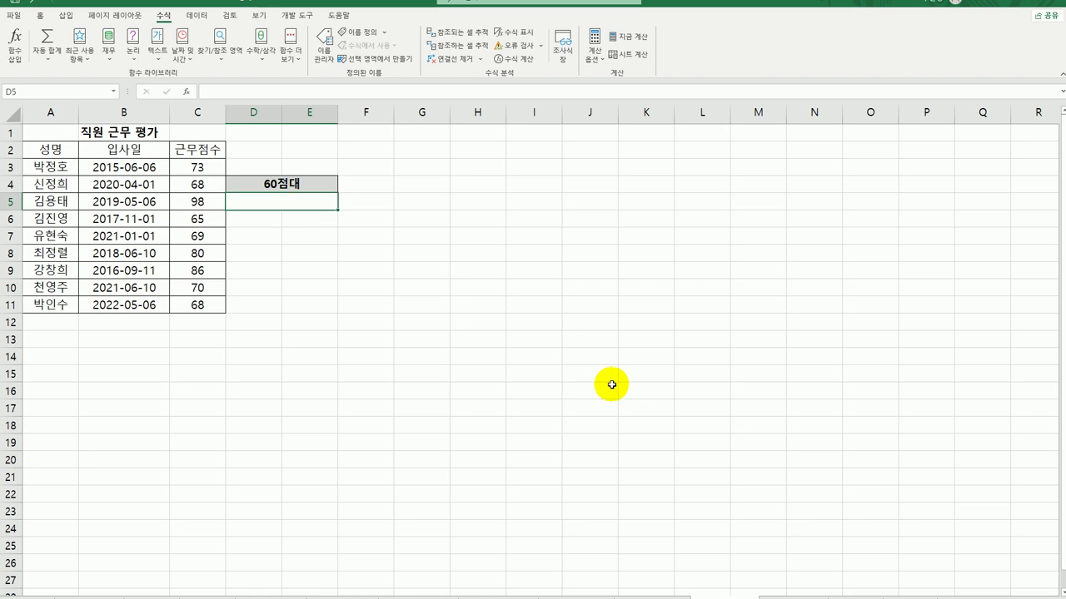
text(=)
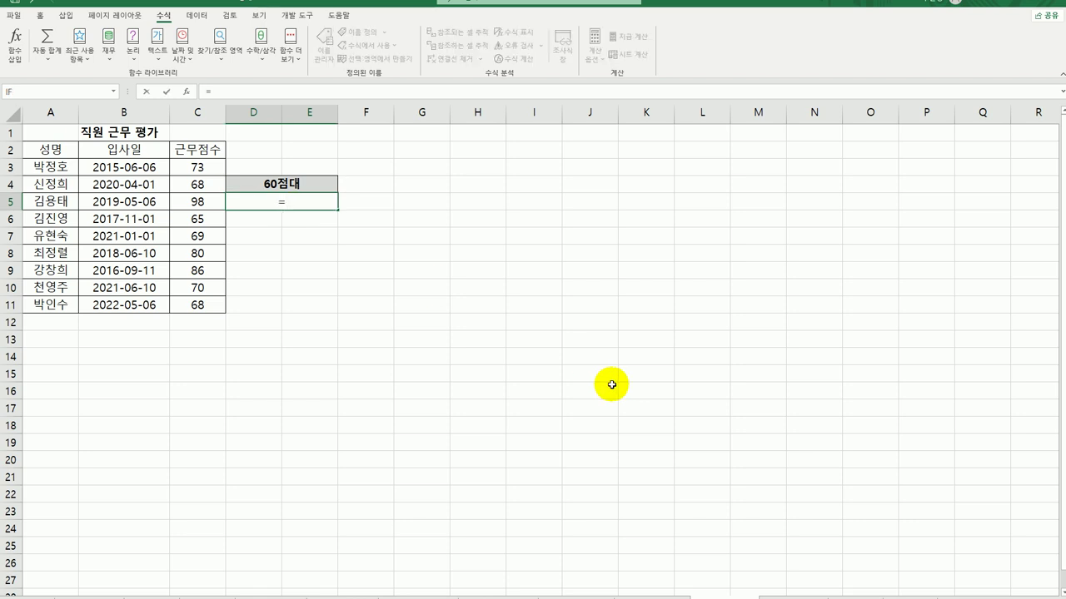
text(ㅊ)
key(BackSpace)
text(coun)
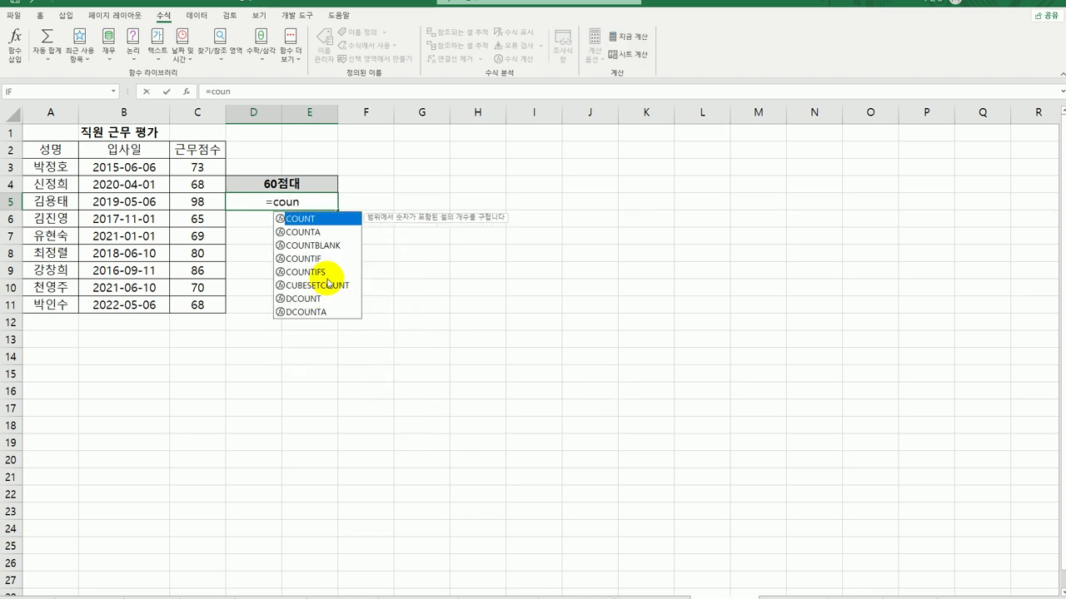
click(324, 278)
double_click(322, 277)
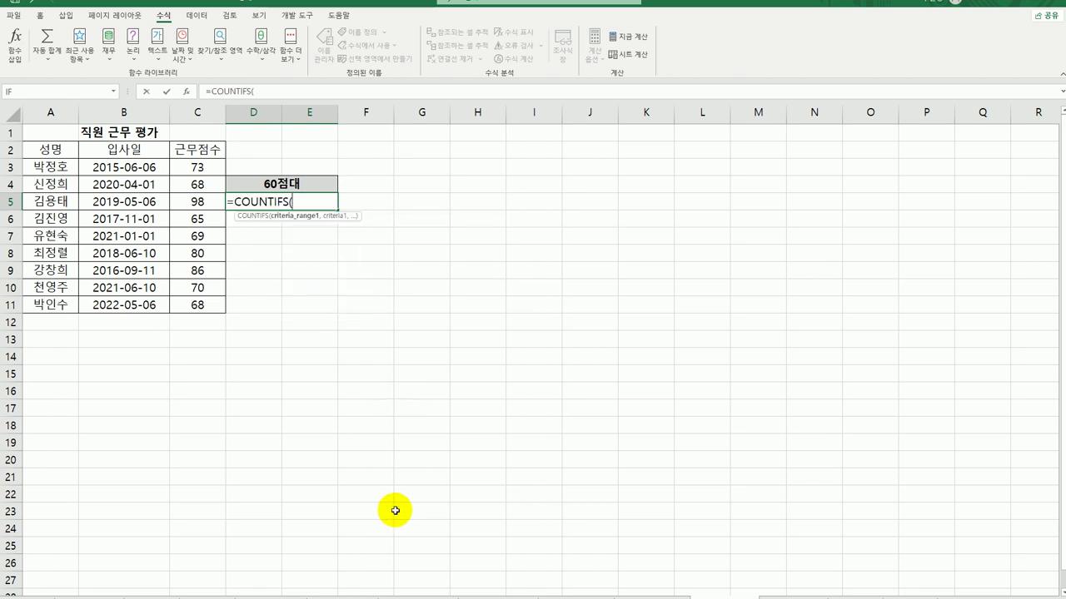
click(187, 91)
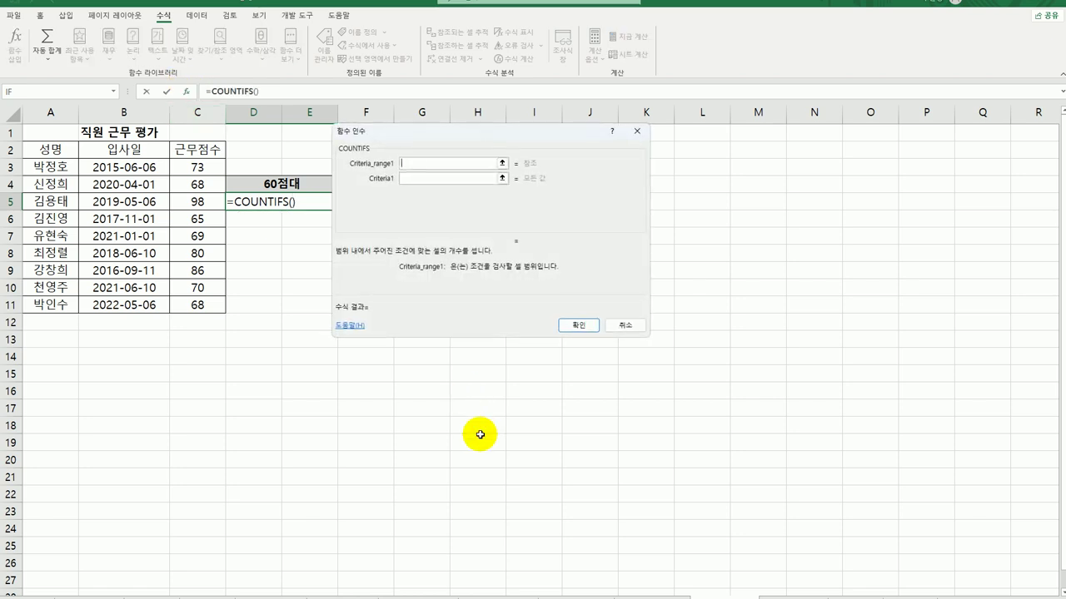
- Set the first COUNTIFS condition to range C3:C11 with criterion ">=60"
click(200, 169)
drag(200, 168, 199, 305)
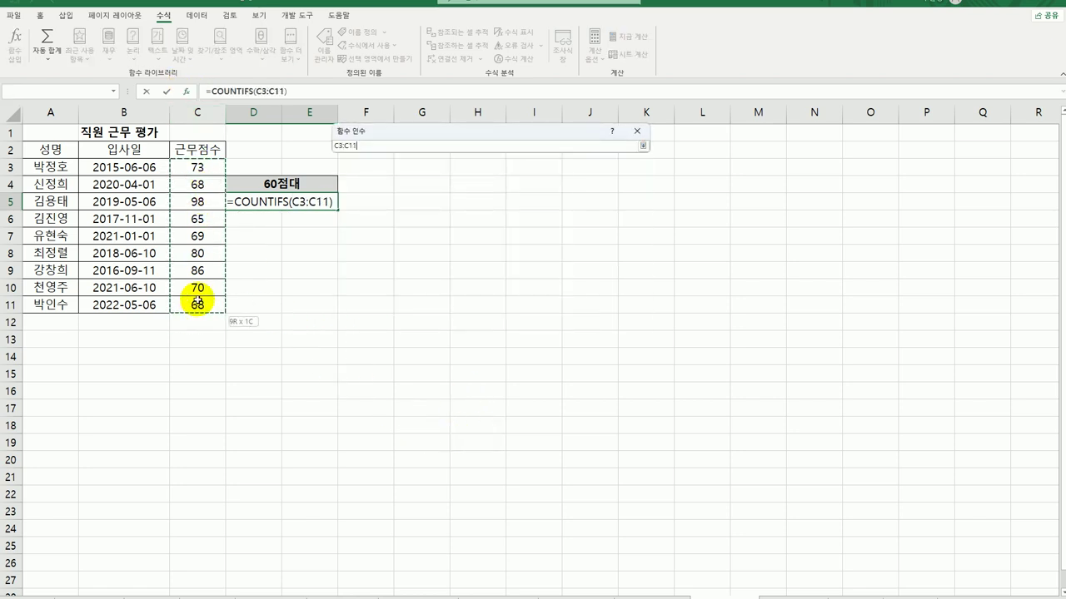
click(404, 179)
text(>=60)
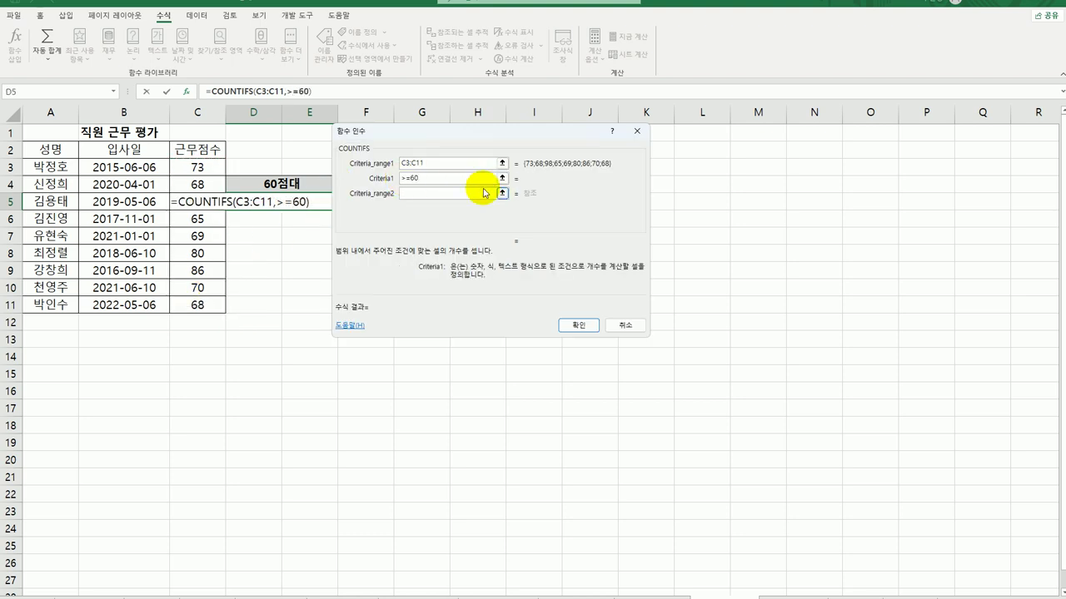
- Add the second COUNTIFS condition with range C3:C11 and criterion "<70", and enter the formula in D5
click(461, 198)
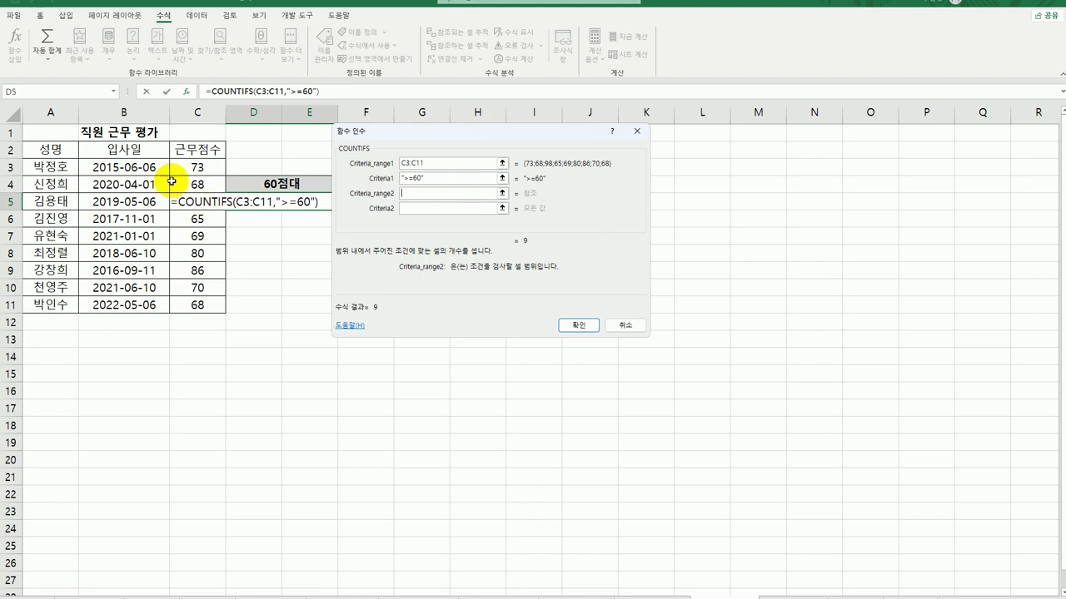
drag(199, 168, 198, 306)
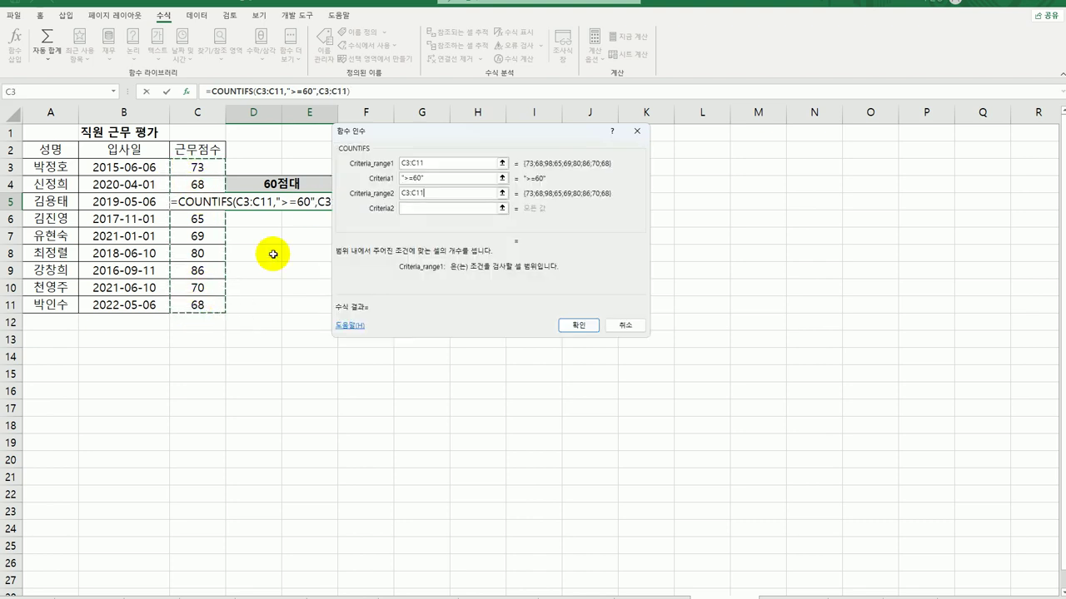
click(432, 208)
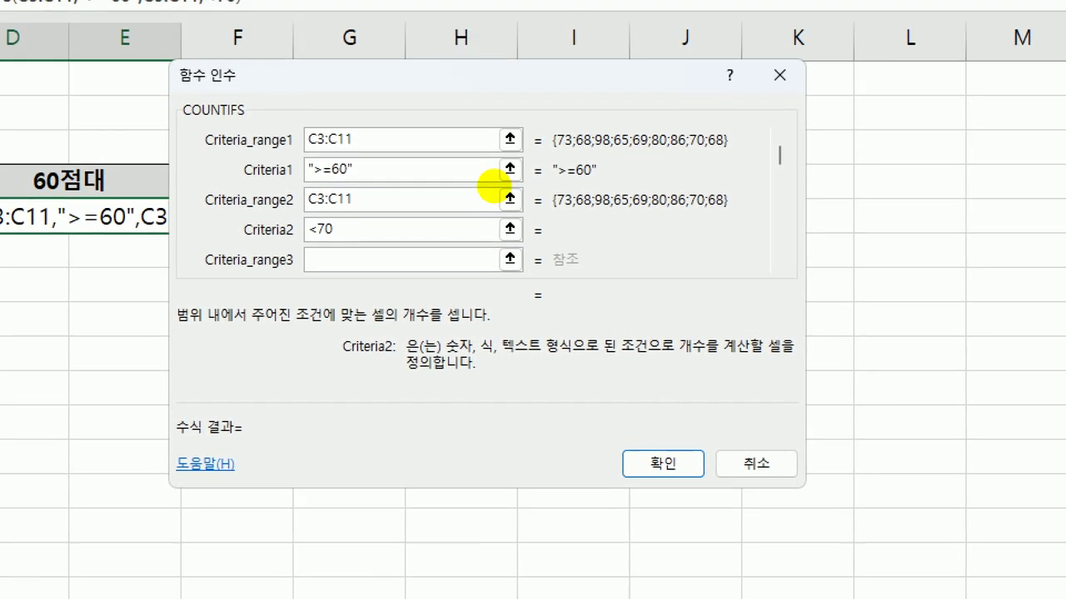
mouse_move(301, 131)
mouse_down()
mouse_move(328, 152)
mouse_move(374, 141)
mouse_move(354, 104)
mouse_move(355, 189)
mouse_up()
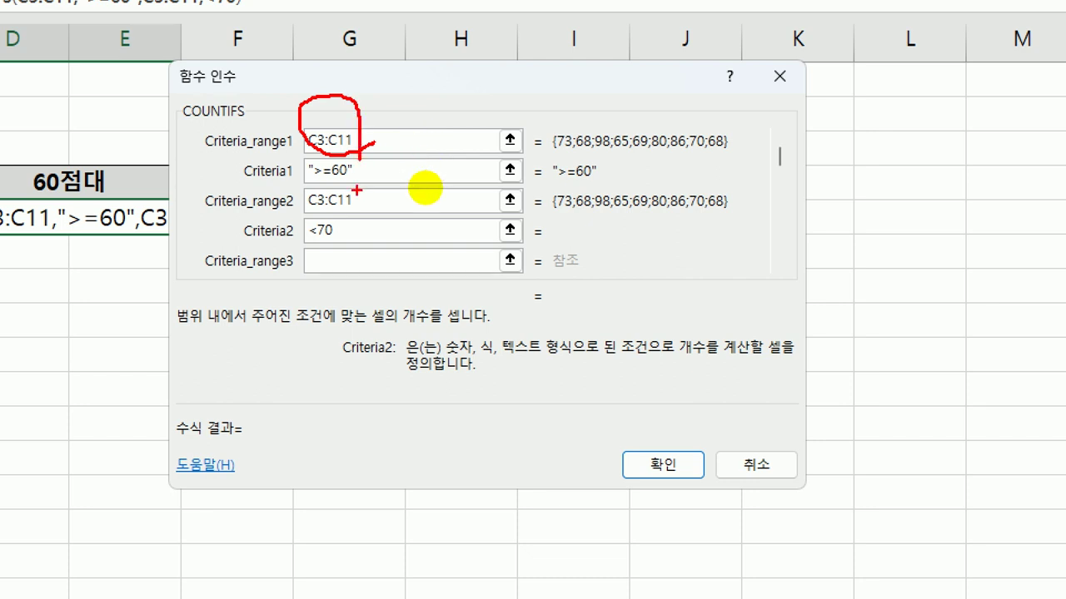
mouse_move(271, 197)
mouse_down()
mouse_move(367, 204)
mouse_move(333, 207)
mouse_up()
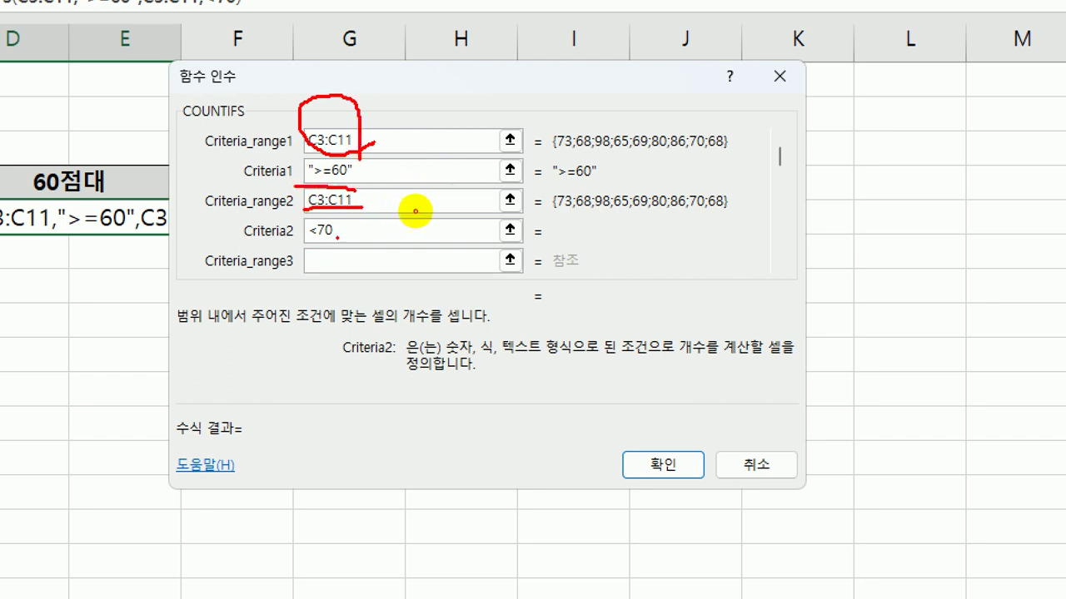
drag(302, 242, 338, 236)
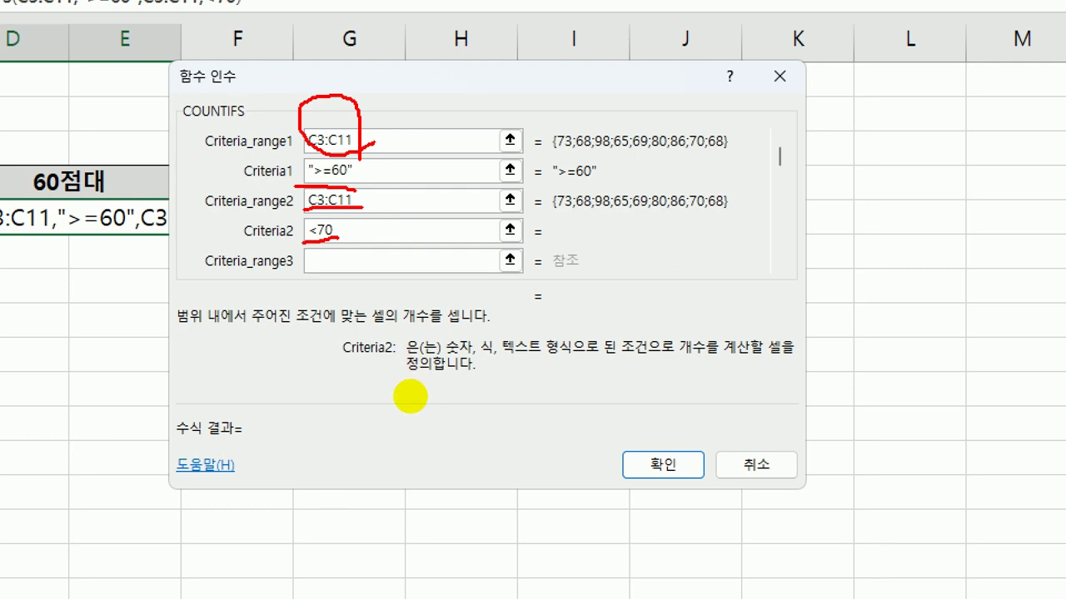
key(Escape)
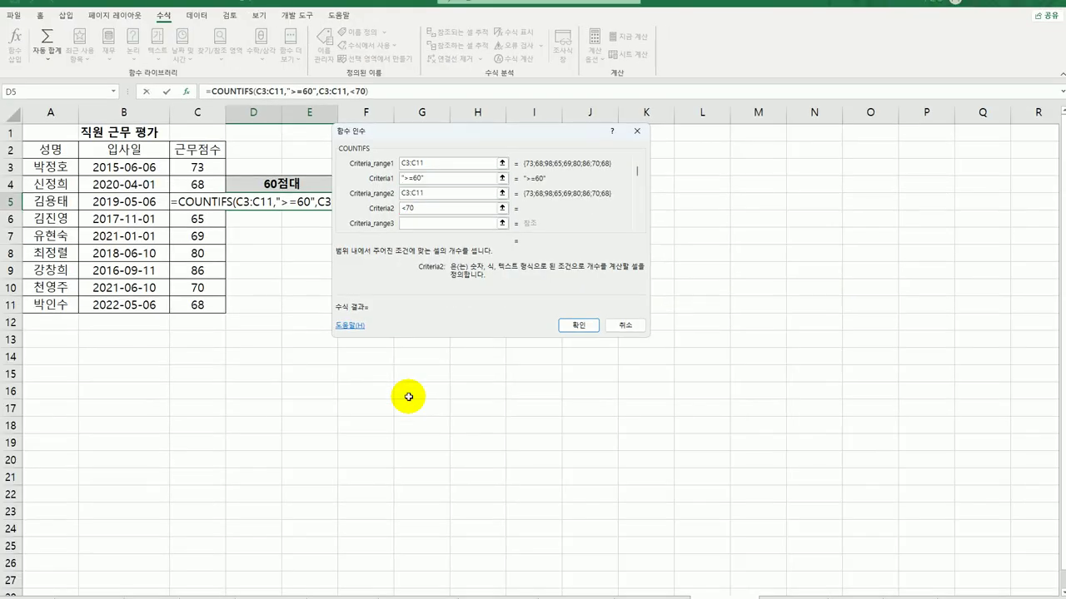
click(578, 325)
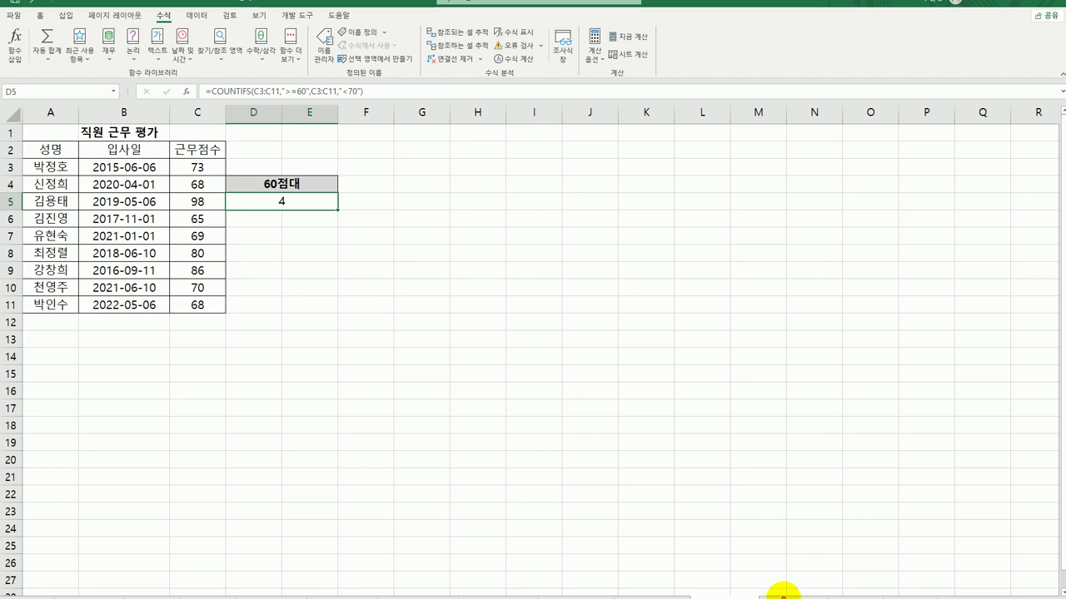
- Go to the 프로젝트-T 심사표 example sheet and enter =MAXA(B3:F3) in G3 under 최대값
key(ctrl+Home)
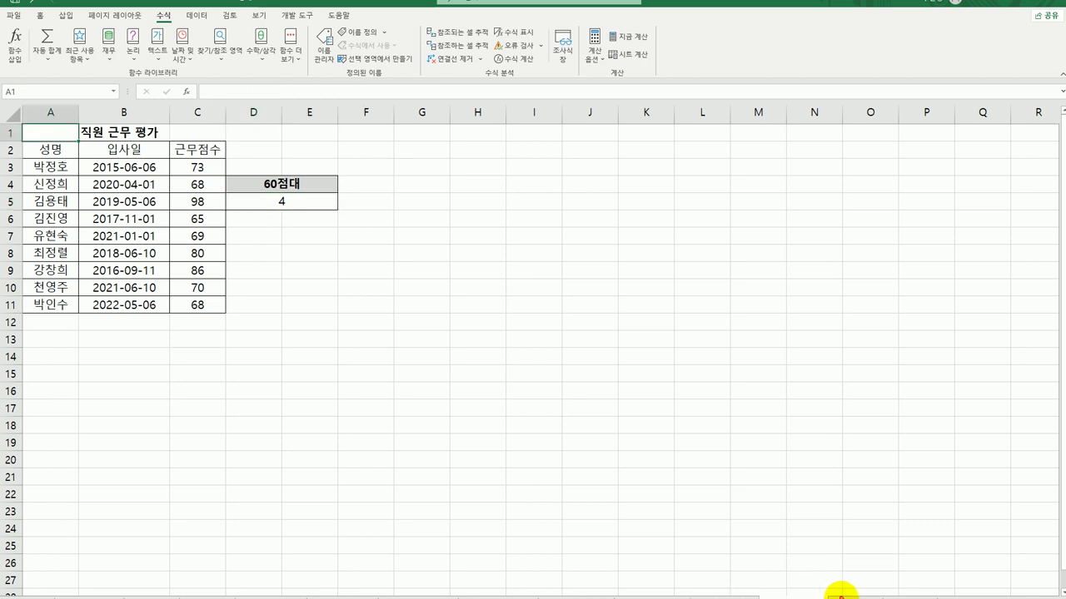
click(841, 594)
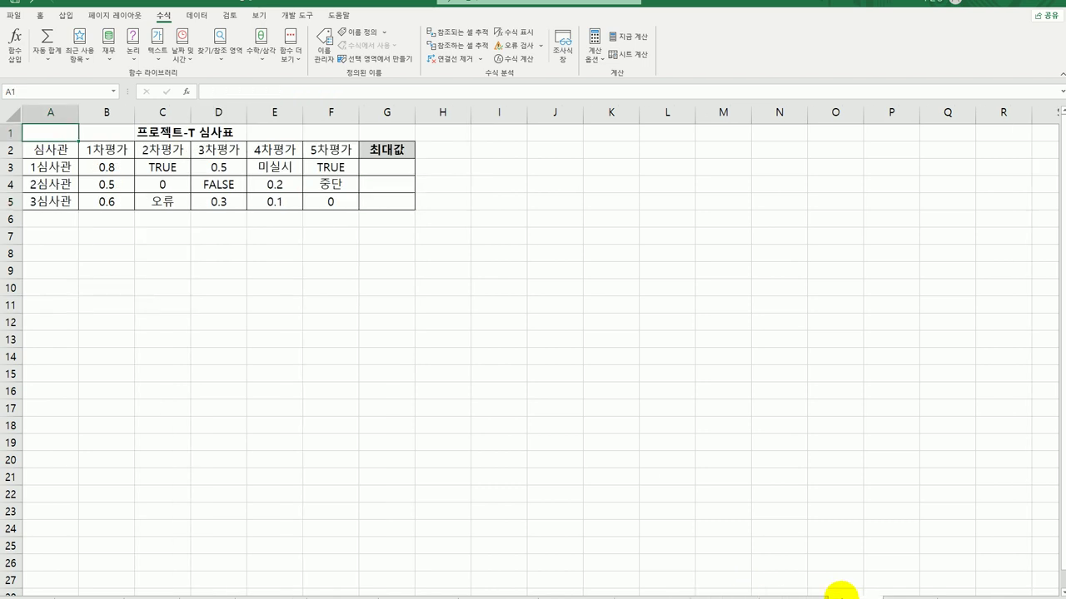
click(381, 168)
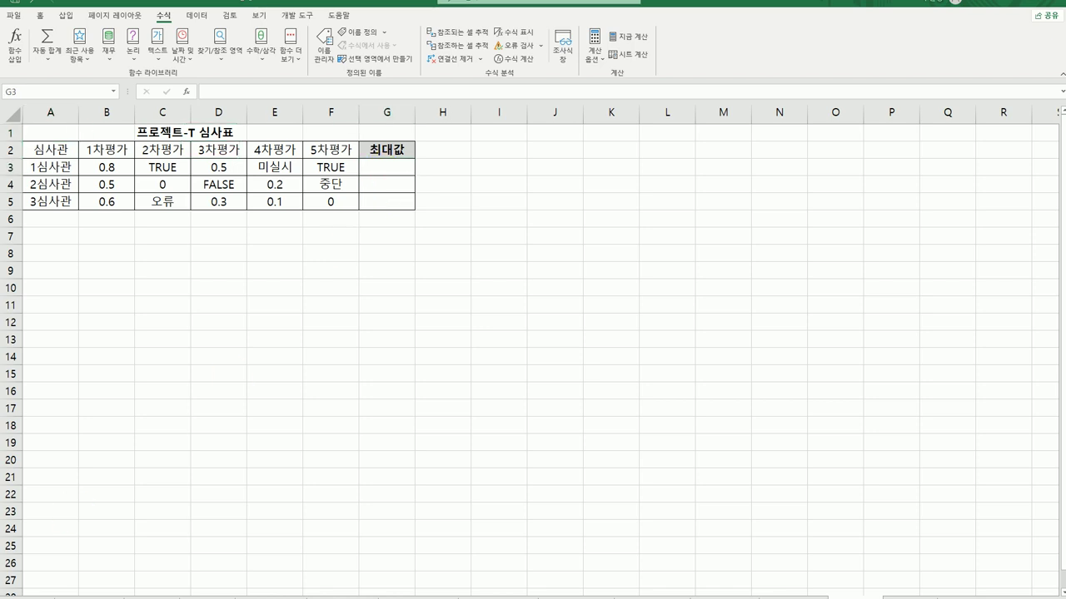
click(405, 173)
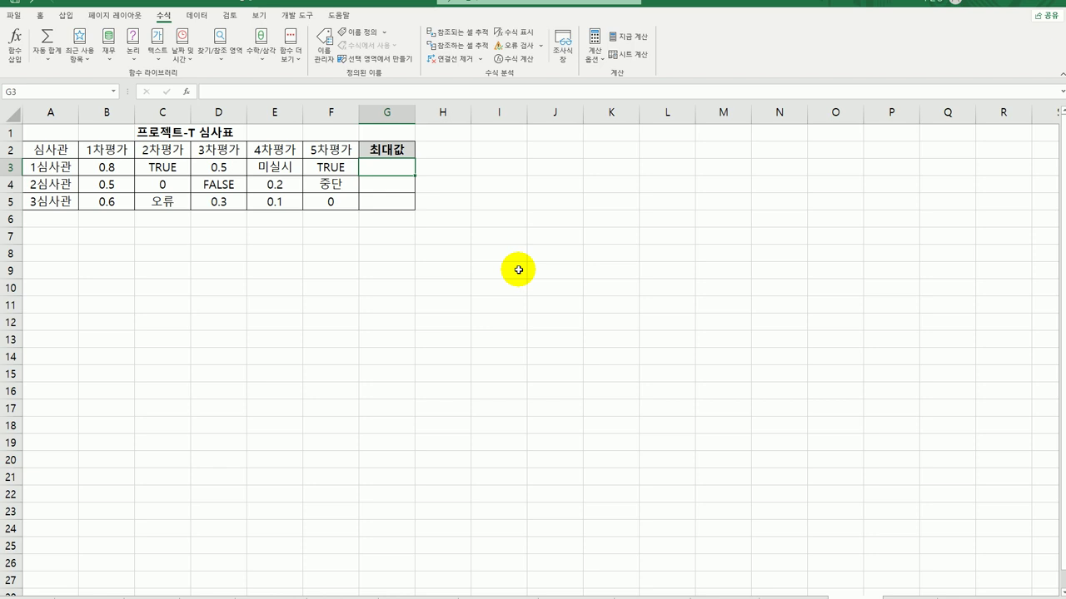
text(=)
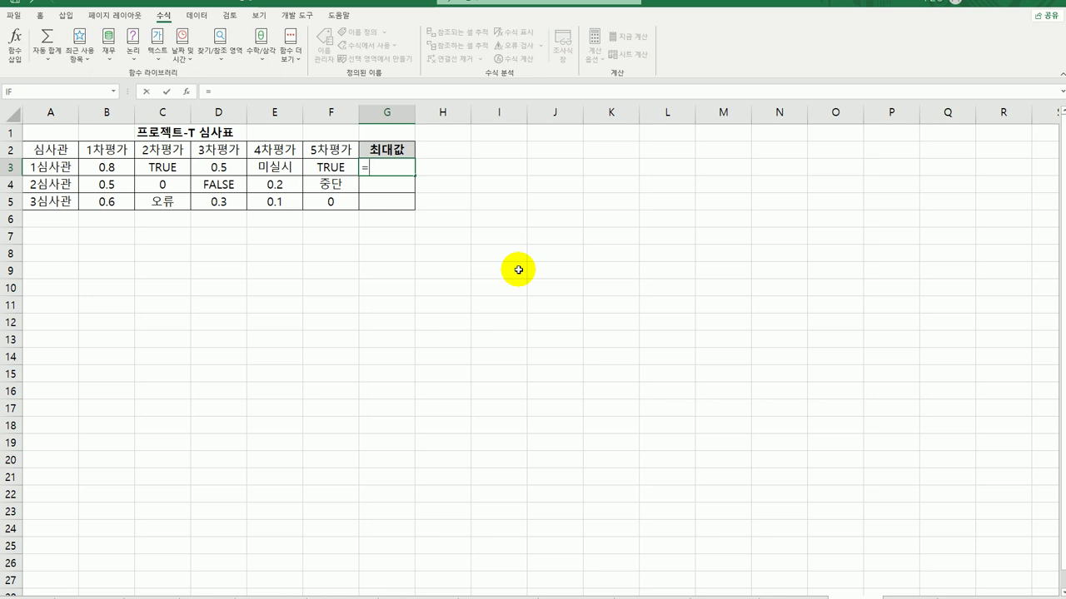
text(max)
key(Down)
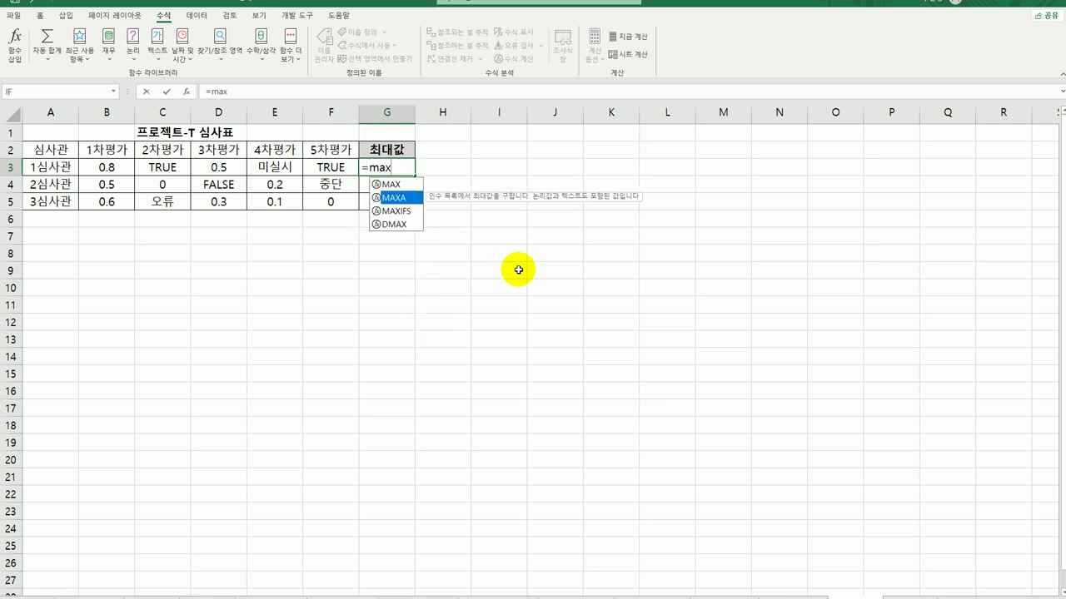
key(Tab)
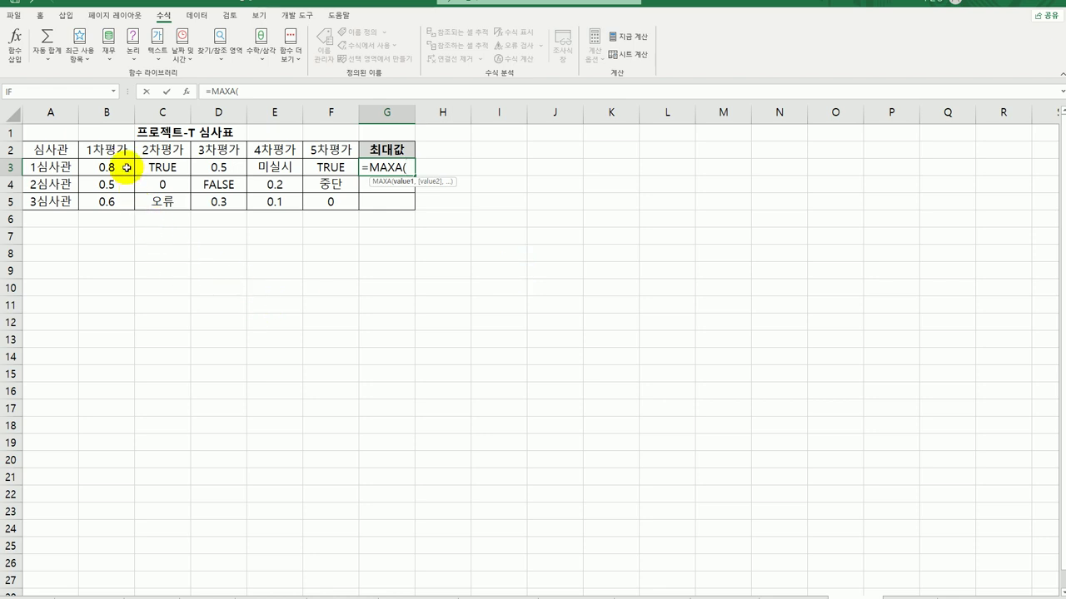
drag(106, 167, 331, 167)
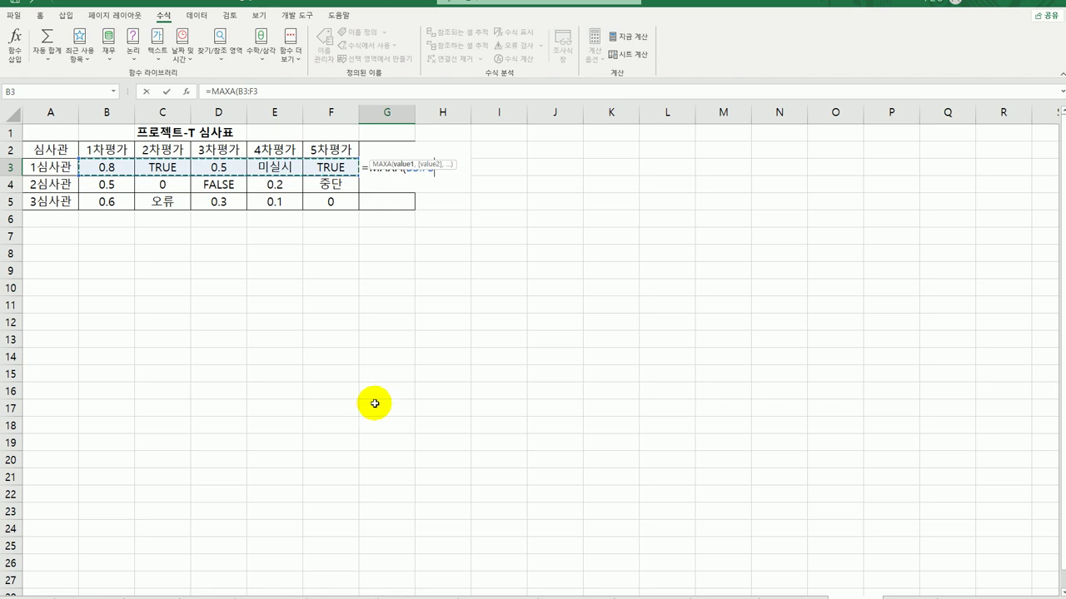
text())
key(Return)
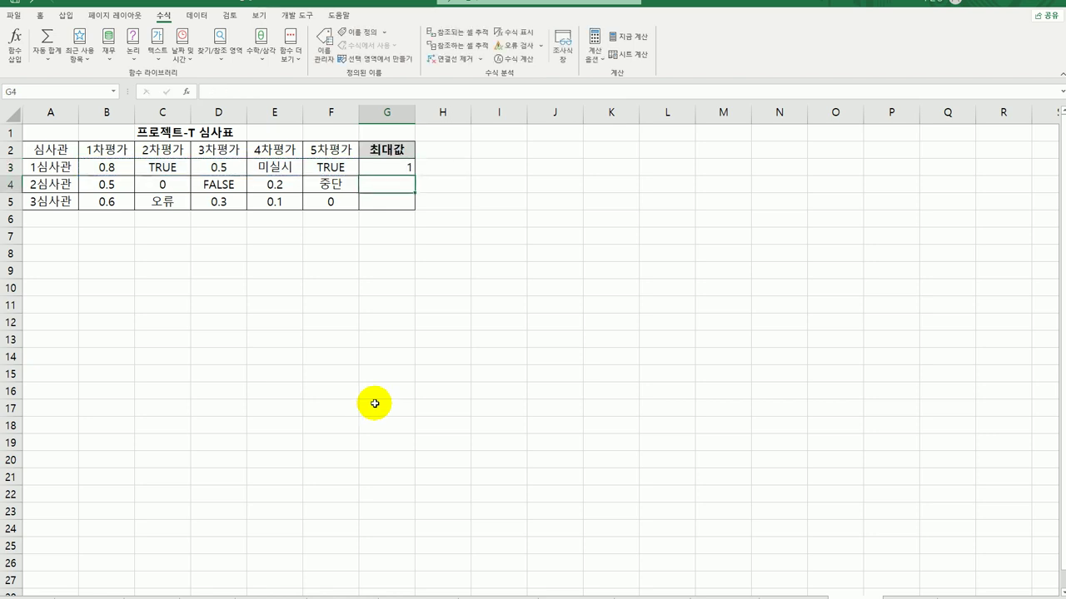
- Compare the numeric and logical evaluation values of 1심사관 in row 3 with the MAXA result in G3
click(400, 167)
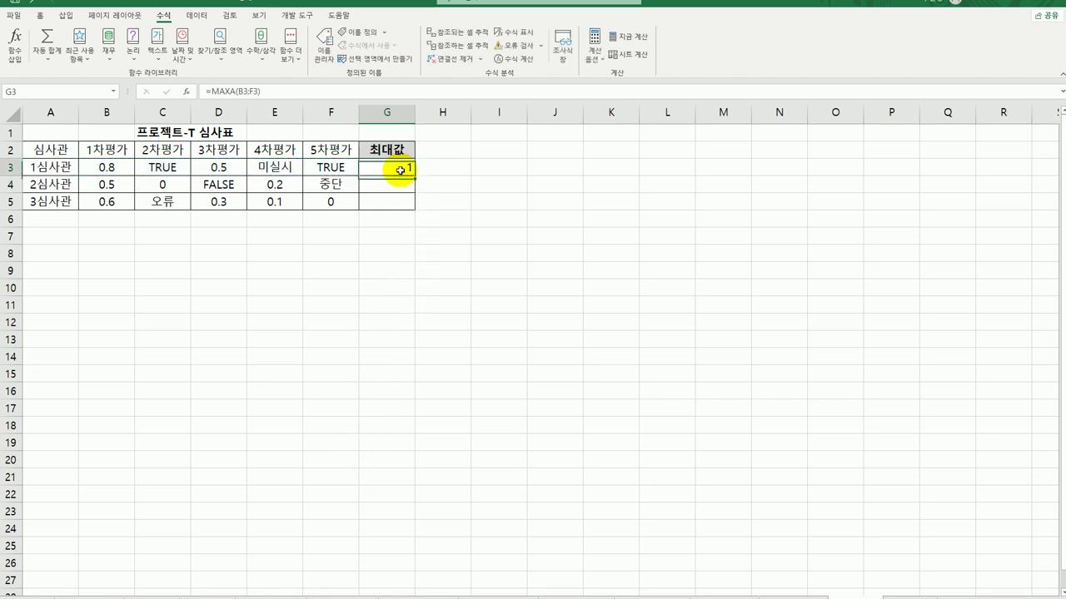
click(104, 167)
click(210, 169)
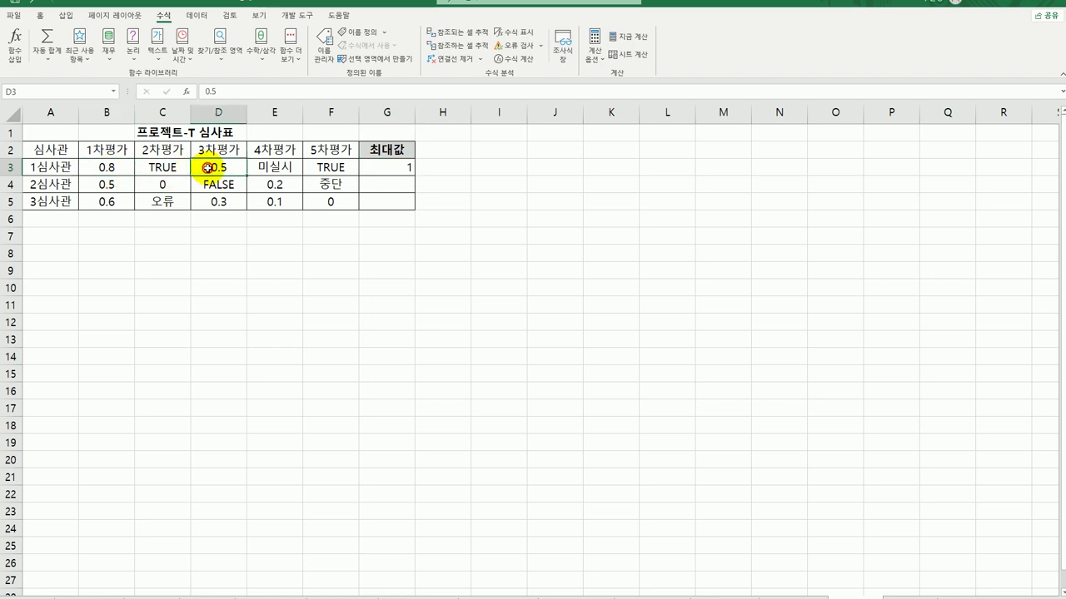
click(411, 166)
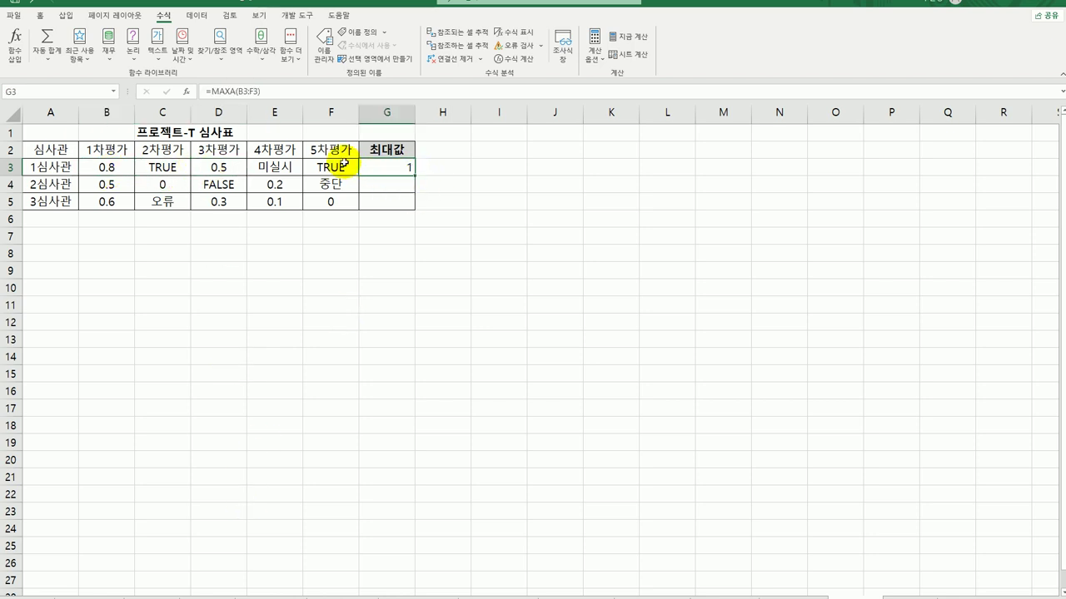
click(164, 169)
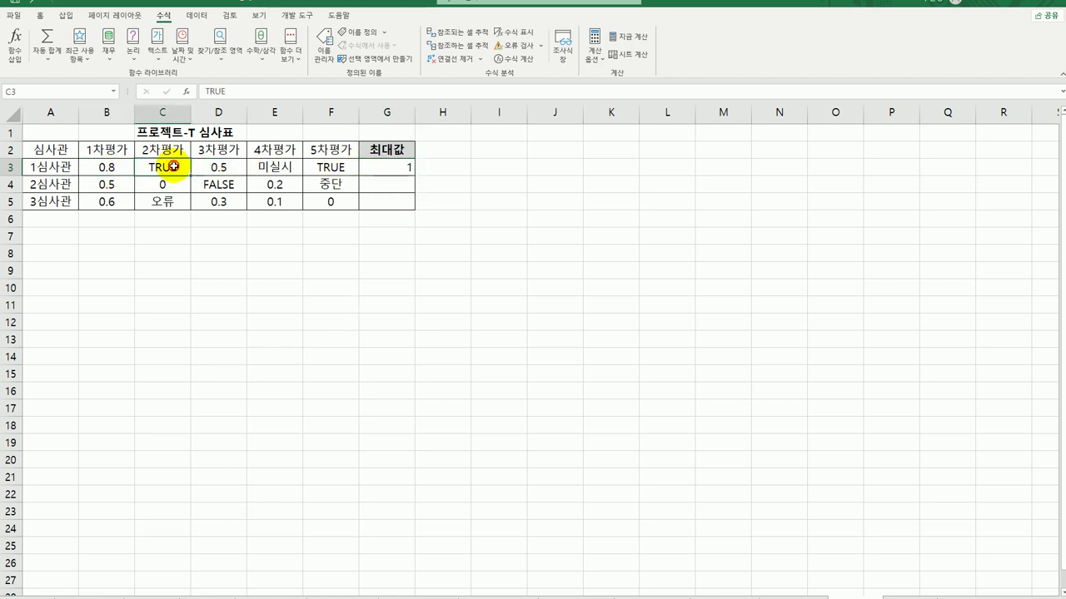
click(554, 166)
click(165, 168)
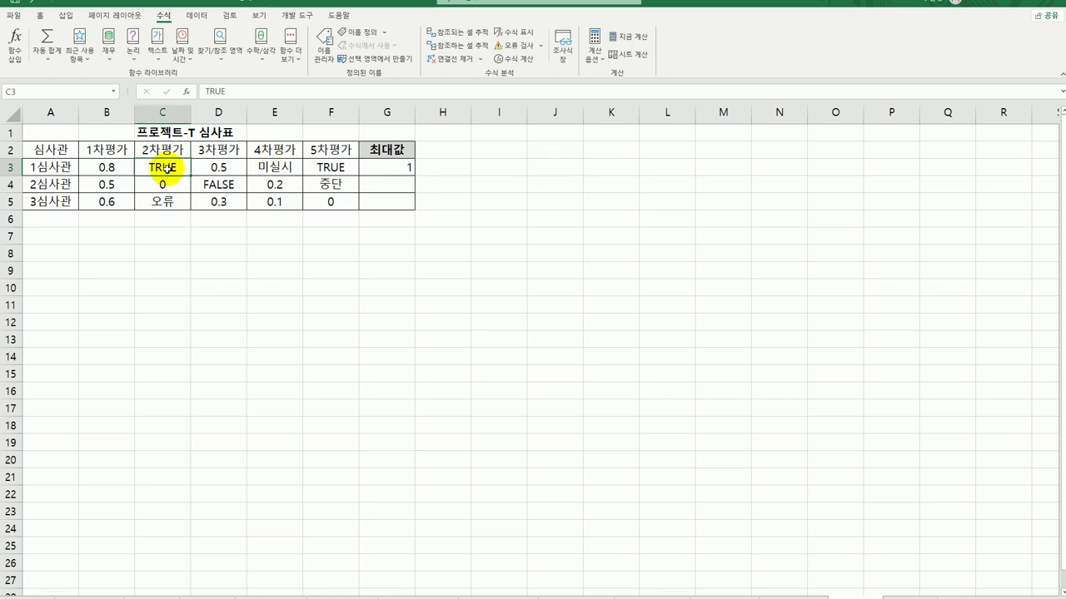
click(375, 170)
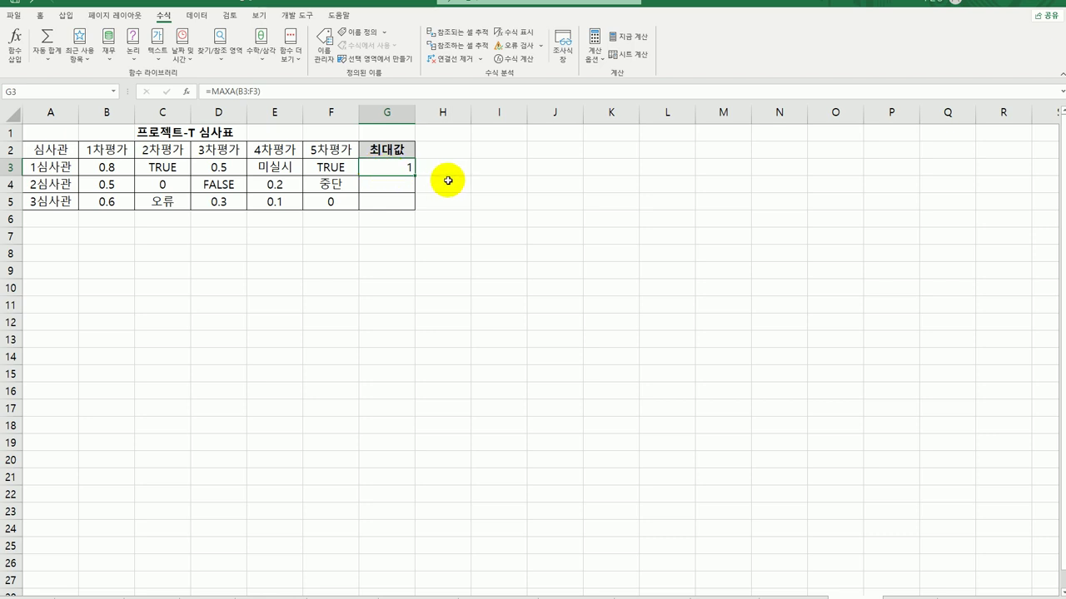
- Fill the MAXA formula from G3 down to G5 for the remaining 심사관 rows and check the G5 formula
drag(416, 174, 417, 209)
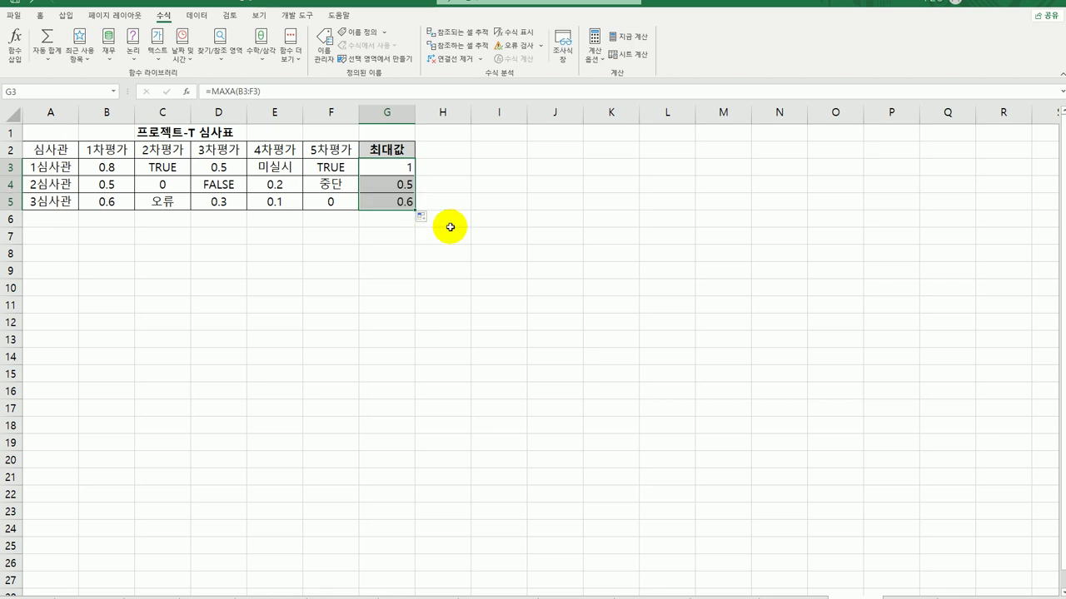
click(363, 201)
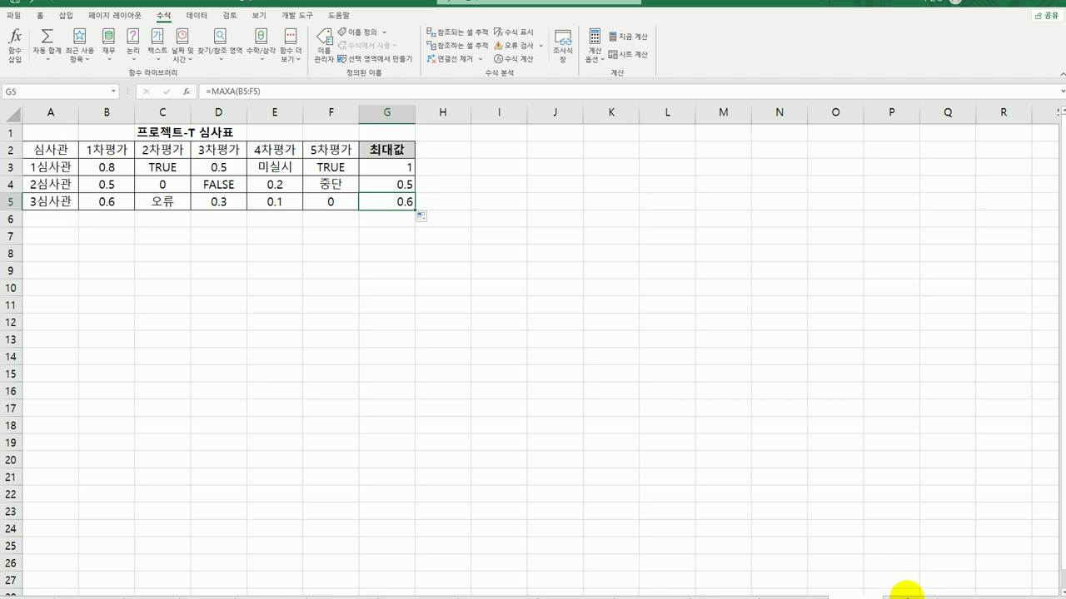
key(ctrl+Home)
click(687, 562)
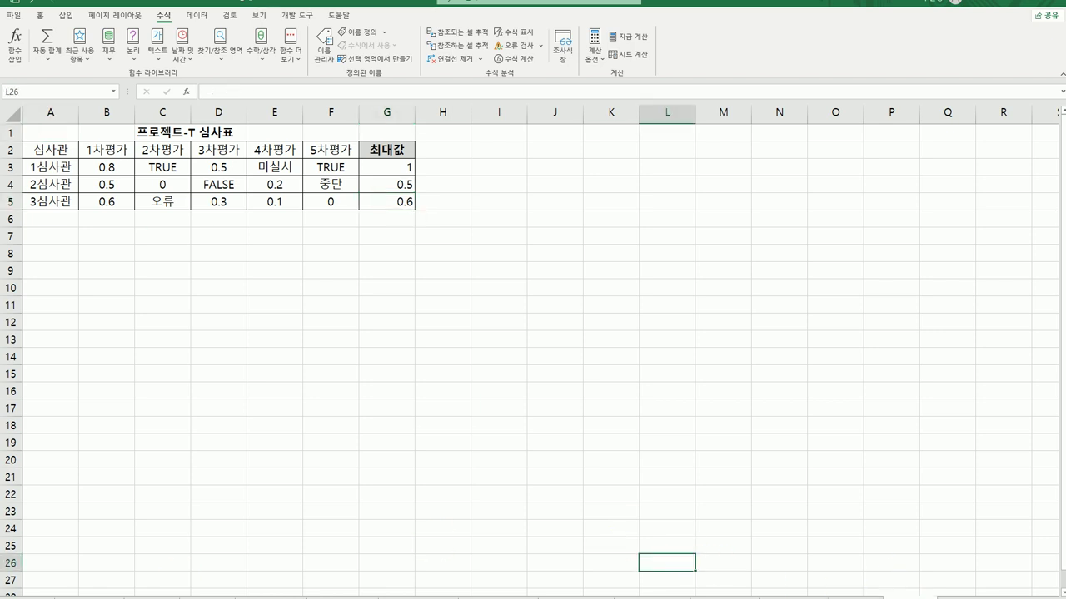